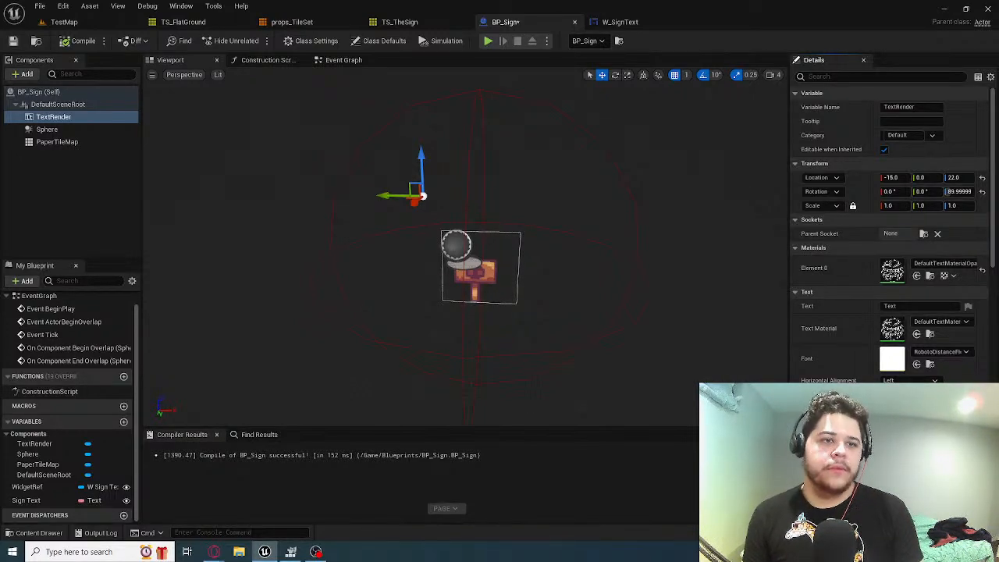
# Play-test the TestMap level, running and jumping the fox around the sign to check its text, and stop the session
pyautogui.click(64, 22)
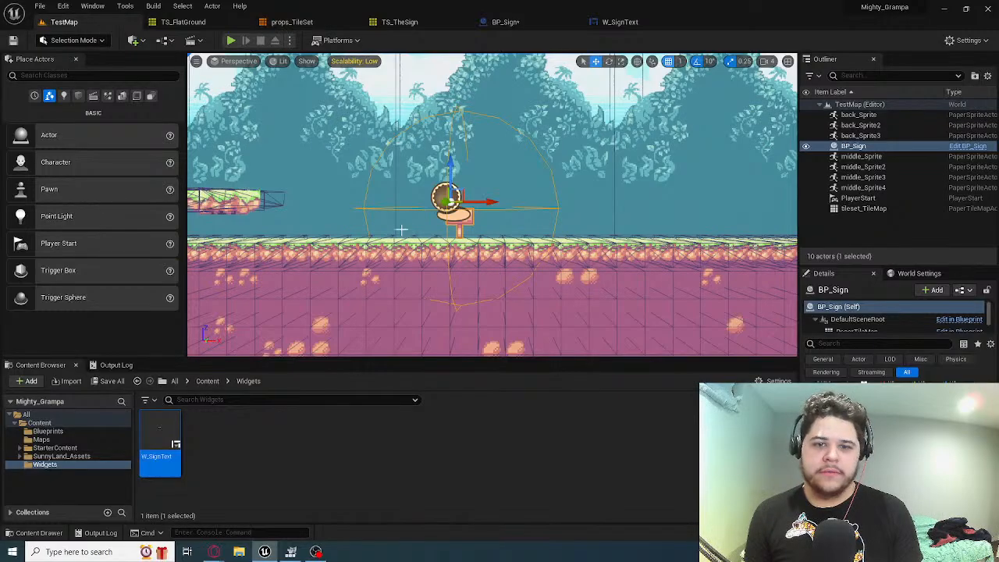
pyautogui.click(232, 40)
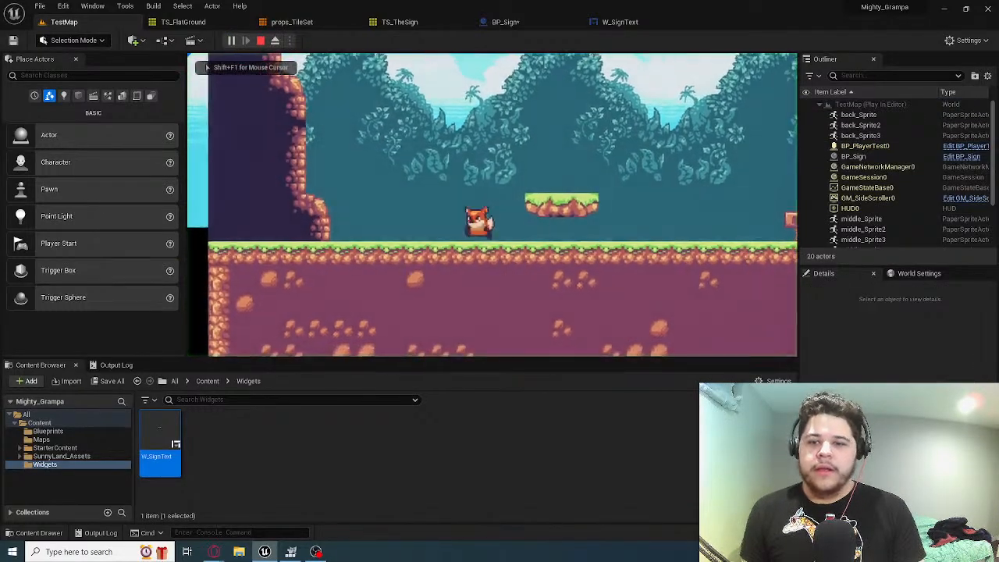
pyautogui.press('a')
pyautogui.press('space')
pyautogui.press('d')
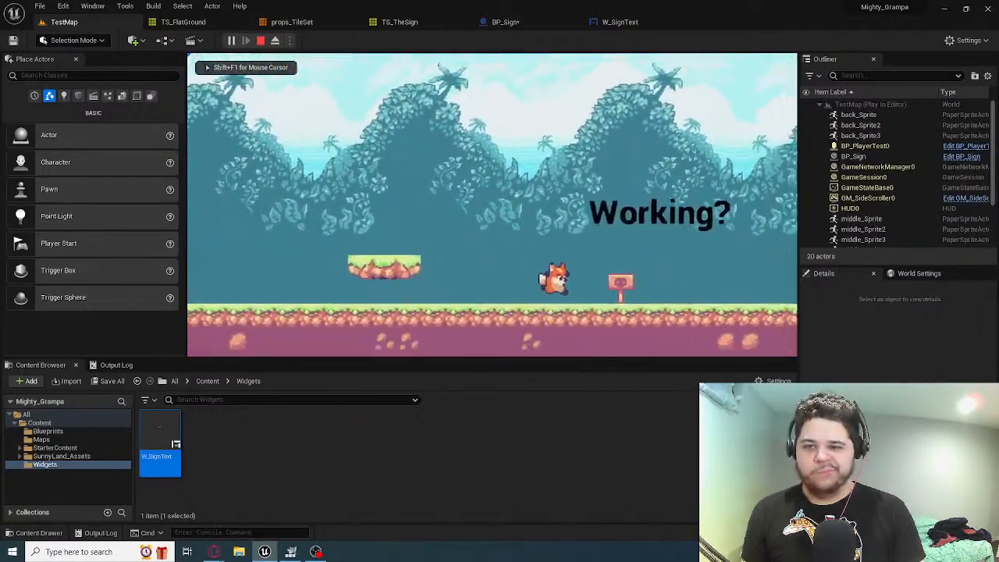
pyautogui.press('a')
pyautogui.press('space')
pyautogui.press('d')
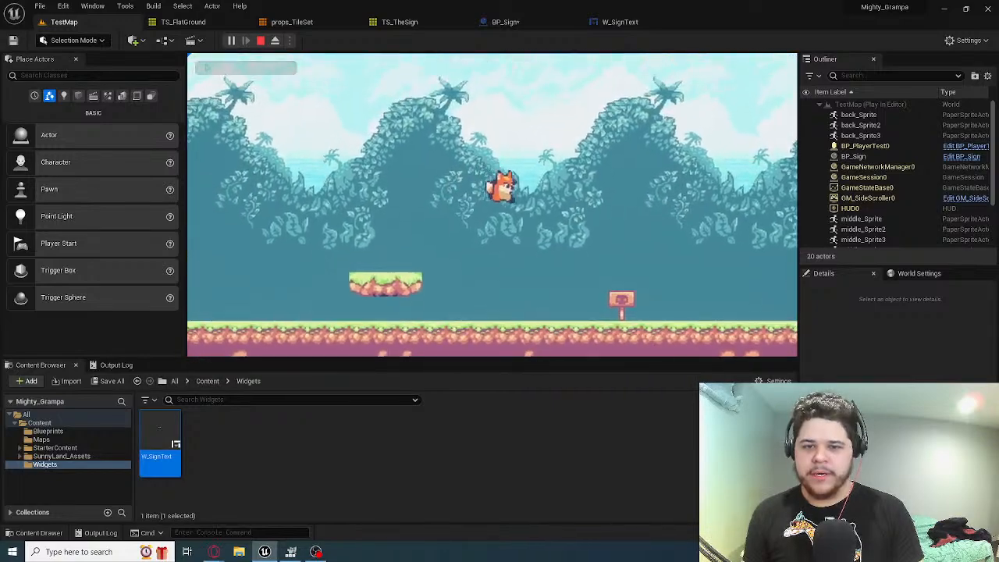
pyautogui.press('a')
pyautogui.press('space')
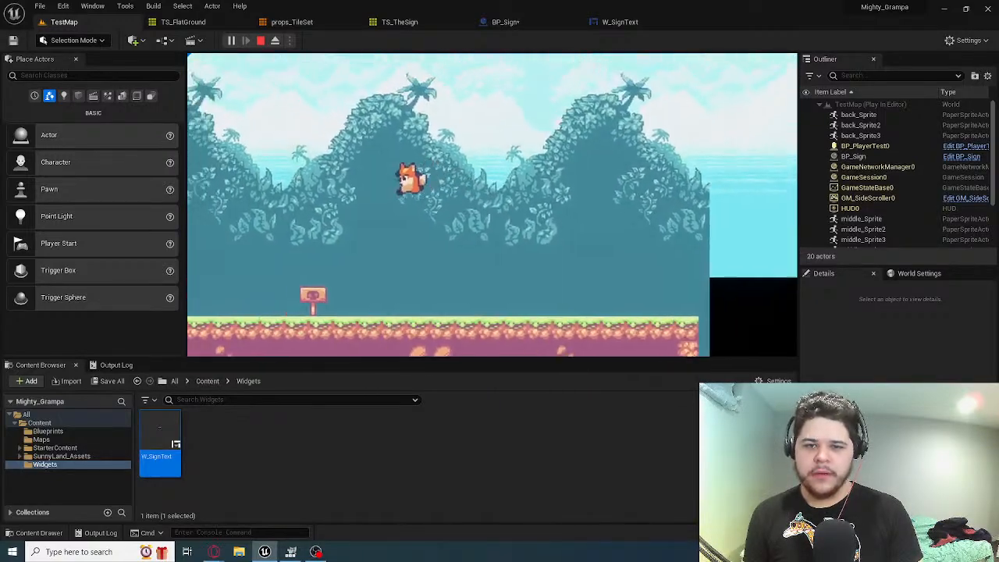
pyautogui.press('d')
pyautogui.press('space')
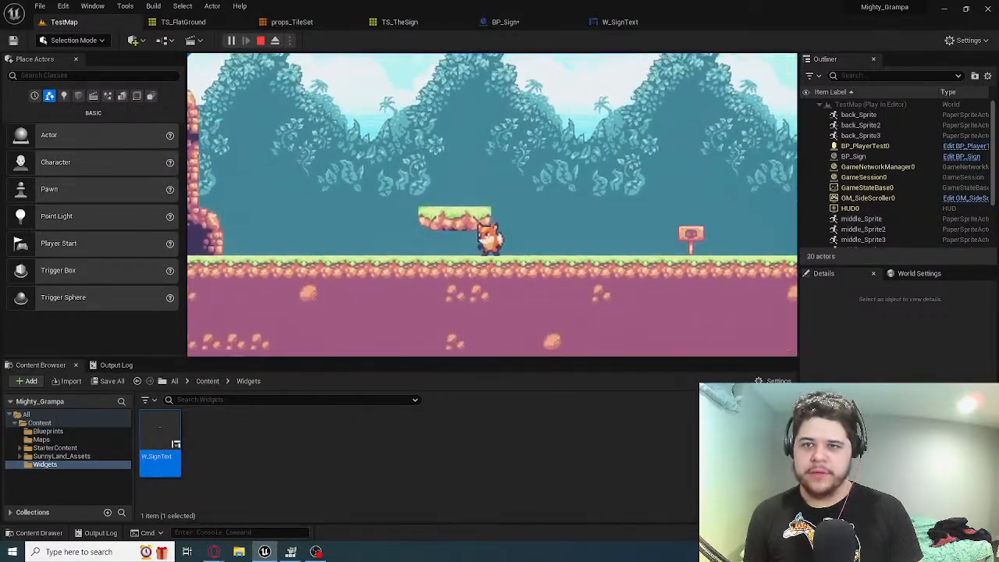
pyautogui.press('d')
pyautogui.press('a')
pyautogui.press('space')
pyautogui.press('d')
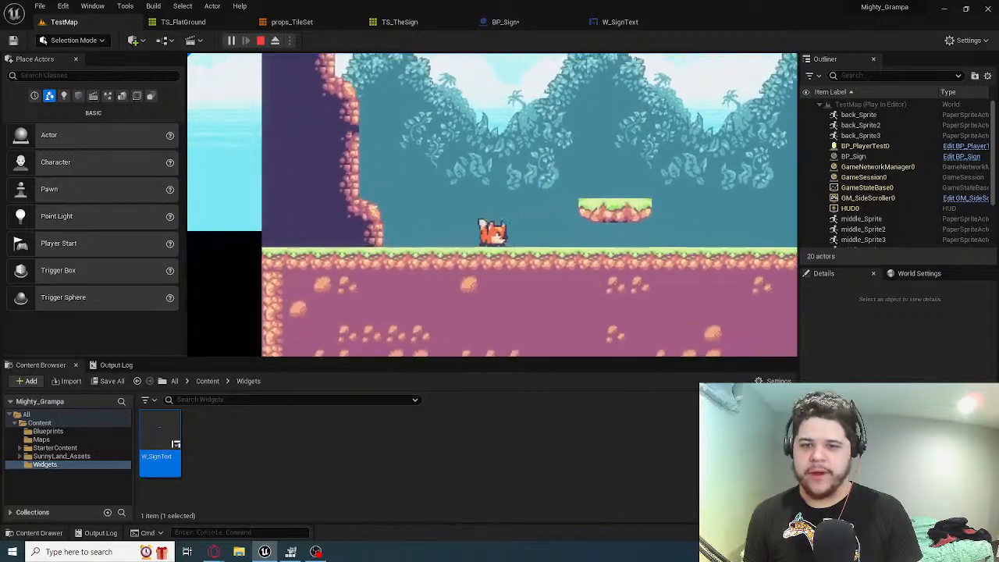
pyautogui.press('a')
pyautogui.press('space')
pyautogui.press('d')
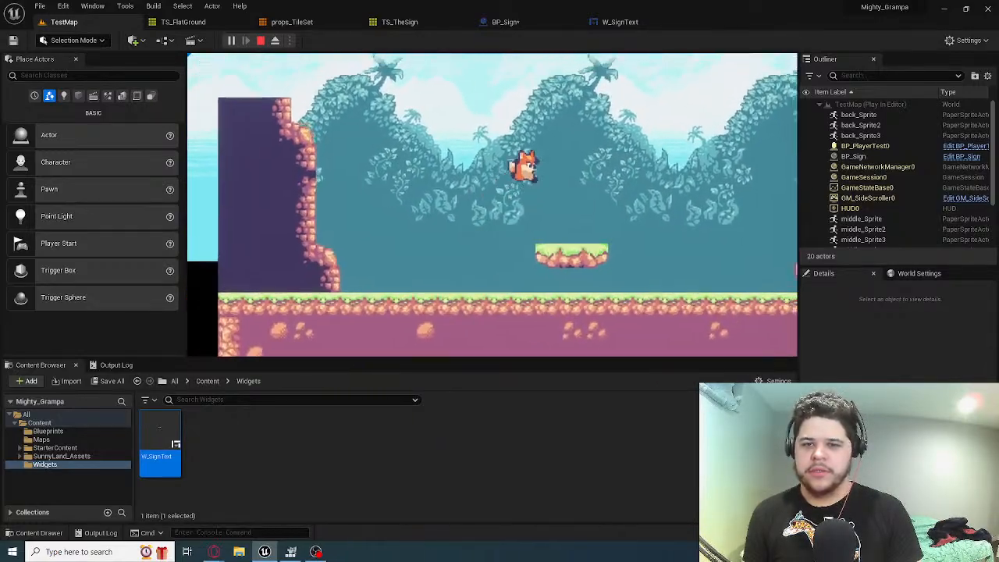
pyautogui.press('a')
pyautogui.press('space')
pyautogui.press('space')
pyautogui.press('d')
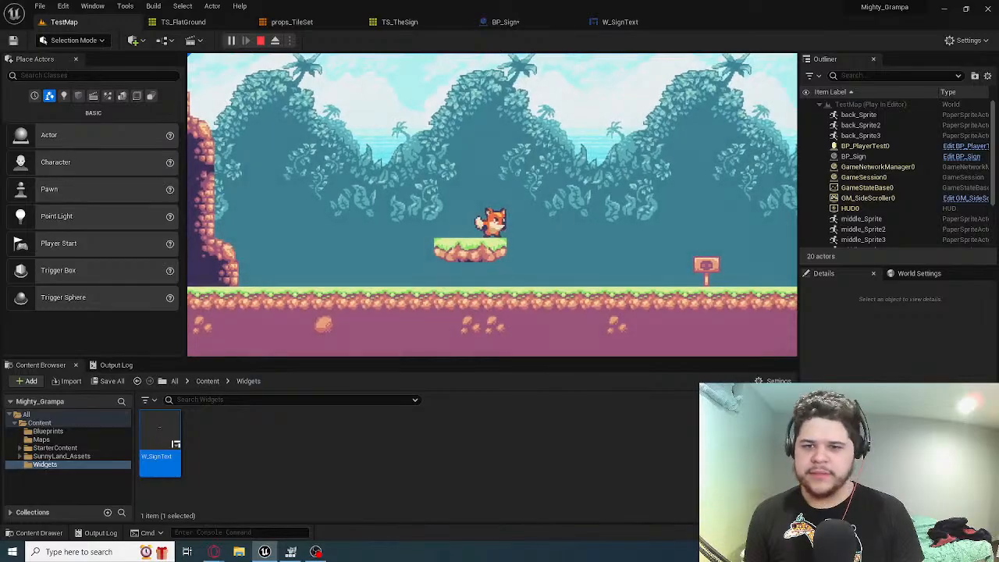
pyautogui.press('Escape')
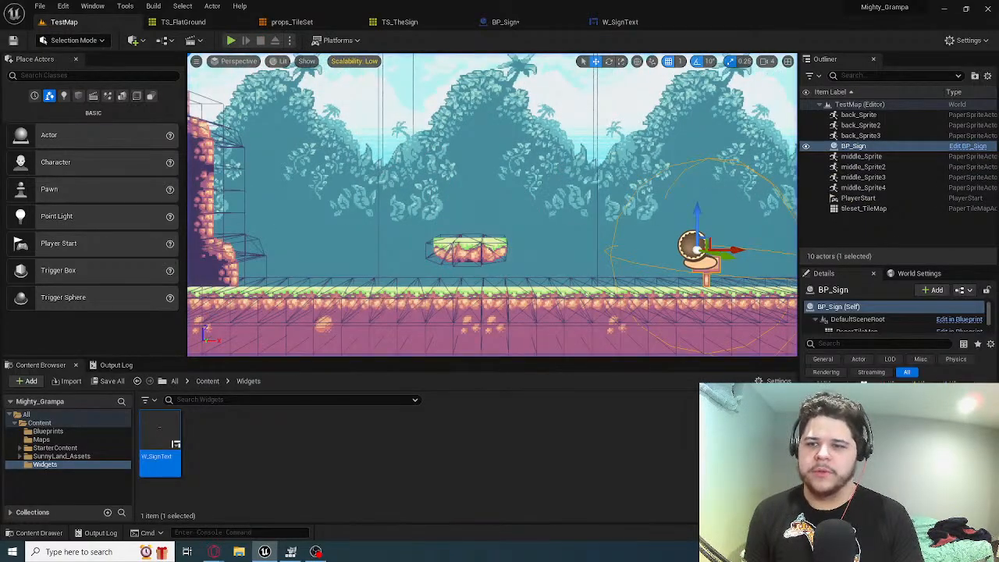
# Save the BP_Sign blueprint and return to the TestMap level
pyautogui.moveTo(492, 204); pyautogui.dragTo(551, 171, button='right')
pyautogui.press('s')
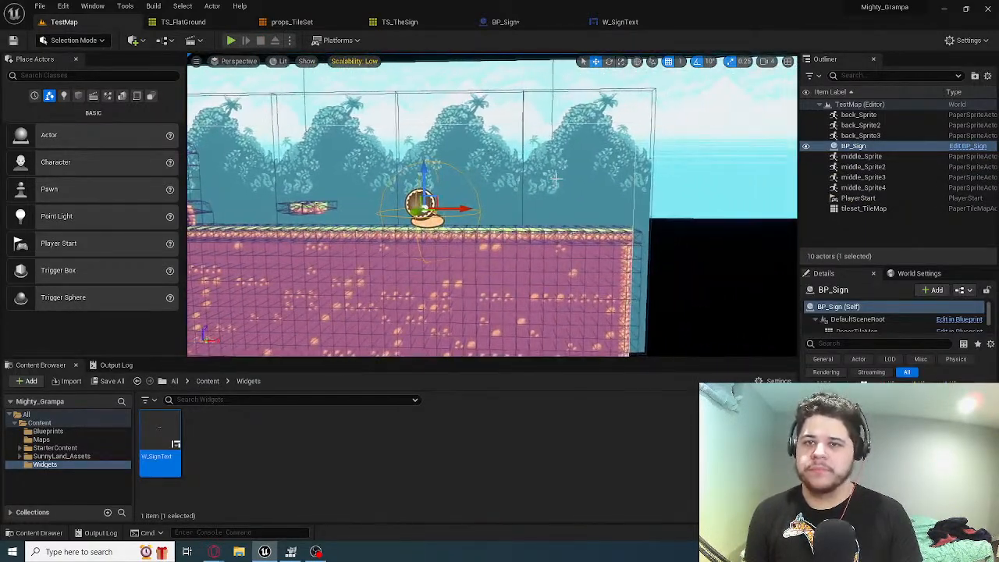
pyautogui.click(519, 21)
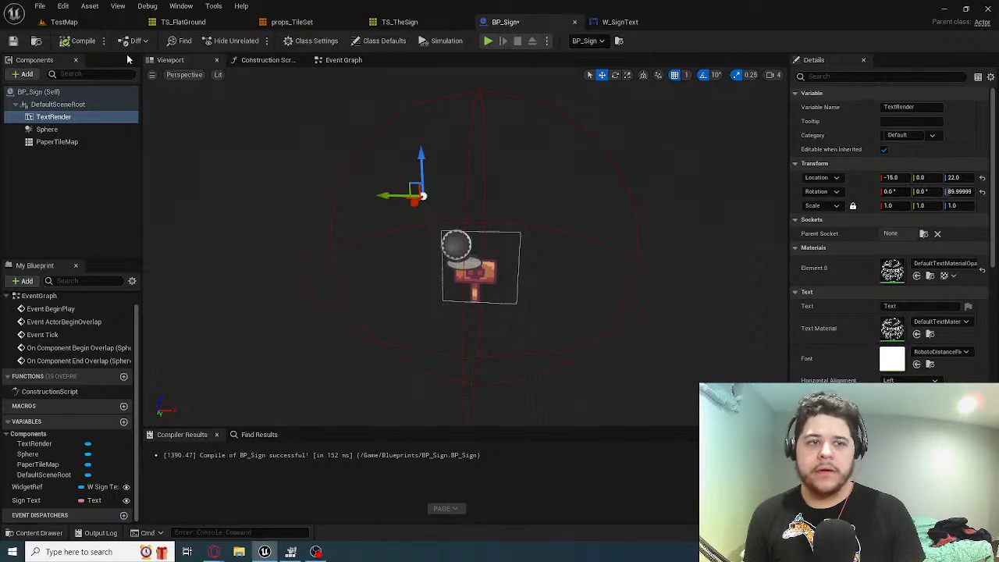
pyautogui.click(12, 40)
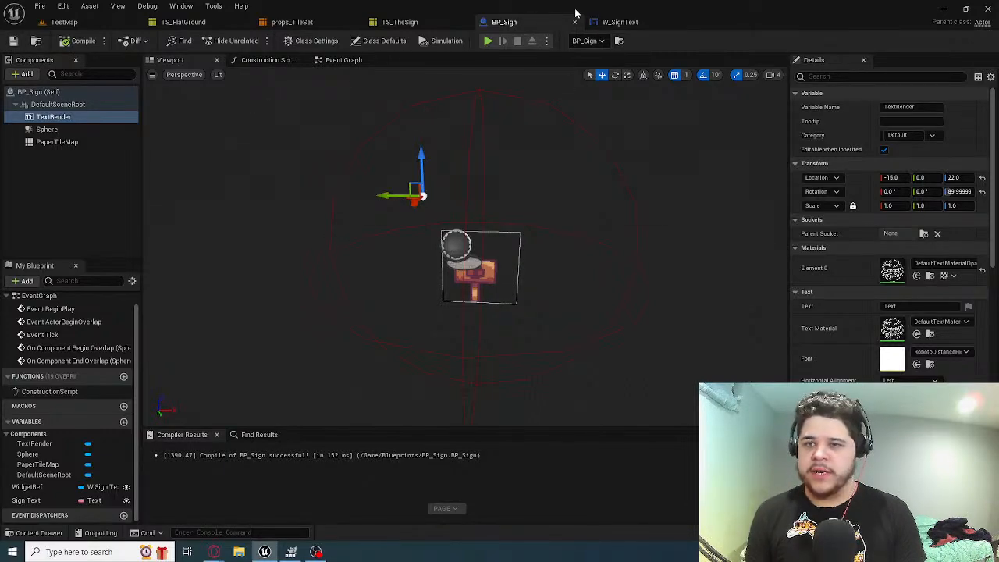
pyautogui.click(64, 22)
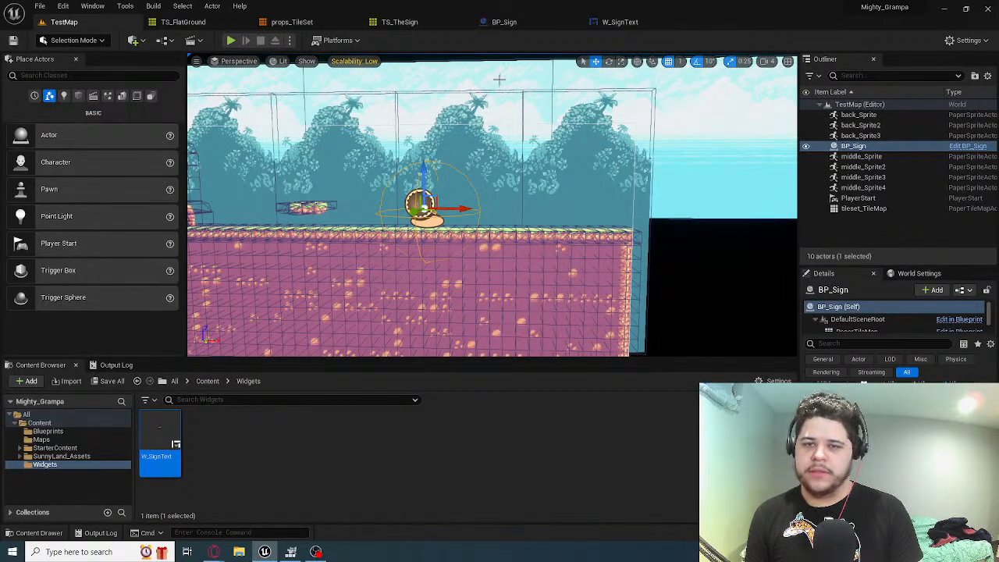
# Switch to GIMP to view the WASD image, open the Pictures folder in File Explorer, and minimise GIMP
pyautogui.click(292, 552)
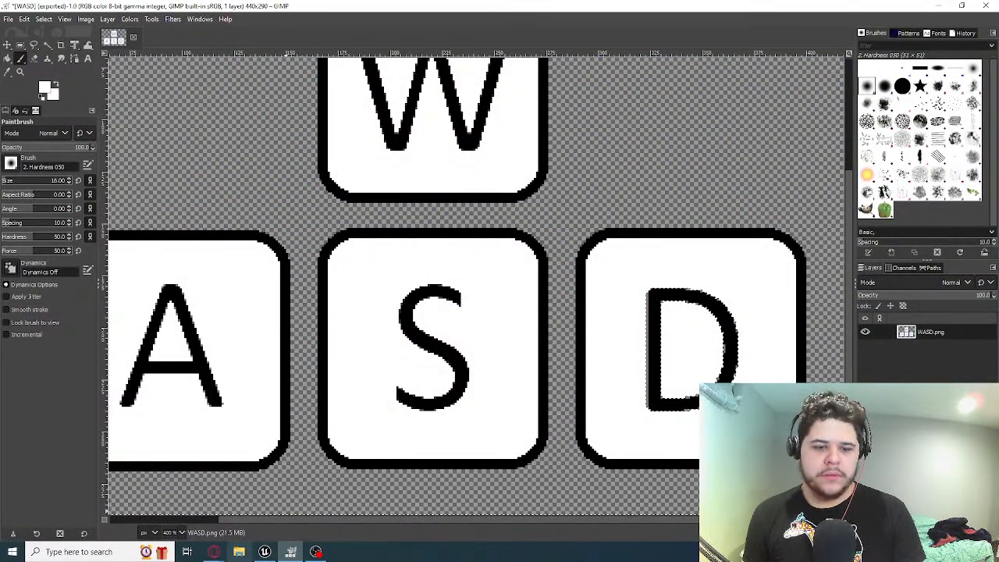
pyautogui.press('super+e')
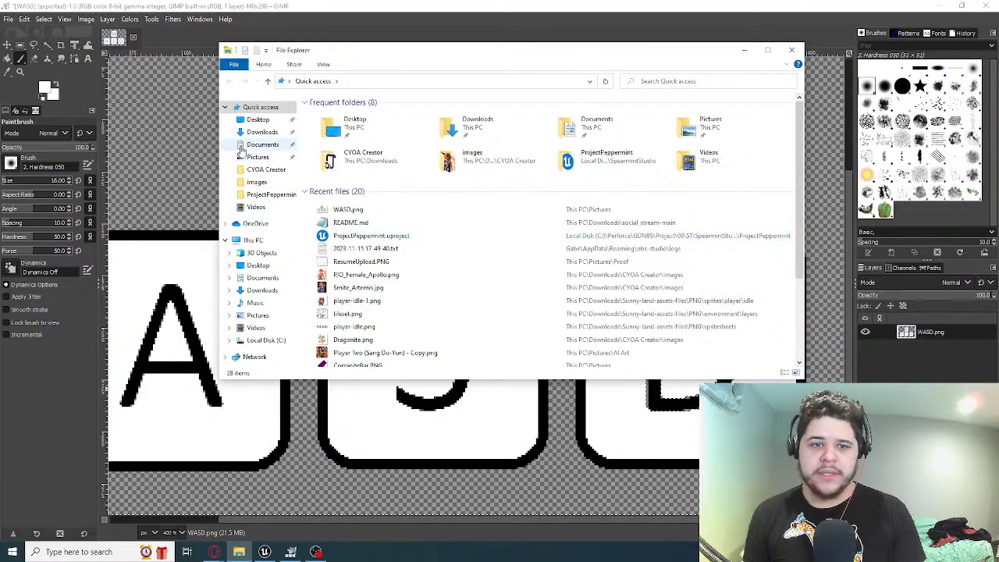
pyautogui.click(264, 170)
pyautogui.click(258, 157)
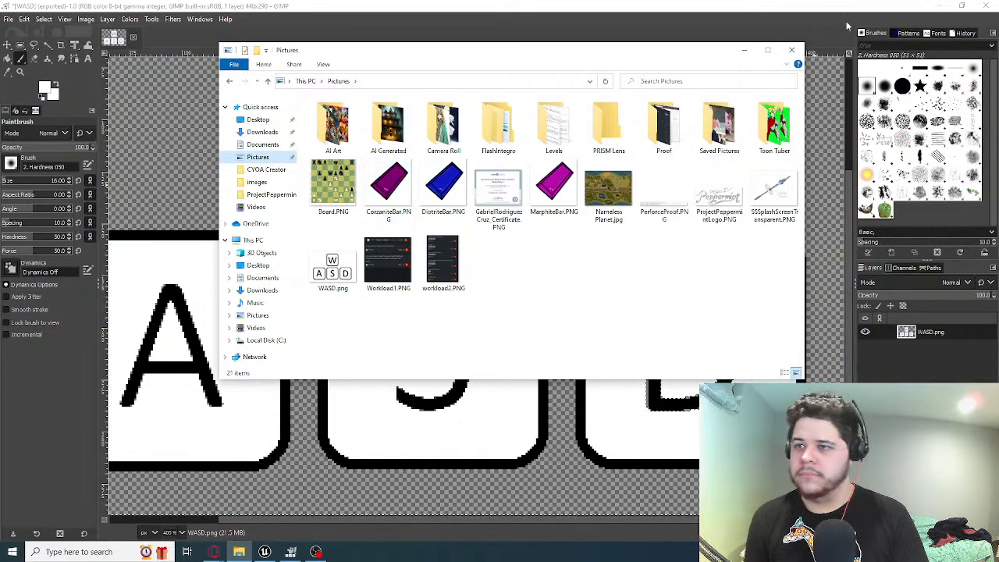
pyautogui.click(941, 5)
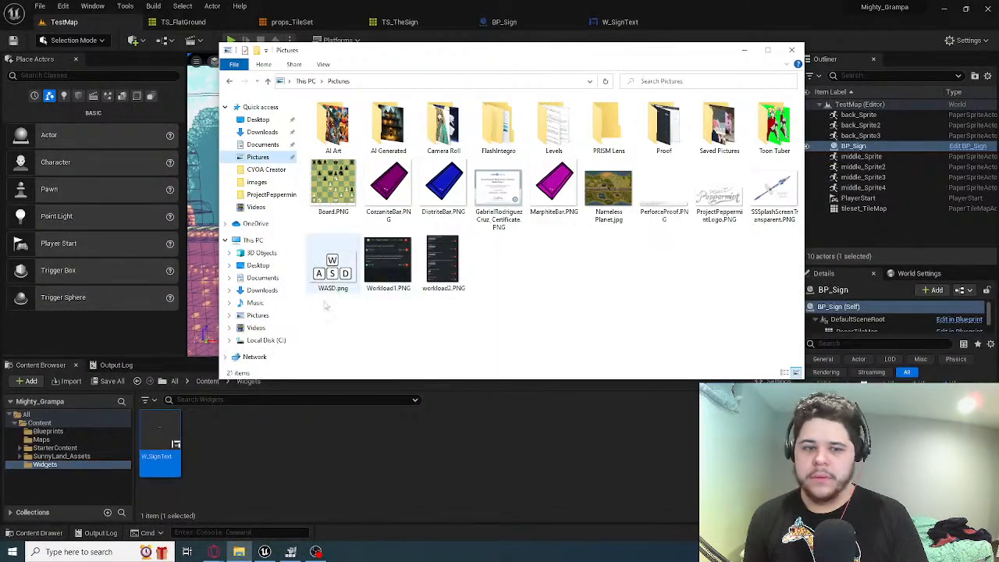
# Switch to Unreal Editor and create a folder named Textures inside the project's Content folder
pyautogui.click(87, 489)
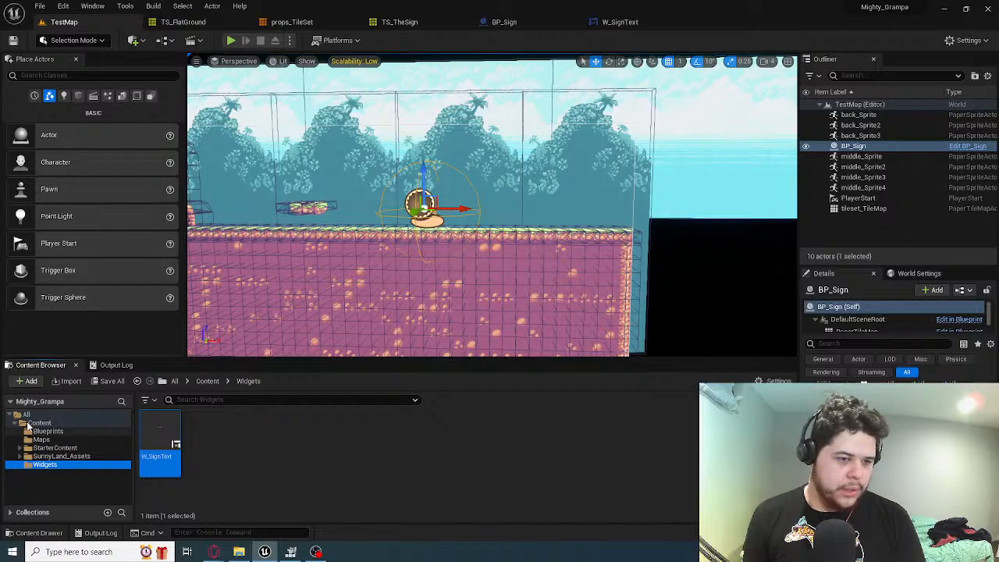
pyautogui.click(68, 423)
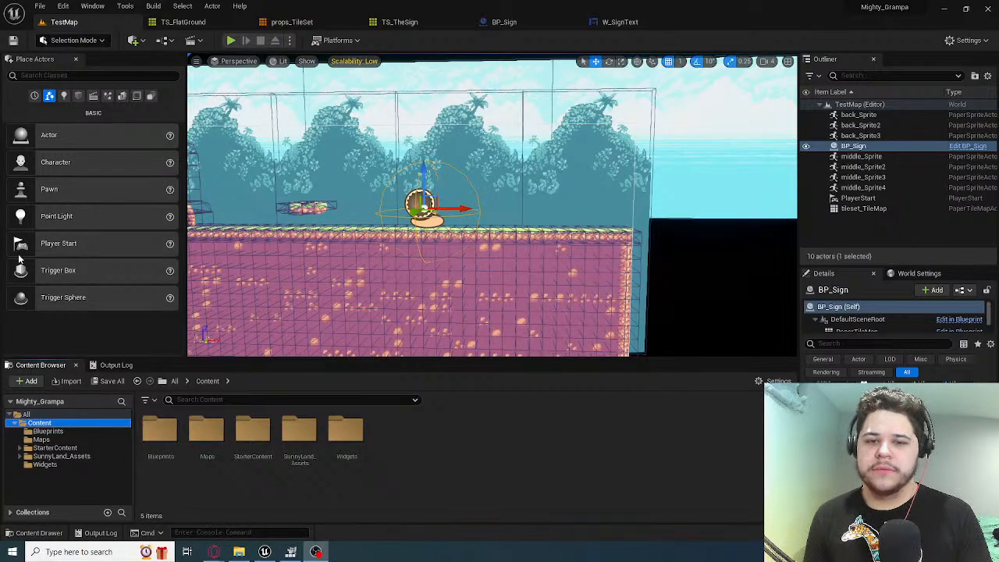
pyautogui.press('f')
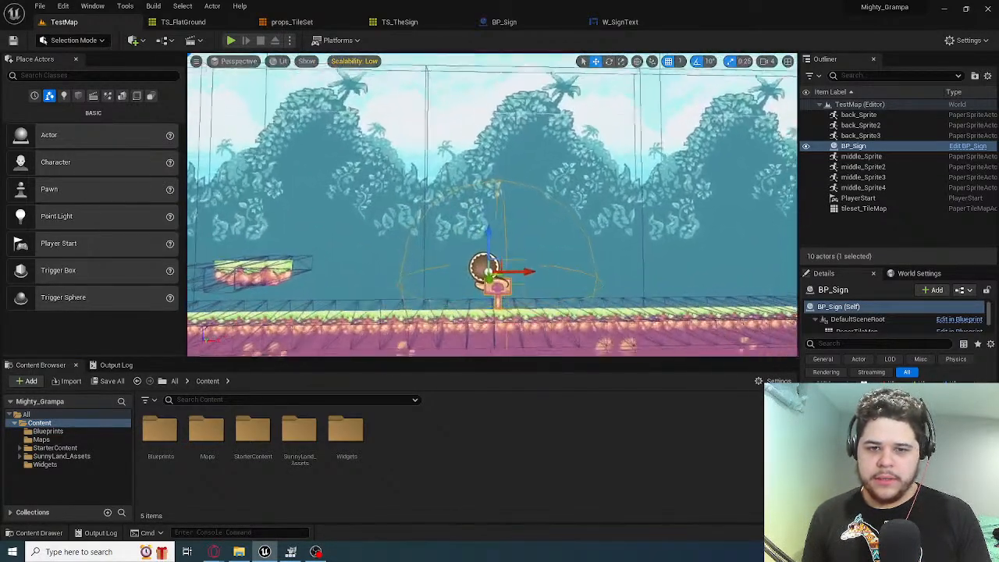
pyautogui.click(62, 477)
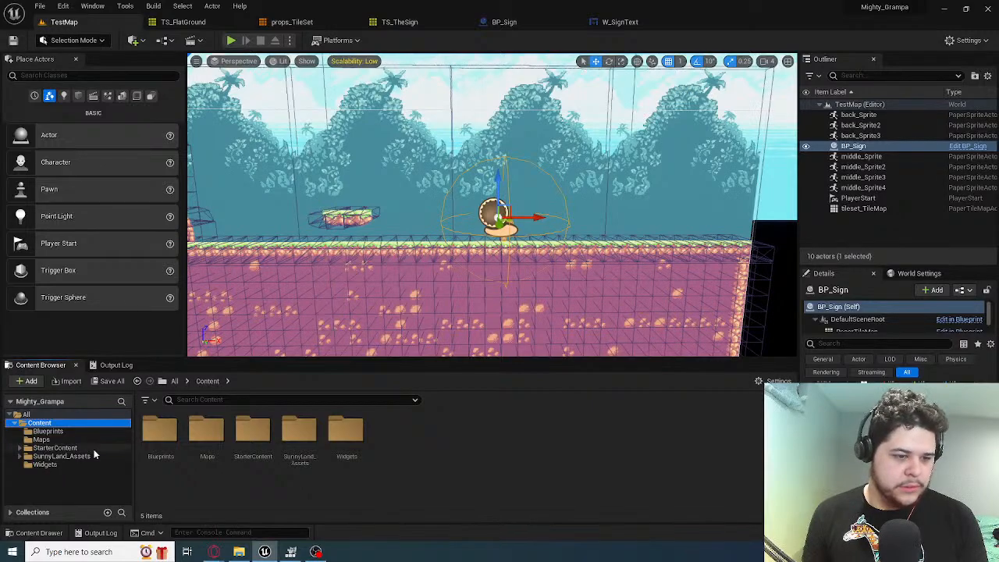
pyautogui.click(422, 480)
pyautogui.rightClick(433, 450)
pyautogui.moveTo(492, 326)
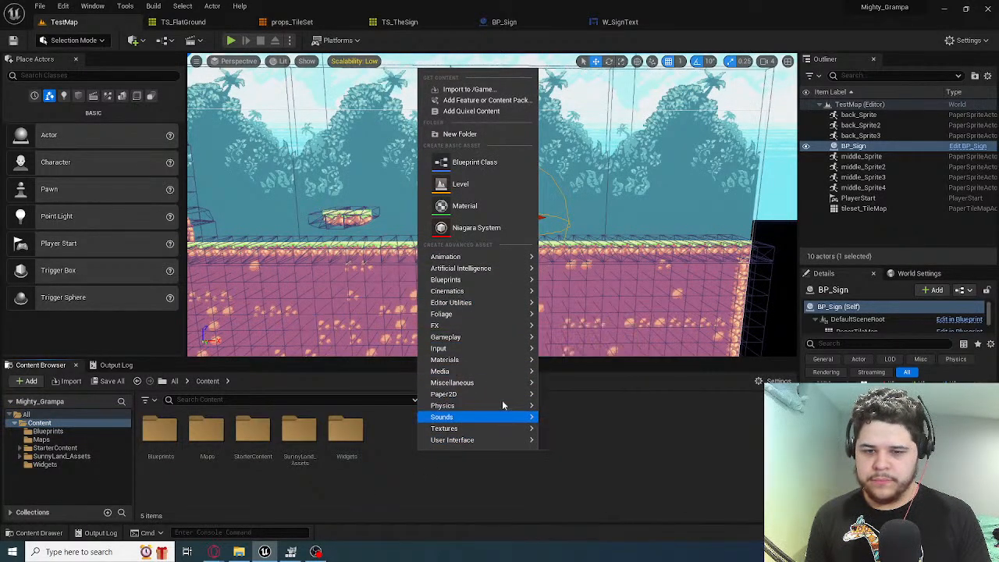
pyautogui.click(453, 133)
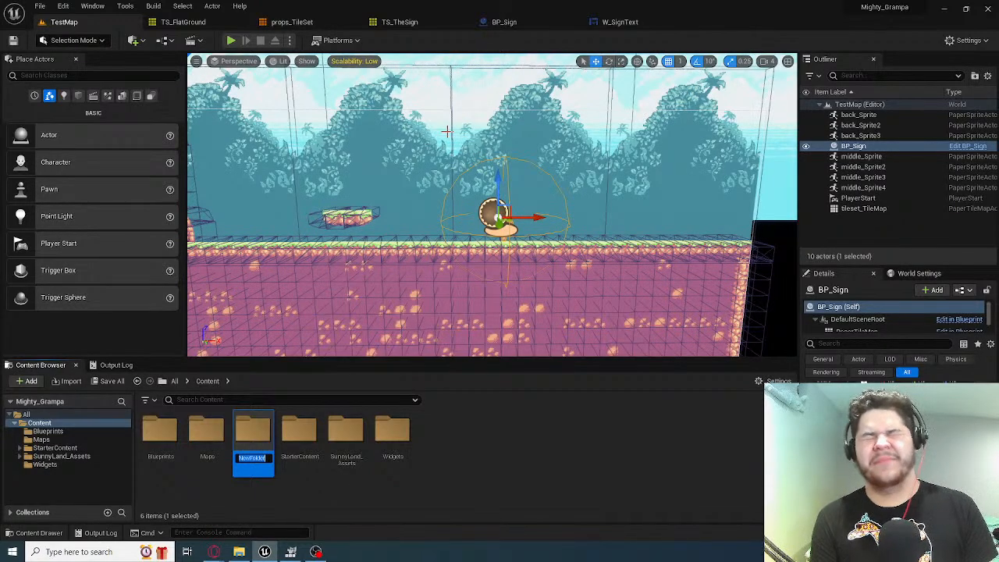
pyautogui.write('Tex')
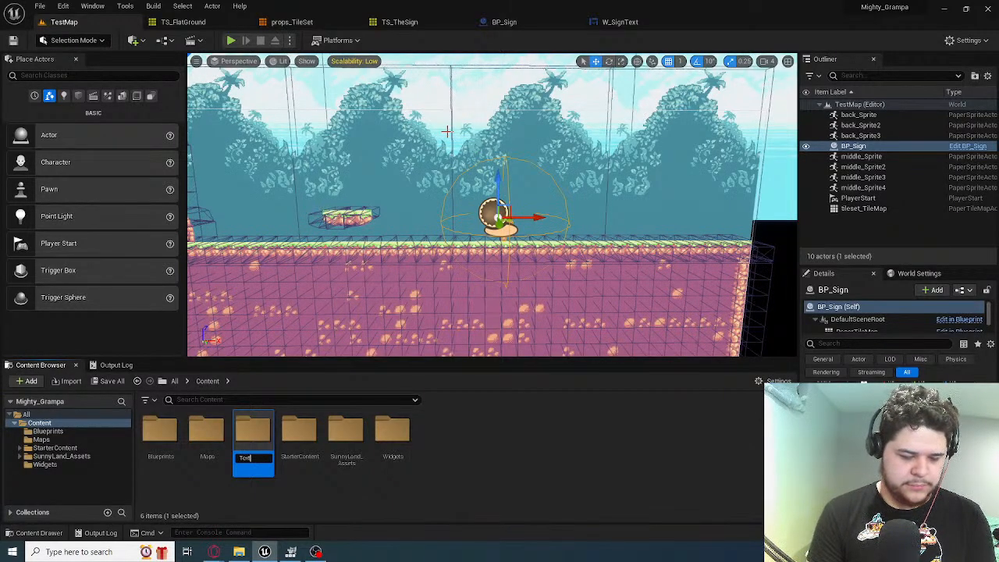
pyautogui.write('tures')
pyautogui.press('Return')
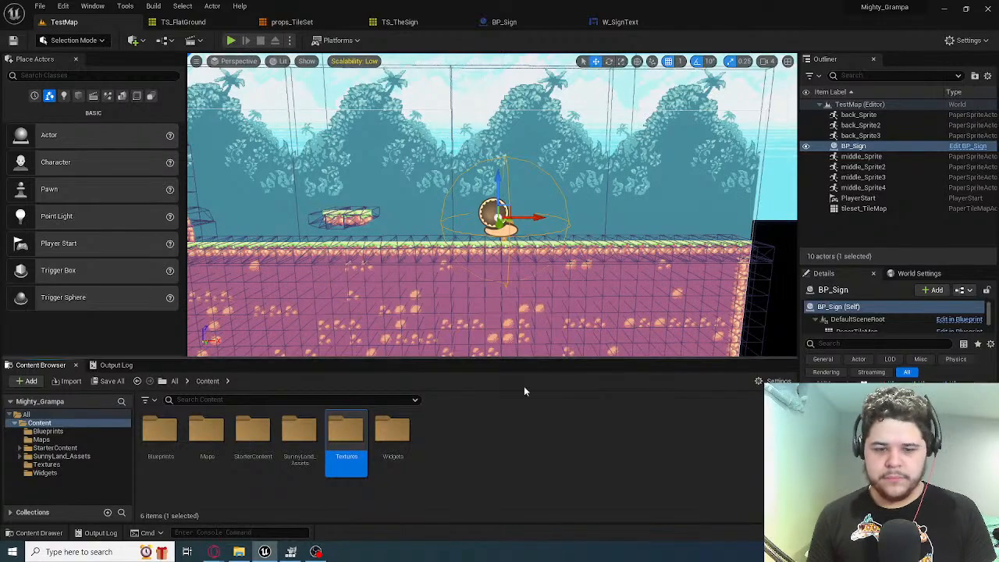
# Import WASD.png from the Pictures folder into the new Textures folder
pyautogui.doubleClick(351, 442)
pyautogui.click(239, 552)
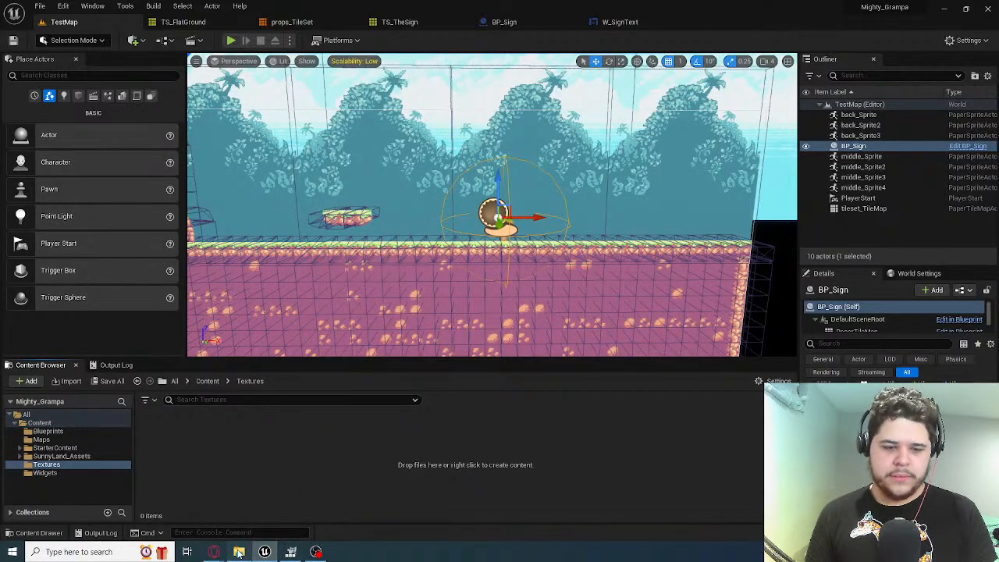
pyautogui.click(333, 265)
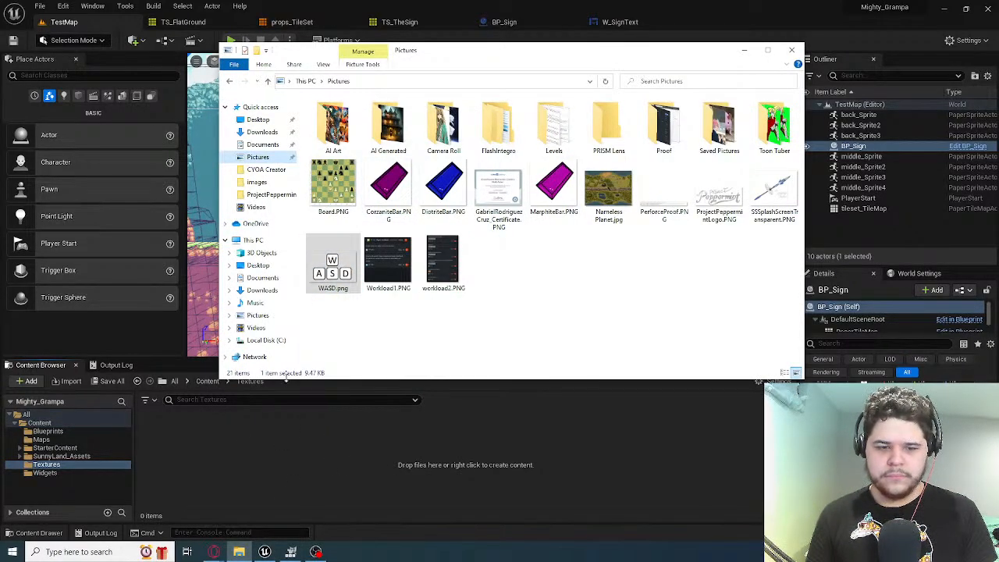
pyautogui.click(163, 440)
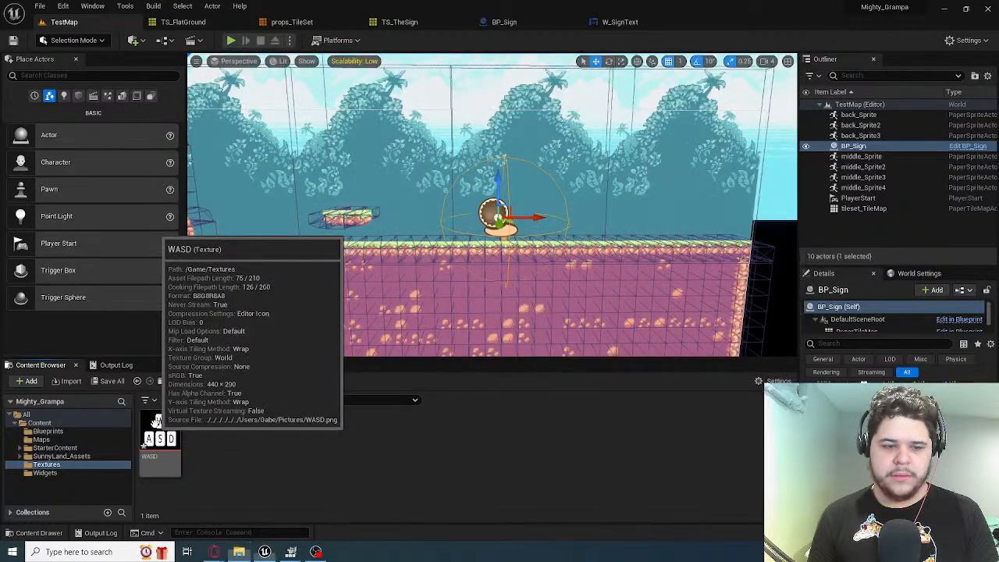
# Open the WASD texture in its editor, and close the W_SignText widget to return to BP_Sign
pyautogui.doubleClick(161, 438)
pyautogui.click(63, 22)
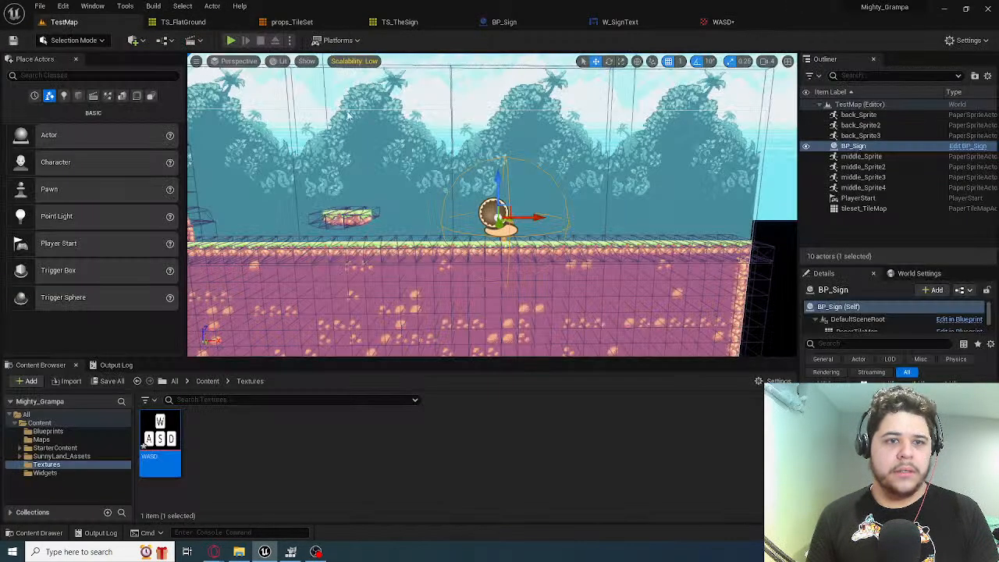
pyautogui.click(661, 22)
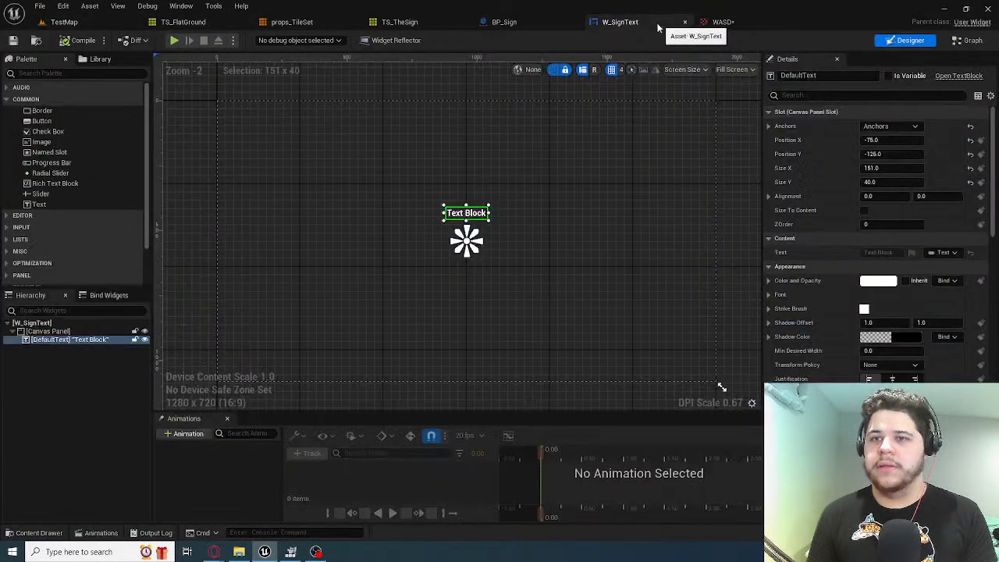
pyautogui.click(684, 22)
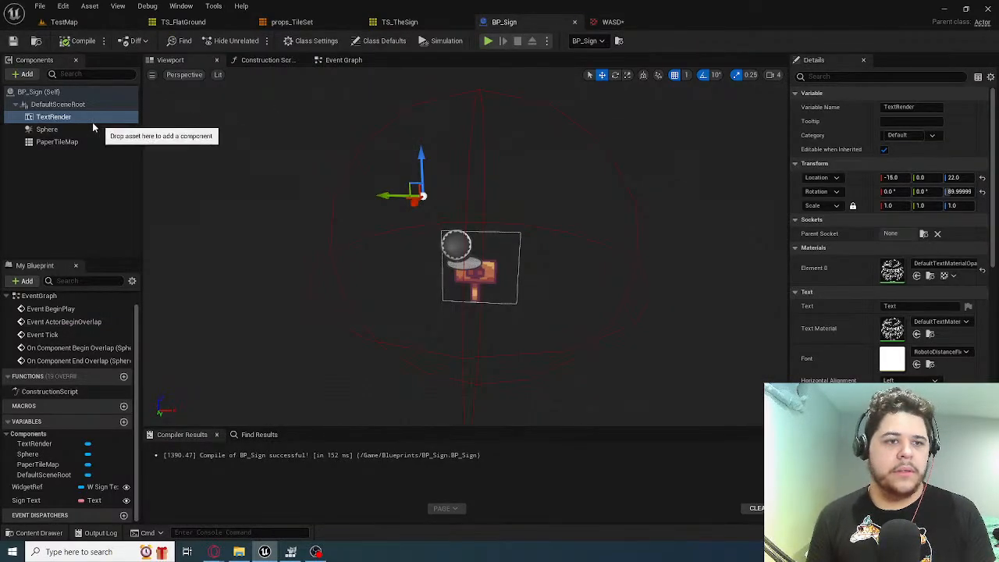
# Search for an "image" component to add under BP_Sign's DefaultSceneRoot, and leave the search without adding one
pyautogui.click(58, 104)
pyautogui.click(26, 75)
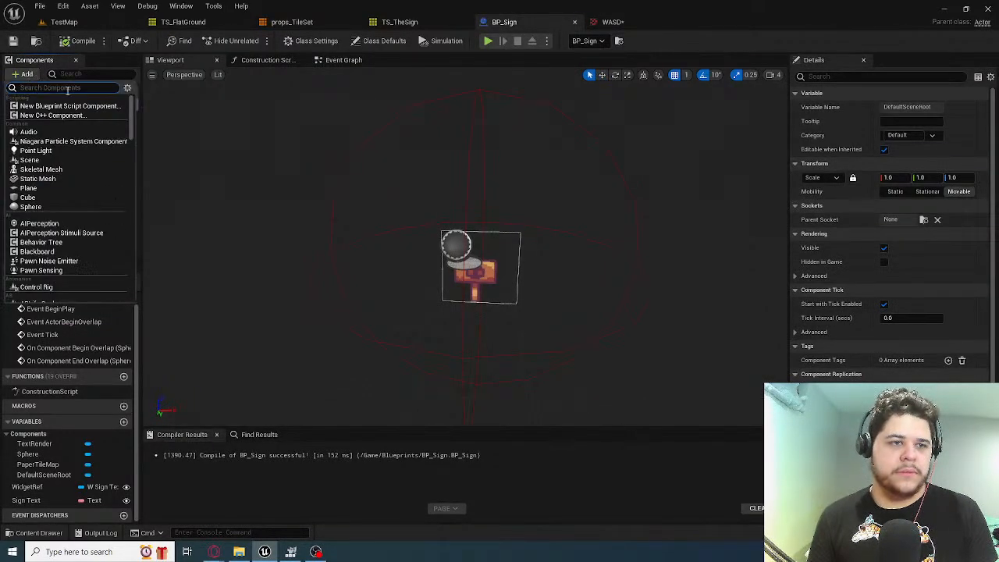
pyautogui.write('image')
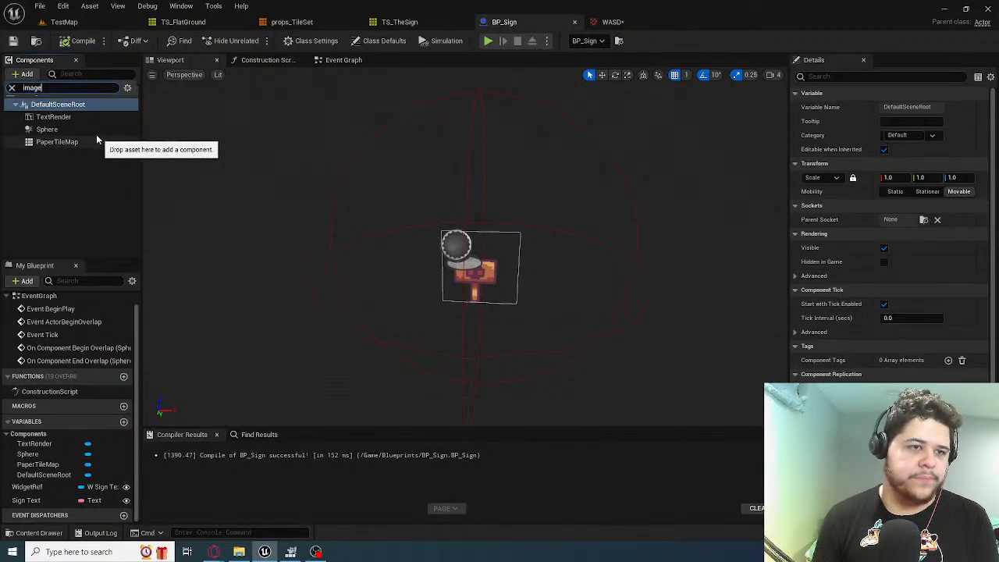
pyautogui.click(124, 117)
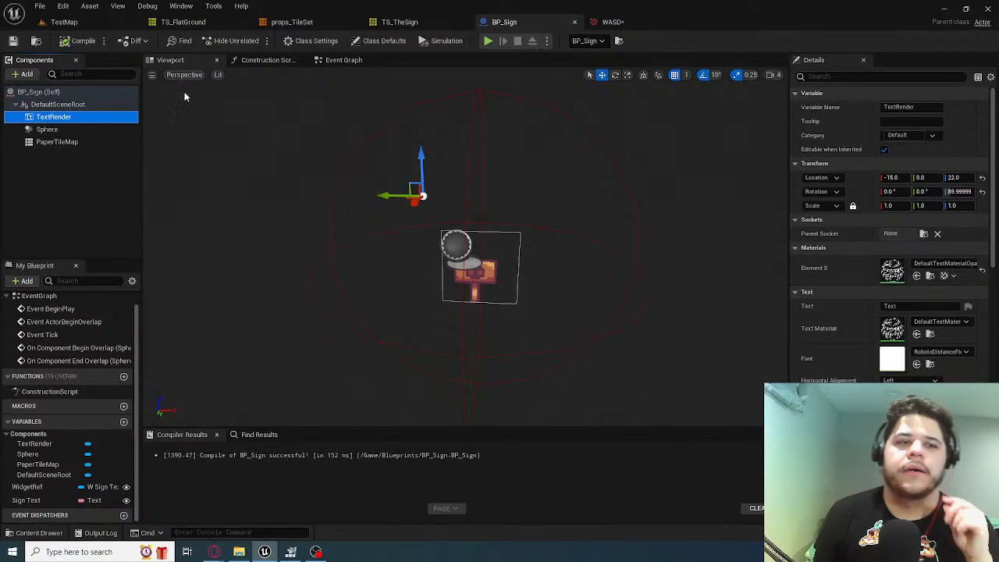
# Add a second Text Render component under BP_Sign's DefaultSceneRoot
pyautogui.click(24, 74)
pyautogui.click(147, 178)
pyautogui.click(64, 105)
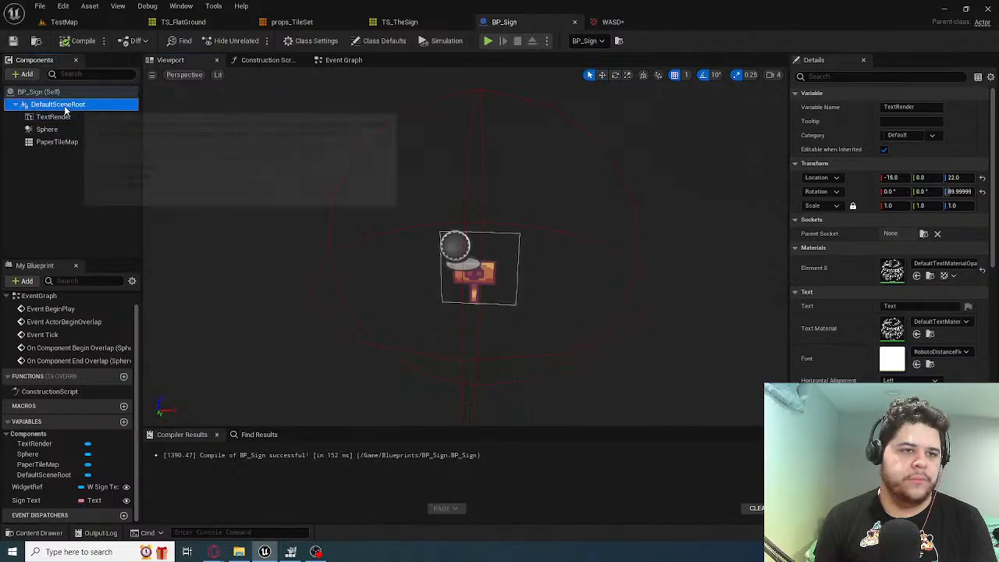
pyautogui.click(23, 74)
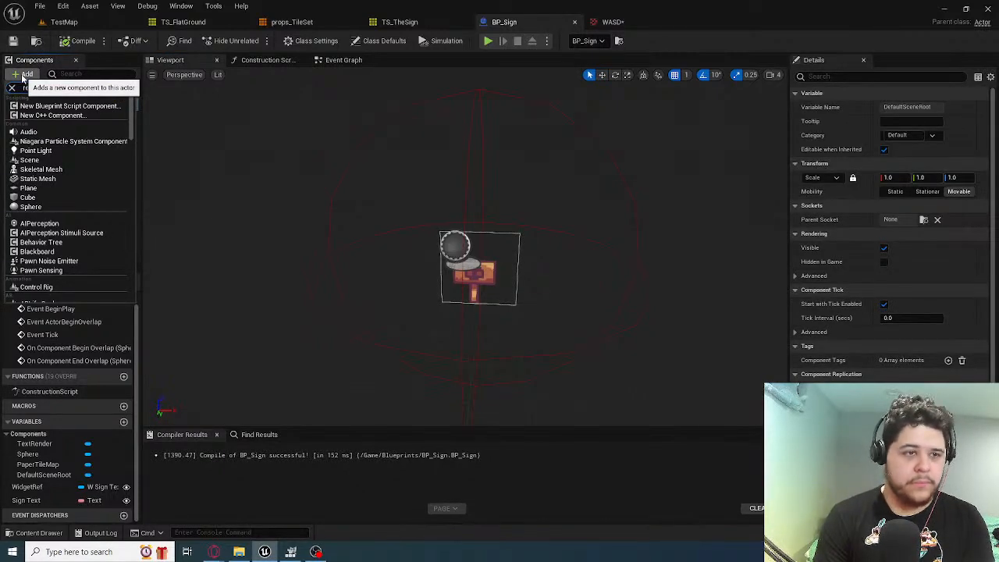
pyautogui.write('render')
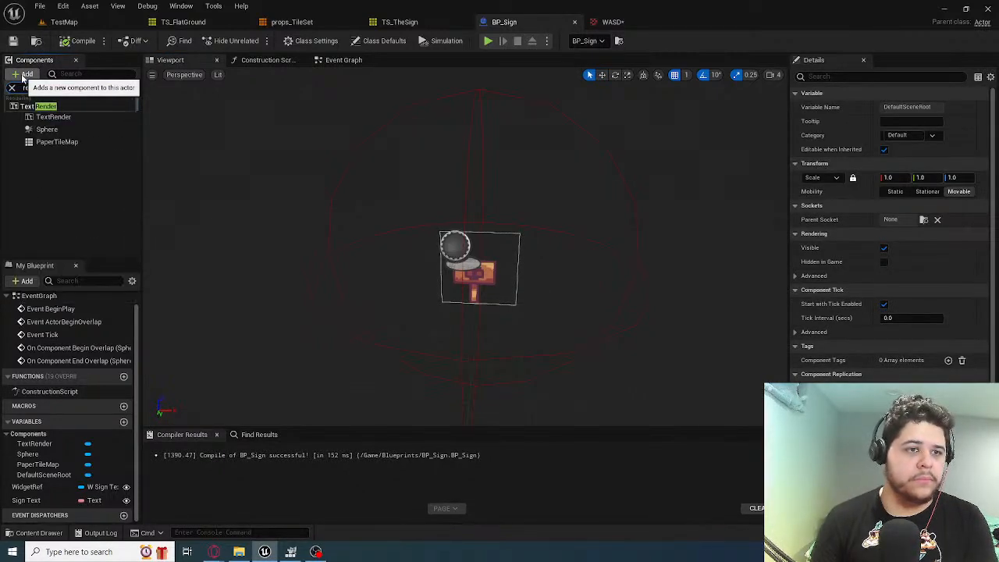
pyautogui.click(94, 107)
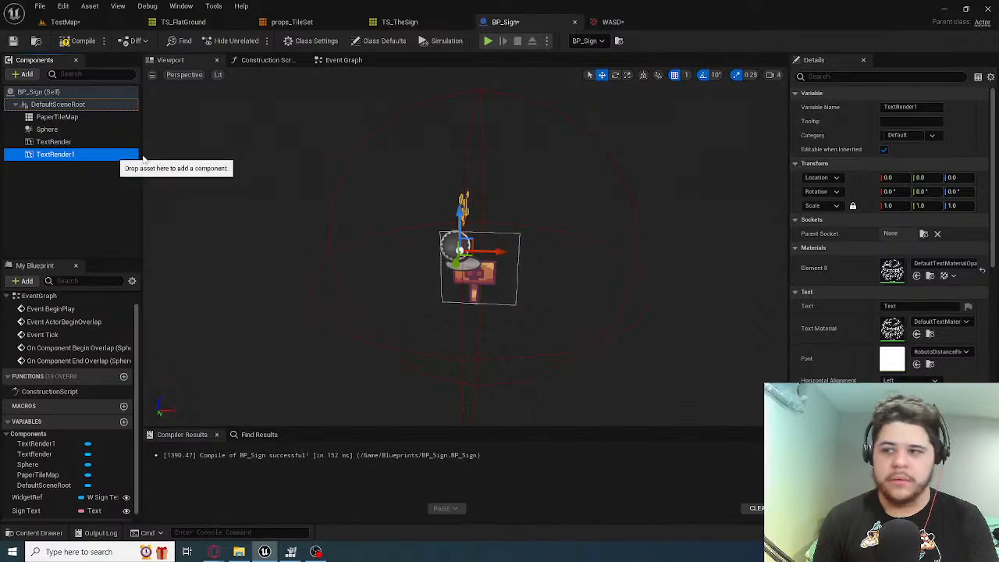
# Search for a "wasd" material for the new text component, and delete that component from BP_Sign
pyautogui.click(921, 265)
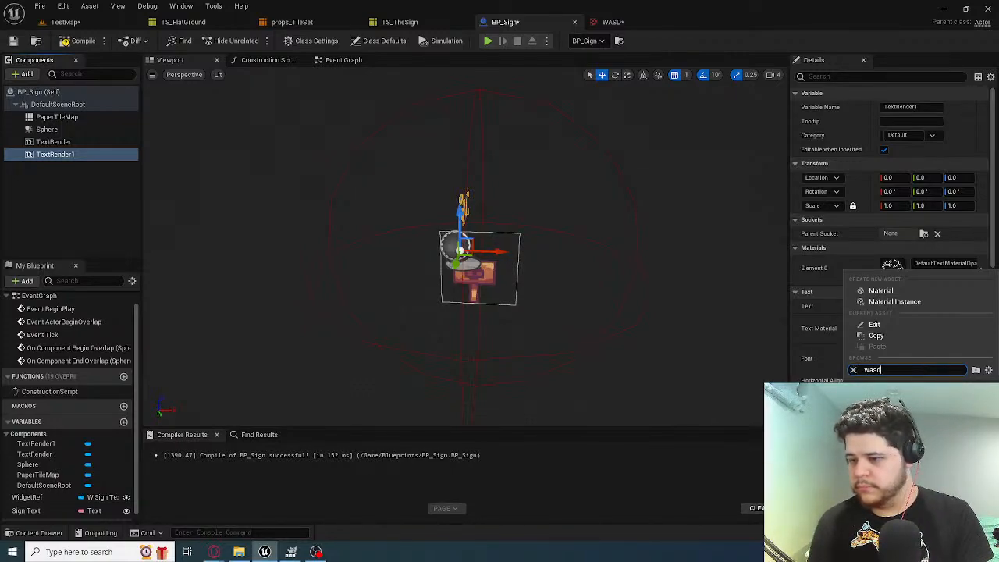
pyautogui.click(609, 356)
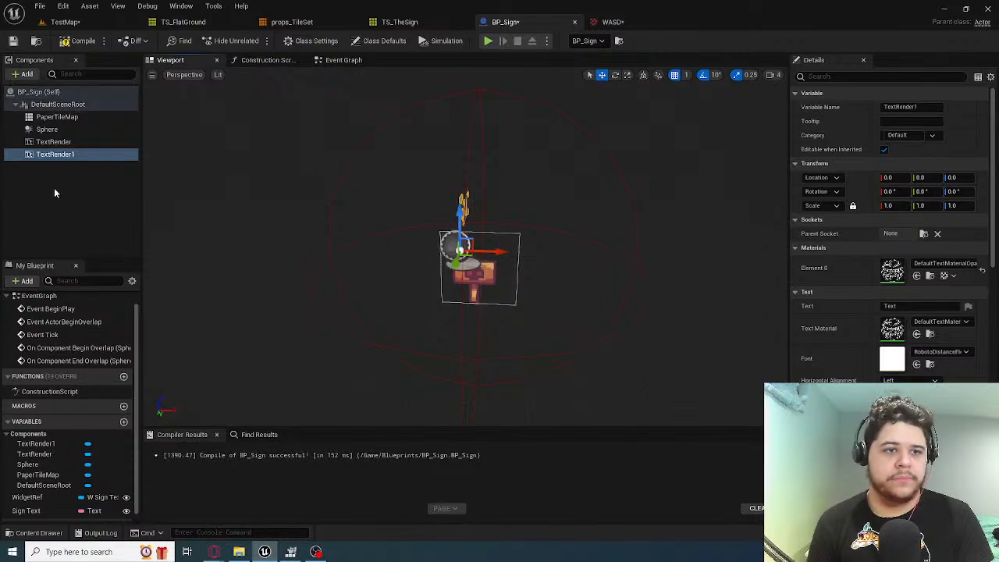
pyautogui.click(49, 158)
pyautogui.press('Delete')
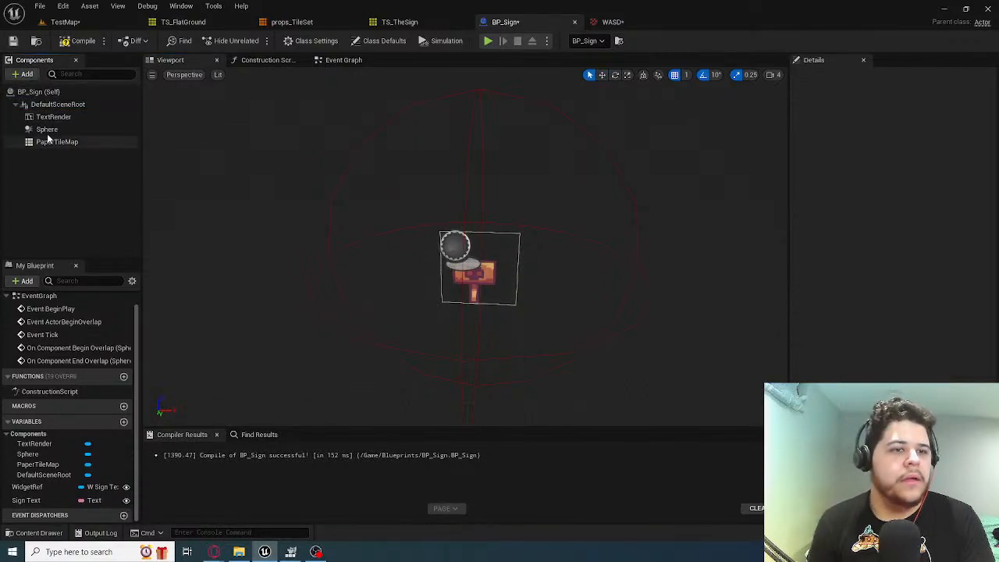
# Search the components available under DefaultSceneRoot for "mesh" and "text", and leave the search without adding one
pyautogui.click(57, 107)
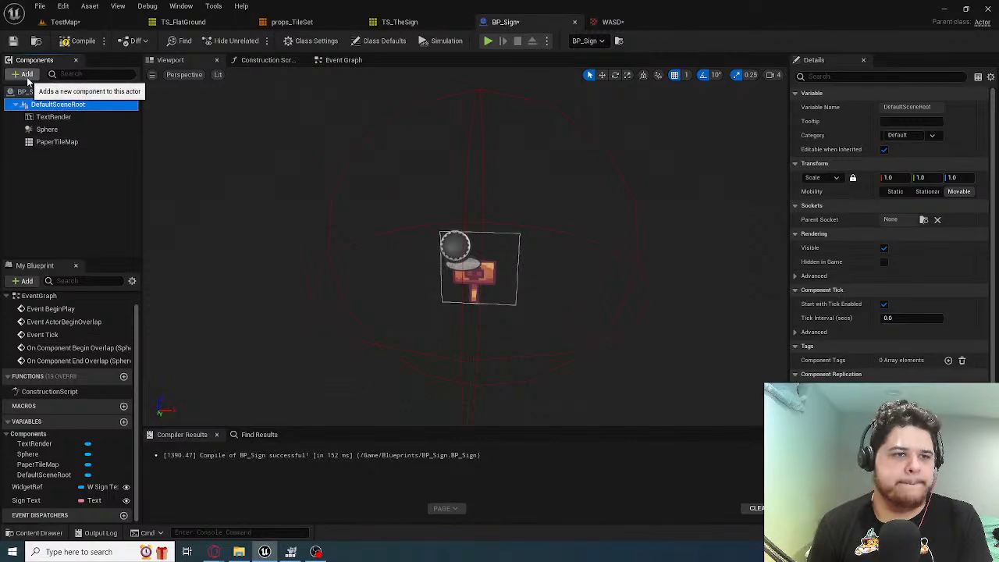
pyautogui.click(27, 73)
pyautogui.click(55, 79)
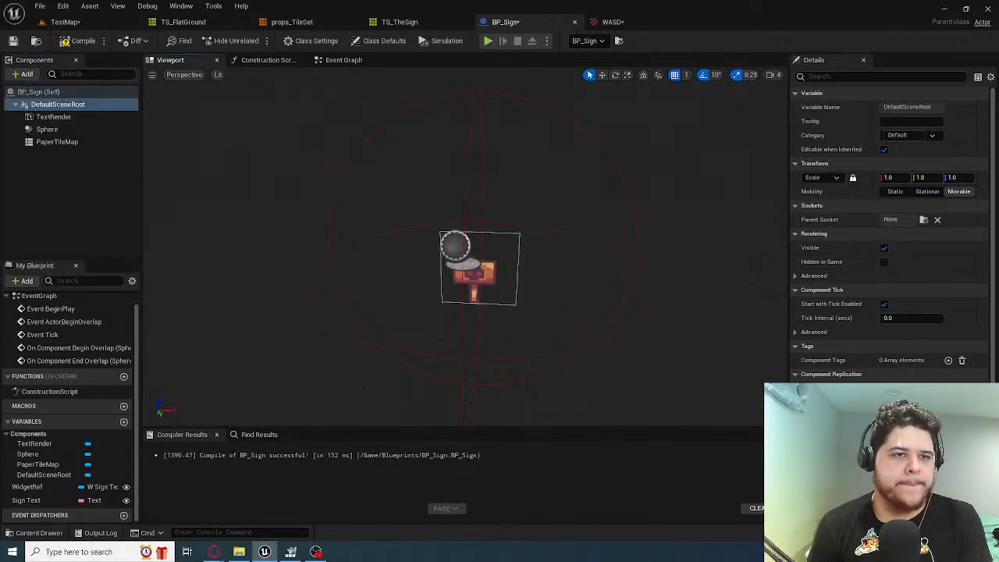
pyautogui.click(23, 74)
pyautogui.write('mesh')
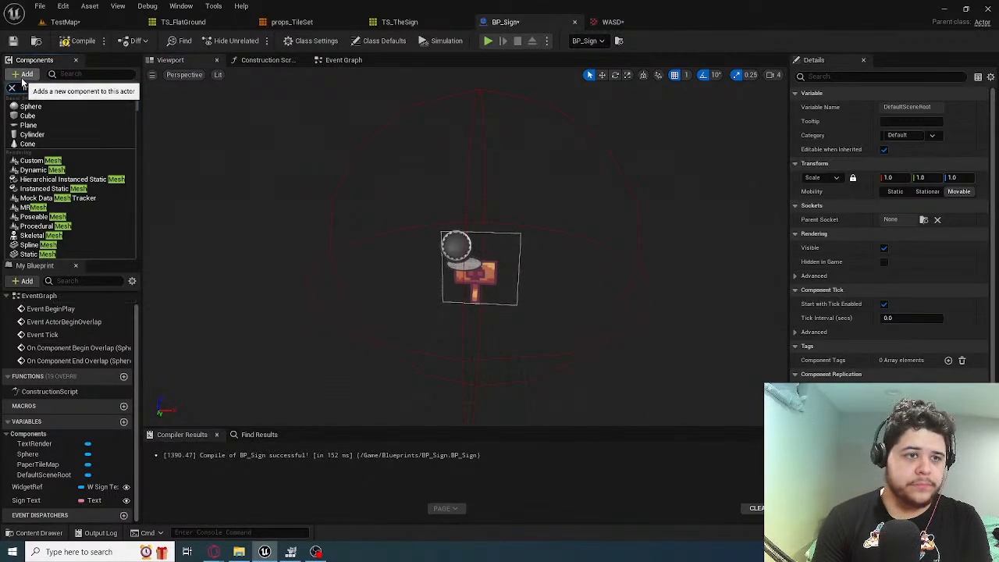
pyautogui.press('BackSpace')
pyautogui.press('BackSpace')
pyautogui.press('BackSpace')
pyautogui.press('BackSpace')
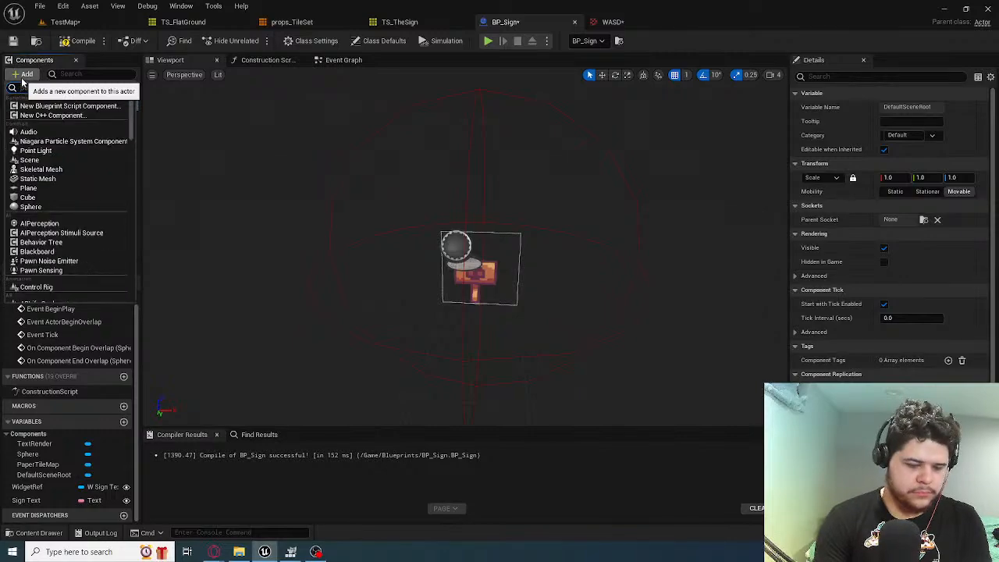
pyautogui.write('text')
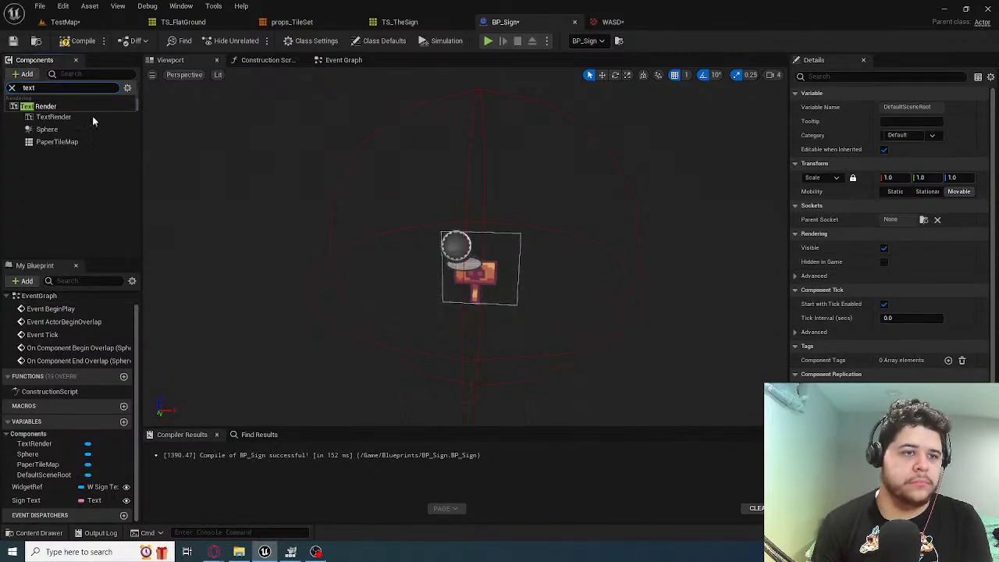
pyautogui.write('box')
pyautogui.press('BackSpace')
pyautogui.press('BackSpace')
pyautogui.press('BackSpace')
pyautogui.press('BackSpace')
pyautogui.press('BackSpace')
pyautogui.press('BackSpace')
pyautogui.press('BackSpace')
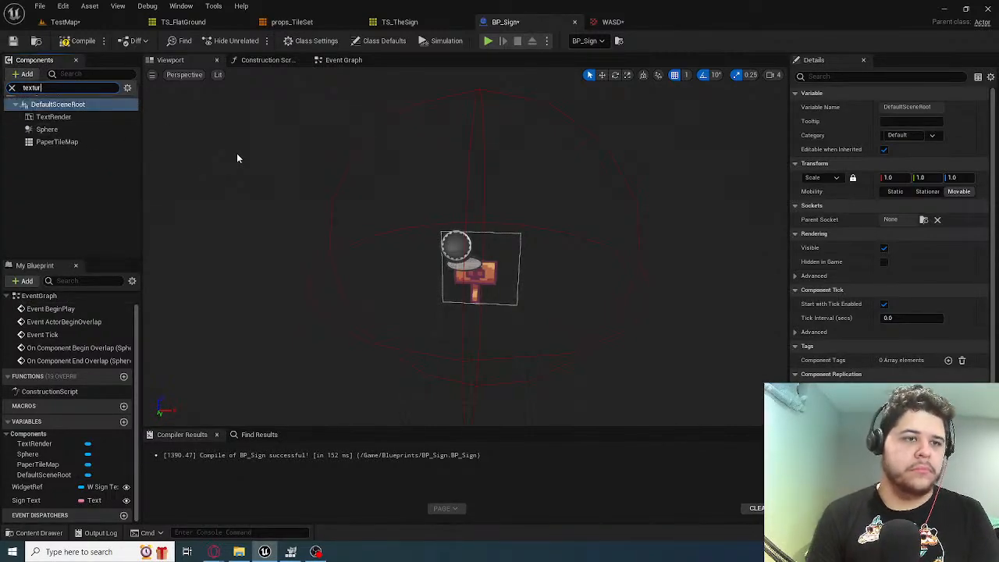
pyautogui.write('mesh')
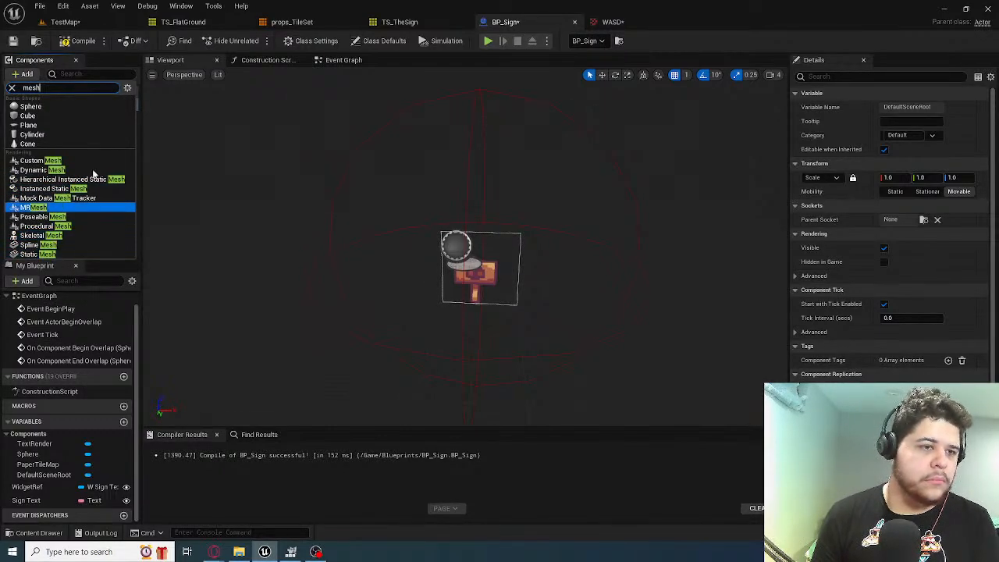
pyautogui.click(224, 142)
# Look through the "paper" components available for DefaultSceneRoot, and leave the search without adding one
pyautogui.click(485, 282)
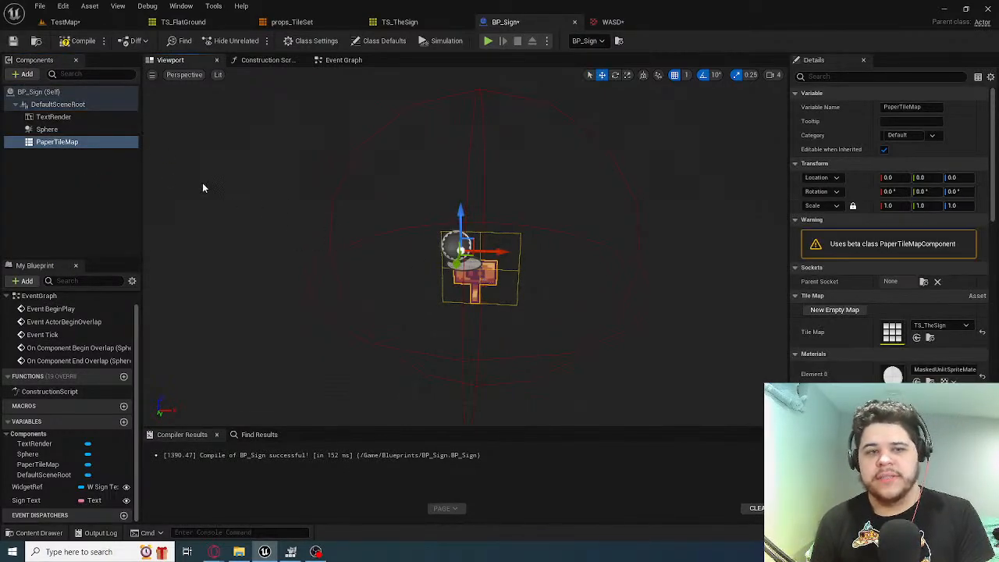
pyautogui.click(90, 177)
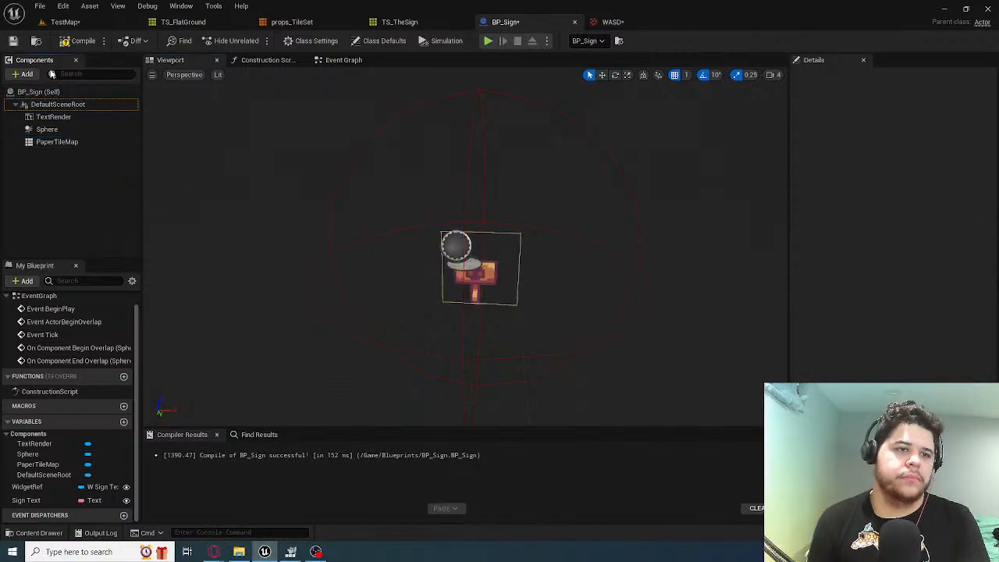
pyautogui.click(22, 74)
pyautogui.click(235, 116)
pyautogui.click(47, 101)
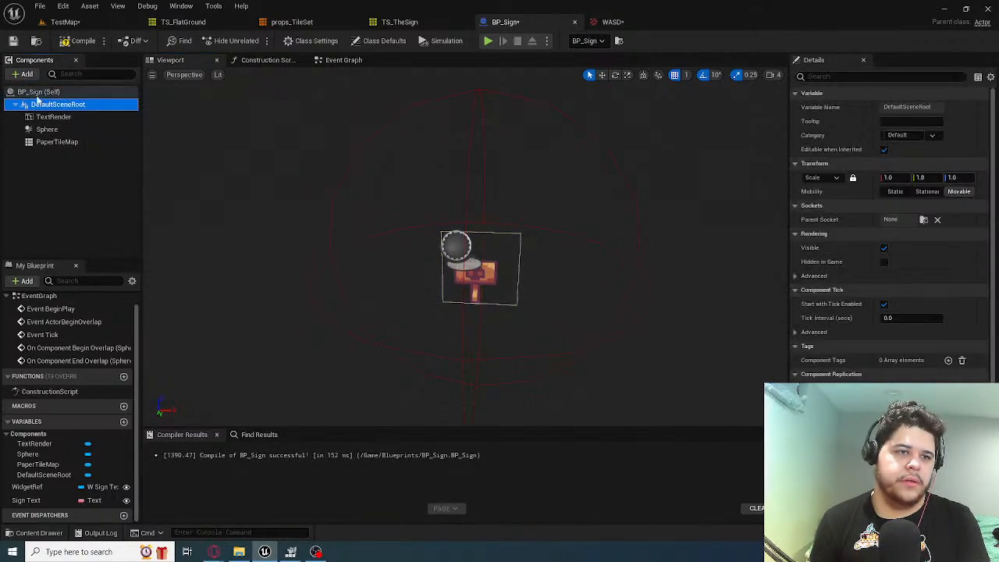
pyautogui.click(39, 75)
pyautogui.write('paper')
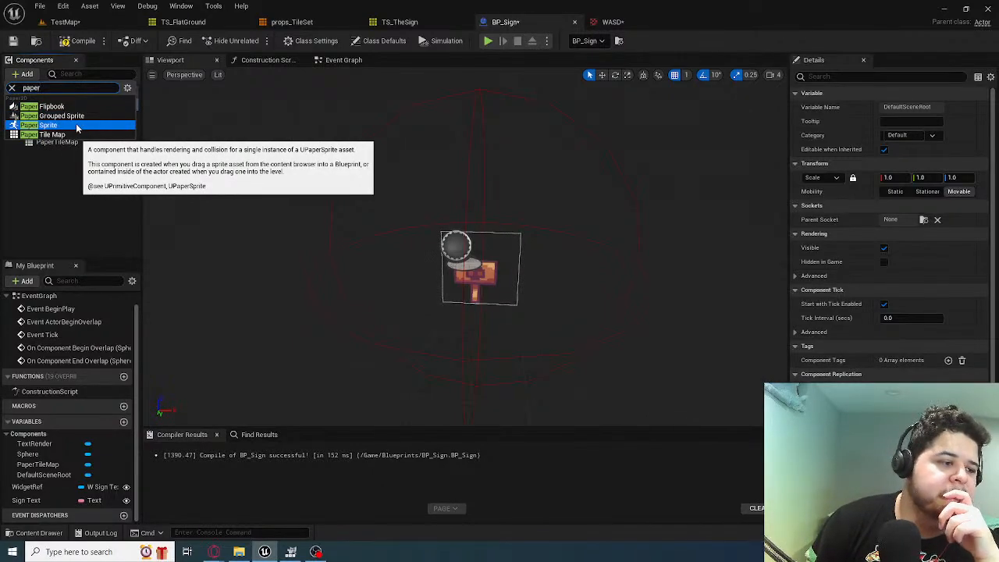
pyautogui.click(104, 171)
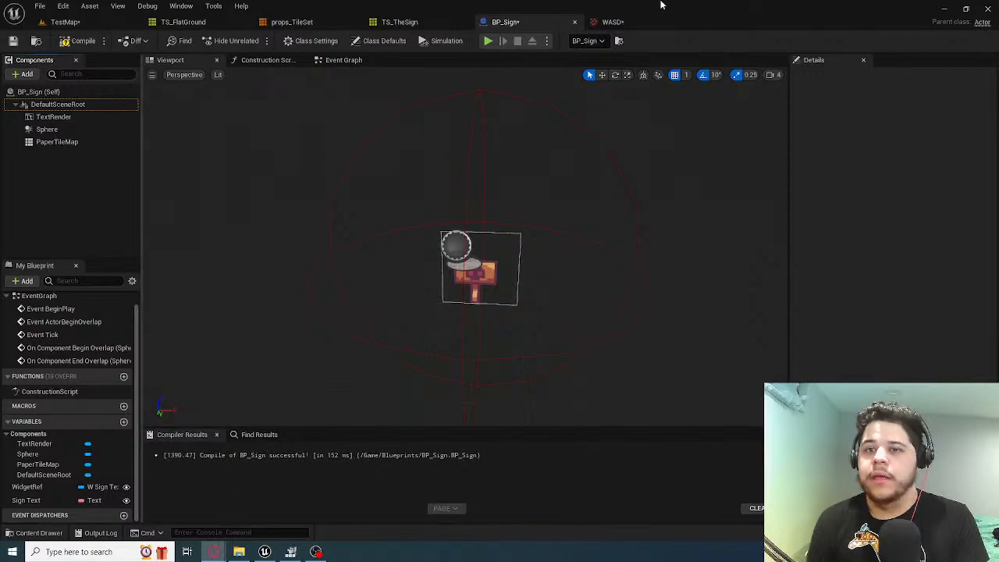
# Return to the WASD texture and save it
pyautogui.click(617, 24)
pyautogui.click(519, 22)
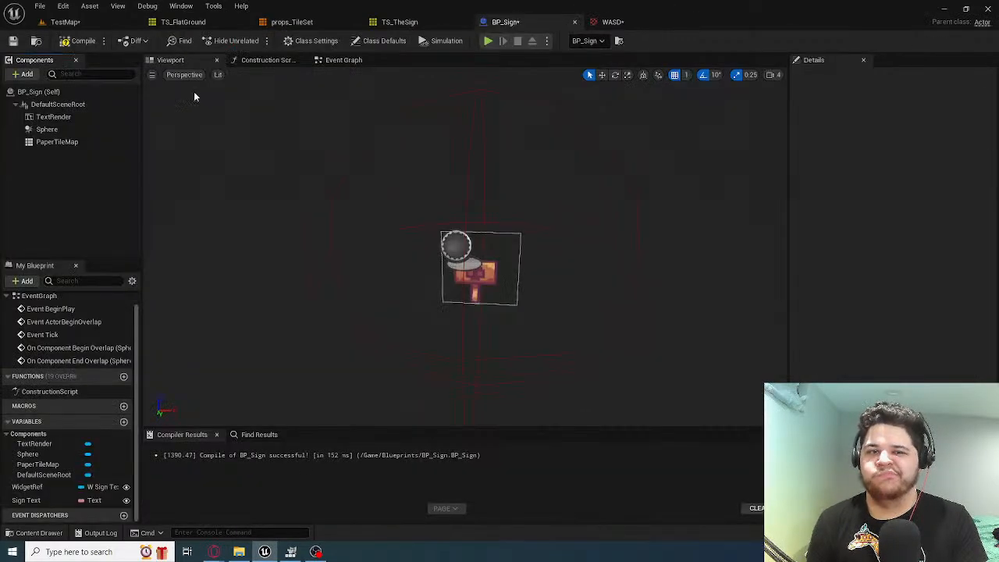
pyautogui.click(613, 22)
pyautogui.click(13, 42)
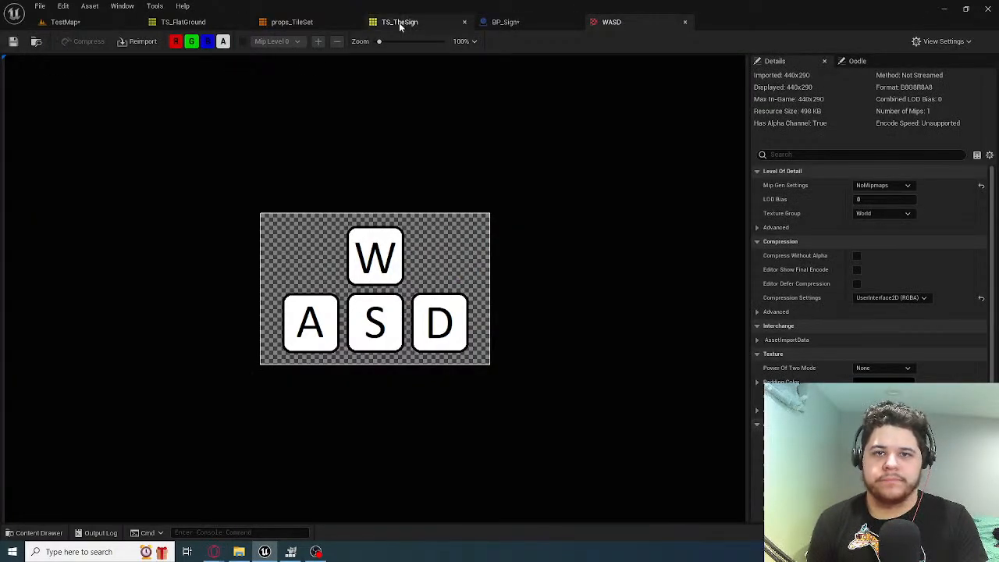
# Close the TS_TheSign tile map and go back to the TestMap level
pyautogui.click(398, 22)
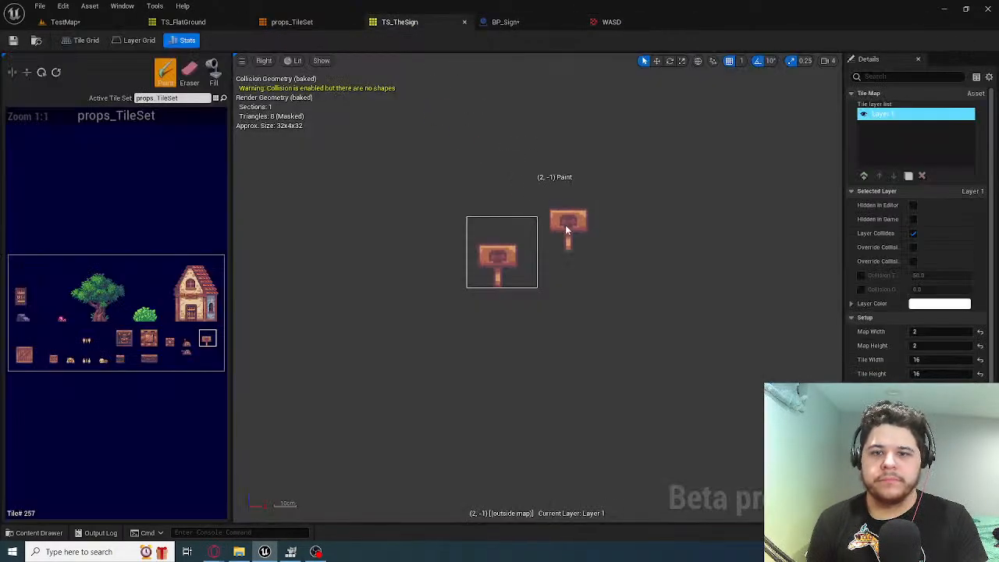
pyautogui.click(465, 23)
pyautogui.click(94, 26)
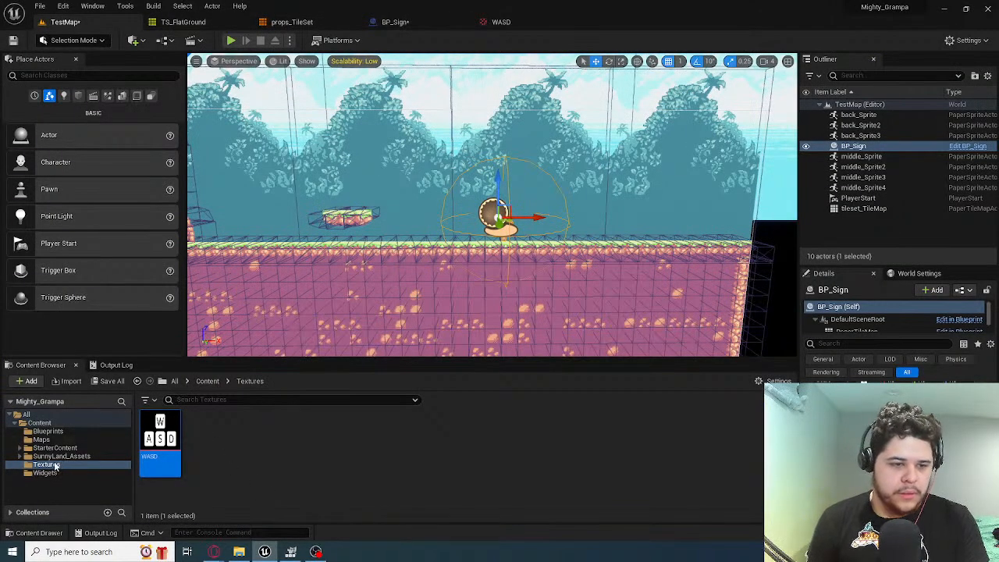
# Open the W_SignText widget blueprint from the project's Widgets folder
pyautogui.click(47, 431)
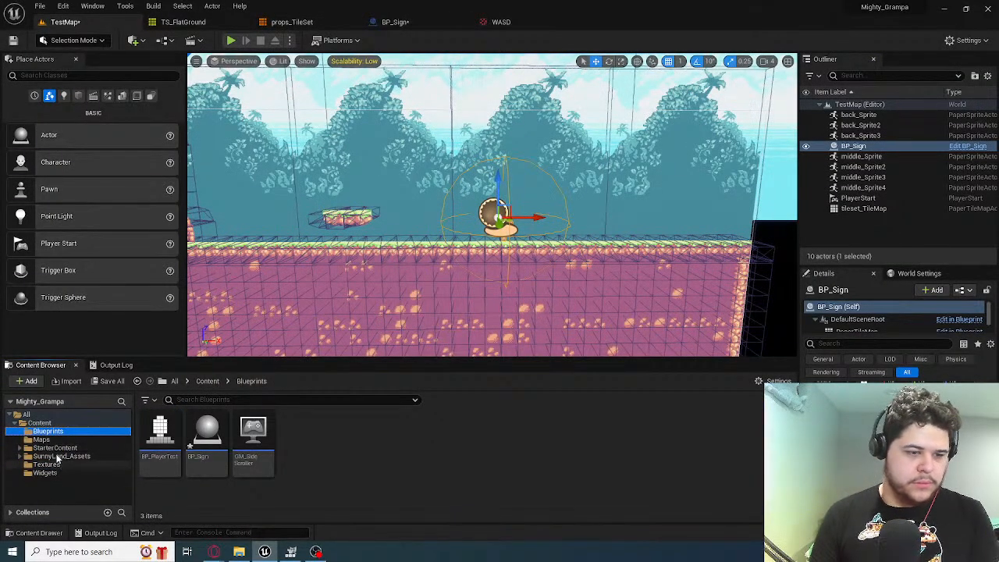
pyautogui.click(43, 423)
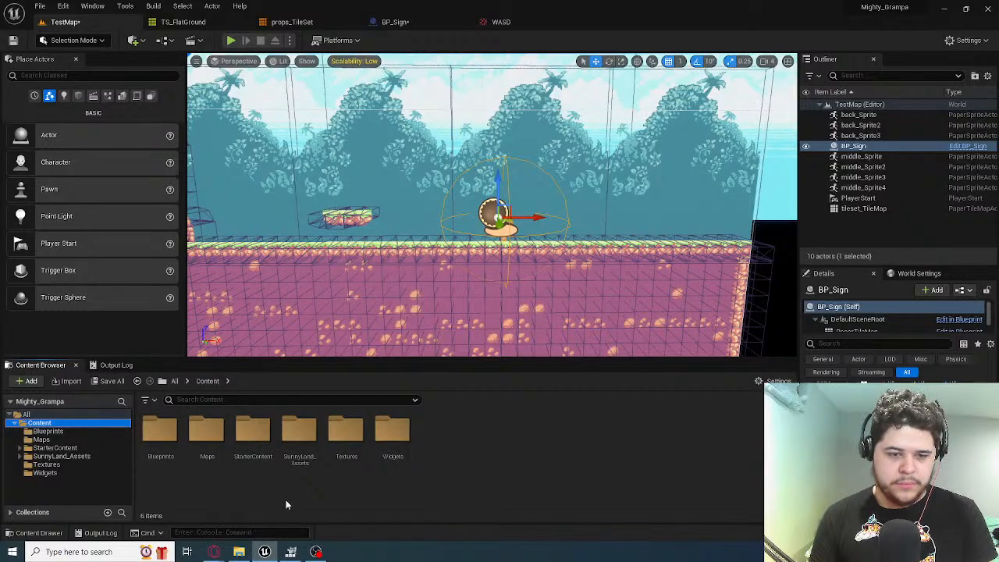
pyautogui.doubleClick(390, 441)
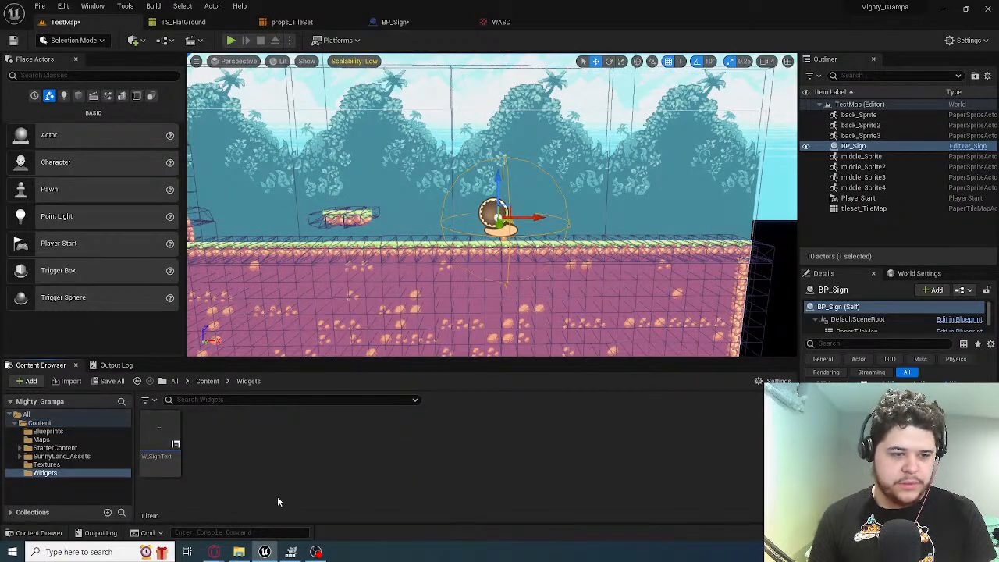
pyautogui.click(160, 431)
pyautogui.doubleClick(160, 445)
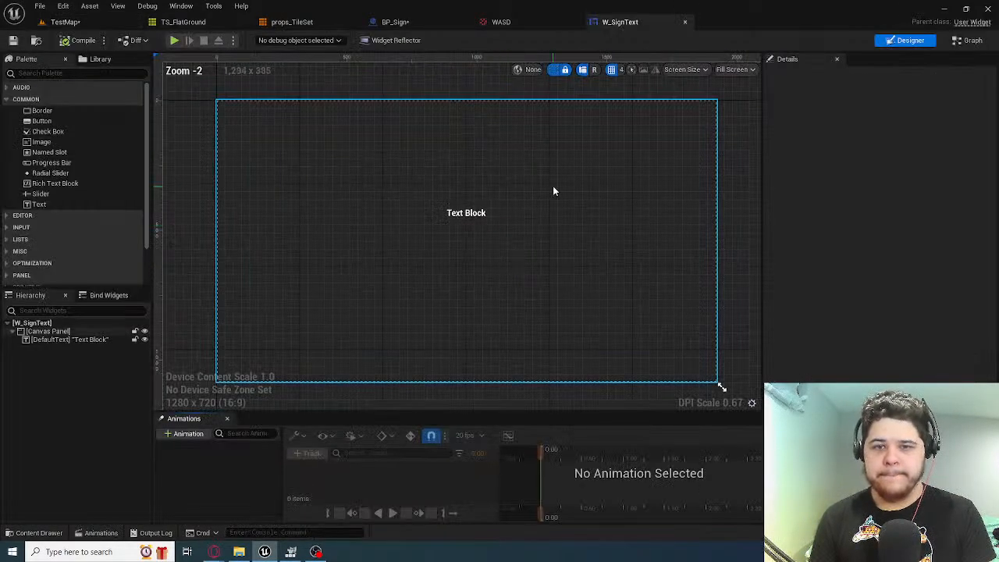
# Delete the default text block from the W_SignText canvas, and place an Image widget at about X 928, Y 376
pyautogui.click(467, 213)
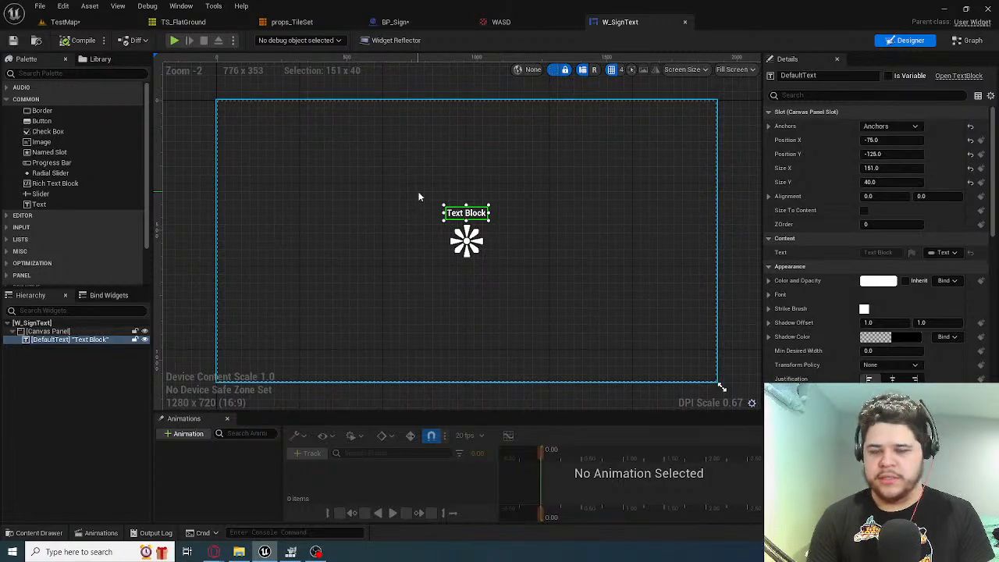
pyautogui.press('Delete')
pyautogui.click(62, 74)
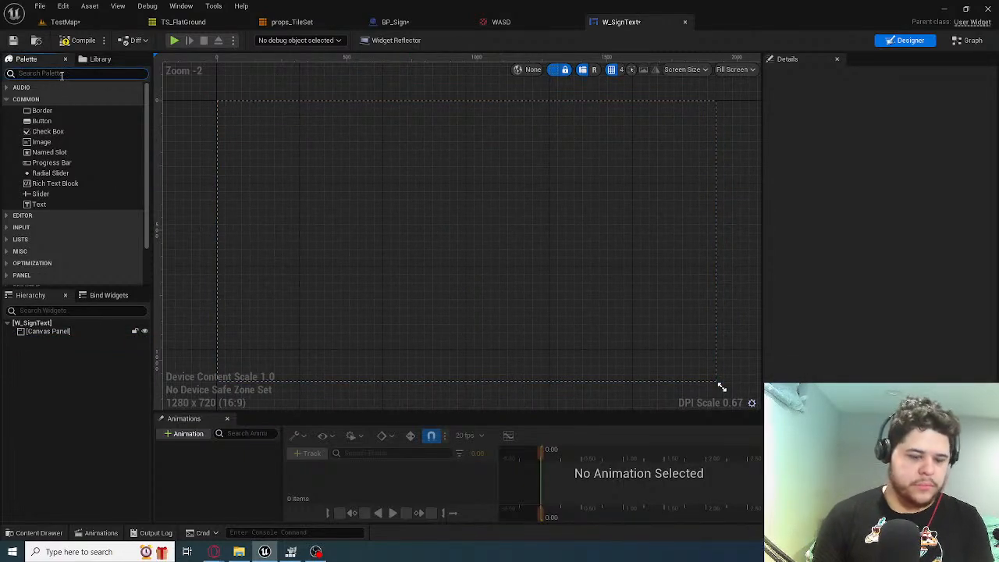
pyautogui.write('image')
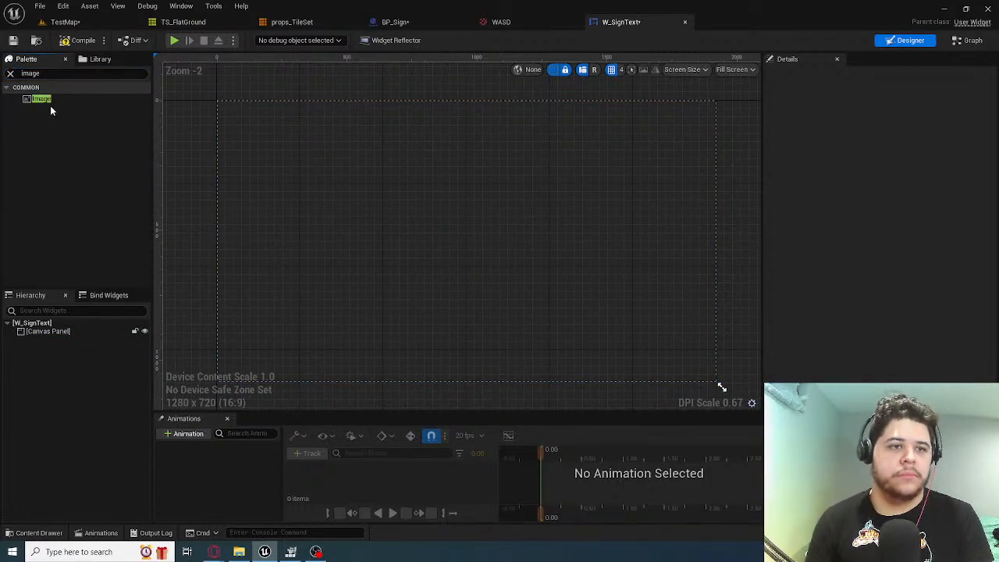
pyautogui.moveTo(46, 100); pyautogui.dragTo(454, 196)
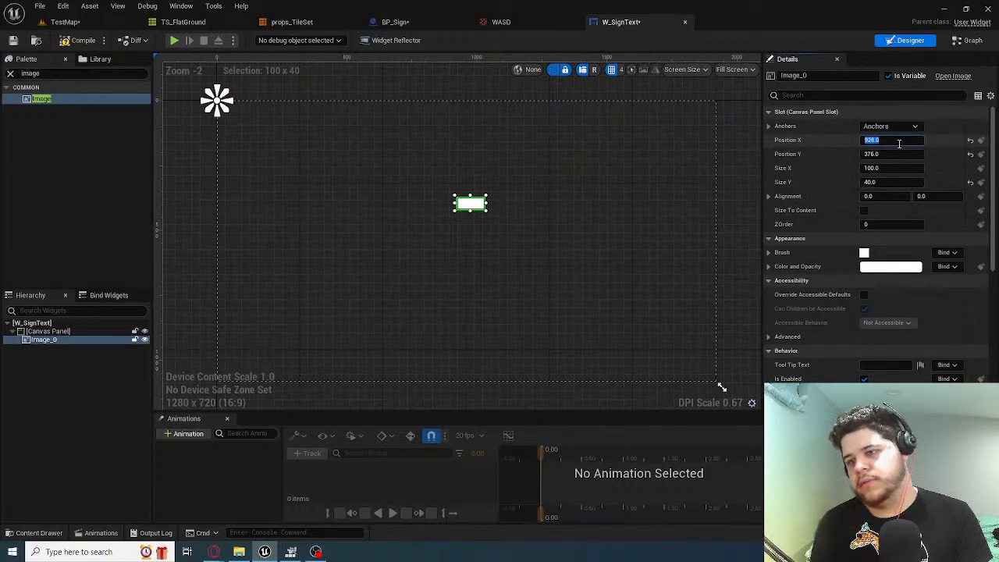
# Set the image's Size Y to 100
pyautogui.click(890, 181)
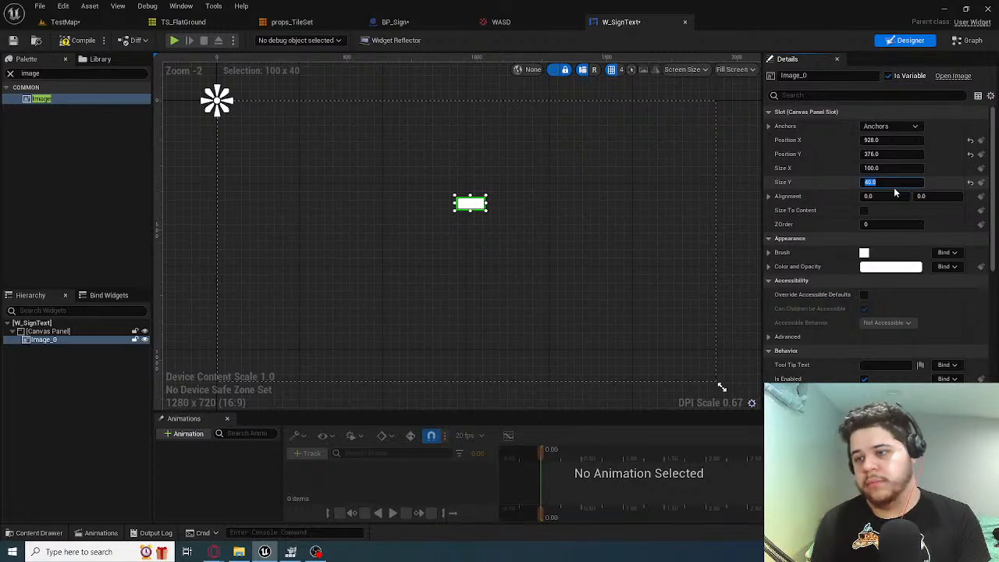
pyautogui.write('100')
pyautogui.press('Return')
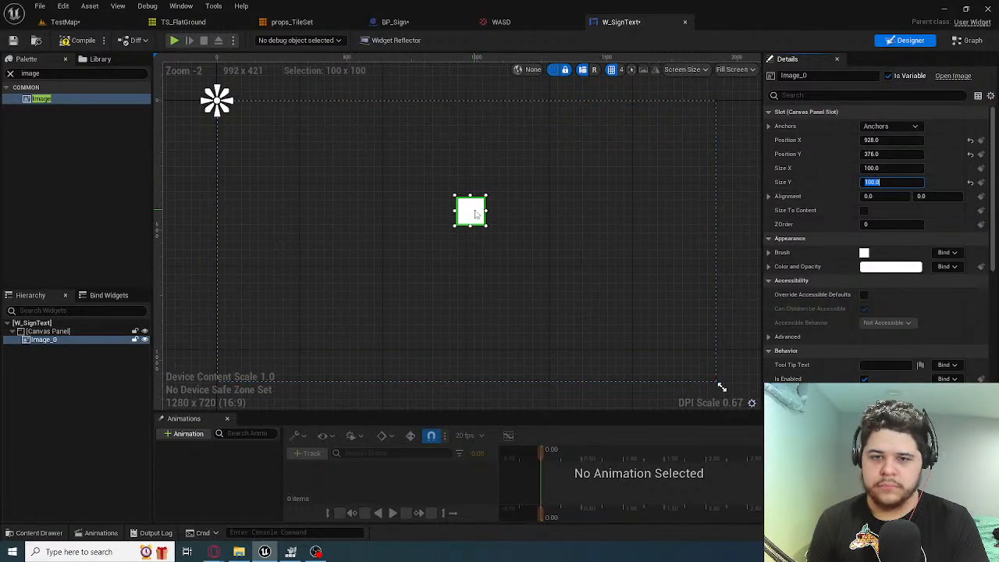
# Anchor the image to the centre of the canvas and set its Position X to -50
pyautogui.click(871, 129)
pyautogui.click(874, 157)
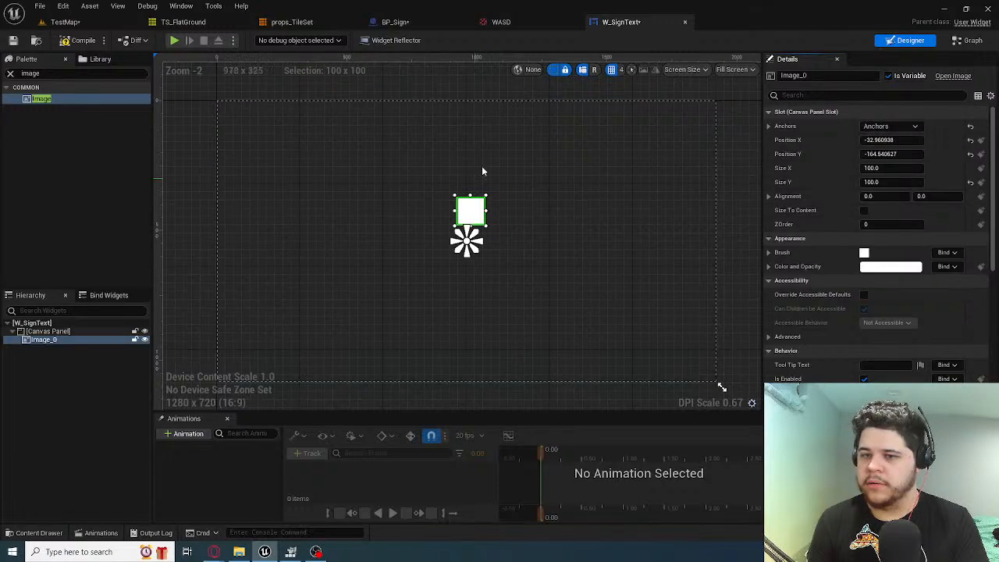
pyautogui.click(890, 140)
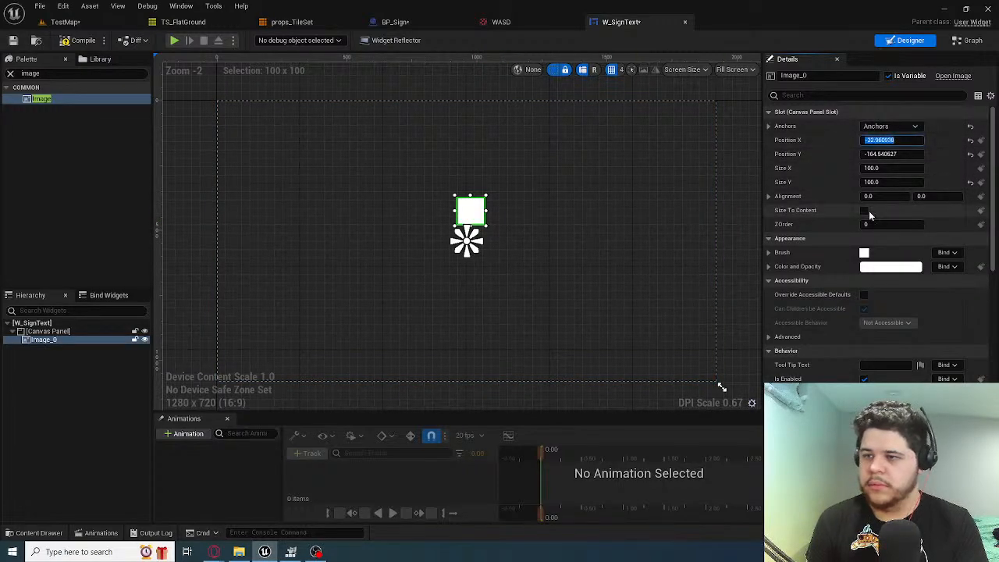
pyautogui.write('-50')
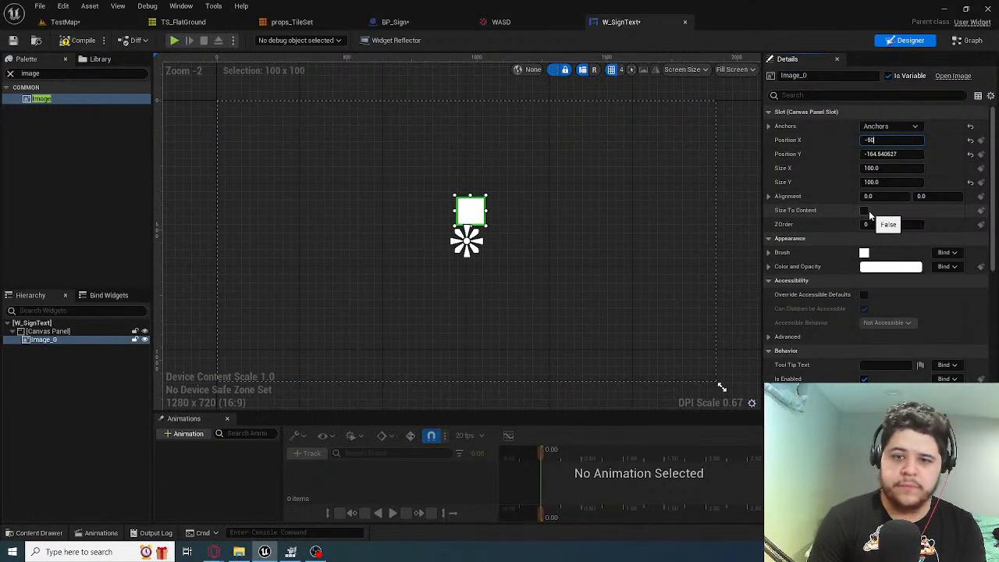
pyautogui.press('Return')
# Set the image's Position Y to -175
pyautogui.moveTo(887, 153); pyautogui.dragTo(904, 152)
pyautogui.click(904, 153)
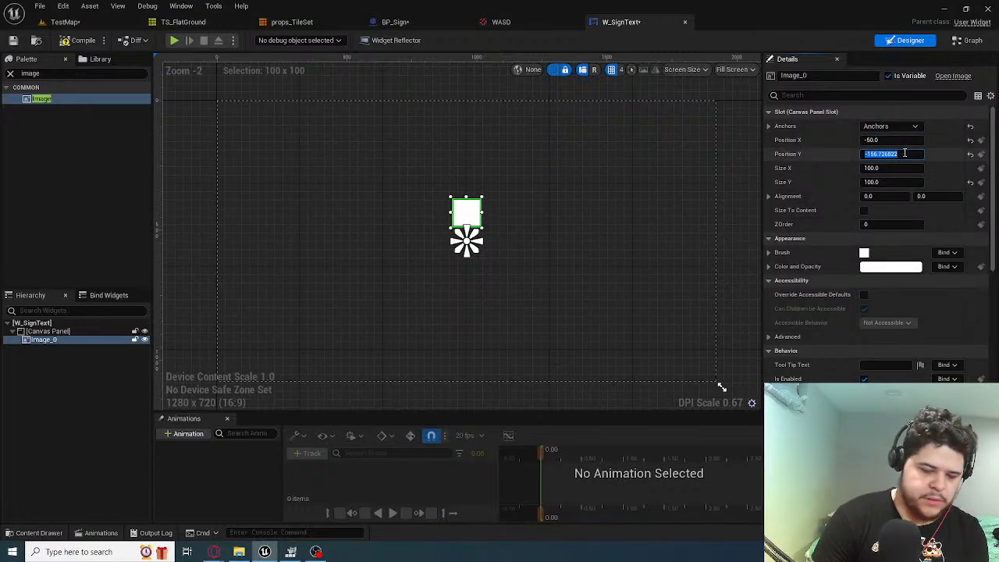
pyautogui.write('-17')
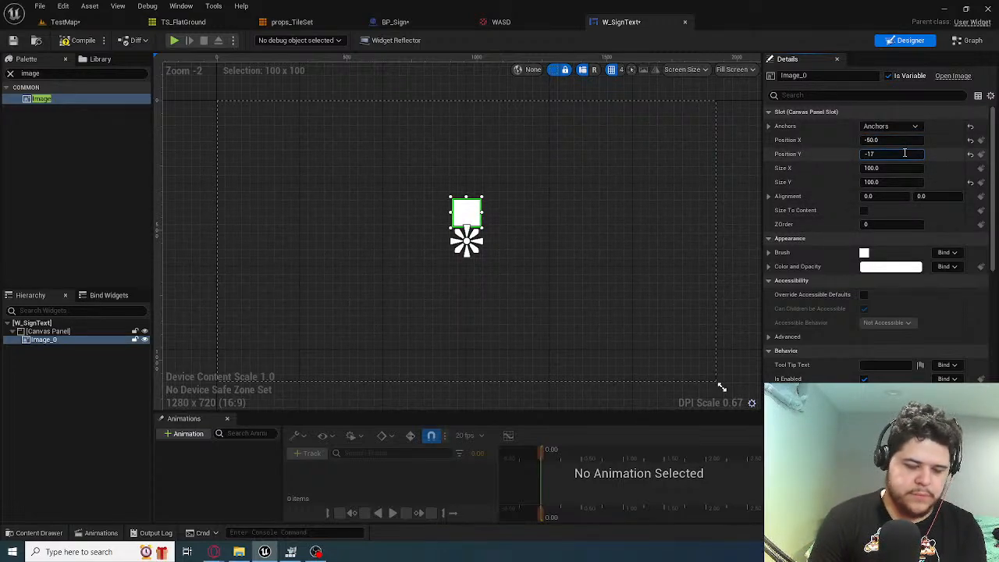
pyautogui.write('8')
pyautogui.press('Return')
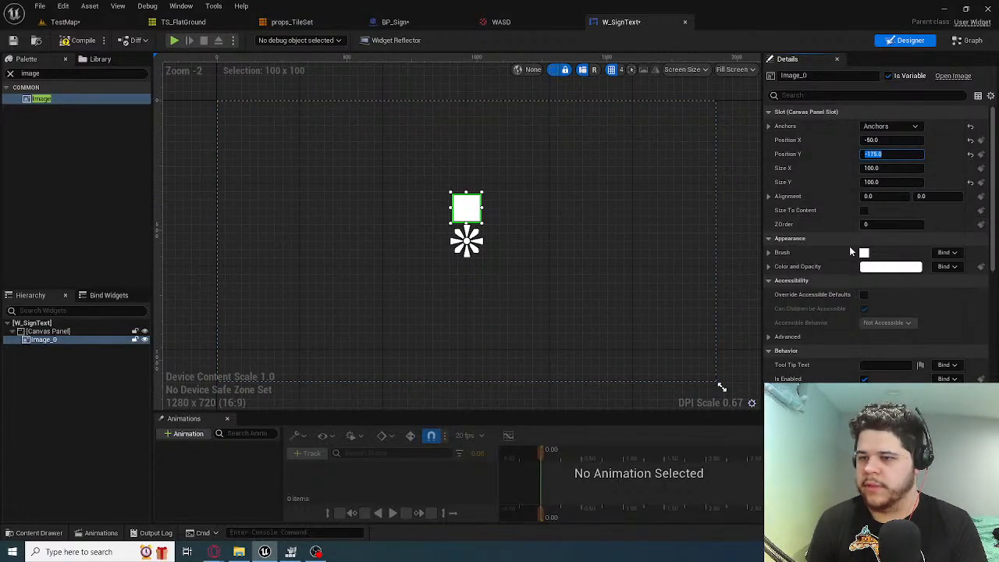
pyautogui.click(769, 238)
pyautogui.click(769, 238)
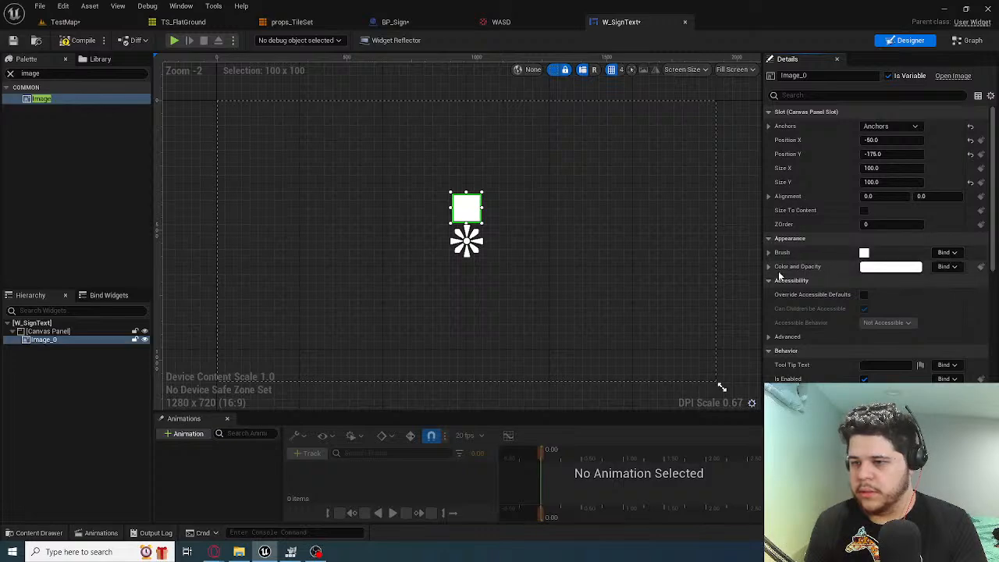
pyautogui.click(874, 267)
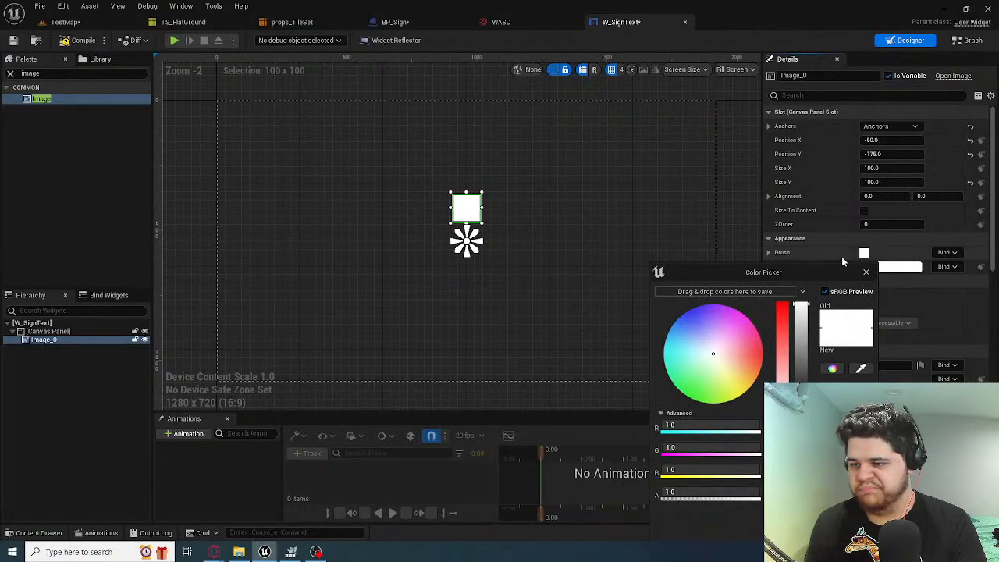
pyautogui.scroll(-1, 842, 256)
pyautogui.click(867, 272)
pyautogui.scroll(-3, 824, 275)
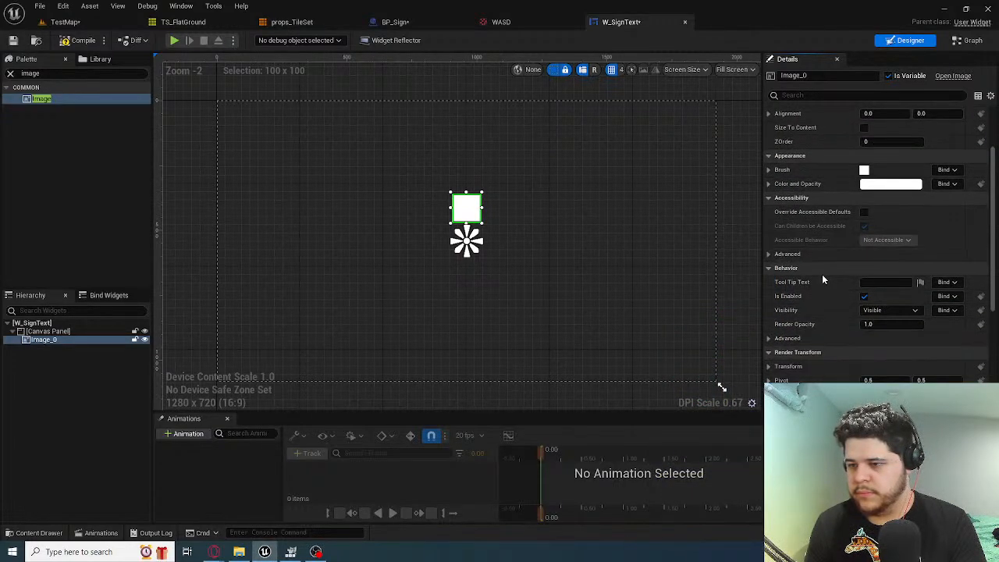
pyautogui.scroll(3, 777, 172)
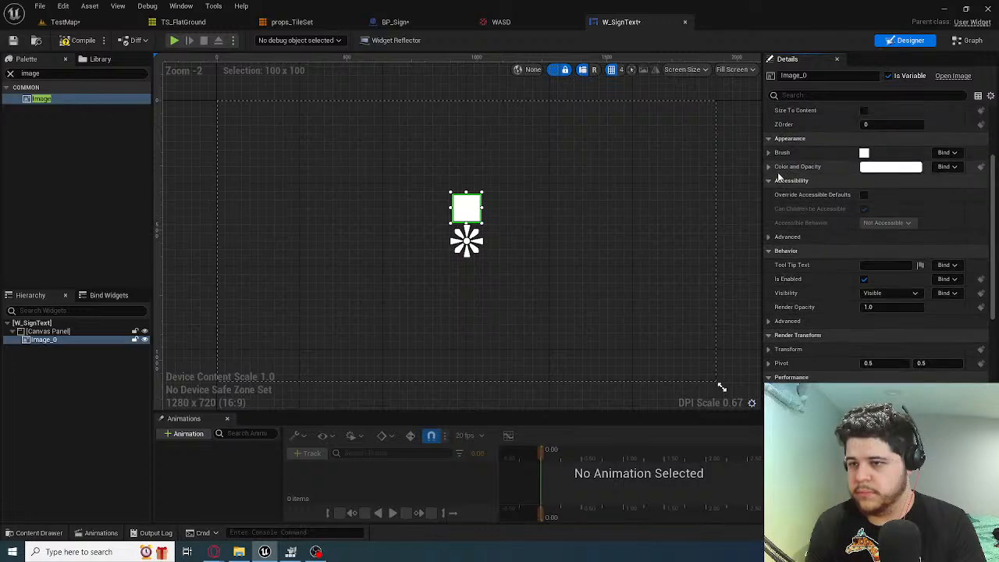
pyautogui.scroll(1, 788, 196)
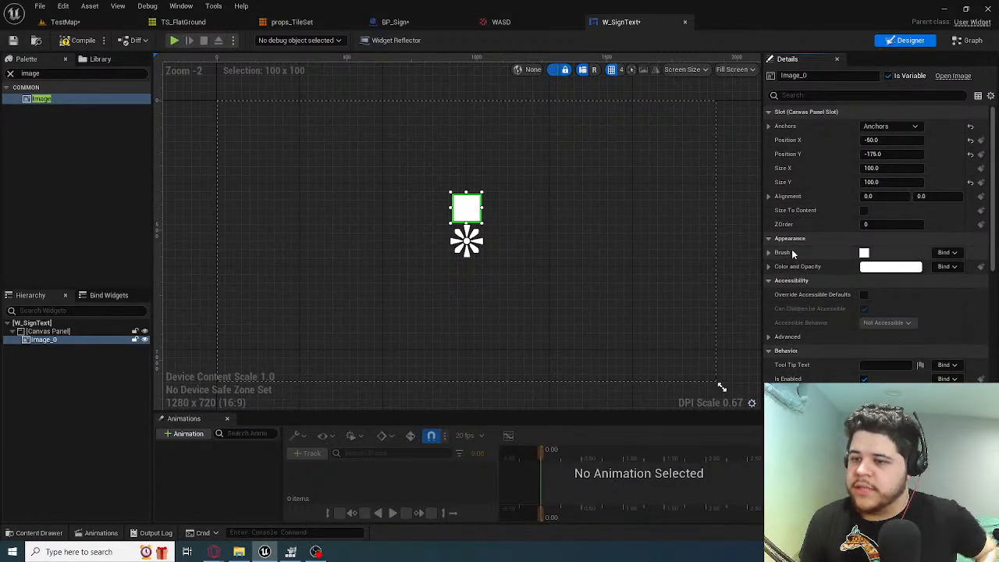
# Assign the WASD texture as the image's brush in the Appearance settings
pyautogui.click(769, 253)
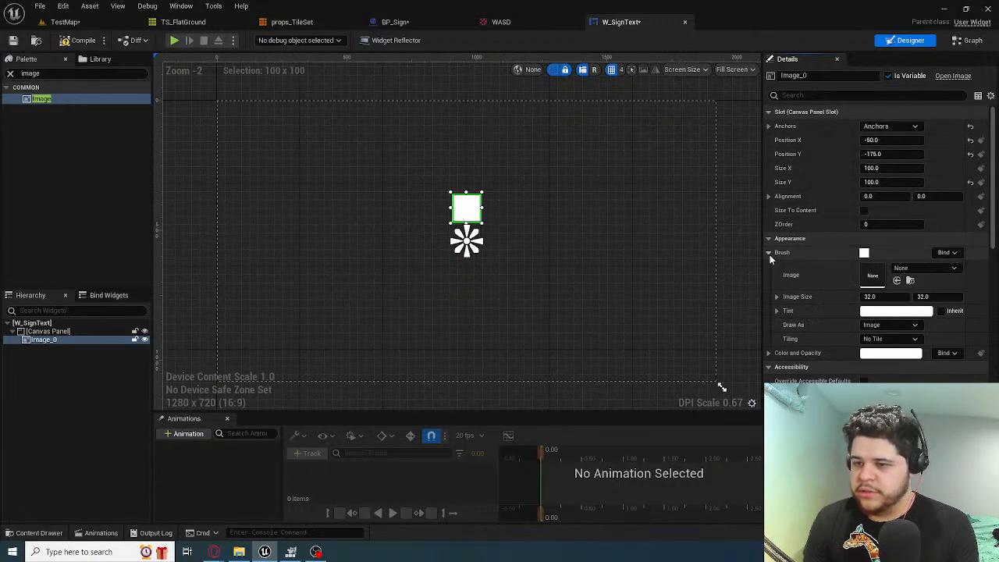
pyautogui.click(898, 268)
pyautogui.write('wasd')
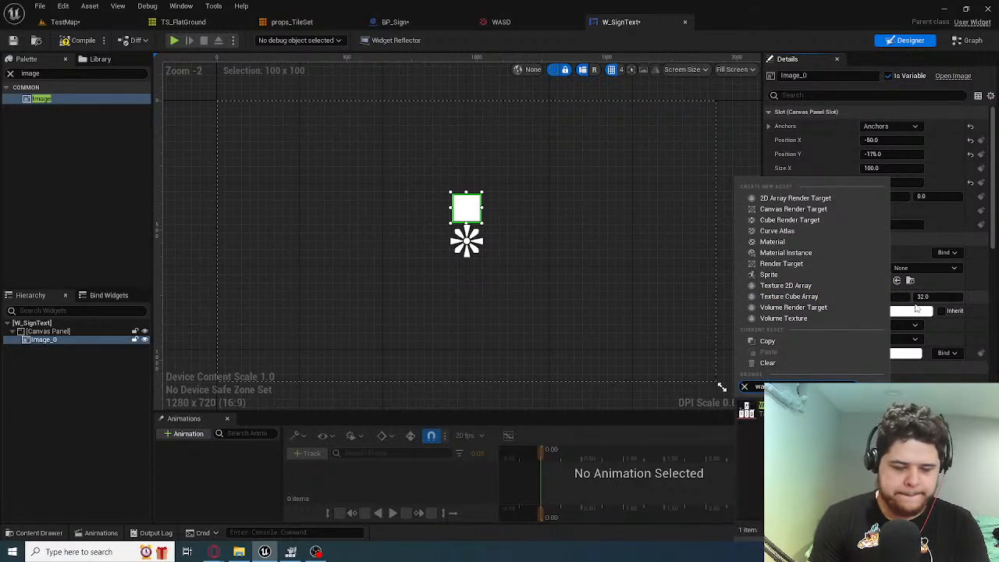
pyautogui.click(749, 410)
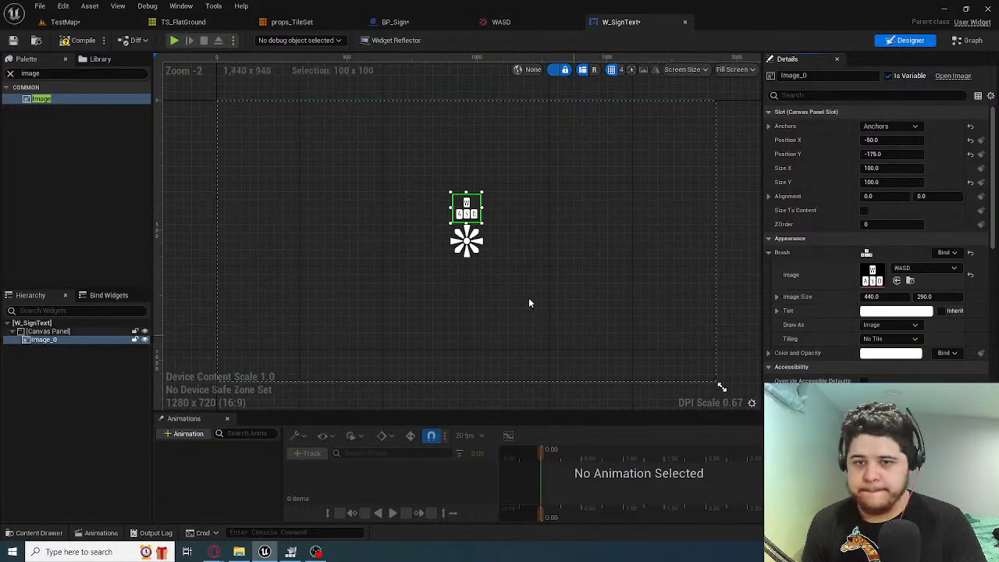
# Widen the WASD image by setting its Size X to 200
pyautogui.scroll(2, 477, 228)
pyautogui.scroll(6, 477, 228)
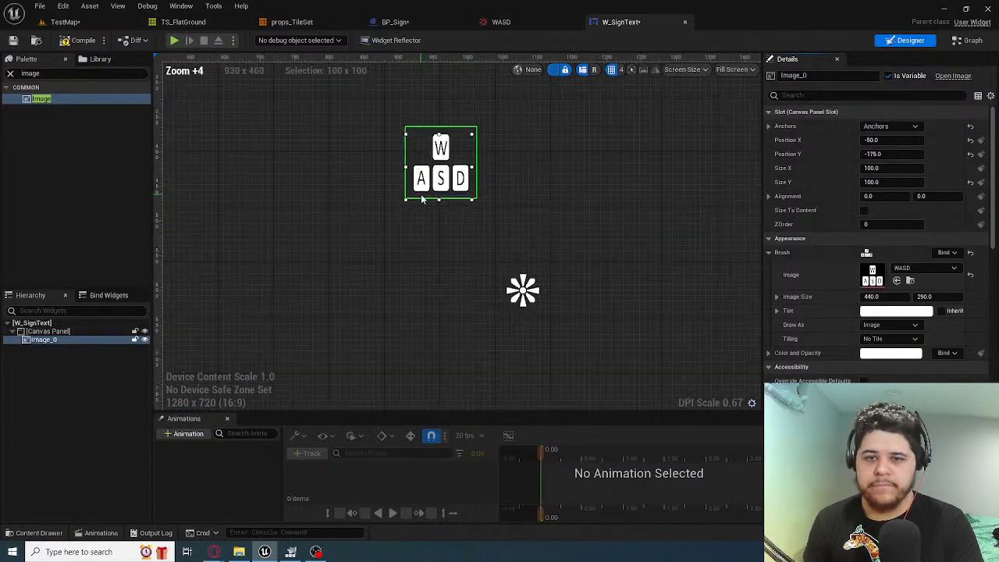
pyautogui.click(891, 167)
pyautogui.write('200')
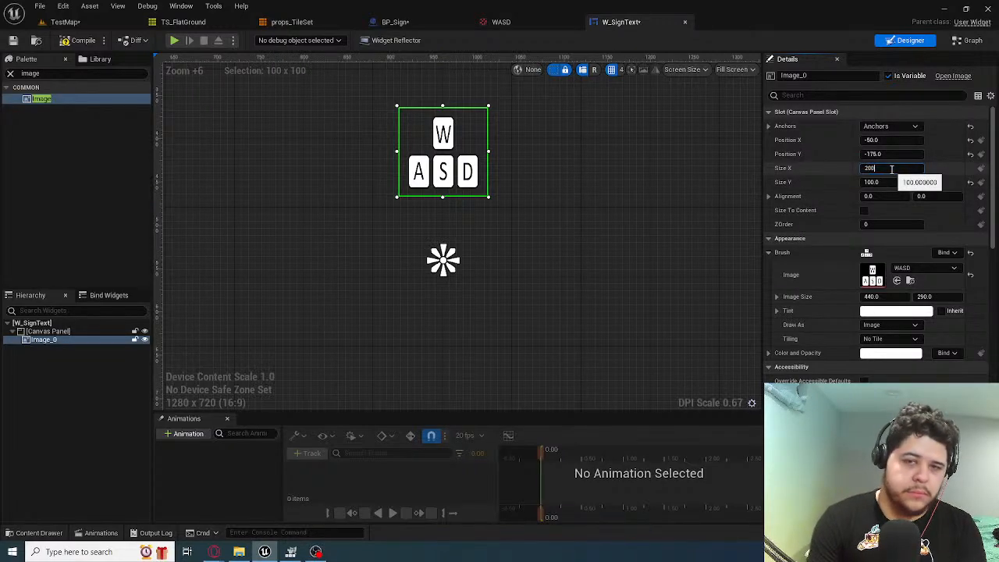
pyautogui.press('Return')
pyautogui.scroll(-2, 714, 180)
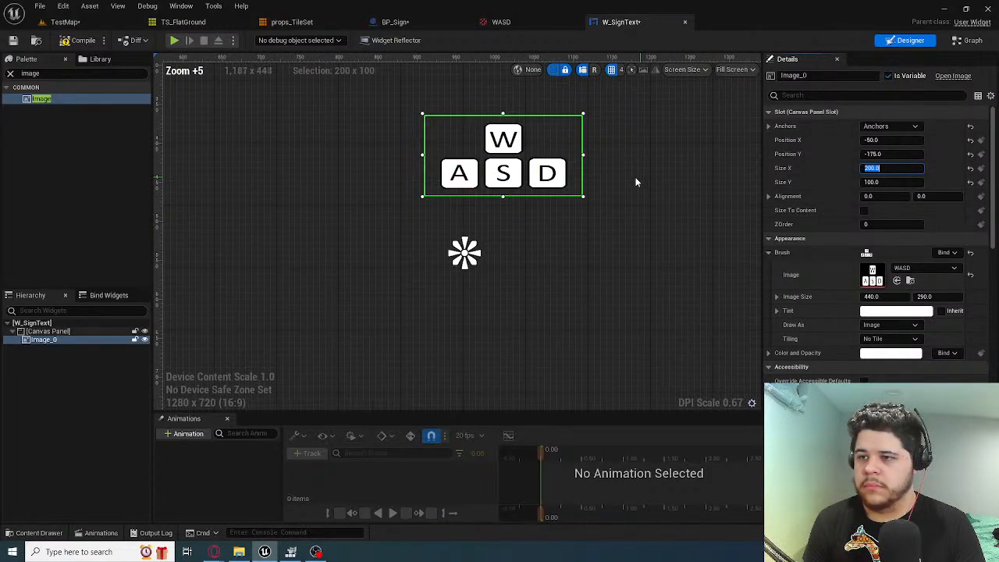
# Set the WASD image's Position X to -100
pyautogui.click(875, 139)
pyautogui.write('0')
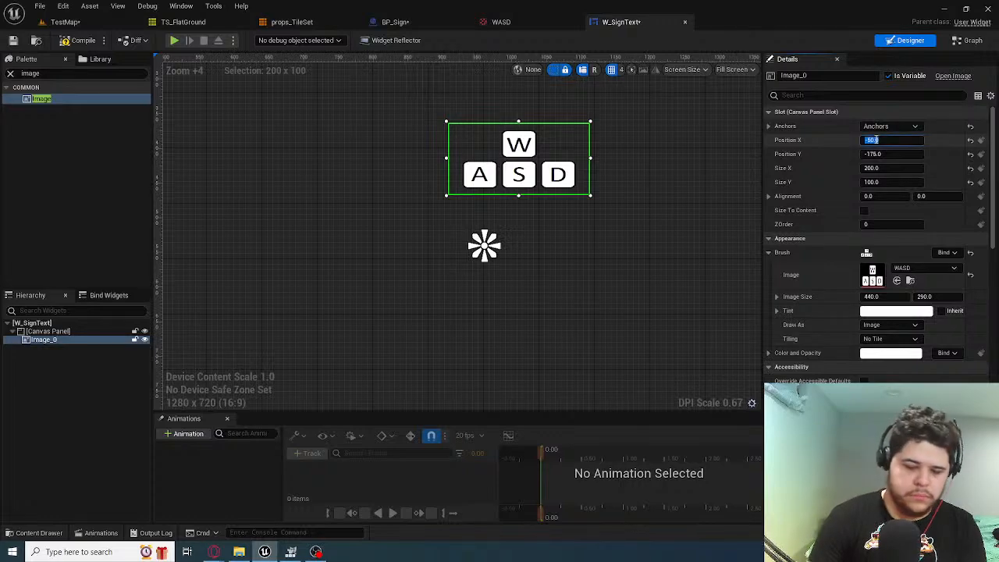
pyautogui.press('Return')
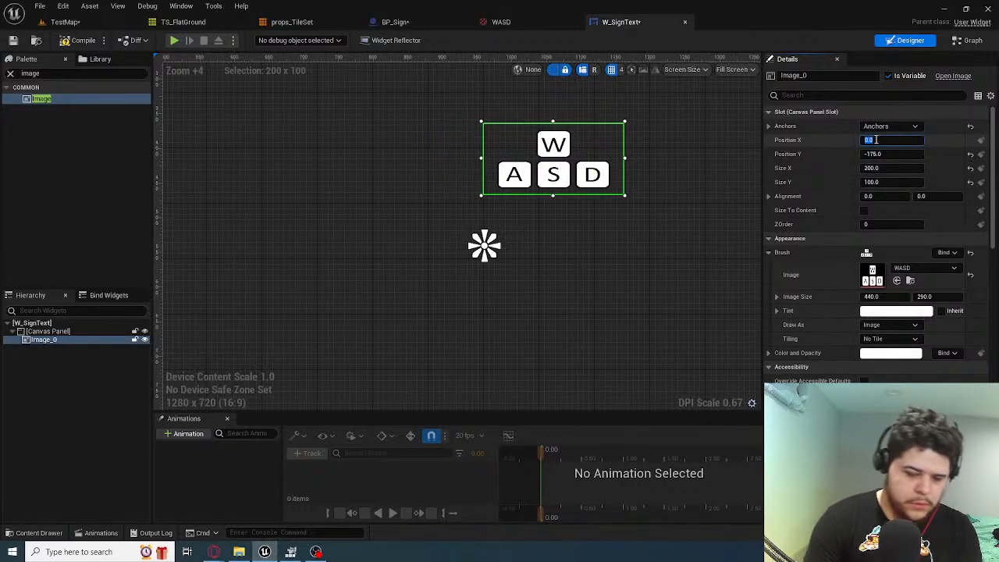
pyautogui.write('-100')
pyautogui.press('Return')
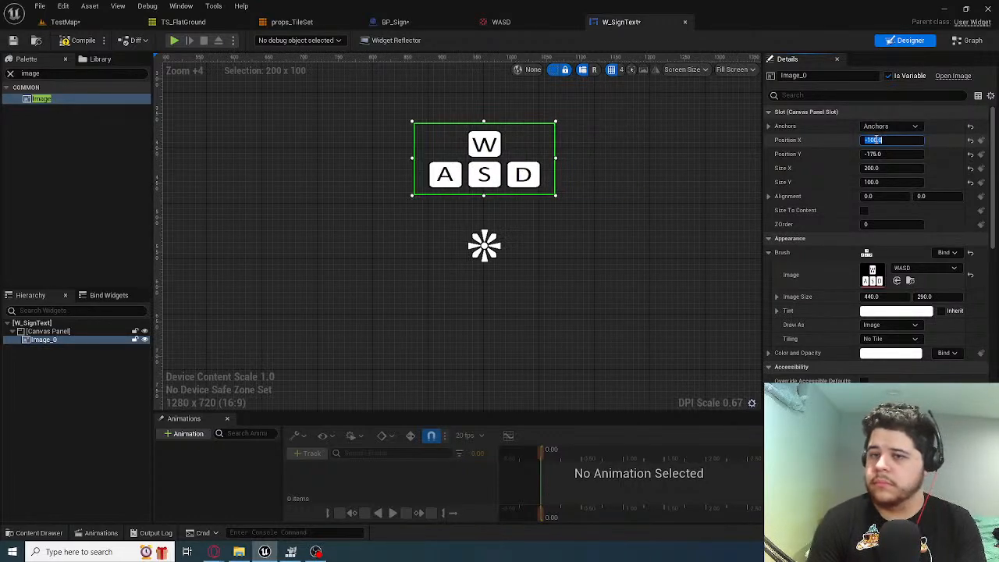
pyautogui.scroll(-5, 576, 194)
pyautogui.scroll(4, 558, 208)
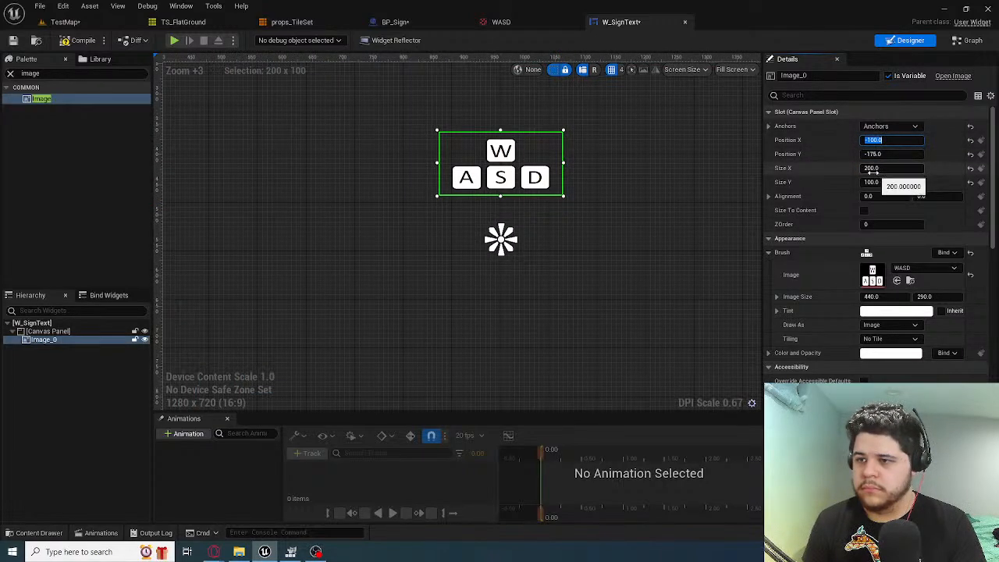
# Set the WASD image's Size X to 175
pyautogui.click(873, 170)
pyautogui.press('Left')
pyautogui.press('Right')
pyautogui.press('Right')
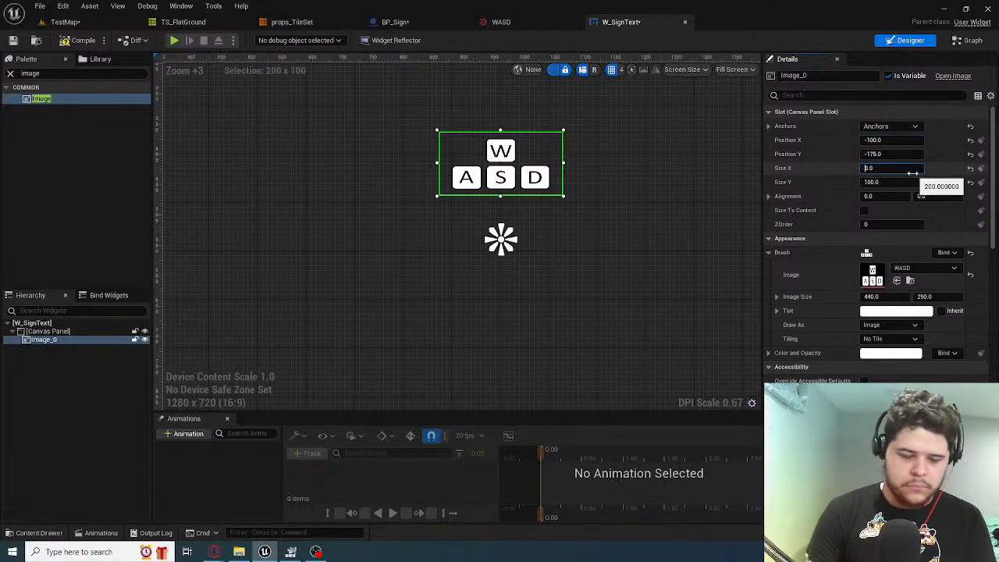
pyautogui.write('17')
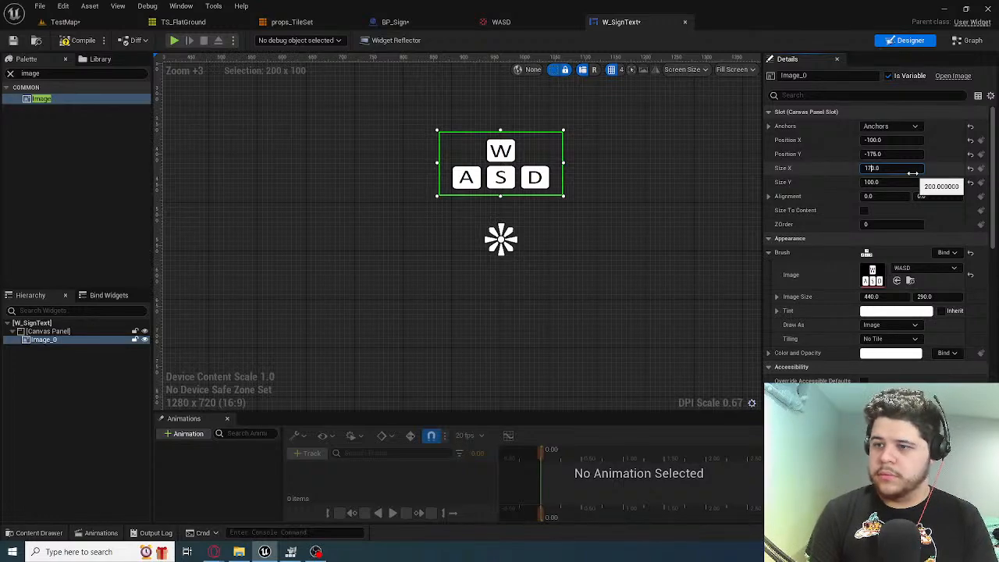
pyautogui.press('Delete')
pyautogui.write('5')
pyautogui.press('Return')
# Set the WASD image's Position X to -75
pyautogui.click(875, 140)
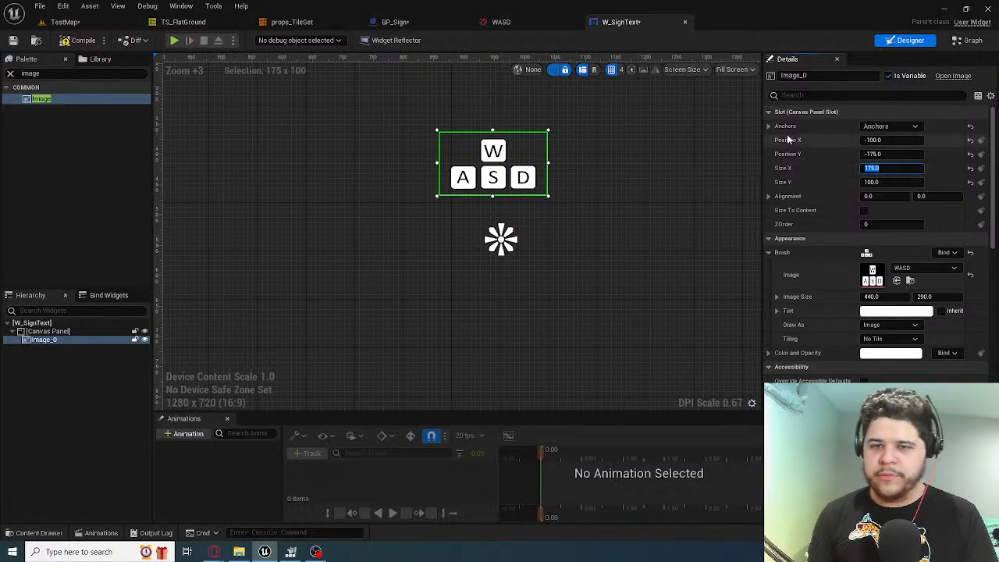
pyautogui.press('Return')
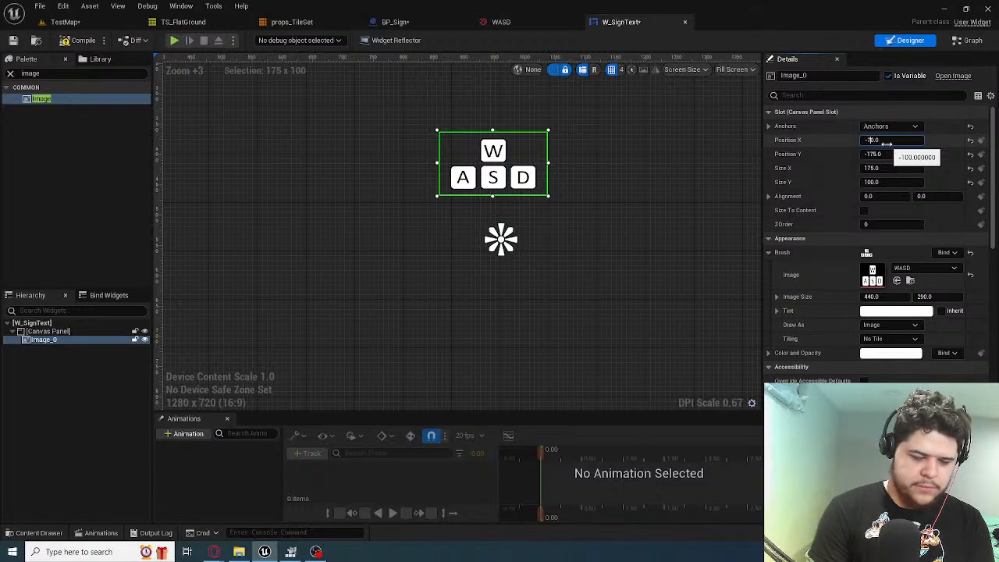
pyautogui.press('Return')
pyautogui.press('Right')
pyautogui.press('Left')
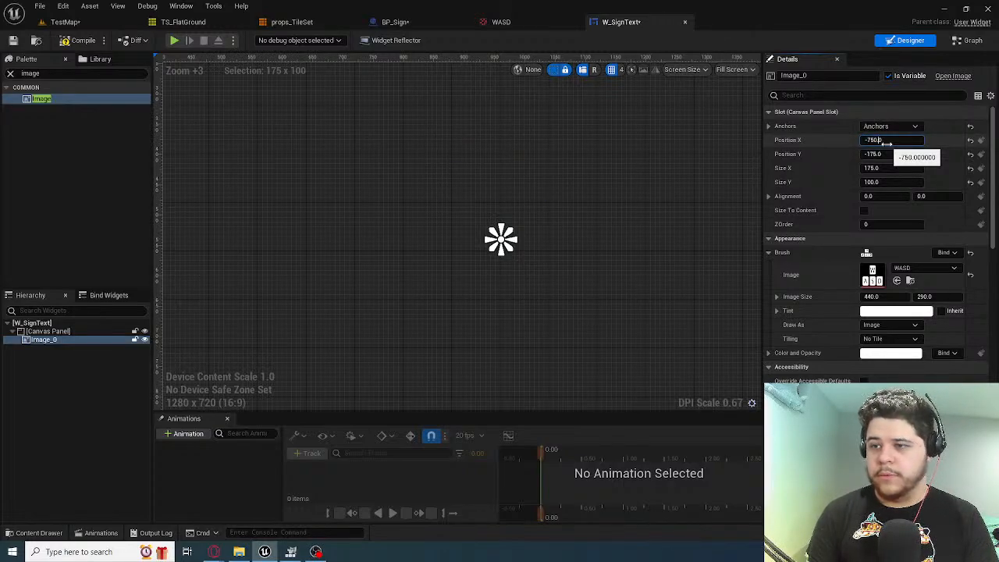
pyautogui.press('Return')
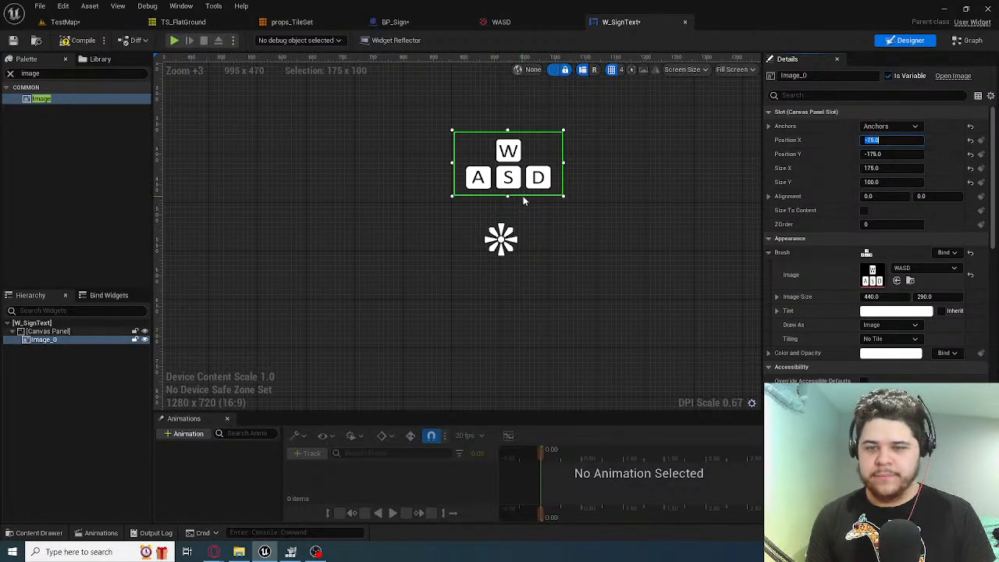
pyautogui.scroll(-3, 524, 202)
pyautogui.scroll(4, 509, 200)
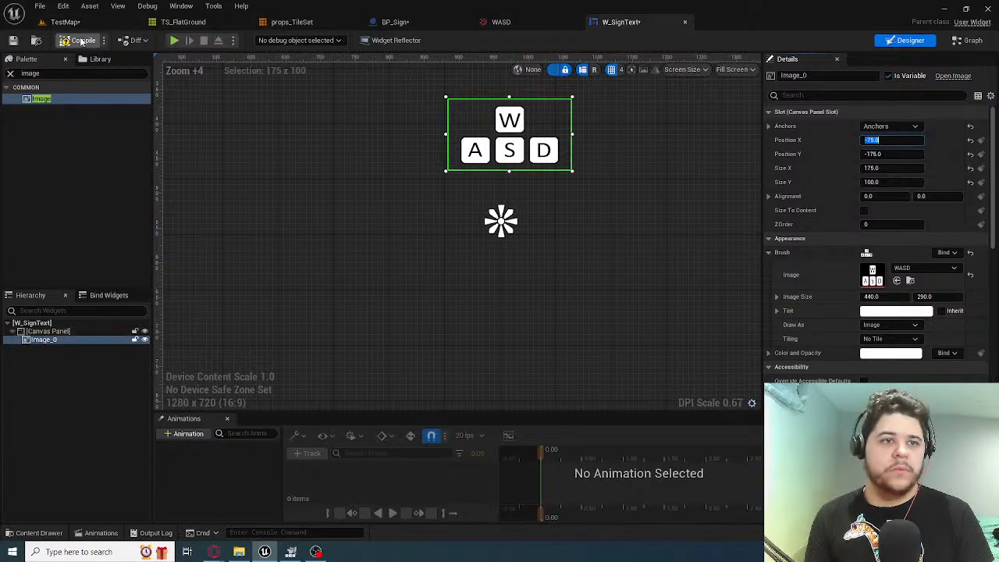
# Open the Event Graph of BP_Sign and examine the nodes that create the widget, set Sign Text and add the widget to the viewport
pyautogui.click(423, 23)
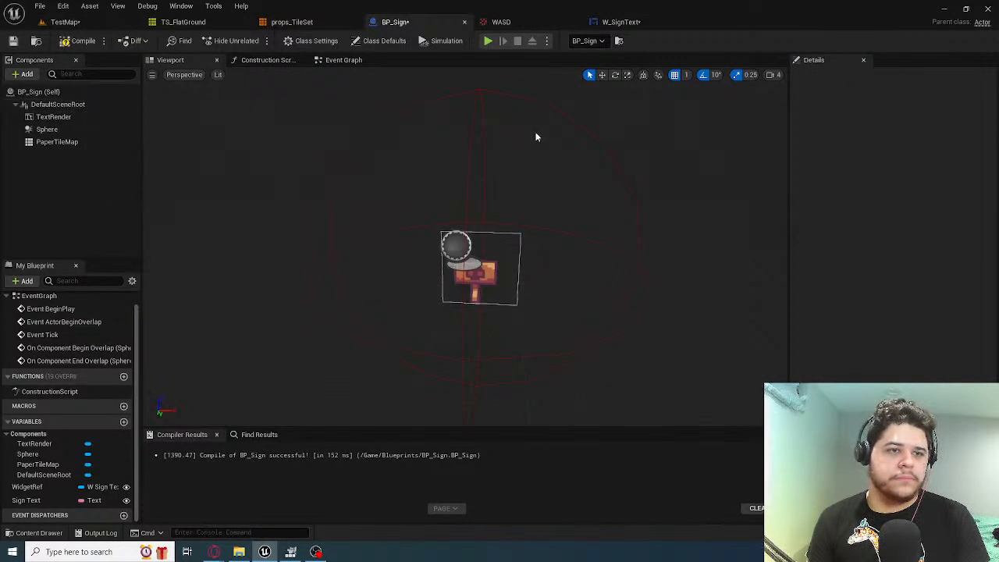
pyautogui.click(344, 60)
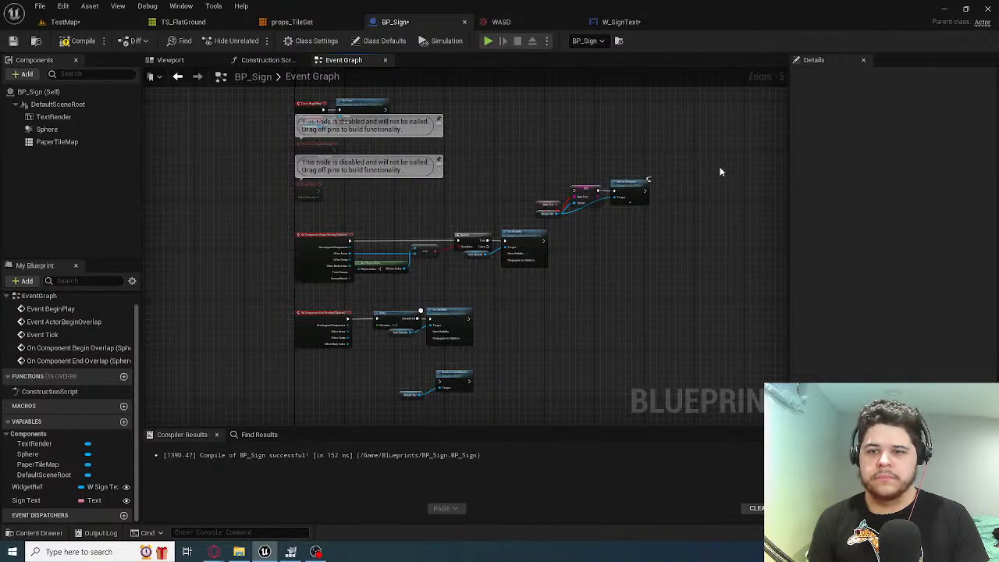
pyautogui.moveTo(511, 165); pyautogui.dragTo(623, 240, button='right')
pyautogui.scroll(4, 493, 250)
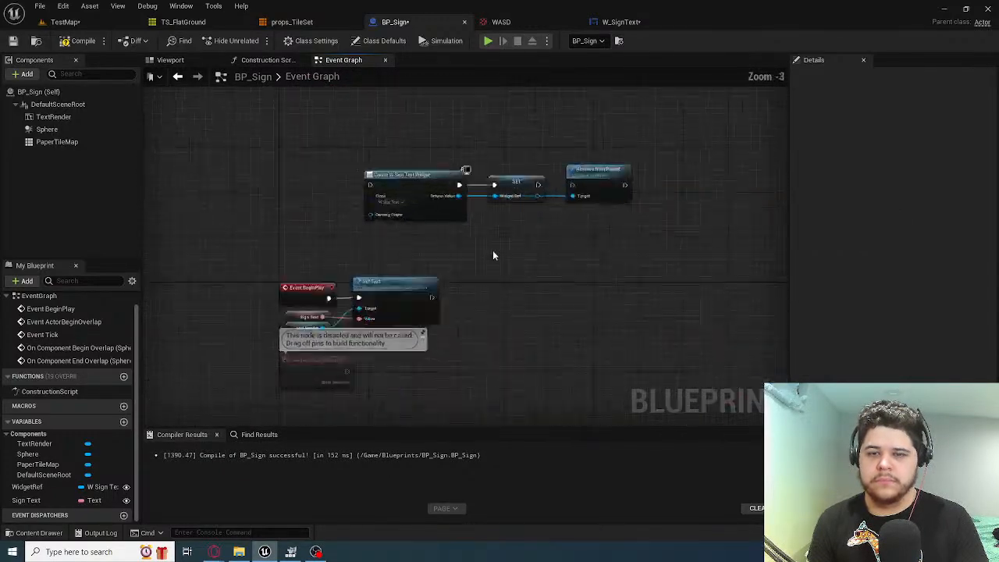
pyautogui.moveTo(447, 161); pyautogui.dragTo(354, 128, button='right')
pyautogui.scroll(-4, 355, 127)
pyautogui.scroll(4, 459, 230)
pyautogui.moveTo(459, 229); pyautogui.dragTo(314, 82, button='right')
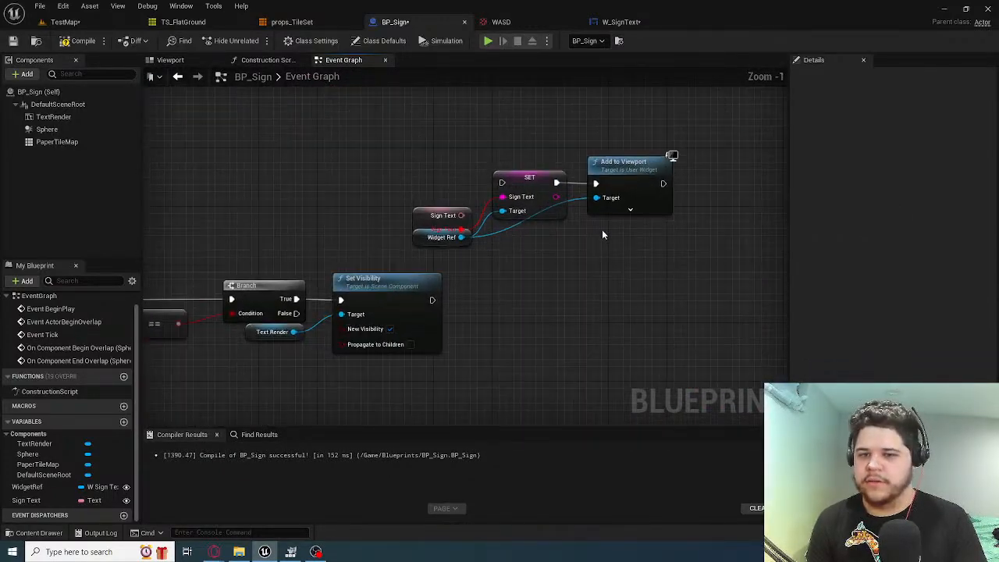
pyautogui.moveTo(424, 281); pyautogui.dragTo(465, 288, button='right')
pyautogui.click(462, 223)
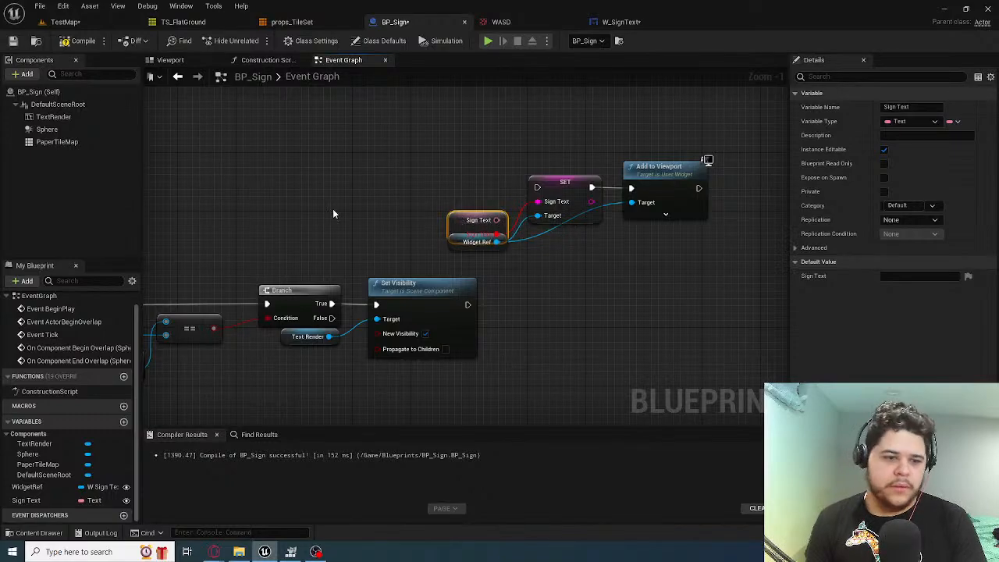
pyautogui.moveTo(333, 209); pyautogui.dragTo(337, 323, button='right')
pyautogui.scroll(-2, 206, 297)
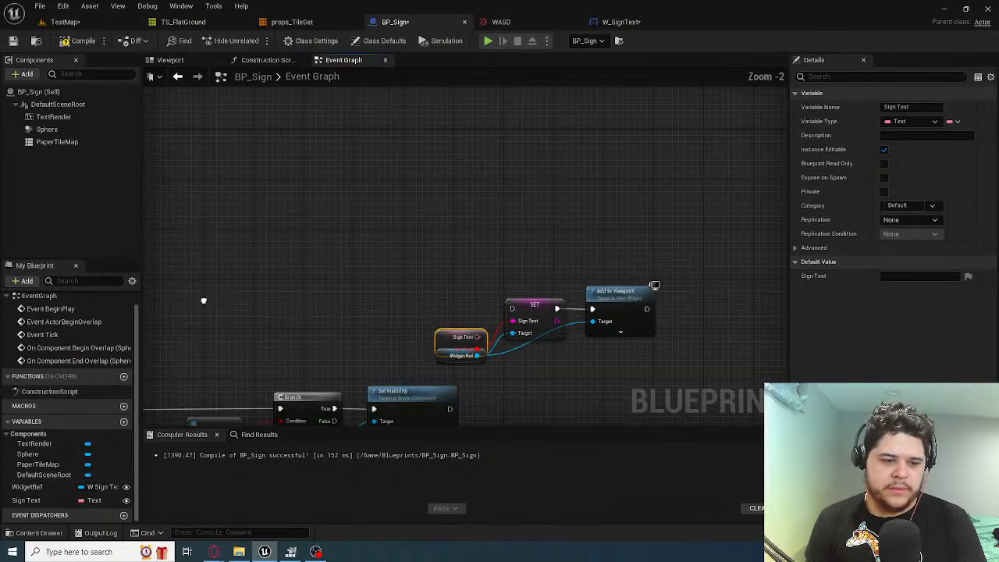
pyautogui.moveTo(206, 297); pyautogui.dragTo(220, 372, button='right')
pyautogui.scroll(3, 240, 262)
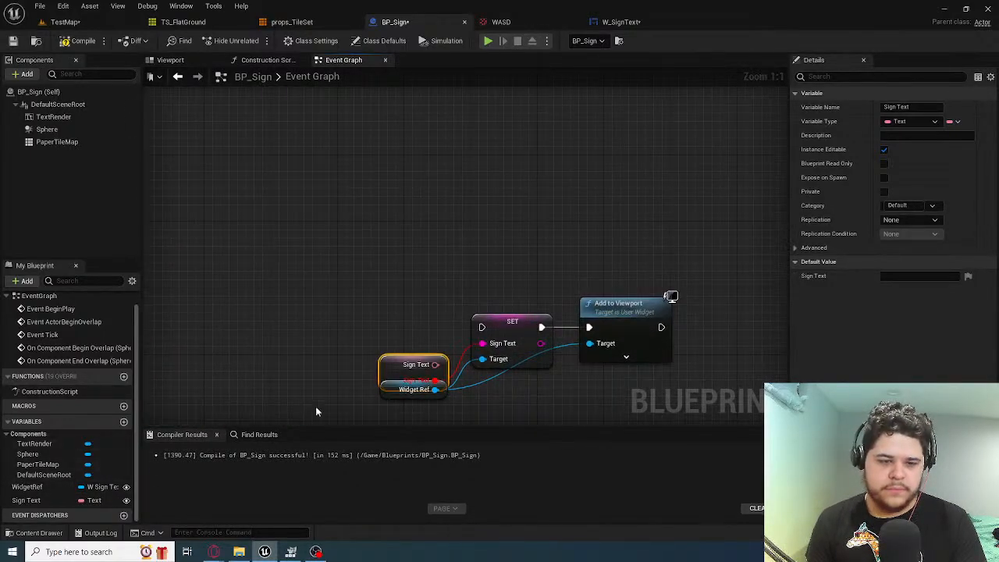
pyautogui.moveTo(395, 374); pyautogui.dragTo(409, 305, button='right')
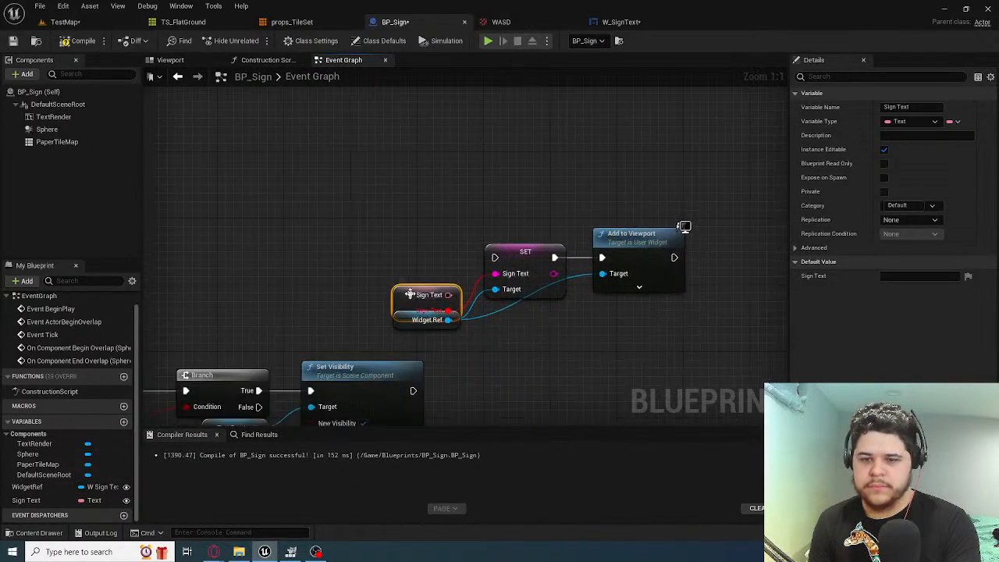
pyautogui.click(123, 422)
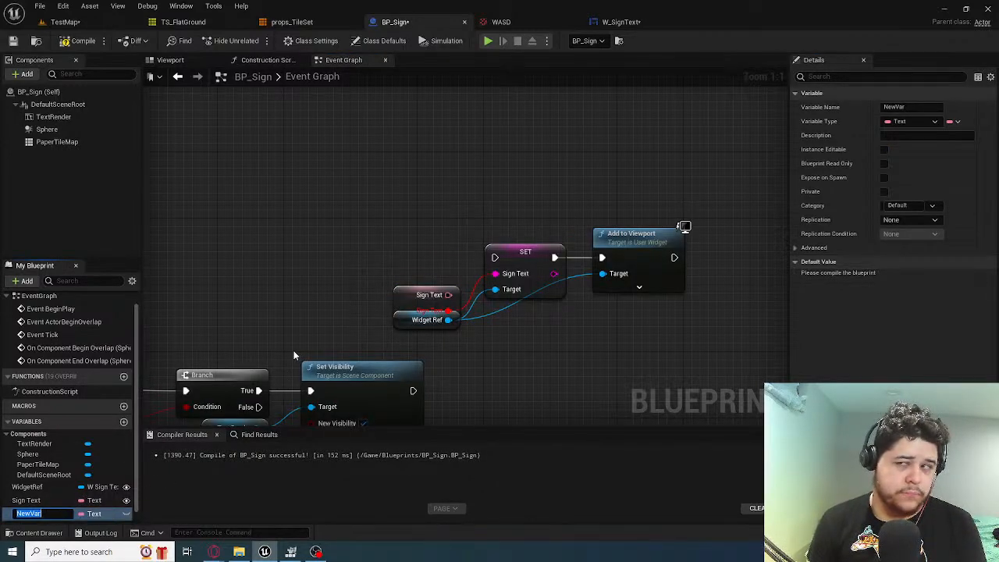
pyautogui.click(218, 312)
pyautogui.hotkey('ctrl', 'z')
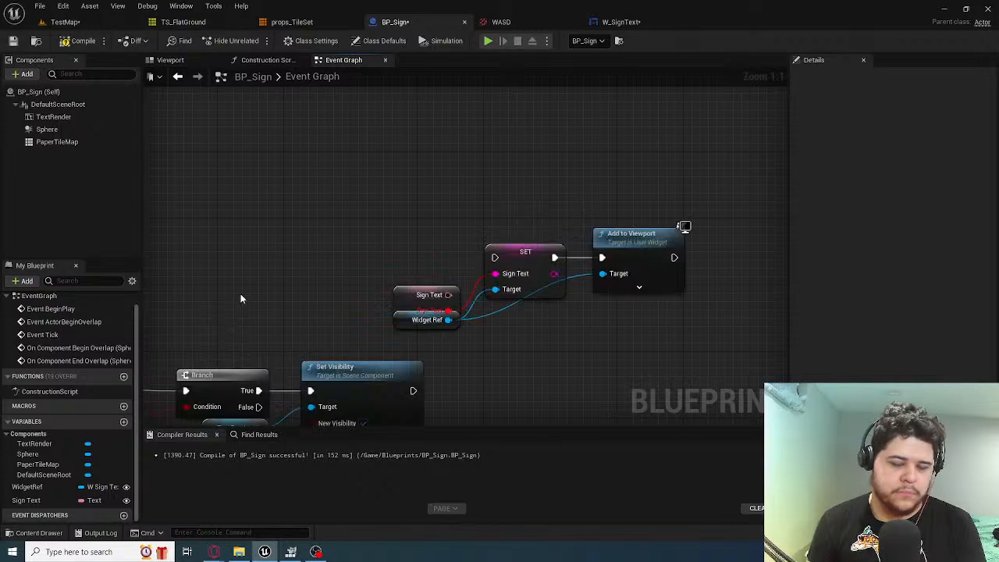
pyautogui.moveTo(338, 300); pyautogui.dragTo(552, 383, button='right')
pyautogui.scroll(-3, 448, 149)
pyautogui.moveTo(450, 203); pyautogui.dragTo(517, 248, button='right')
pyautogui.scroll(2, 612, 283)
pyautogui.moveTo(612, 283); pyautogui.dragTo(467, 257, button='right')
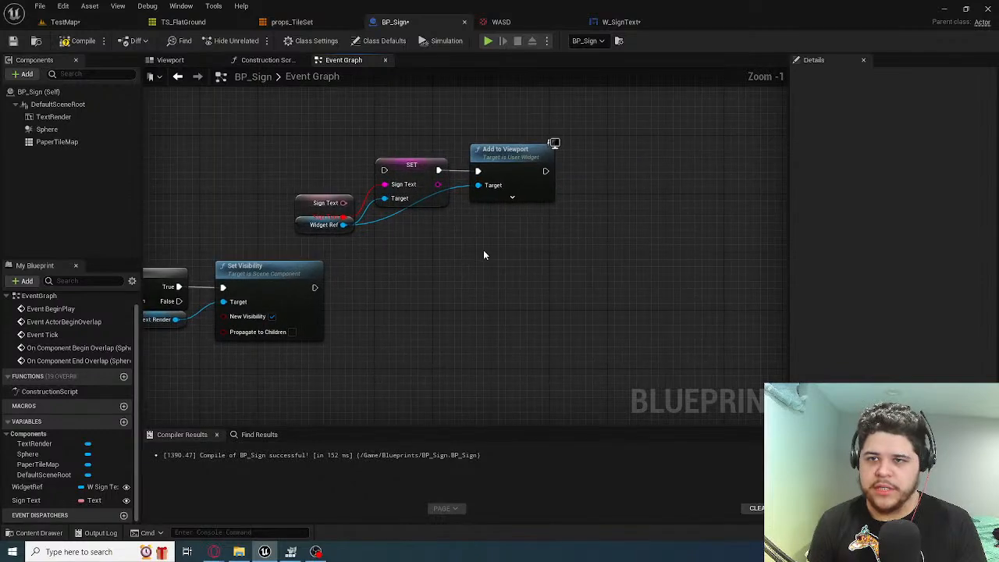
# Rename the W_SignText widget asset in the Widgets folder to W_WASD
pyautogui.click(617, 22)
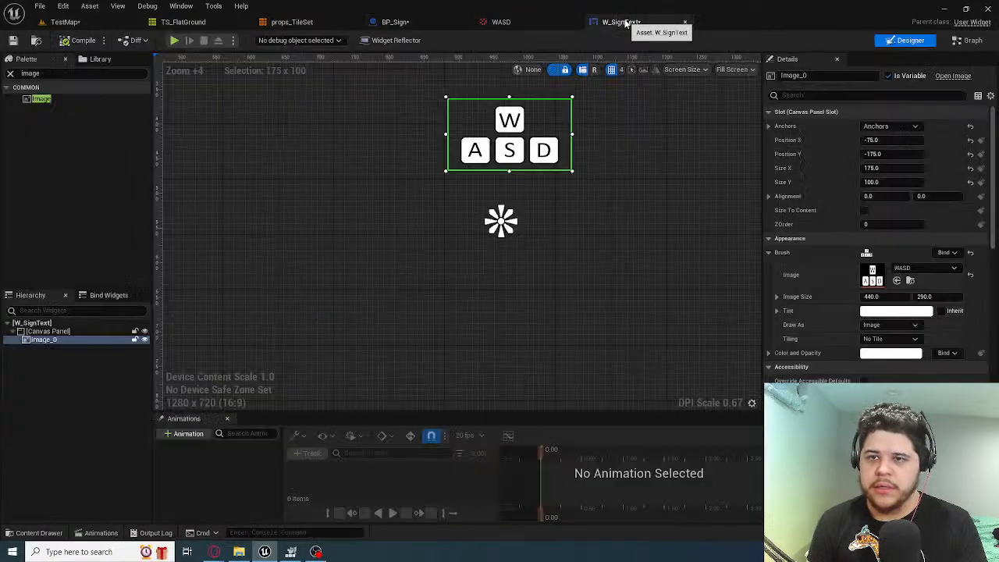
pyautogui.click(65, 22)
pyautogui.rightClick(160, 465)
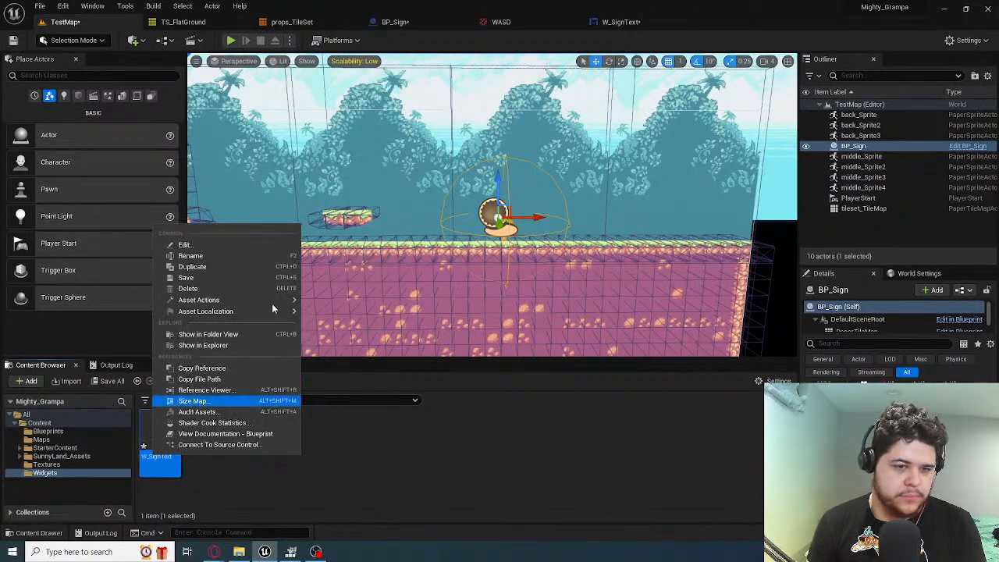
pyautogui.click(241, 257)
pyautogui.press('Right')
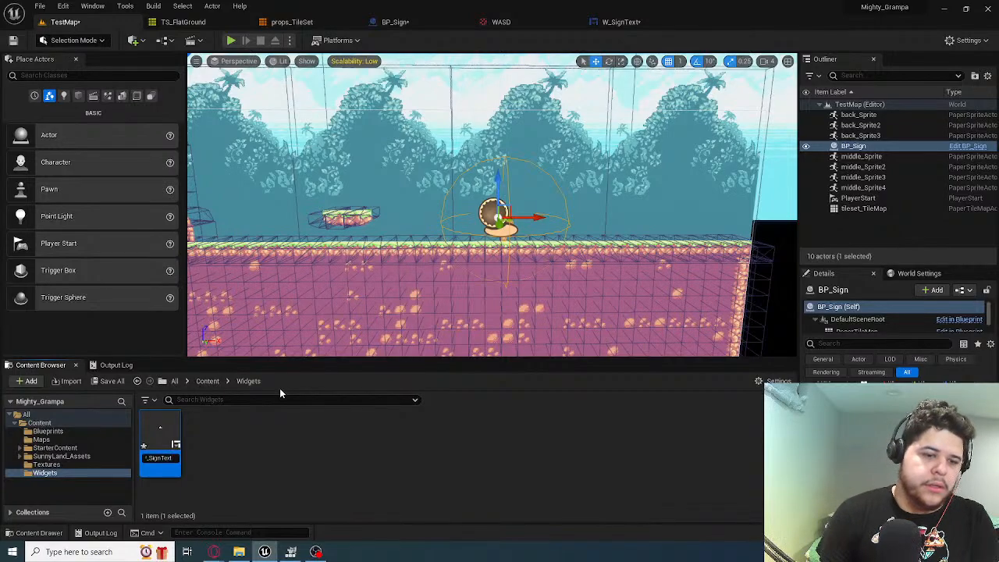
pyautogui.press('BackSpace')
pyautogui.press('BackSpace')
pyautogui.press('BackSpace')
pyautogui.press('BackSpace')
pyautogui.press('BackSpace')
pyautogui.press('BackSpace')
pyautogui.press('BackSpace')
pyautogui.press('BackSpace')
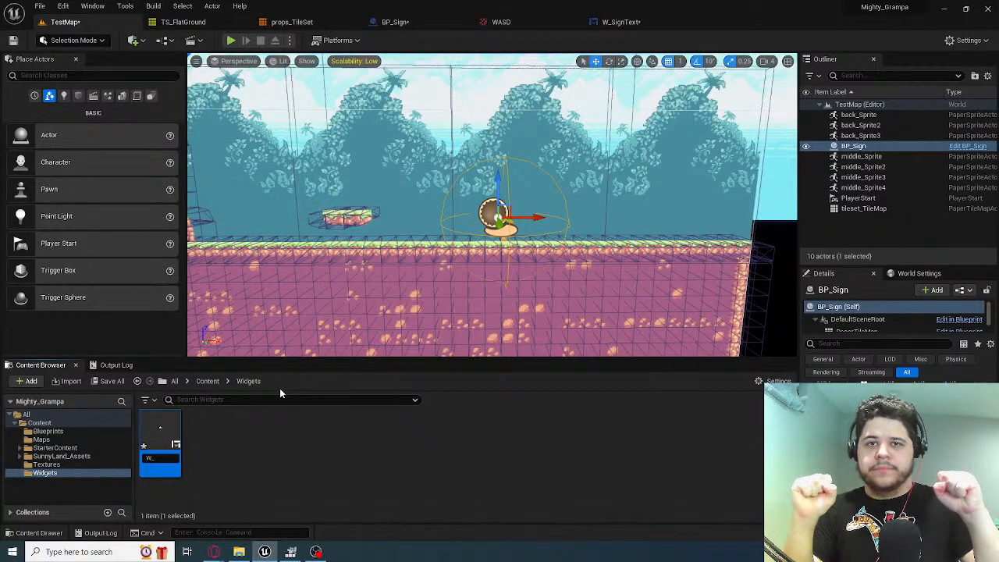
pyautogui.write('wasd')
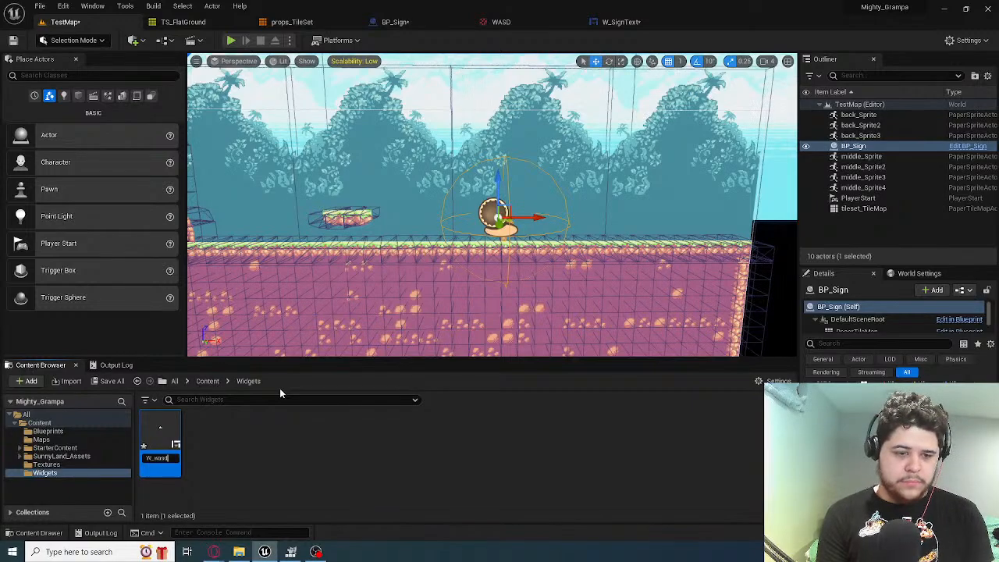
pyautogui.press('BackSpace')
pyautogui.press('BackSpace')
pyautogui.press('BackSpace')
pyautogui.press('BackSpace')
pyautogui.write('WASD')
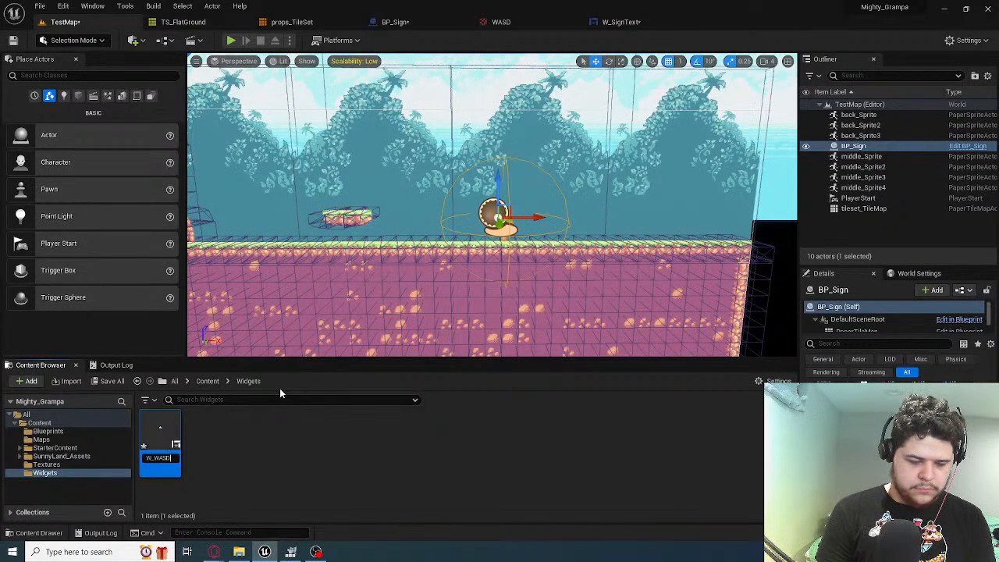
pyautogui.press('Return')
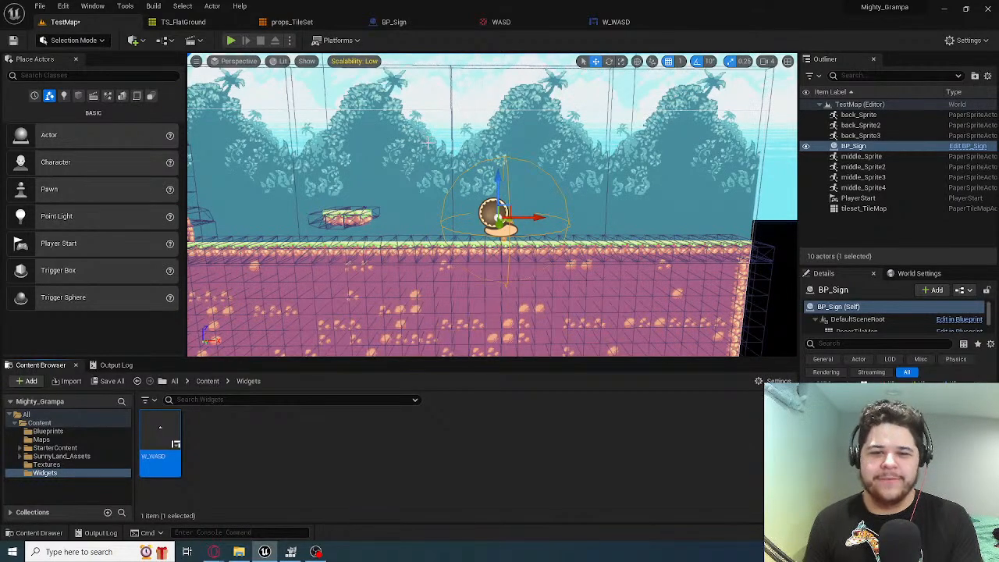
# In BP_Sign's Event Graph, delete the Widget Ref SET node and the Remove from Parent node beside Create W Sign Text Widget
pyautogui.click(612, 21)
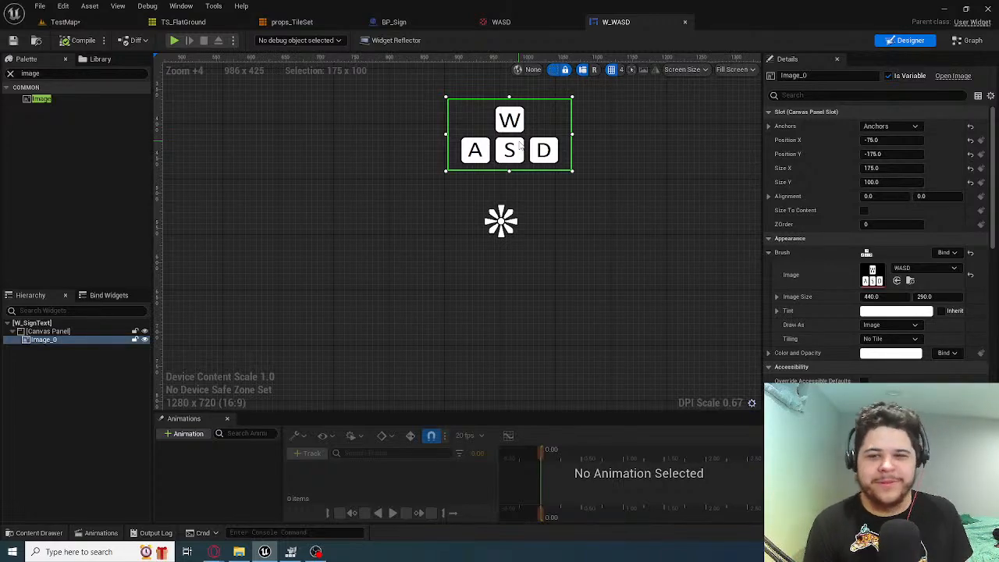
pyautogui.click(530, 22)
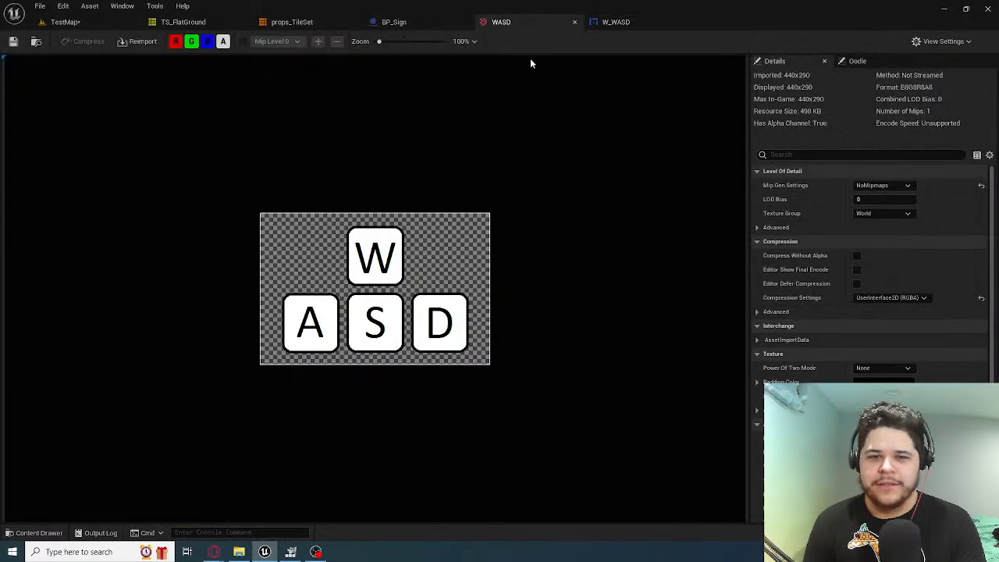
pyautogui.click(398, 22)
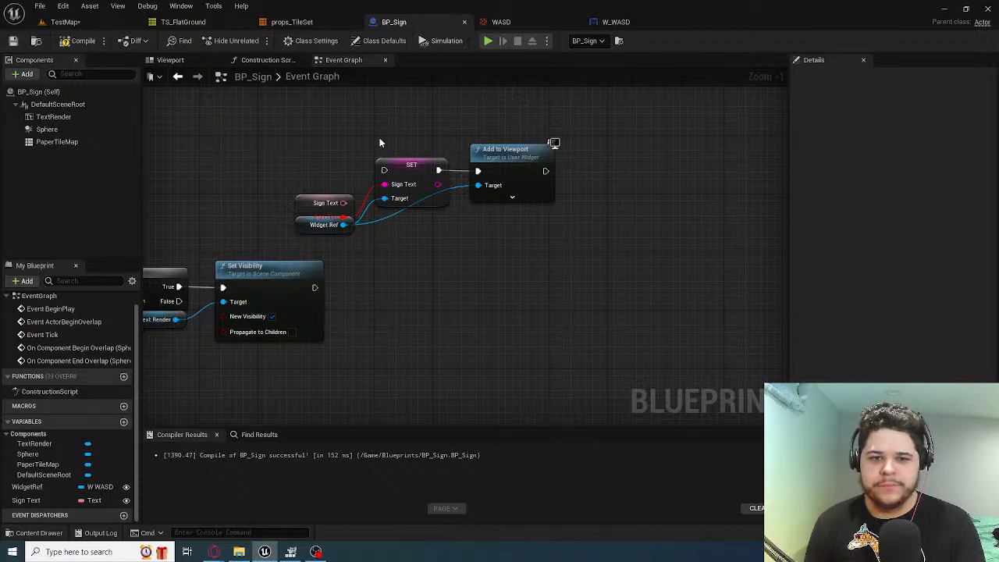
pyautogui.moveTo(380, 137); pyautogui.dragTo(508, 165, button='right')
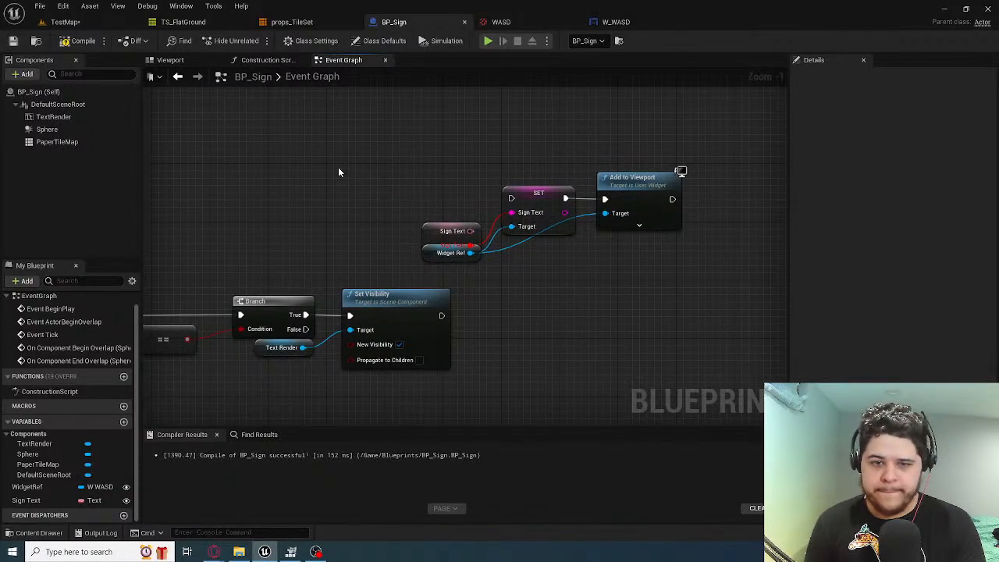
pyautogui.moveTo(338, 167); pyautogui.dragTo(433, 363, button='right')
pyautogui.scroll(-3, 396, 209)
pyautogui.moveTo(323, 224); pyautogui.dragTo(471, 275, button='right')
pyautogui.scroll(3, 472, 275)
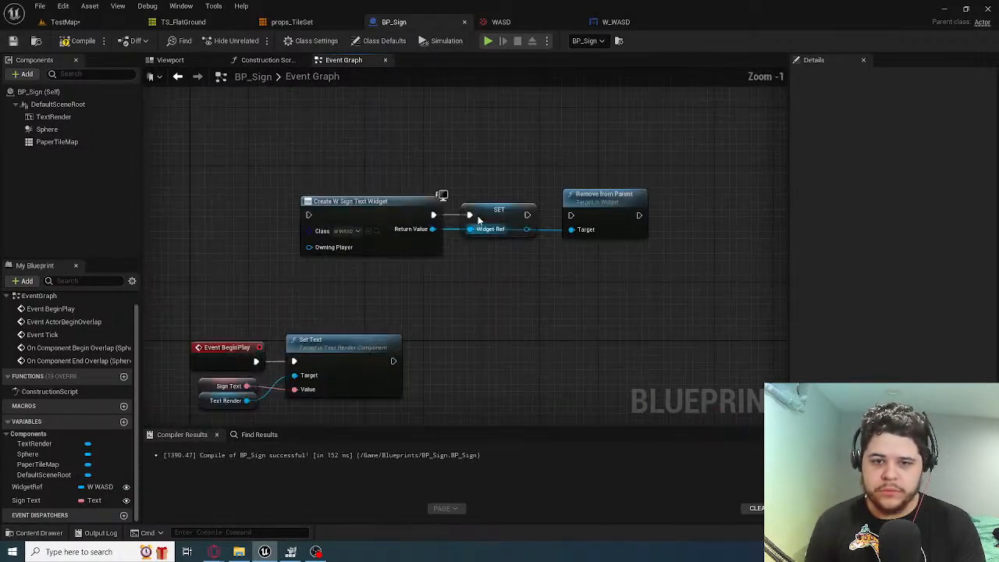
pyautogui.click(480, 221)
pyautogui.press('Delete')
pyautogui.click(349, 231)
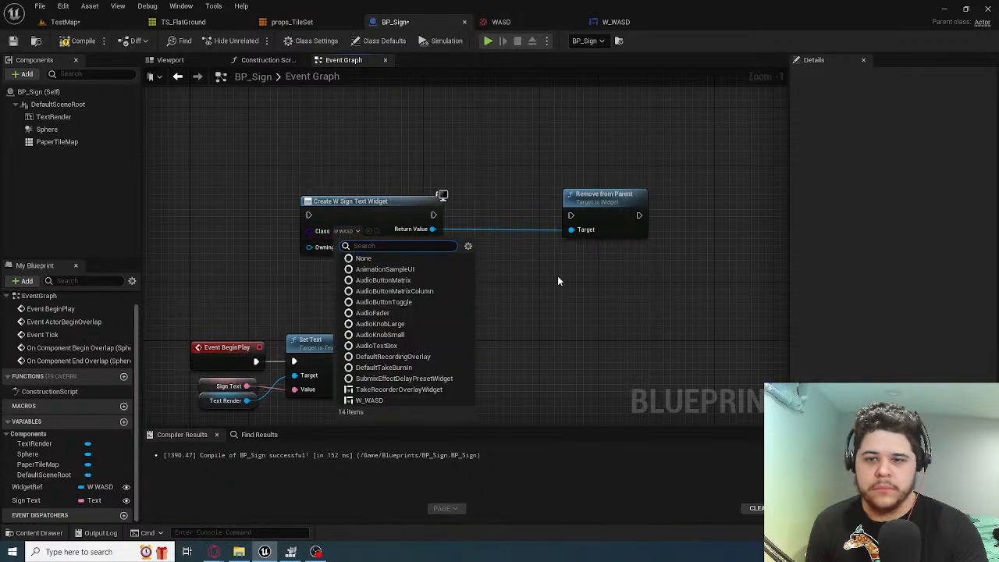
pyautogui.click(558, 277)
pyautogui.click(603, 215)
pyautogui.press('Delete')
# Move the Create W Sign Text Widget node near Add to Viewport and delete the Sign Text, Widget Ref and SET nodes there
pyautogui.moveTo(534, 276); pyautogui.dragTo(452, 138, button='right')
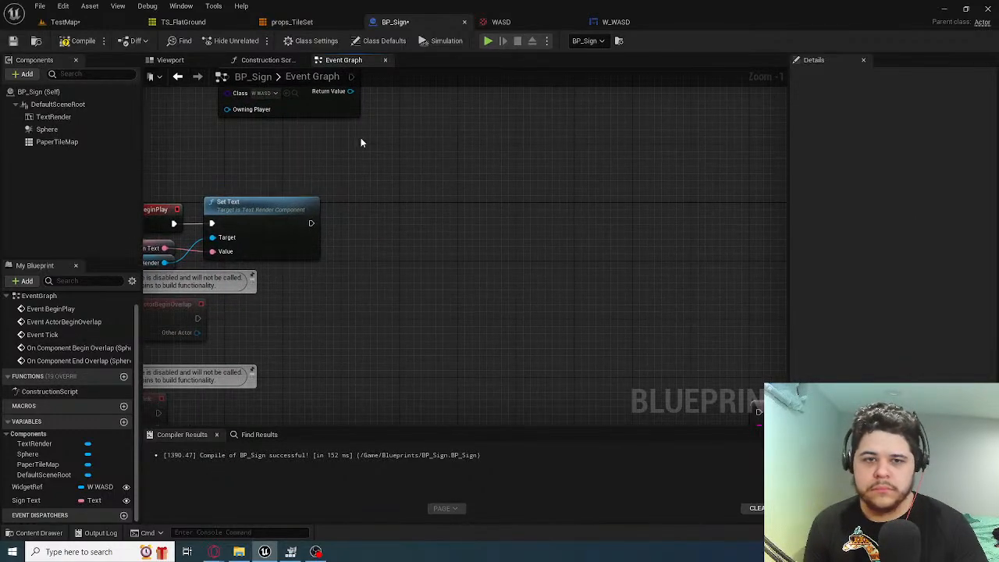
pyautogui.moveTo(308, 112); pyautogui.dragTo(497, 346)
pyautogui.moveTo(498, 346); pyautogui.dragTo(383, 192, button='right')
pyautogui.moveTo(379, 171); pyautogui.dragTo(598, 216)
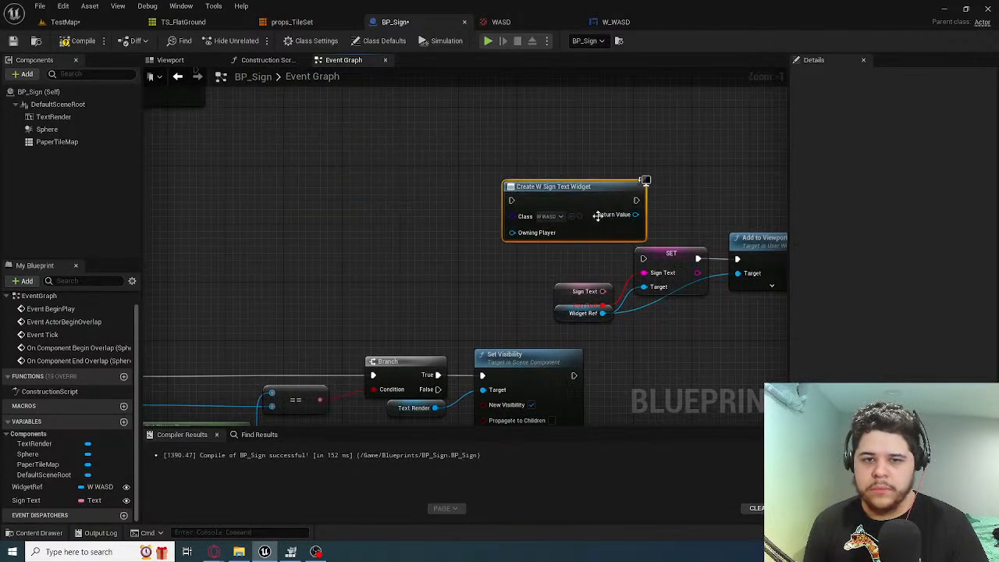
pyautogui.moveTo(598, 216); pyautogui.dragTo(397, 212, button='right')
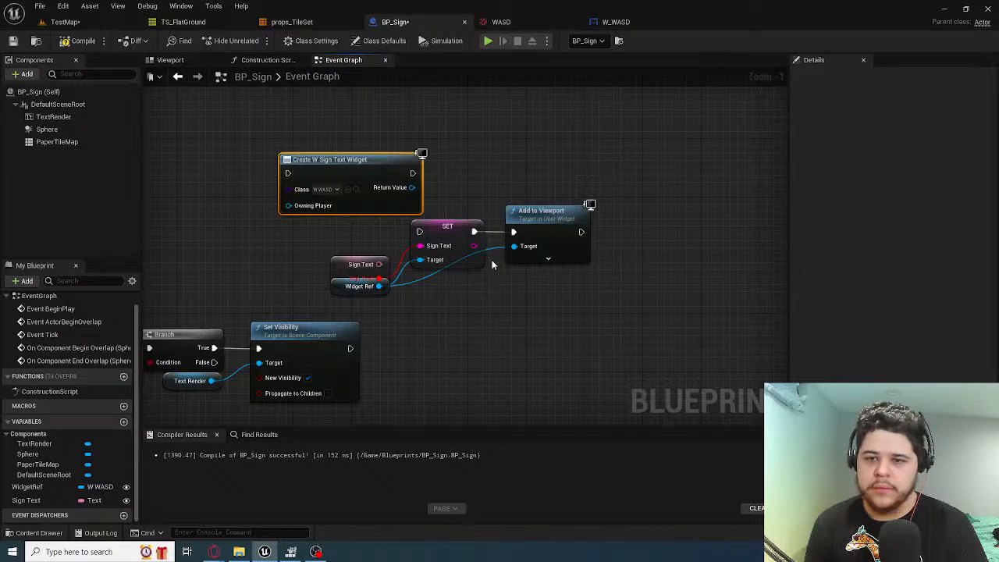
pyautogui.moveTo(491, 265); pyautogui.dragTo(367, 285)
pyautogui.press('Delete')
# Wire Create W Sign Text Widget between the True branch's Set Visibility and Add to Viewport, with its Return Value feeding the Target
pyautogui.moveTo(413, 173); pyautogui.dragTo(520, 249)
pyautogui.moveTo(557, 233); pyautogui.dragTo(486, 160)
pyautogui.moveTo(288, 173); pyautogui.dragTo(351, 348)
pyautogui.click(326, 152)
pyautogui.moveTo(325, 153); pyautogui.dragTo(455, 340)
pyautogui.scroll(-3, 455, 340)
pyautogui.moveTo(455, 340); pyautogui.dragTo(546, 173, button='right')
pyautogui.scroll(3, 465, 252)
pyautogui.moveTo(465, 253); pyautogui.dragTo(556, 111, button='right')
pyautogui.moveTo(553, 149); pyautogui.dragTo(522, 210, button='right')
# Delete the Widget Ref getter feeding the Remove from Parent node below the end-overlap logic
pyautogui.scroll(-1, 522, 210)
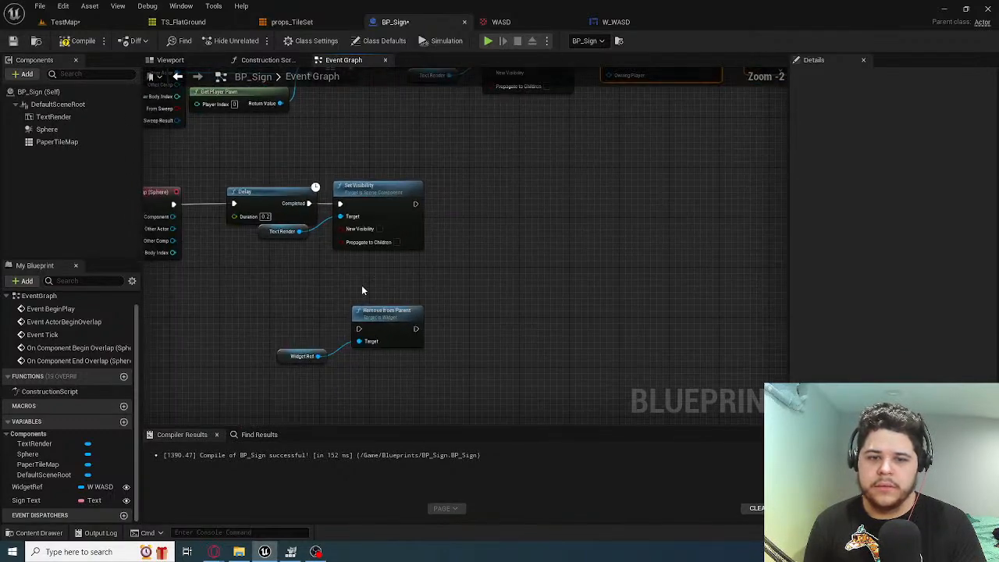
pyautogui.click(285, 353)
pyautogui.moveTo(285, 353); pyautogui.dragTo(273, 414, button='right')
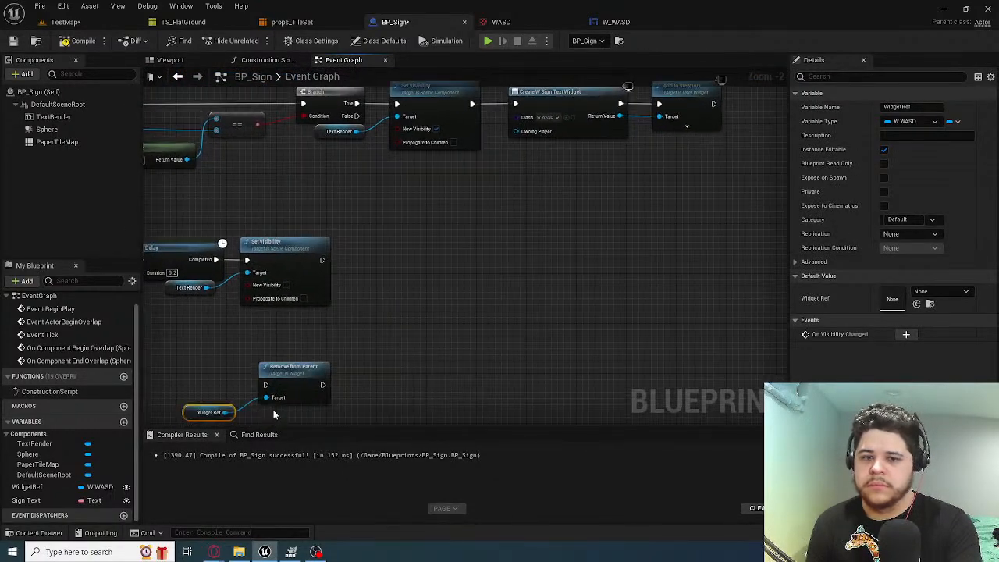
pyautogui.press('Delete')
# Connect the created widget's Return Value to Remove from Parent's Target and chain that node after the end-overlap Set Visibility
pyautogui.moveTo(286, 379); pyautogui.dragTo(519, 252)
pyautogui.moveTo(637, 132); pyautogui.dragTo(648, 201, button='right')
pyautogui.moveTo(631, 183); pyautogui.dragTo(516, 327)
pyautogui.moveTo(516, 326); pyautogui.dragTo(492, 327)
pyautogui.click(385, 325)
pyautogui.moveTo(336, 326); pyautogui.dragTo(484, 317)
# Compile and save BP_Sign, and play-test TestMap with the player at the sign
pyautogui.click(78, 41)
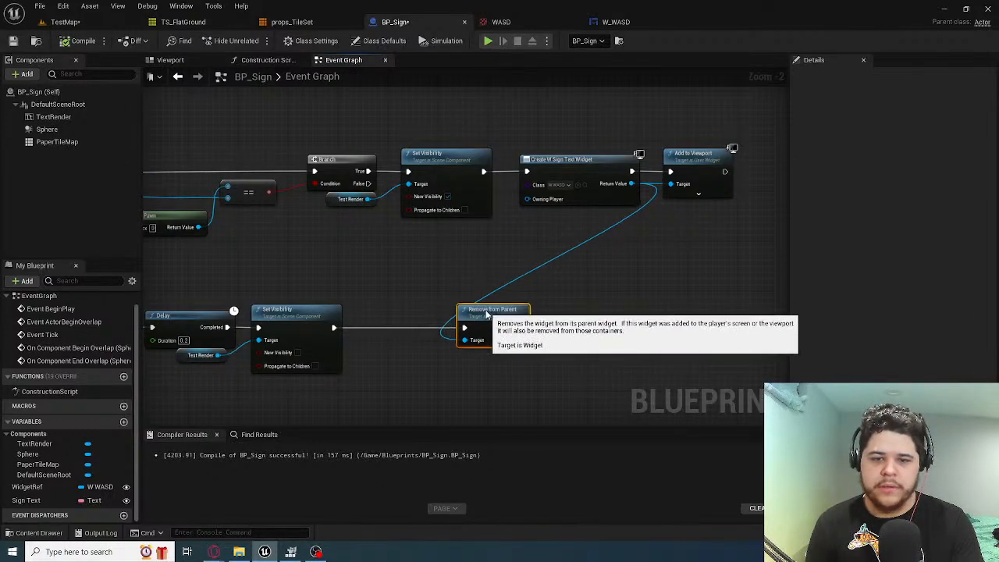
pyautogui.click(13, 40)
pyautogui.click(65, 22)
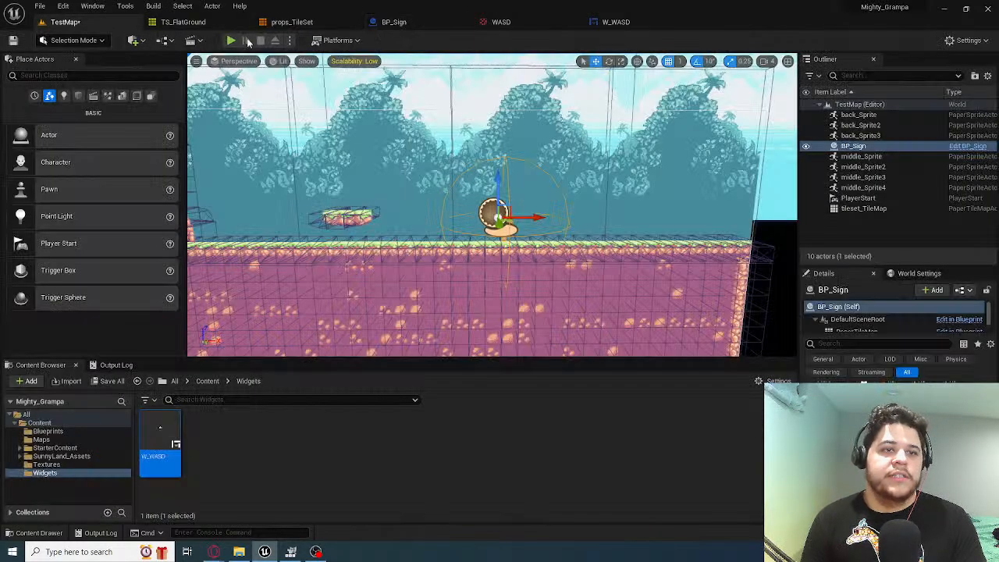
pyautogui.click(231, 40)
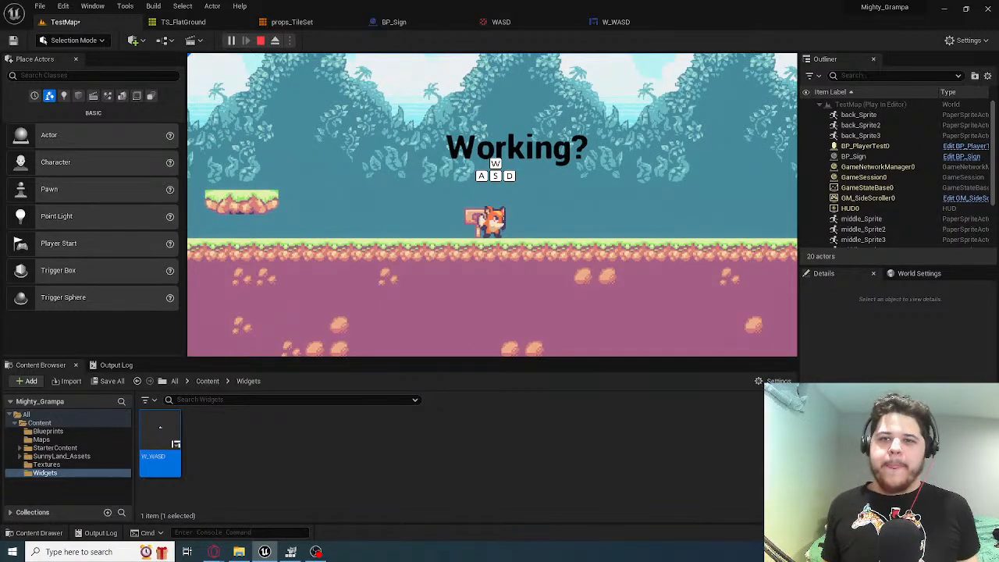
pyautogui.press('Escape')
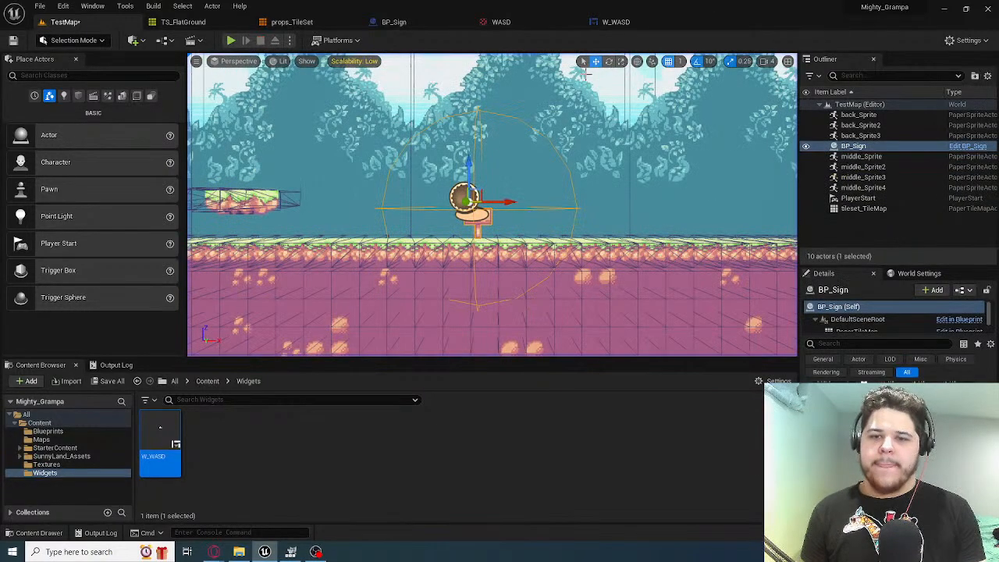
# Examine BP_Sign's Event Graph, from Event BeginPlay's Set Text to the overlap nodes that add and remove the widget
pyautogui.click(616, 22)
pyautogui.click(393, 22)
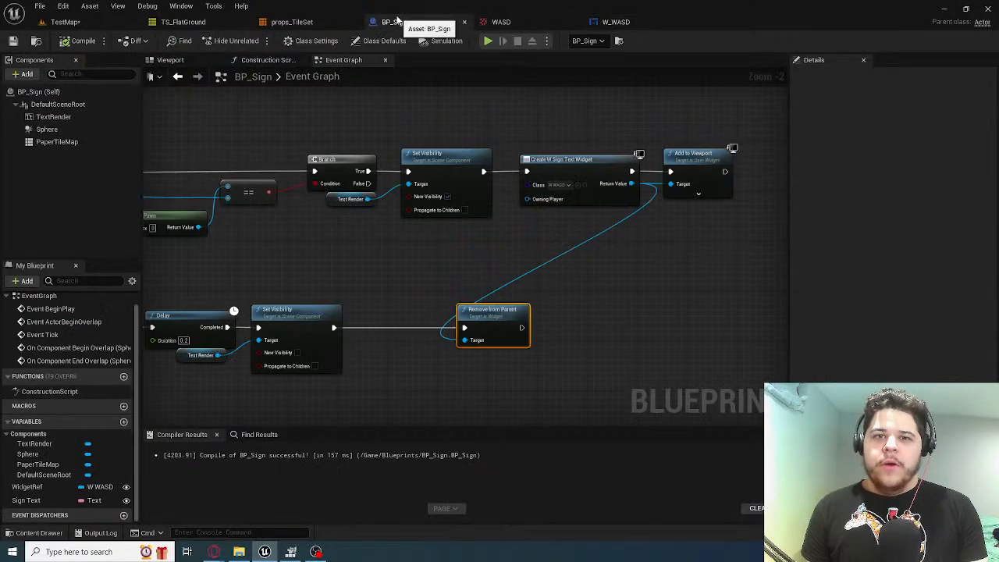
pyautogui.moveTo(305, 149); pyautogui.dragTo(612, 329, button='right')
pyautogui.moveTo(453, 250); pyautogui.dragTo(509, 364, button='right')
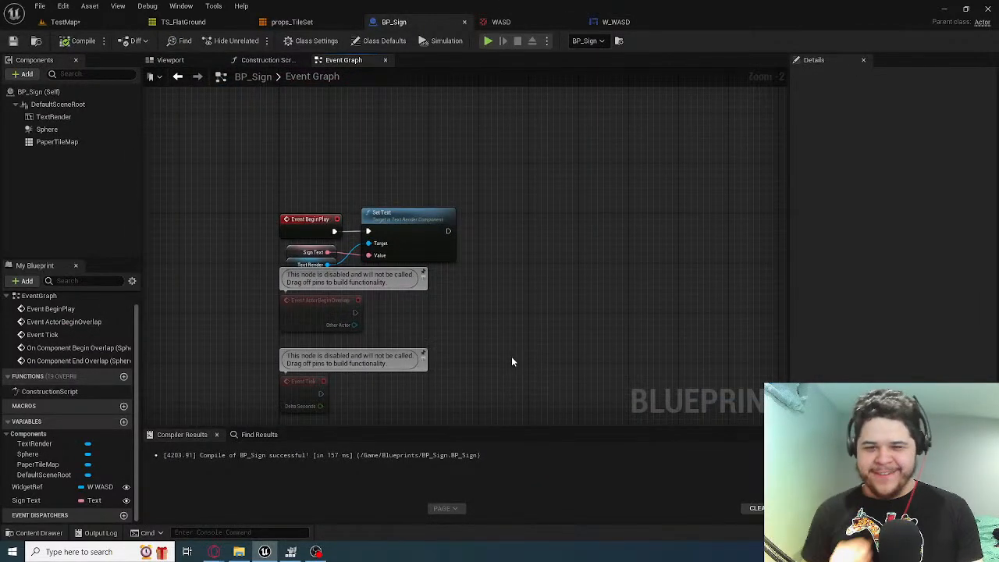
pyautogui.moveTo(541, 335); pyautogui.dragTo(225, 219, button='right')
pyautogui.moveTo(285, 152); pyautogui.dragTo(569, 423, button='right')
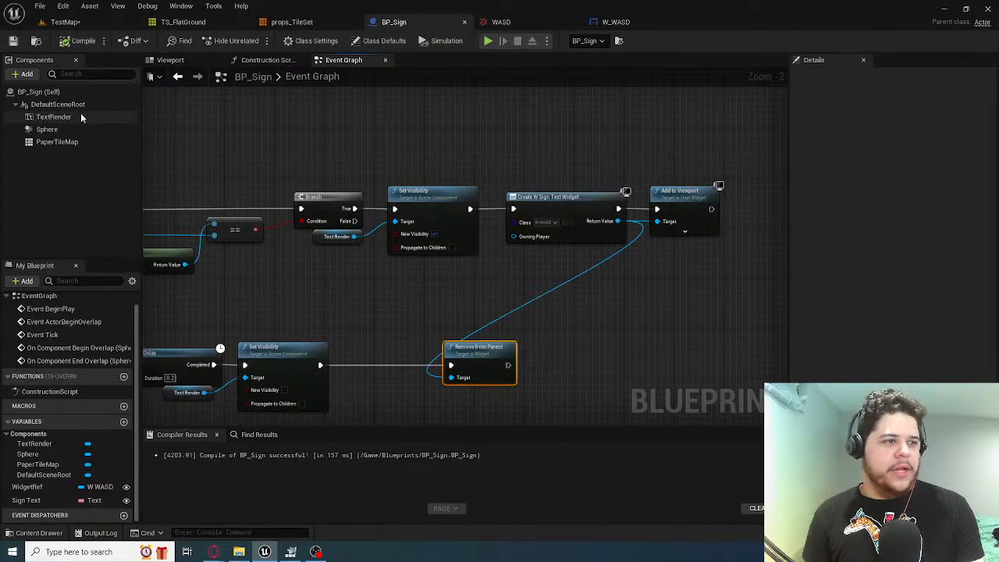
pyautogui.moveTo(444, 189); pyautogui.dragTo(442, 150, button='right')
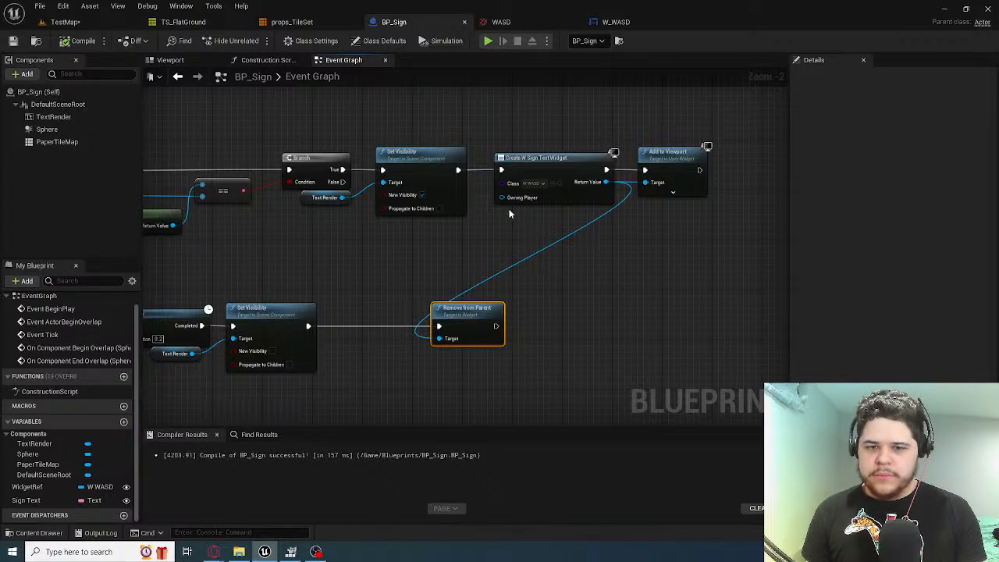
pyautogui.moveTo(415, 259); pyautogui.dragTo(494, 273, button='right')
# Review the WASD texture, the W_WASD widget layout, and BP_Sign's TextRender component and Create Widget and Add to Viewport nodes
pyautogui.click(500, 22)
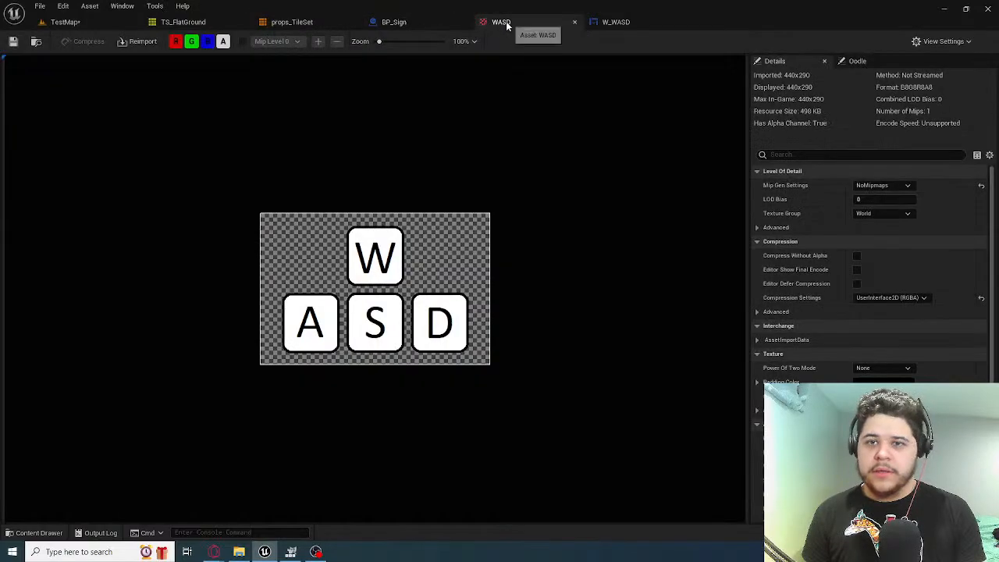
pyautogui.click(610, 22)
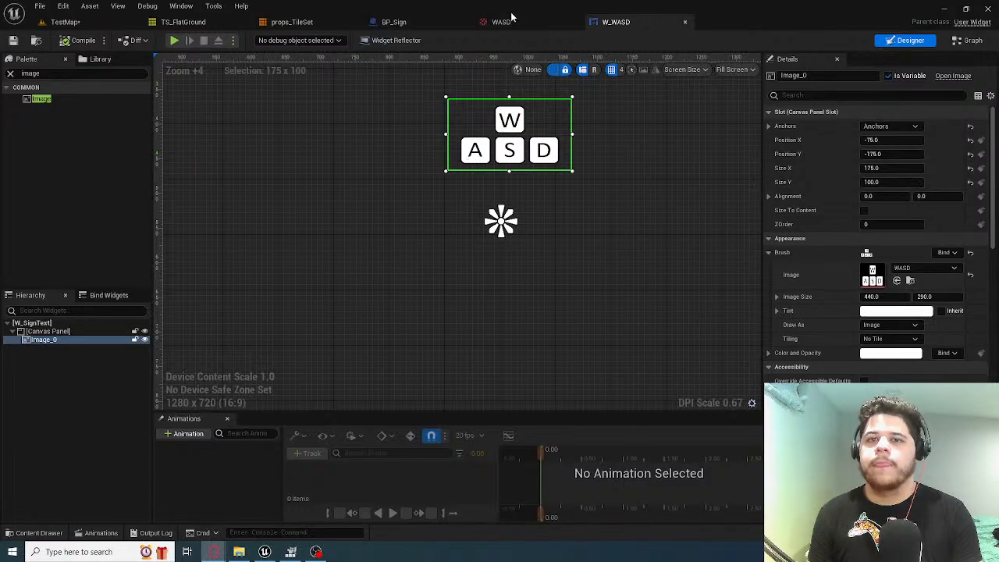
pyautogui.click(394, 22)
pyautogui.moveTo(304, 159); pyautogui.dragTo(346, 185, button='right')
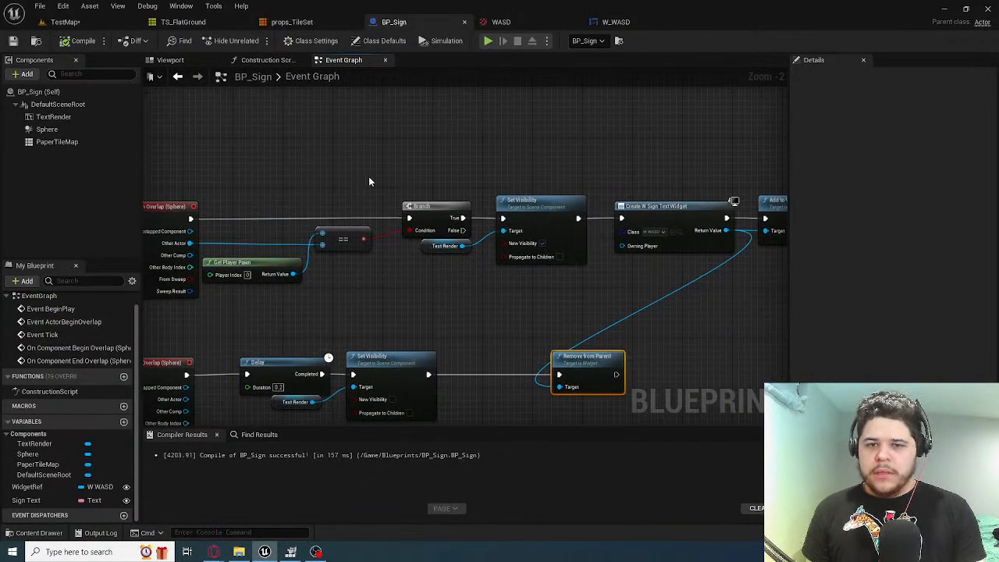
pyautogui.click(67, 117)
pyautogui.moveTo(307, 142); pyautogui.dragTo(375, 198, button='right')
pyautogui.moveTo(494, 229); pyautogui.dragTo(377, 226, button='right')
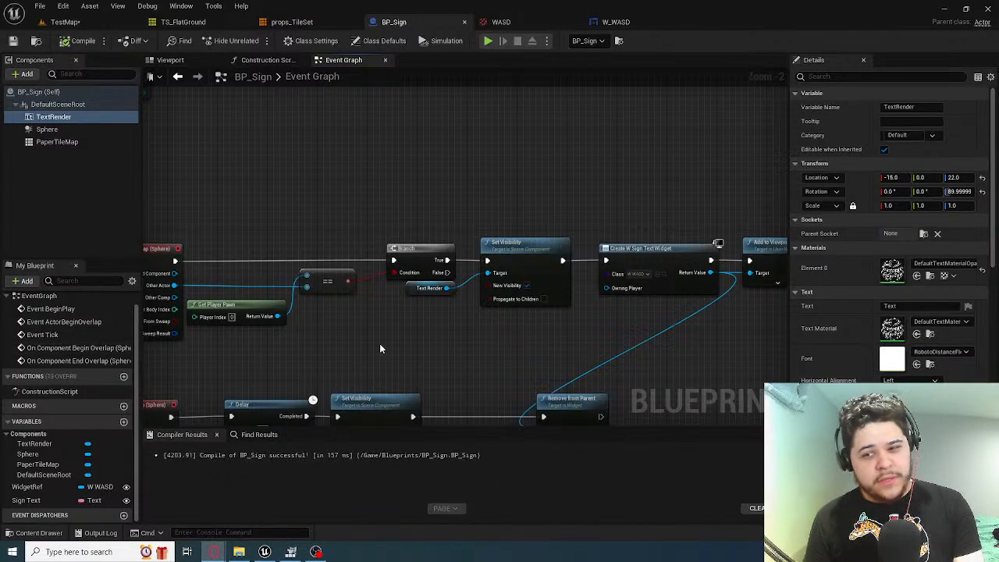
pyautogui.click(407, 314)
pyautogui.moveTo(702, 378); pyautogui.dragTo(539, 339, button='right')
pyautogui.scroll(2, 664, 244)
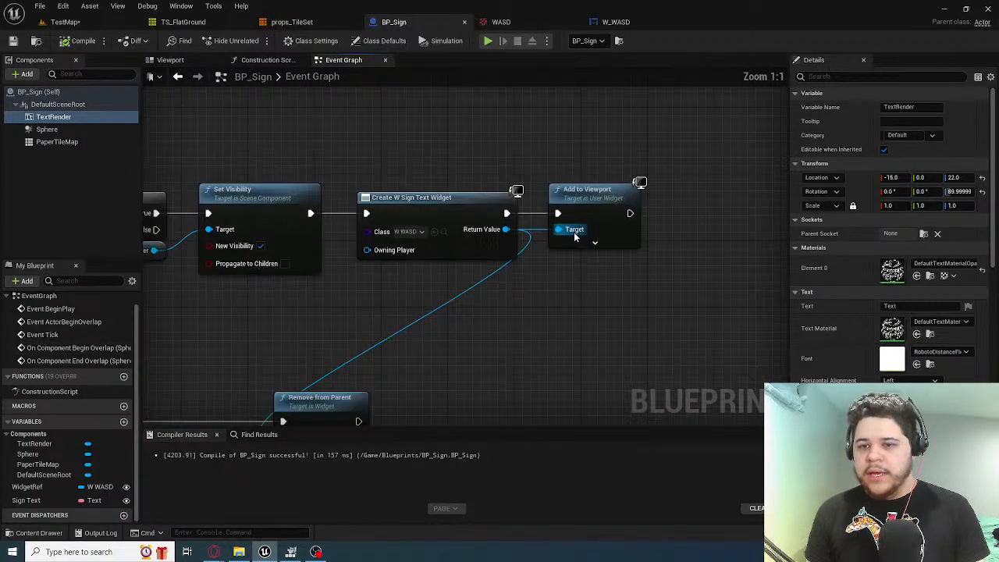
pyautogui.click(594, 196)
pyautogui.moveTo(553, 188); pyautogui.dragTo(524, 235, button='right')
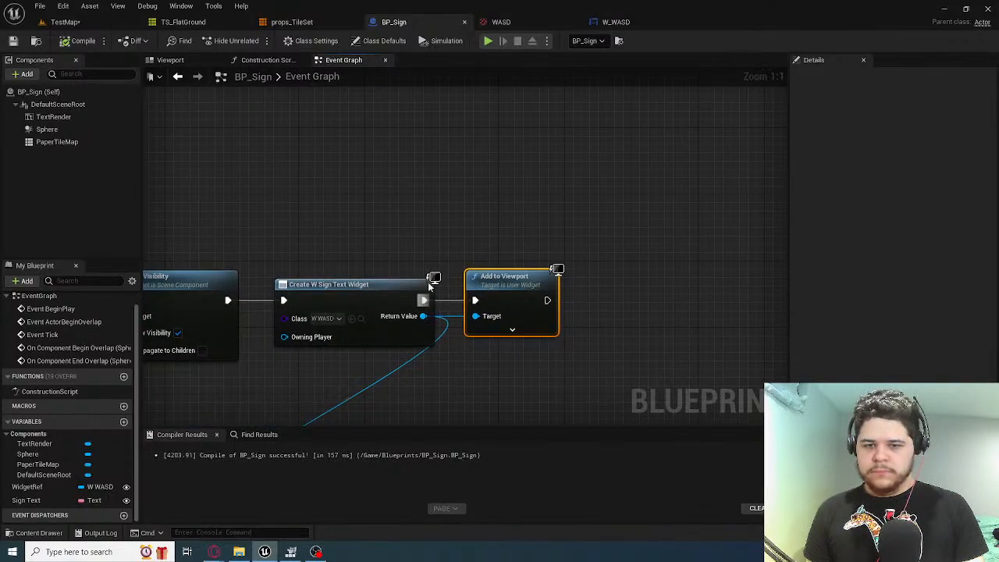
pyautogui.moveTo(424, 300); pyautogui.dragTo(434, 166)
pyautogui.write('add')
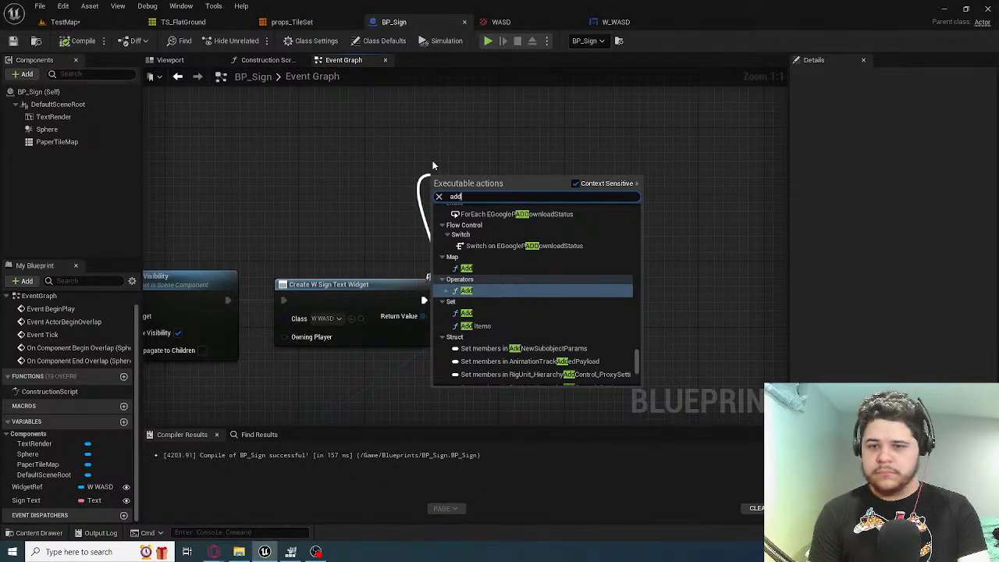
pyautogui.press('Escape')
pyautogui.rightClick(545, 132)
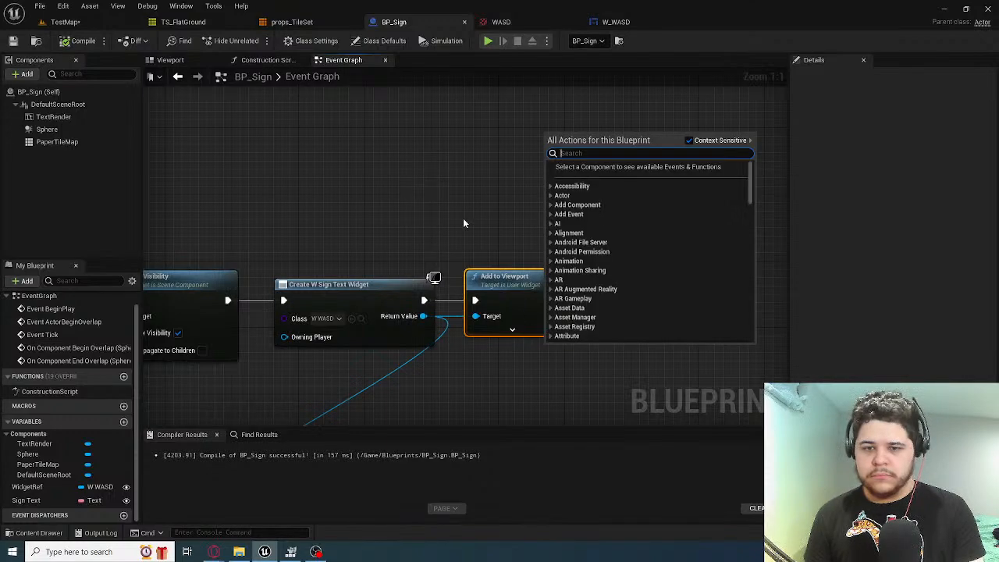
pyautogui.click(463, 219)
# Add an Add to Player Screen node from the execution output of the W_WASD Create Widget node
pyautogui.moveTo(424, 300); pyautogui.dragTo(420, 113)
pyautogui.write('add to')
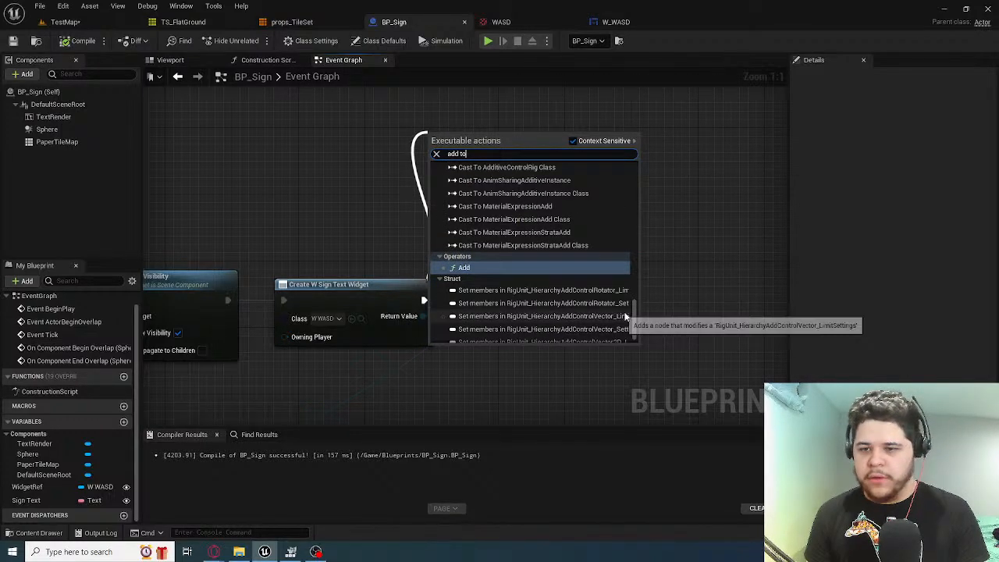
pyautogui.moveTo(635, 321); pyautogui.dragTo(643, 161)
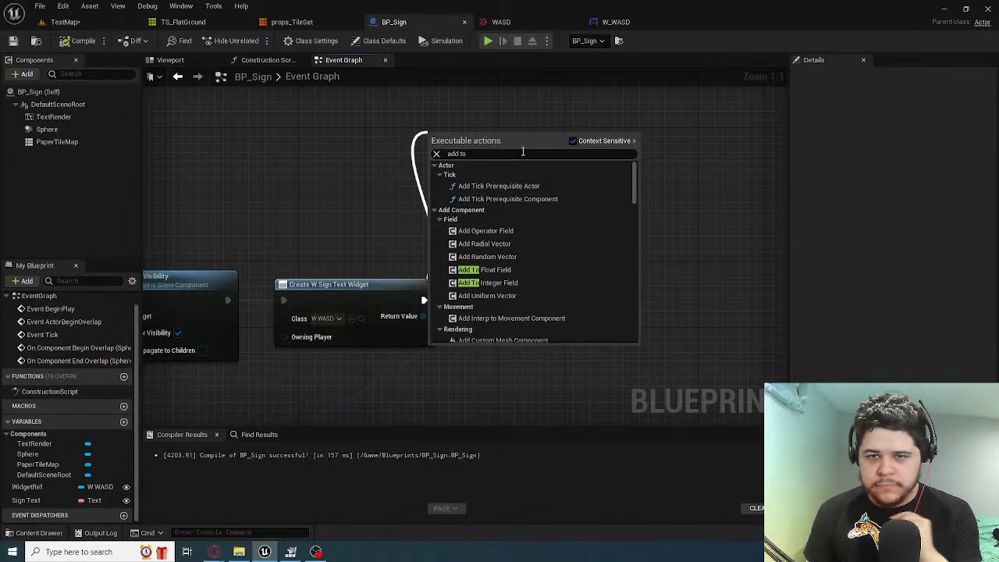
pyautogui.write('v')
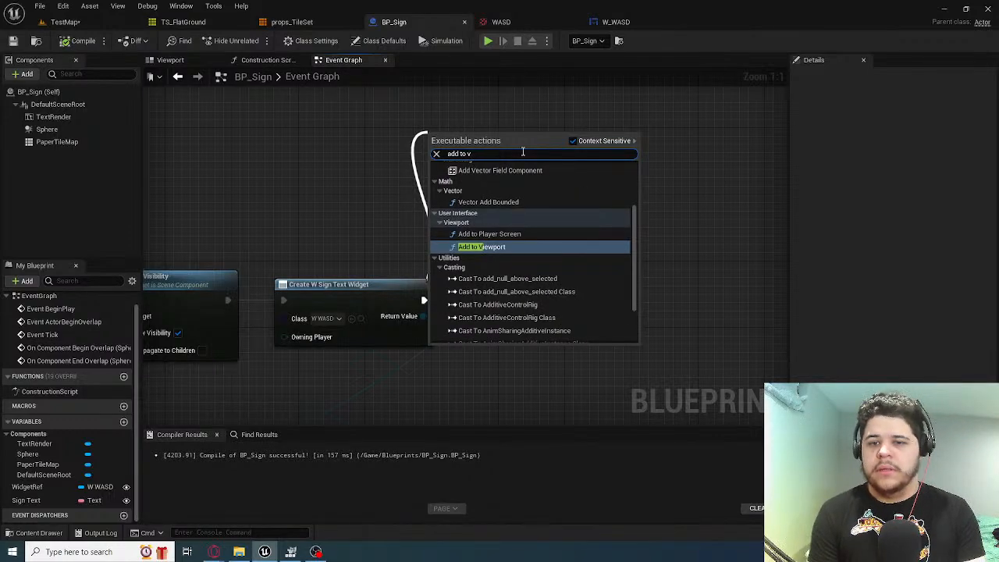
pyautogui.scroll(1, 521, 236)
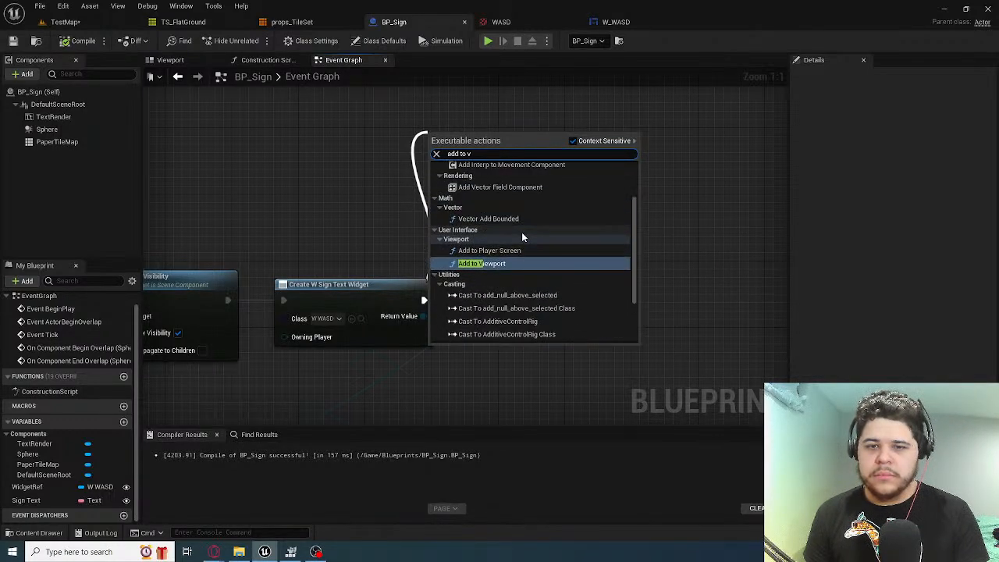
pyautogui.scroll(-5, 522, 234)
pyautogui.scroll(6, 521, 233)
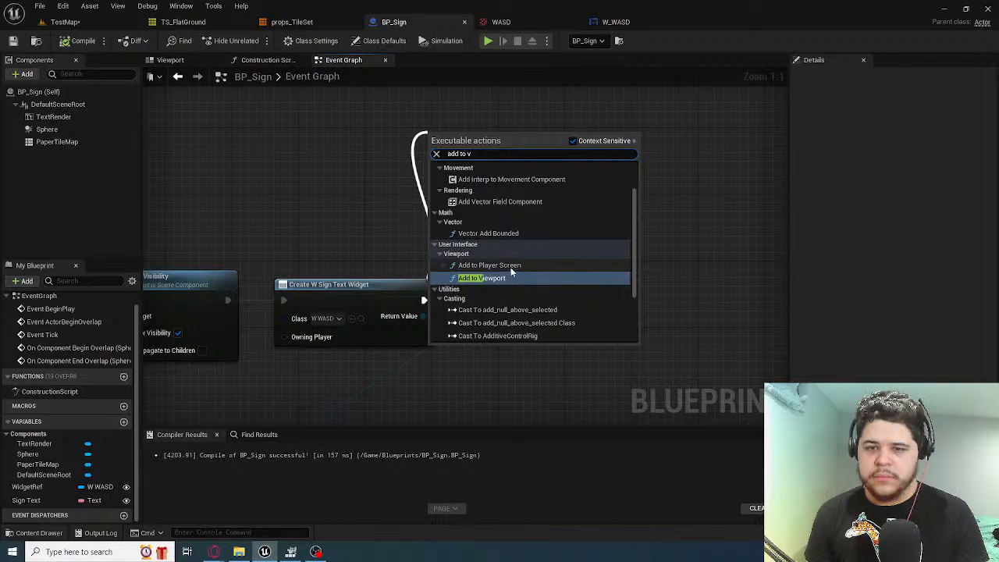
pyautogui.click(511, 267)
# Connect the created widget's Return Value to Add to Player Screen's Target and detach Add to Viewport from the execution flow
pyautogui.moveTo(591, 236); pyautogui.dragTo(565, 212, button='right')
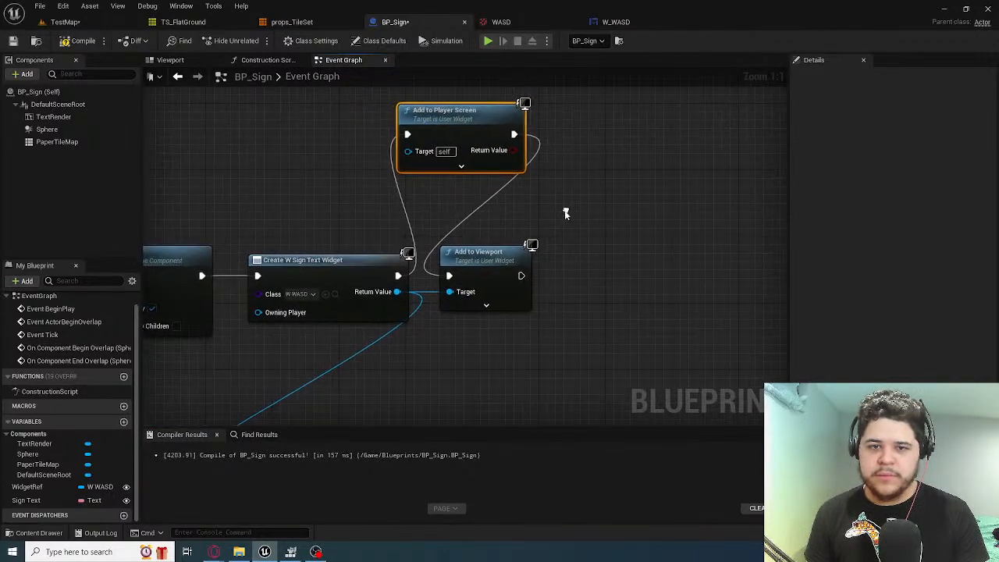
pyautogui.moveTo(397, 292); pyautogui.dragTo(408, 152)
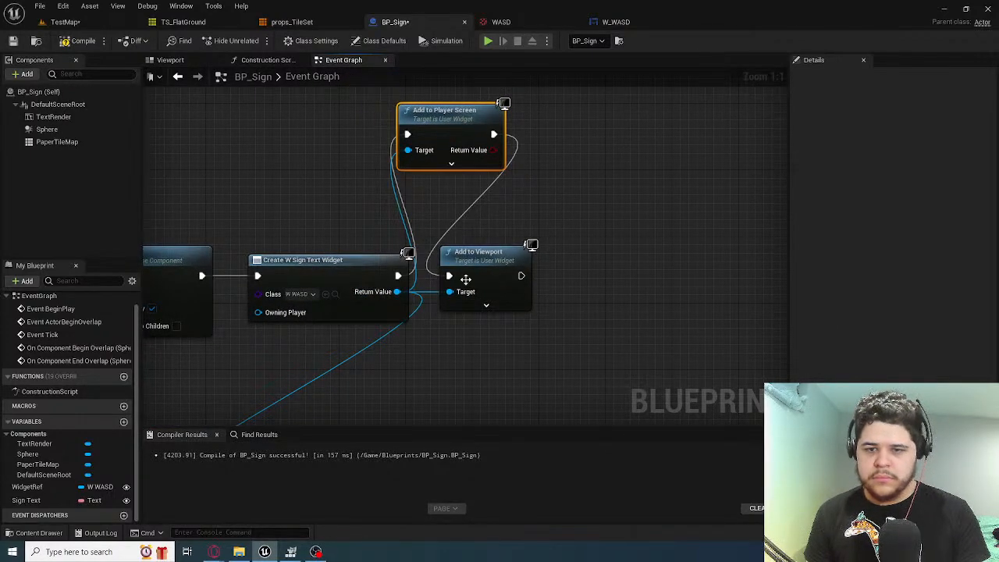
pyautogui.moveTo(463, 253); pyautogui.dragTo(645, 252)
pyautogui.click(568, 222)
pyautogui.keyDown('alt'); pyautogui.click(568, 222); pyautogui.keyUp('alt')
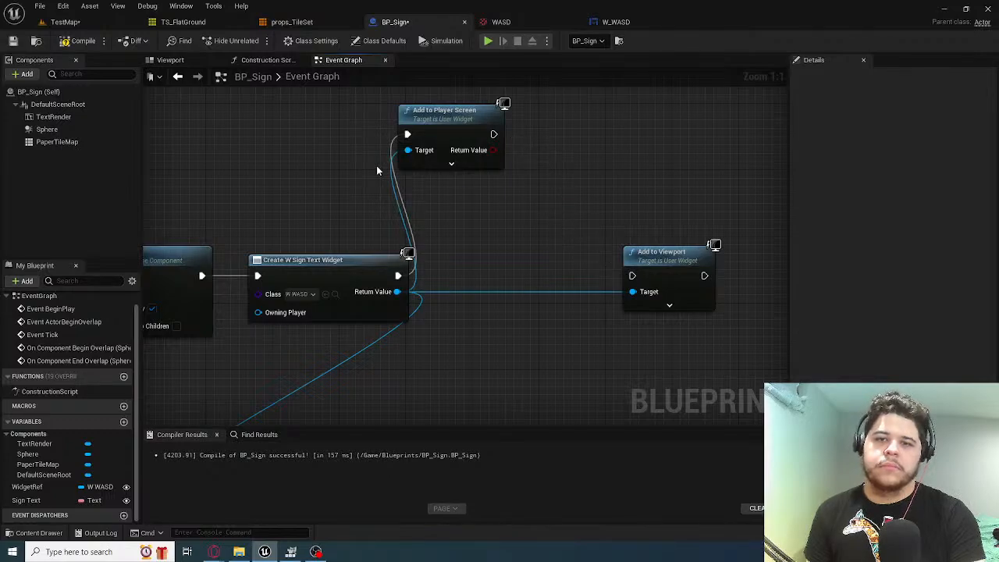
# Compile BP_Sign and play-test TestMap, moving and jumping the player in and out of the sign's range
pyautogui.click(71, 42)
pyautogui.click(76, 24)
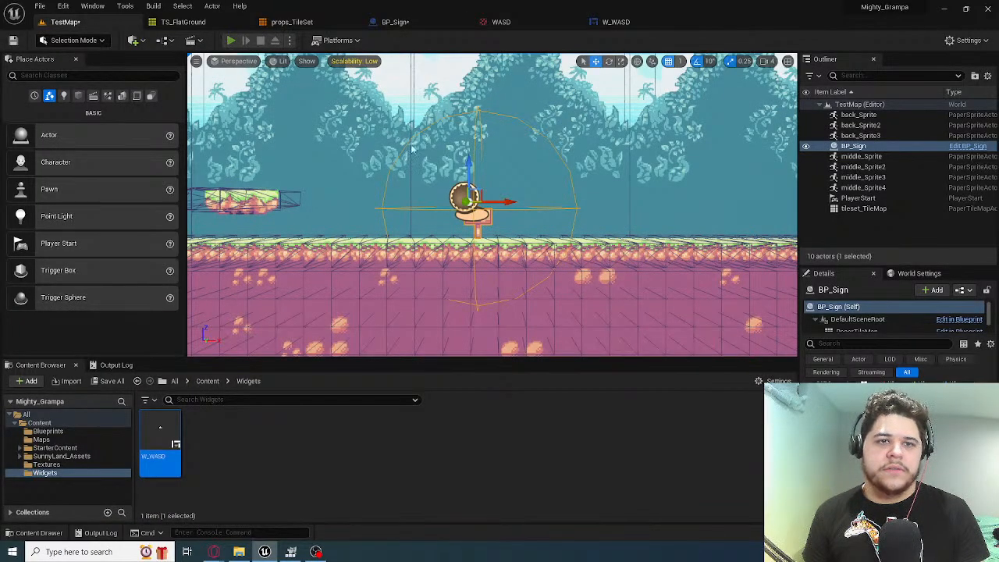
pyautogui.hotkey('alt', 'p')
pyautogui.press('d')
pyautogui.press('a')
pyautogui.press('space')
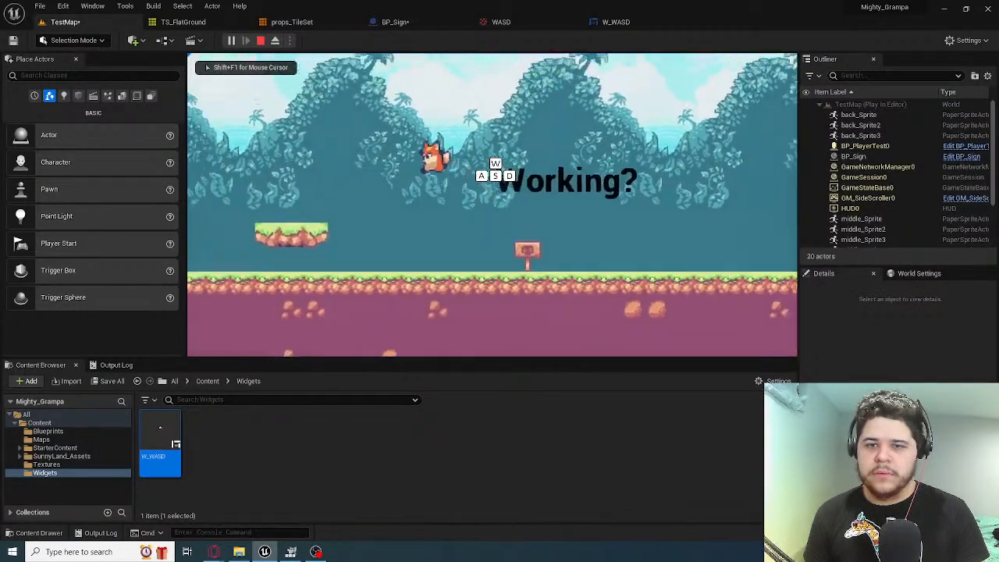
pyautogui.press('d')
pyautogui.press('space')
pyautogui.press('a')
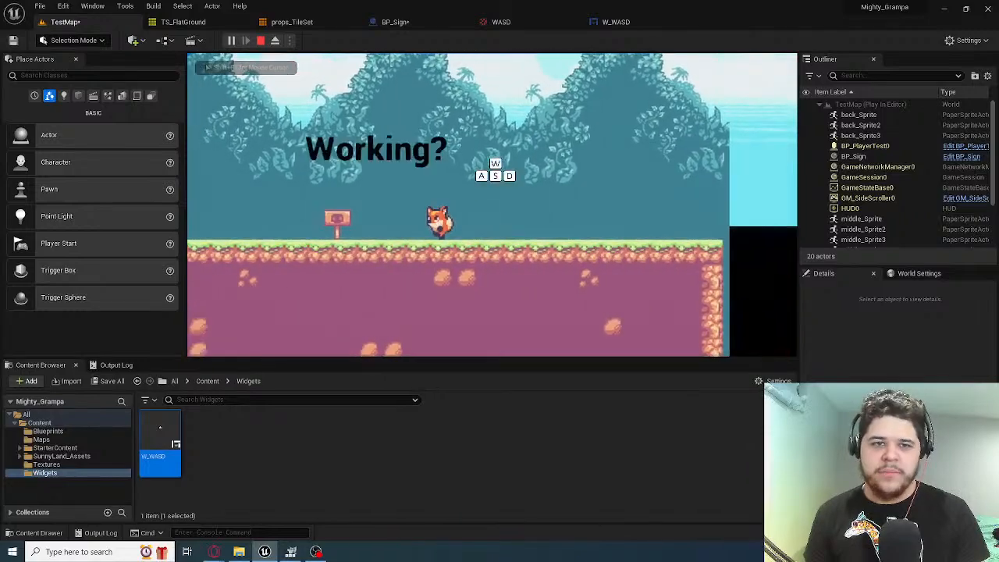
pyautogui.press('space')
pyautogui.press('d')
pyautogui.press('a')
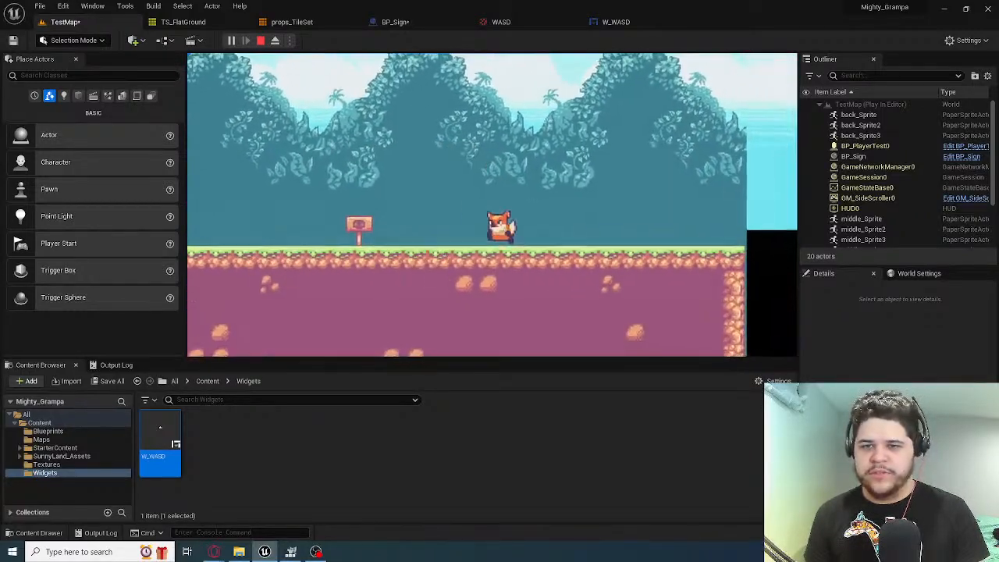
pyautogui.press('d')
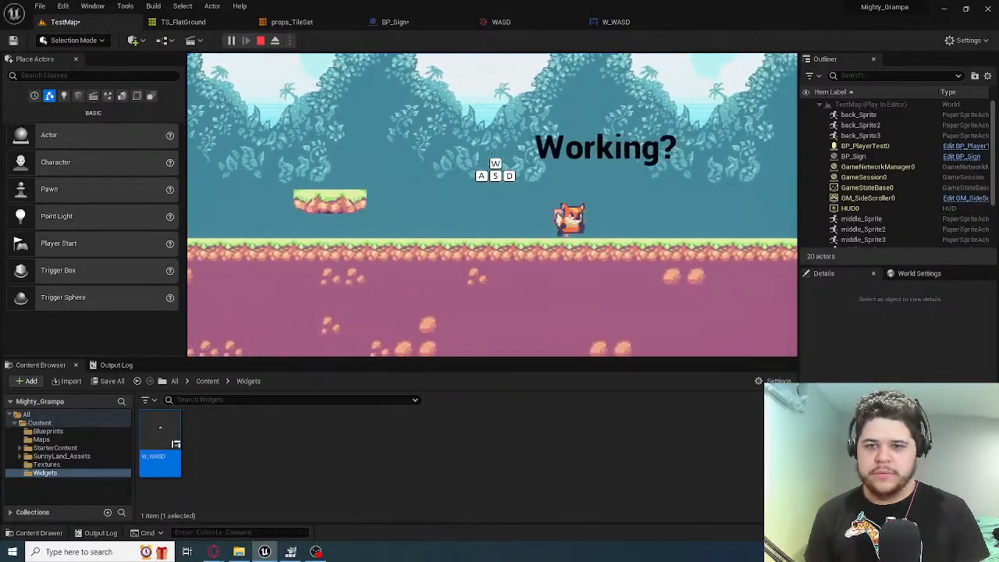
pyautogui.press('Escape')
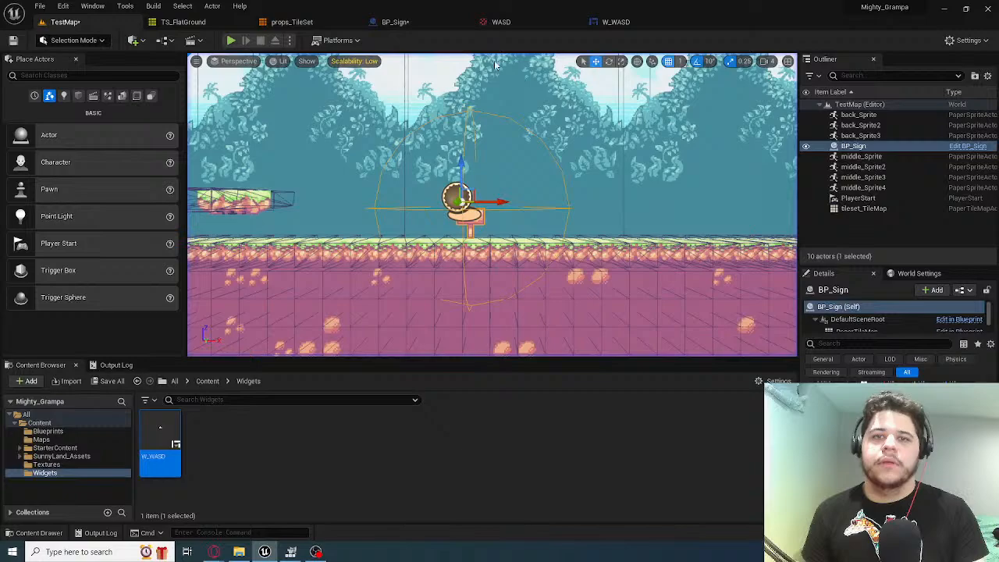
# Move the Add to Player Screen node beside the Create Widget node in BP_Sign and expand its advanced pins
pyautogui.click(616, 22)
pyautogui.click(395, 22)
pyautogui.moveTo(460, 111); pyautogui.dragTo(525, 145)
pyautogui.click(524, 197)
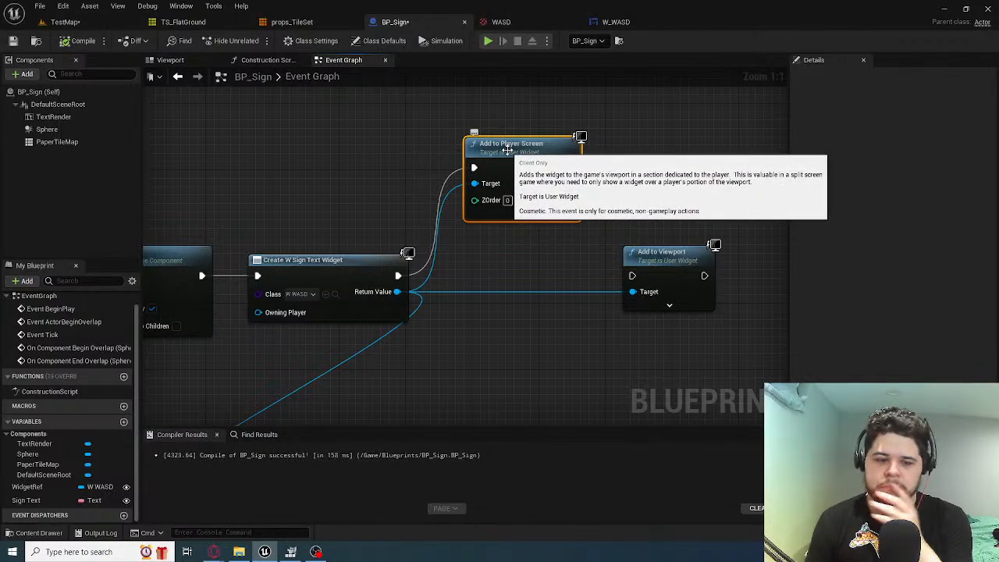
# Undo the Add to Player Screen changes back to the direct link from Create Widget to Add to Viewport
pyautogui.hotkey('ctrl', 'z')
pyautogui.hotkey('ctrl', 'z')
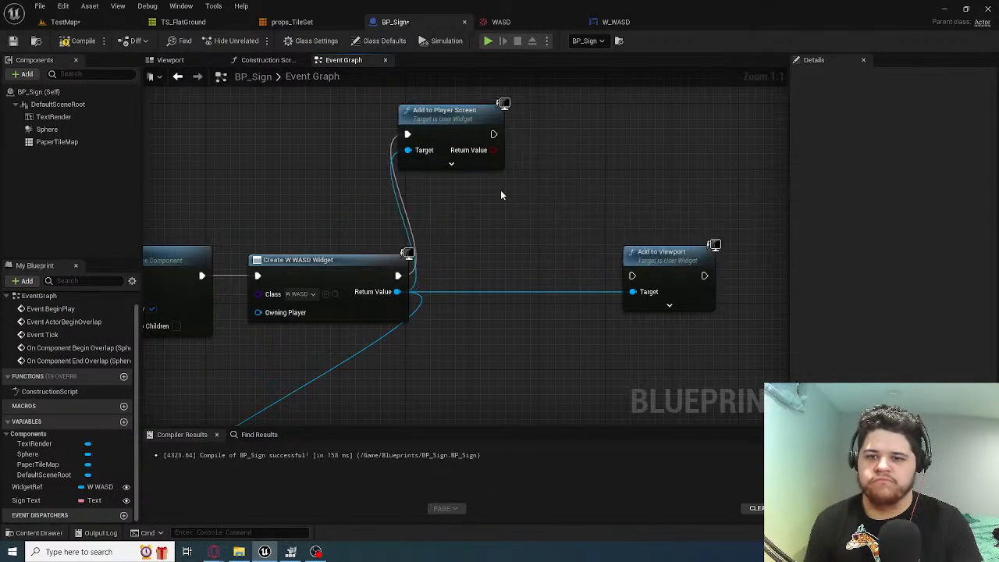
pyautogui.hotkey('ctrl', 'z')
pyautogui.hotkey('ctrl', 'z')
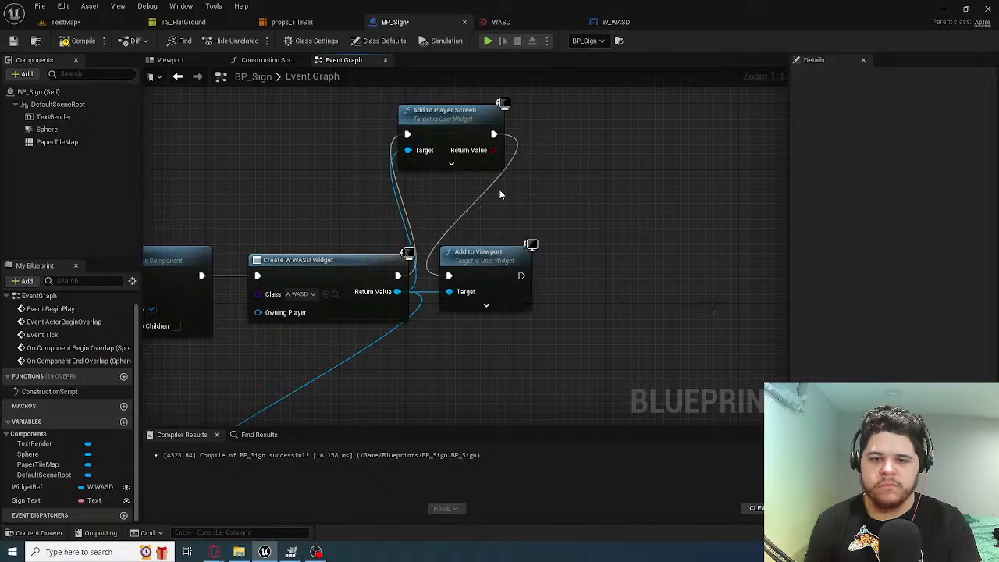
pyautogui.hotkey('ctrl', 'z')
pyautogui.hotkey('ctrl', 'z')
# Review BP_Sign's widget creation and removal nodes and inspect its PaperTileMap component in the blueprint viewport
pyautogui.moveTo(339, 222); pyautogui.dragTo(435, 248, button='right')
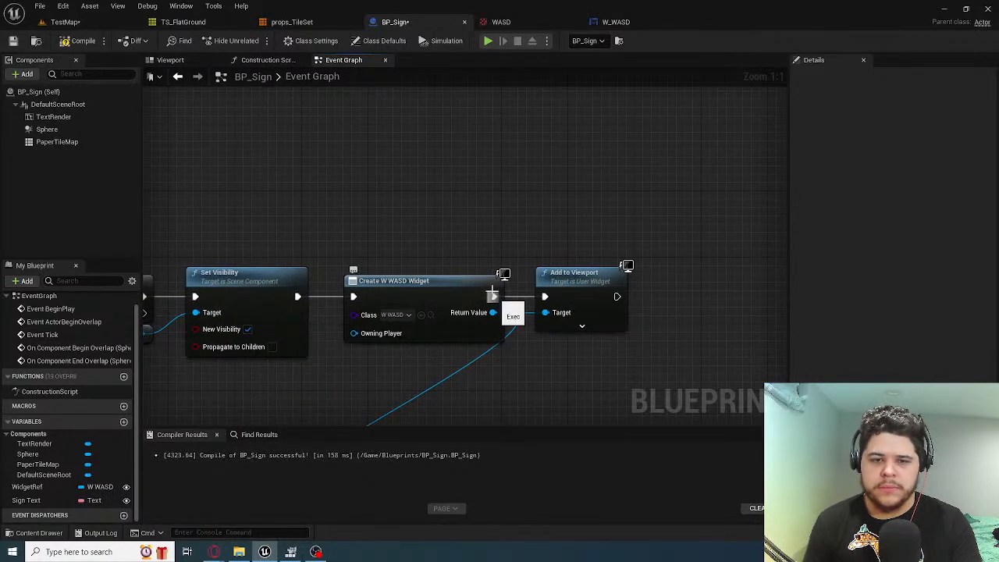
pyautogui.moveTo(495, 304); pyautogui.dragTo(443, 252, button='right')
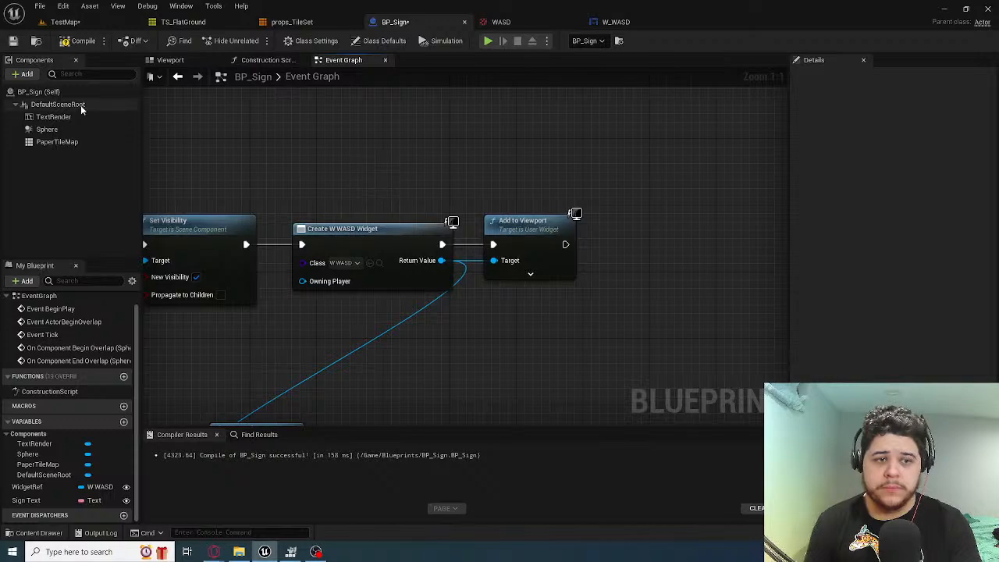
pyautogui.scroll(-5, 312, 159)
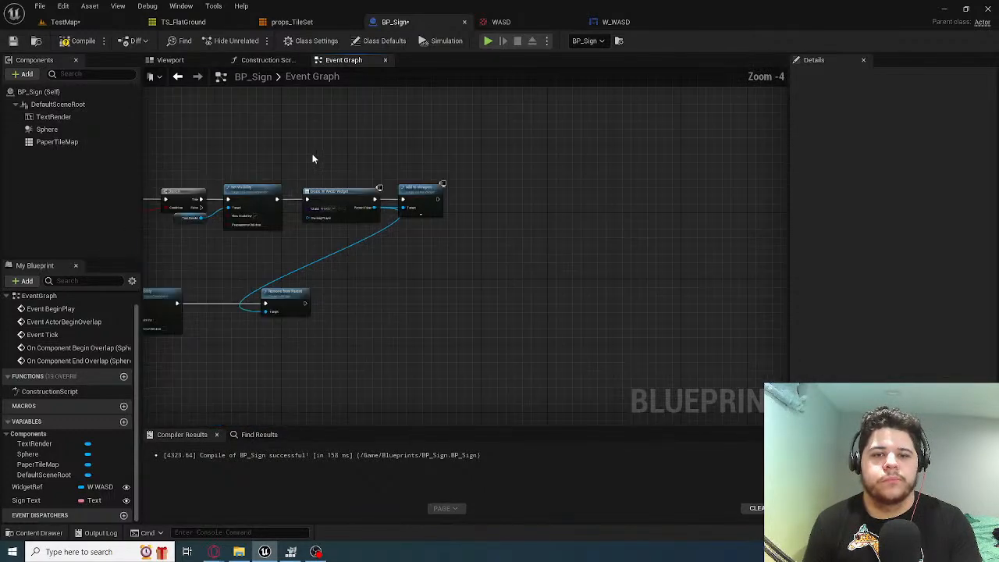
pyautogui.scroll(4, 315, 156)
pyautogui.moveTo(315, 156); pyautogui.dragTo(475, 161, button='right')
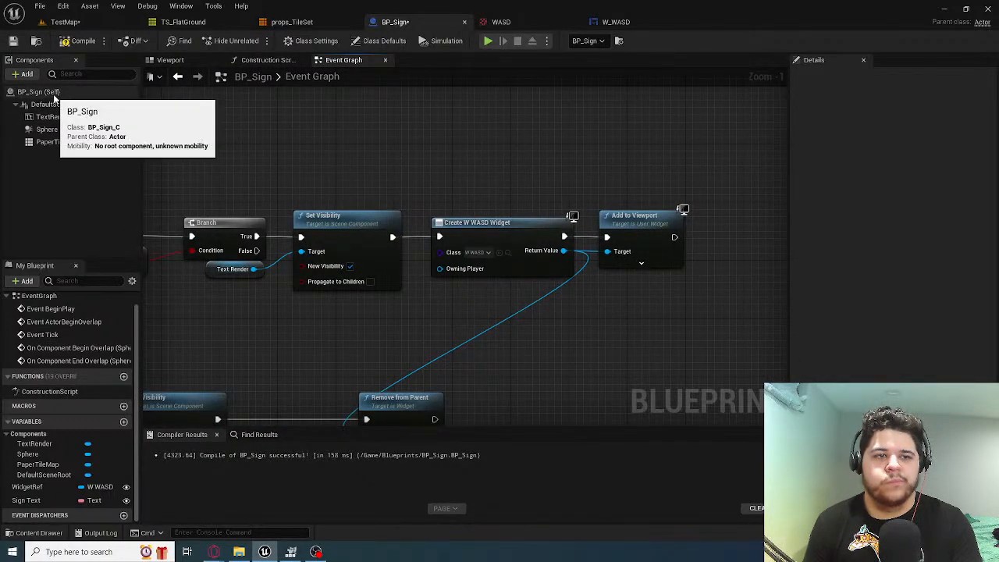
pyautogui.click(199, 60)
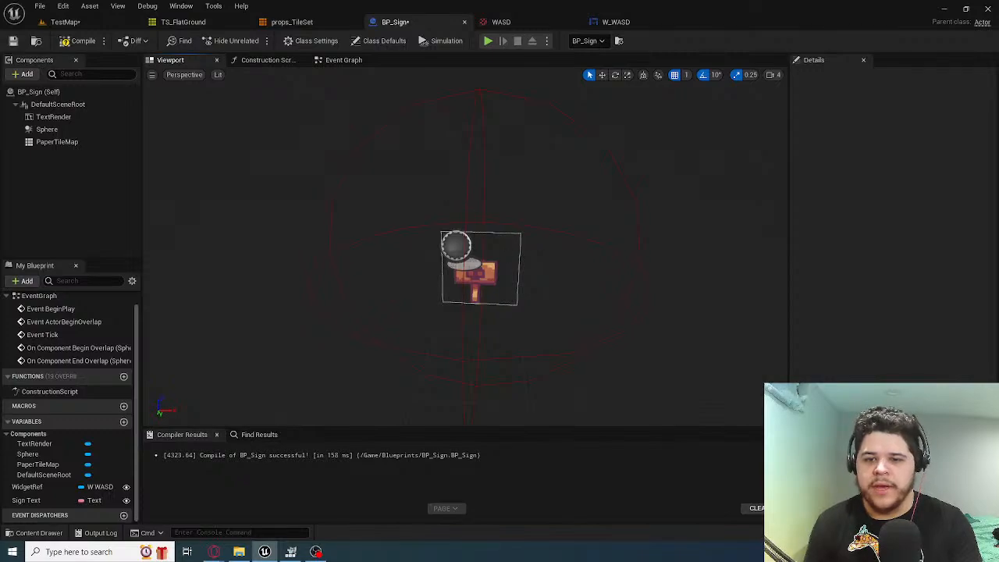
pyautogui.click(57, 141)
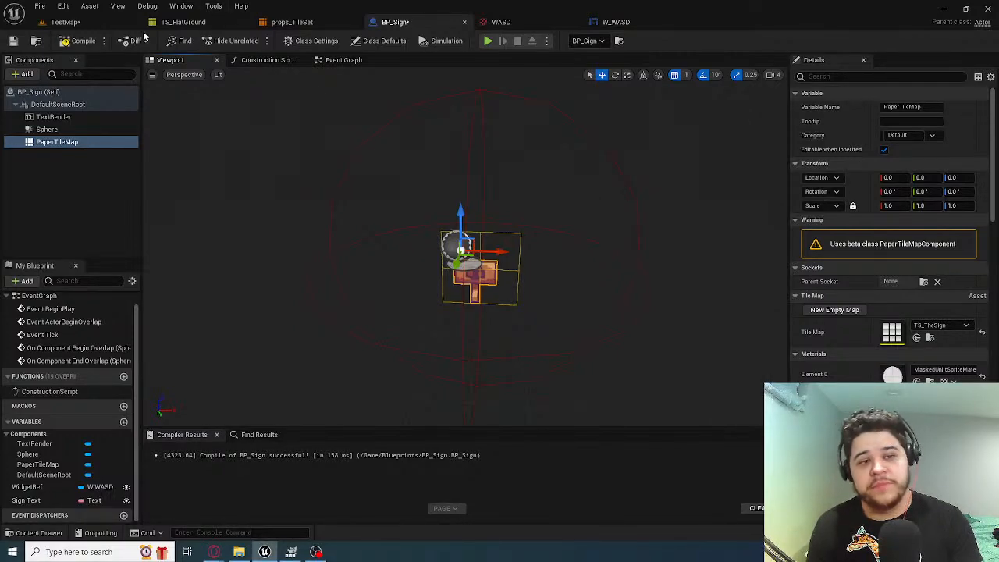
# Check which asset actions TestMap's Content Browser offers for the W_WASD widget
pyautogui.click(110, 22)
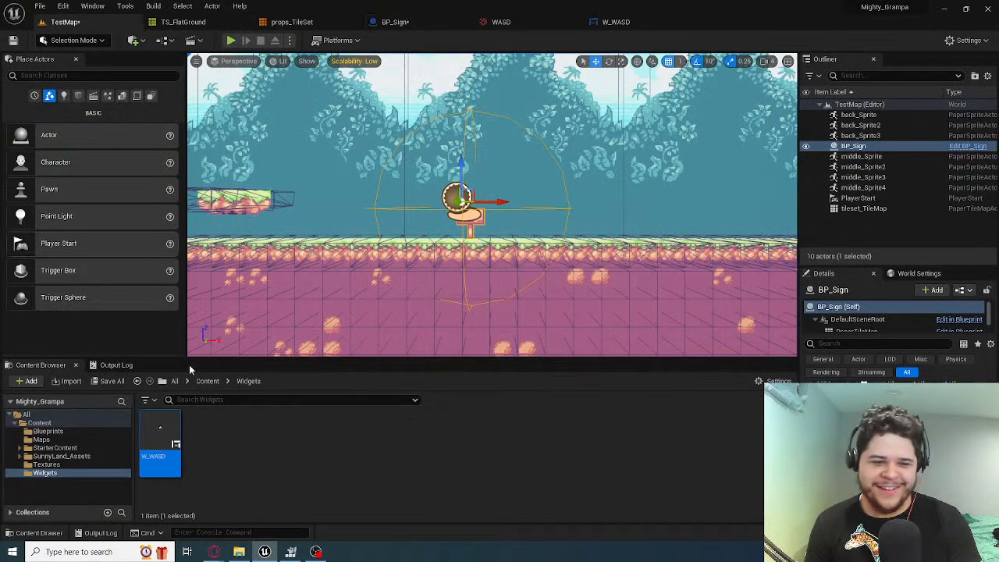
pyautogui.rightClick(154, 442)
pyautogui.moveTo(242, 290)
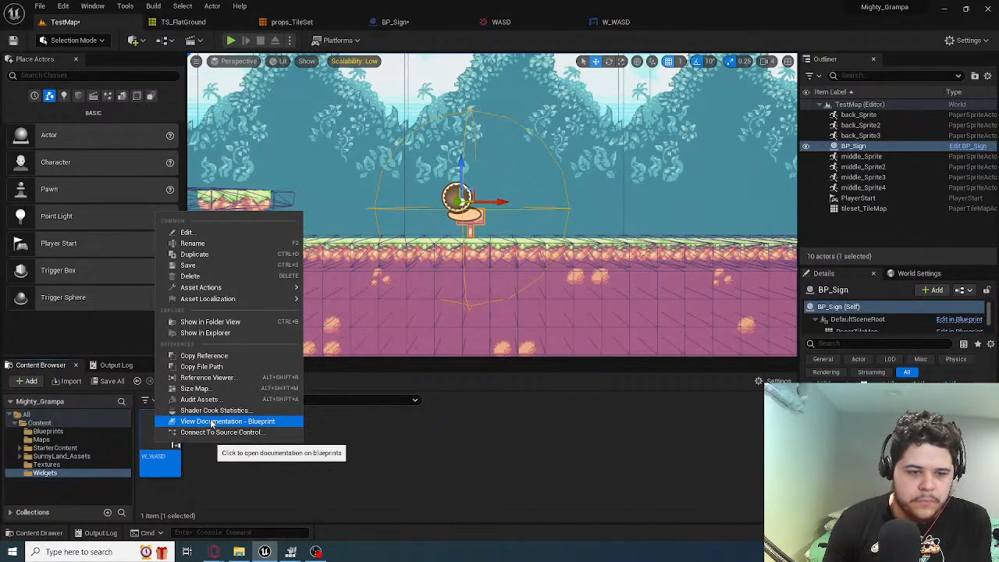
pyautogui.click(207, 474)
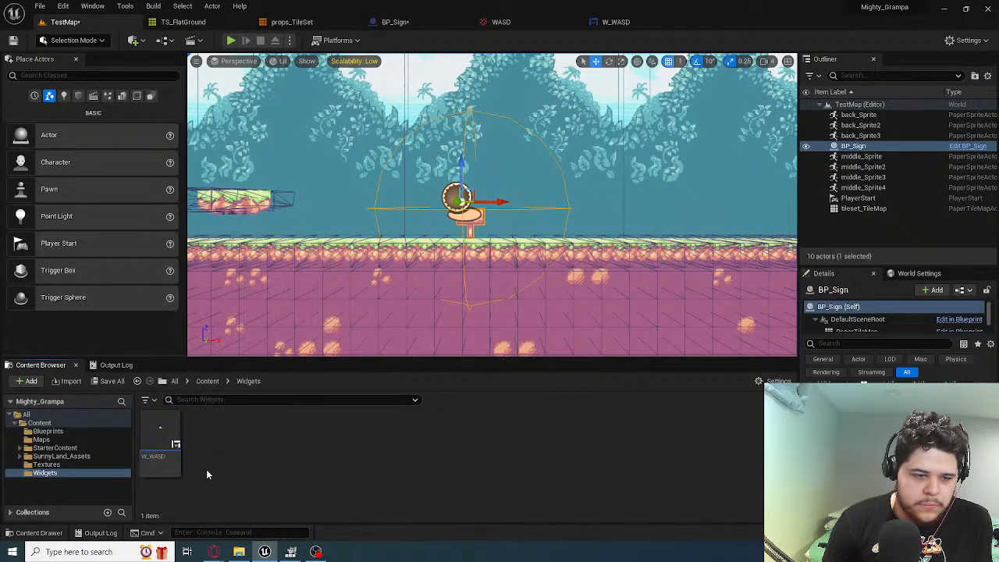
# Check the Sprite Actions available for the eagle-attack-4 texture in SunnyLand_Assets' sprites/eagle folder
pyautogui.click(55, 448)
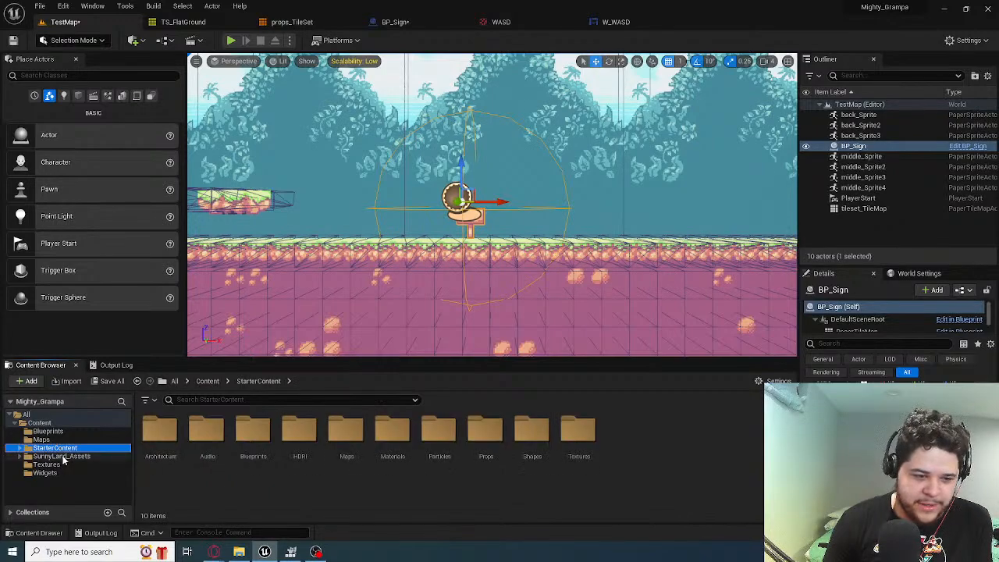
pyautogui.doubleClick(61, 456)
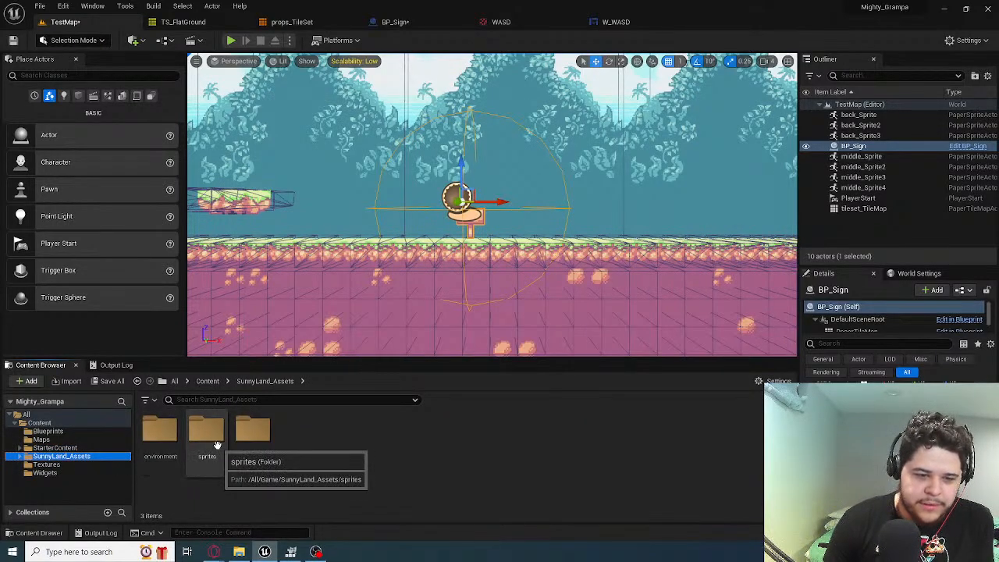
pyautogui.doubleClick(206, 429)
pyautogui.doubleClick(207, 433)
pyautogui.rightClick(300, 439)
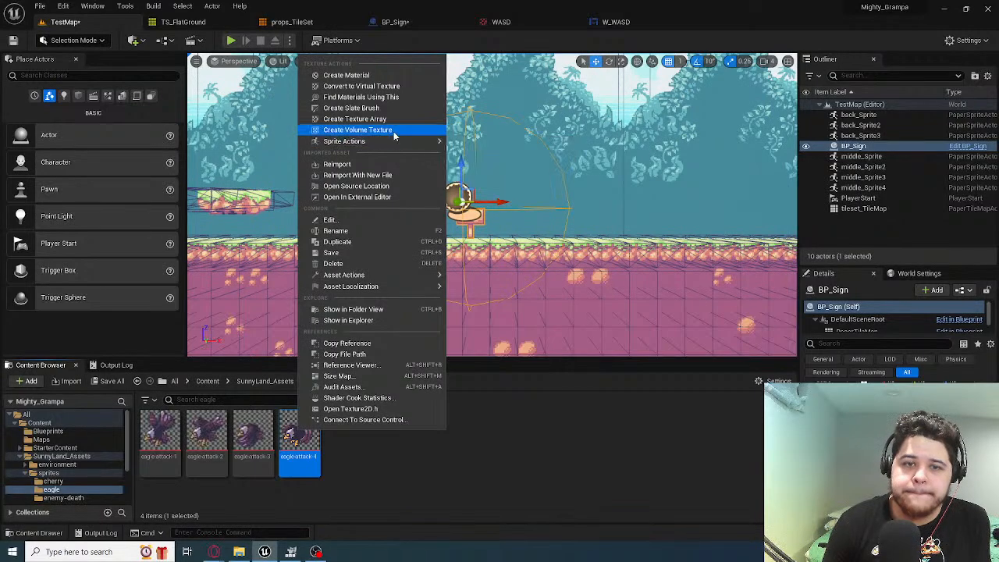
pyautogui.moveTo(399, 148)
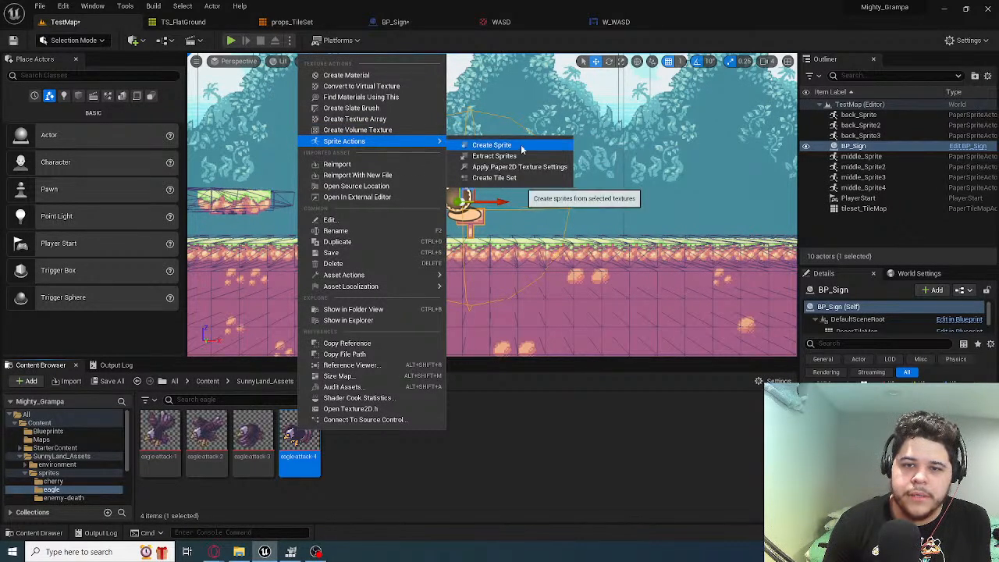
pyautogui.click(581, 481)
# Create a sprite from the WASD texture in the Textures folder
pyautogui.scroll(-3, 62, 485)
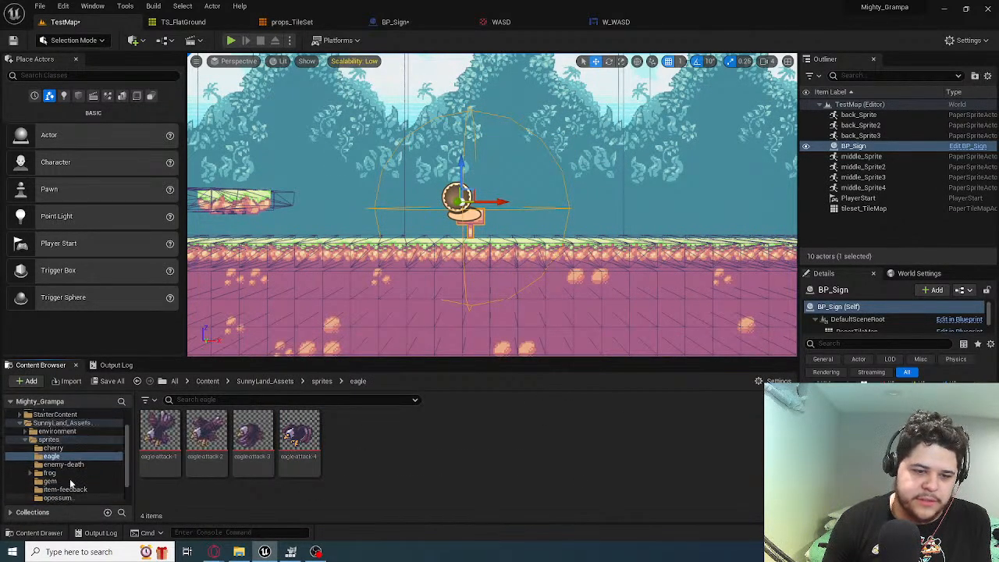
pyautogui.click(299, 434)
pyautogui.click(47, 490)
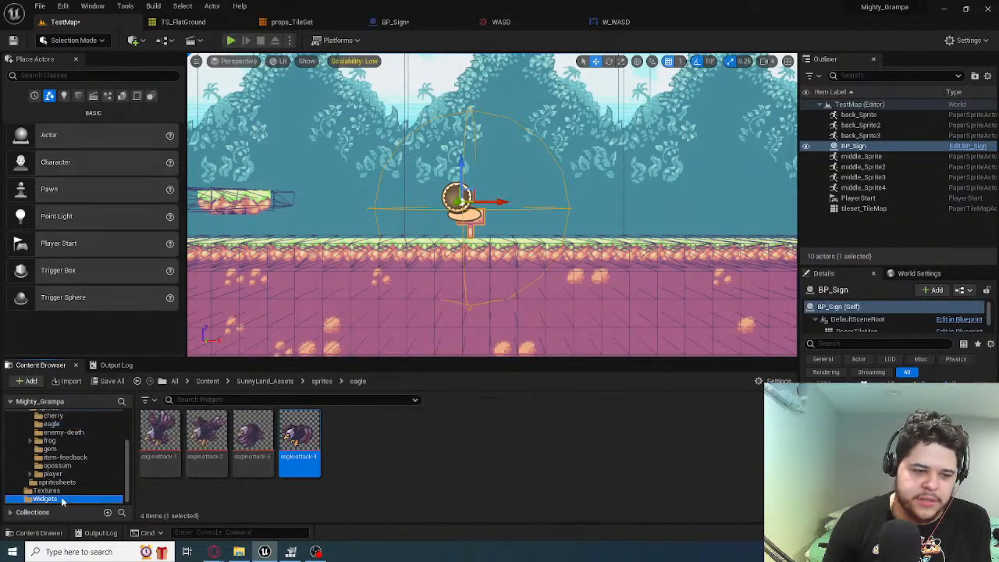
pyautogui.click(160, 437)
pyautogui.rightClick(177, 442)
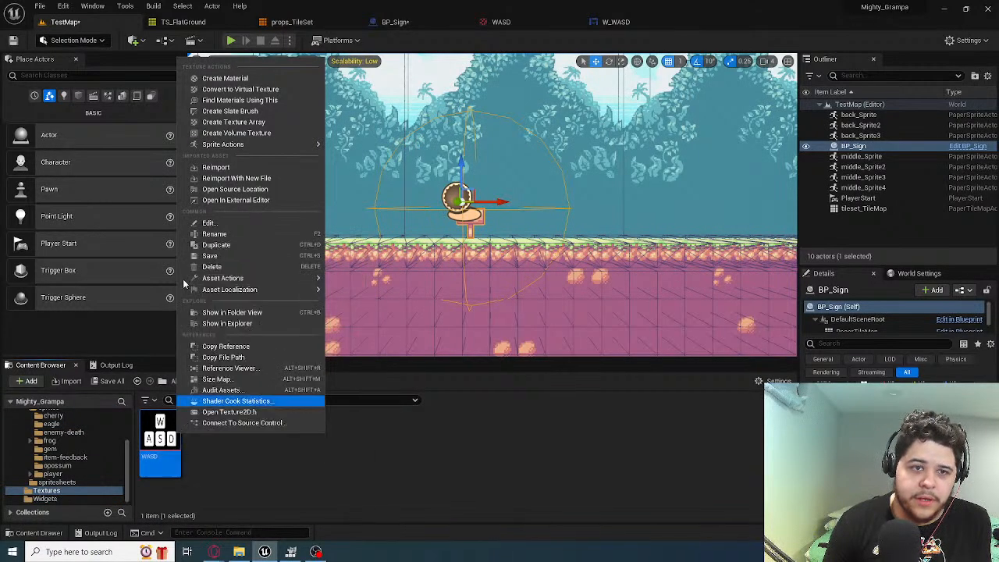
pyautogui.moveTo(233, 149)
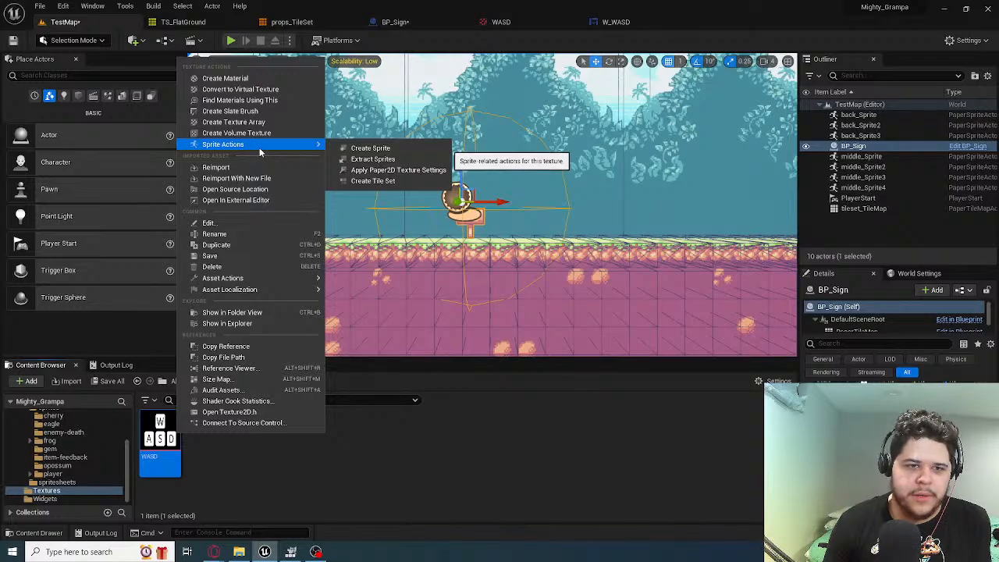
pyautogui.click(405, 151)
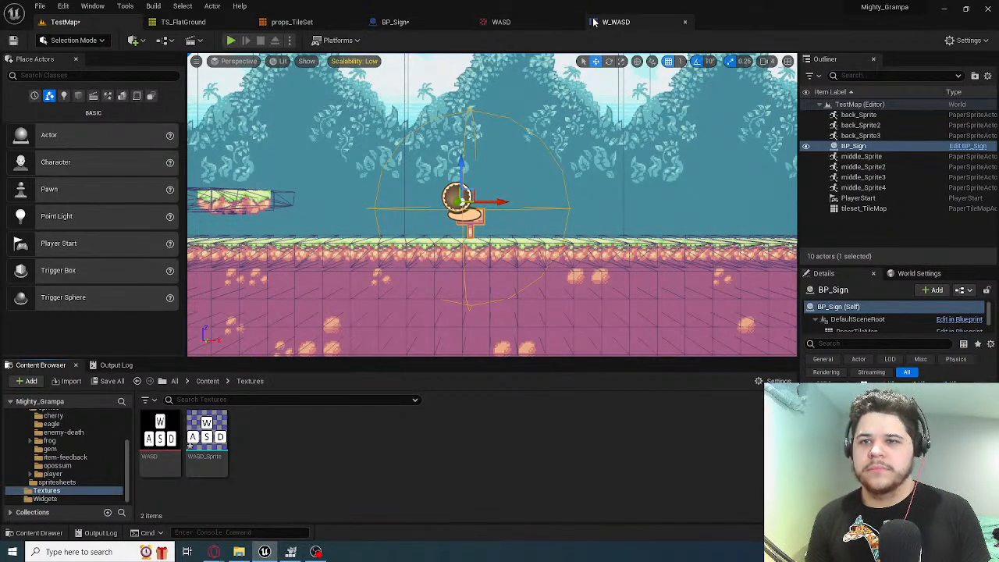
# Add a Paper Sprite component to the BP_Sign blueprint, keeping its default name
pyautogui.click(415, 23)
pyautogui.click(35, 103)
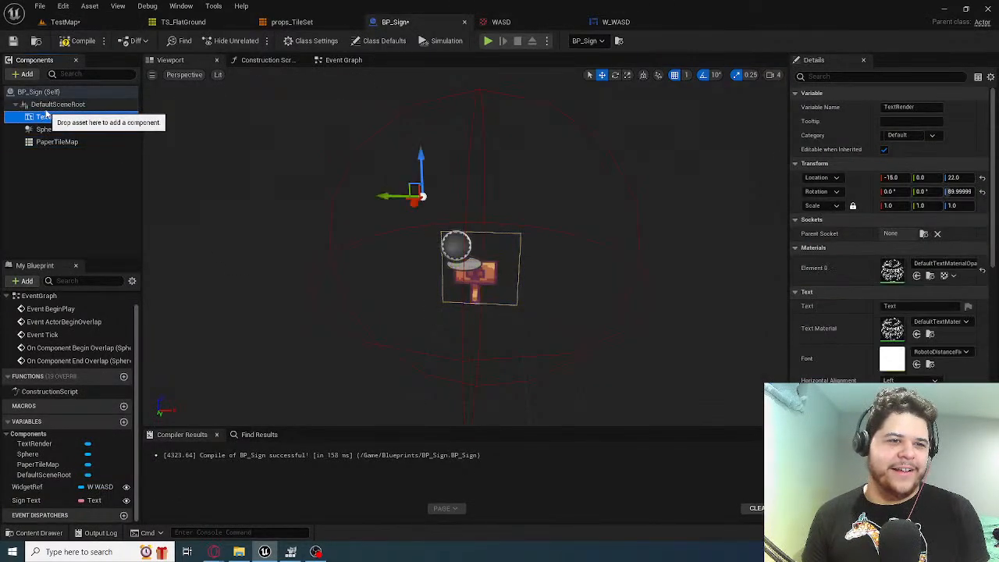
pyautogui.click(23, 74)
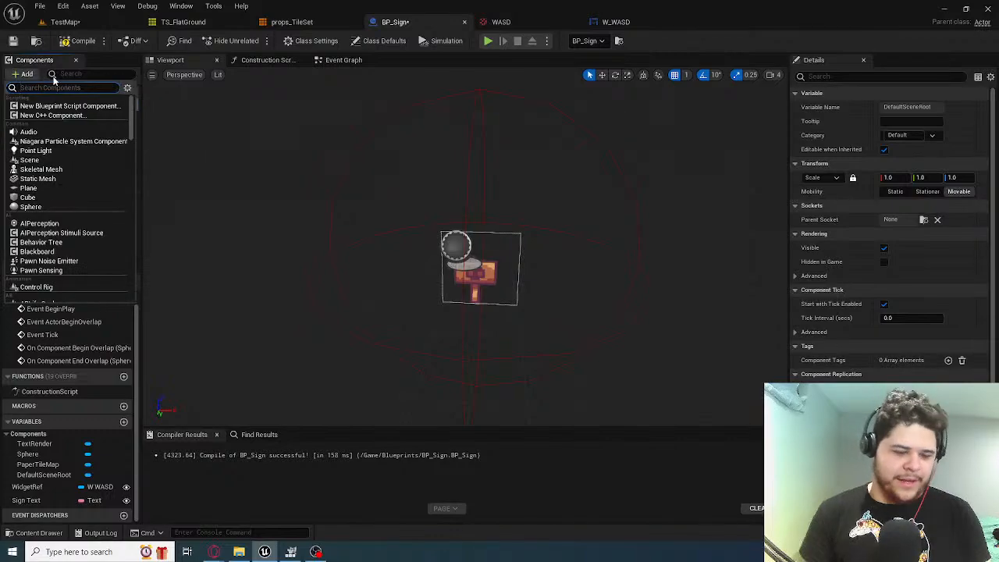
pyautogui.write('spi')
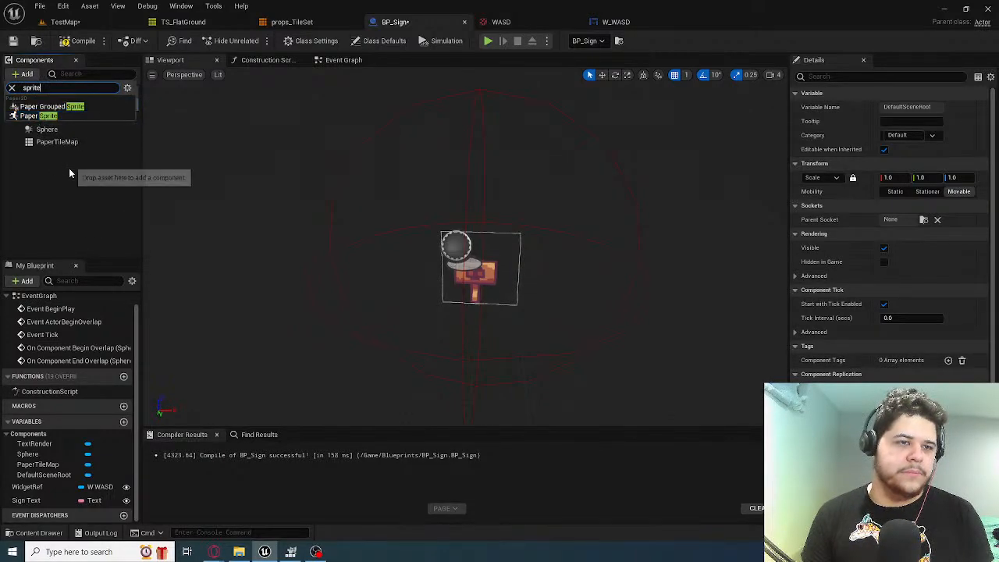
pyautogui.click(37, 116)
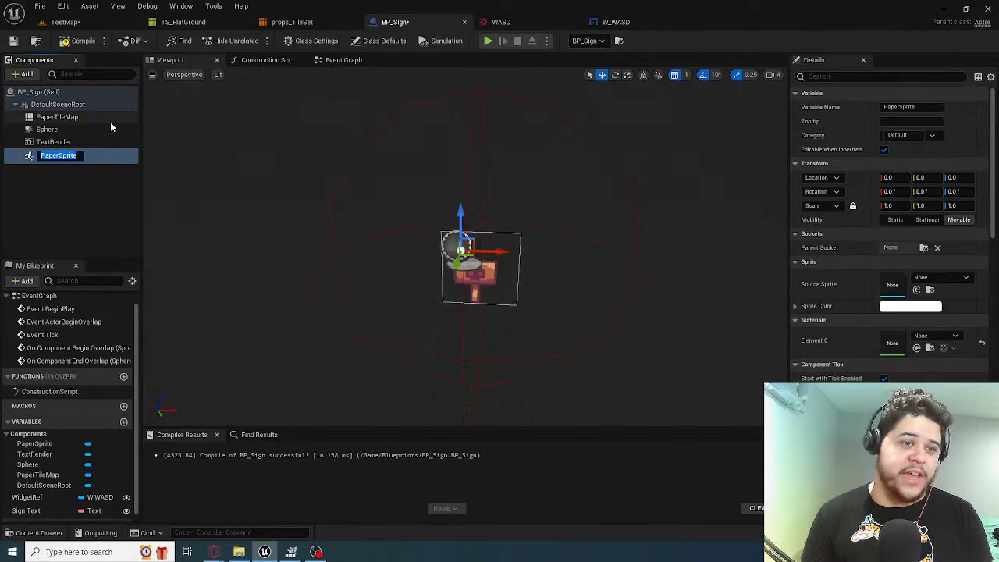
pyautogui.press('Return')
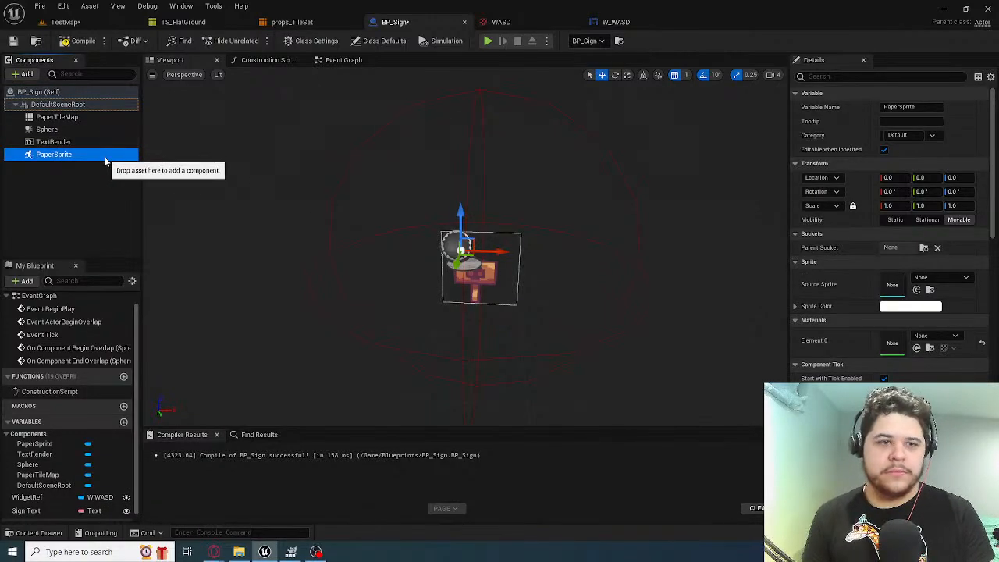
# Try making PaperSprite the root component in place of DefaultSceneRoot, and undo it
pyautogui.moveTo(105, 160); pyautogui.dragTo(109, 109)
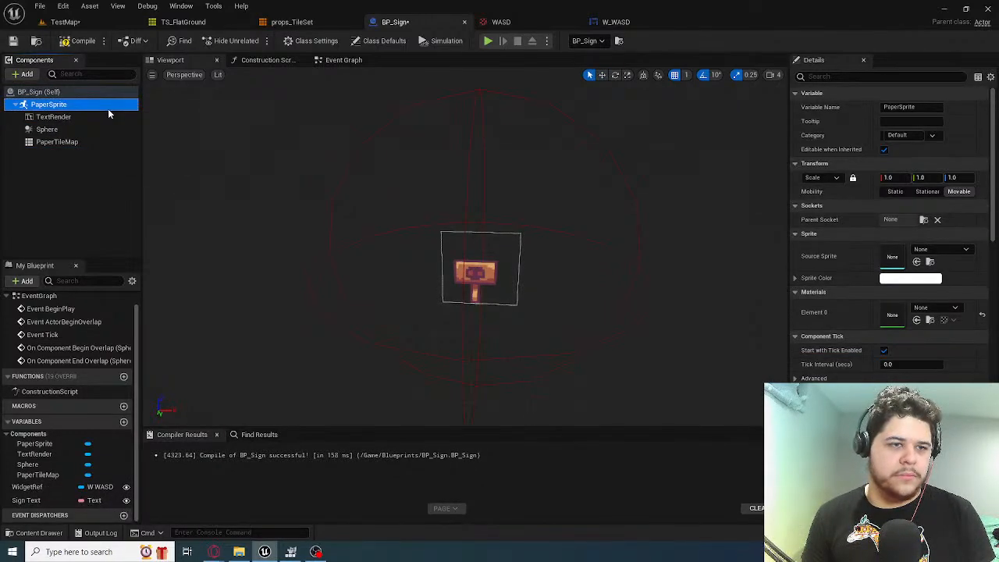
pyautogui.hotkey('ctrl', 'z')
# Assign WASD_Sprite as the source sprite of BP_Sign's PaperSprite component
pyautogui.moveTo(55, 154); pyautogui.dragTo(108, 154)
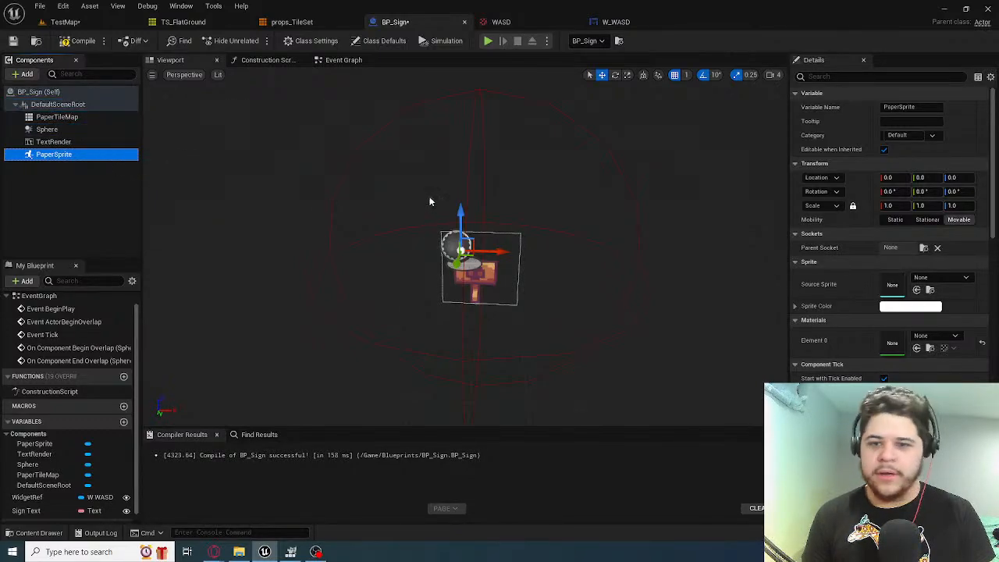
pyautogui.click(904, 281)
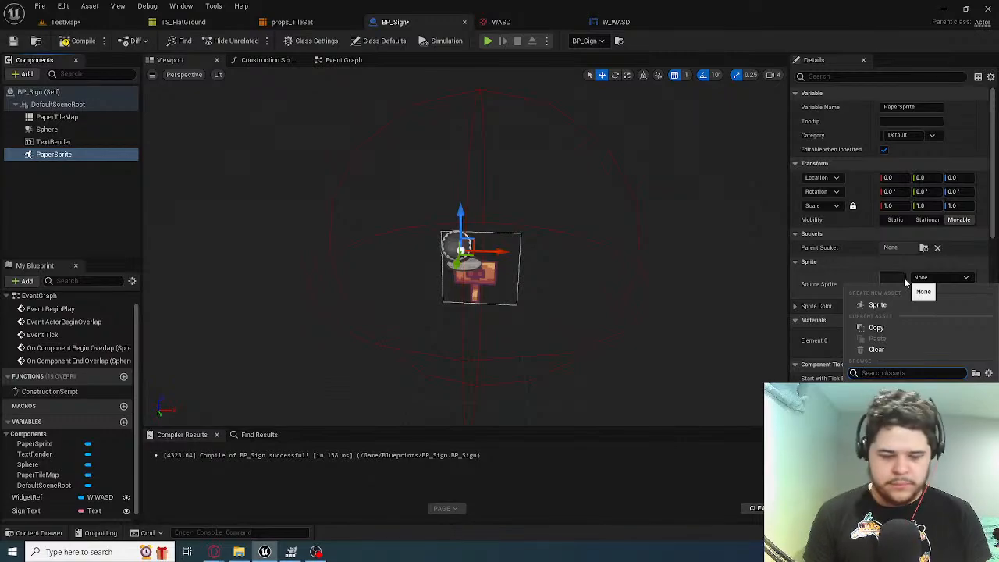
pyautogui.write('wasd')
pyautogui.click(908, 412)
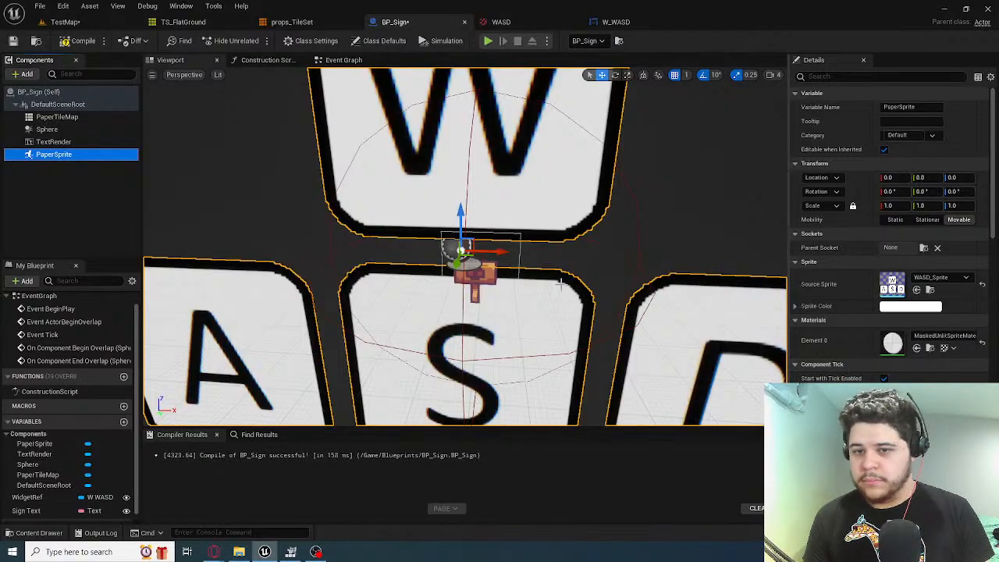
# Raise the PaperSprite component to a Z location of 51 in the BP_Sign viewport
pyautogui.moveTo(492, 262); pyautogui.dragTo(519, 262, button='right')
pyautogui.moveTo(524, 199)
pyautogui.mouseDown(button='right')
pyautogui.moveTo(515, 199)
pyautogui.moveTo(524, 200)
pyautogui.mouseUp(button='right')
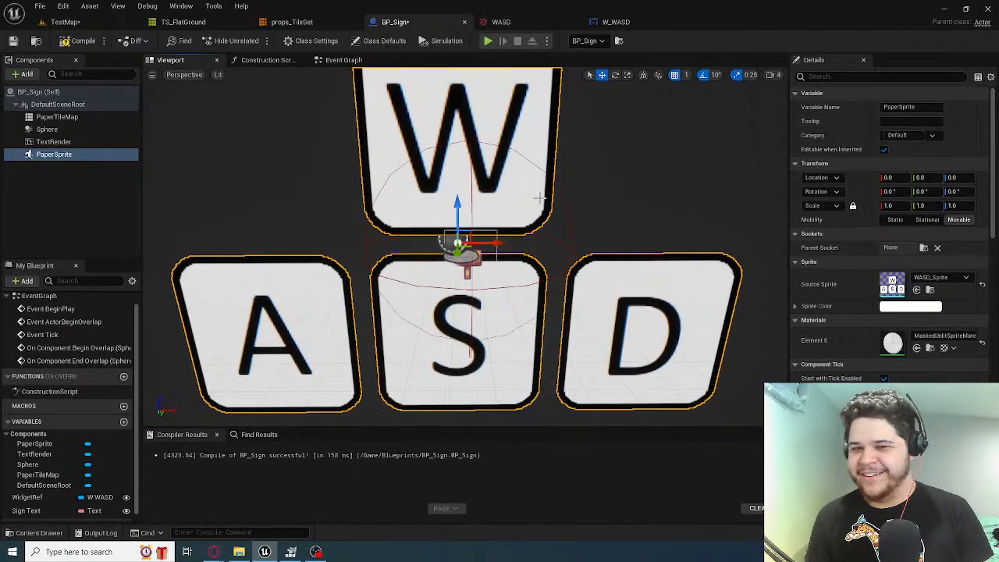
pyautogui.moveTo(457, 205); pyautogui.dragTo(457, 120)
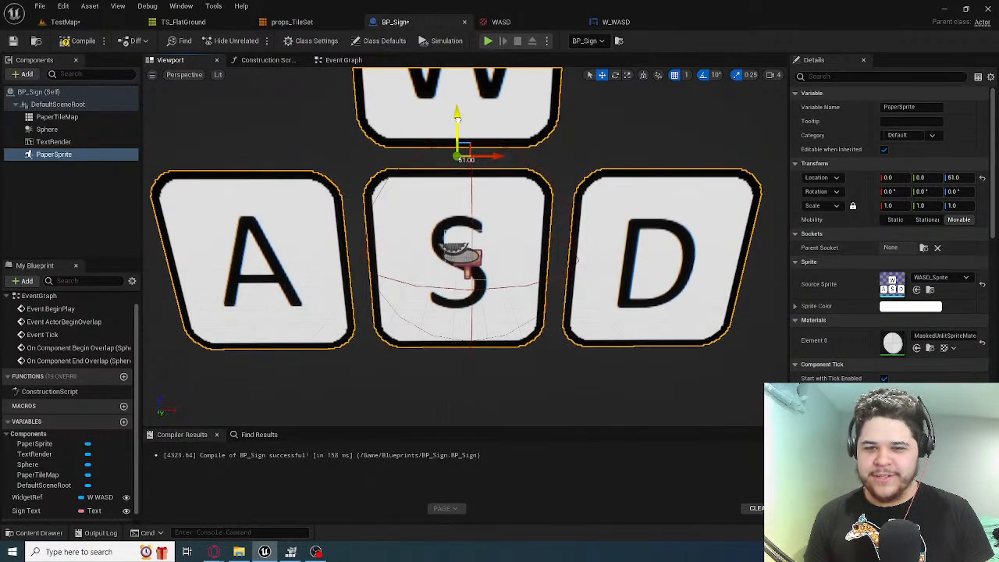
# Scale the PaperSprite component uniformly to 0.1 on all three axes
pyautogui.click(896, 206)
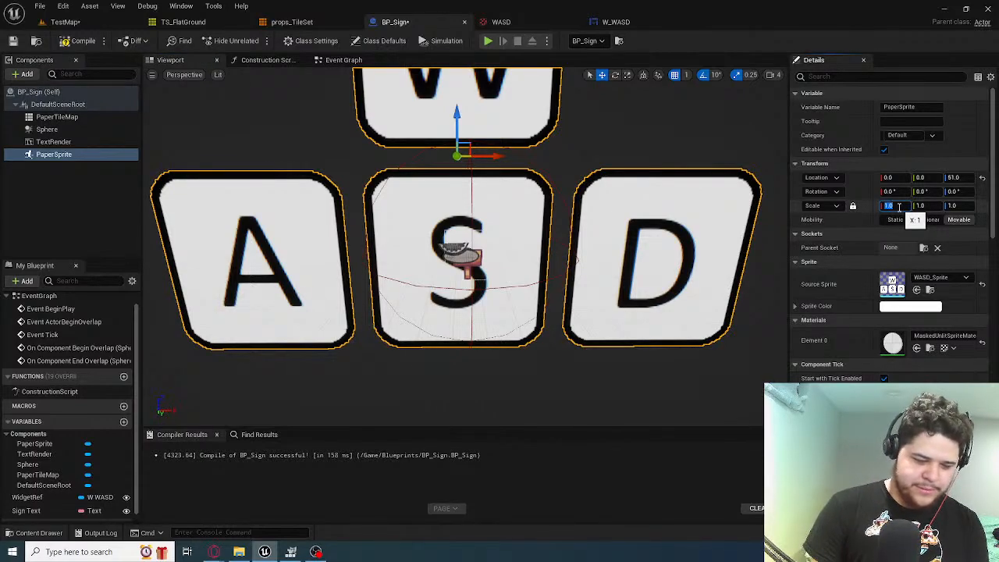
pyautogui.write('0.8')
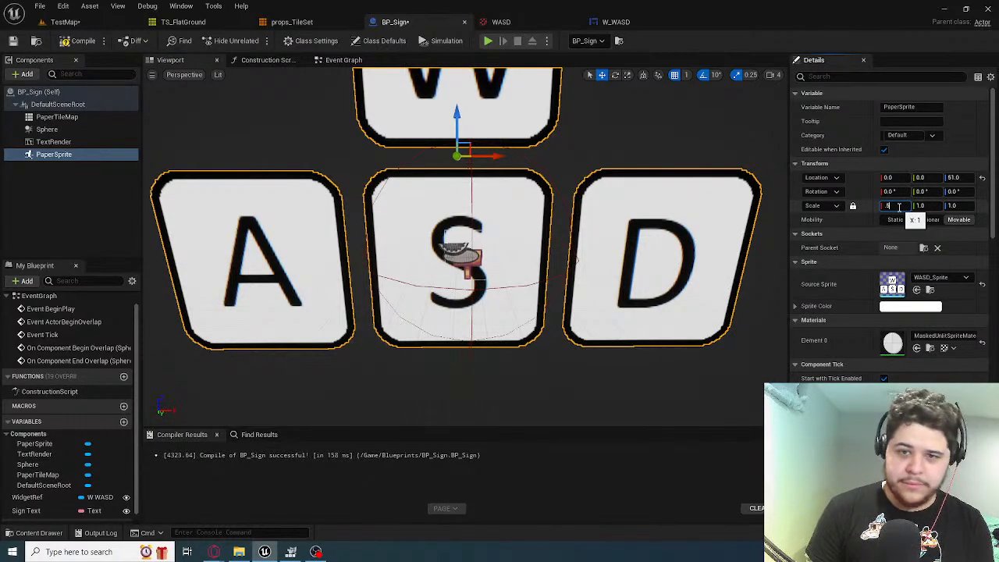
pyautogui.write('5')
pyautogui.press('Return')
pyautogui.write('0.1')
pyautogui.press('Return')
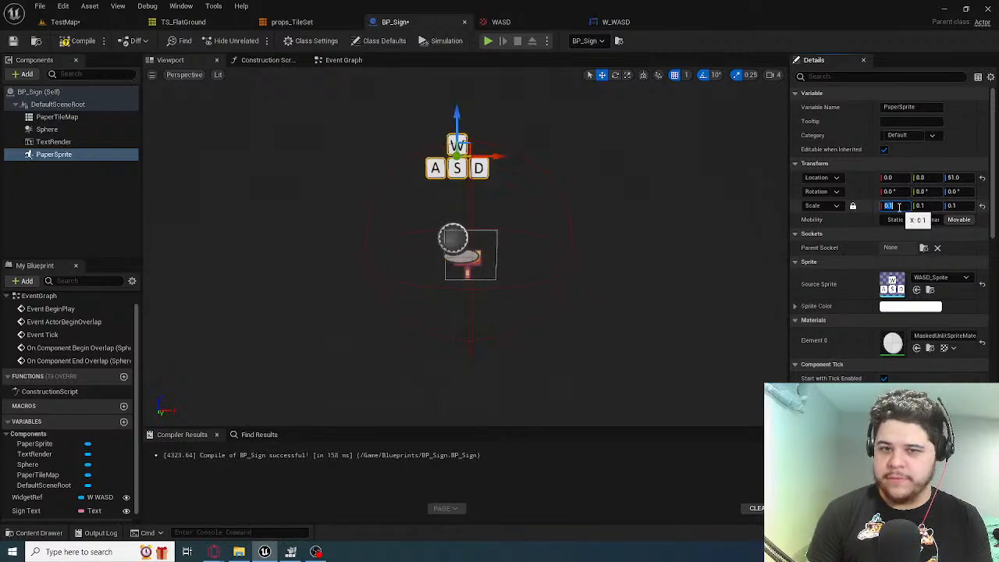
# Center the PaperSprite above the sign at location X 8, Z 73
pyautogui.moveTo(541, 180); pyautogui.dragTo(530, 158, button='right')
pyautogui.moveTo(459, 191); pyautogui.dragTo(461, 133)
pyautogui.moveTo(491, 169); pyautogui.dragTo(506, 169)
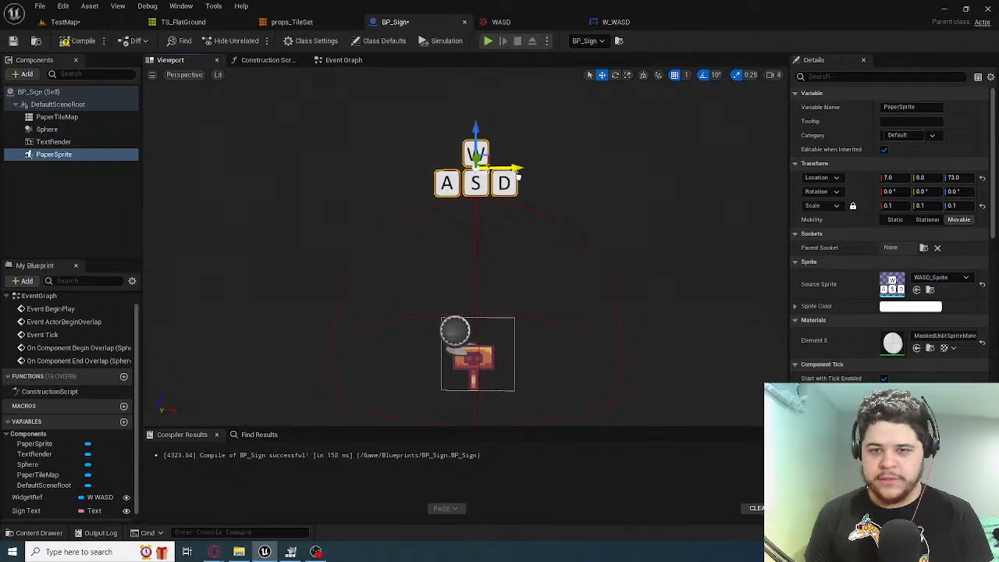
pyautogui.moveTo(517, 175); pyautogui.dragTo(528, 203, button='right')
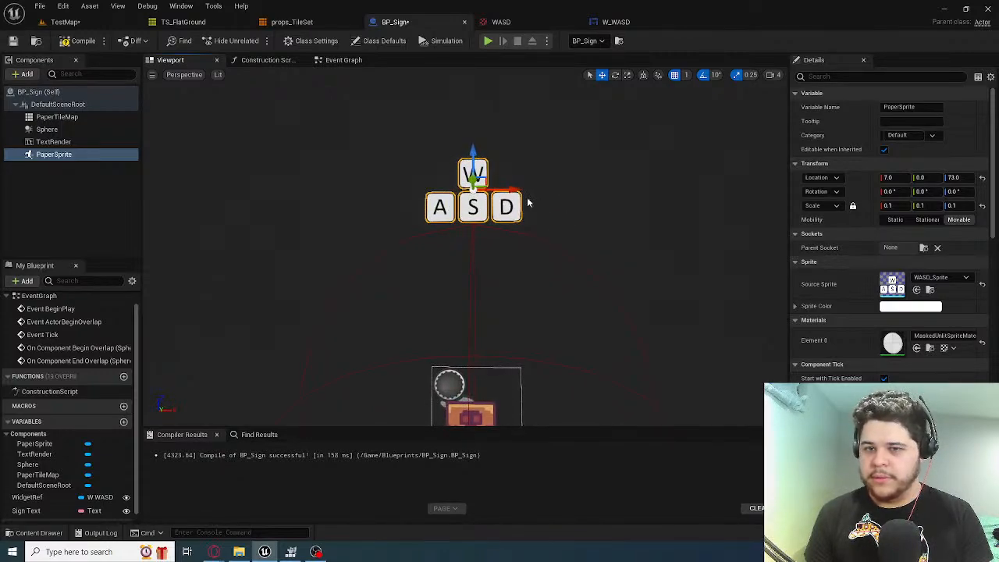
pyautogui.moveTo(509, 189); pyautogui.dragTo(513, 190)
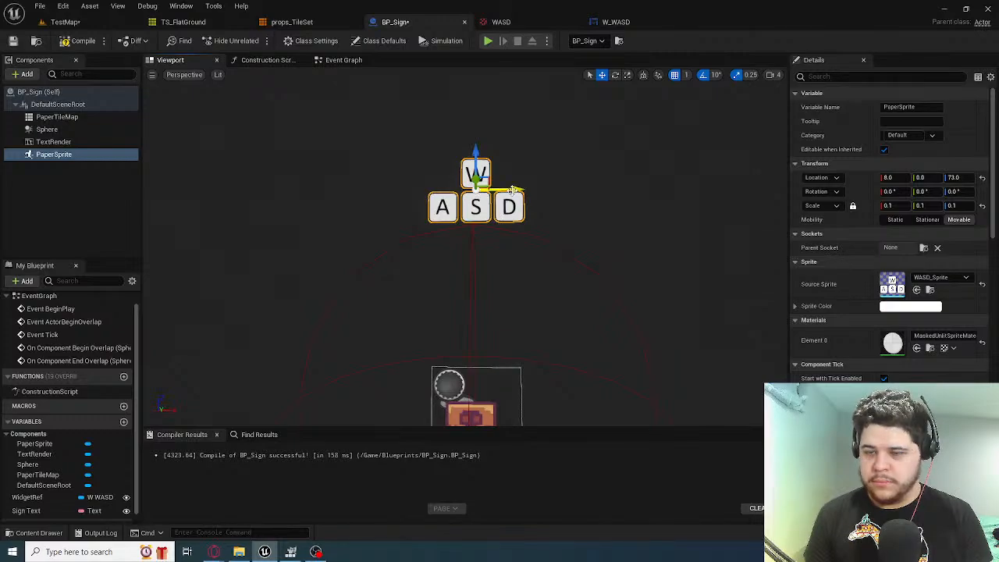
pyautogui.moveTo(512, 189); pyautogui.dragTo(502, 242, button='right')
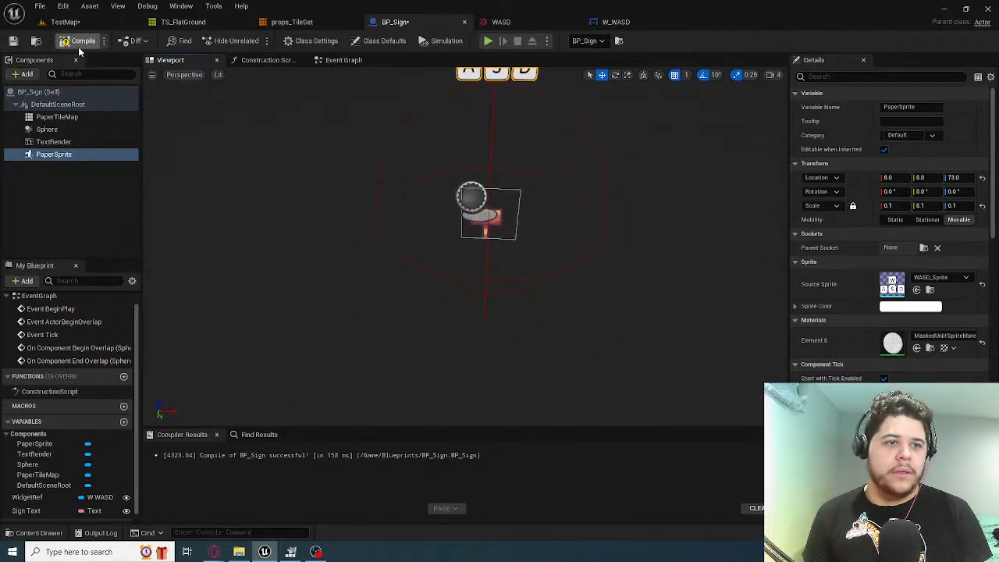
# Play TestMap and run and jump the fox around the sign to compare the WASD sprite with the screen widget
pyautogui.click(65, 22)
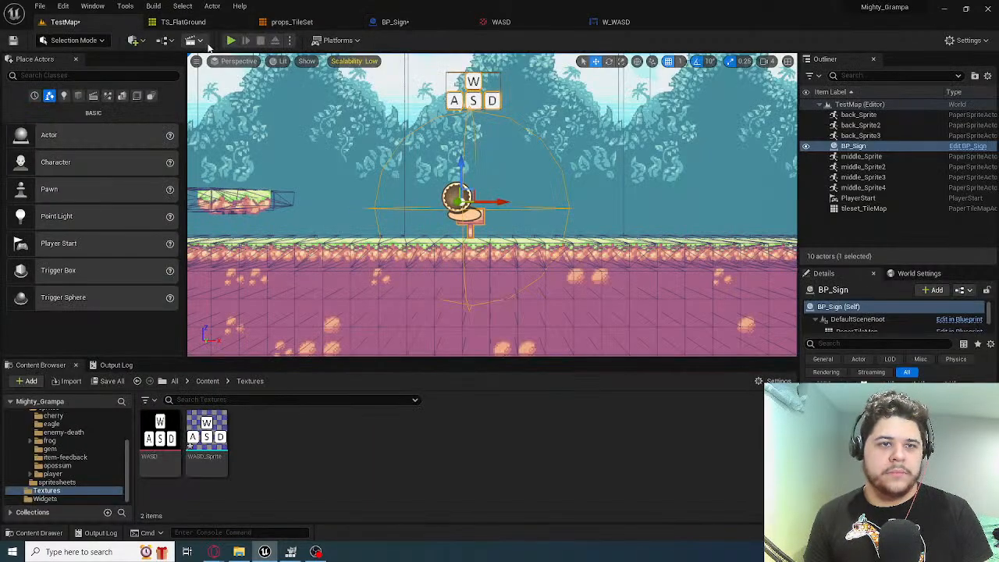
pyautogui.click(231, 39)
pyautogui.press('d')
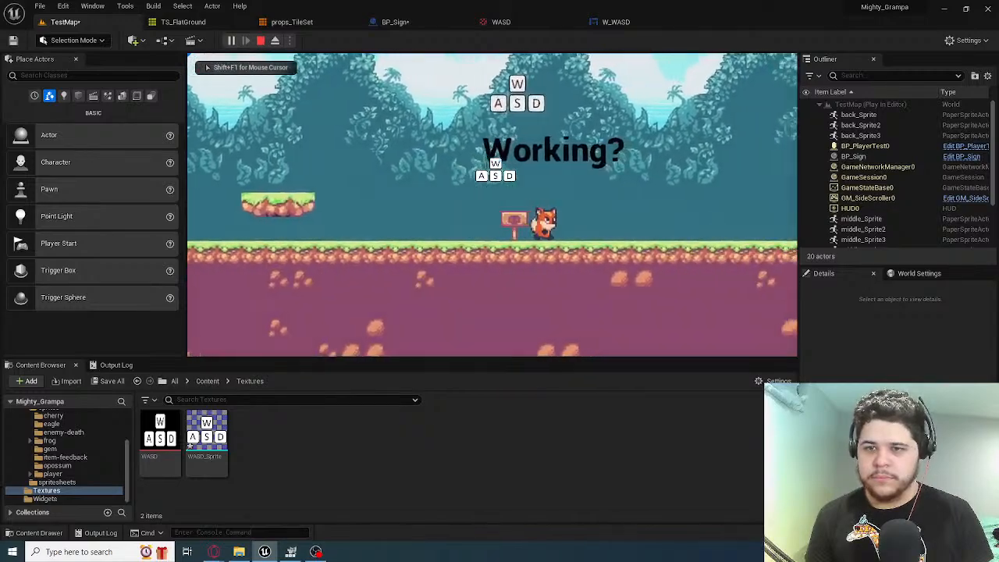
pyautogui.press('a')
pyautogui.press('space')
pyautogui.press('d')
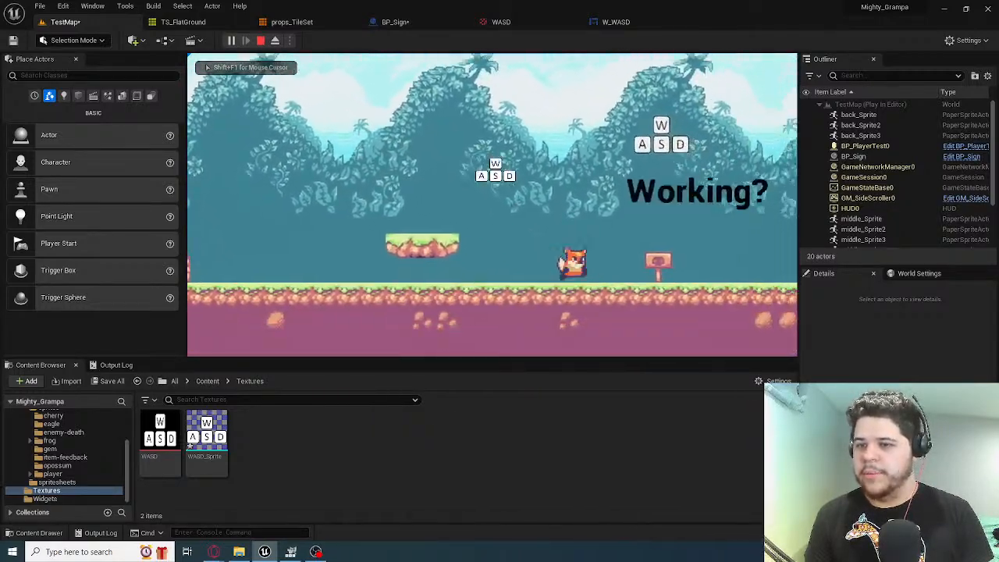
pyautogui.press('a')
pyautogui.press('space')
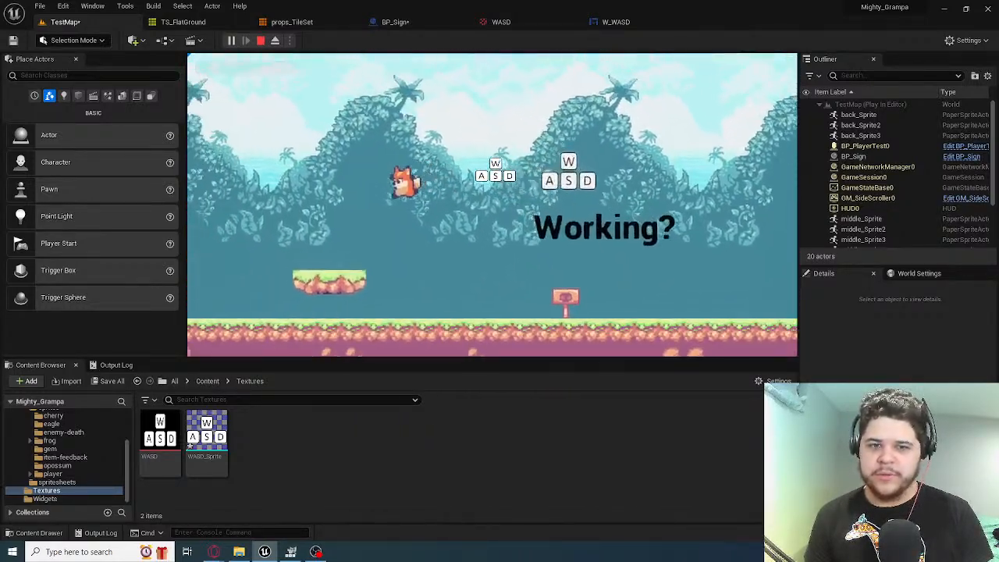
pyautogui.press('Escape')
# Close the W_WASD widget and WASD texture editors
pyautogui.click(616, 22)
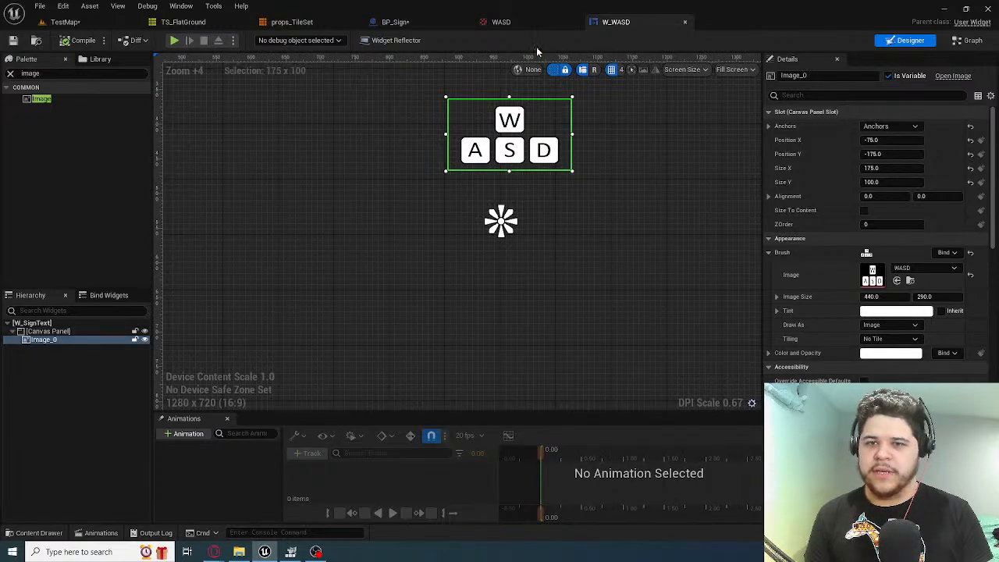
pyautogui.click(685, 22)
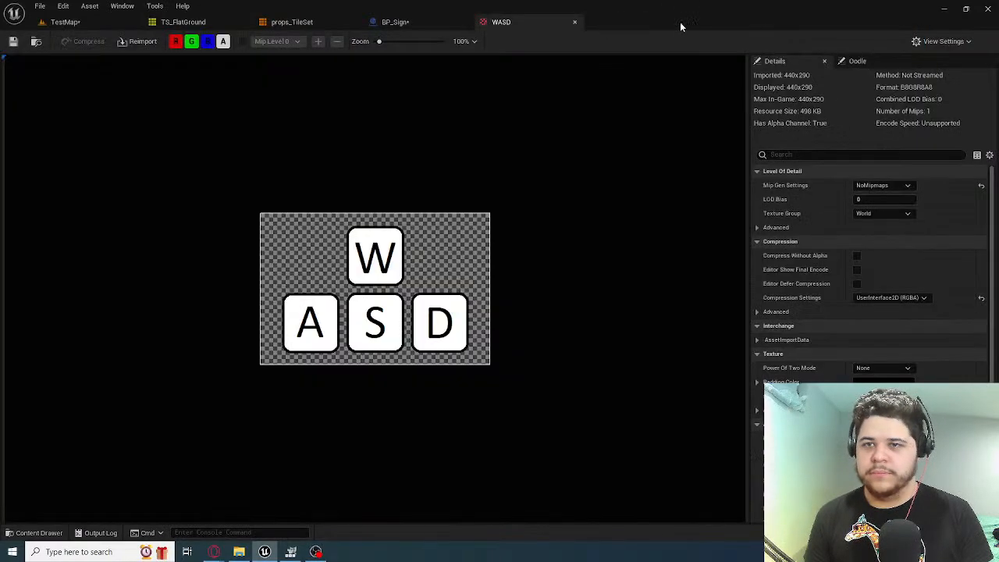
pyautogui.click(576, 22)
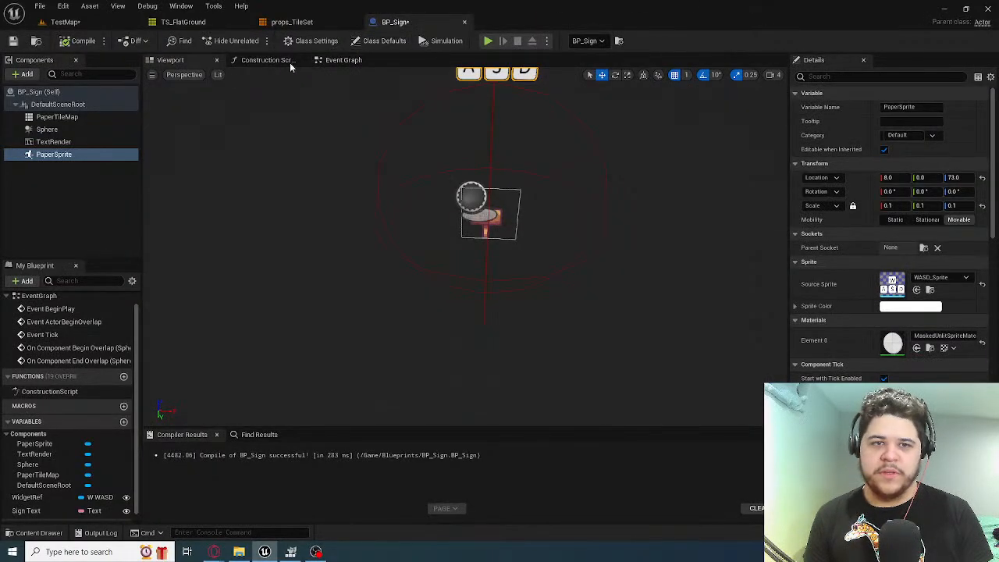
# Review the overlap, visibility and widget nodes in BP_Sign's event graph, and inspect the placed sign with its WASD sprite in TestMap
pyautogui.click(265, 60)
pyautogui.click(364, 62)
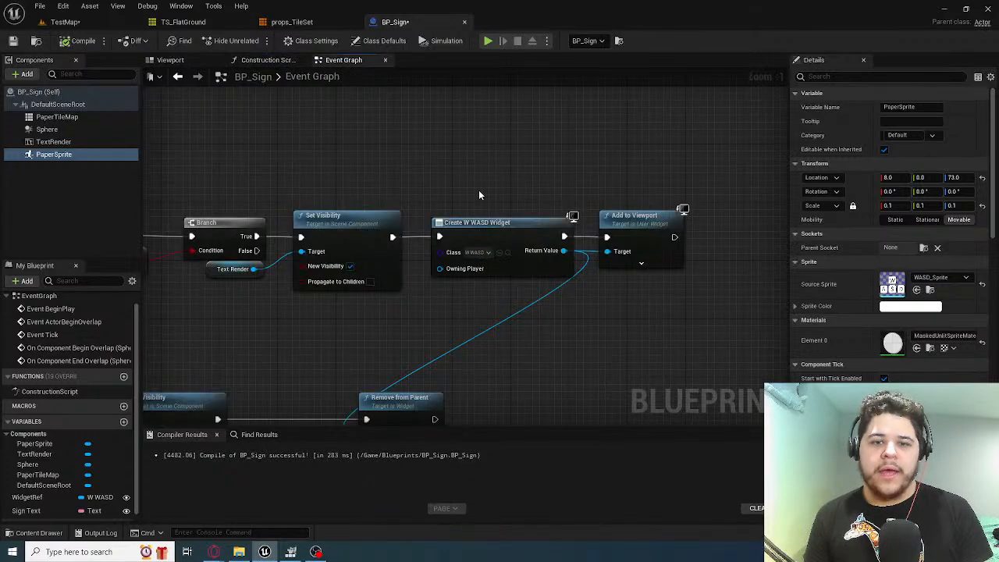
pyautogui.moveTo(342, 160); pyautogui.dragTo(602, 175, button='right')
pyautogui.moveTo(431, 190); pyautogui.dragTo(471, 150, button='right')
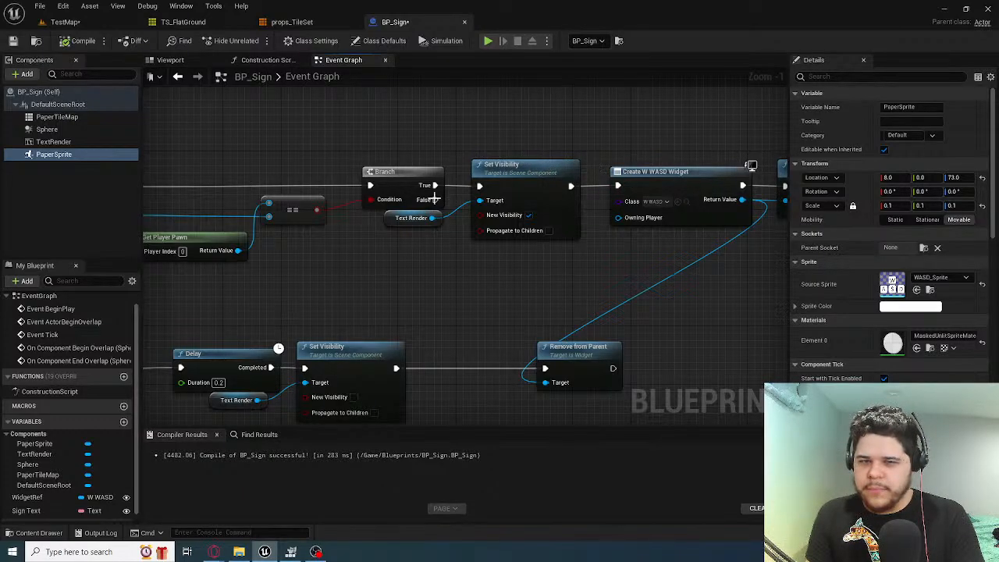
pyautogui.moveTo(254, 140); pyautogui.dragTo(547, 313, button='right')
pyautogui.scroll(-2, 556, 287)
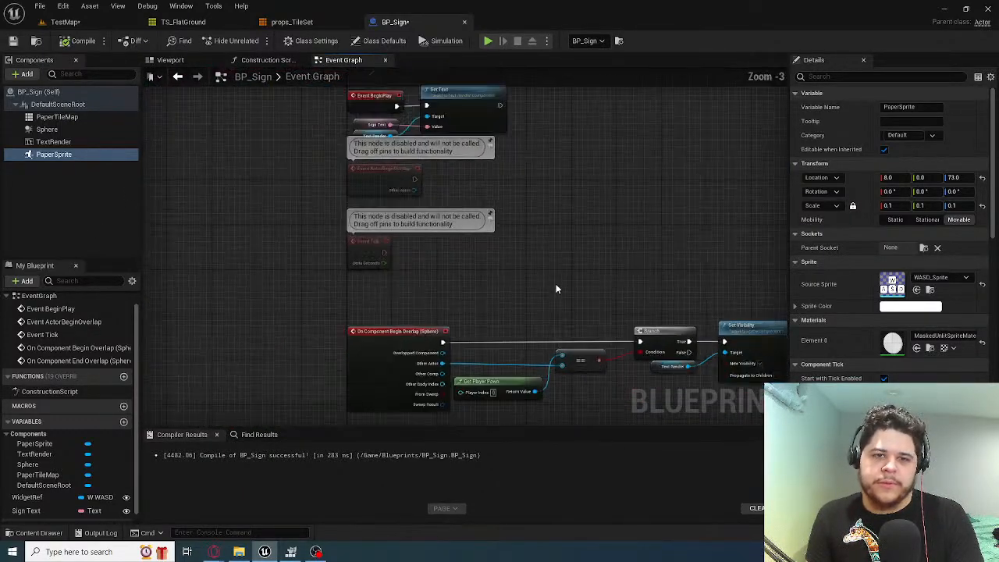
pyautogui.scroll(2, 559, 264)
pyautogui.scroll(-4, 559, 264)
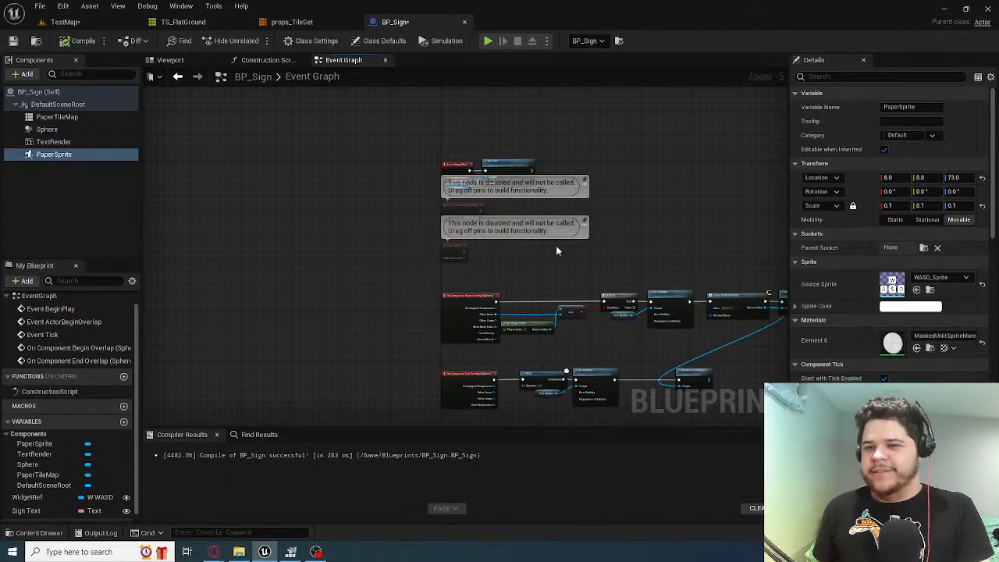
pyautogui.click(69, 22)
pyautogui.moveTo(500, 218); pyautogui.dragTo(468, 211, button='right')
pyautogui.moveTo(385, 206)
pyautogui.mouseDown(button='right')
pyautogui.moveTo(355, 205)
pyautogui.moveTo(385, 206)
pyautogui.mouseUp(button='right')
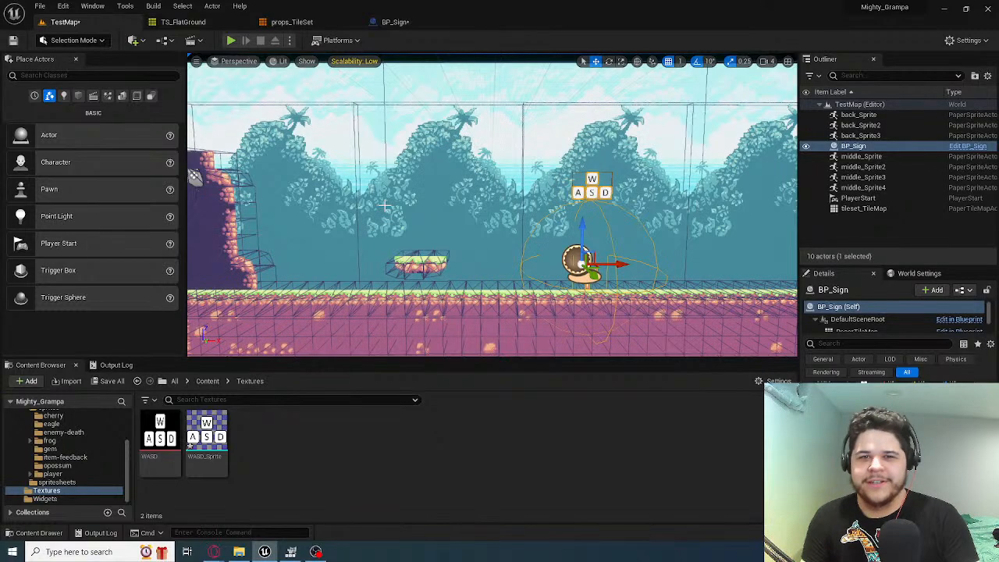
# Delete the Create W WASD Widget node from the begin-overlap chain in BP_Sign's event graph
pyautogui.click(395, 22)
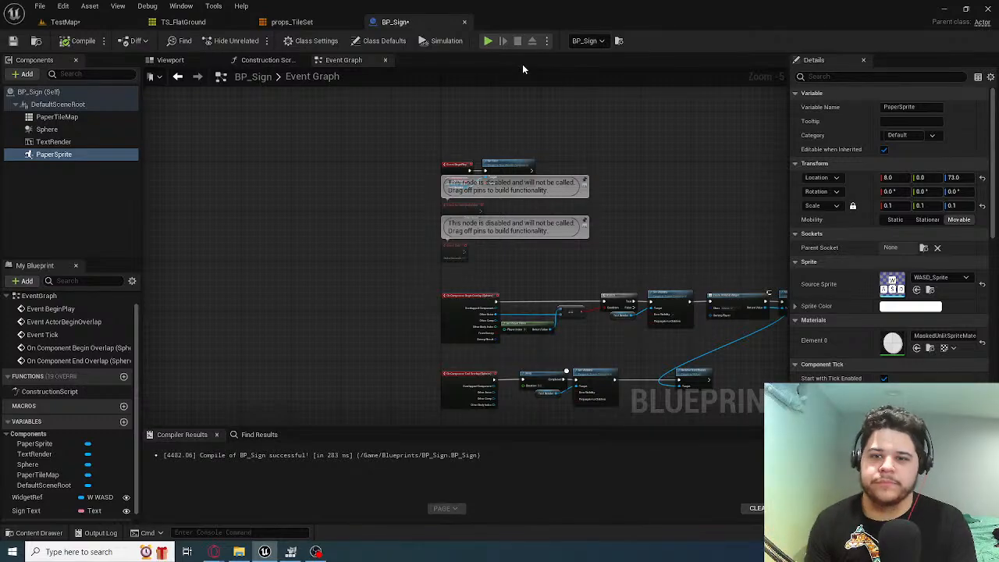
pyautogui.moveTo(604, 235); pyautogui.dragTo(385, 183, button='right')
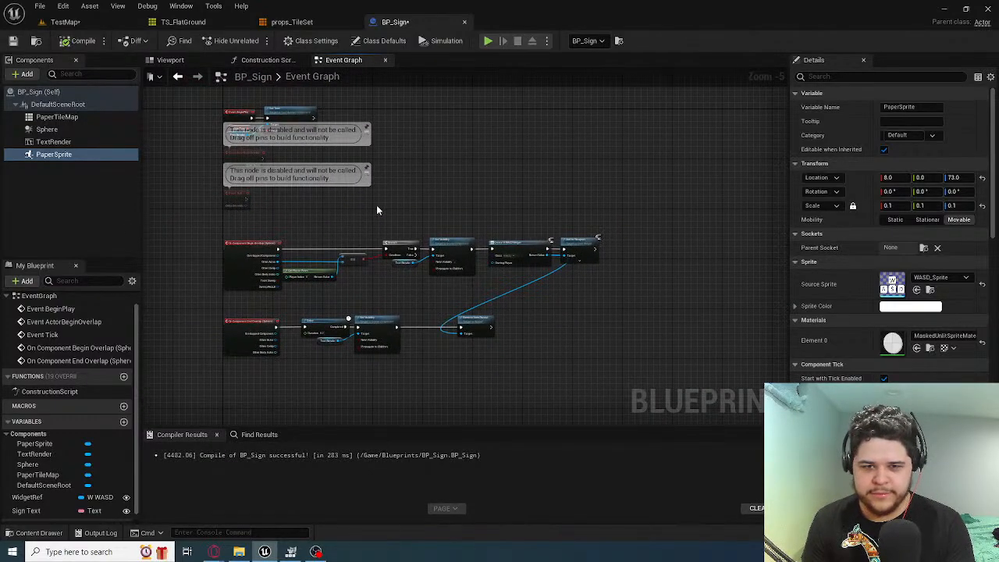
pyautogui.scroll(5, 377, 209)
pyautogui.scroll(-2, 371, 153)
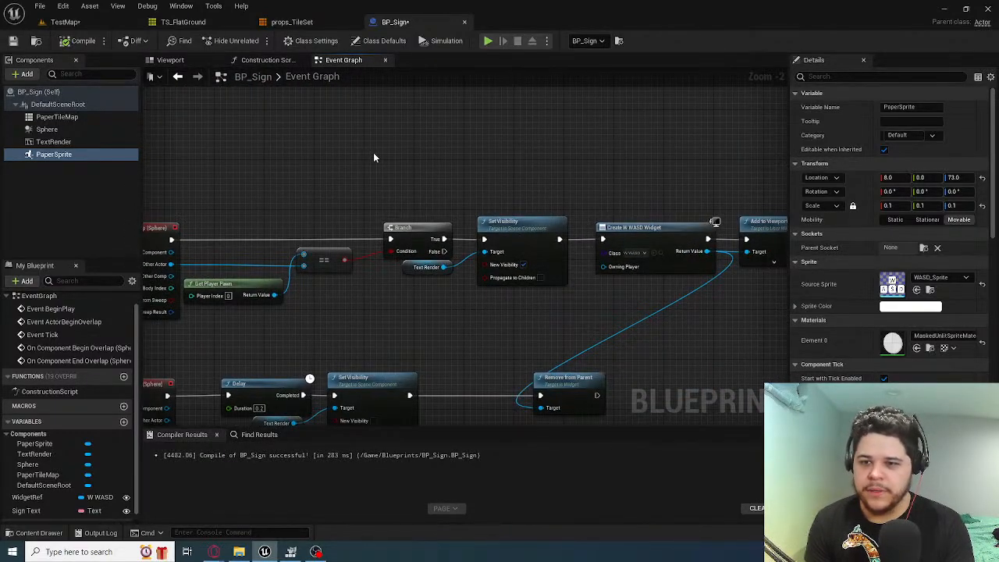
pyautogui.moveTo(571, 160); pyautogui.dragTo(439, 162, button='right')
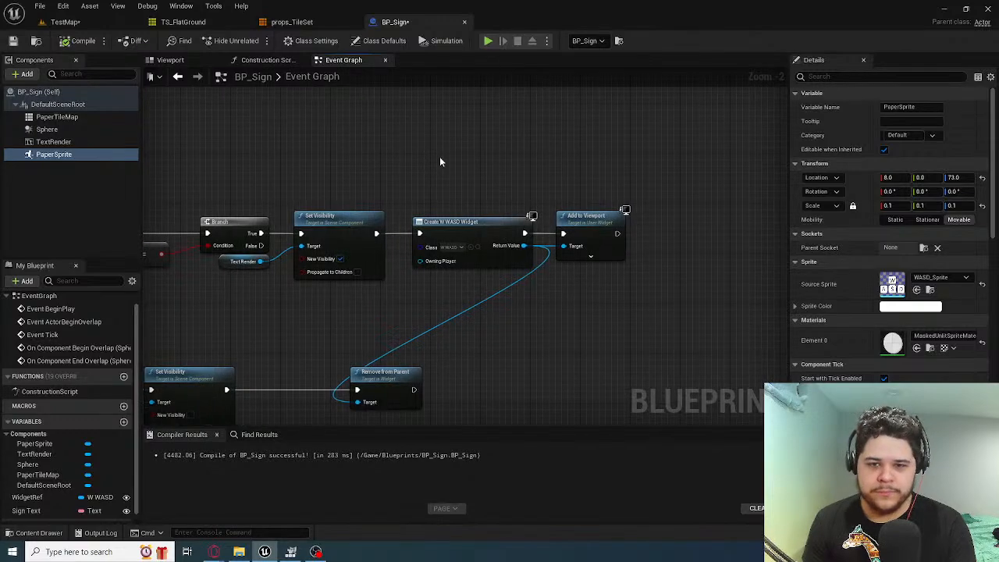
pyautogui.scroll(2, 464, 252)
pyautogui.moveTo(344, 183); pyautogui.dragTo(492, 167, button='right')
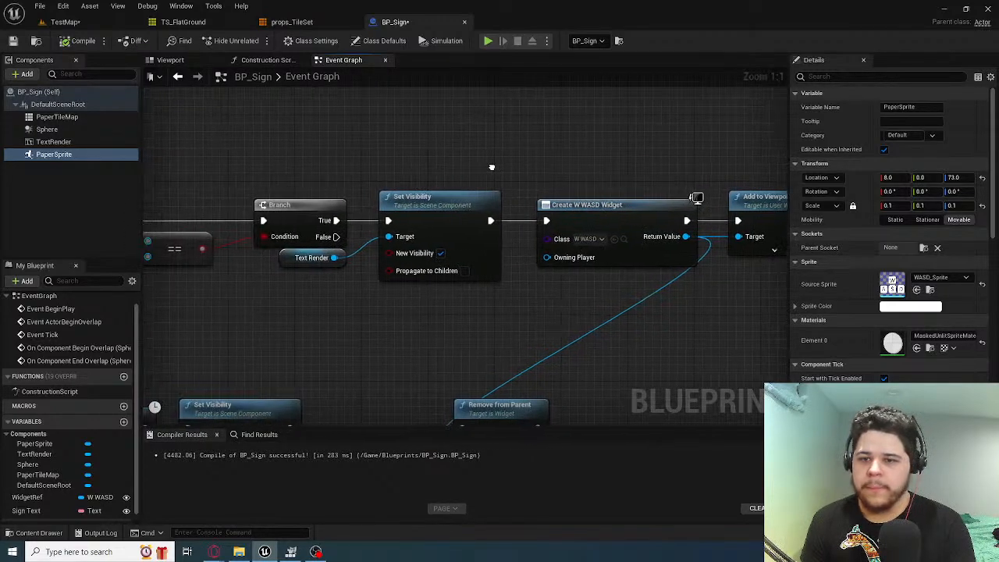
pyautogui.moveTo(570, 182); pyautogui.dragTo(510, 185, button='right')
pyautogui.click(584, 229)
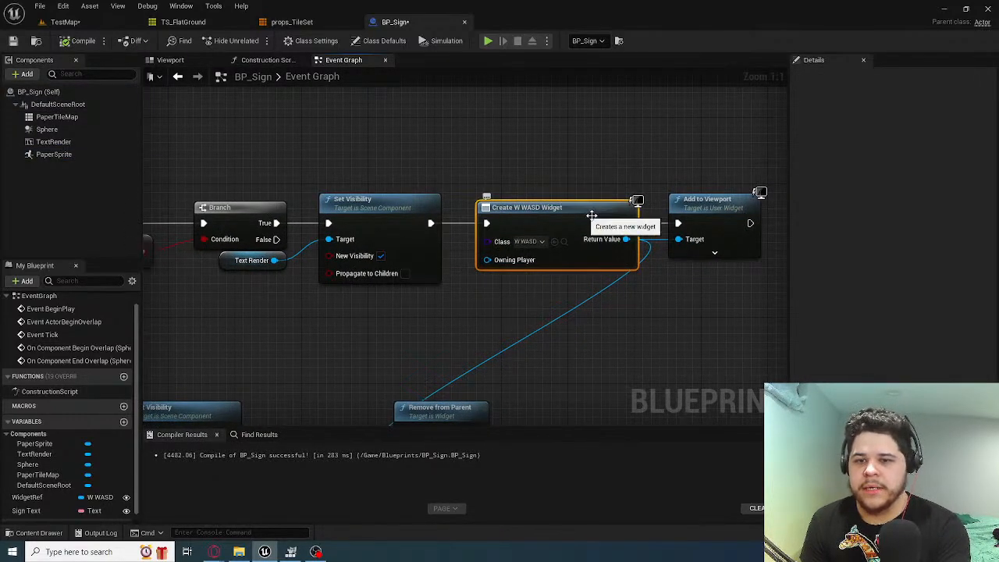
pyautogui.scroll(-5, 454, 181)
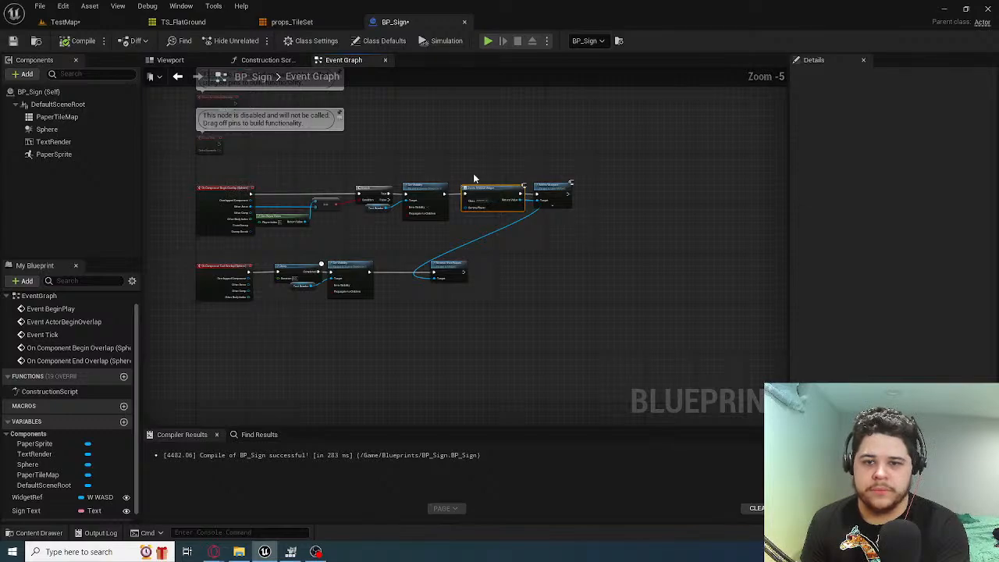
pyautogui.press('Delete')
# Delete the Add to Viewport node from the begin-overlap chain and the Remove from Parent node from the end-overlap chain
pyautogui.scroll(4, 474, 178)
pyautogui.click(645, 212)
pyautogui.press('Delete')
pyautogui.moveTo(537, 266); pyautogui.dragTo(684, 168, button='right')
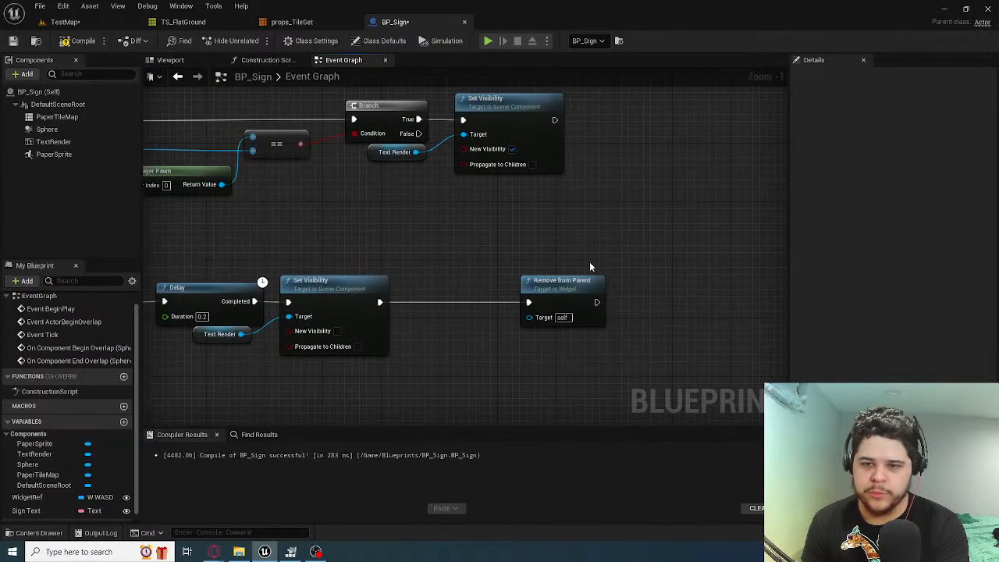
pyautogui.click(580, 281)
pyautogui.press('Delete')
pyautogui.scroll(-3, 503, 238)
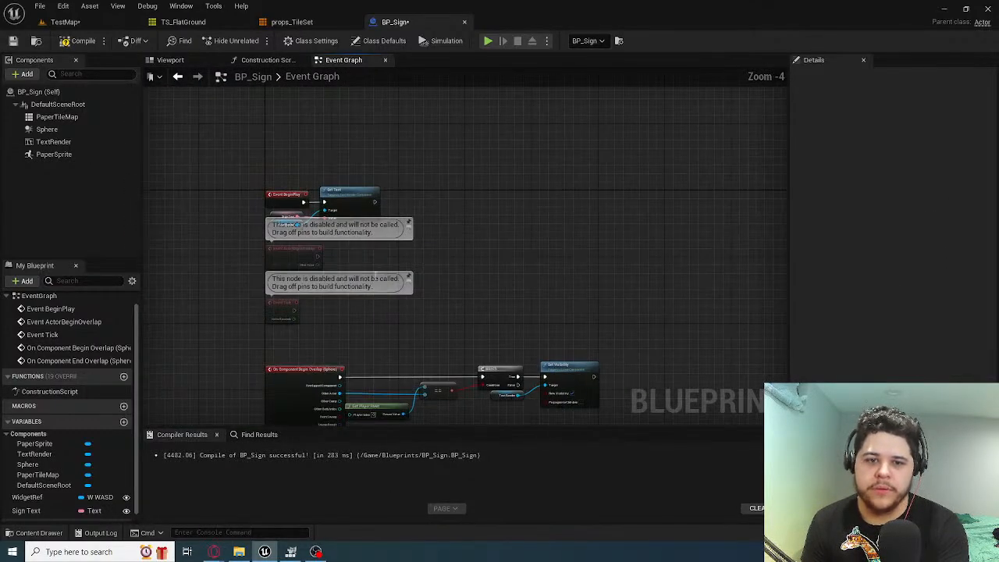
pyautogui.scroll(1, 513, 338)
pyautogui.moveTo(514, 306); pyautogui.dragTo(468, 126, button='right')
pyautogui.moveTo(471, 209); pyautogui.dragTo(530, 179, button='right')
pyautogui.moveTo(466, 333); pyautogui.dragTo(382, 338, button='right')
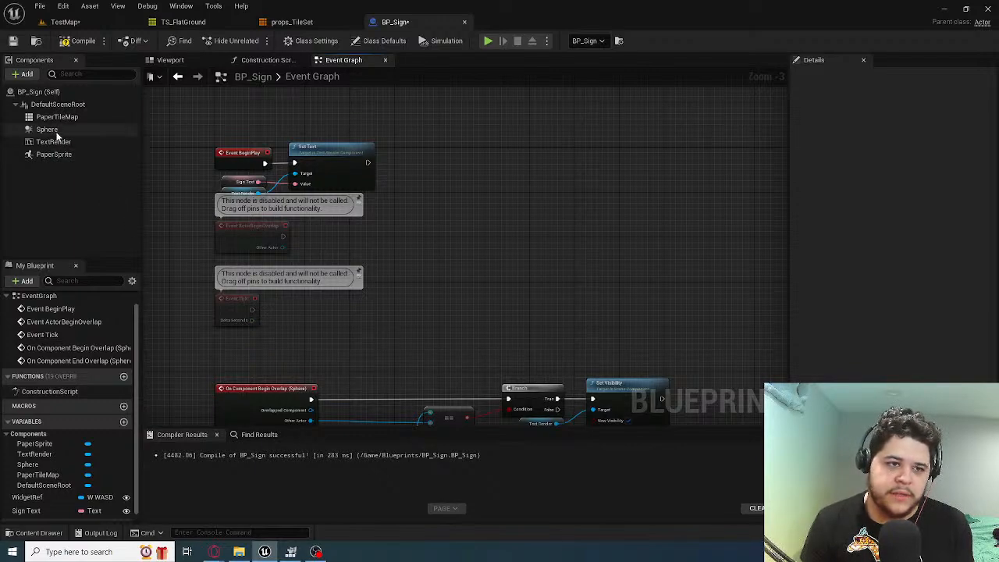
pyautogui.moveTo(458, 296); pyautogui.dragTo(316, 141, button='right')
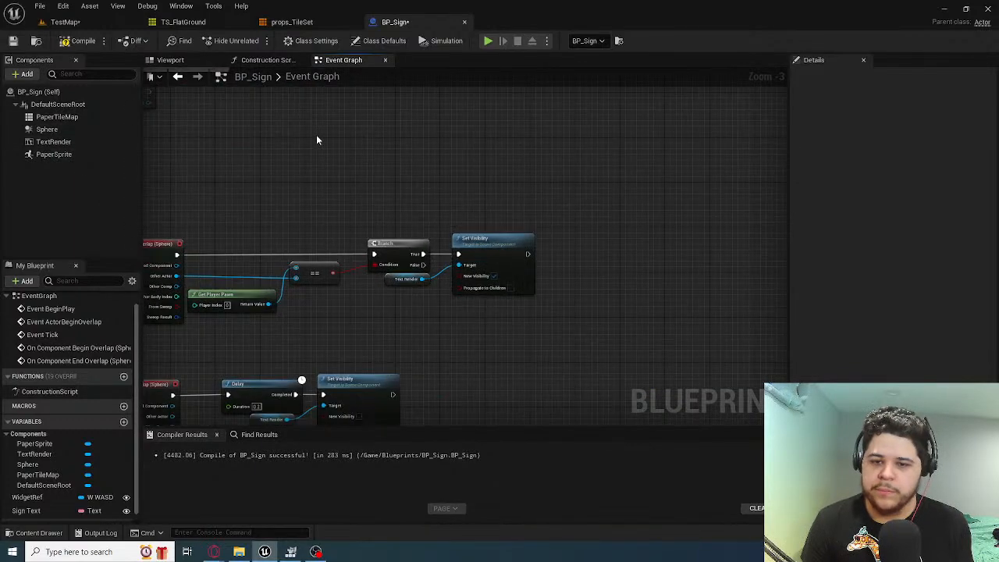
# Rename the PaperTileMap component to Sign and the PaperSprite component to WASD
pyautogui.click(70, 117)
pyautogui.click(67, 153)
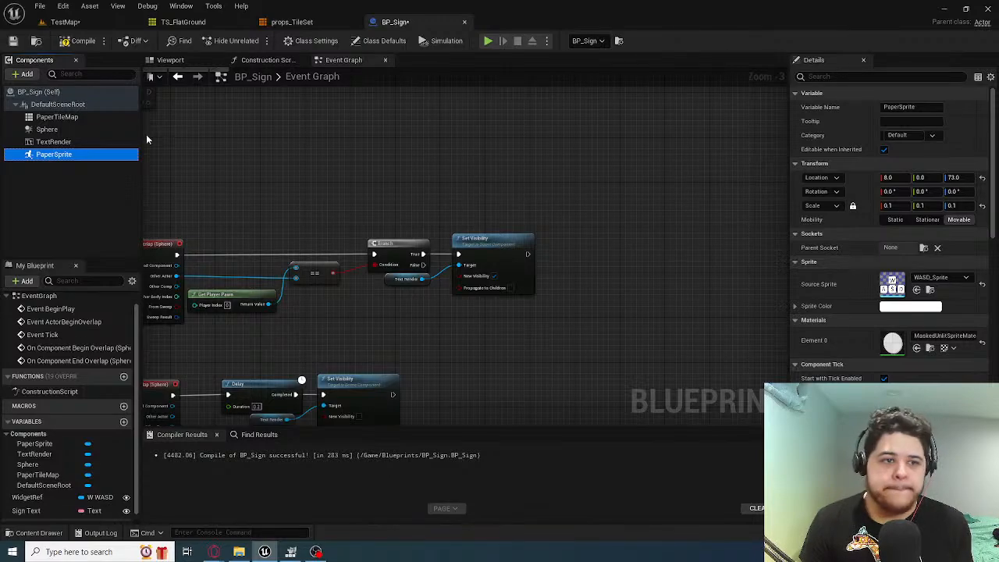
pyautogui.click(70, 117)
pyautogui.click(918, 107)
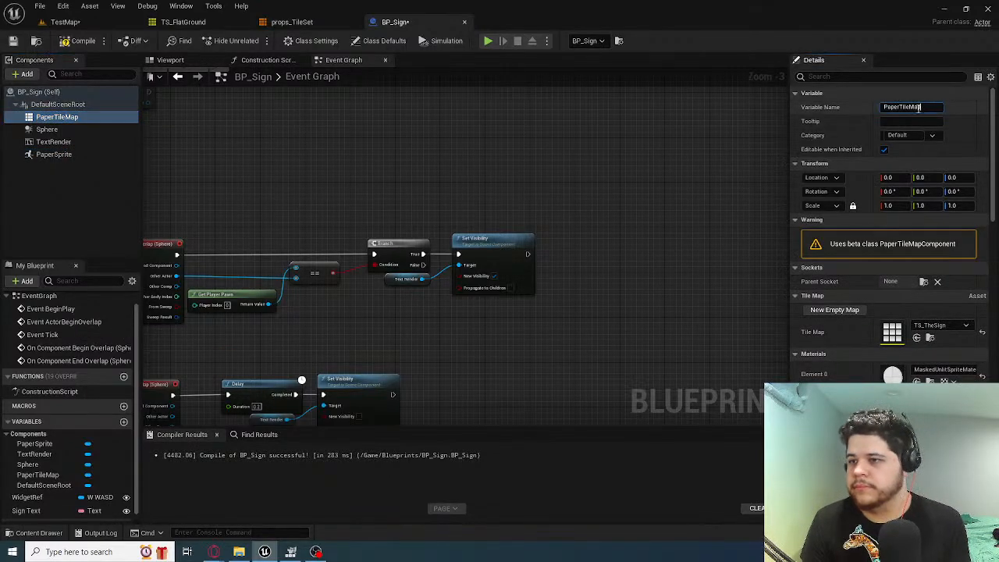
pyautogui.write('Sign')
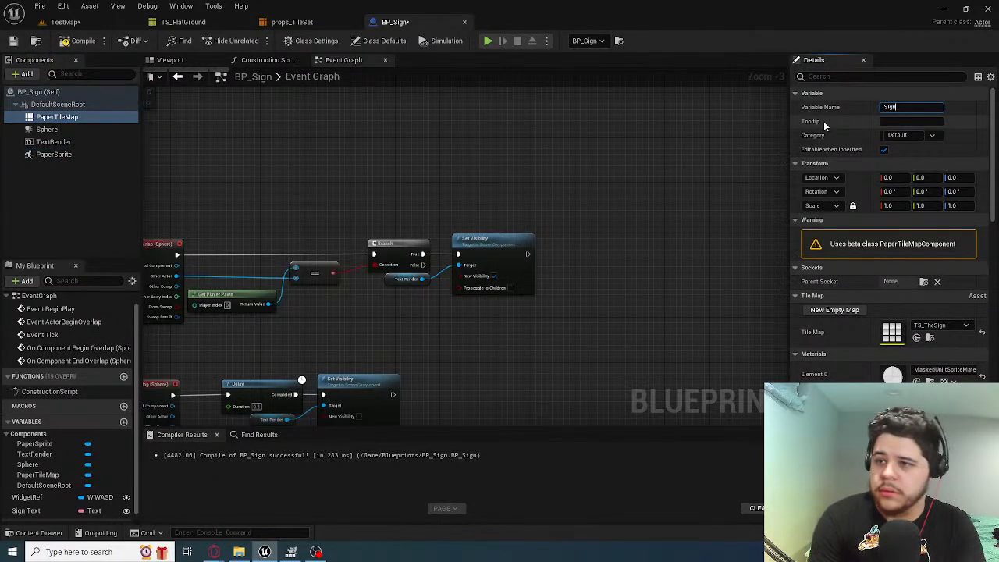
pyautogui.press('Return')
pyautogui.click(35, 154)
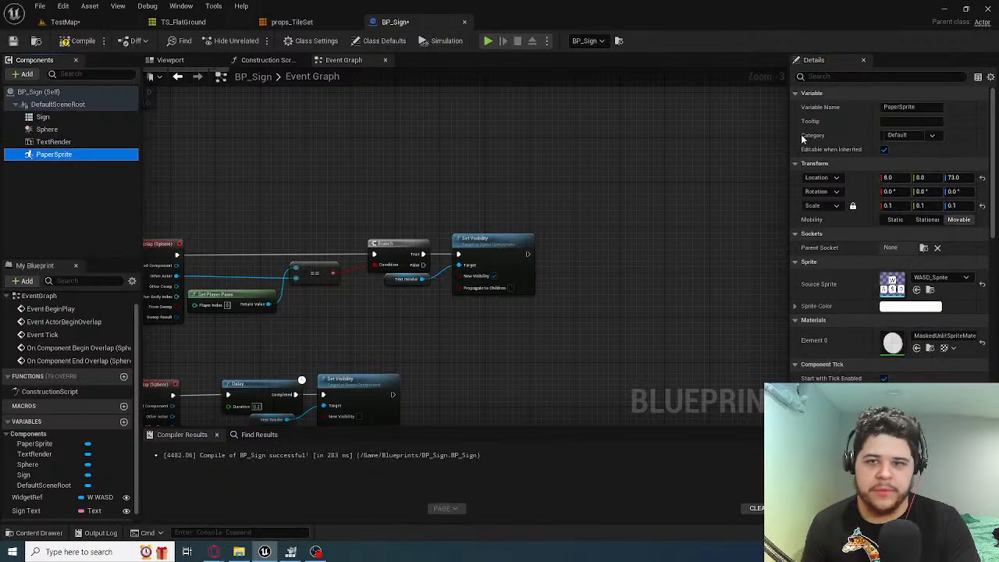
pyautogui.click(939, 109)
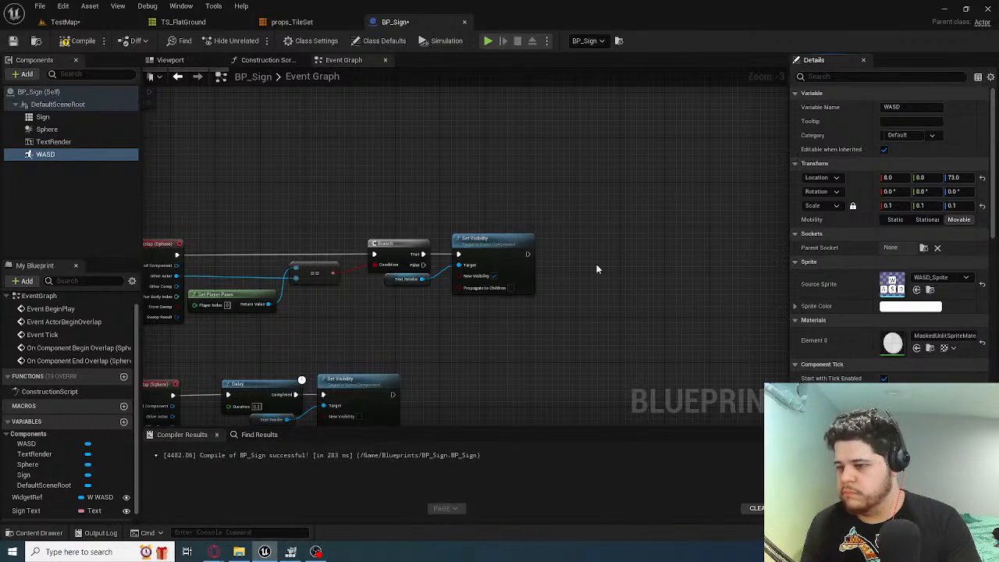
# Turn off the WASD component's Visible setting and compile the BP_Sign blueprint
pyautogui.scroll(-4, 865, 201)
pyautogui.scroll(2, 865, 200)
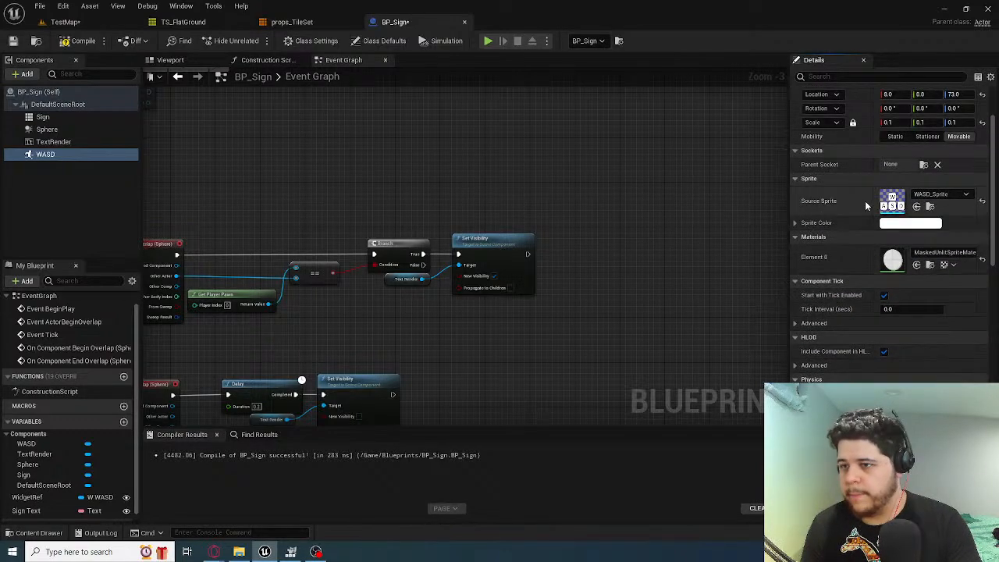
pyautogui.click(867, 76)
pyautogui.write('vis')
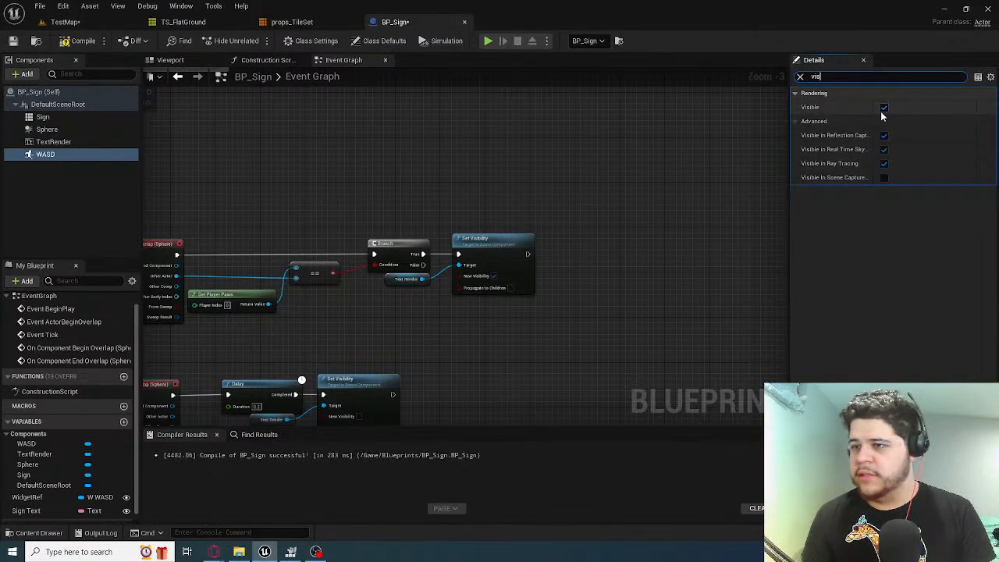
pyautogui.click(884, 109)
pyautogui.click(78, 46)
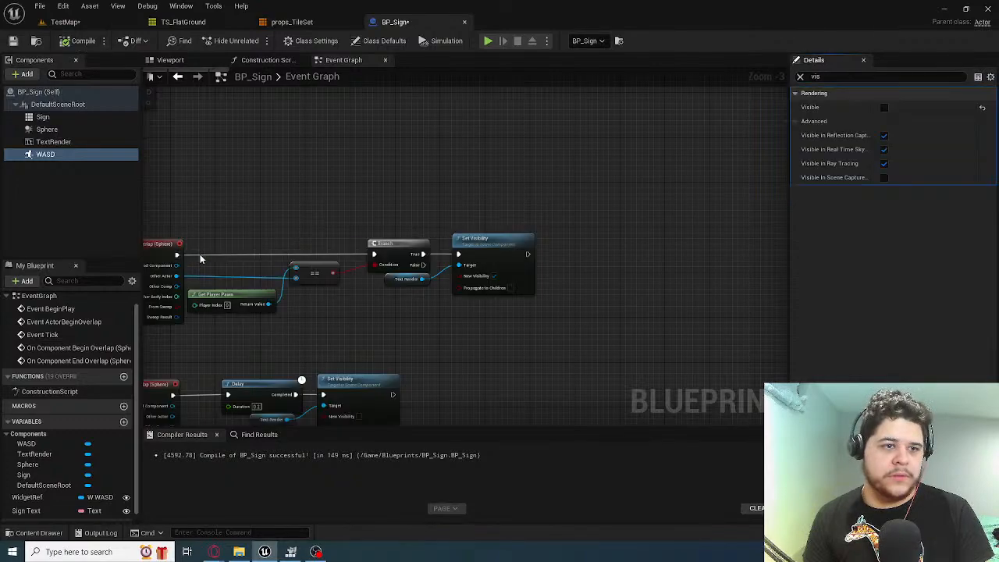
# Add a Set Visibility node for WASD with New Visibility enabled, running after the Text Render Set Visibility in the begin-overlap chain
pyautogui.scroll(2, 292, 207)
pyautogui.moveTo(60, 162); pyautogui.dragTo(625, 190)
pyautogui.write('set vis')
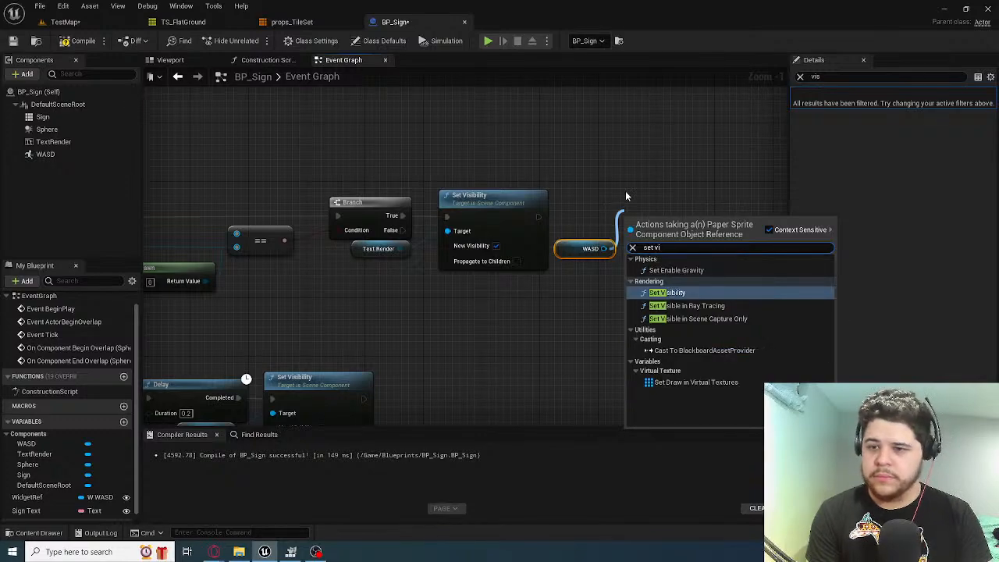
pyautogui.press('Return')
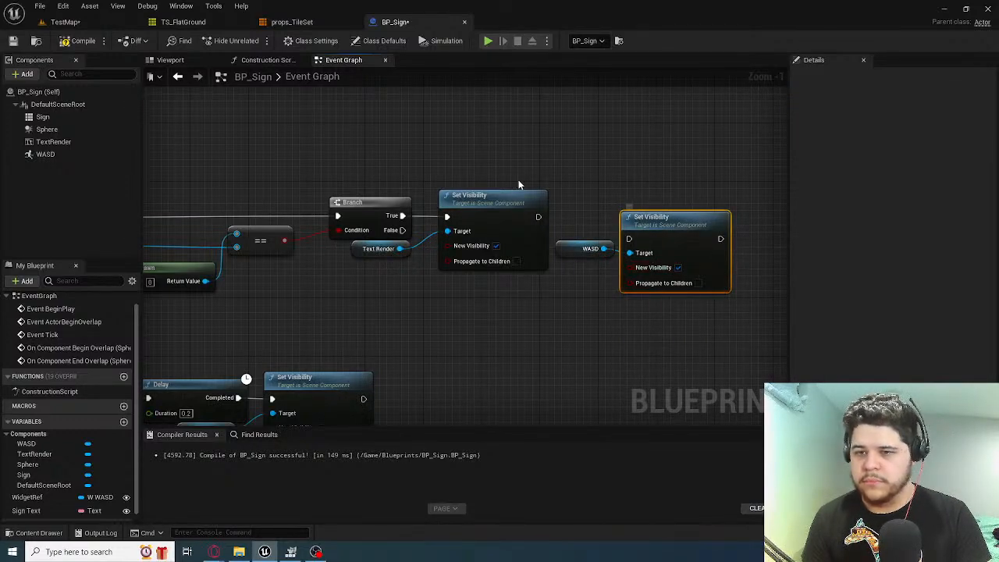
pyautogui.moveTo(539, 217); pyautogui.dragTo(659, 208)
pyautogui.click(548, 343)
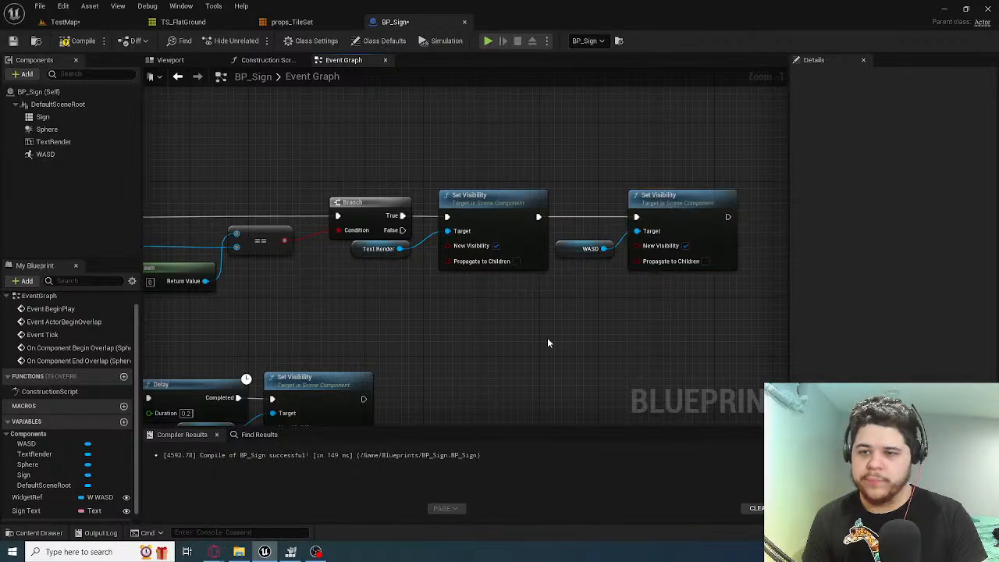
# Copy the WASD Set Visibility nodes to the end of the end-overlap chain, connect them, and disable New Visibility on the copy
pyautogui.moveTo(548, 343); pyautogui.dragTo(564, 253, button='right')
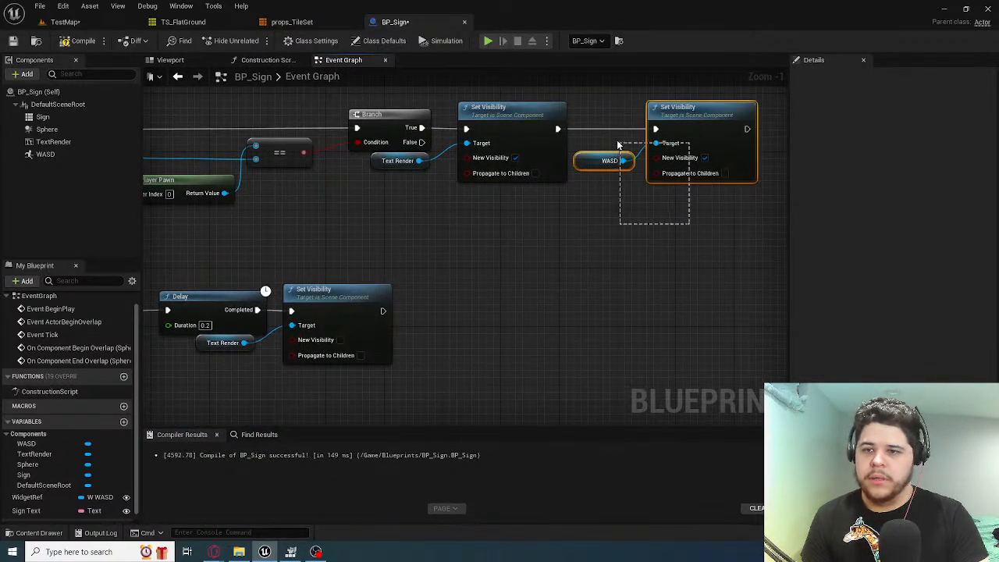
pyautogui.moveTo(617, 143); pyautogui.dragTo(617, 143)
pyautogui.hotkey('ctrl', 'c')
pyautogui.hotkey('ctrl', 'v')
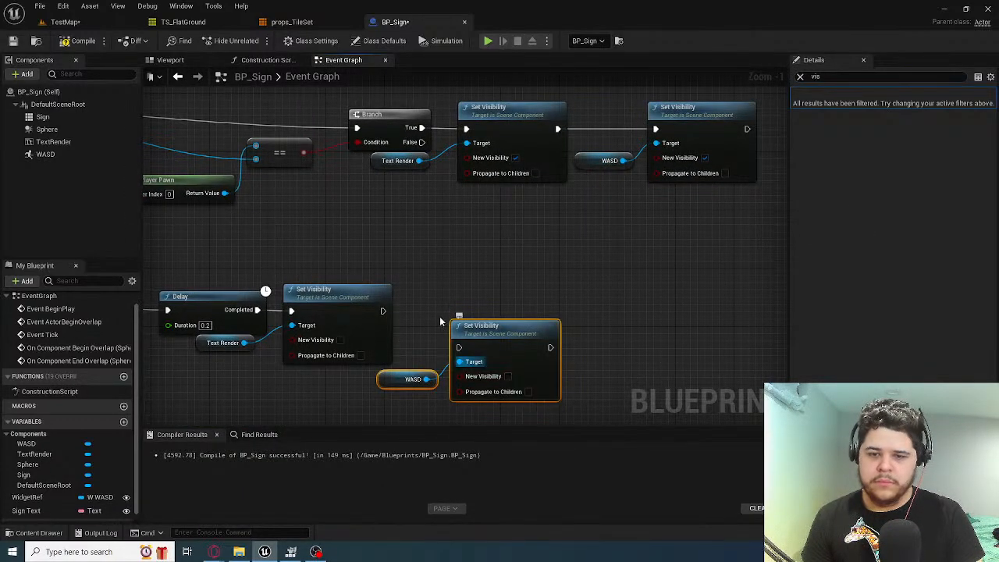
pyautogui.moveTo(382, 310); pyautogui.dragTo(520, 297)
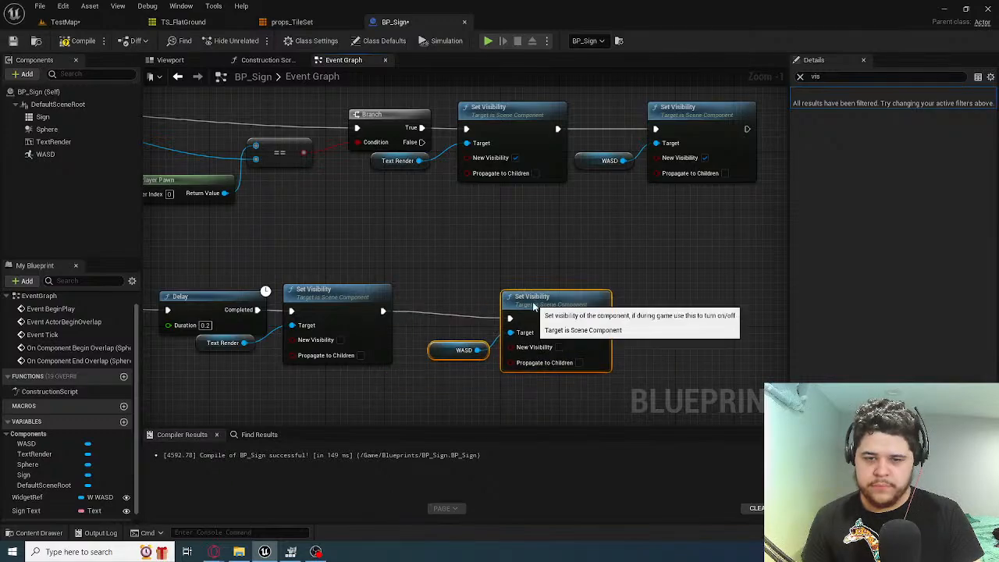
# Play TestMap and run and jump the fox in and out of the sign's range to test the WASD sprite's visibility
pyautogui.click(76, 24)
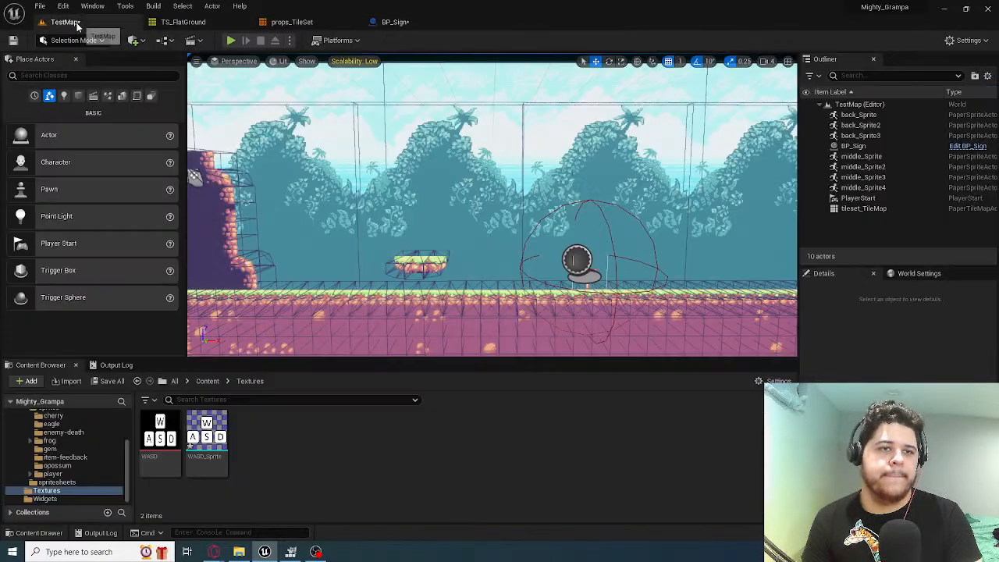
pyautogui.click(231, 40)
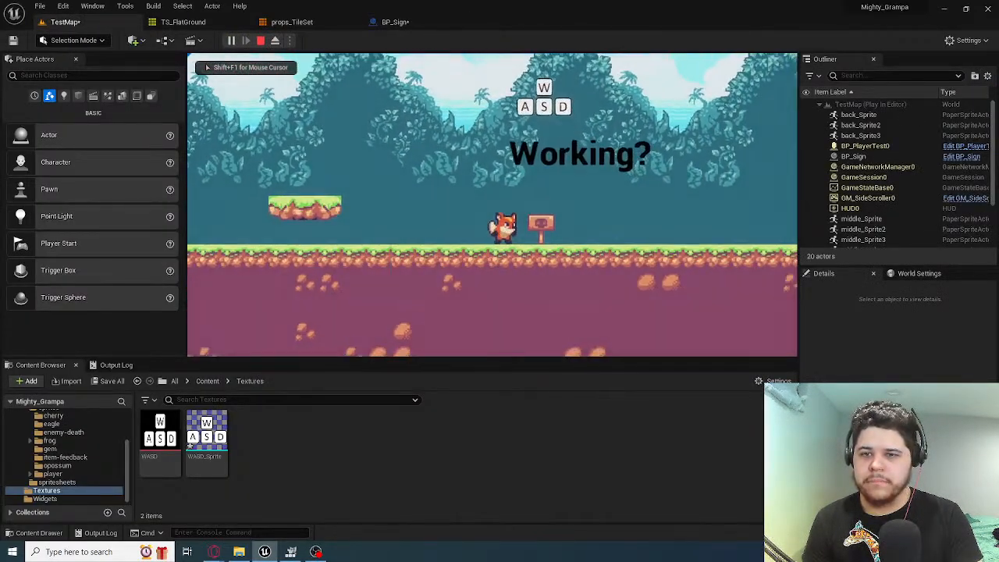
pyautogui.press('a')
pyautogui.press('space')
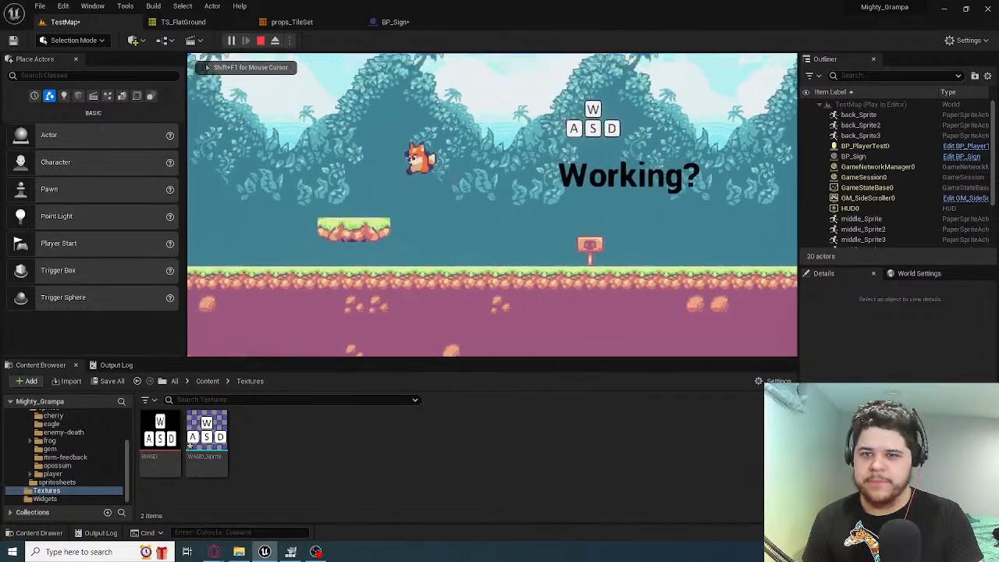
pyautogui.press('d')
pyautogui.press('space')
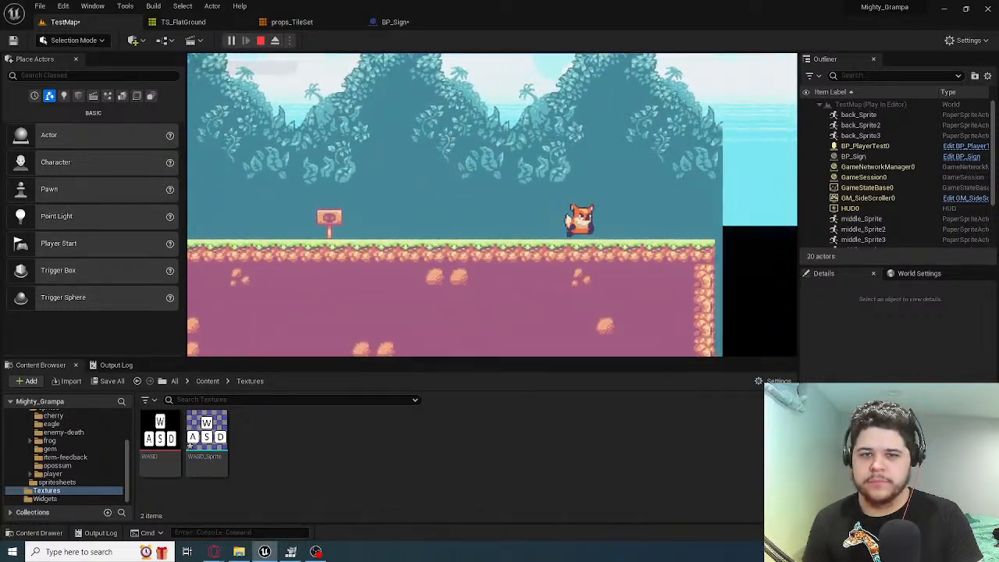
pyautogui.press('a')
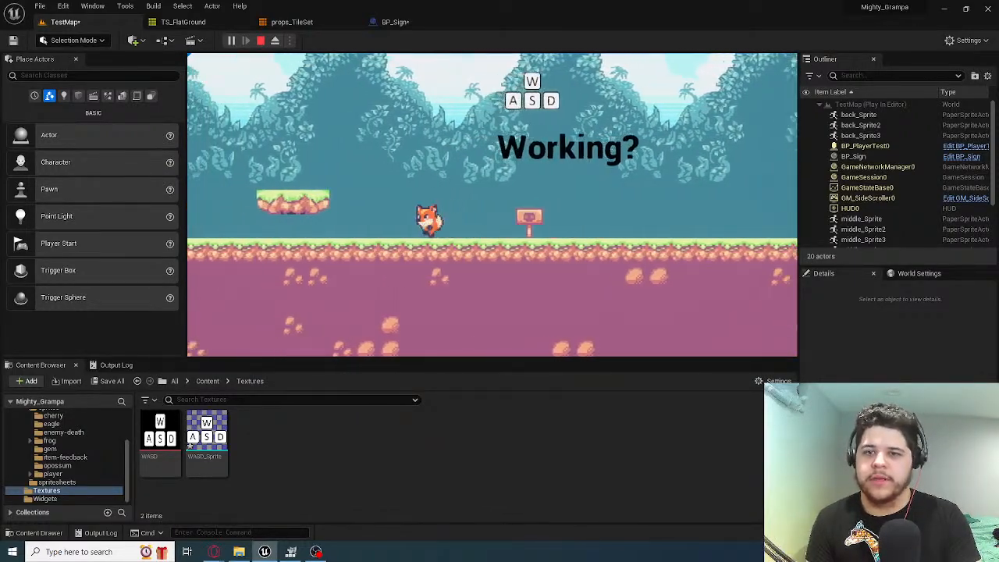
pyautogui.press('space')
pyautogui.press('d')
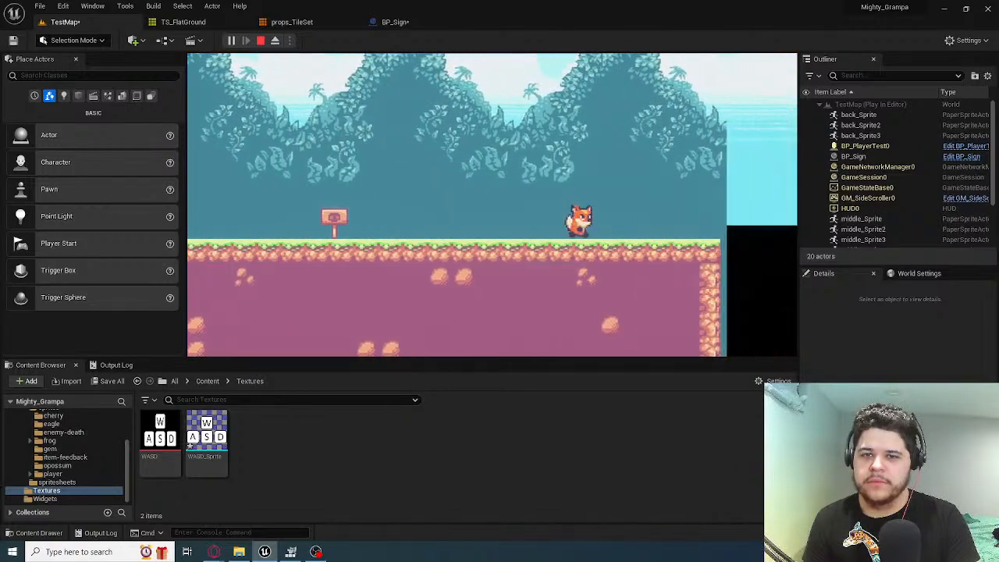
pyautogui.press('a')
pyautogui.press('space')
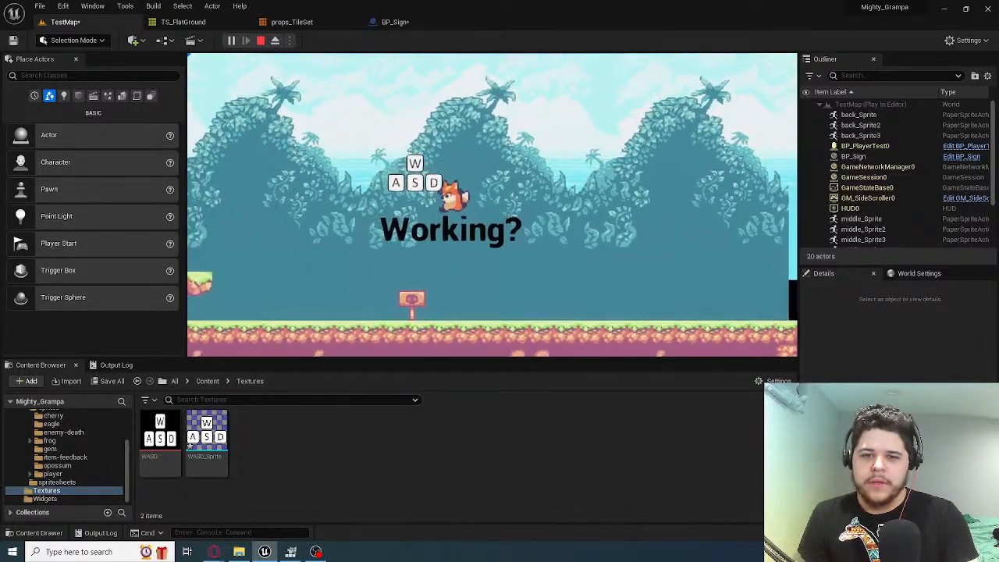
pyautogui.press('d')
pyautogui.press('space')
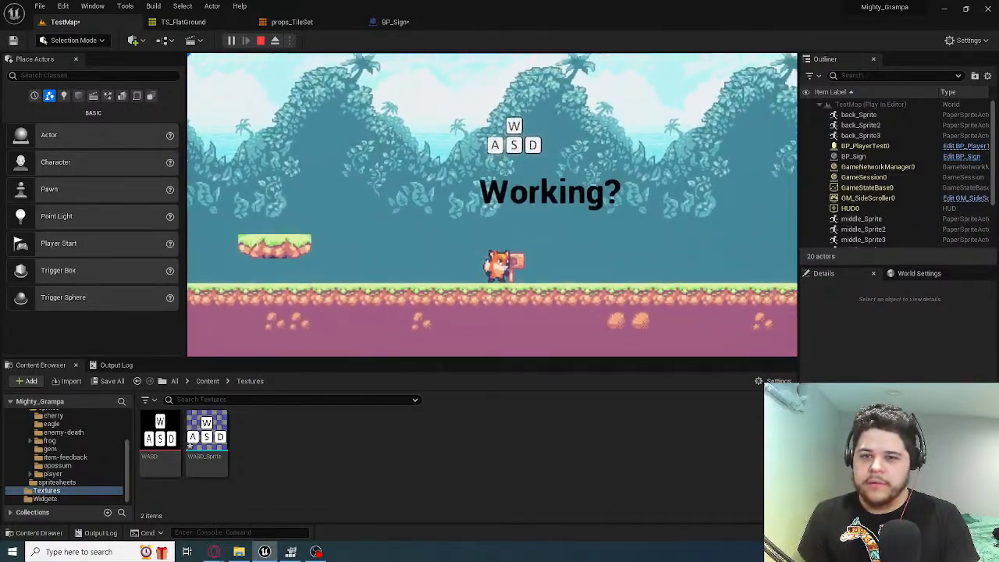
pyautogui.press('space')
pyautogui.press('d')
pyautogui.press('space')
pyautogui.press('a')
pyautogui.press('space')
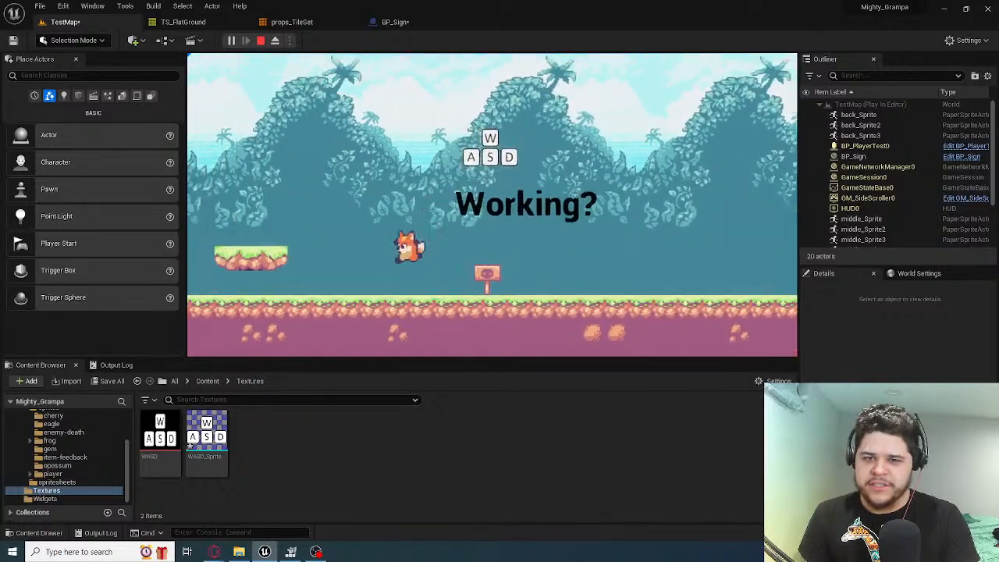
pyautogui.press('d')
pyautogui.press('space')
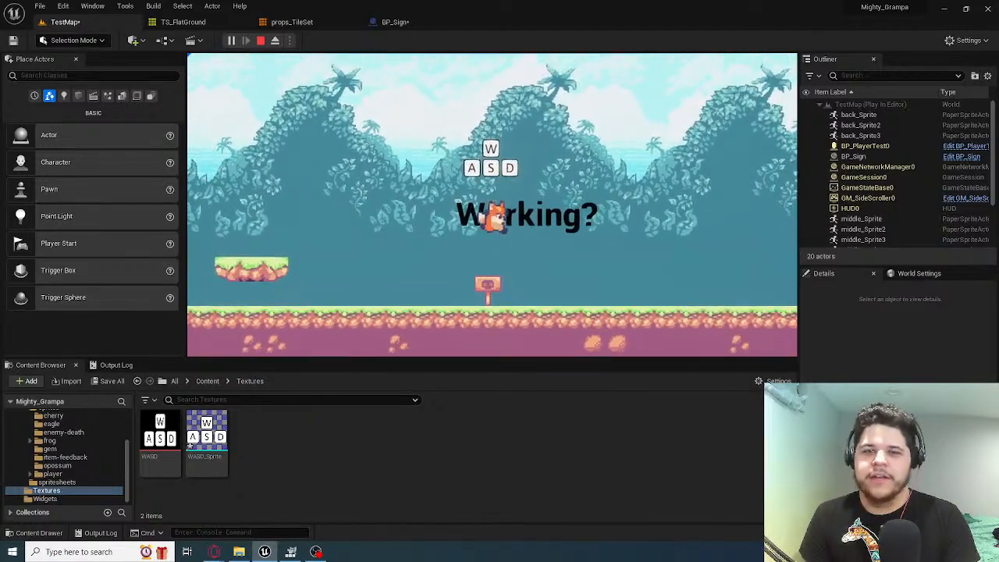
# Stop the play session and close the props_TileSet editor, returning to BP_Sign
pyautogui.press('Escape')
pyautogui.click(226, 22)
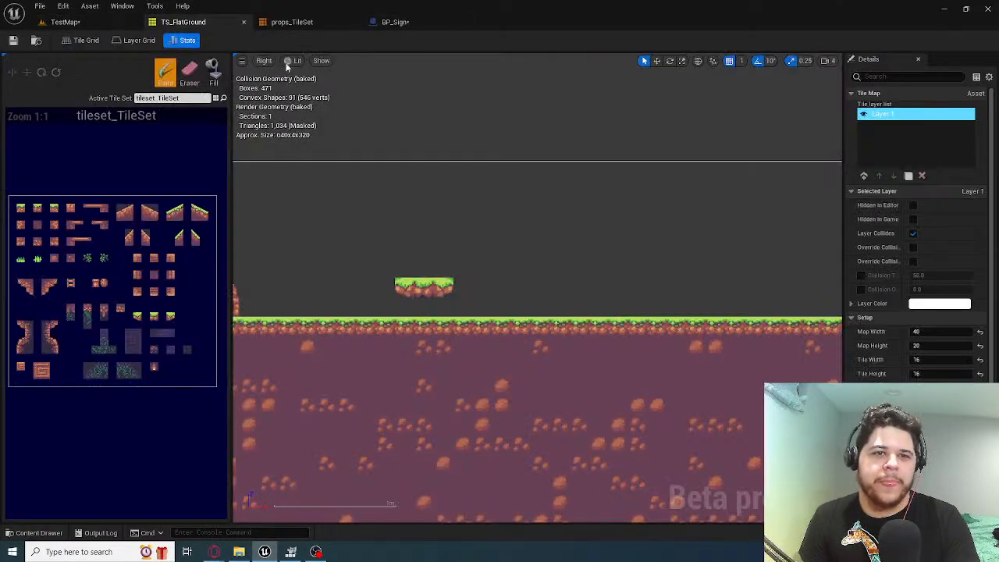
pyautogui.click(390, 23)
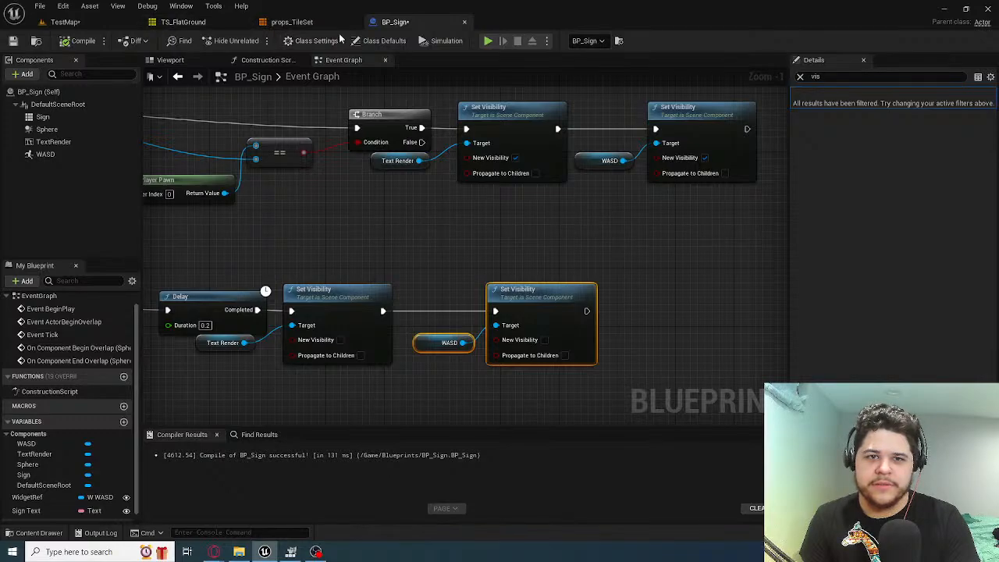
pyautogui.click(334, 24)
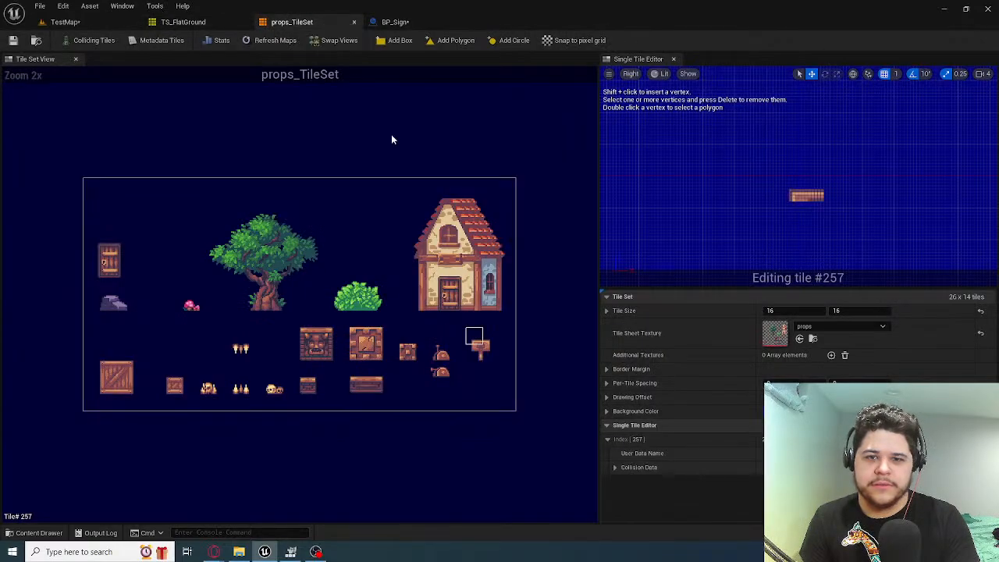
pyautogui.click(354, 21)
pyautogui.click(320, 22)
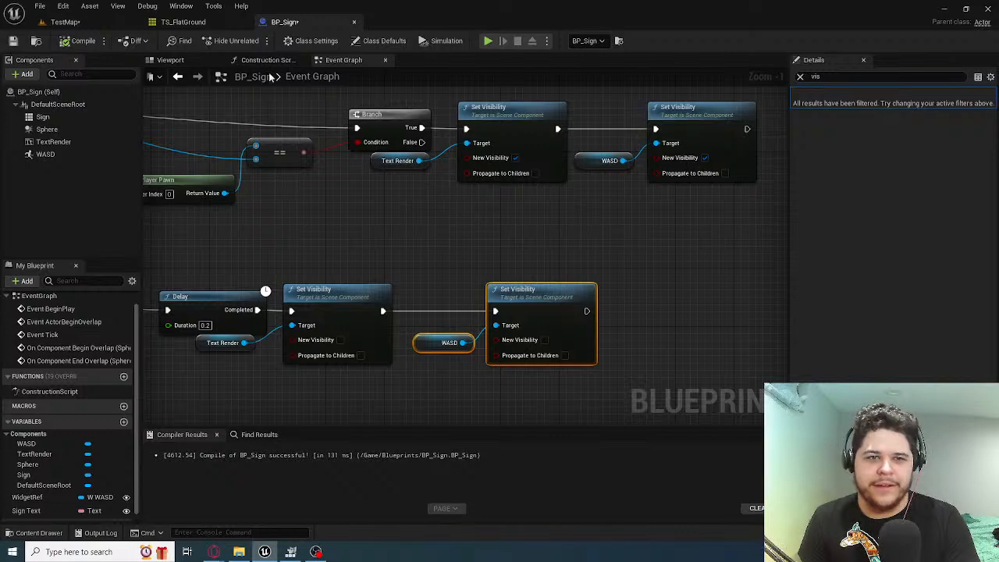
# Shift the WASD component in BP_Sign to a Y location of -1.0, with the property filter cleared
pyautogui.click(170, 60)
pyautogui.moveTo(495, 194); pyautogui.dragTo(495, 149, button='right')
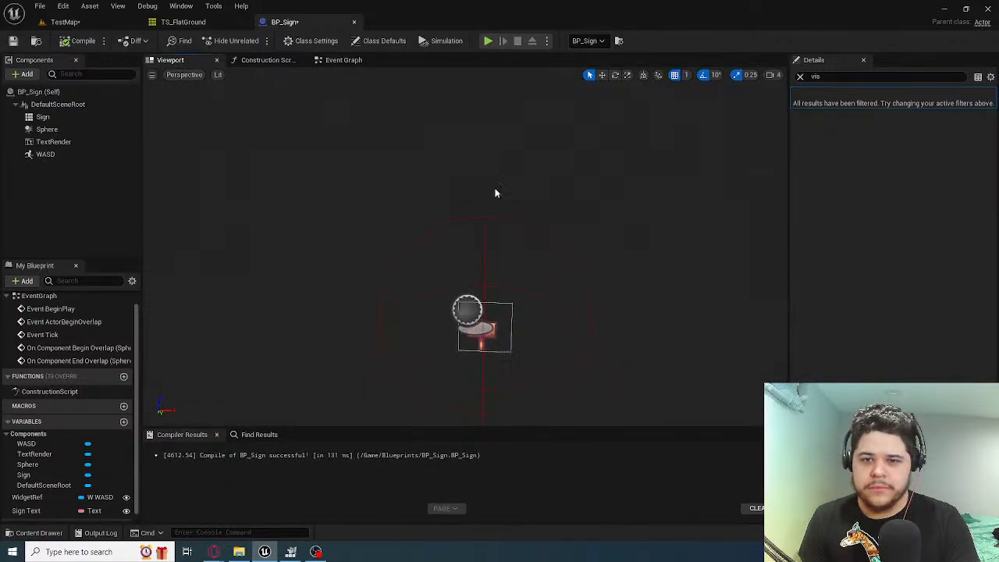
pyautogui.click(80, 154)
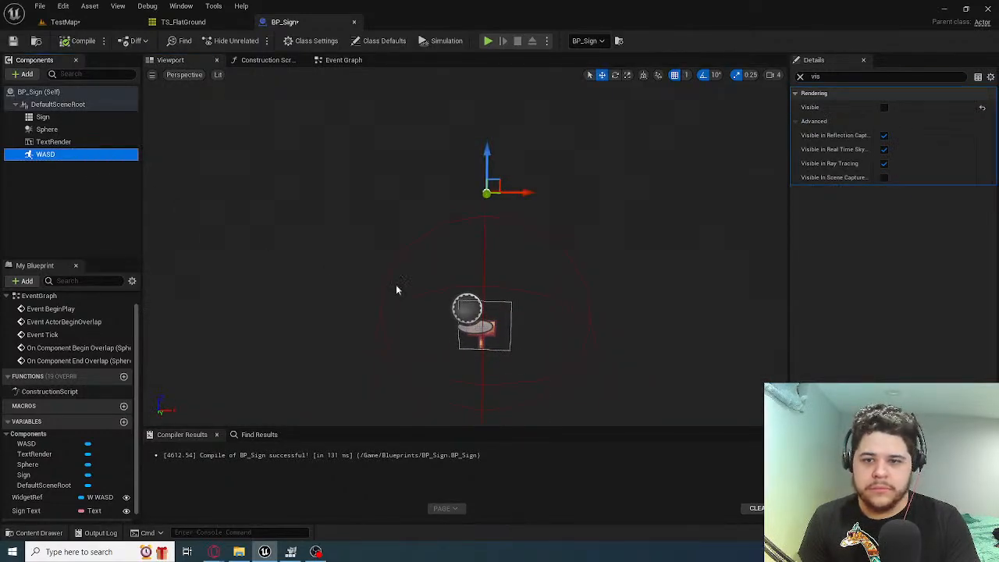
pyautogui.click(800, 76)
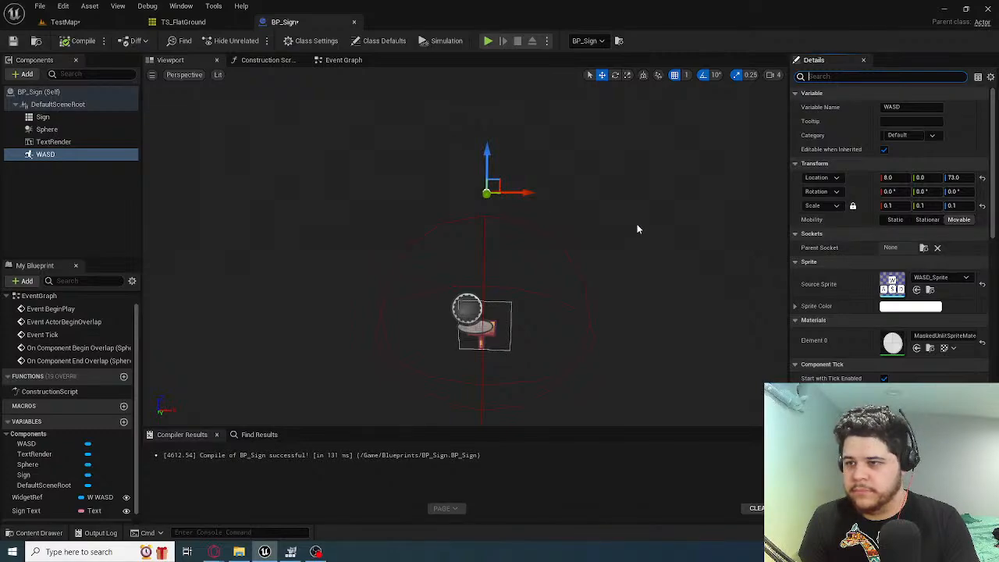
pyautogui.moveTo(637, 229); pyautogui.dragTo(703, 235, button='right')
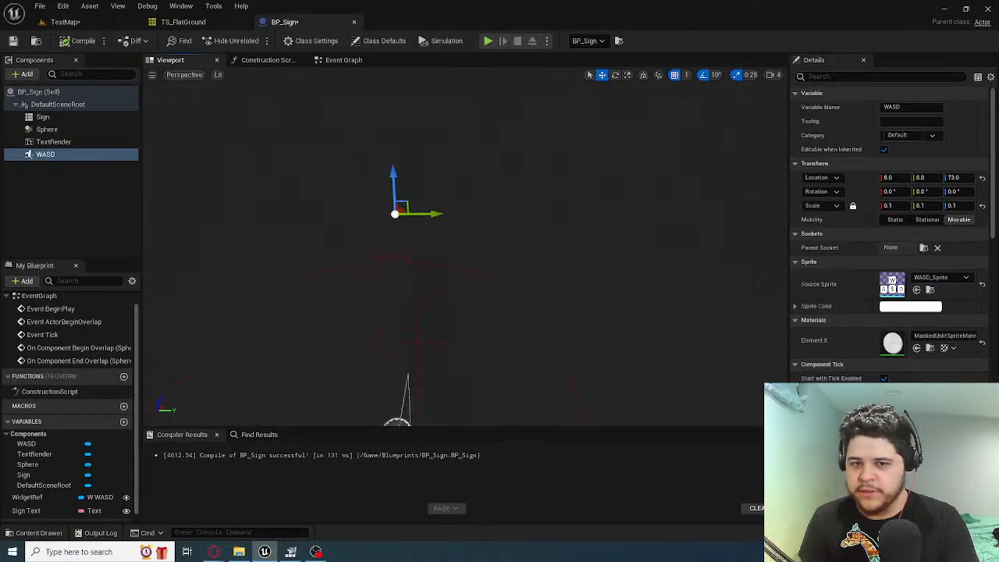
pyautogui.moveTo(637, 229); pyautogui.dragTo(607, 226, button='right')
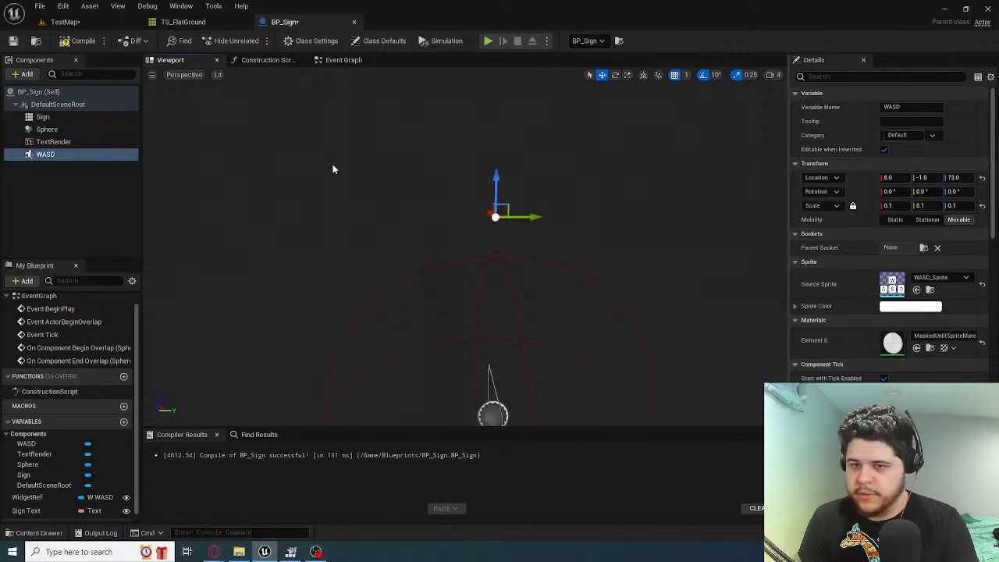
# Play TestMap and run and jump the fox around the sign to test the repositioned WASD sprite
pyautogui.click(66, 21)
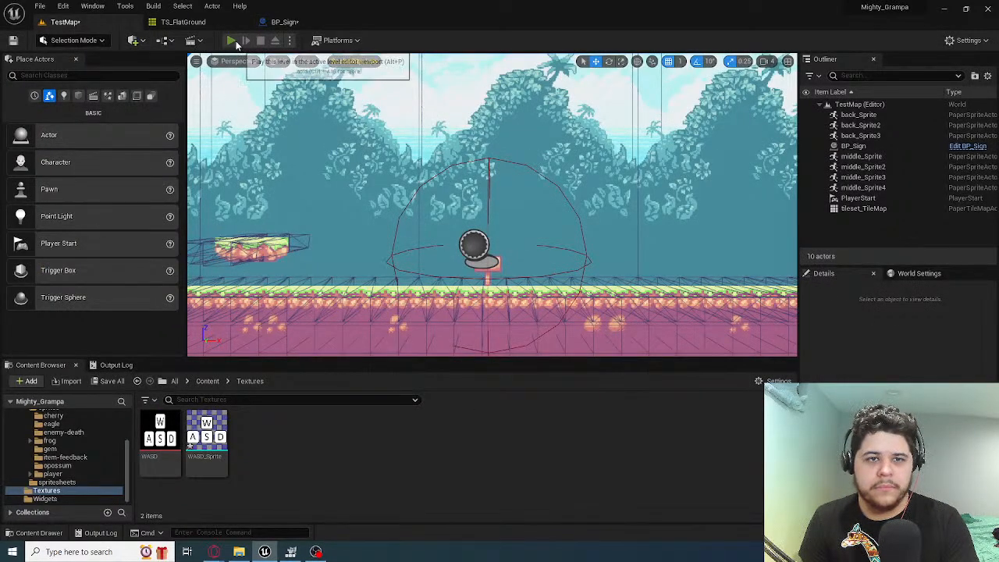
pyautogui.click(234, 42)
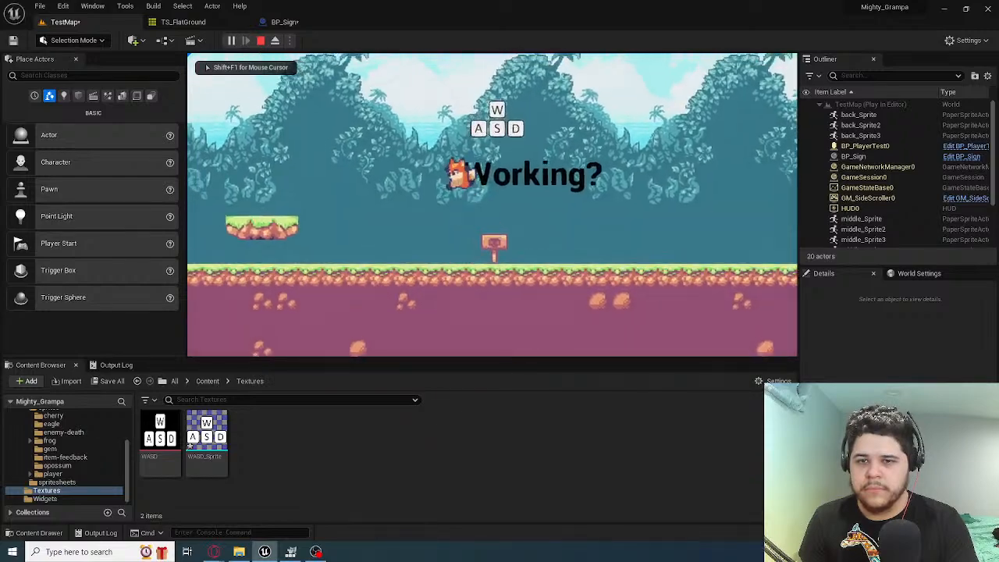
pyautogui.press('d')
pyautogui.press('space')
pyautogui.press('a')
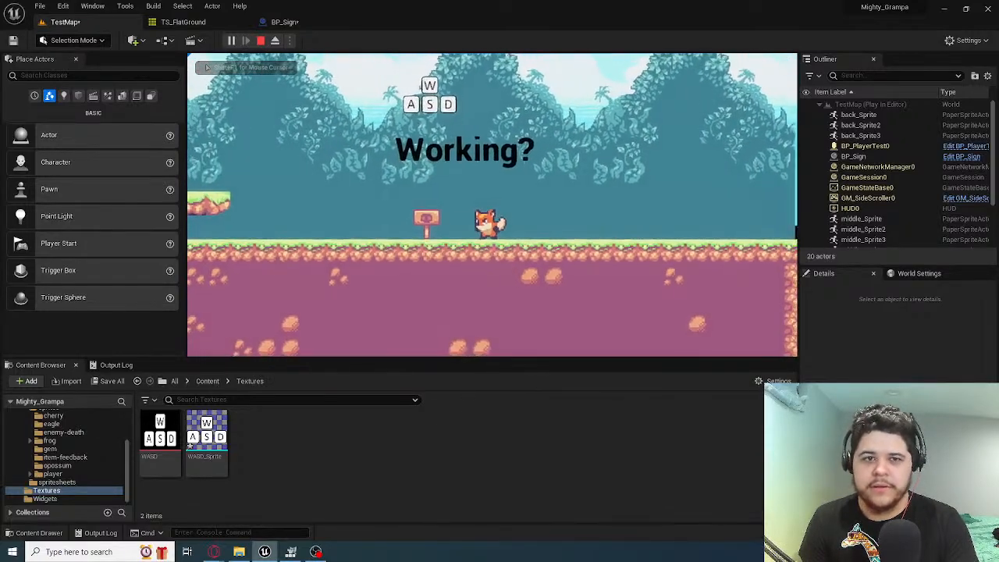
# Release the game's mouse capture, eject from the player to inspect the scene around the sign, and stop the play session
pyautogui.press('super')
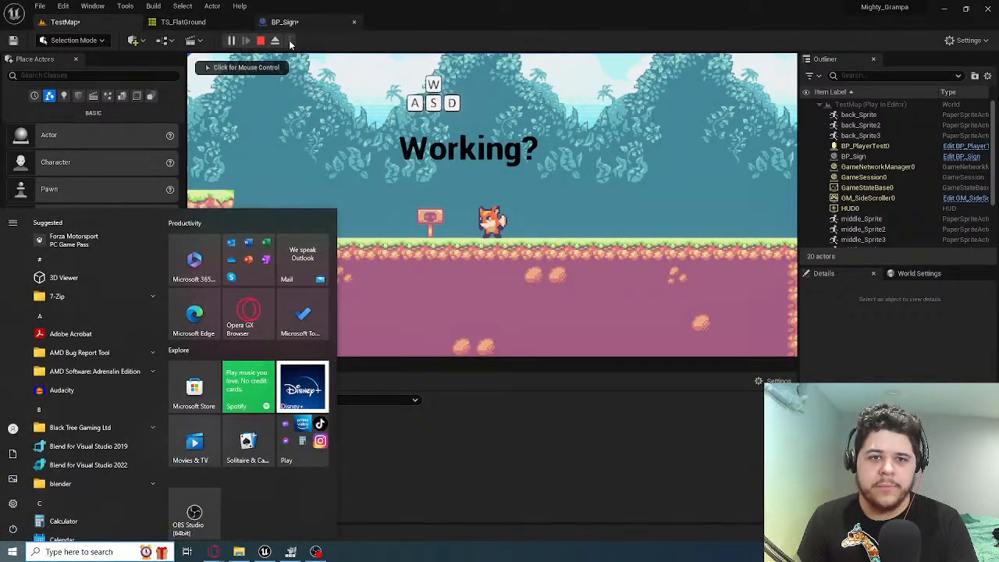
pyautogui.click(290, 45)
pyautogui.click(275, 40)
pyautogui.moveTo(492, 204)
pyautogui.mouseDown(button='right')
pyautogui.moveTo(663, 205)
pyautogui.moveTo(652, 214)
pyautogui.moveTo(660, 195)
pyautogui.moveTo(624, 223)
pyautogui.moveTo(644, 225)
pyautogui.moveTo(631, 235)
pyautogui.moveTo(438, 227)
pyautogui.moveTo(492, 212)
pyautogui.mouseUp(button='right')
pyautogui.press('Escape')
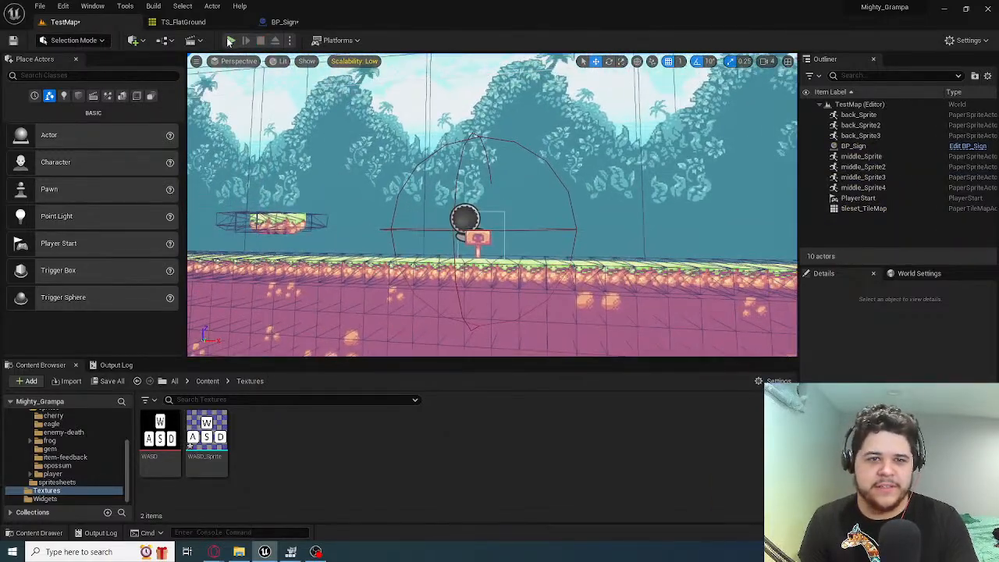
# Reset the WASD component's Y location to 0.0 in BP_Sign and set its Collision Presets to NoCollision
pyautogui.click(287, 22)
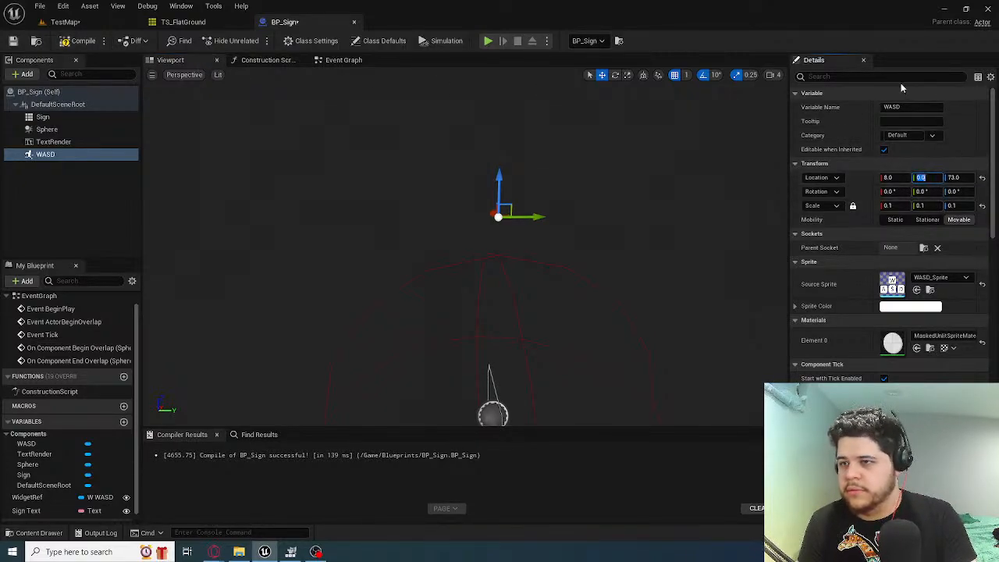
pyautogui.write('coll')
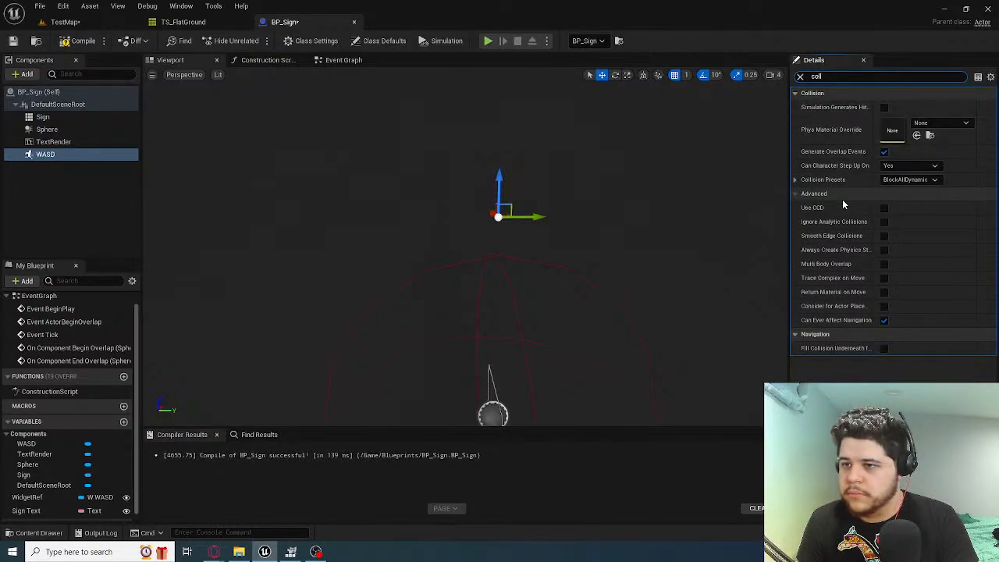
pyautogui.click(910, 179)
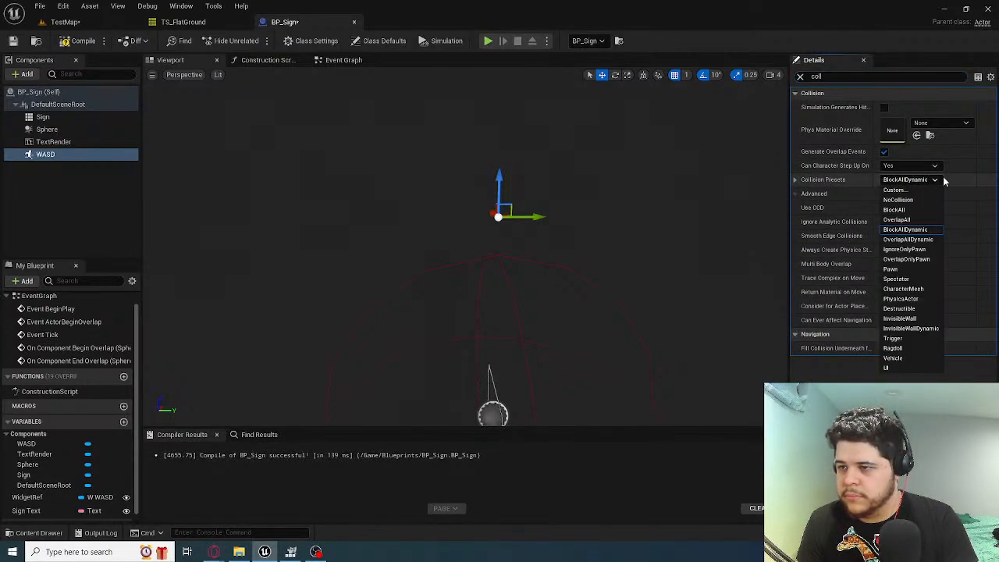
pyautogui.click(899, 200)
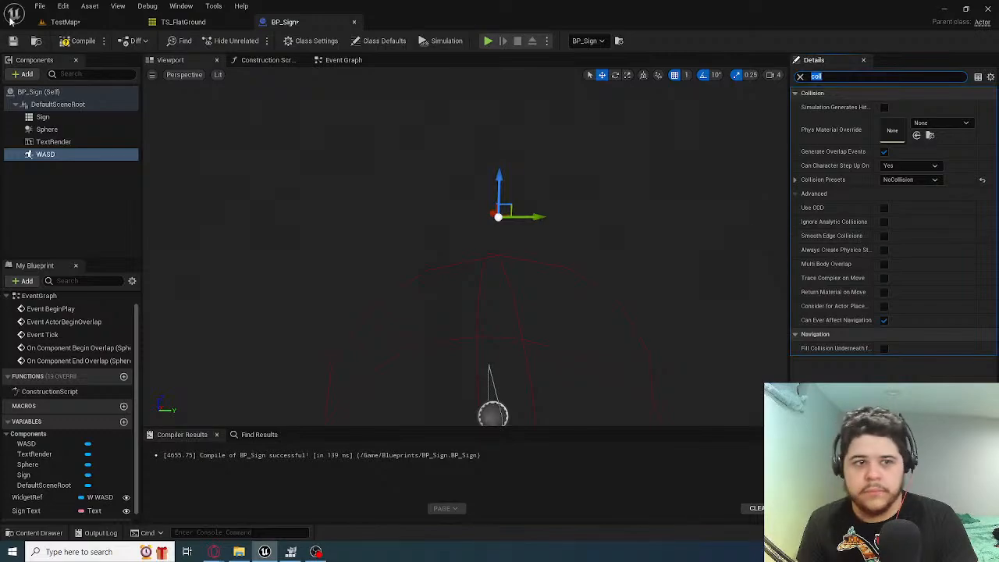
# Play TestMap and jump the fox repeatedly through the WASD sprite above the sign to test its collision, then stop playing
pyautogui.click(65, 22)
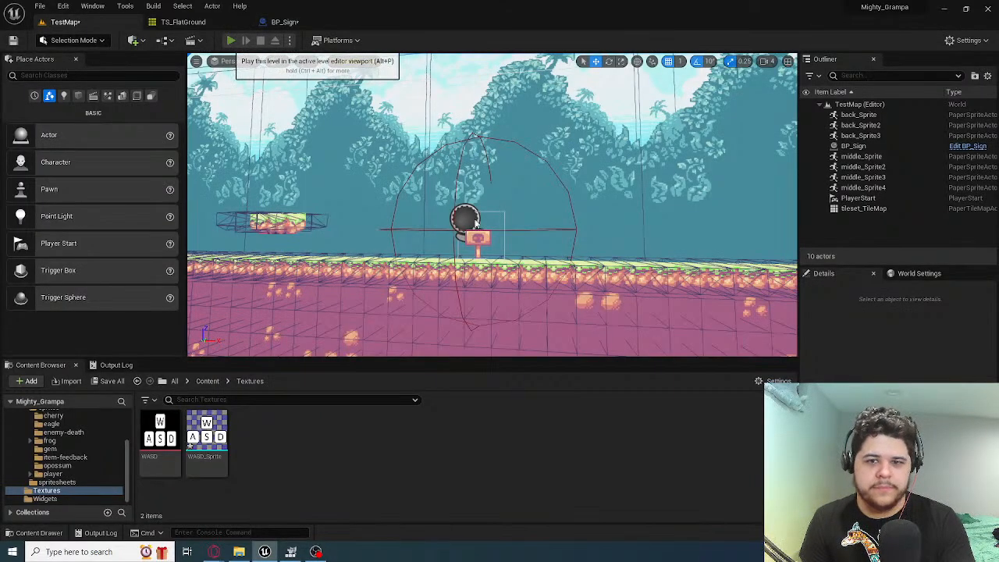
pyautogui.click(231, 40)
pyautogui.press('d')
pyautogui.press('space')
pyautogui.press('a')
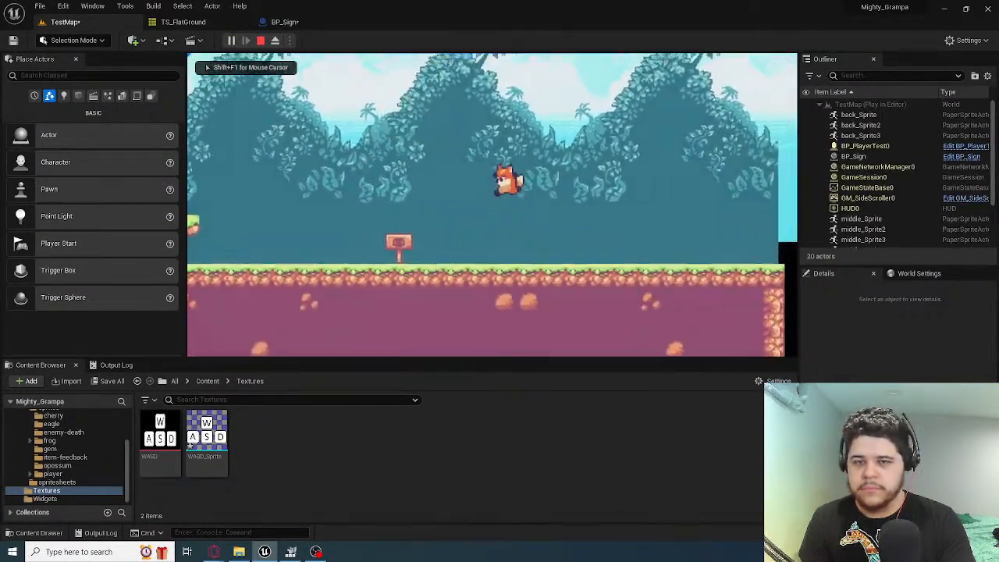
pyautogui.press('d')
pyautogui.press('space')
pyautogui.press('a')
pyautogui.press('space')
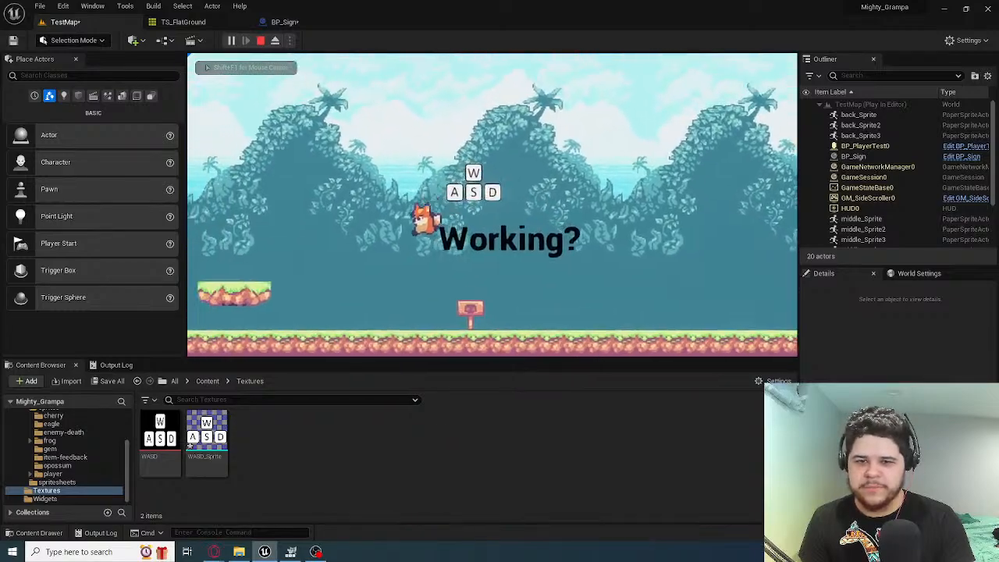
pyautogui.press('space')
pyautogui.press('d')
pyautogui.press('space')
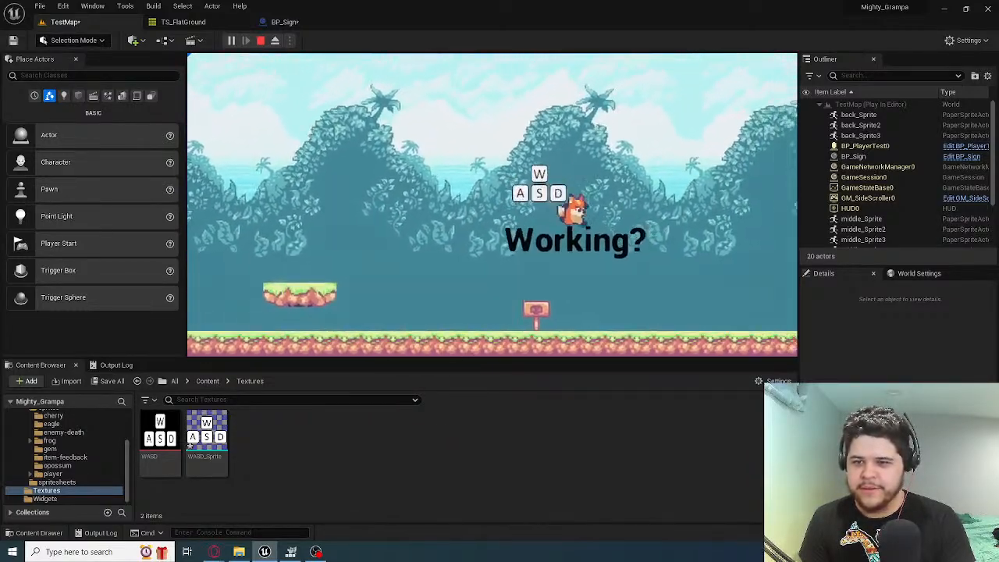
pyautogui.press('a')
pyautogui.press('space')
pyautogui.press('d')
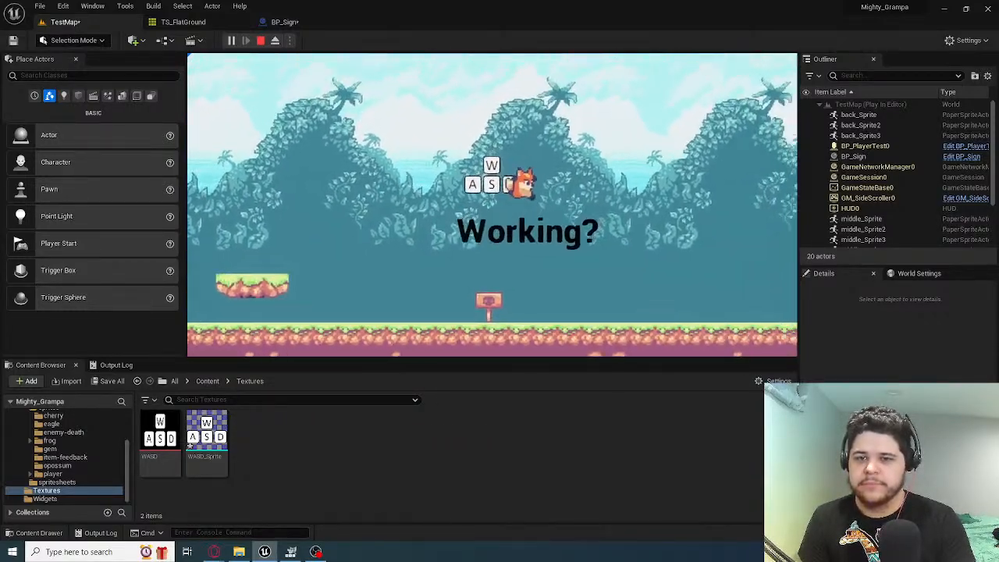
pyautogui.press('a')
pyautogui.press('Escape')
pyautogui.click(285, 22)
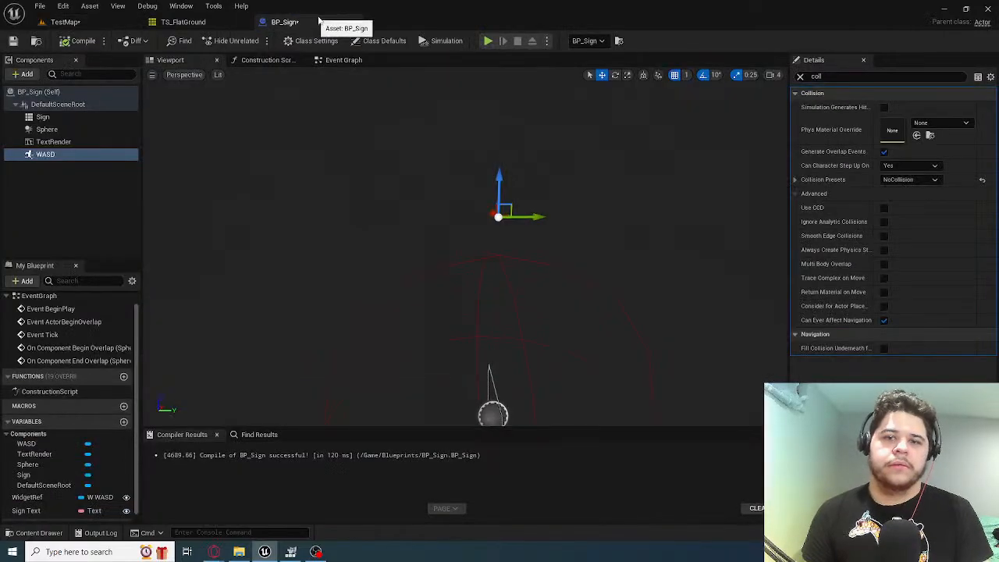
pyautogui.click(167, 22)
pyautogui.click(284, 22)
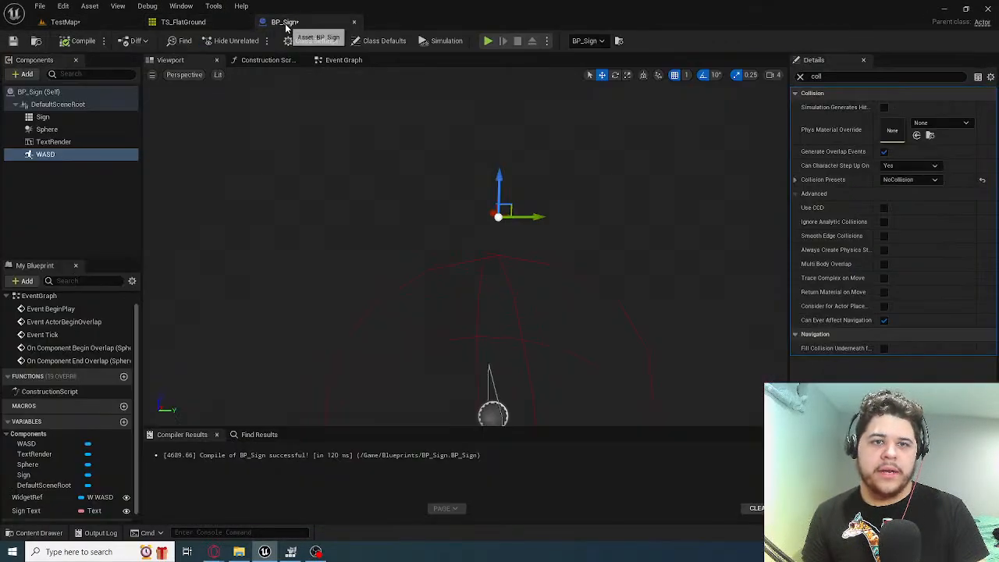
pyautogui.moveTo(465, 246); pyautogui.dragTo(531, 222, button='right')
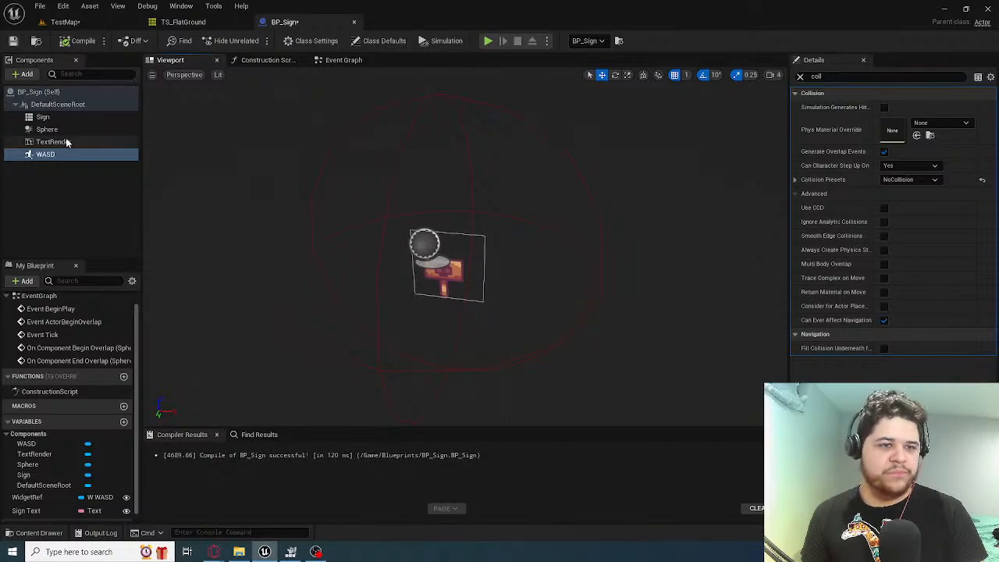
# Move the BP_Sign actor in TestMap along X to the ground between the rock wall and the floating platform
pyautogui.click(67, 22)
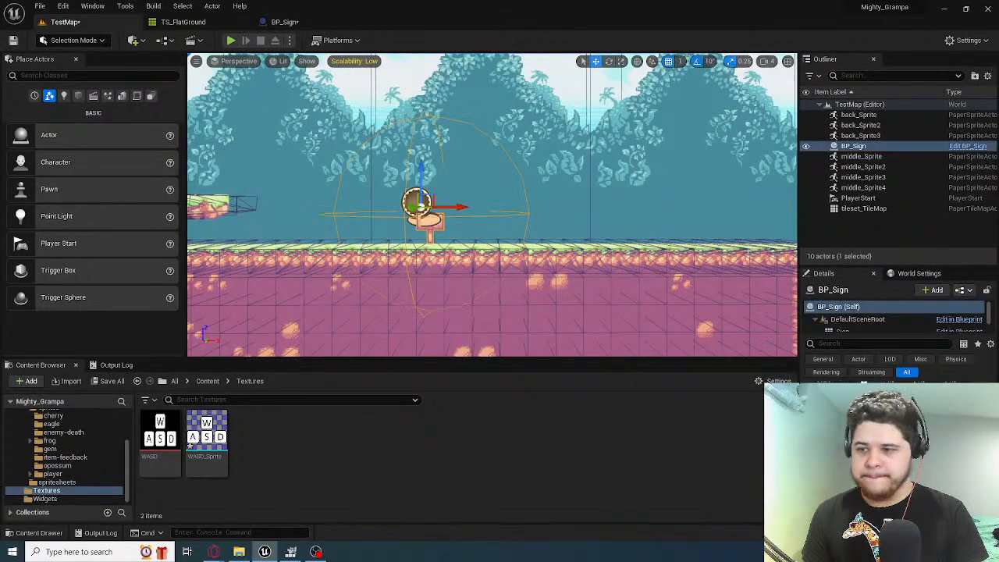
pyautogui.moveTo(589, 192)
pyautogui.mouseDown(button='right')
pyautogui.moveTo(617, 199)
pyautogui.moveTo(574, 195)
pyautogui.moveTo(588, 192)
pyautogui.mouseUp(button='right')
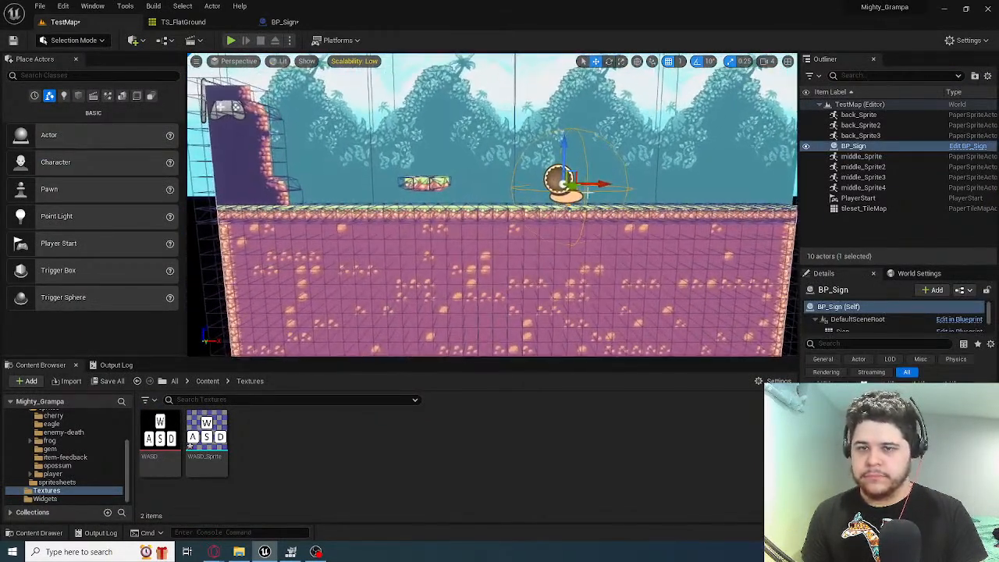
pyautogui.moveTo(600, 186); pyautogui.dragTo(377, 185)
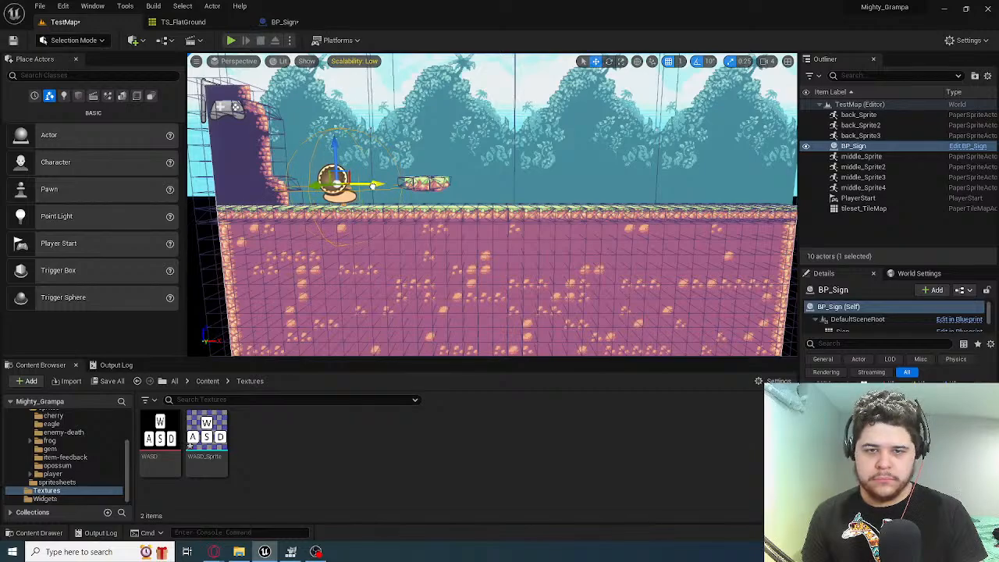
pyautogui.press('f')
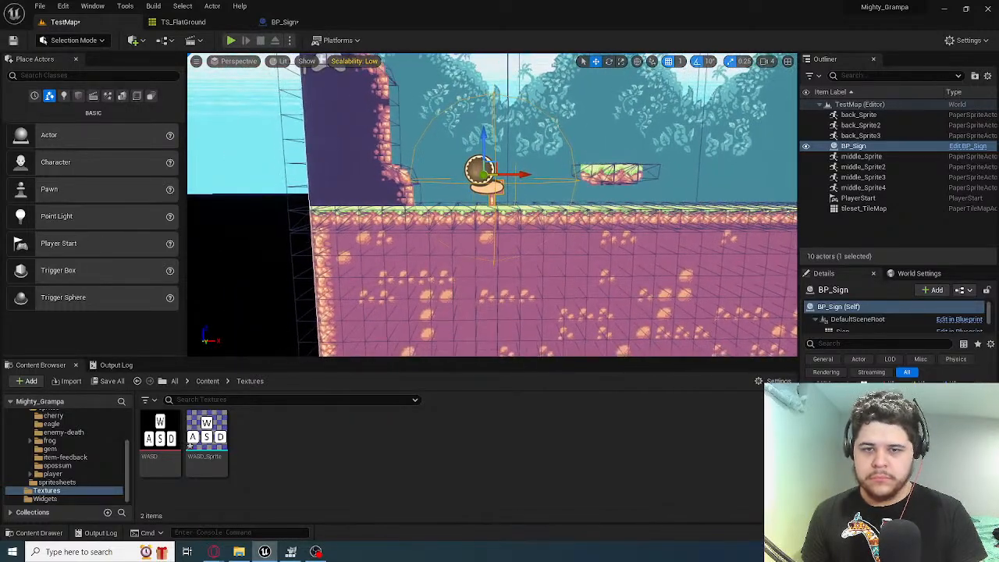
pyautogui.press('d')
pyautogui.press('a')
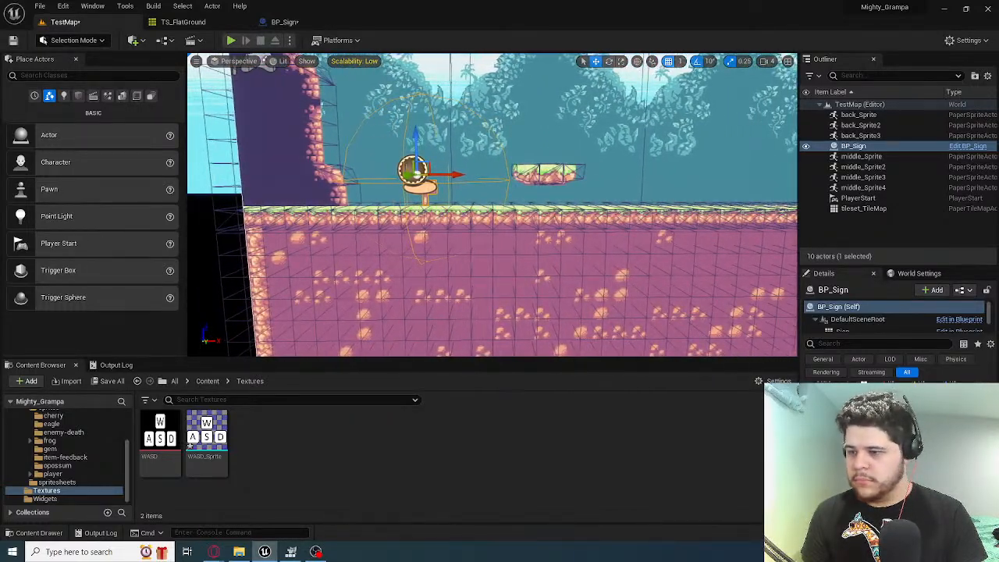
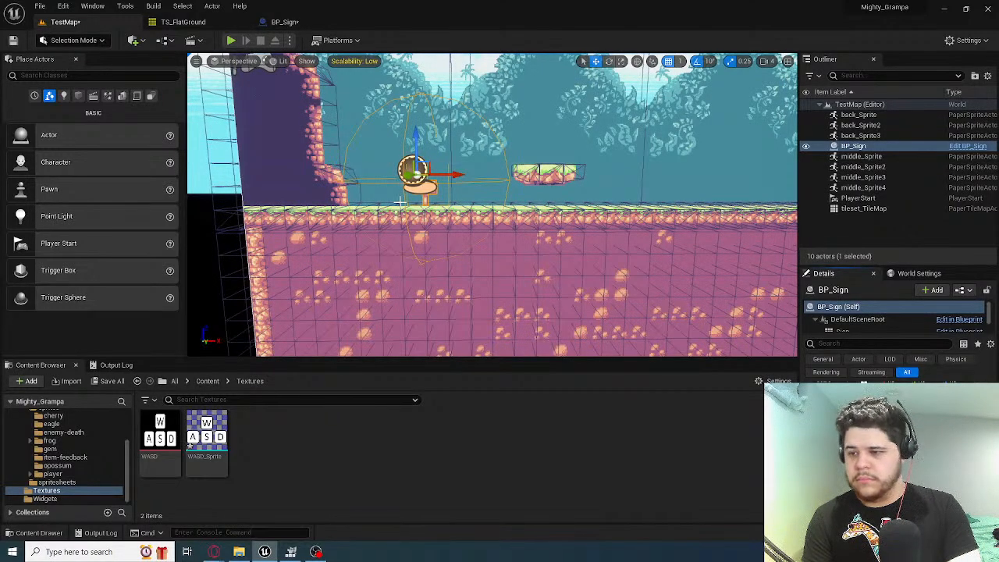
# Play TestMap and move and jump the fox in and out of the sign's range to test its prompt, then stop playing
pyautogui.click(231, 40)
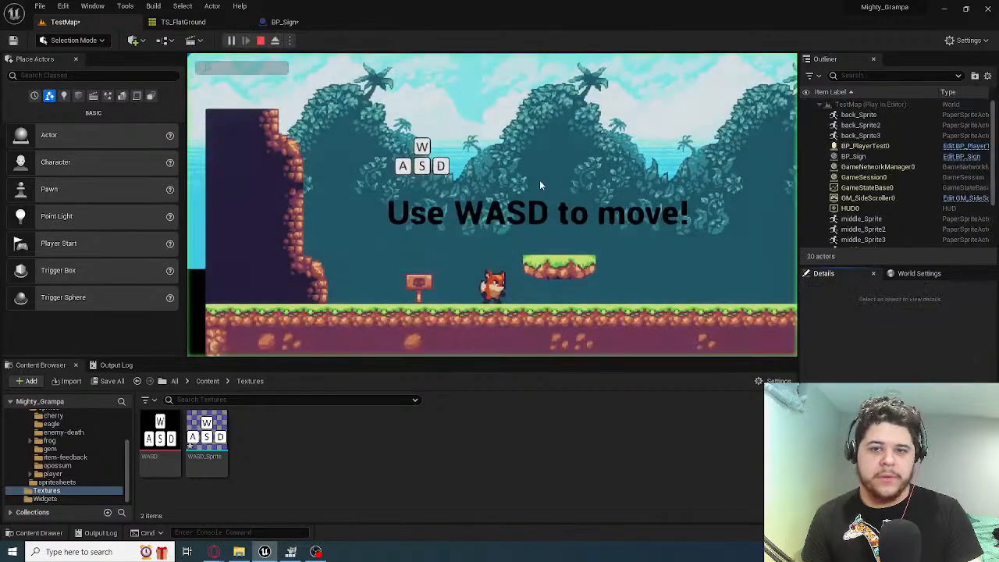
pyautogui.press('space')
pyautogui.press('space')
pyautogui.press('space')
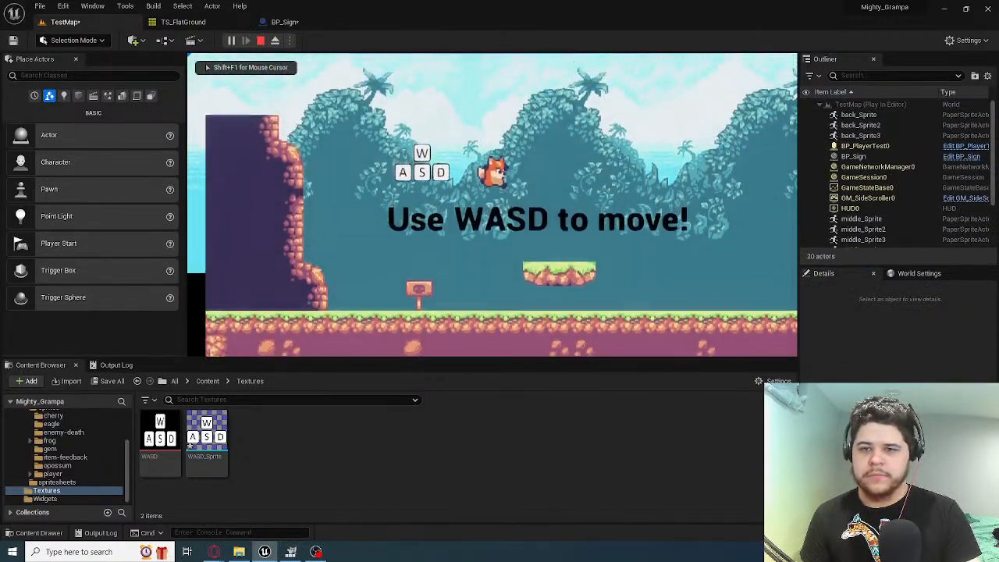
pyautogui.press('d')
pyautogui.press('a')
pyautogui.press('space')
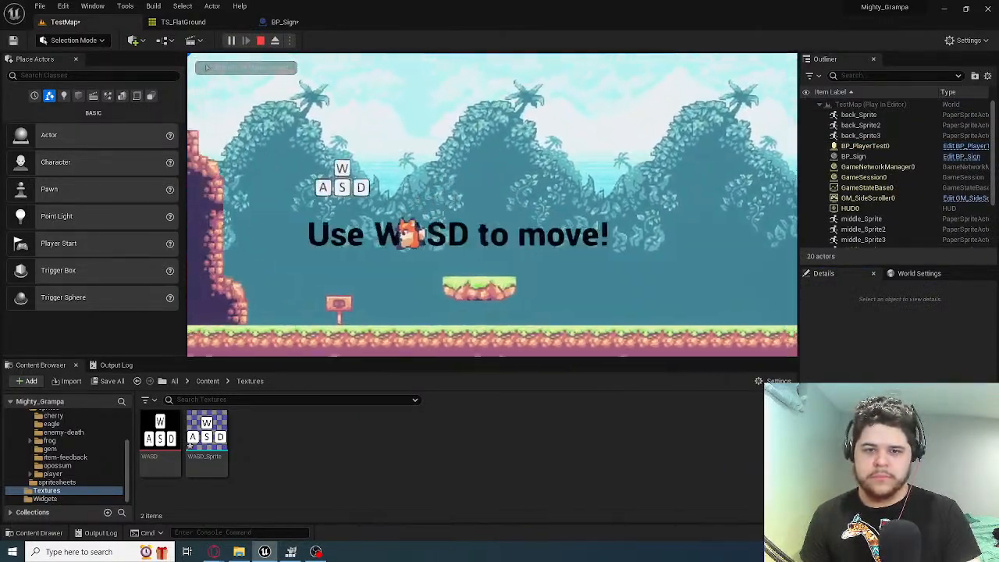
pyautogui.press('d')
pyautogui.press('space')
pyautogui.press('a')
pyautogui.press('space')
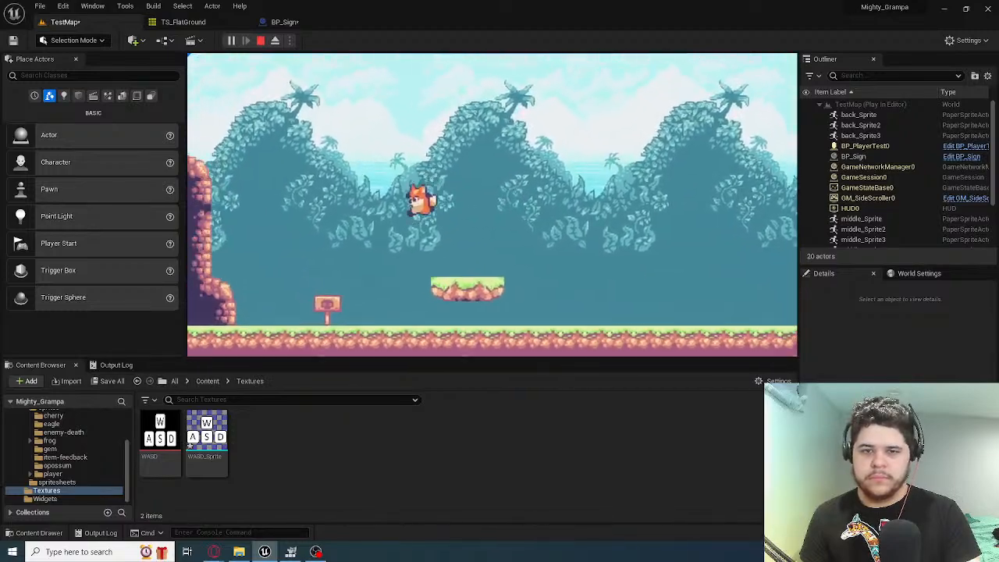
pyautogui.press('d')
pyautogui.press('d')
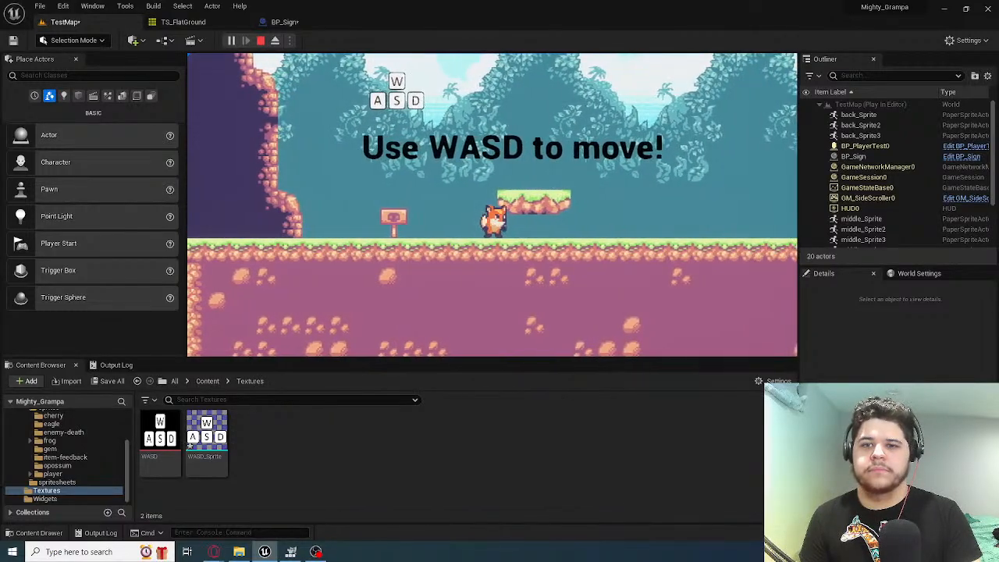
pyautogui.press('Escape')
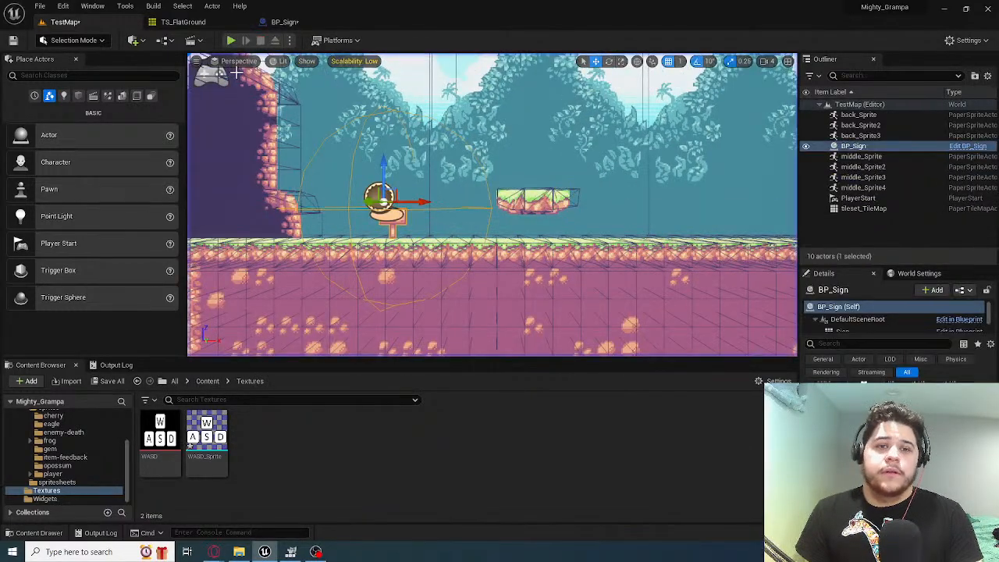
# Review BP_Sign's event graph, from the sphere overlap logic to the Set Text call on BeginPlay
pyautogui.click(285, 22)
pyautogui.click(349, 65)
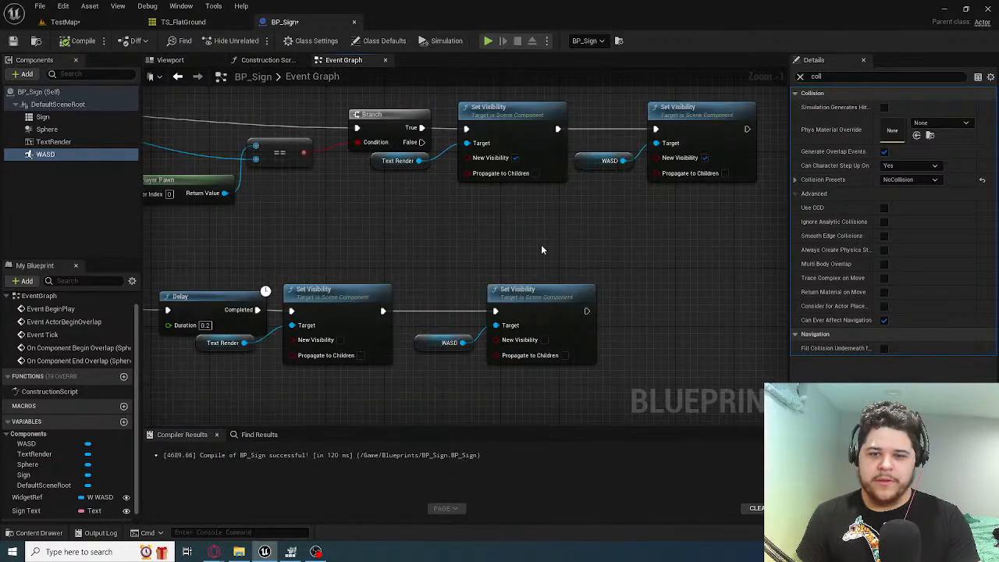
pyautogui.moveTo(388, 218); pyautogui.dragTo(613, 291, button='right')
pyautogui.moveTo(440, 341); pyautogui.dragTo(425, 237, button='right')
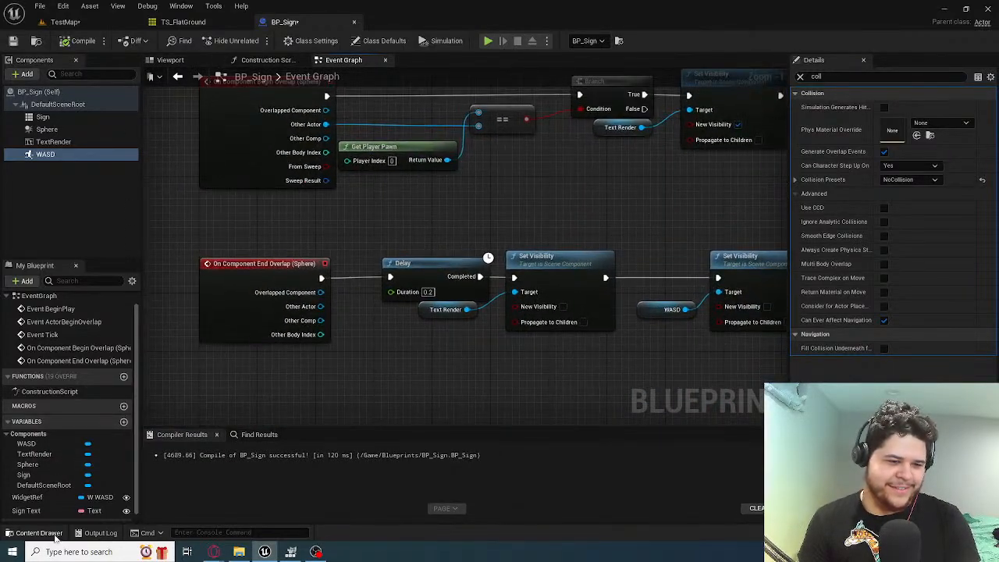
pyautogui.click(26, 511)
pyautogui.moveTo(337, 239); pyautogui.dragTo(359, 431, button='right')
pyautogui.moveTo(386, 233); pyautogui.dragTo(400, 370, button='right')
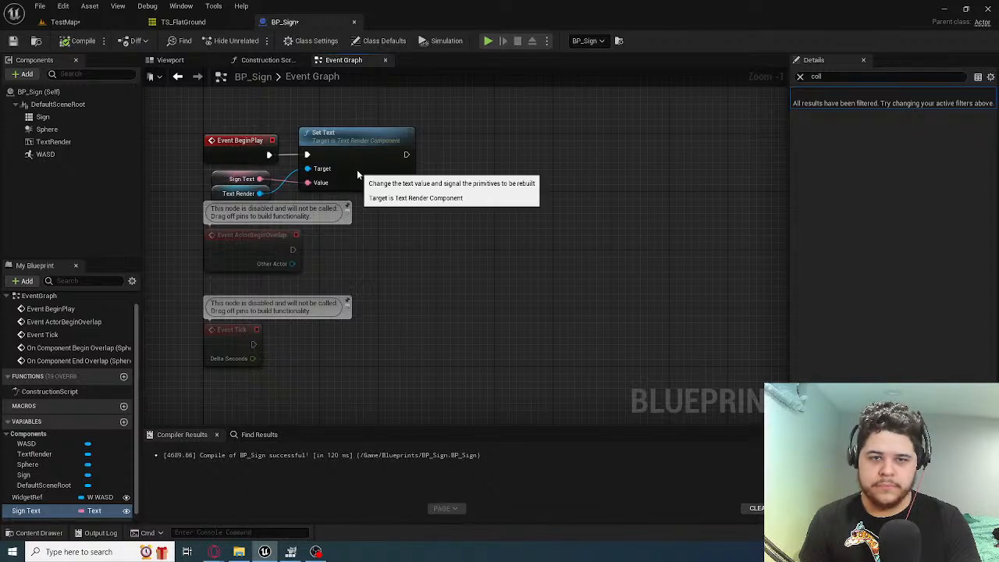
# Clear the details filter and inspect the properties of the Sign Text variable and the Text Render reference
pyautogui.click(390, 172)
pyautogui.click(231, 178)
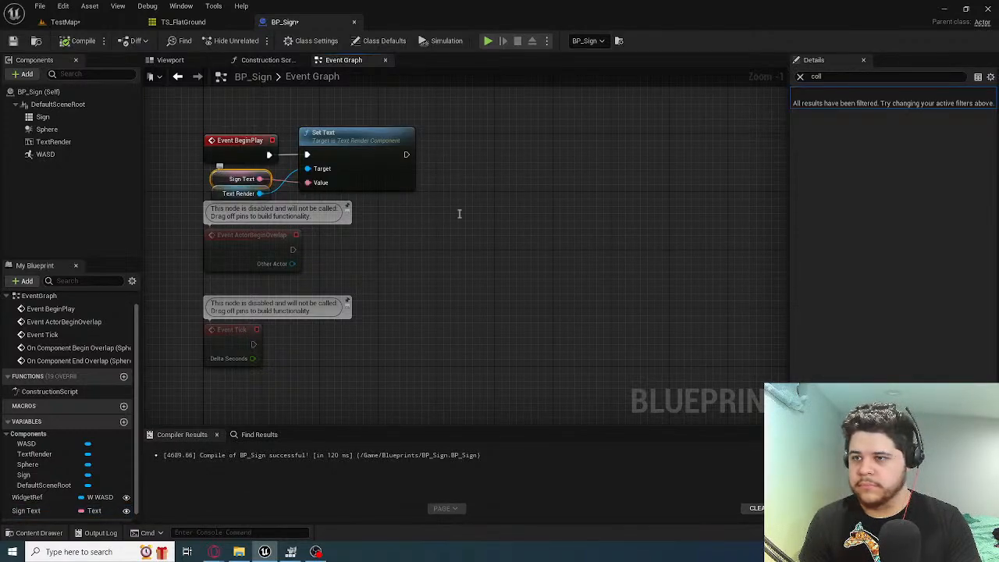
pyautogui.click(801, 78)
pyautogui.click(803, 94)
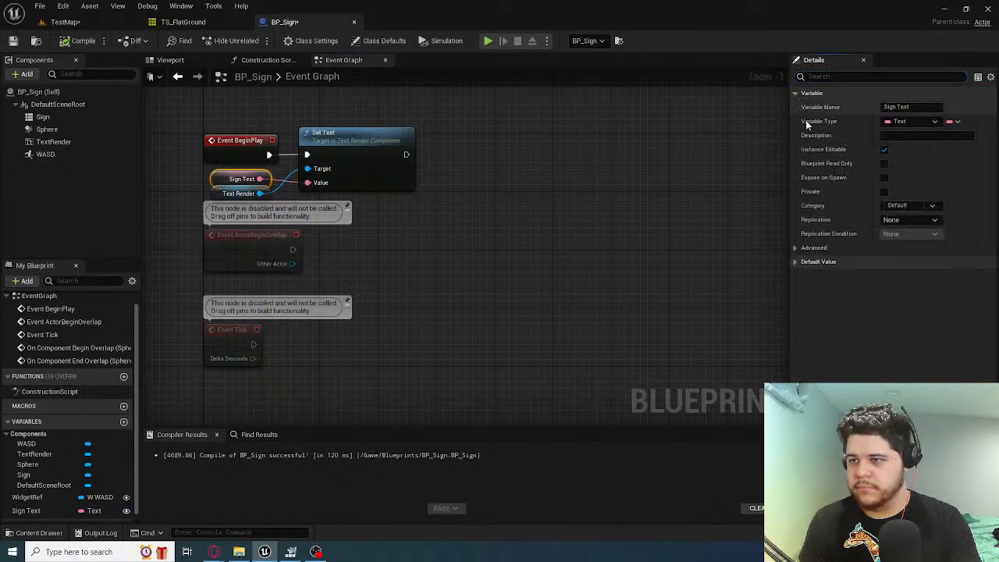
pyautogui.click(800, 249)
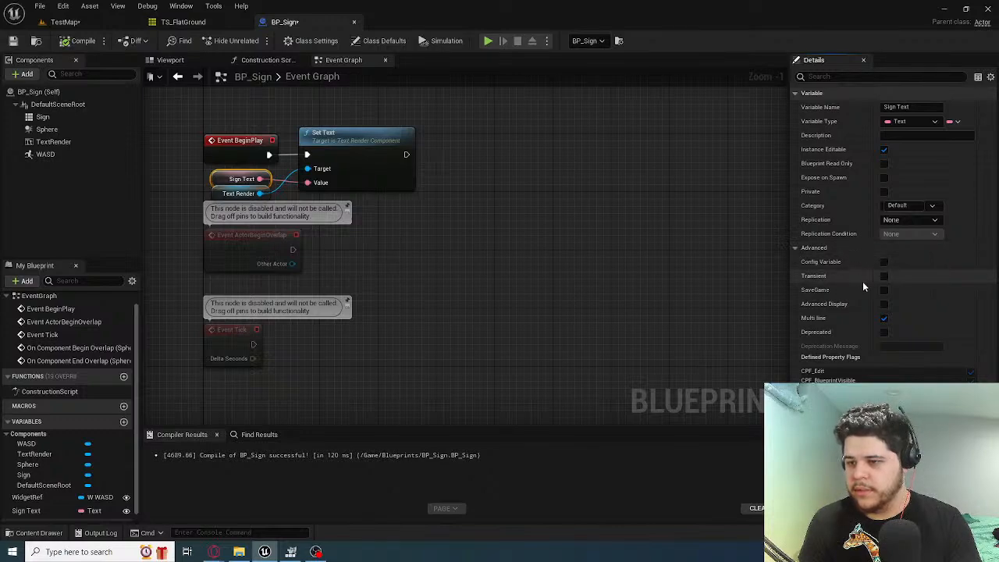
pyautogui.click(234, 193)
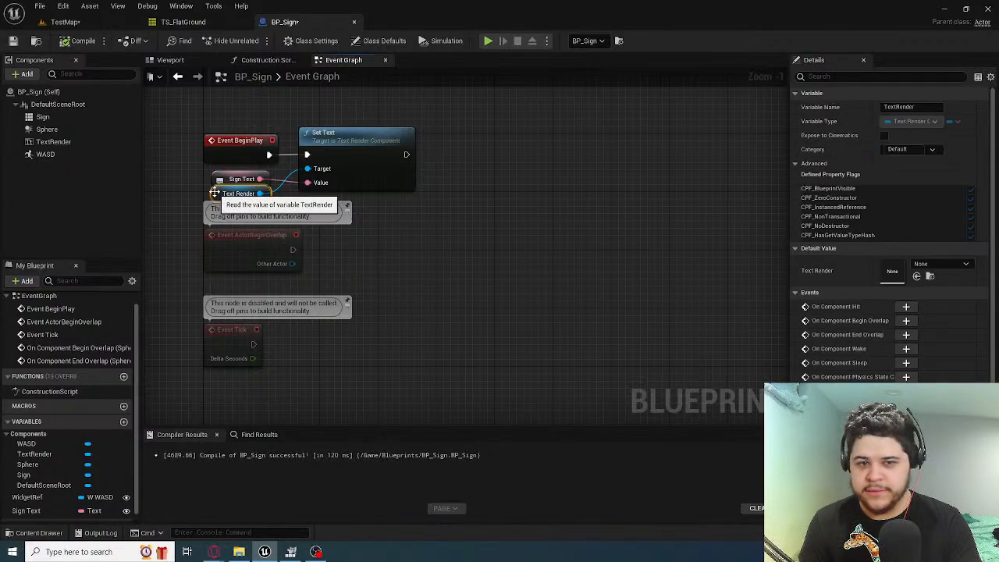
# Set the TextRender component's scale to 0.5 on all axes and save BP_Sign
pyautogui.click(64, 141)
pyautogui.click(172, 60)
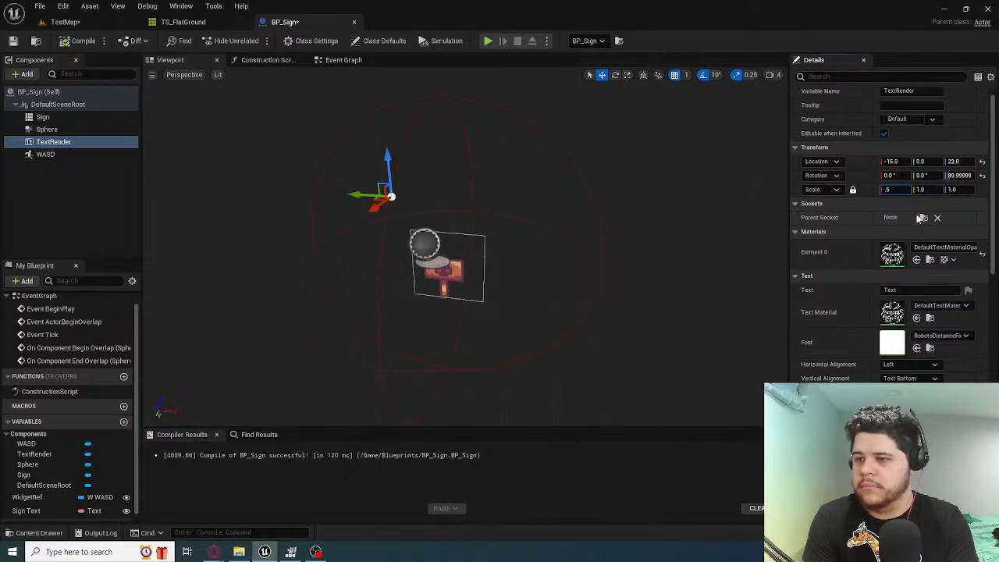
pyautogui.click(13, 40)
# Play TestMap and run the fox past the sign to check the text's size, then stop playing
pyautogui.click(65, 22)
pyautogui.click(231, 41)
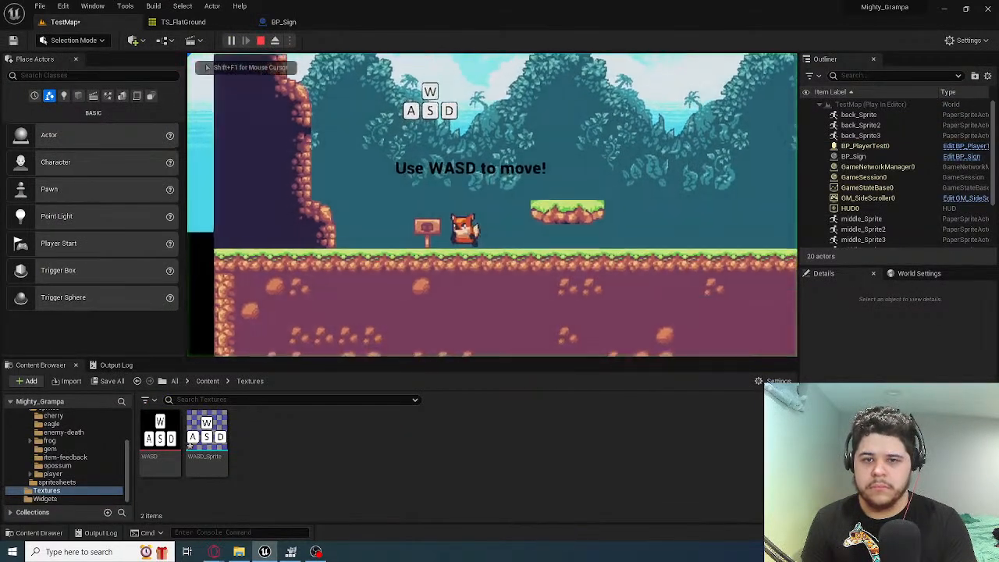
pyautogui.press('d')
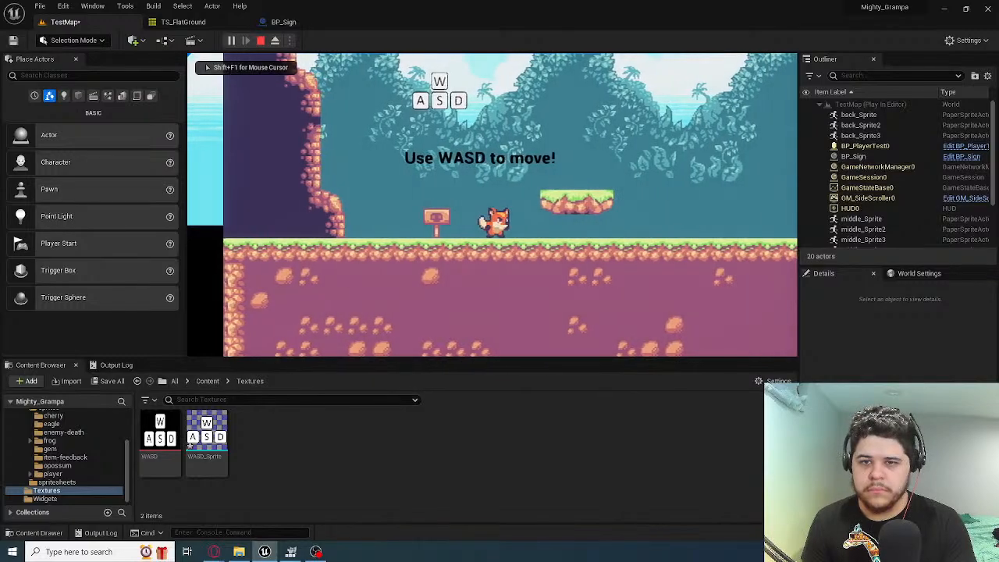
pyautogui.press('d')
pyautogui.press('space')
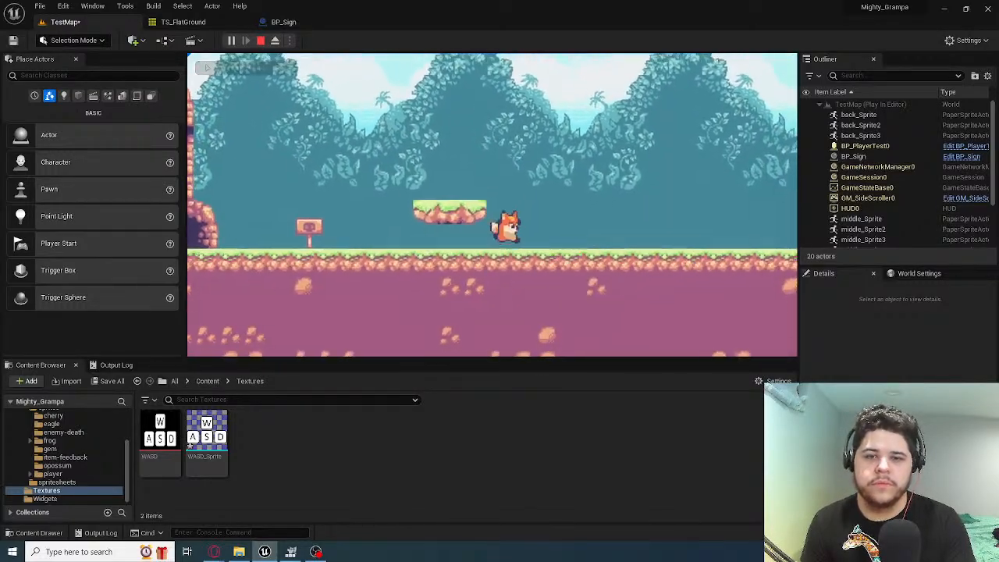
pyautogui.press('a')
pyautogui.press('Escape')
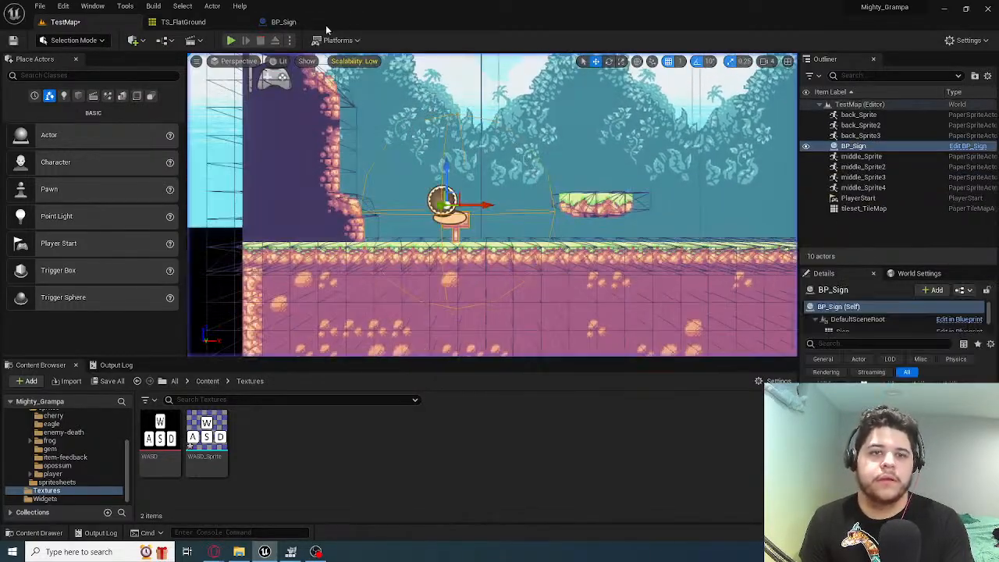
# Move BP_Sign's TextRender component along X to -28.0 and play TestMap to check the text's alignment with the WASD sprite
pyautogui.click(283, 22)
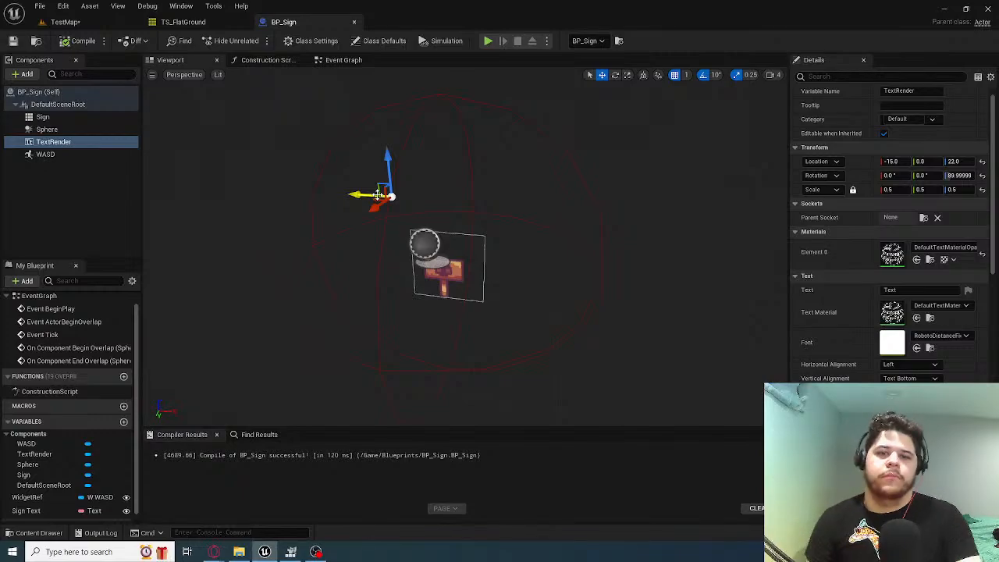
pyautogui.moveTo(391, 195); pyautogui.dragTo(407, 183, button='right')
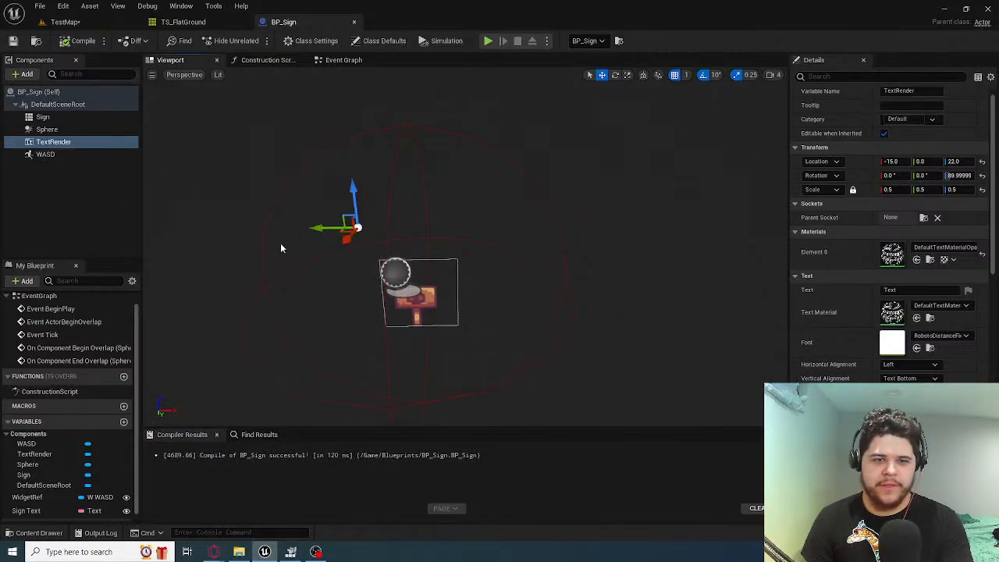
pyautogui.click(64, 22)
pyautogui.click(231, 40)
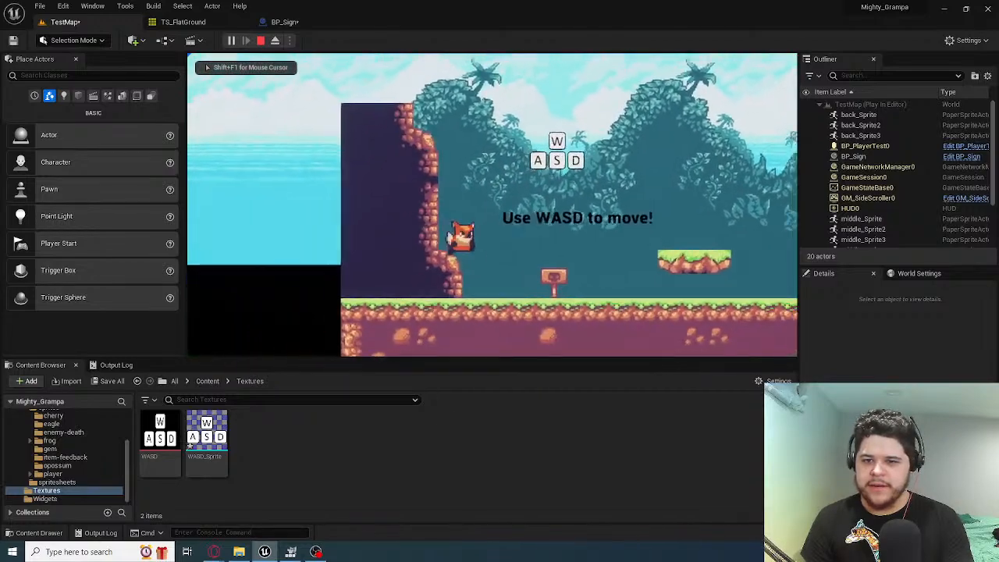
pyautogui.press('a')
pyautogui.press('space')
pyautogui.press('d')
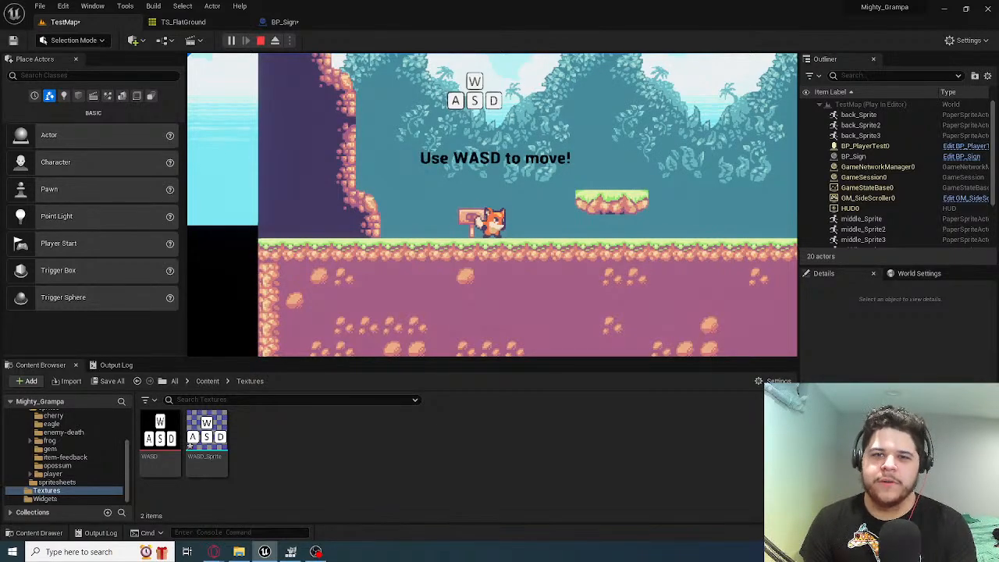
pyautogui.press('Escape')
# Shift the TextRender component along X to -30.0 and briefly play TestMap to check its alignment again
pyautogui.click(301, 21)
pyautogui.moveTo(290, 229); pyautogui.dragTo(290, 229)
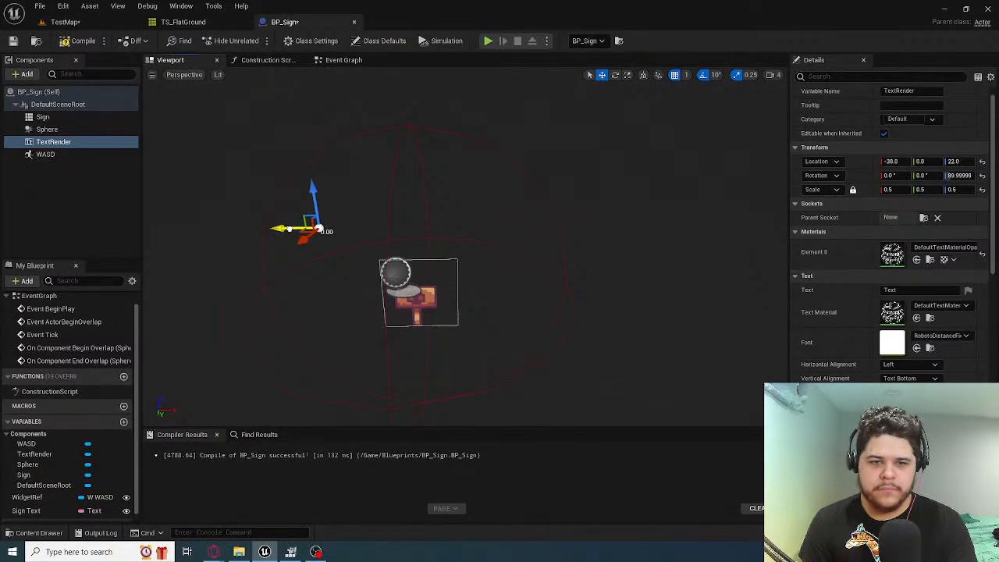
pyautogui.click(81, 24)
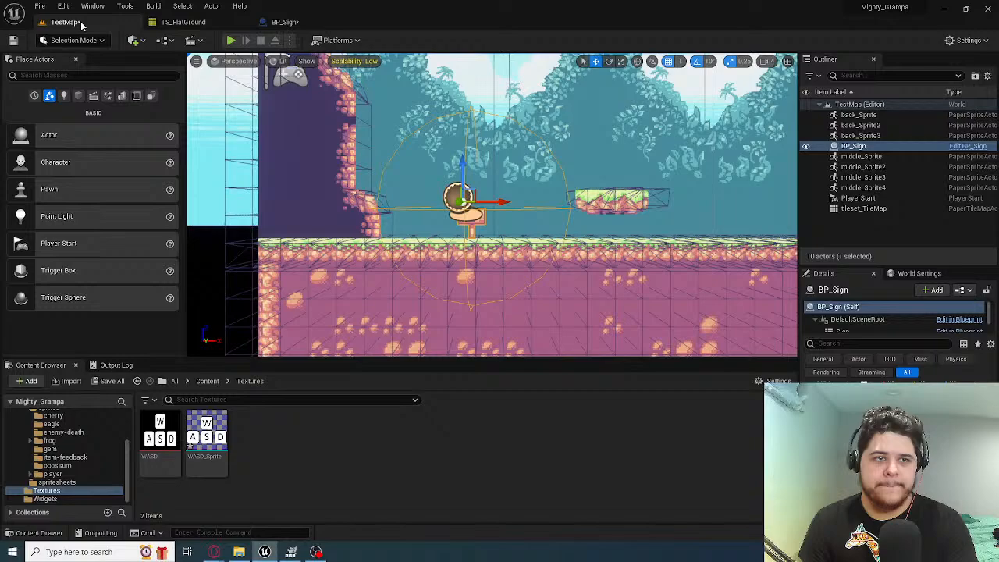
pyautogui.click(231, 40)
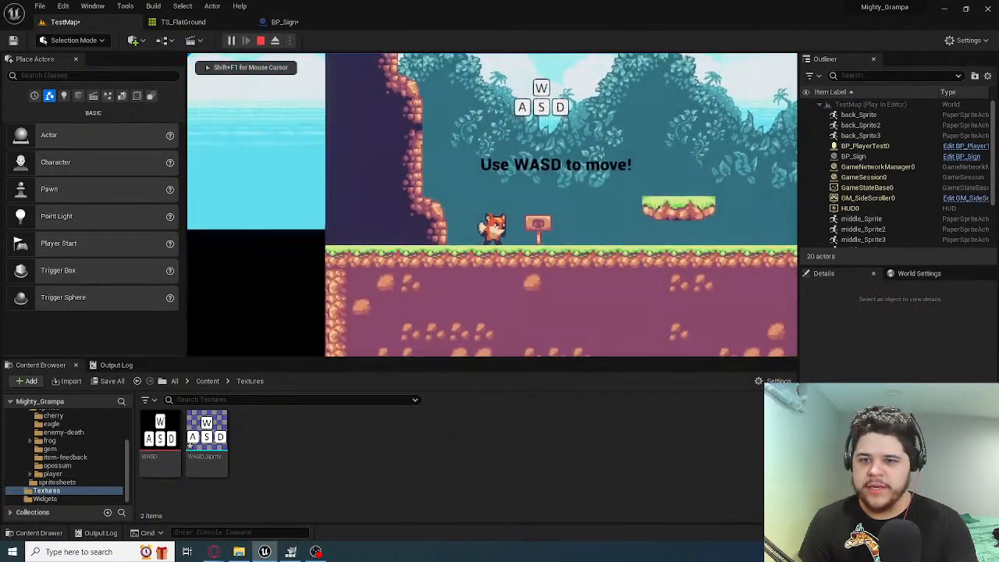
pyautogui.press('Escape')
# Move the TextRender component along X to -35.0 in BP_Sign and save the blueprint
pyautogui.click(289, 22)
pyautogui.moveTo(278, 224); pyautogui.dragTo(256, 220)
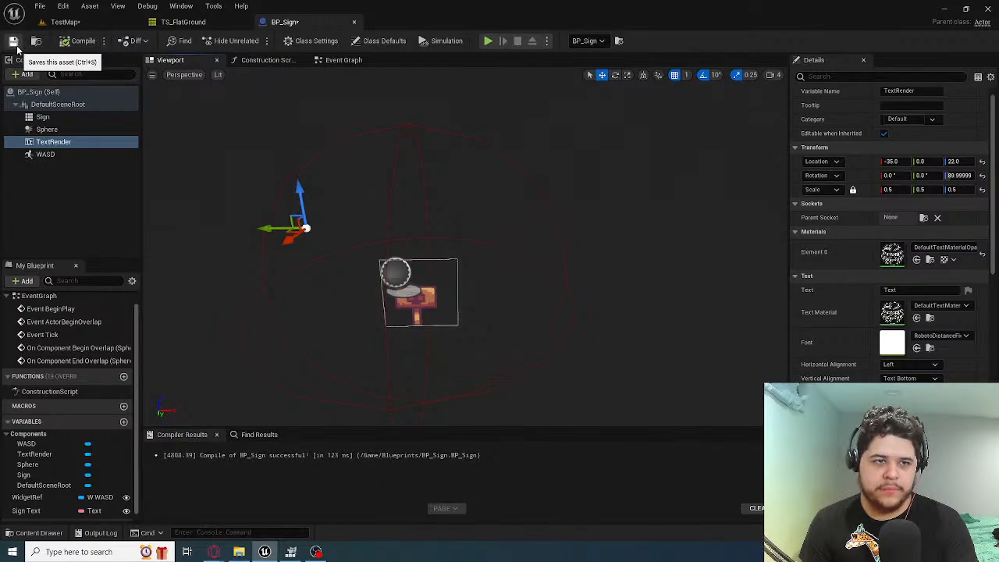
pyautogui.click(13, 40)
# Play TestMap and jump the fox around the sign to check the text centred under the WASD sprite, then stop playing
pyautogui.click(62, 21)
pyautogui.click(231, 40)
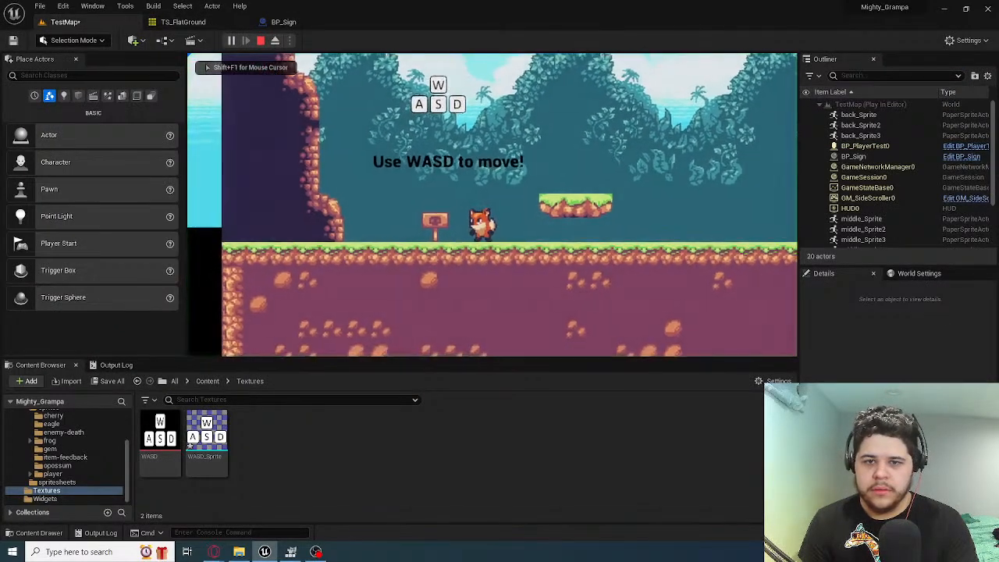
pyautogui.press('a')
pyautogui.press('space')
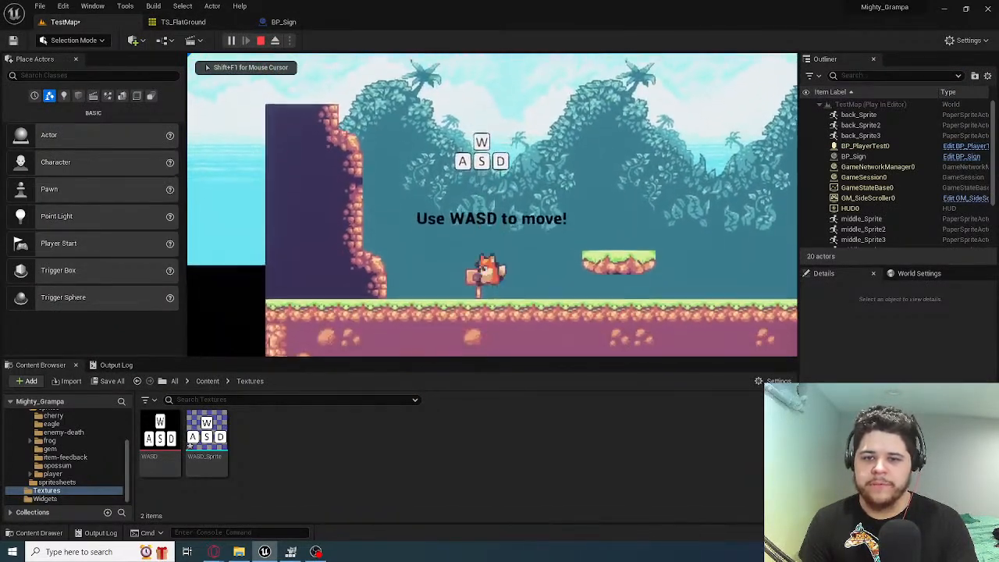
pyautogui.press('space')
pyautogui.press('space')
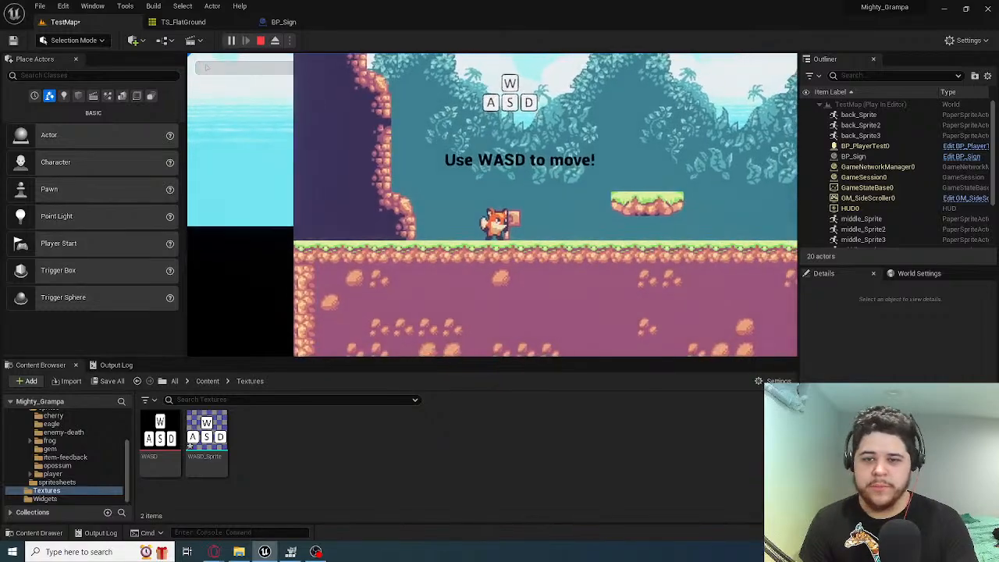
pyautogui.press('space')
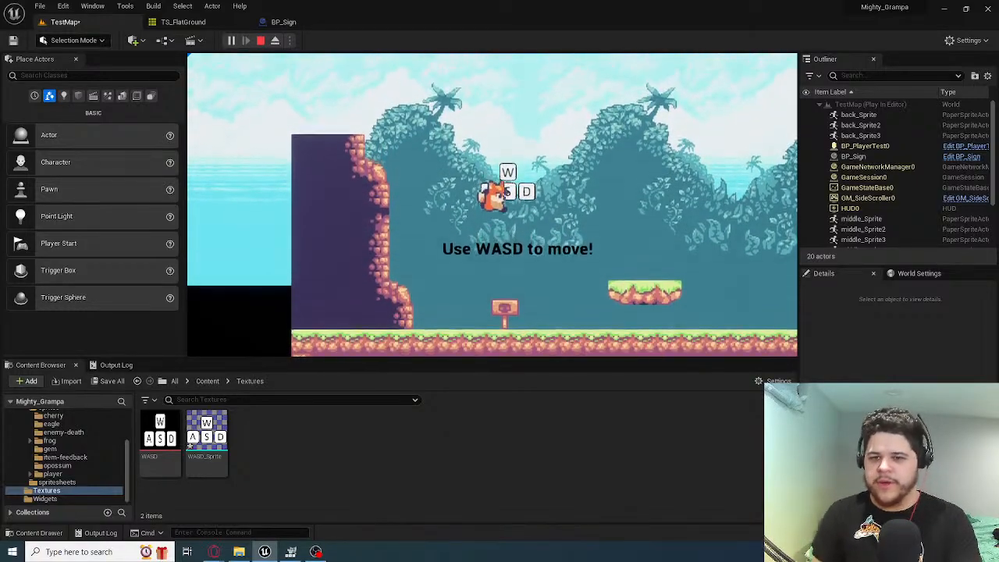
pyautogui.press('space')
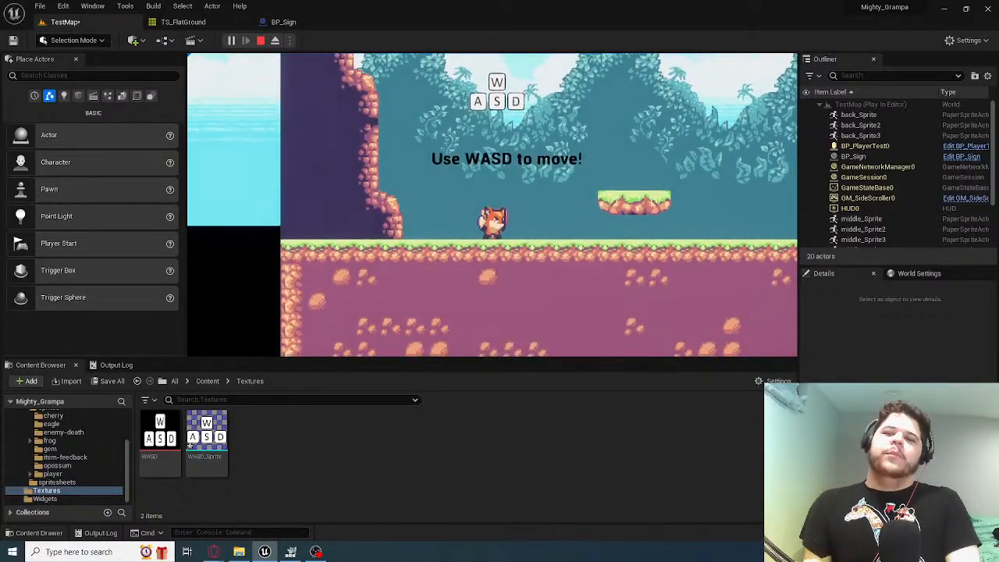
pyautogui.press('Escape')
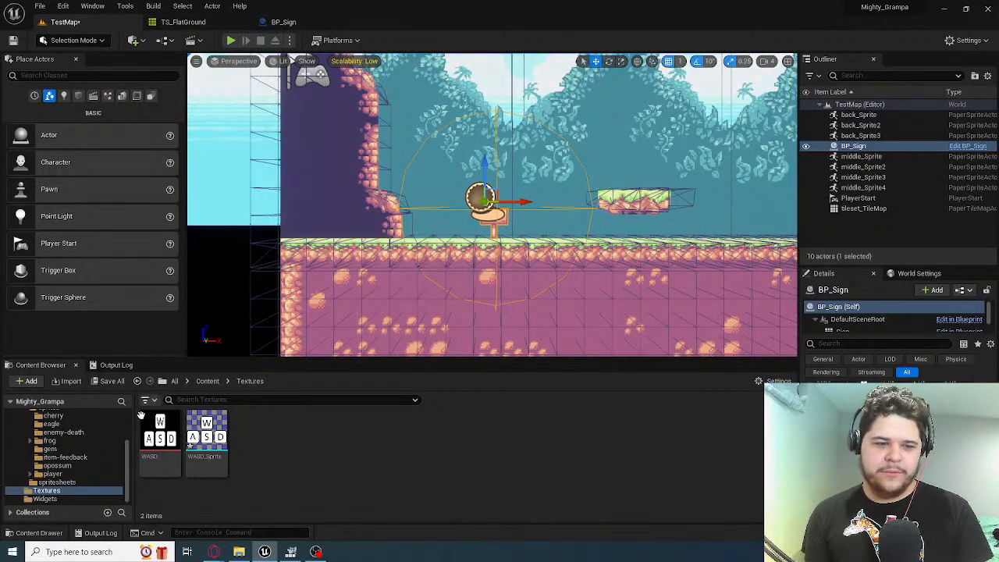
# Place a second BP_Sign from the Blueprints folder into TestMap, on the ground beyond the floating platform
pyautogui.scroll(2, 58, 442)
pyautogui.scroll(2, 58, 442)
pyautogui.click(48, 431)
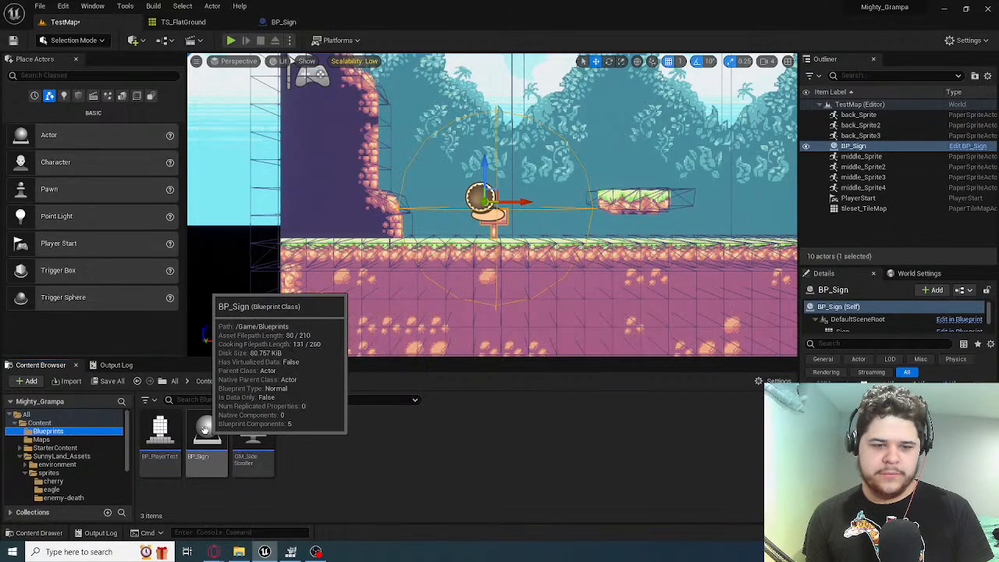
pyautogui.moveTo(207, 433); pyautogui.dragTo(747, 240)
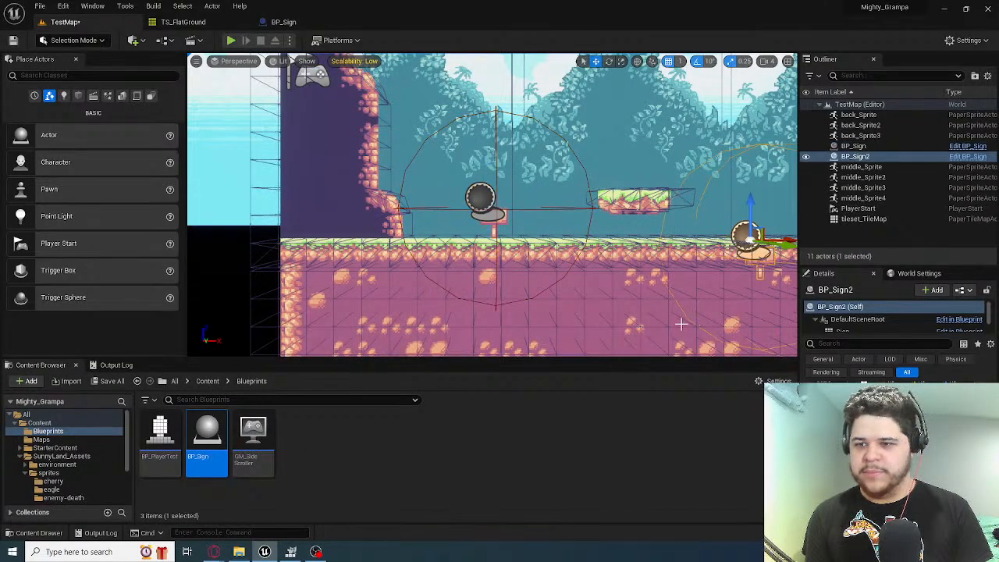
pyautogui.moveTo(681, 324); pyautogui.dragTo(605, 293, button='right')
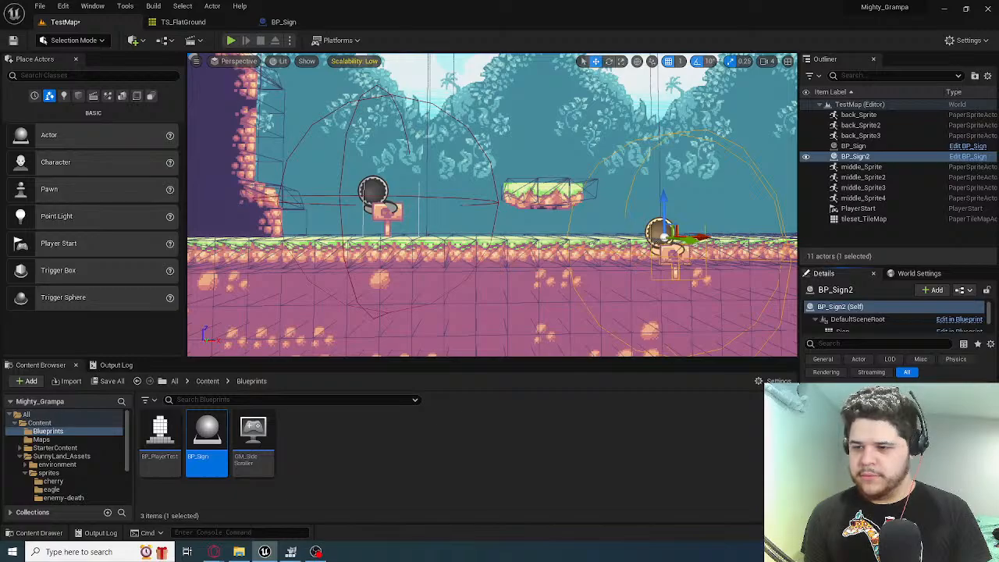
# Raise the second sign so it stands on the ground surface and shift it along the ground beyond the floating platform
pyautogui.moveTo(665, 234); pyautogui.dragTo(652, 167)
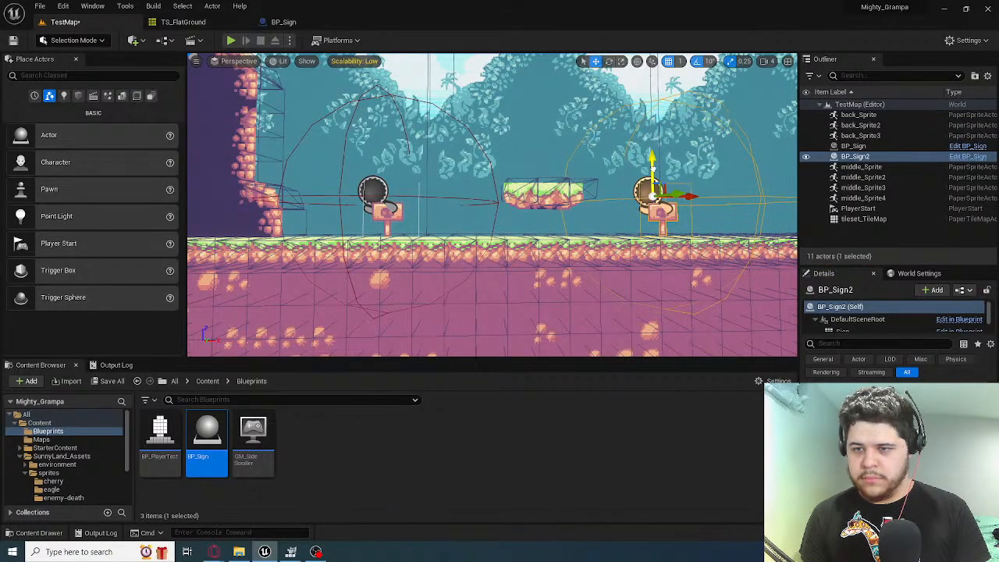
pyautogui.moveTo(637, 271); pyautogui.dragTo(667, 282, button='right')
pyautogui.moveTo(609, 234)
pyautogui.mouseDown(button='right')
pyautogui.moveTo(598, 245)
pyautogui.moveTo(596, 205)
pyautogui.moveTo(598, 235)
pyautogui.moveTo(611, 233)
pyautogui.mouseUp(button='right')
pyautogui.moveTo(555, 194); pyautogui.dragTo(748, 200)
pyautogui.moveTo(591, 239)
pyautogui.mouseDown(button='right')
pyautogui.moveTo(625, 236)
pyautogui.moveTo(592, 239)
pyautogui.moveTo(597, 232)
pyautogui.mouseUp(button='right')
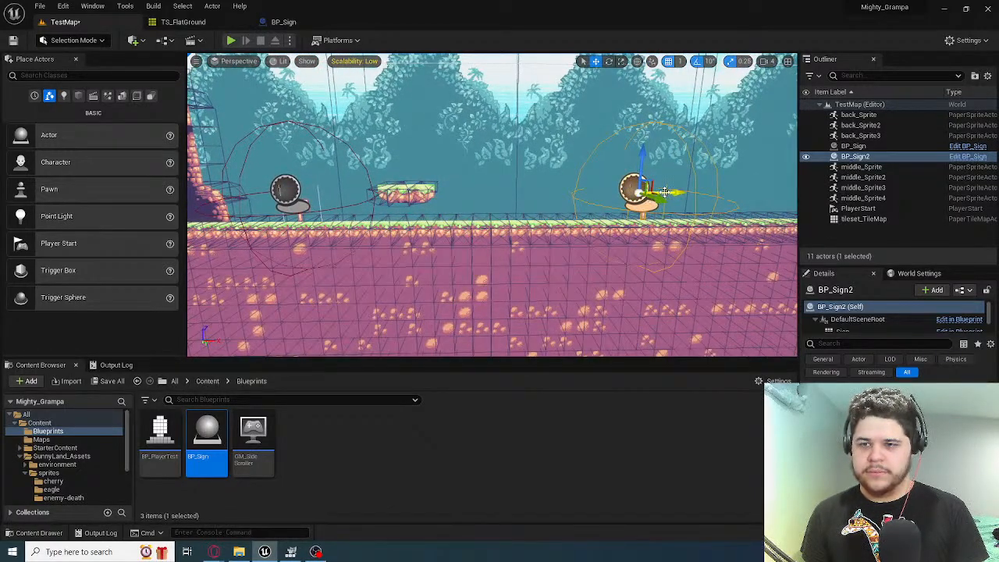
pyautogui.moveTo(651, 197); pyautogui.dragTo(584, 192)
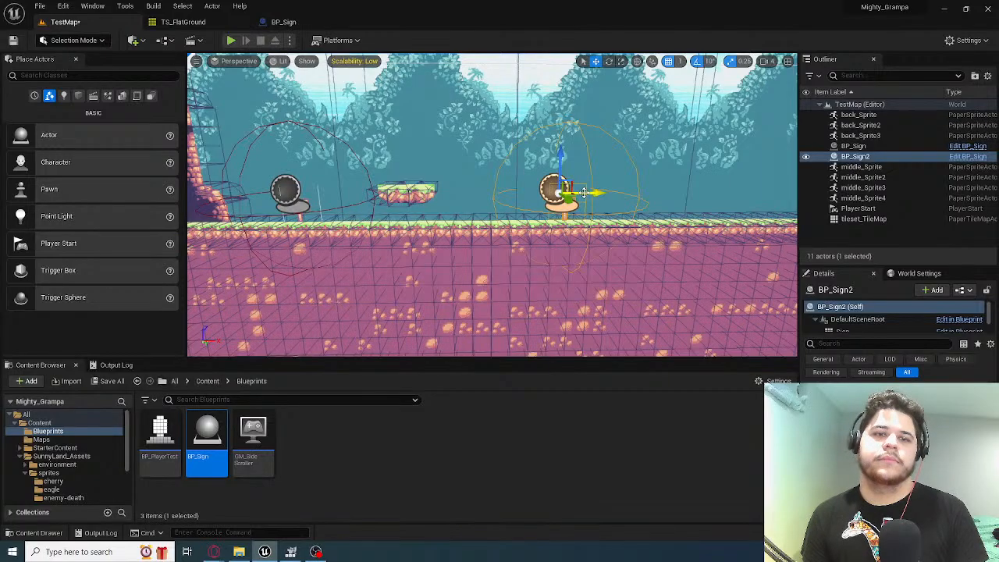
# Switch to GIMP and fuzzy-select the white face of the W key in the WASD image
pyautogui.click(290, 552)
pyautogui.rightClick(404, 235)
pyautogui.press('s')
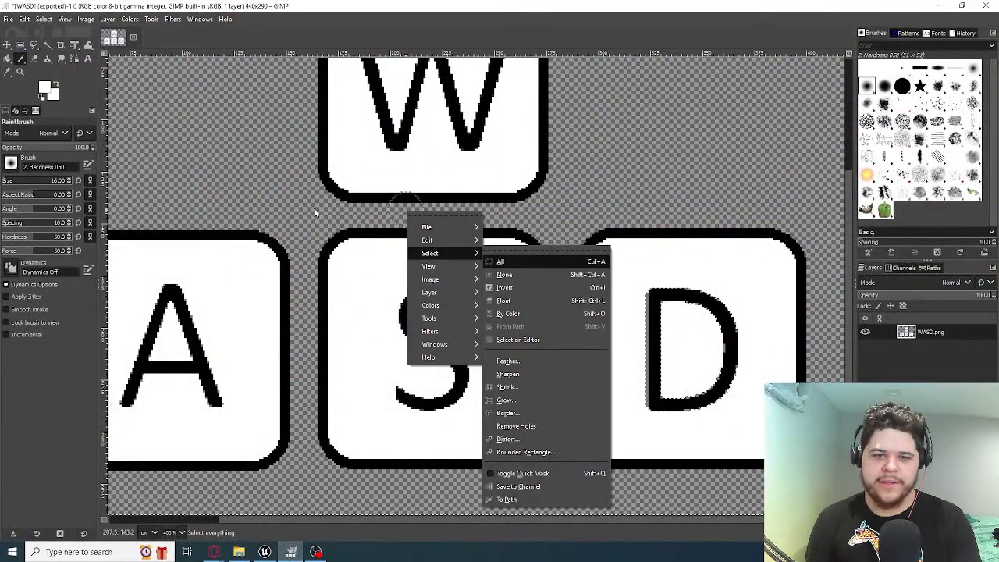
pyautogui.click(340, 248)
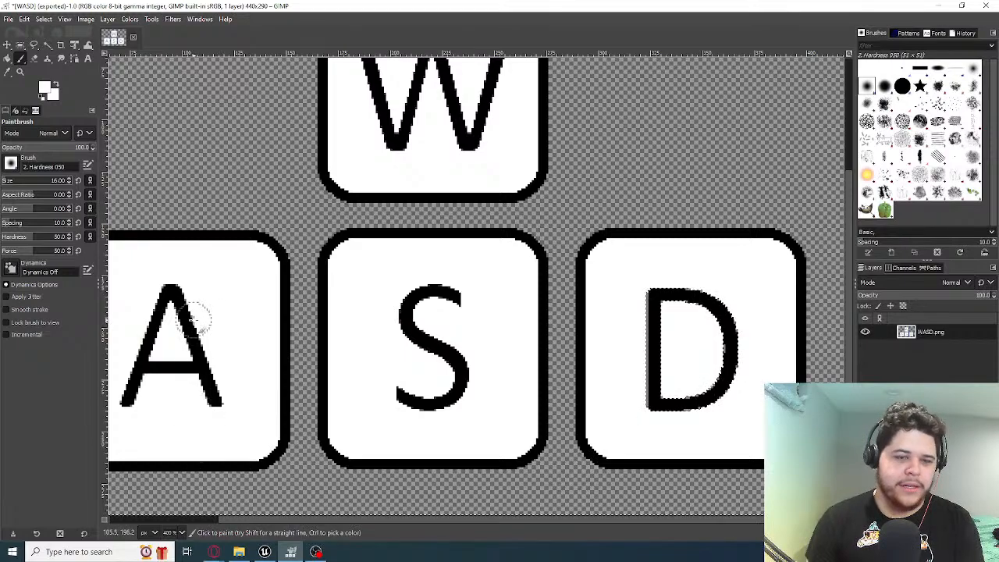
pyautogui.scroll(3, 343, 181)
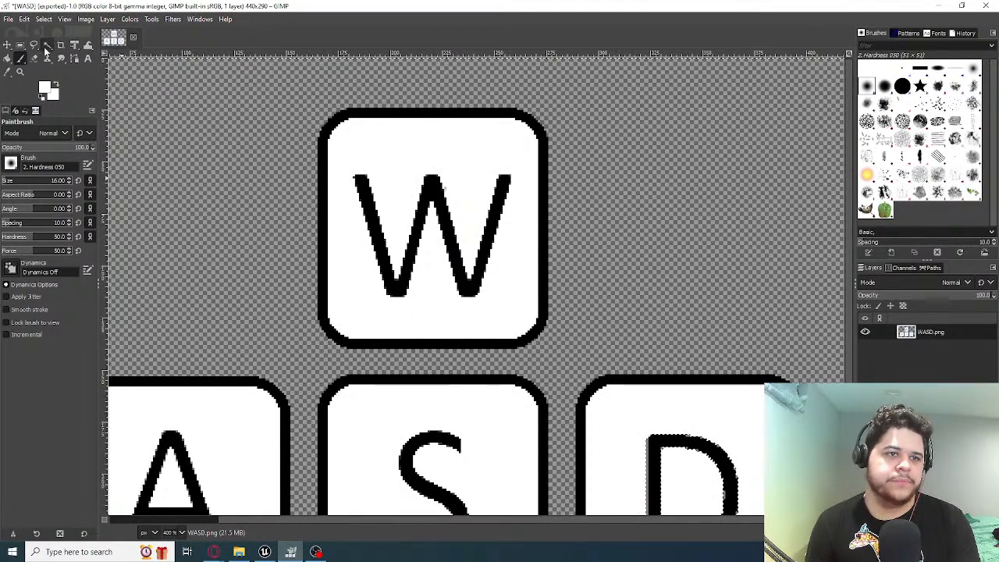
pyautogui.click(48, 45)
pyautogui.click(319, 244)
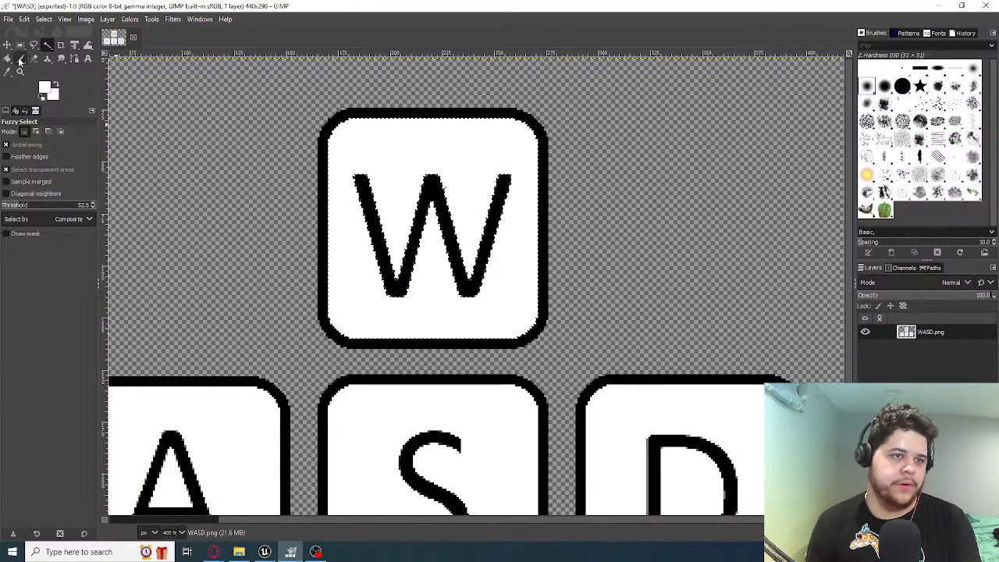
# Set both the foreground and background colours to a medium grey
pyautogui.click(45, 88)
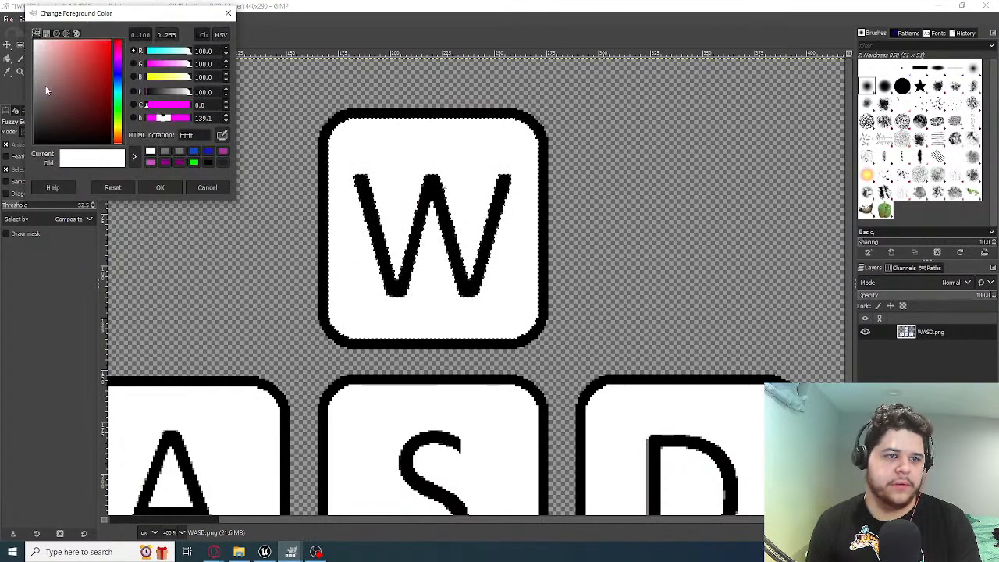
pyautogui.click(63, 85)
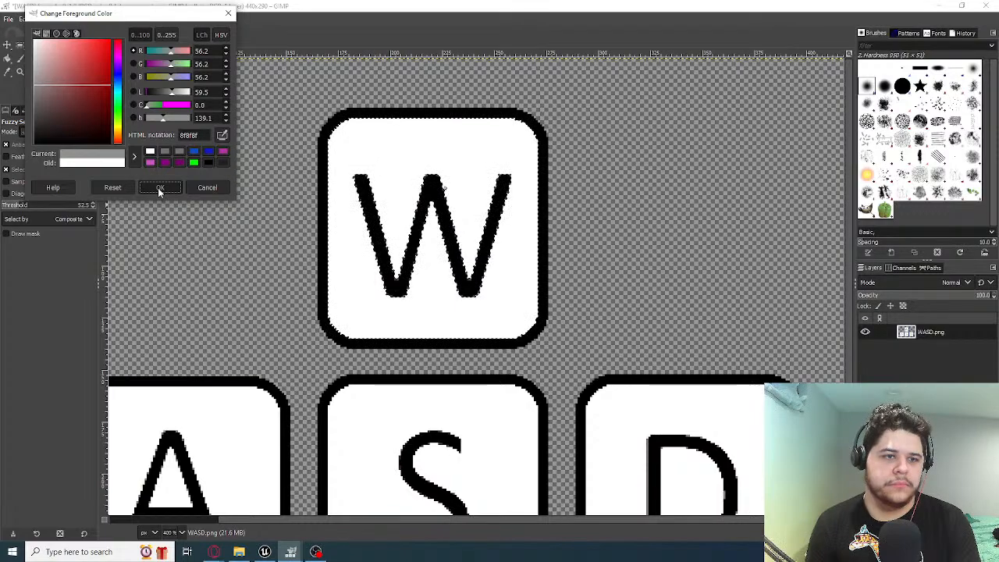
pyautogui.click(159, 188)
pyautogui.click(56, 97)
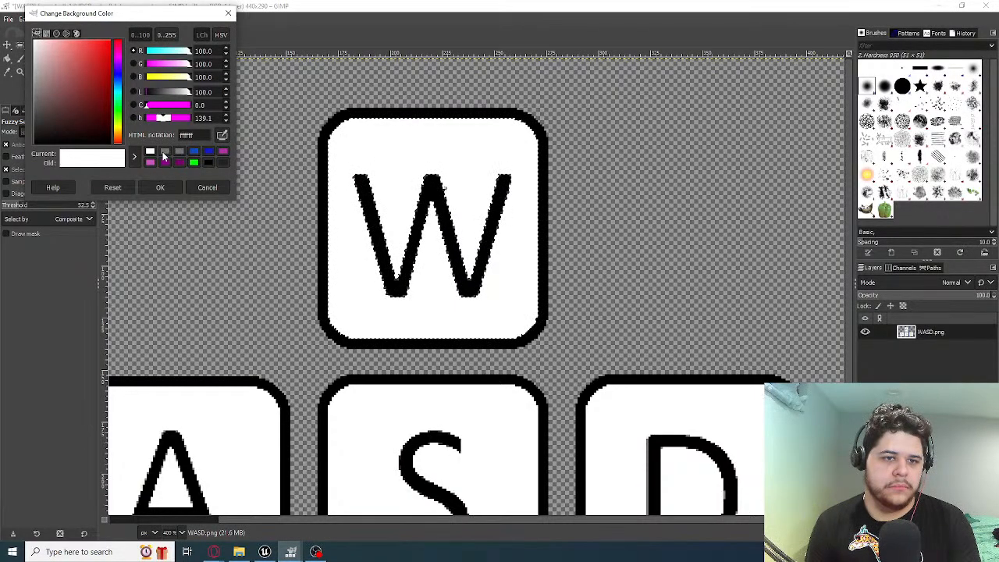
pyautogui.click(164, 152)
pyautogui.click(159, 187)
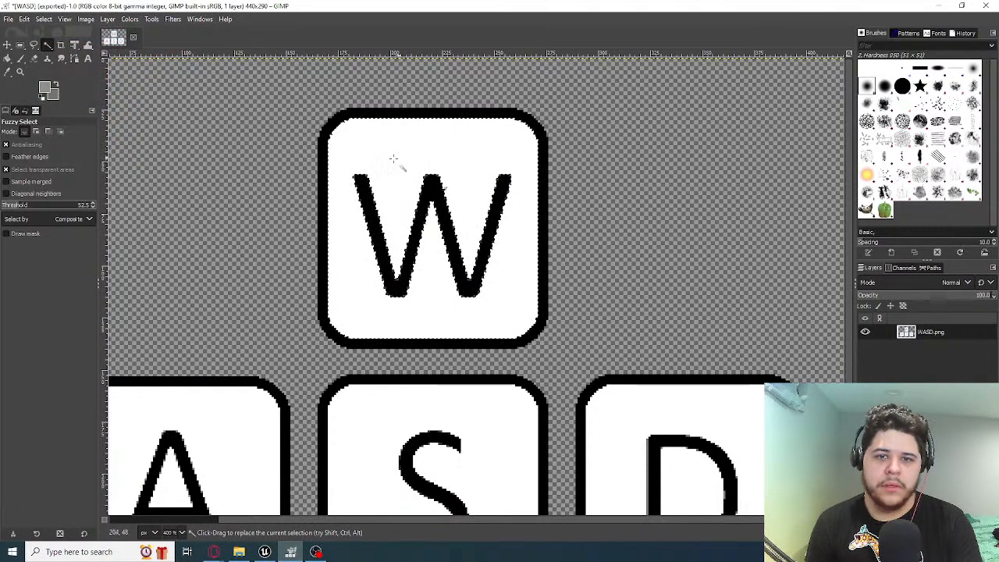
# Bucket-fill the white faces of the W and S keys with grey, selecting the S key's face before its fill
pyautogui.click(7, 58)
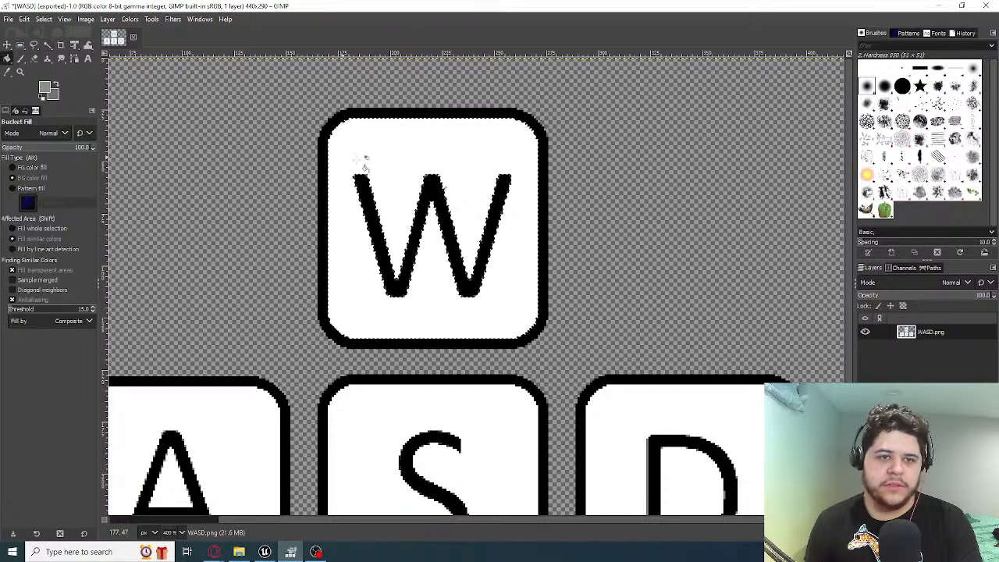
pyautogui.scroll(-5, 367, 234)
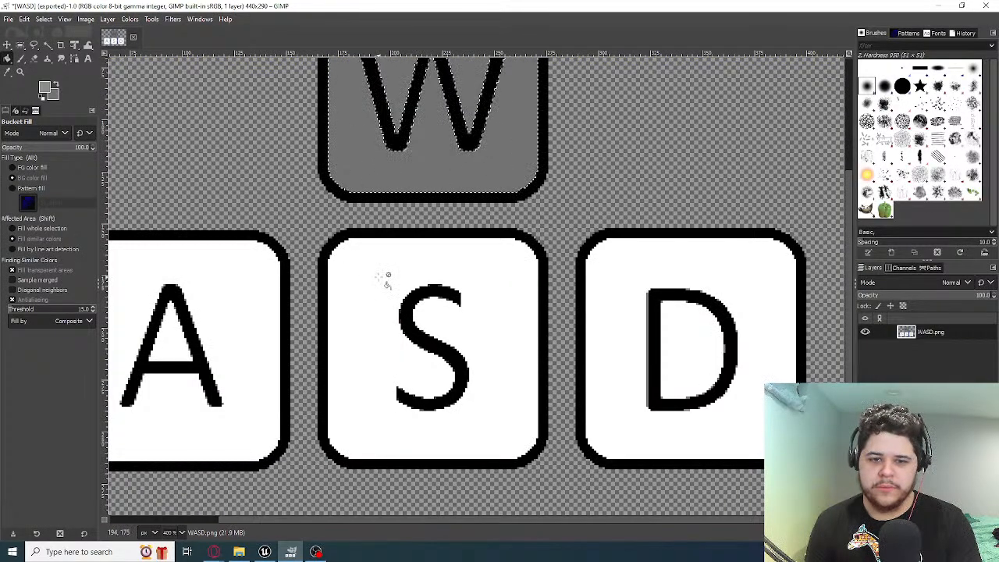
pyautogui.click(48, 44)
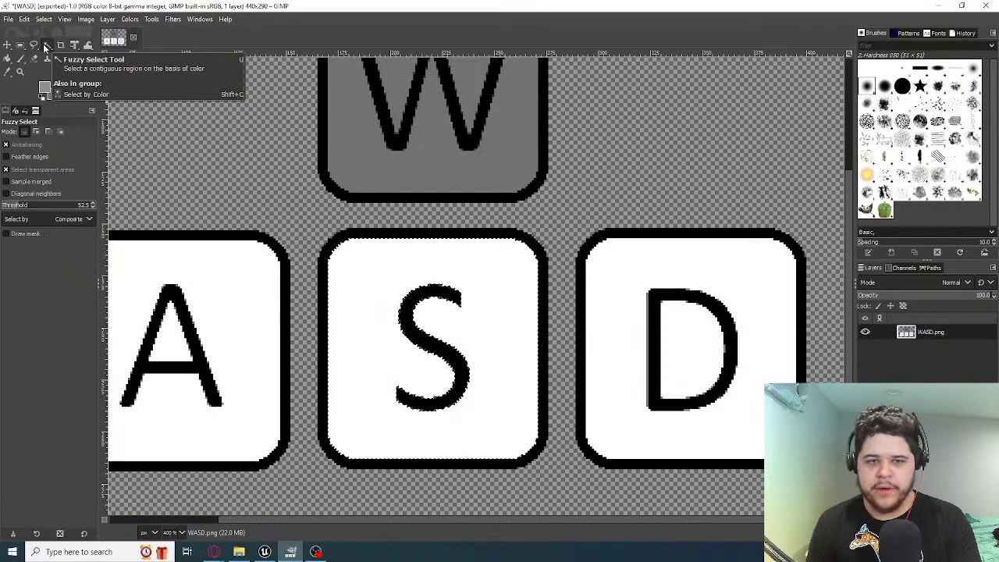
pyautogui.click(7, 59)
pyautogui.click(364, 263)
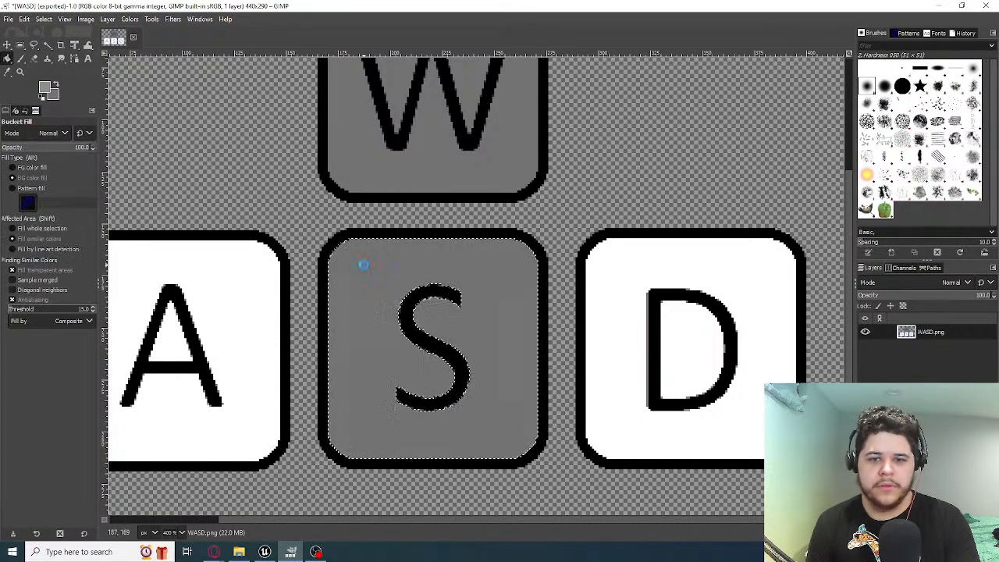
# Reselect around the W letter and fill the leftover white speck beside its middle peak with grey
pyautogui.scroll(5, 375, 267)
pyautogui.scroll(-3, 377, 267)
pyautogui.scroll(3, 469, 183)
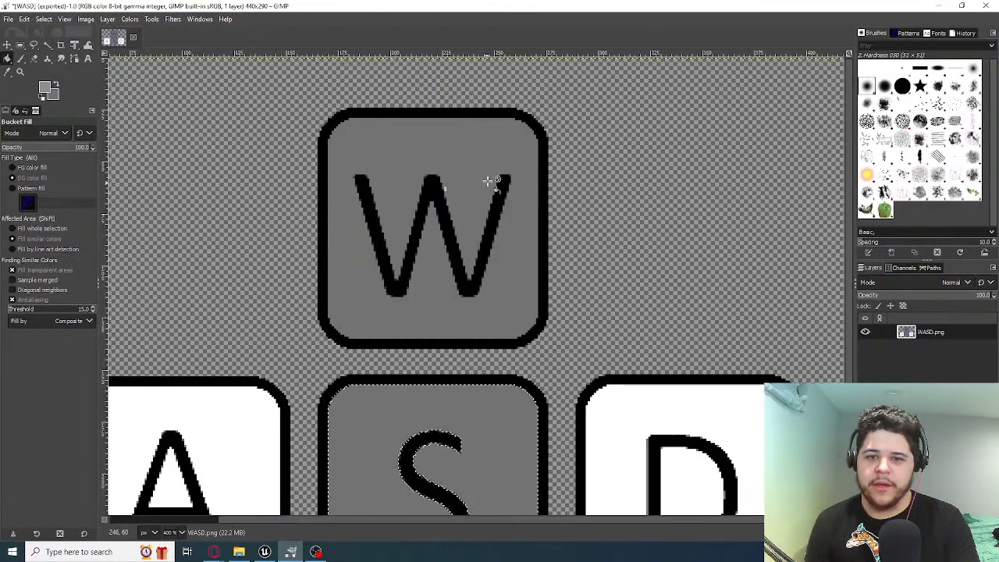
pyautogui.click(47, 45)
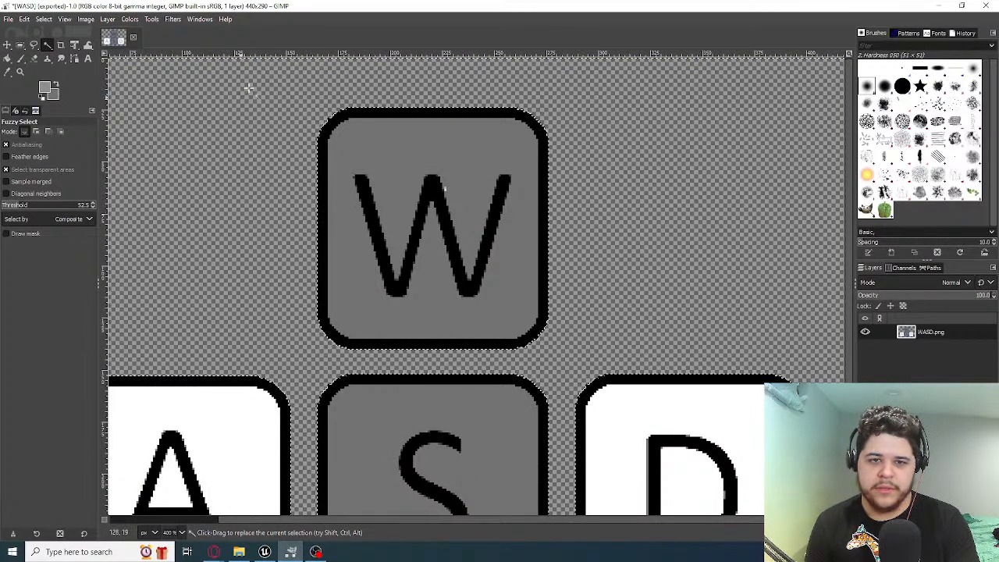
pyautogui.click(408, 163)
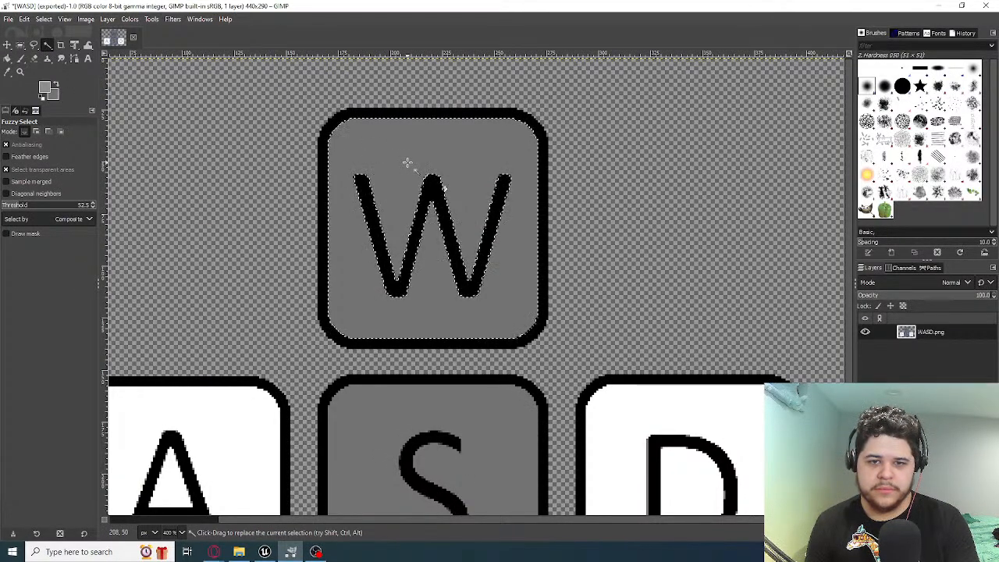
pyautogui.click(7, 59)
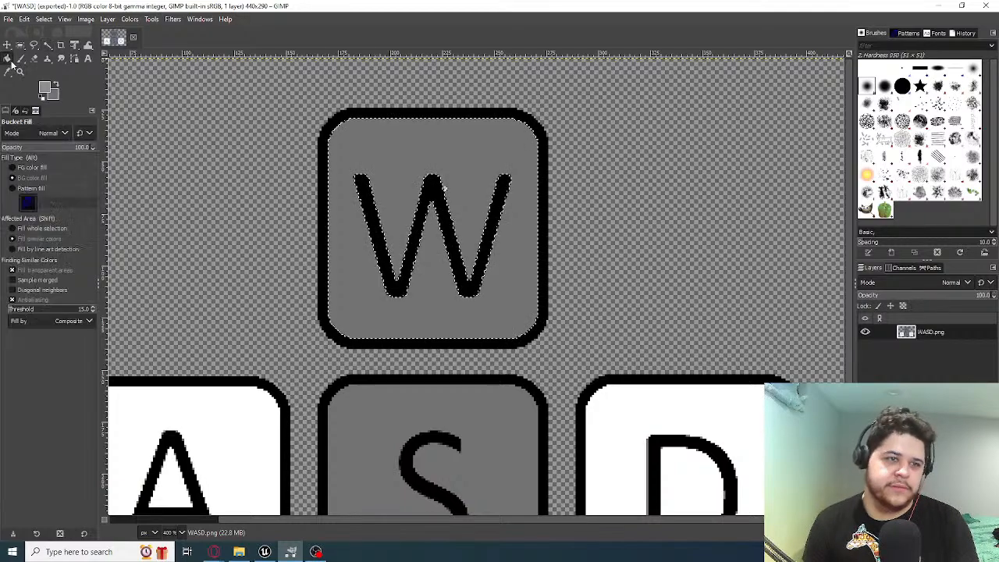
pyautogui.click(445, 188)
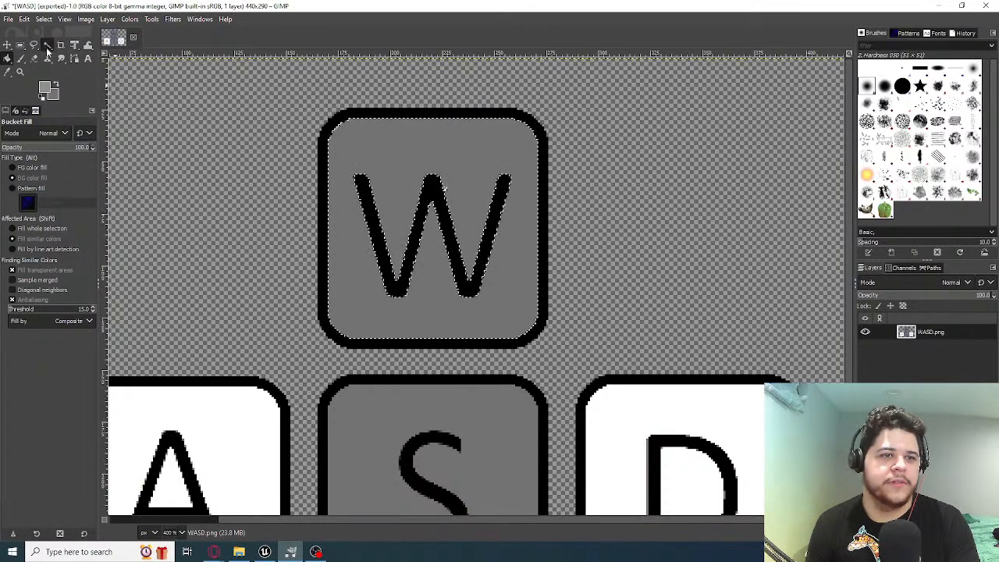
pyautogui.press('u')
pyautogui.click(449, 200)
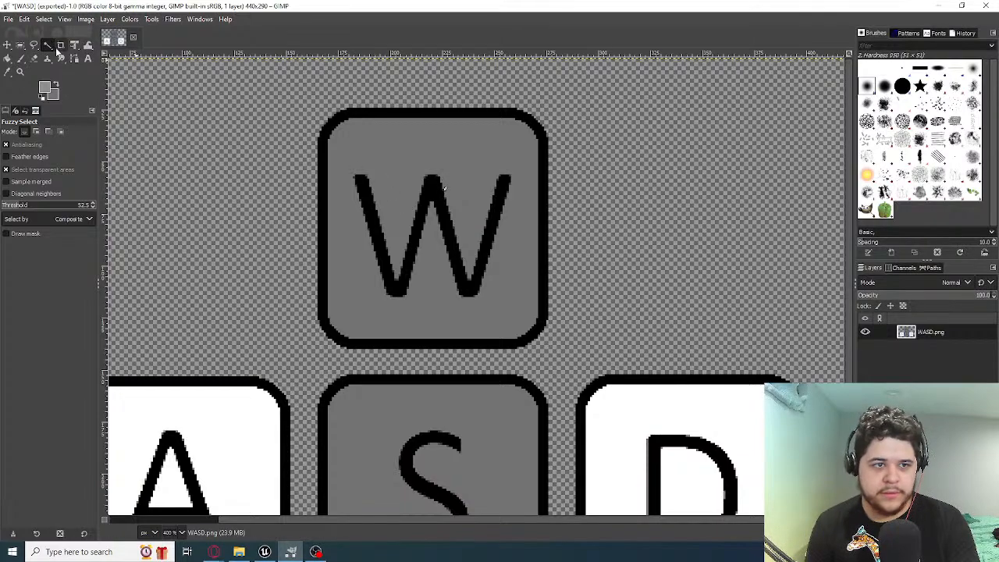
pyautogui.click(8, 59)
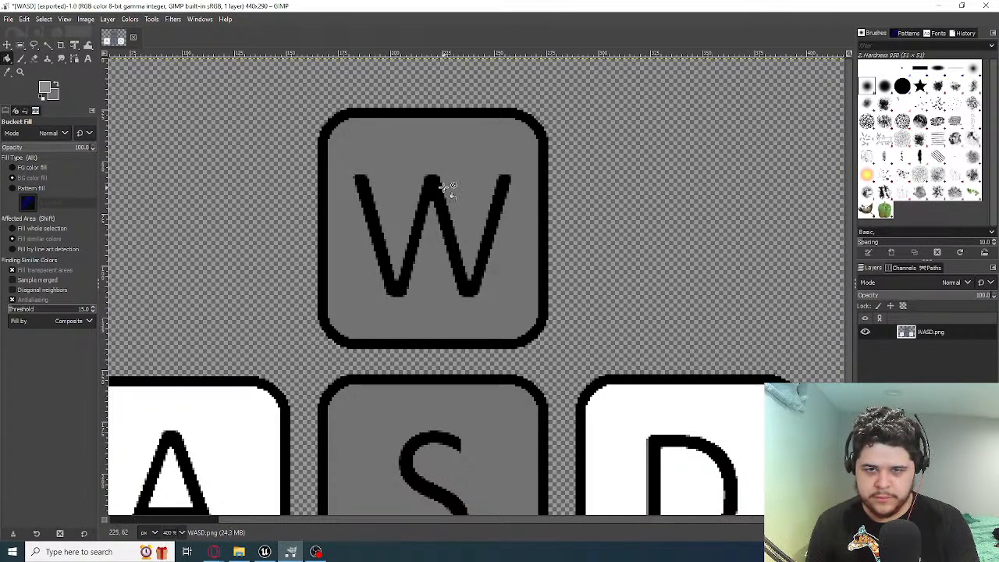
pyautogui.scroll(-3, 457, 227)
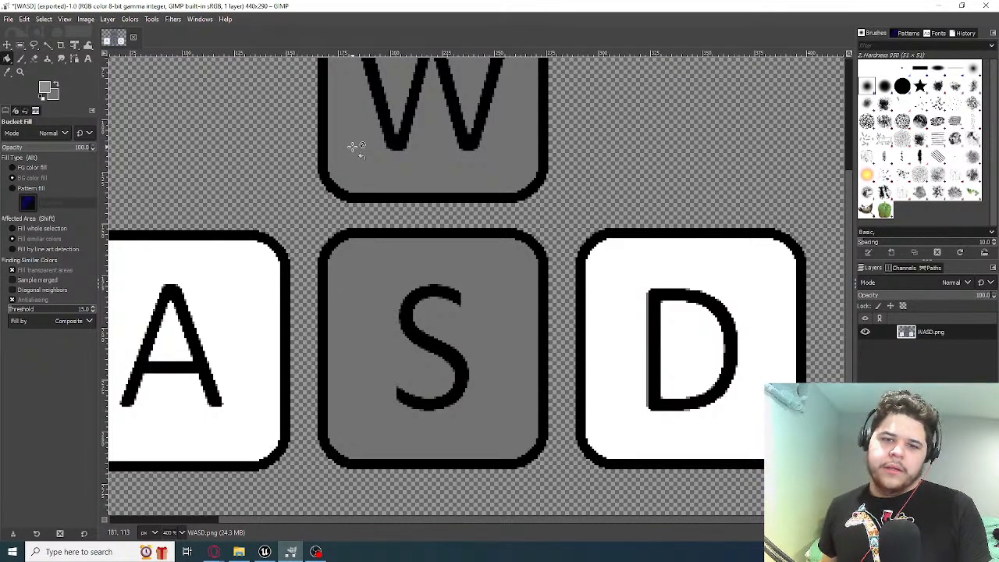
# Return to Unreal Editor and move the second sign along X toward the far end of the ground in TestMap
pyautogui.click(939, 6)
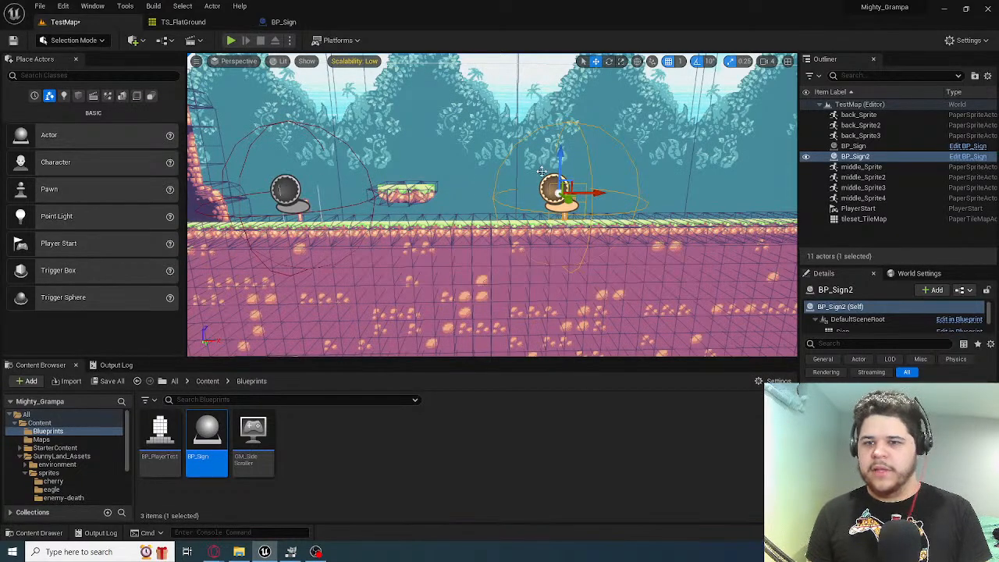
pyautogui.moveTo(595, 193); pyautogui.dragTo(714, 193)
pyautogui.moveTo(713, 193); pyautogui.dragTo(395, 193, button='middle')
pyautogui.moveTo(479, 265); pyautogui.dragTo(595, 267, button='middle')
pyautogui.press('s')
pyautogui.moveTo(596, 268); pyautogui.dragTo(540, 270, button='right')
pyautogui.press('w')
pyautogui.press('s')
pyautogui.press('w')
pyautogui.press('w')
pyautogui.press('w')
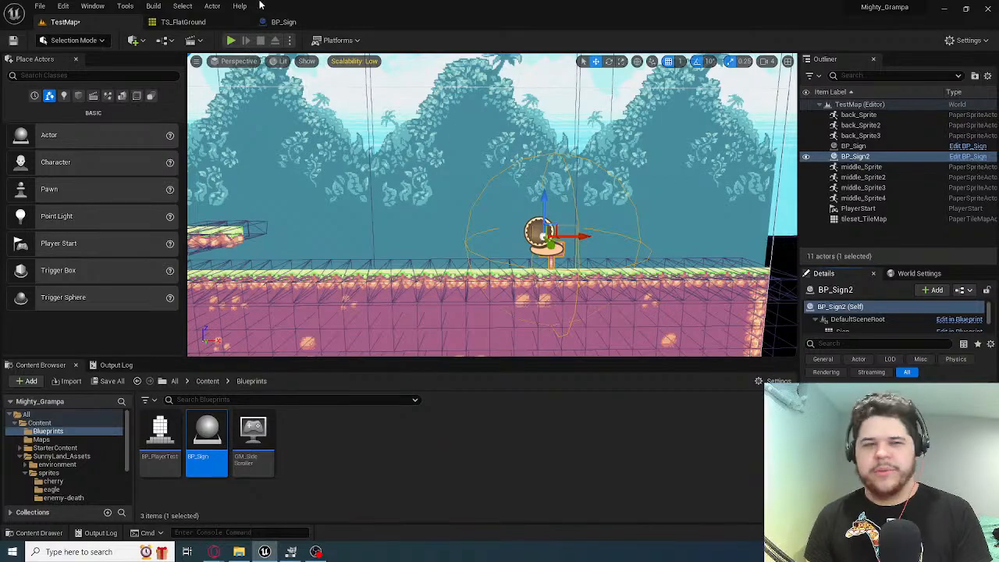
# Play TestMap and run the fox past the second sign to check its instruction text and WASD sprite, then stop playing
pyautogui.click(231, 39)
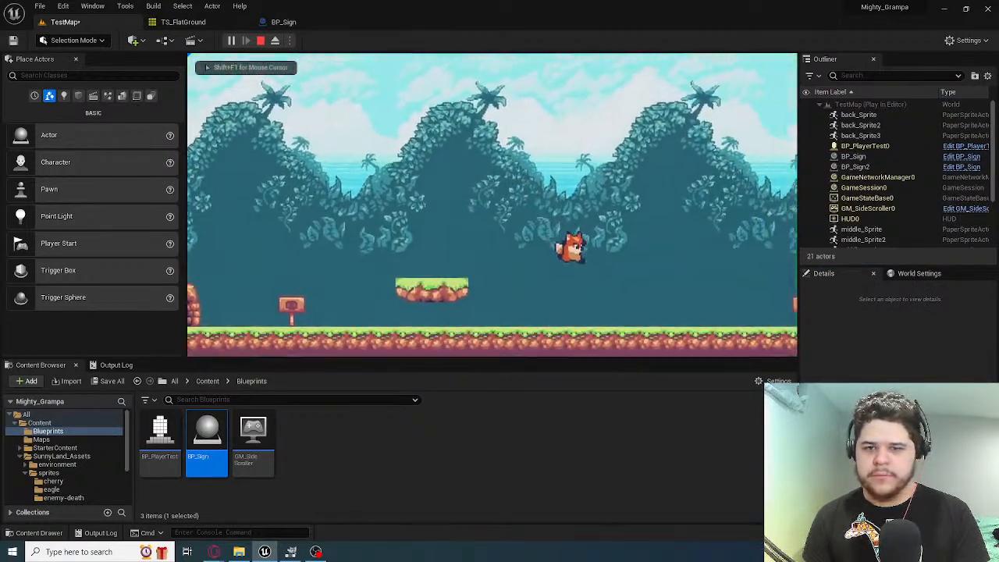
pyautogui.press('d')
pyautogui.press('a')
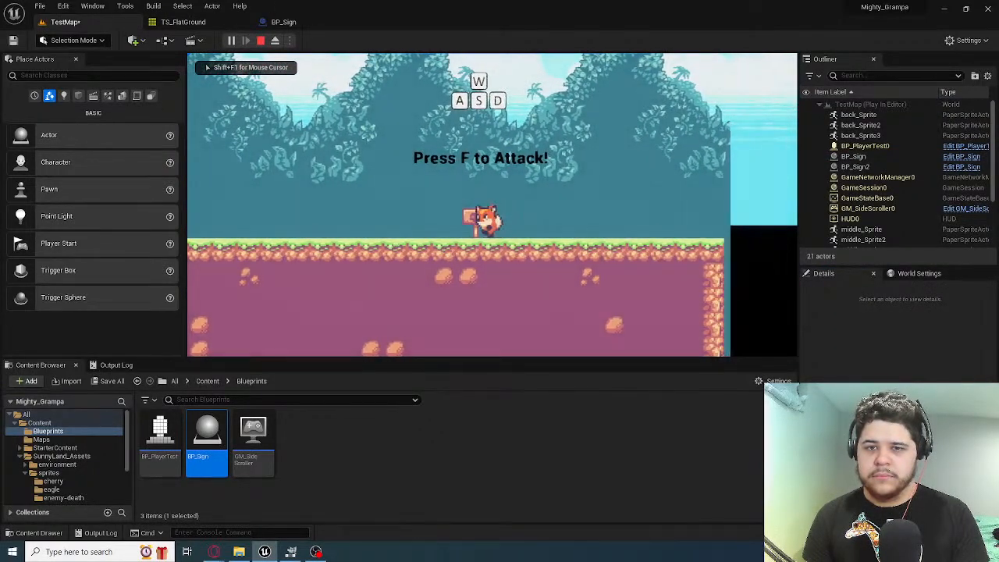
pyautogui.press('d')
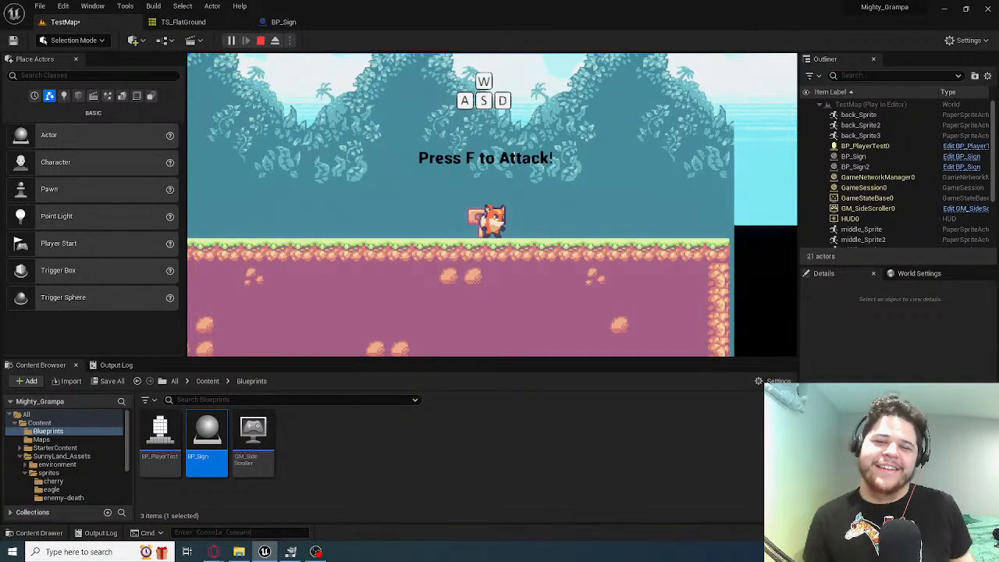
pyautogui.press('a')
pyautogui.press('Escape')
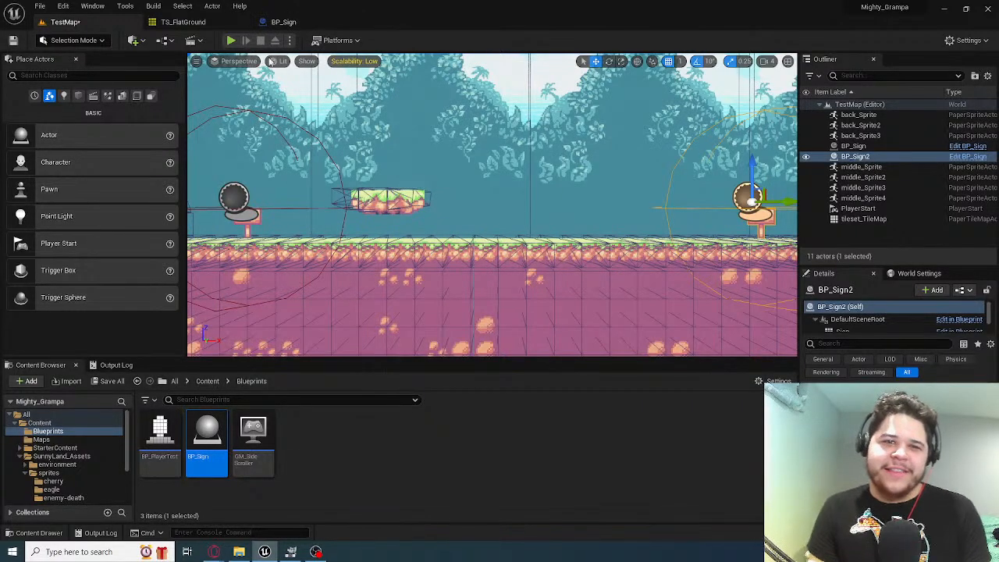
# Open BP_Sign and clear the source sprite of its WASD component
pyautogui.click(285, 21)
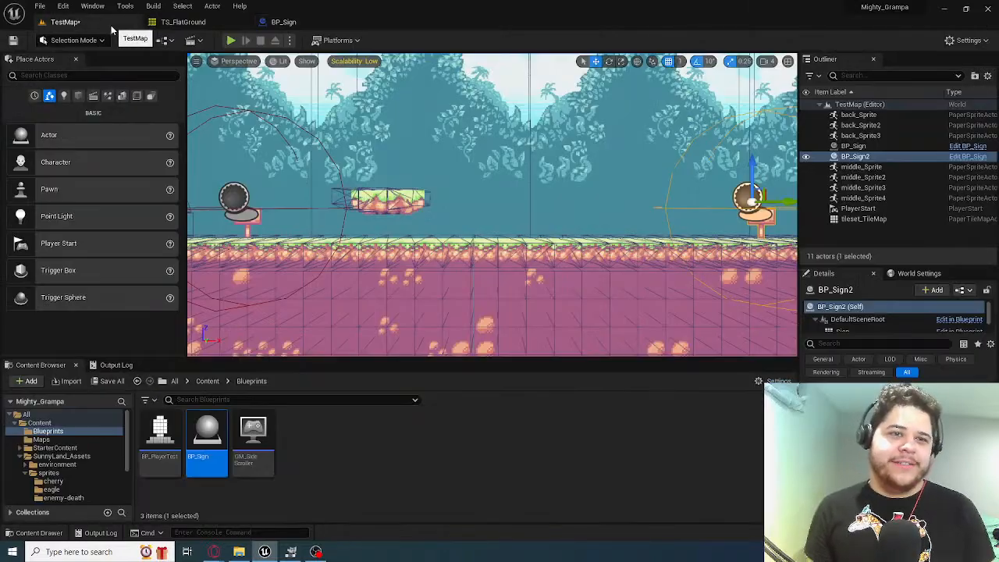
pyautogui.click(65, 22)
pyautogui.click(283, 22)
pyautogui.click(59, 118)
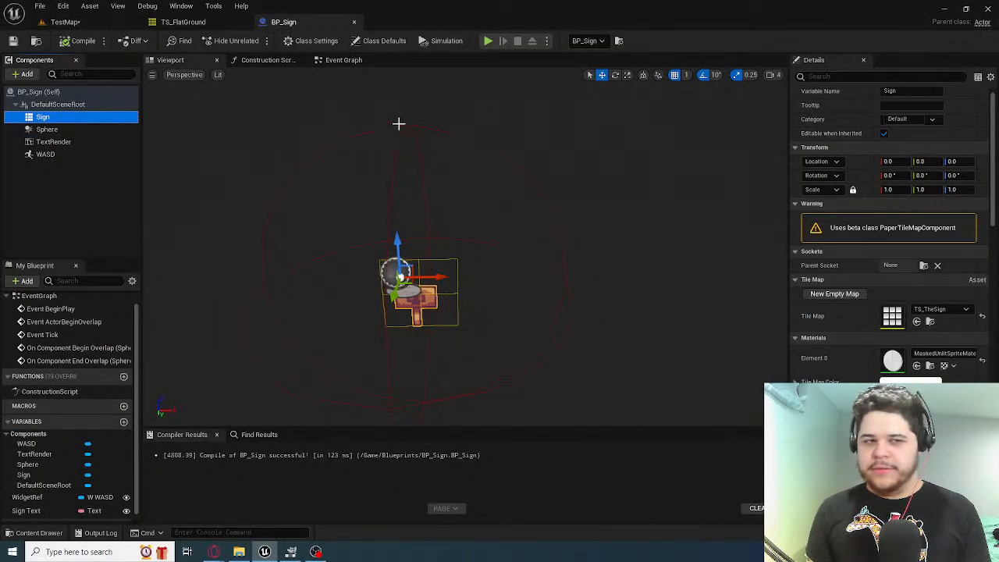
pyautogui.click(91, 153)
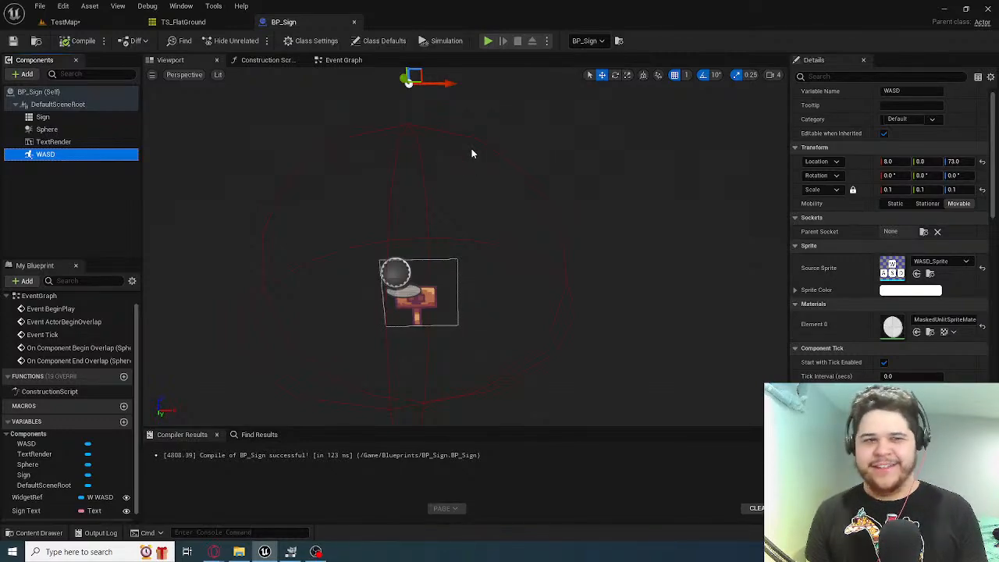
pyautogui.click(948, 261)
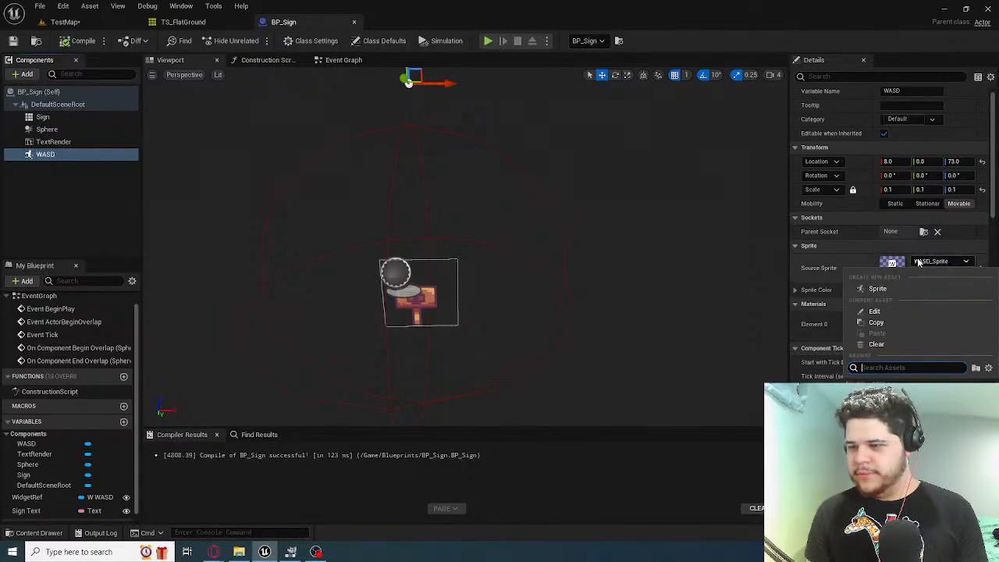
pyautogui.click(939, 262)
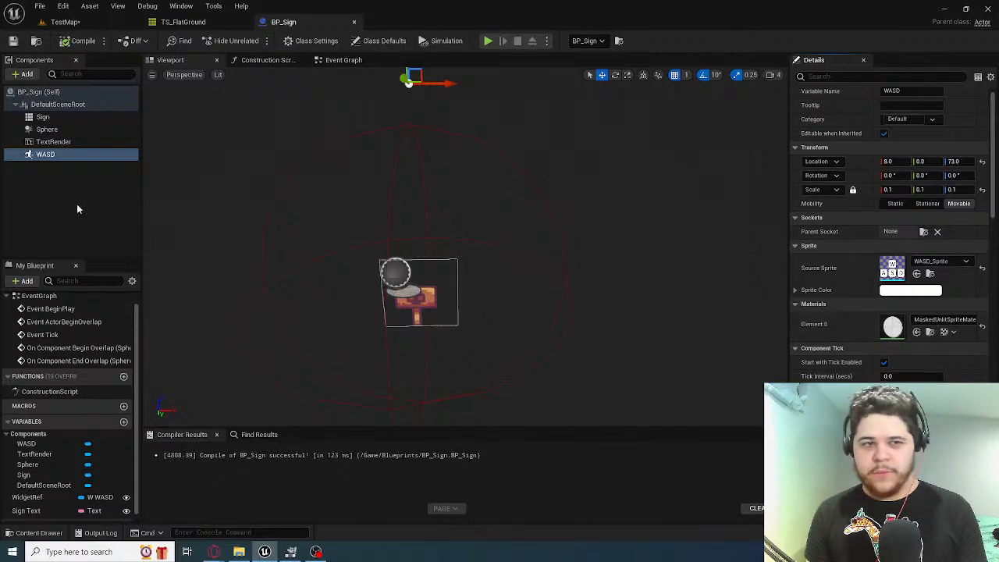
pyautogui.click(939, 263)
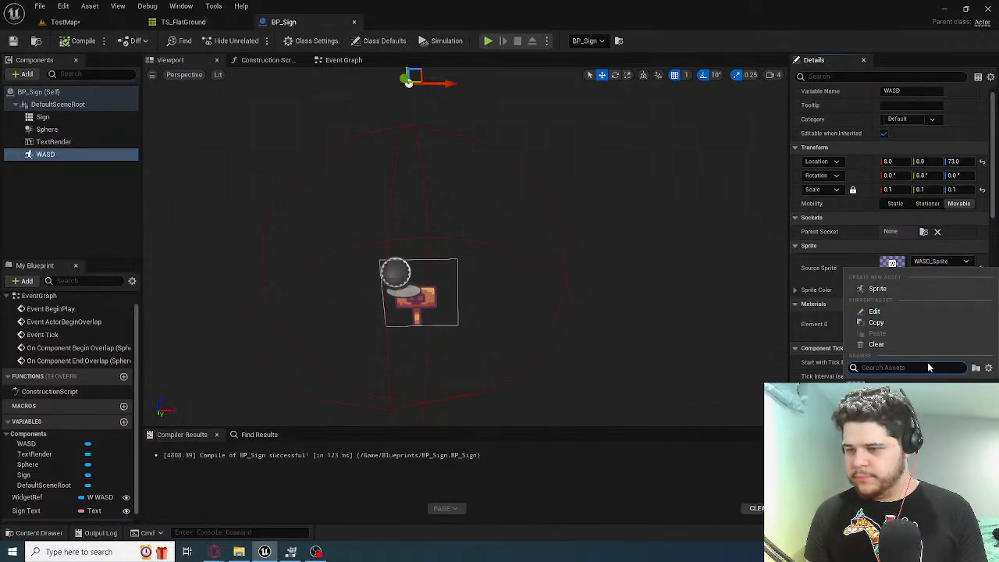
pyautogui.click(876, 344)
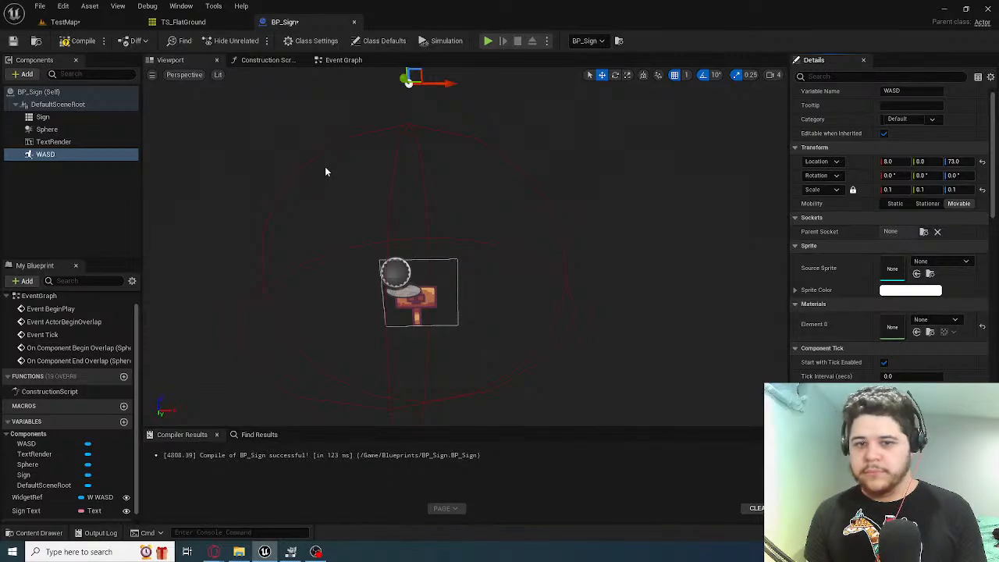
# Play TestMap and move the fox around the first sign and floating platform to check the sign without its sprite, and stop playing
pyautogui.click(65, 21)
pyautogui.click(231, 41)
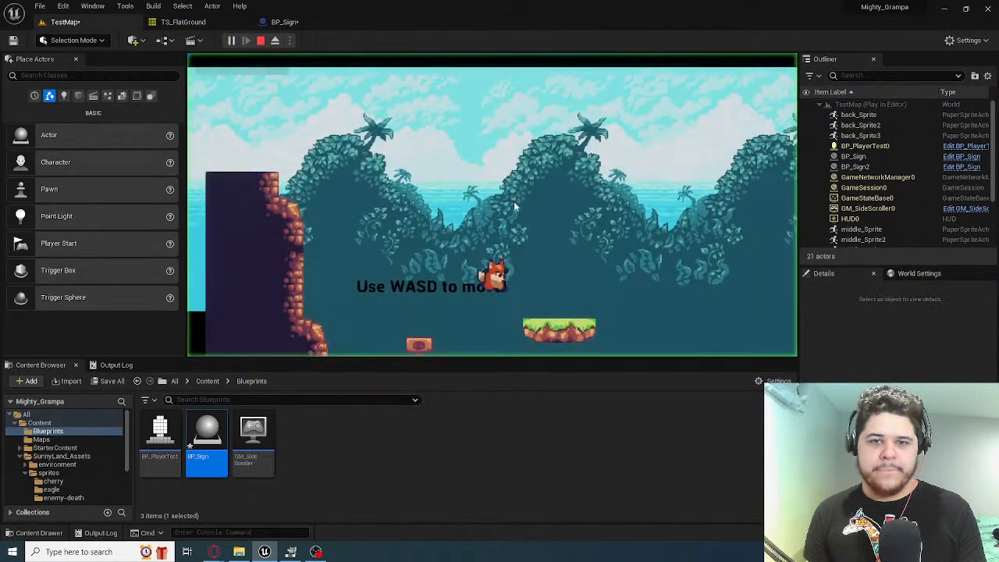
pyautogui.press('a')
pyautogui.press('space')
pyautogui.press('d')
pyautogui.press('space')
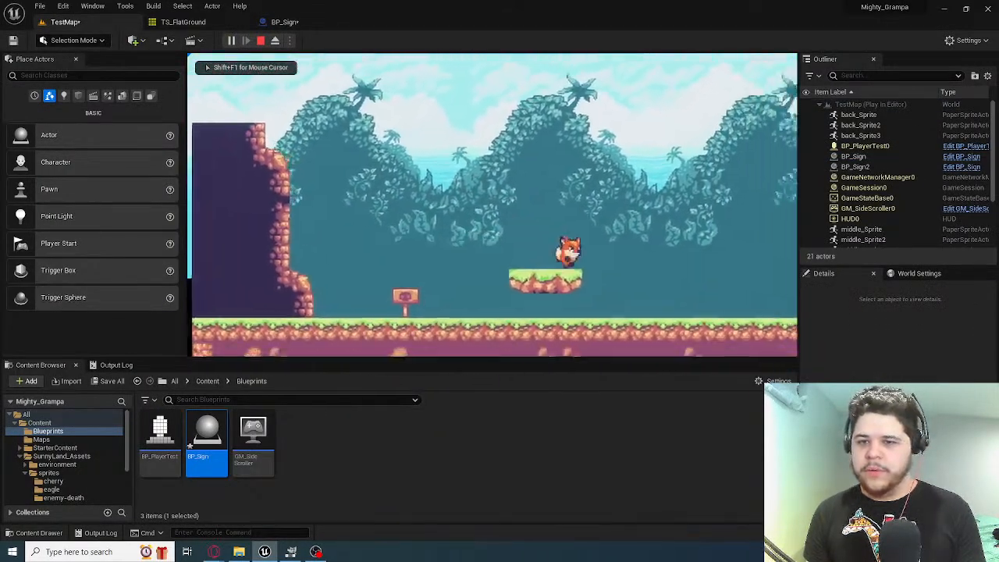
pyautogui.press('a')
pyautogui.press('space')
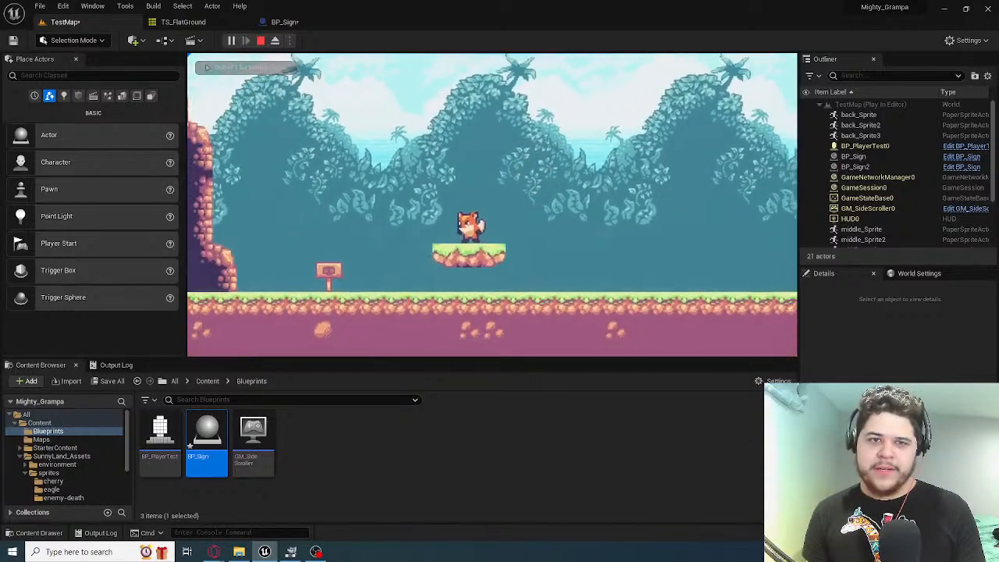
pyautogui.press('Escape')
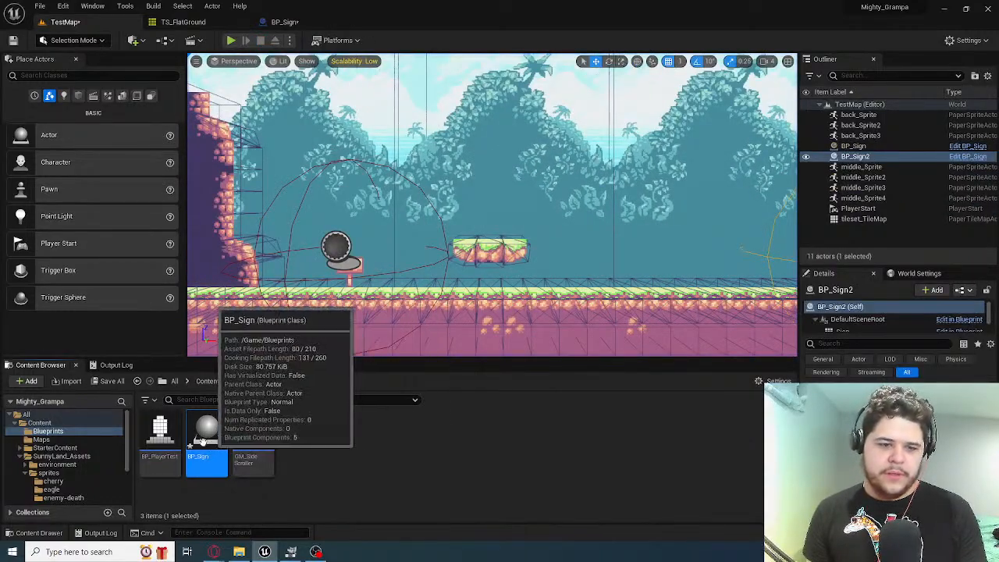
# Reopen BP_Sign from the Blueprints folder, compile it and save it
pyautogui.rightClick(205, 445)
pyautogui.click(320, 475)
pyautogui.rightClick(320, 475)
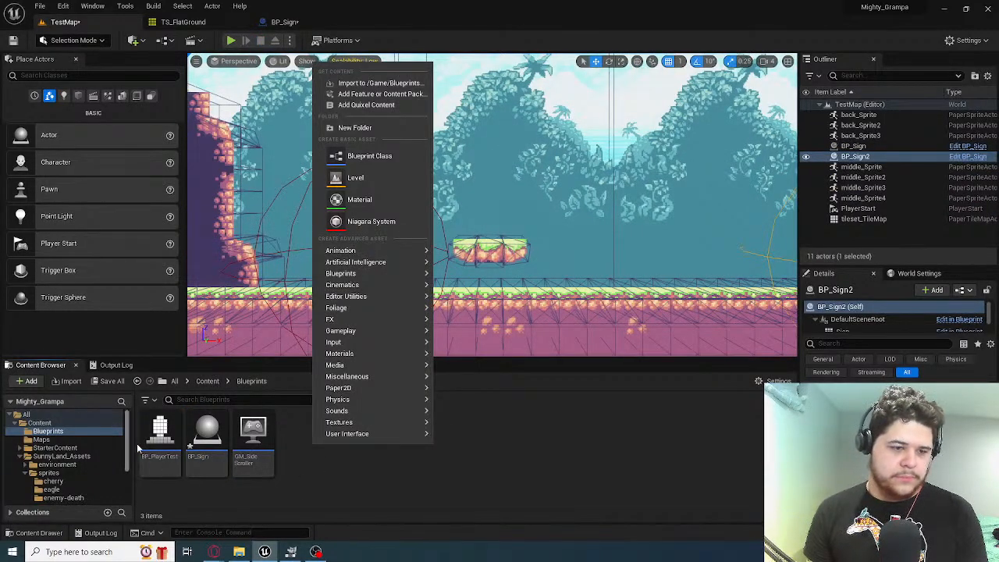
pyautogui.click(218, 434)
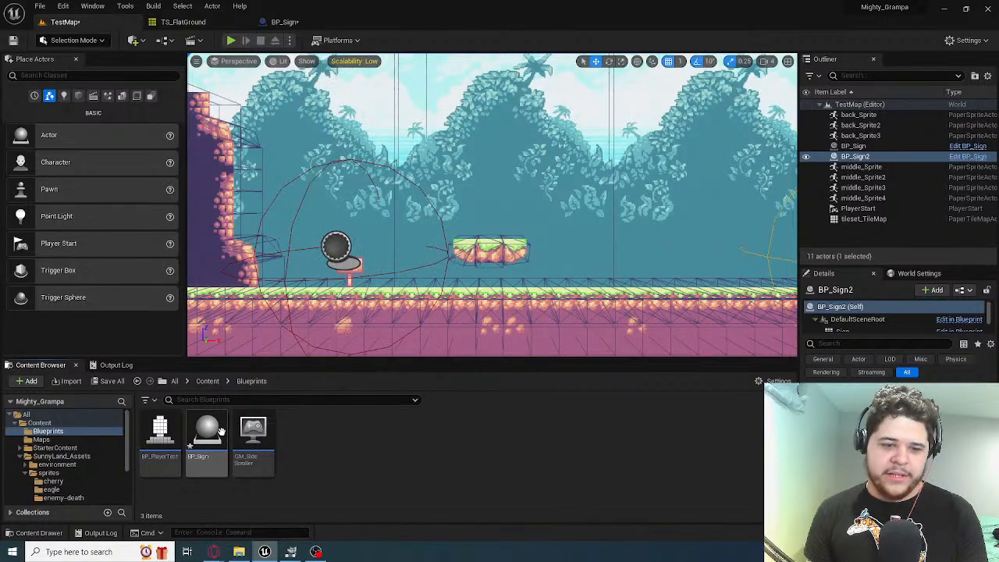
pyautogui.click(218, 435)
pyautogui.rightClick(190, 419)
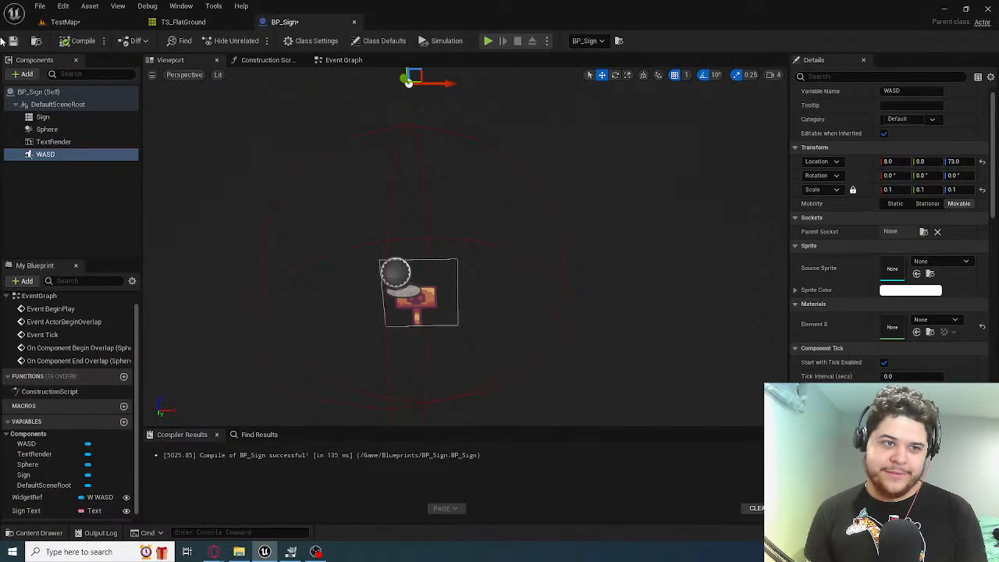
# Create a child Blueprint class of BP_Sign named BP_Sign_MoveTutorial
pyautogui.click(65, 22)
pyautogui.rightClick(207, 460)
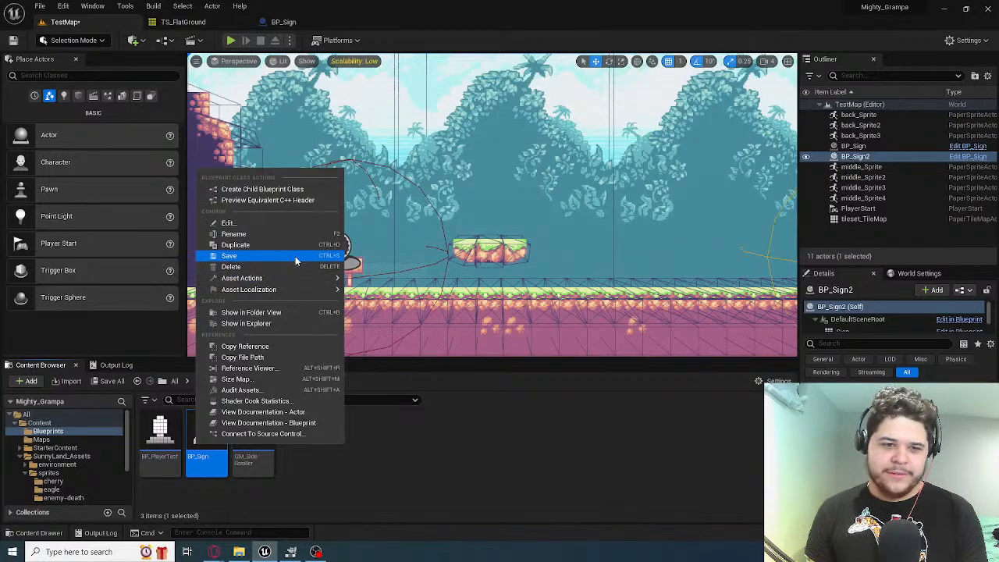
pyautogui.click(262, 189)
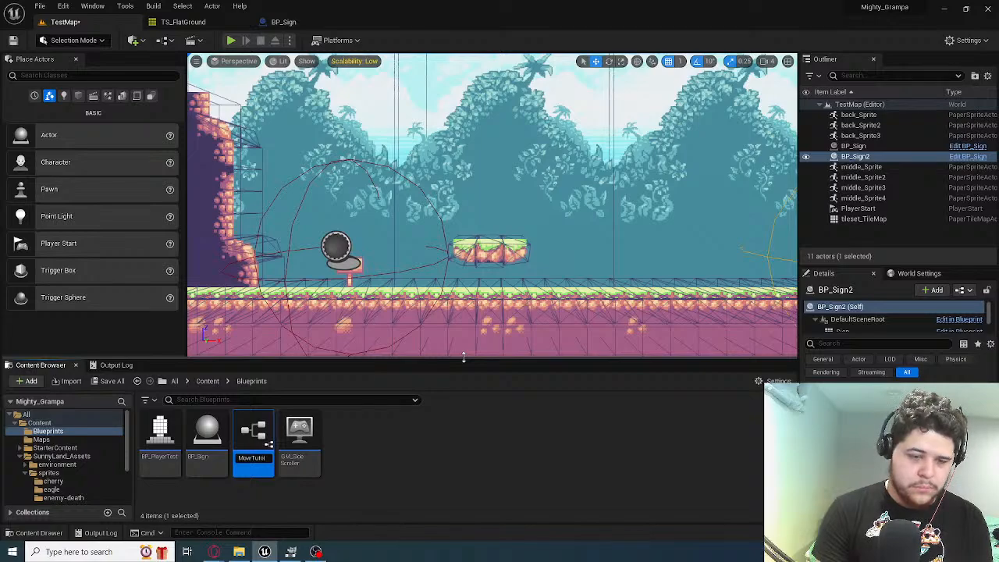
pyautogui.press('Return')
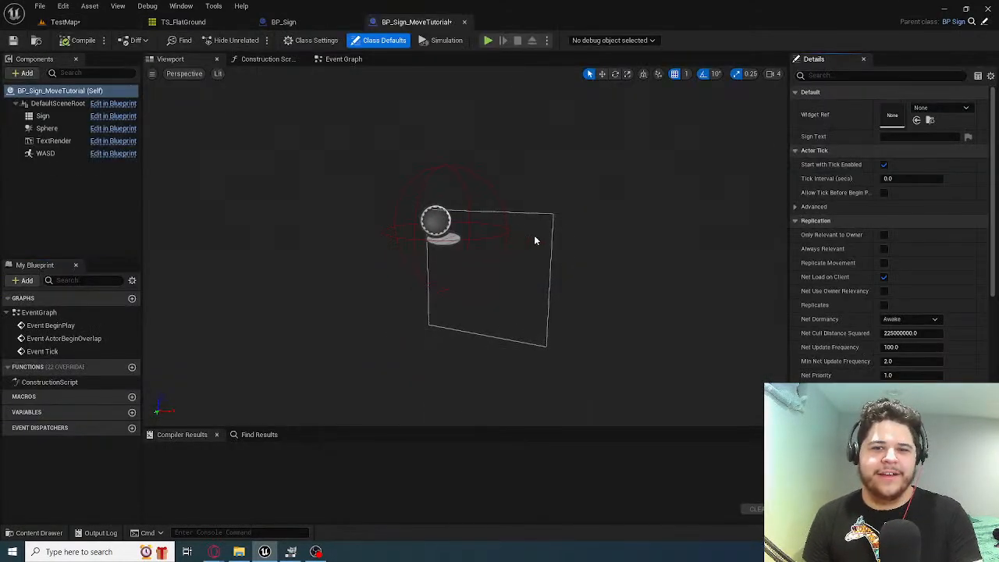
# Open BP_Sign_MoveTutorial, assign the TS_TheSign tile map to its Sign component, and compile the Blueprint
pyautogui.moveTo(534, 236); pyautogui.dragTo(390, 210, button='right')
pyautogui.click(42, 115)
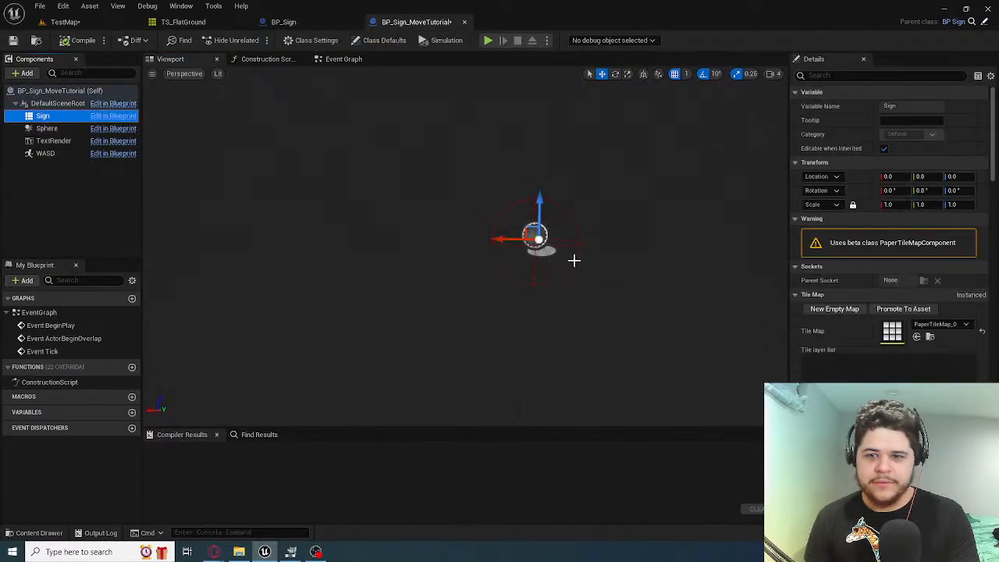
pyautogui.scroll(-1, 882, 312)
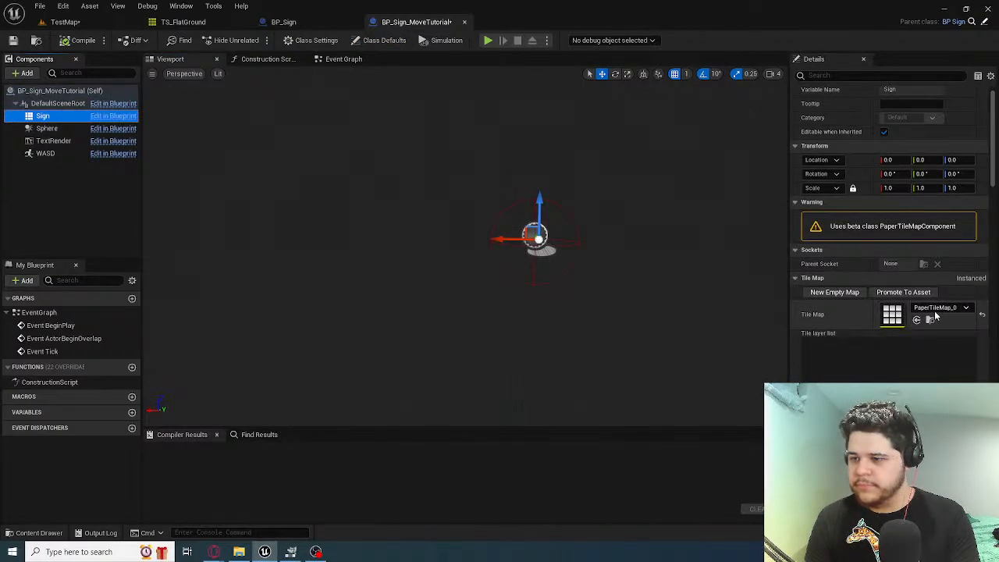
pyautogui.click(934, 308)
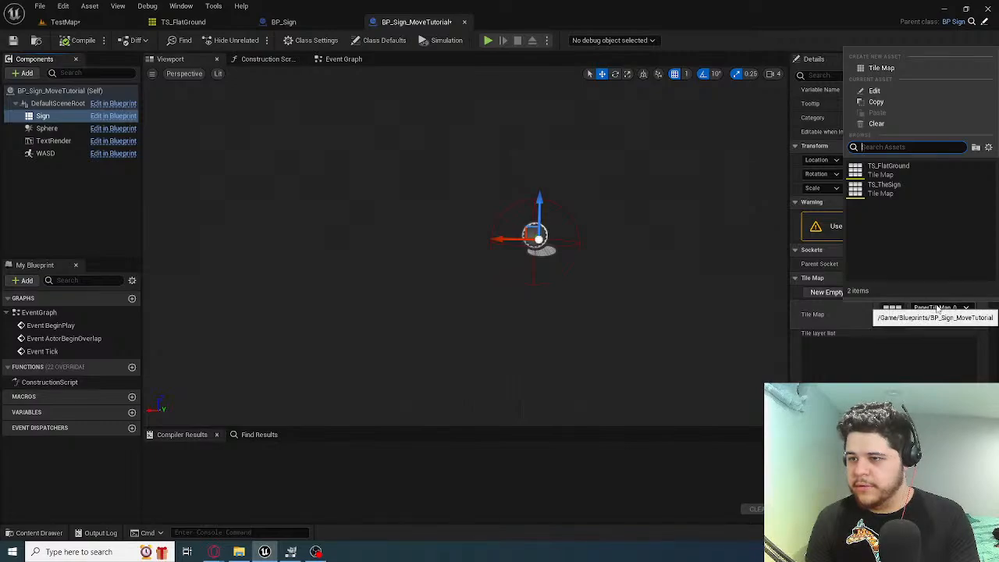
pyautogui.click(871, 303)
pyautogui.scroll(-5, 871, 303)
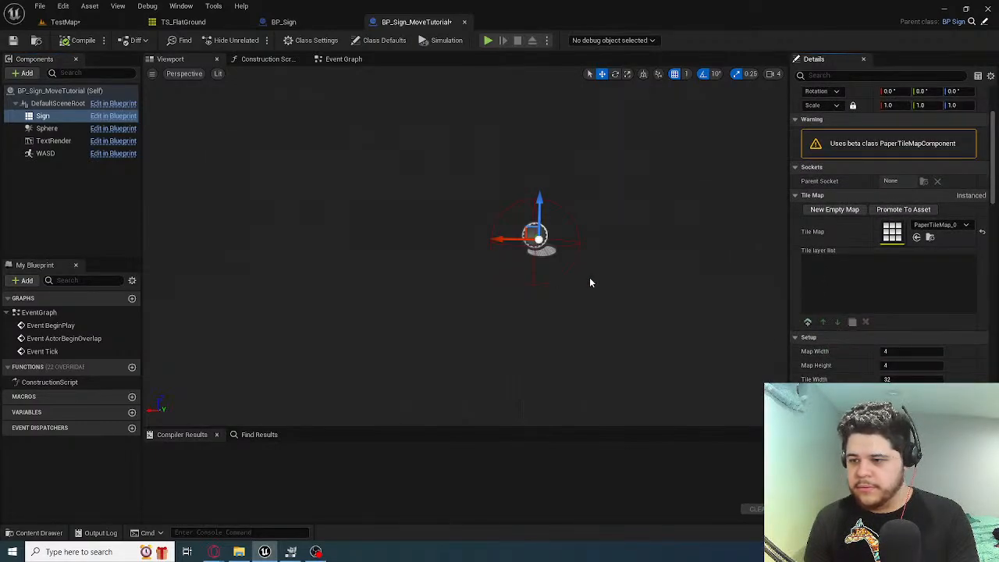
pyautogui.moveTo(591, 283); pyautogui.dragTo(437, 289, button='right')
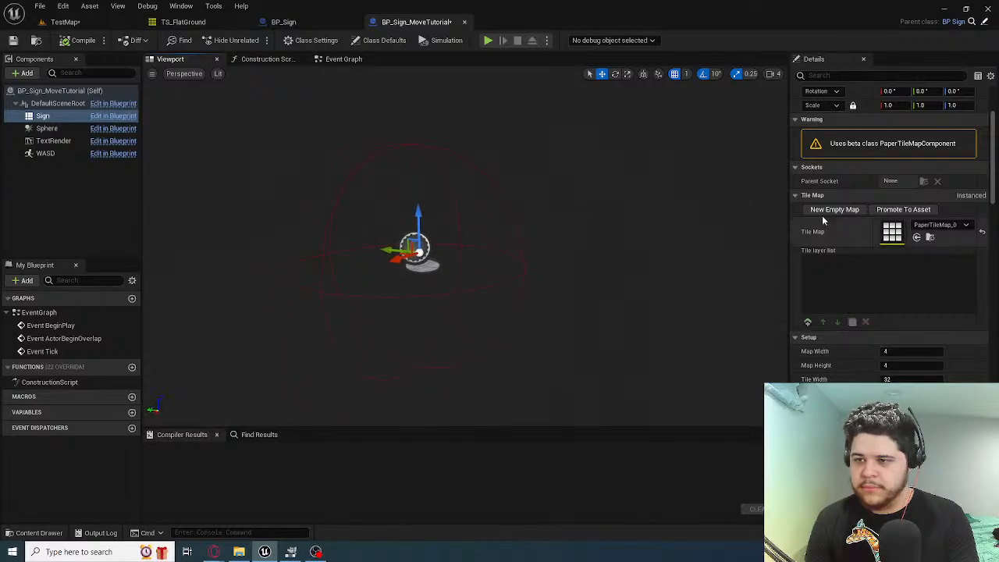
pyautogui.click(941, 225)
pyautogui.click(888, 372)
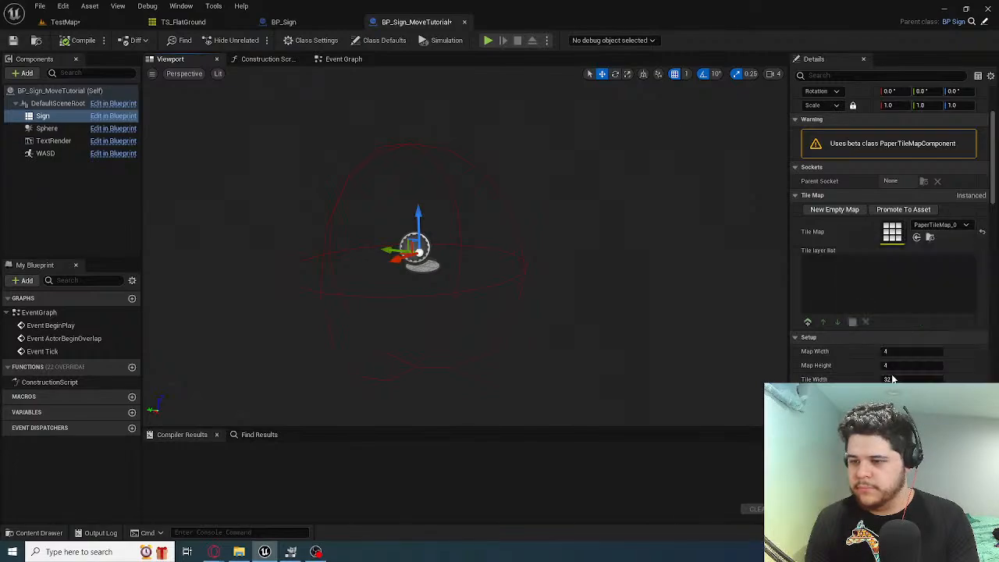
pyautogui.moveTo(452, 234); pyautogui.dragTo(466, 195, button='right')
pyautogui.click(80, 40)
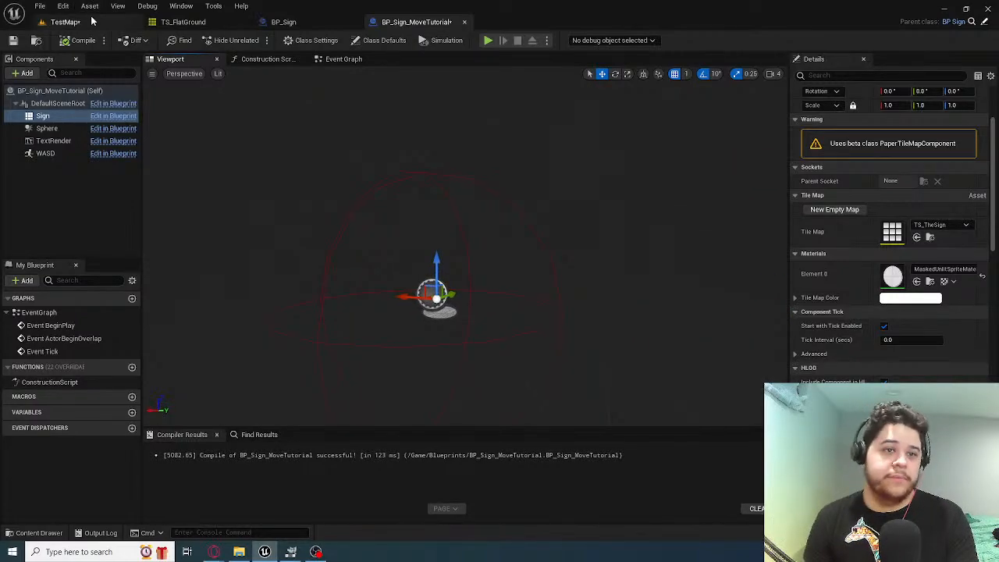
# Close the BP_Sign_MoveTutorial Blueprint and force-delete it from the Blueprints folder
pyautogui.click(67, 22)
pyautogui.click(461, 22)
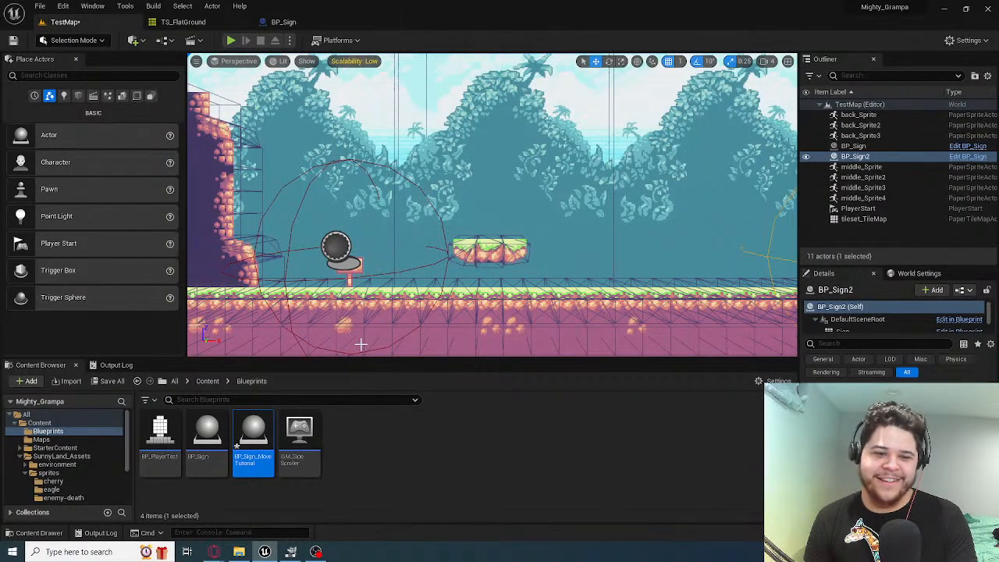
pyautogui.press('Delete')
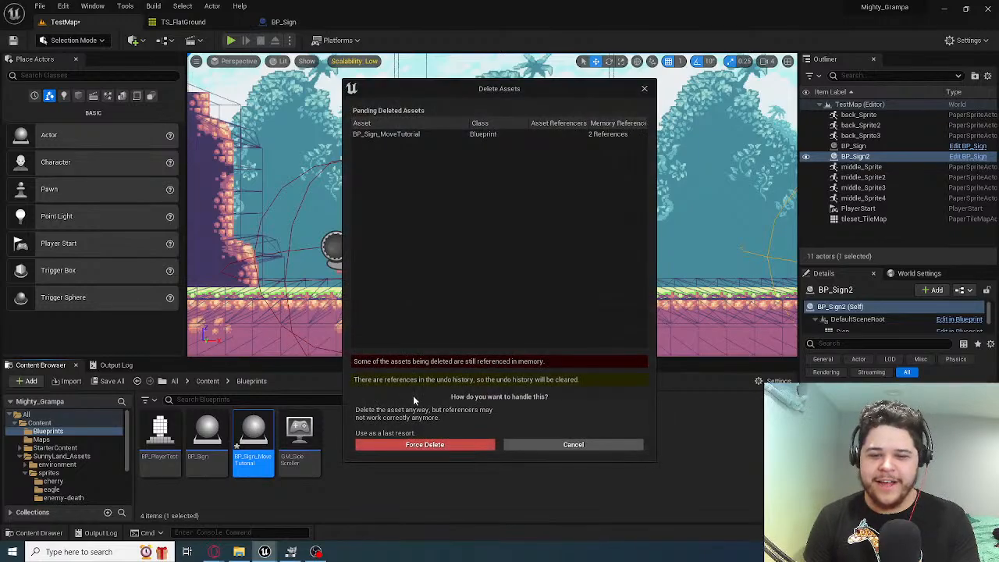
pyautogui.click(443, 445)
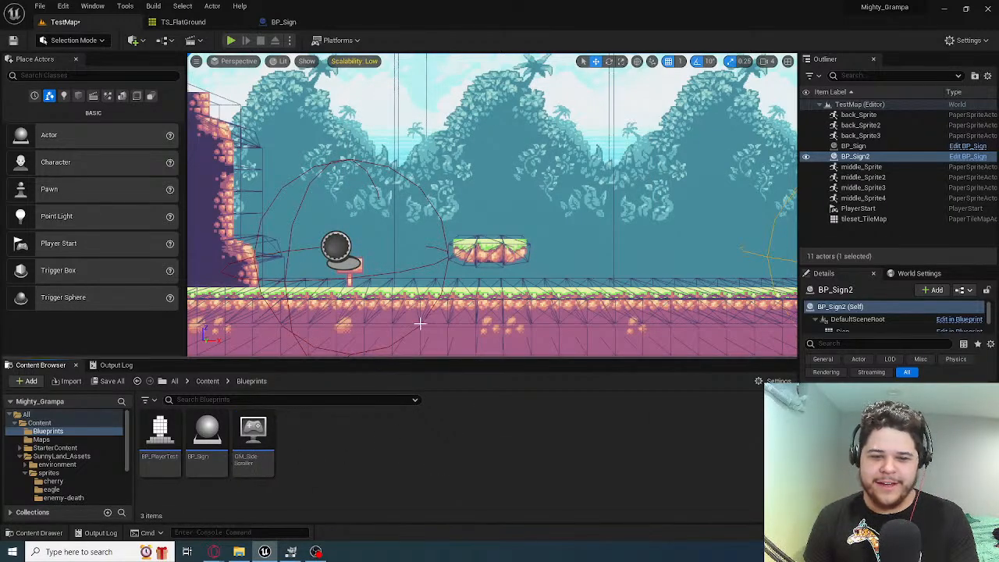
pyautogui.moveTo(436, 316); pyautogui.dragTo(434, 289, button='right')
pyautogui.click(428, 287)
pyautogui.click(428, 309)
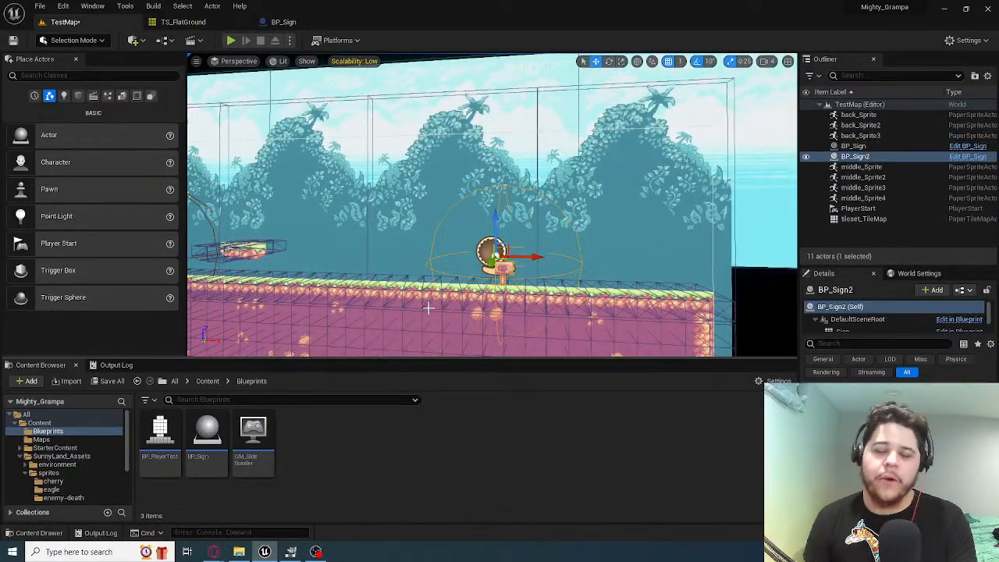
# Reopen BP_Sign and examine the options of its Sign component and the settings of its component variables
pyautogui.doubleClick(207, 437)
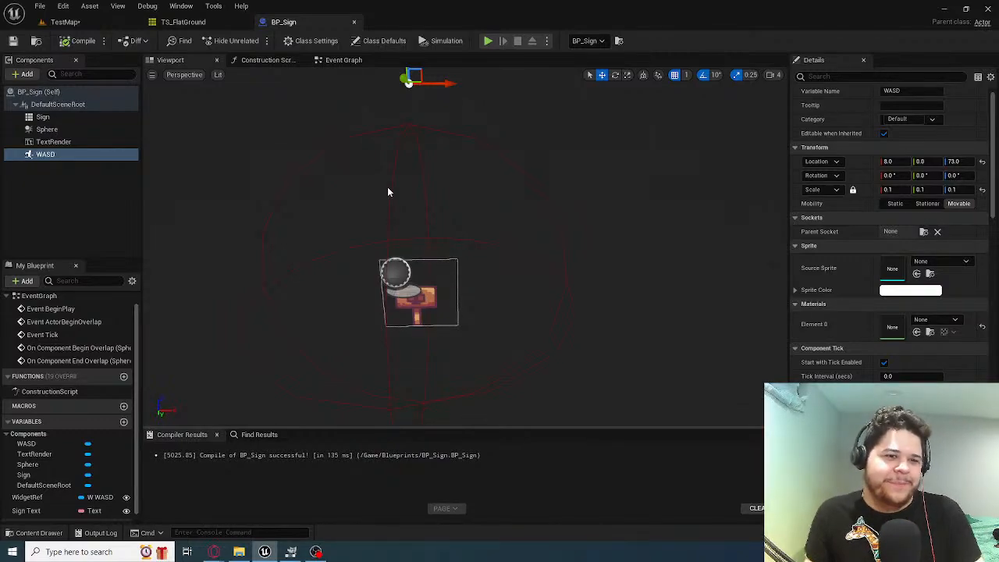
pyautogui.click(90, 117)
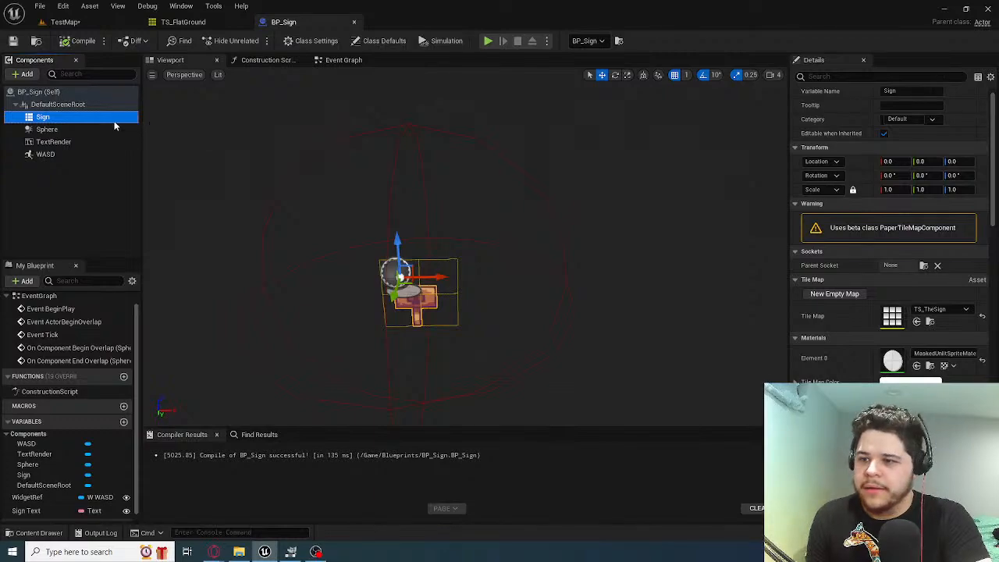
pyautogui.rightClick(99, 117)
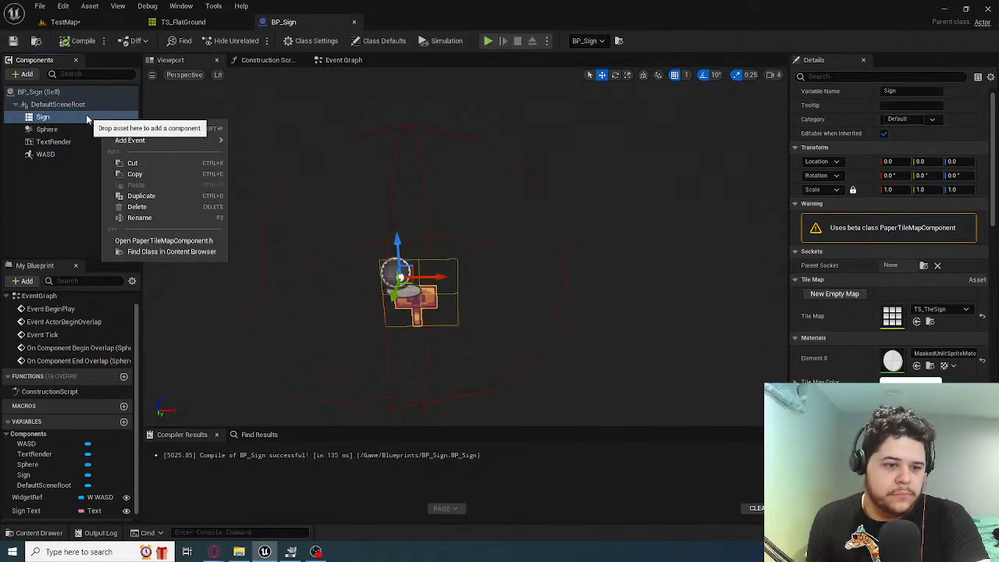
pyautogui.click(87, 118)
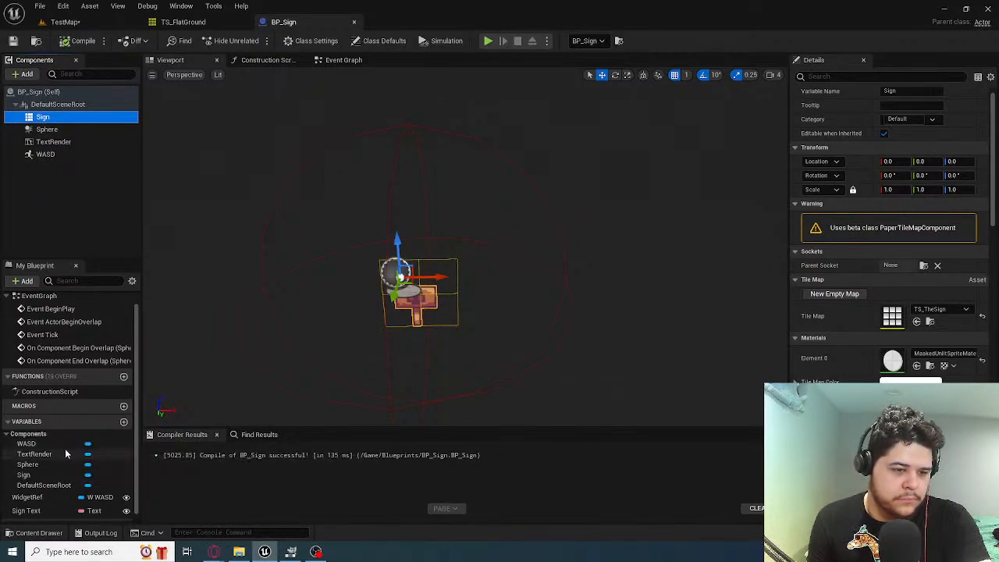
pyautogui.click(66, 453)
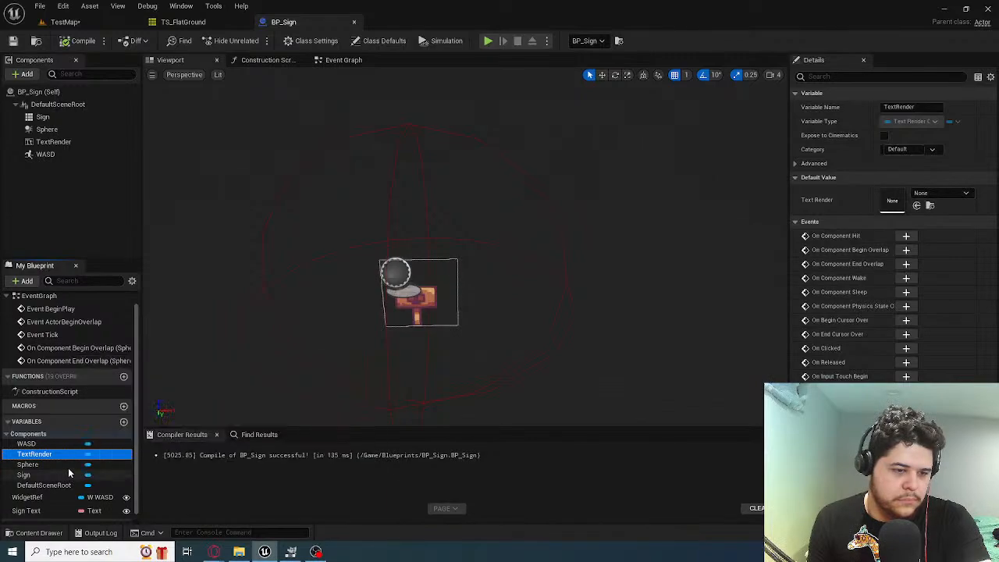
pyautogui.click(68, 474)
pyautogui.rightClick(66, 472)
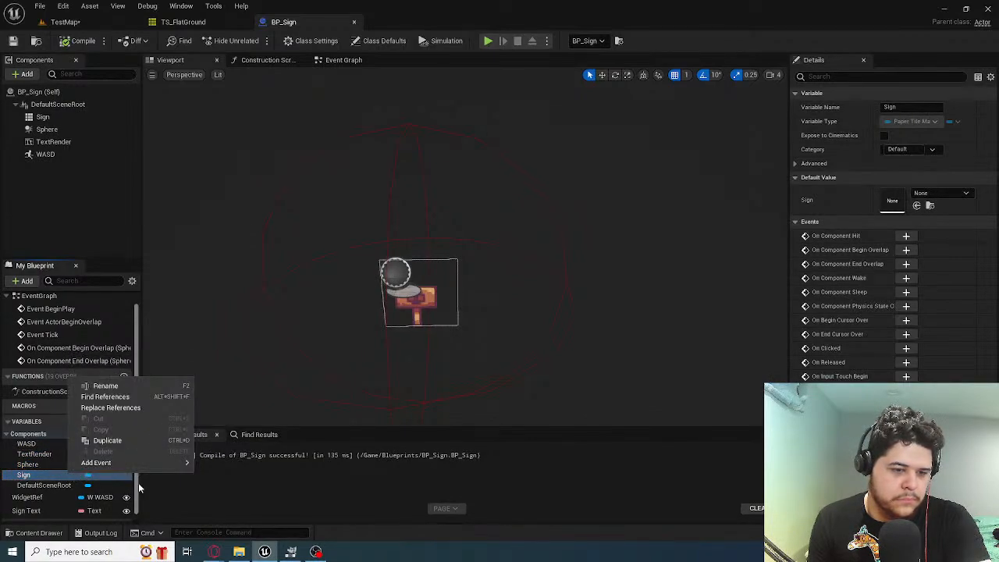
pyautogui.click(39, 485)
pyautogui.click(54, 464)
pyautogui.click(53, 455)
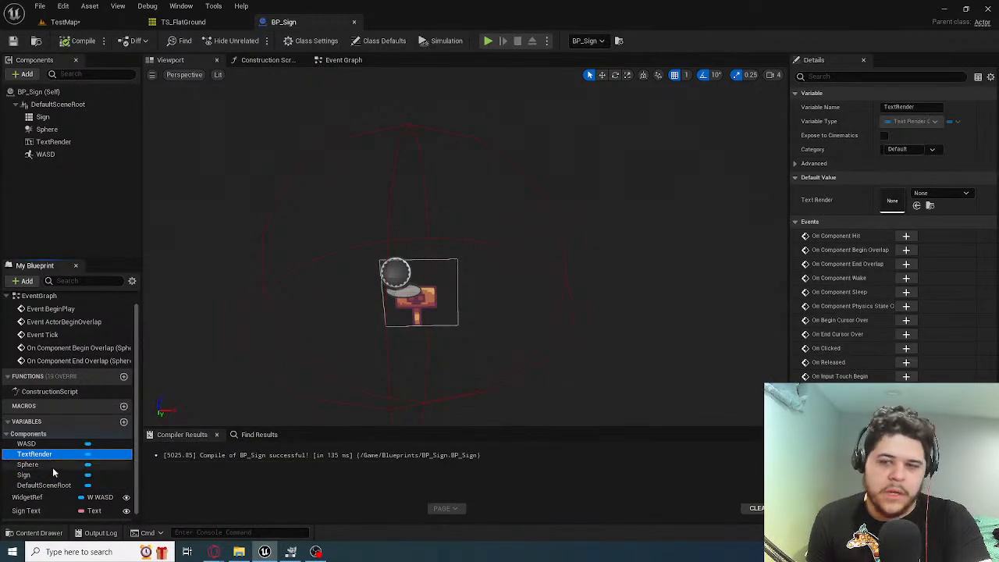
# Examine the settings of BP_Sign's Sign and DefaultSceneRoot variables and the signs placed in TestMap
pyautogui.click(53, 474)
pyautogui.click(55, 485)
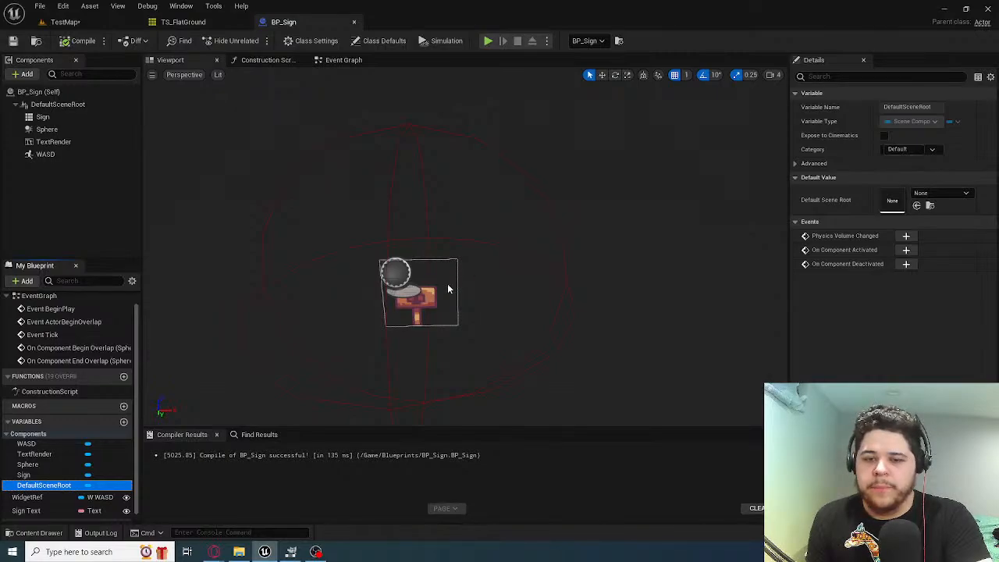
pyautogui.click(65, 22)
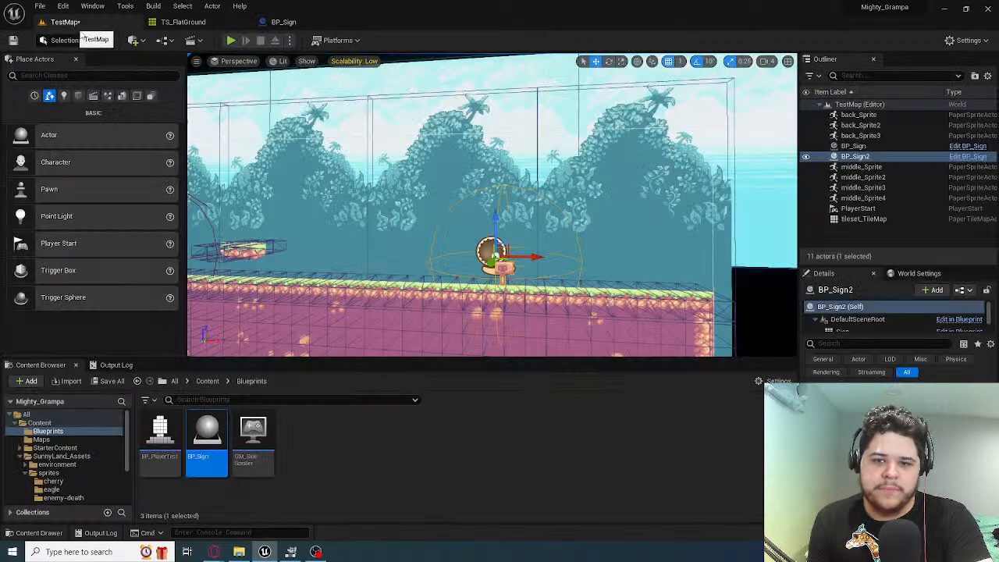
pyautogui.moveTo(392, 189); pyautogui.dragTo(409, 190, button='right')
pyautogui.press('a')
pyautogui.press('w')
pyautogui.press('s')
pyautogui.click(272, 22)
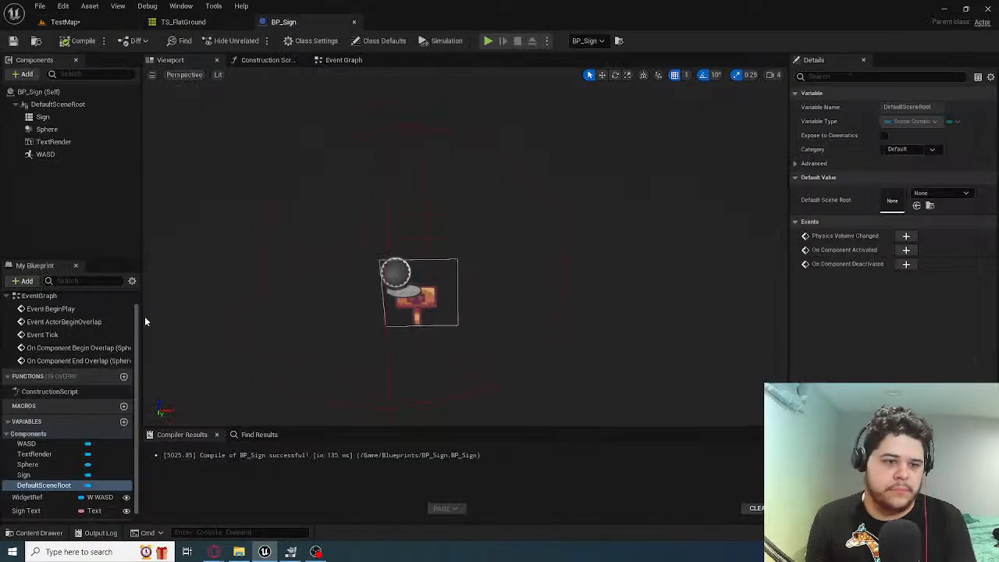
pyautogui.scroll(-1, 67, 467)
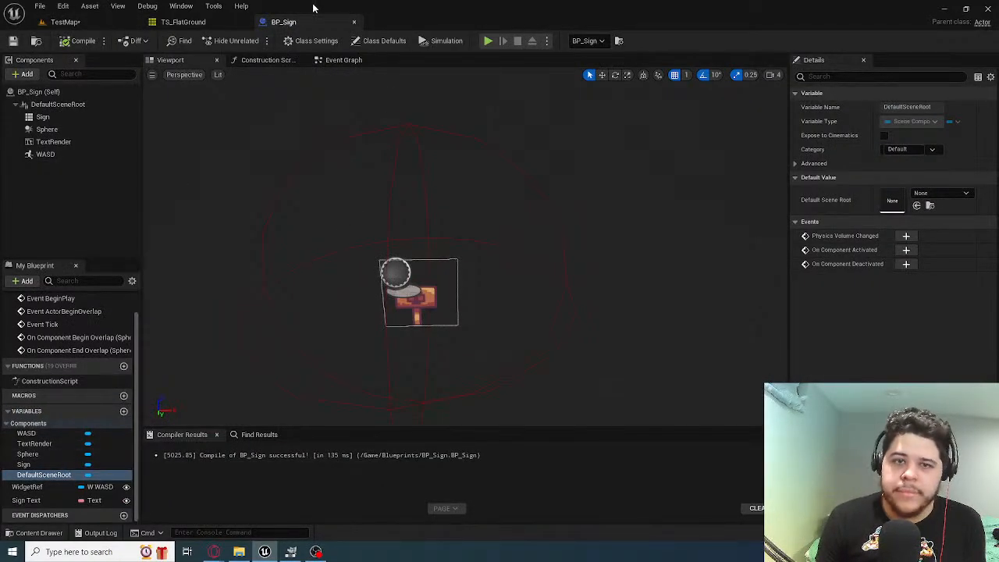
# Open BP_Sign's Event Graph and rename the WASD sprite component to Image
pyautogui.click(342, 60)
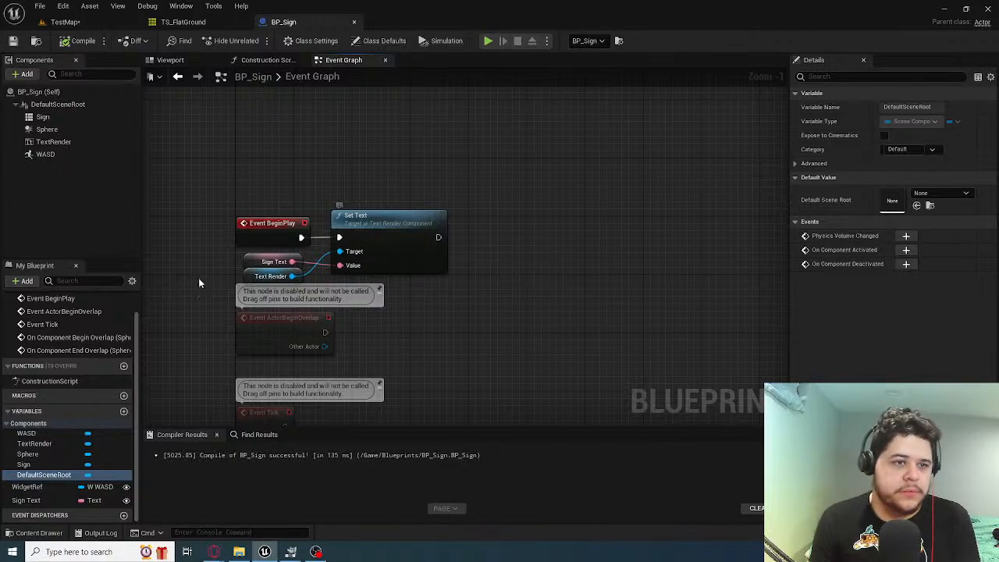
pyautogui.click(29, 434)
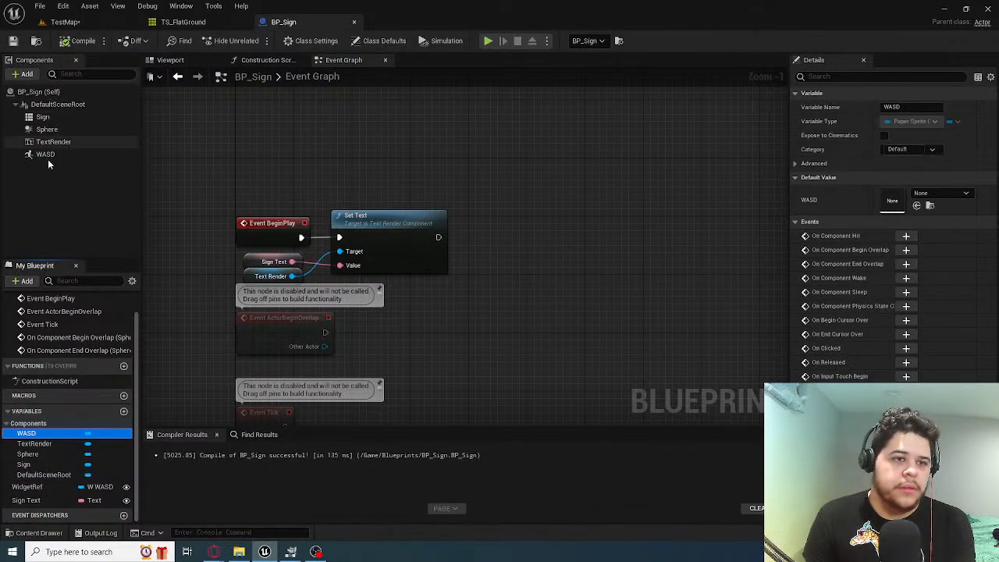
pyautogui.click(45, 154)
pyautogui.click(911, 106)
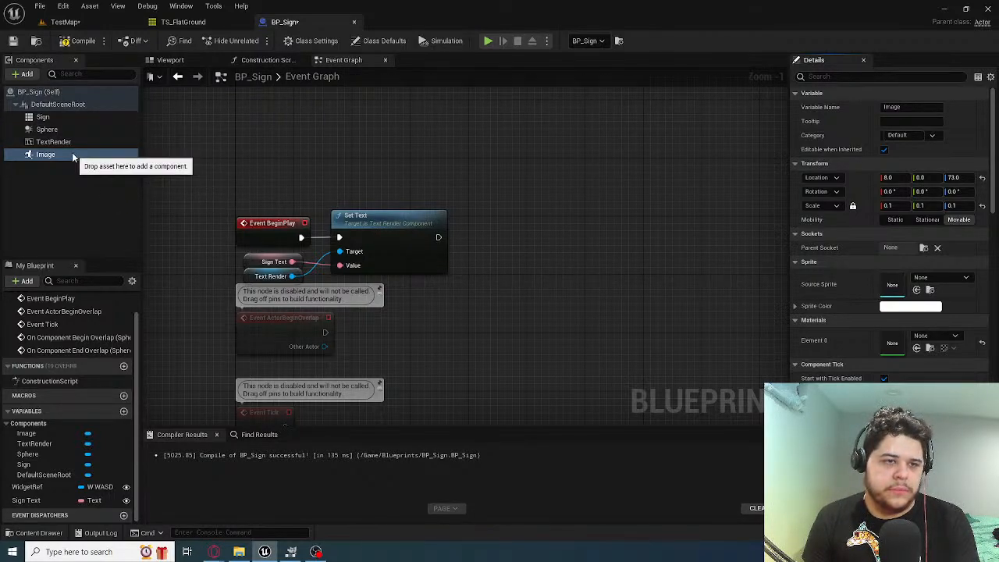
# Add a Set Sprite node targeting the Image component and run it after Set Text in the BeginPlay chain
pyautogui.moveTo(72, 158); pyautogui.dragTo(512, 168)
pyautogui.moveTo(460, 290); pyautogui.dragTo(547, 235)
pyautogui.write('set')
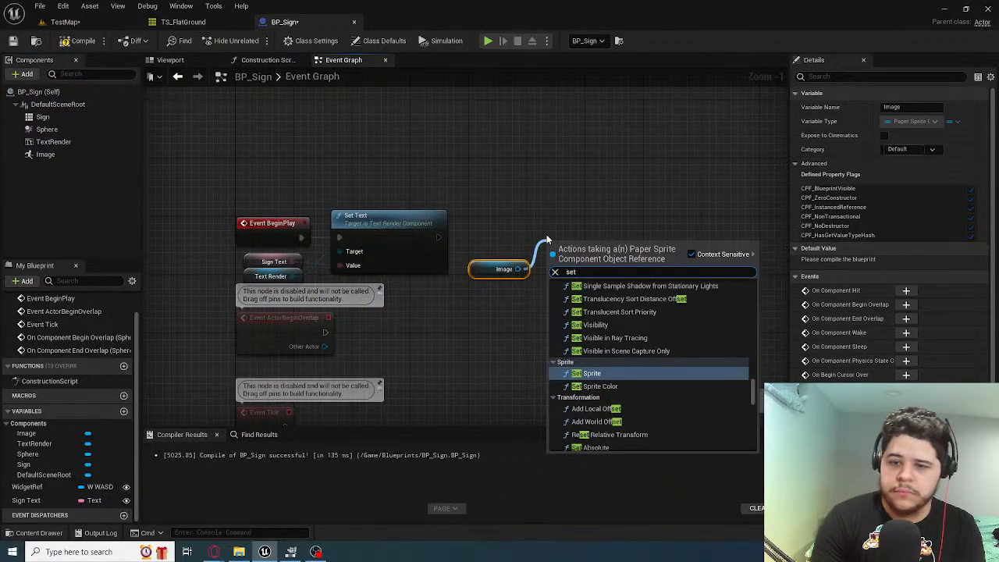
pyautogui.press('Return')
pyautogui.moveTo(608, 247); pyautogui.dragTo(607, 218)
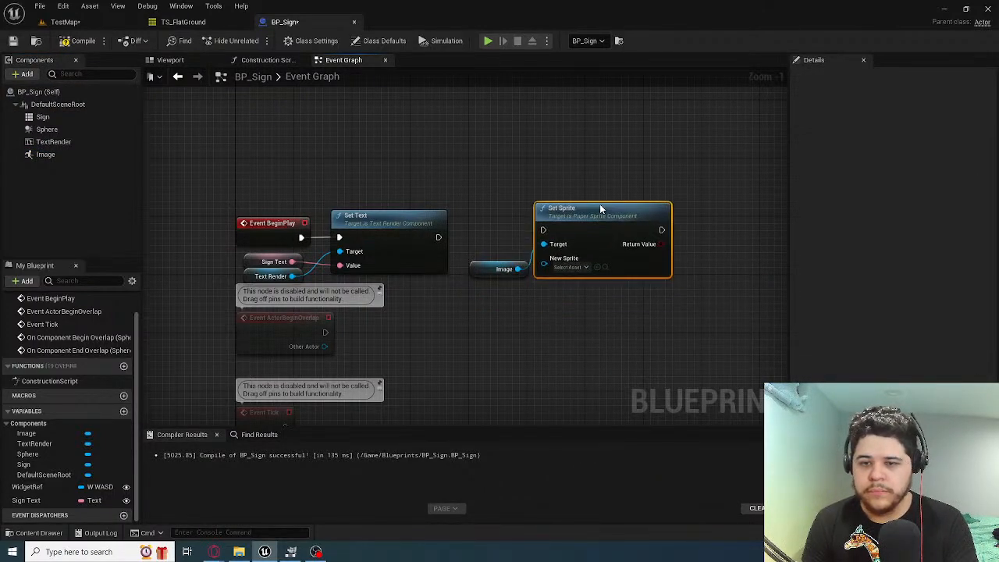
pyautogui.moveTo(439, 236); pyautogui.dragTo(553, 239)
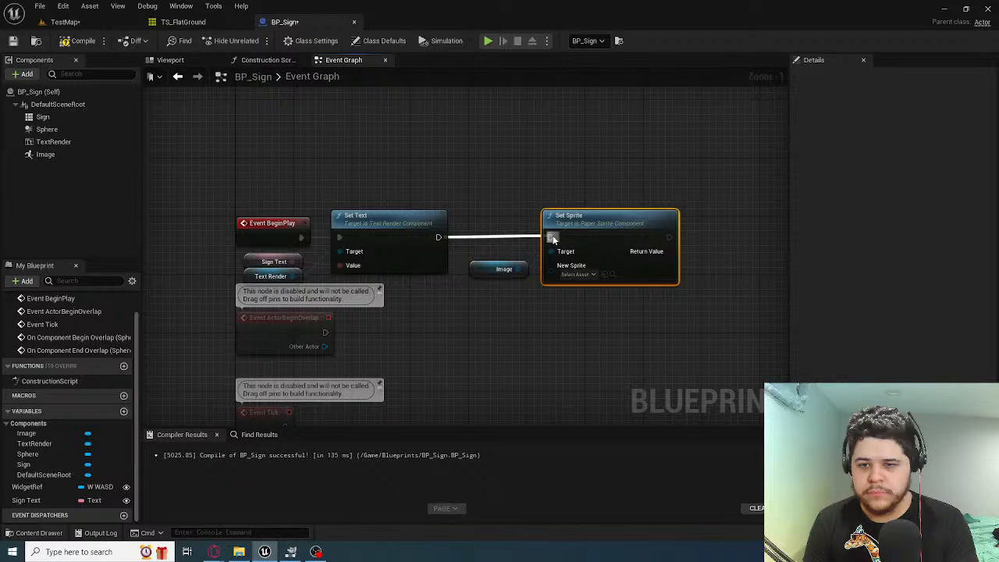
pyautogui.click(577, 275)
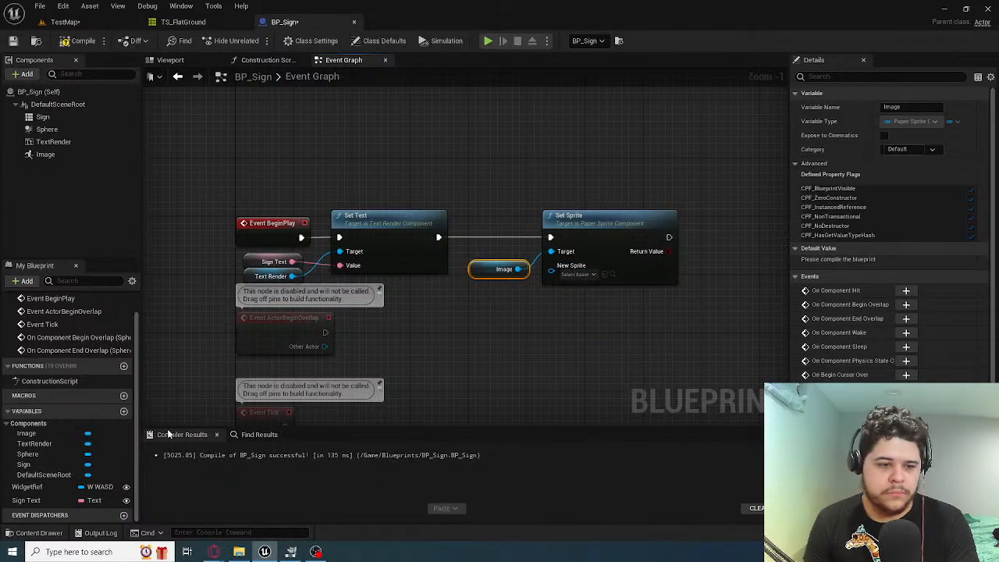
# Try replacing the Image reference with a variable promoted from Set Sprite's Target pin, and delete that variable
pyautogui.rightClick(490, 270)
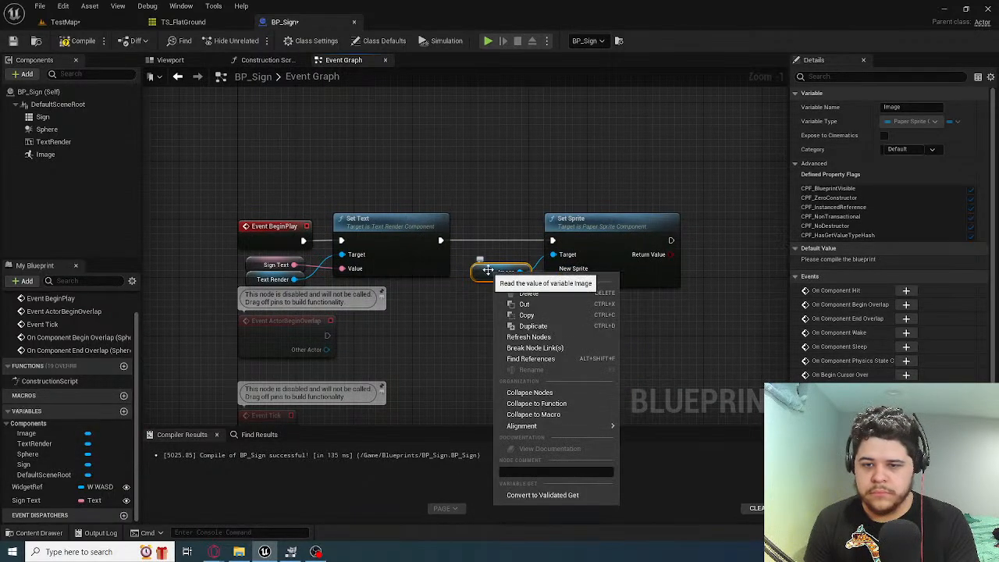
pyautogui.click(435, 380)
pyautogui.press('Delete')
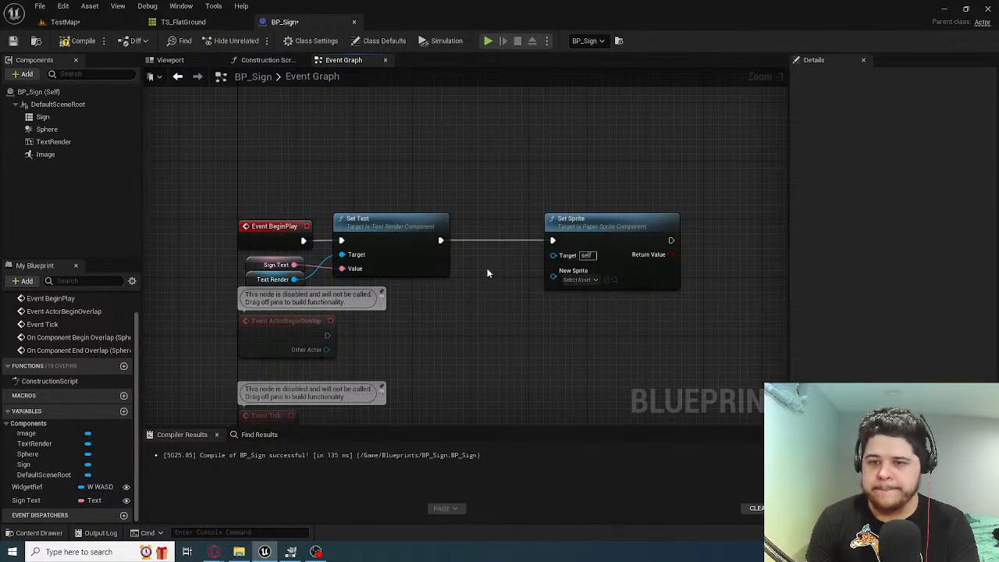
pyautogui.rightClick(559, 261)
pyautogui.click(604, 281)
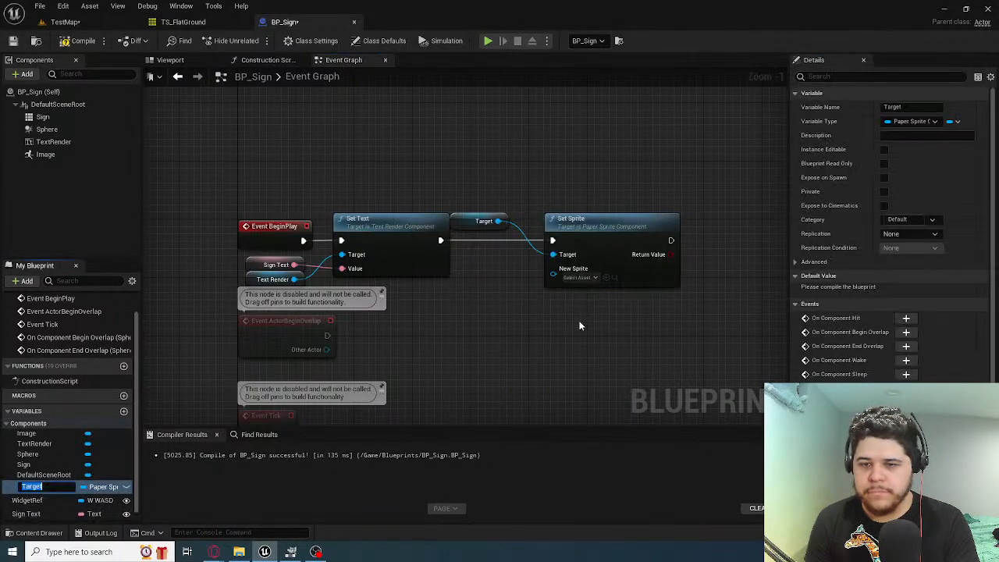
pyautogui.moveTo(499, 214); pyautogui.dragTo(500, 267)
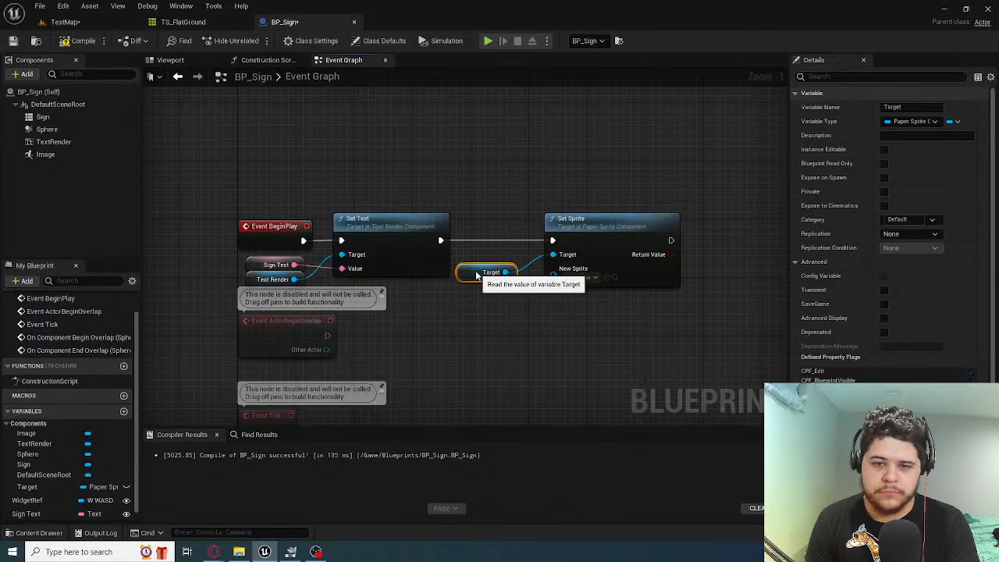
pyautogui.click(81, 489)
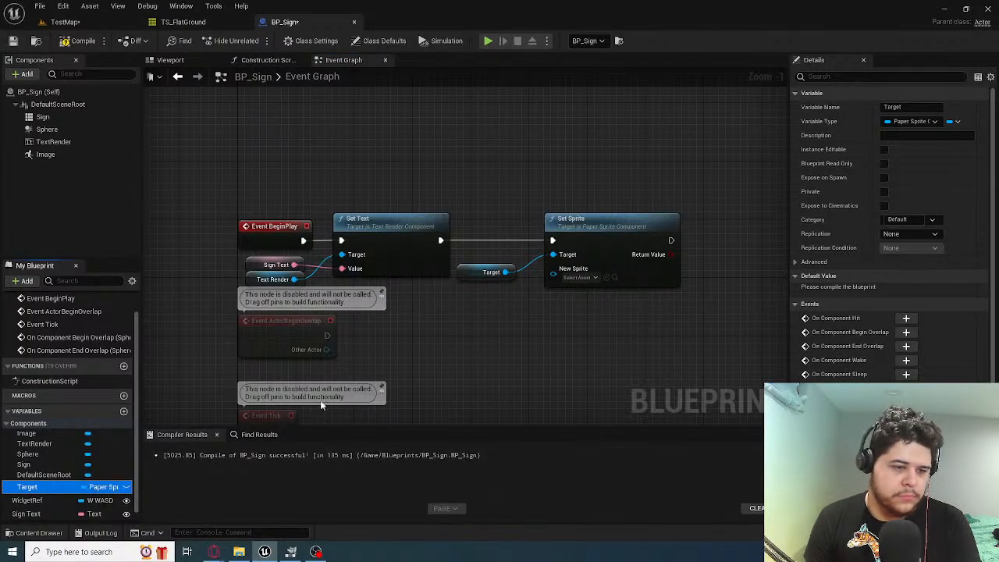
pyautogui.press('Delete')
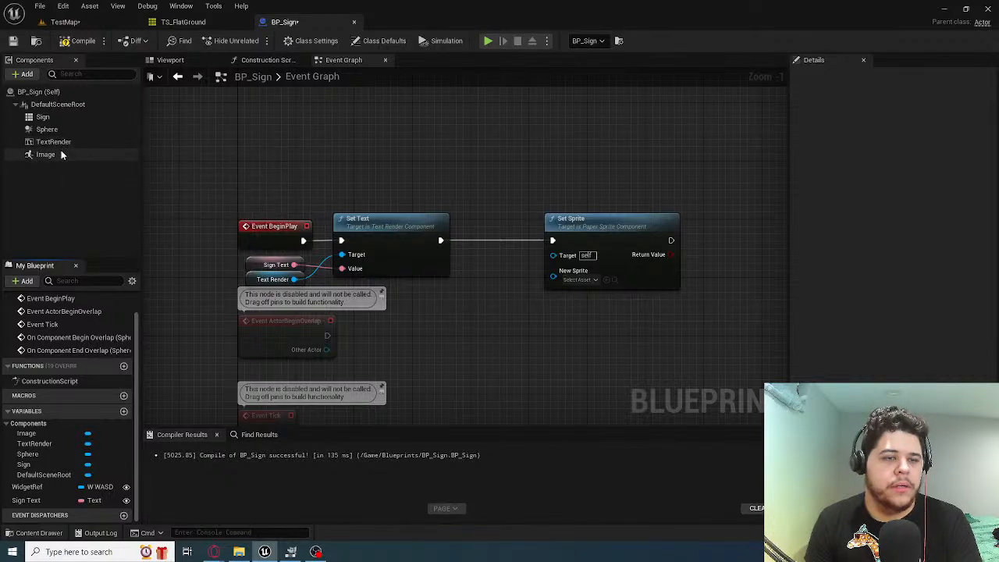
# Connect the Image component to Set Sprite's Target again and compile the Blueprint
pyautogui.moveTo(58, 154); pyautogui.dragTo(554, 255)
pyautogui.scroll(1, 77, 445)
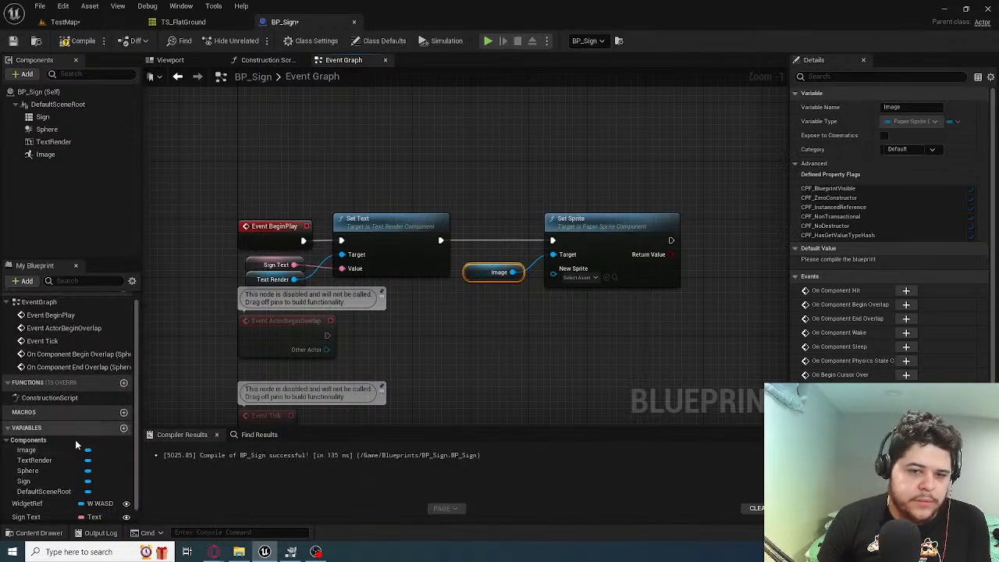
pyautogui.scroll(-1, 51, 508)
pyautogui.click(78, 41)
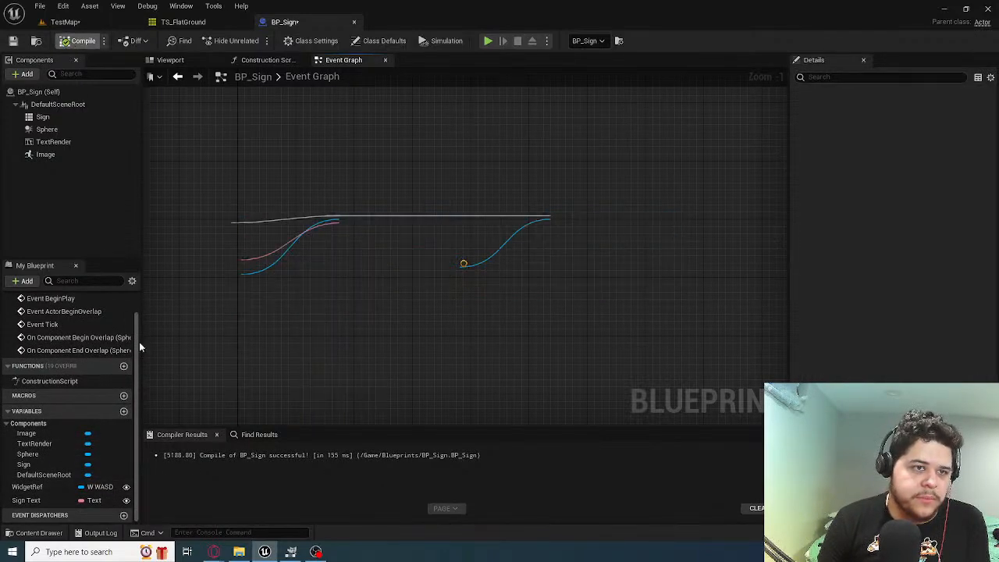
# Check the options of the Image component variable and the BP_Sign instance placed in TestMap
pyautogui.rightClick(47, 435)
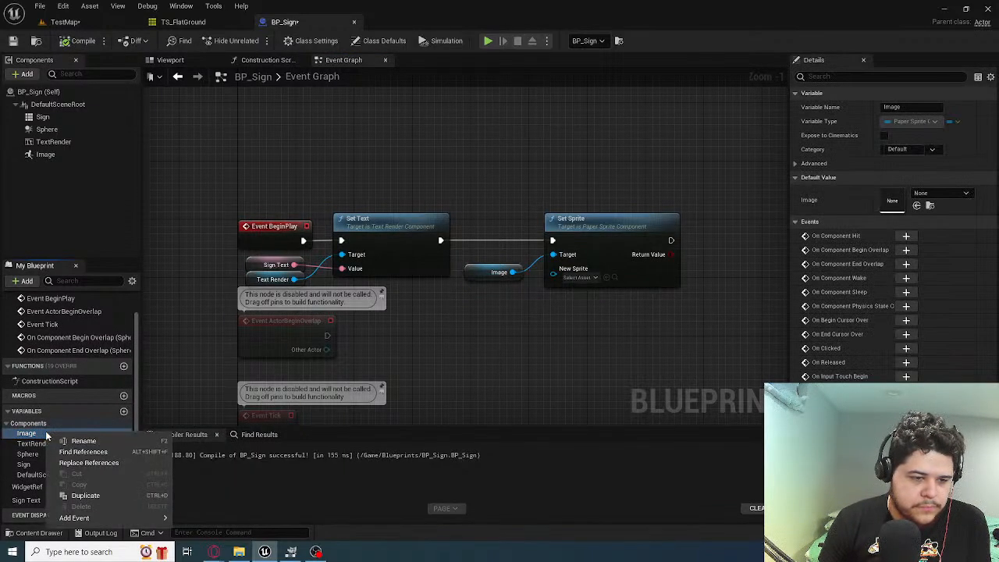
pyautogui.click(55, 441)
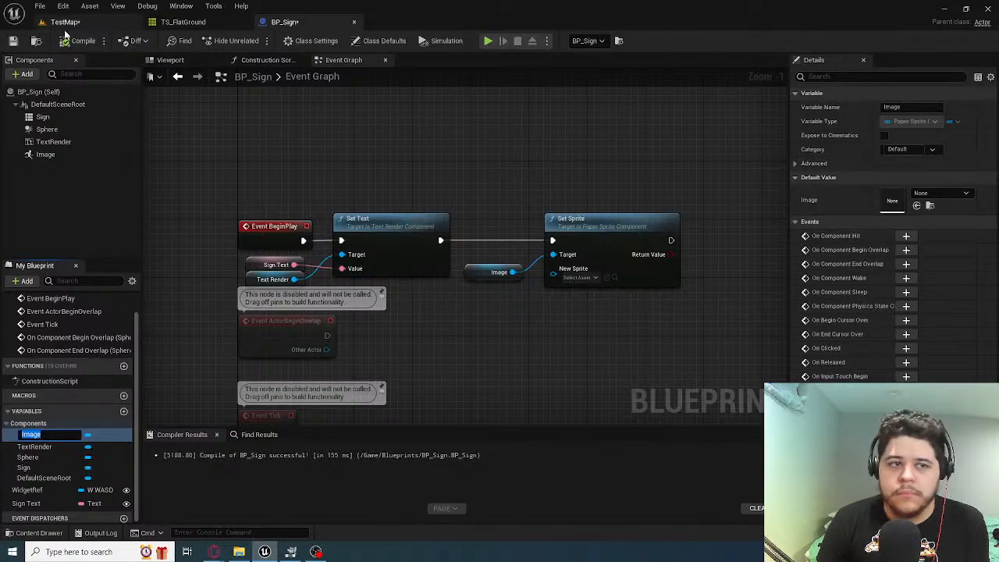
pyautogui.click(64, 22)
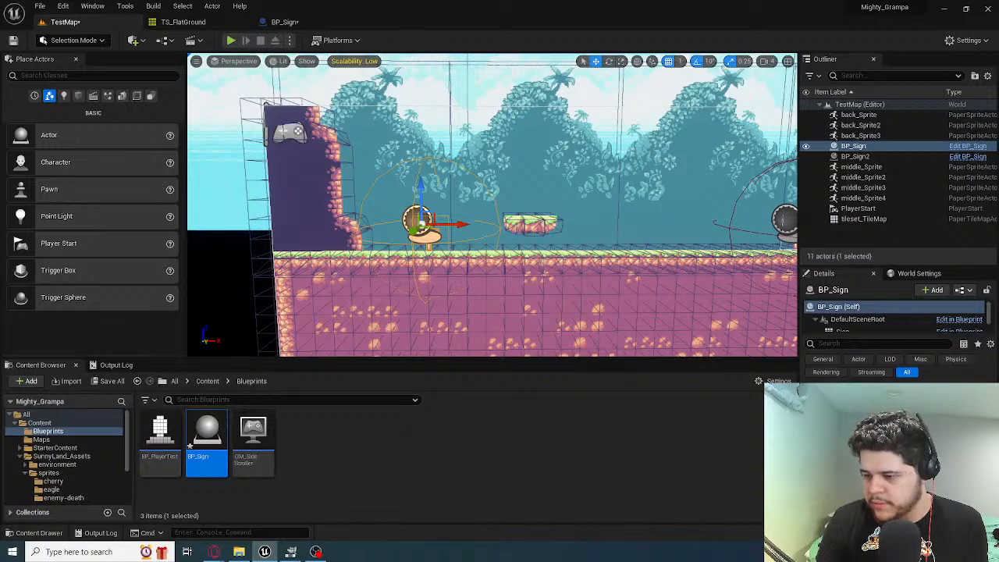
pyautogui.click(285, 22)
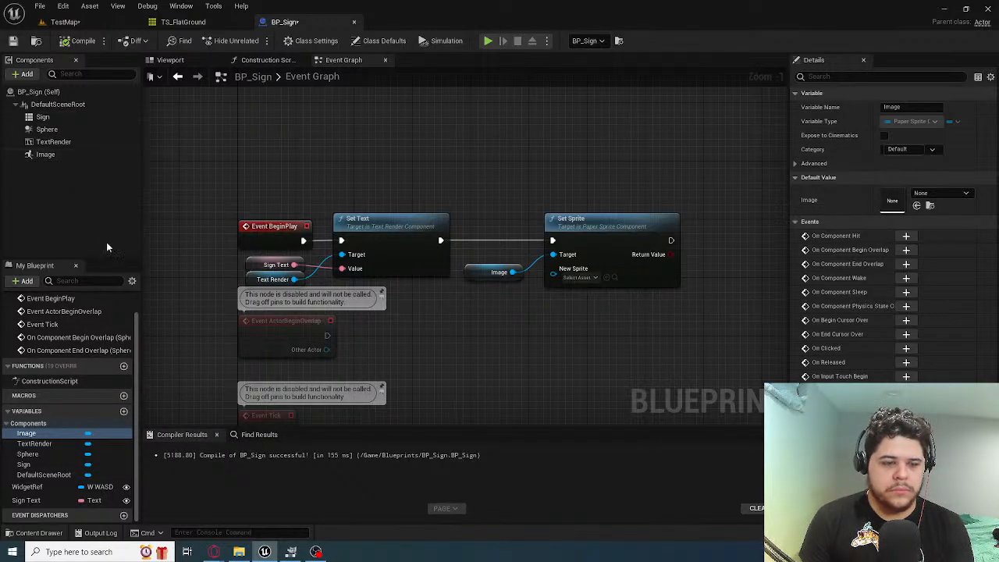
# Create a variable named InsImage in BP_Sign and set its type to Paper Sprite
pyautogui.click(124, 411)
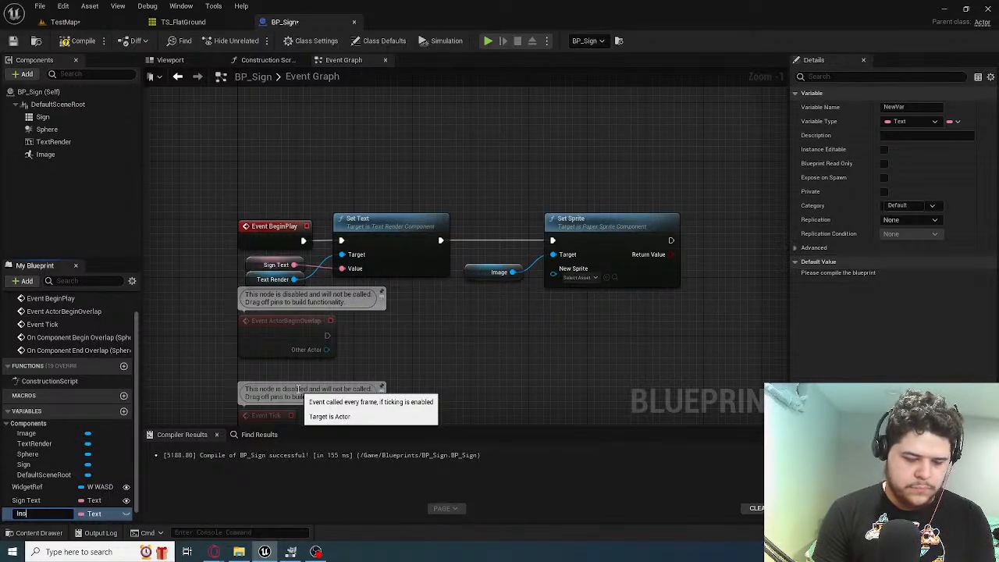
pyautogui.press('Return')
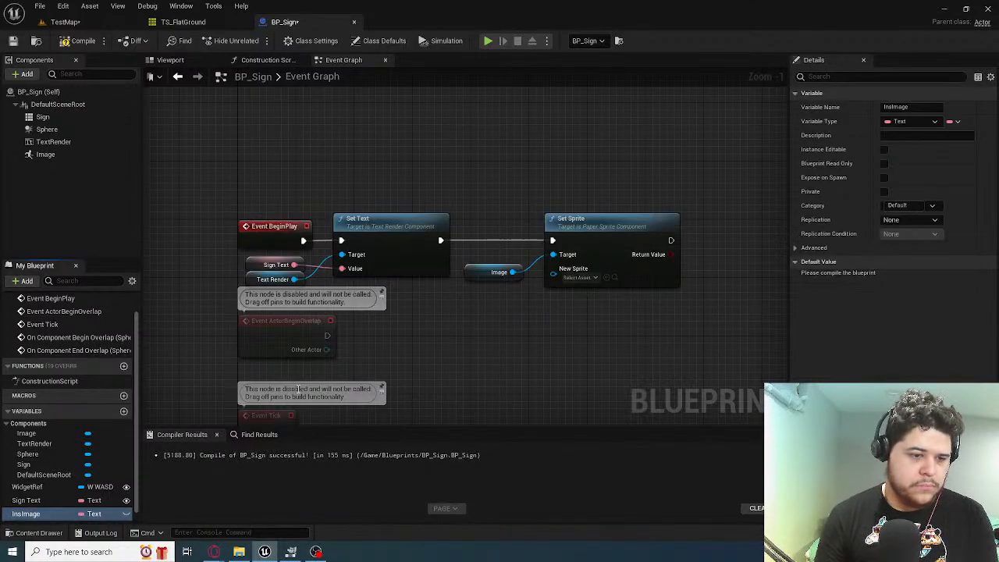
pyautogui.click(81, 514)
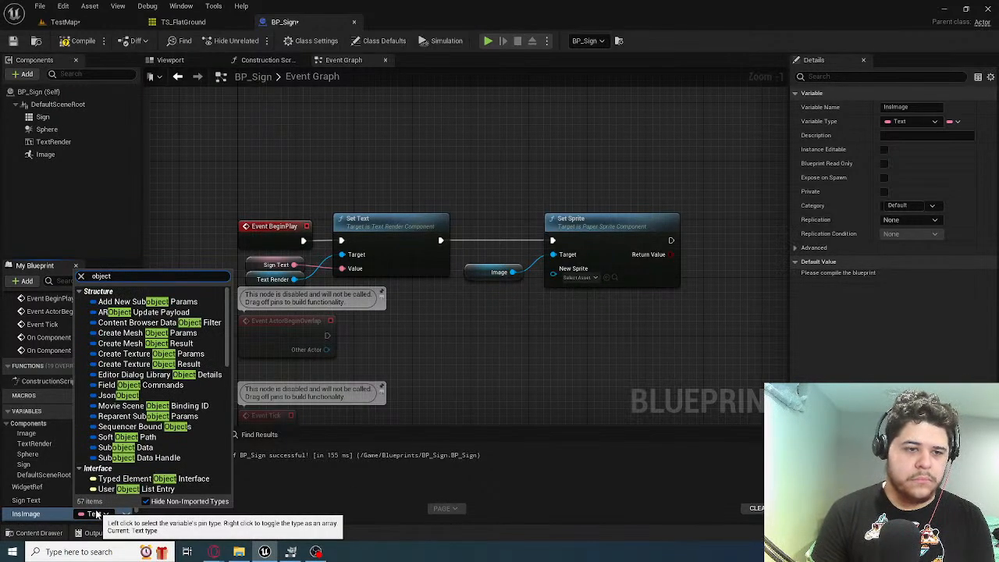
pyautogui.press('BackSpace')
pyautogui.write('i')
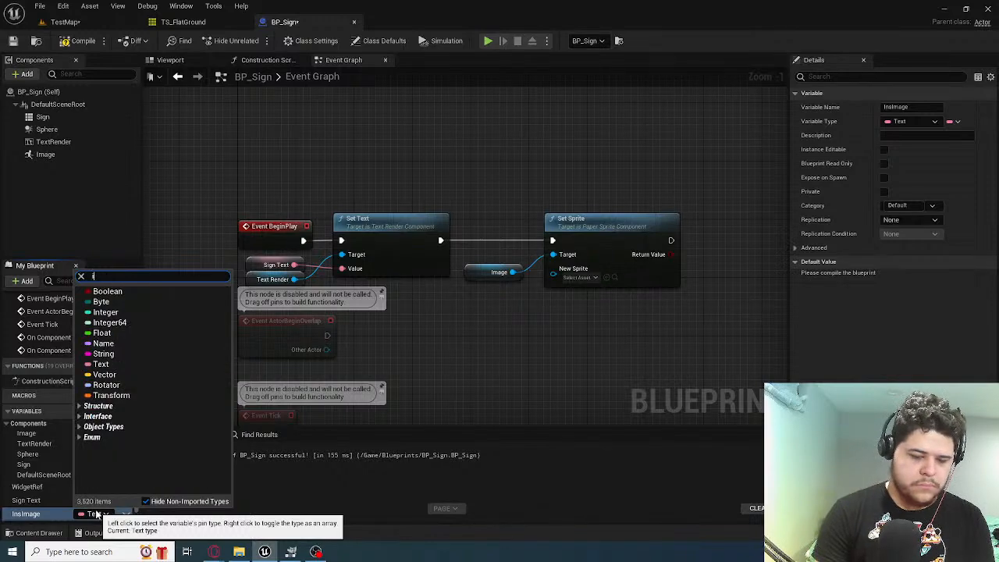
pyautogui.write('pite')
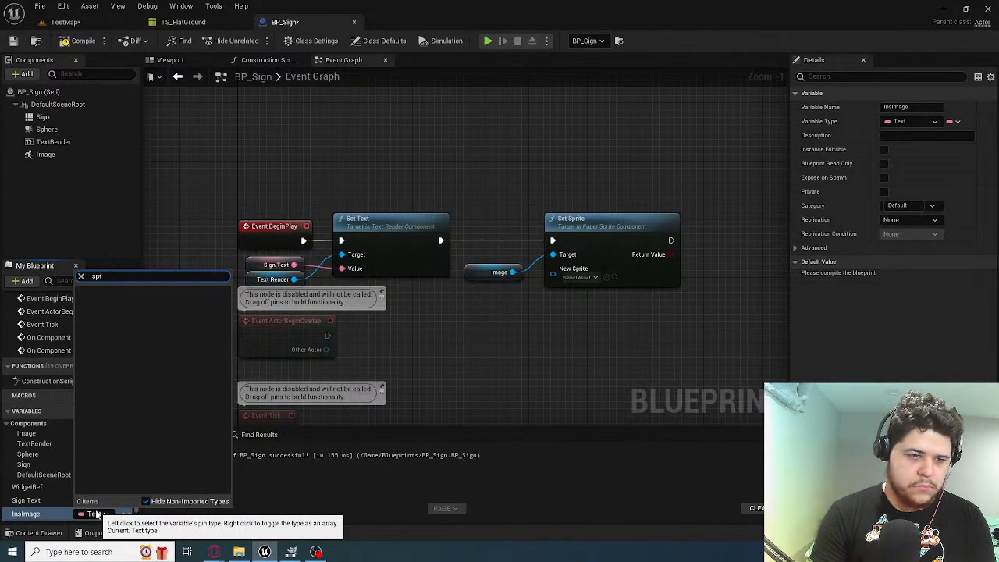
pyautogui.write('te')
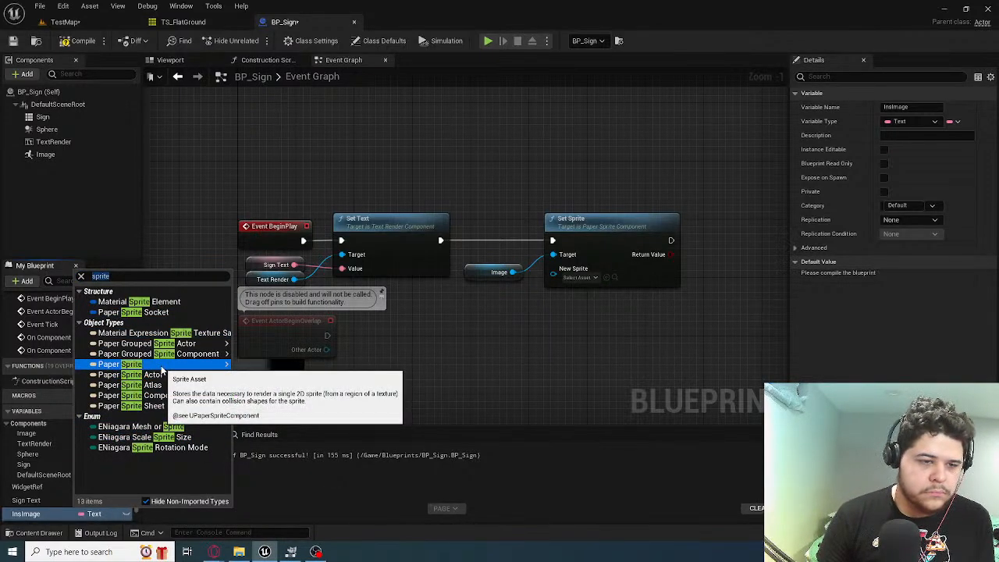
pyautogui.click(203, 365)
# Add an InsImage getter to the Event Graph and connect it to Set Sprite's New Sprite input
pyautogui.moveTo(32, 515); pyautogui.dragTo(522, 305)
pyautogui.click(470, 350)
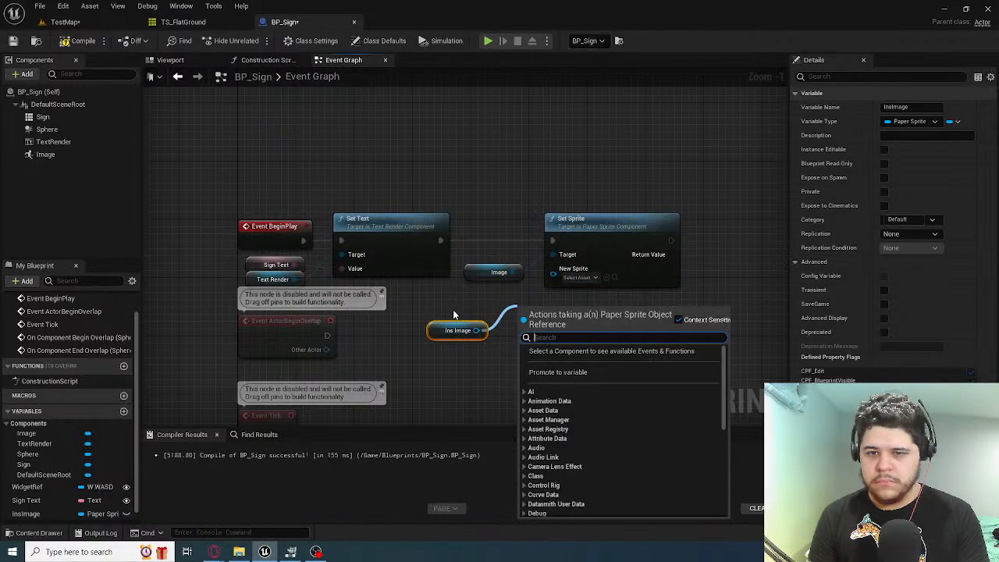
pyautogui.moveTo(461, 314); pyautogui.dragTo(414, 351, button='right')
pyautogui.moveTo(428, 369); pyautogui.dragTo(507, 306)
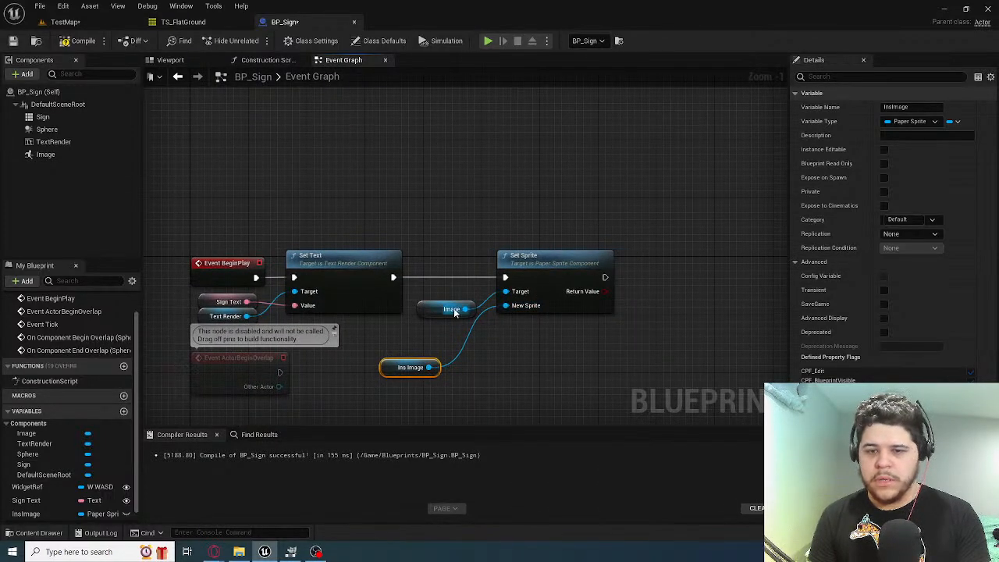
# Delete the Image node feeding Set Sprite's Target, move the InsImage node into its place, and compile the Blueprint
pyautogui.click(437, 312)
pyautogui.press('Delete')
pyautogui.moveTo(395, 372); pyautogui.dragTo(422, 322)
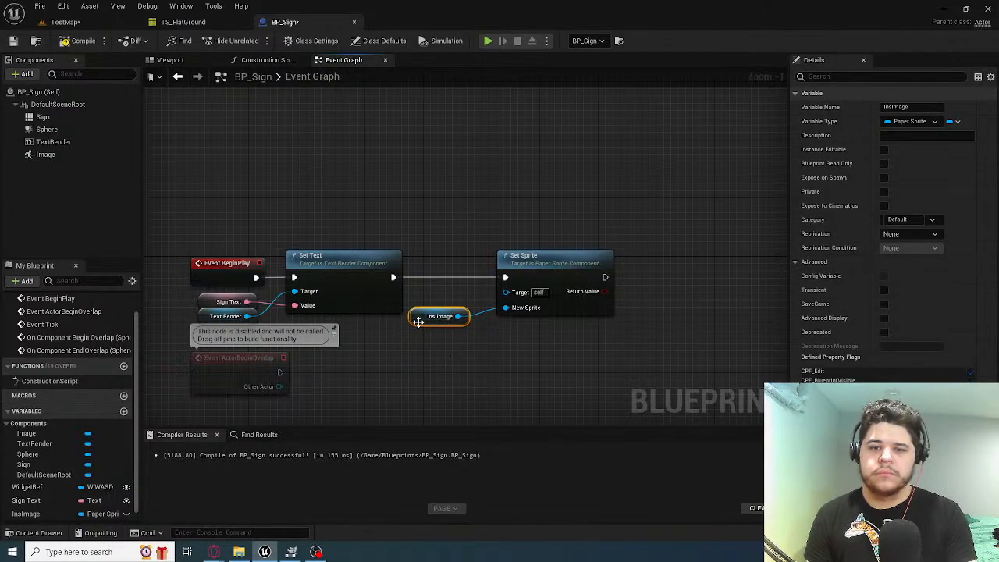
pyautogui.click(78, 41)
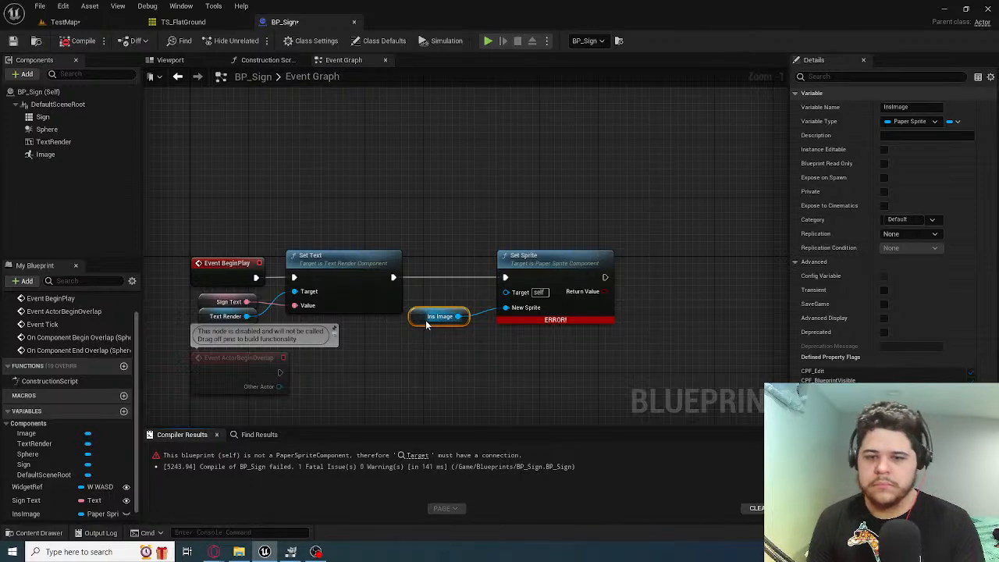
# Delete the InsImage node and variable, and promote Set Sprite's New Sprite input to a variable instead
pyautogui.press('Delete')
pyautogui.click(41, 513)
pyautogui.press('Delete')
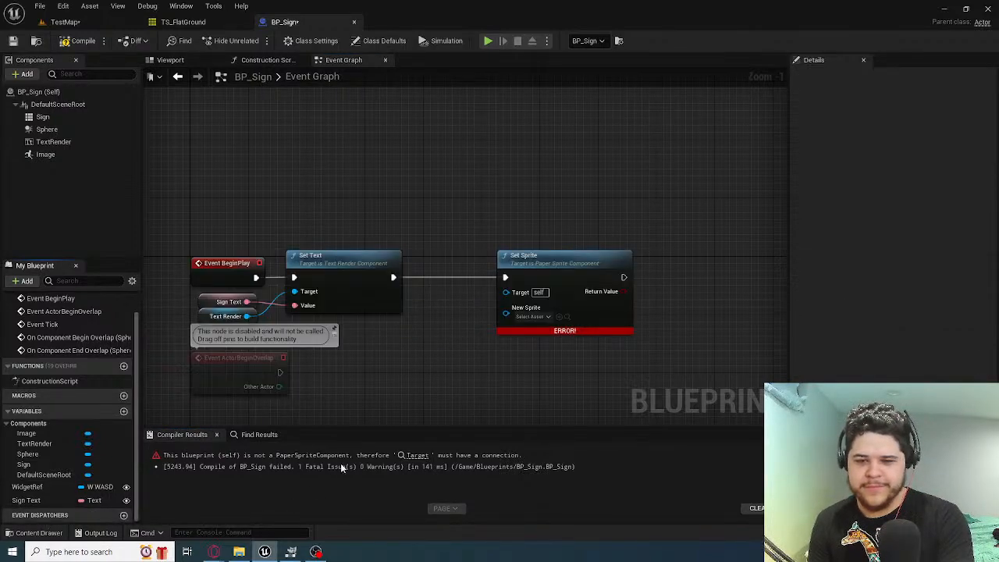
pyautogui.rightClick(508, 314)
pyautogui.click(515, 337)
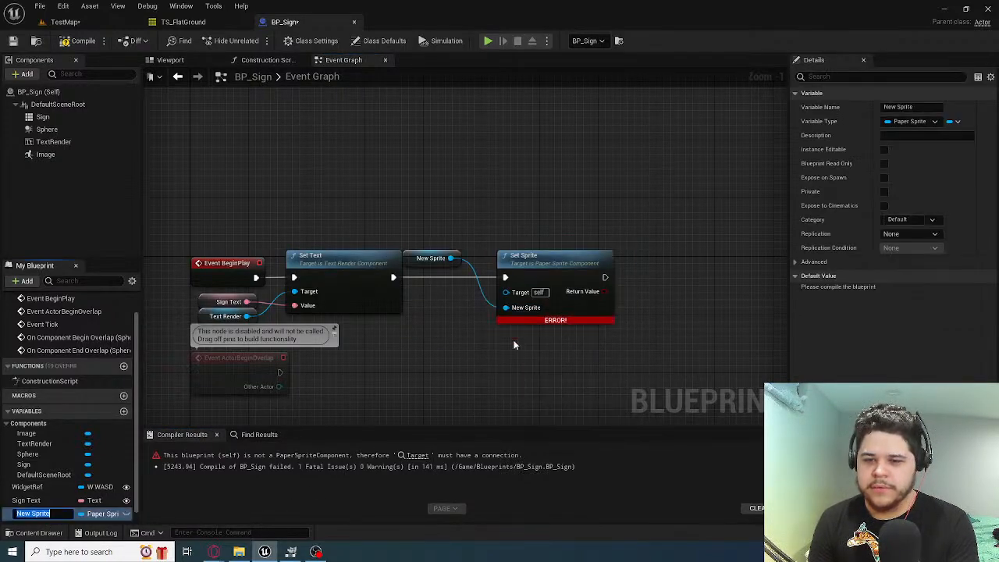
# Move the New Sprite node below the execution wire beside Set Sprite, make the New Sprite variable instance editable, and compile
pyautogui.click(422, 332)
pyautogui.moveTo(432, 258); pyautogui.dragTo(446, 324)
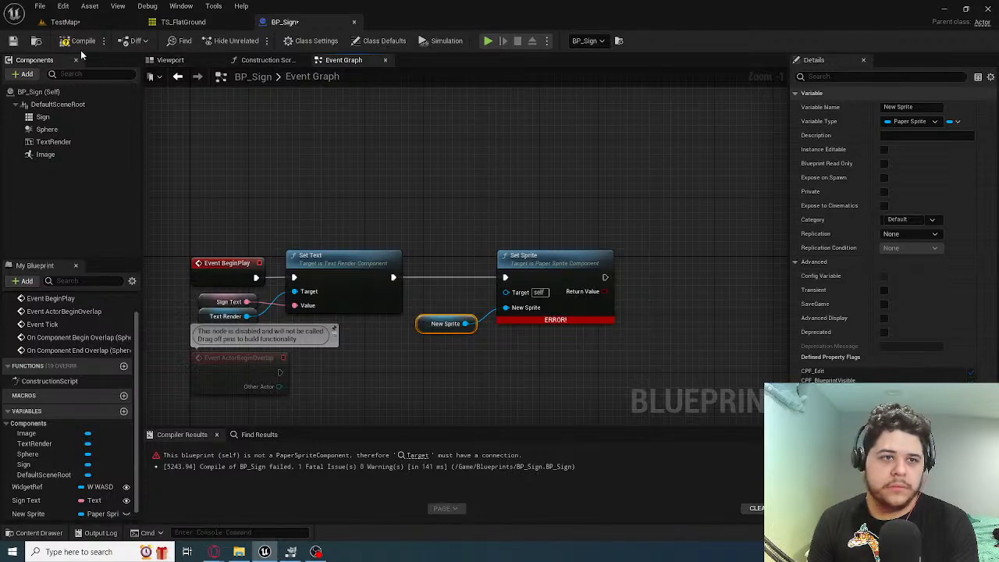
pyautogui.scroll(-3, 59, 460)
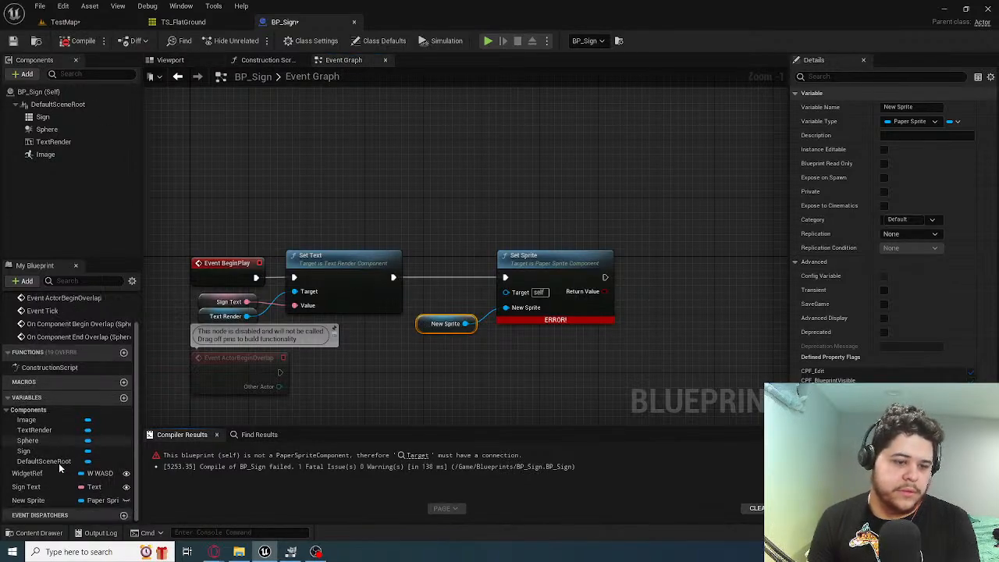
pyautogui.click(126, 500)
pyautogui.click(78, 41)
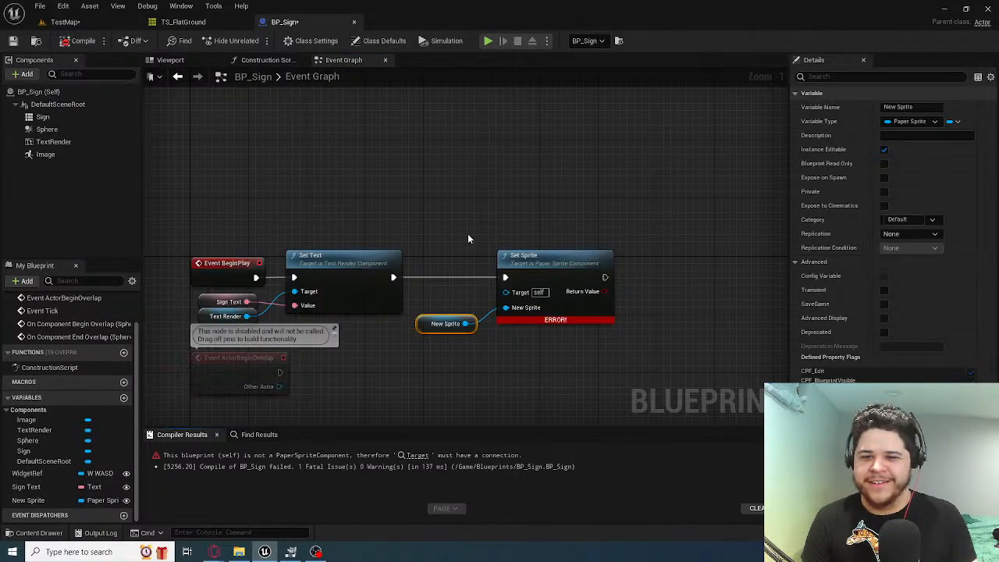
# Connect an Image component getter to Set Sprite's Target input and place it above the New Sprite node
pyautogui.moveTo(31, 420); pyautogui.dragTo(506, 292)
pyautogui.click(402, 262)
pyautogui.moveTo(402, 242); pyautogui.dragTo(461, 294)
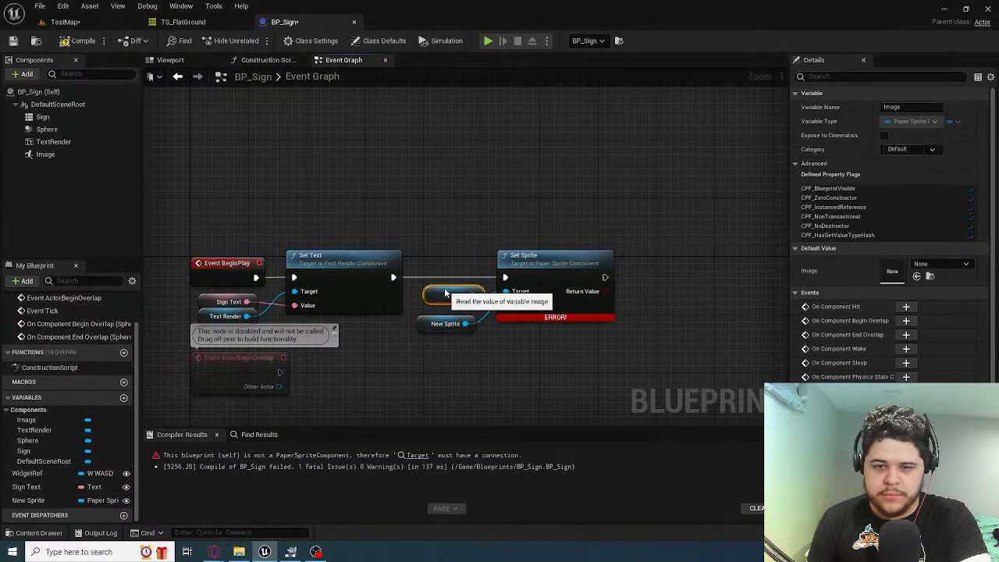
# Rename the Image component to CurretnSprite and compile the Blueprint
pyautogui.click(45, 154)
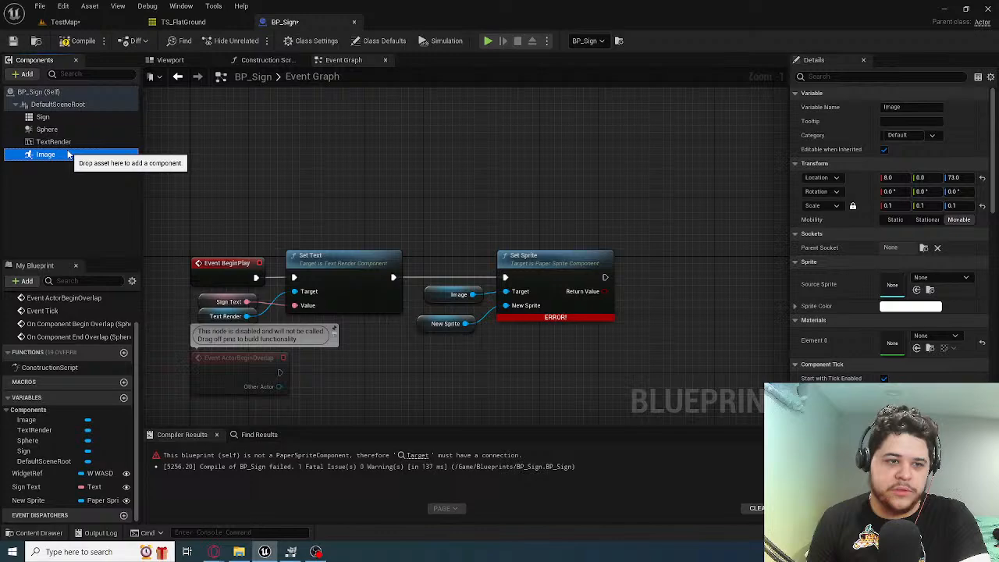
pyautogui.click(894, 108)
pyautogui.write('CurretnSprite')
pyautogui.press('Return')
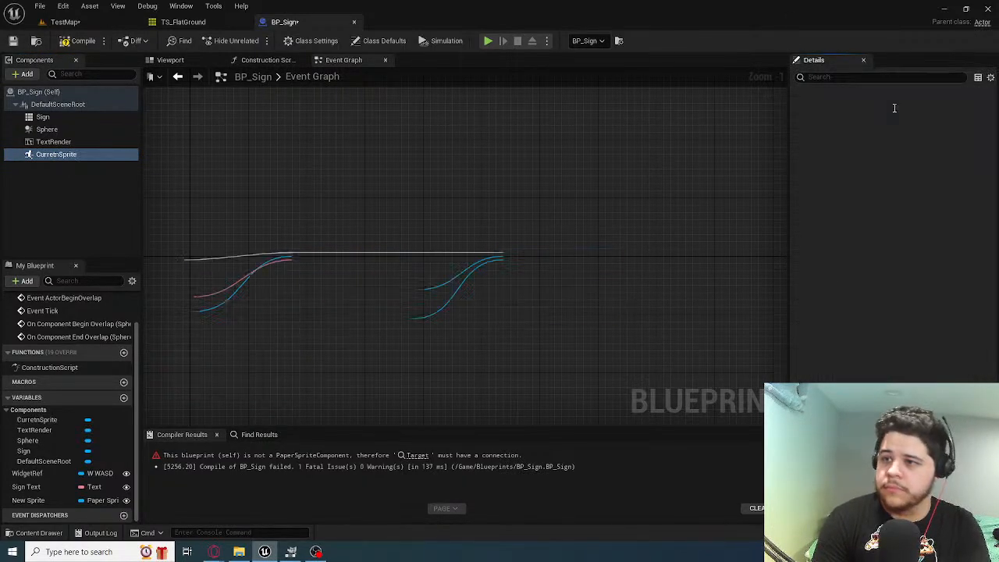
pyautogui.press('F7')
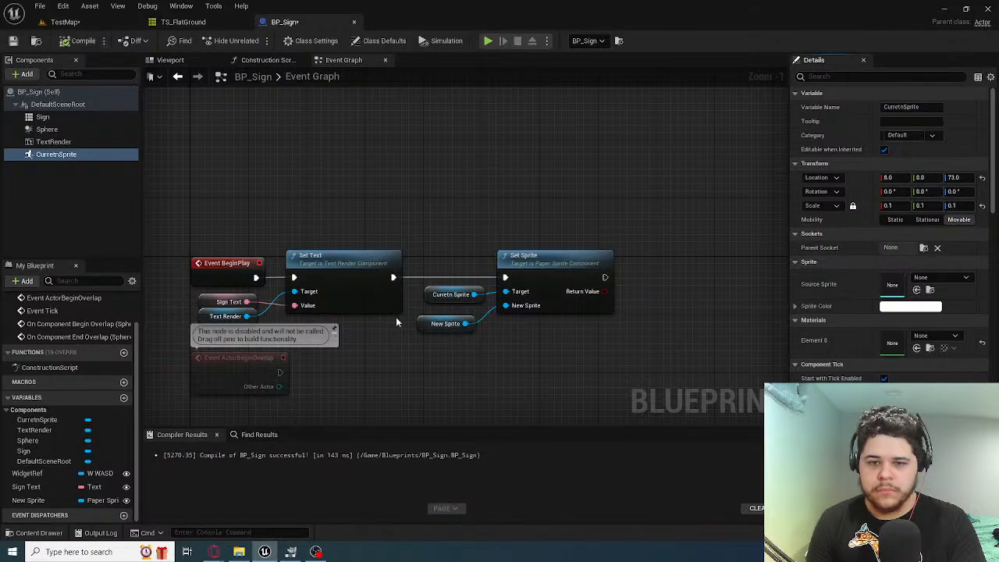
# Align the Curretn Sprite and New Sprite nodes in a tidy stack beside Set Sprite
pyautogui.click(431, 318)
pyautogui.moveTo(464, 340); pyautogui.dragTo(438, 299)
pyautogui.moveTo(438, 296); pyautogui.dragTo(430, 296)
pyautogui.click(476, 218)
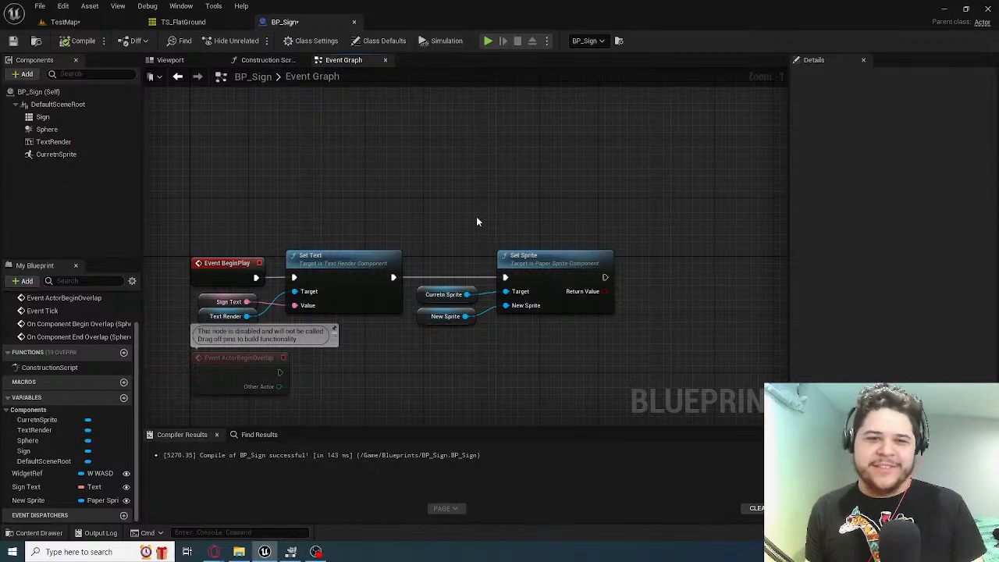
# Correct the sprite component's name to CurrentSprite and compile the Blueprint
pyautogui.scroll(-7, 474, 306)
pyautogui.moveTo(509, 254); pyautogui.dragTo(422, 129, button='right')
pyautogui.scroll(7, 437, 228)
pyautogui.moveTo(329, 147); pyautogui.dragTo(352, 192, button='right')
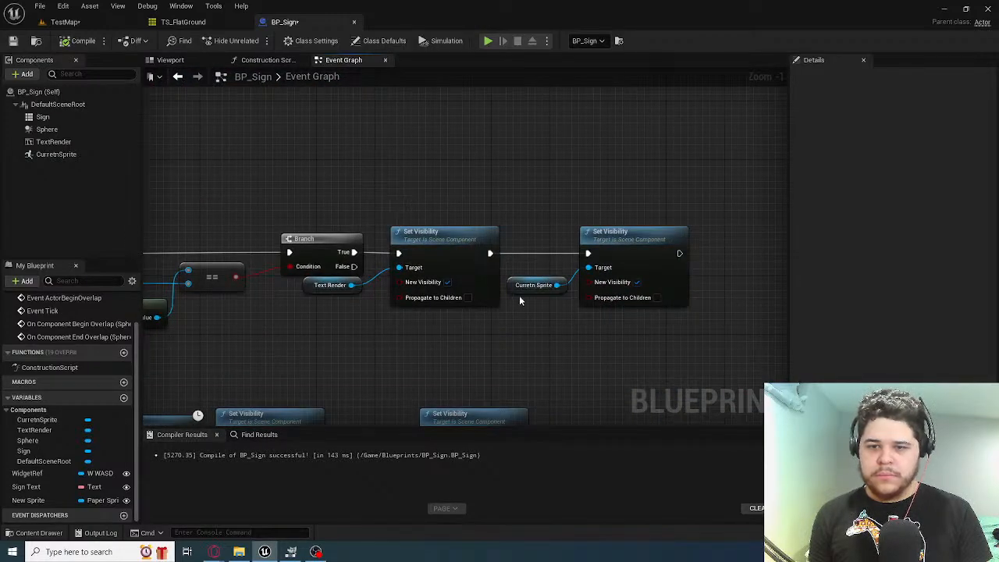
pyautogui.moveTo(218, 107); pyautogui.dragTo(413, 234, button='right')
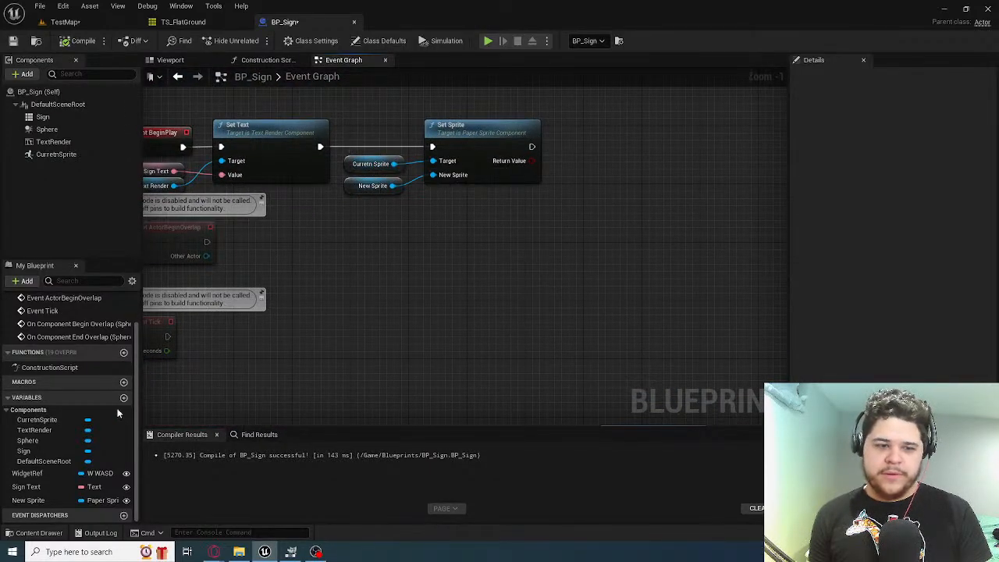
pyautogui.click(37, 420)
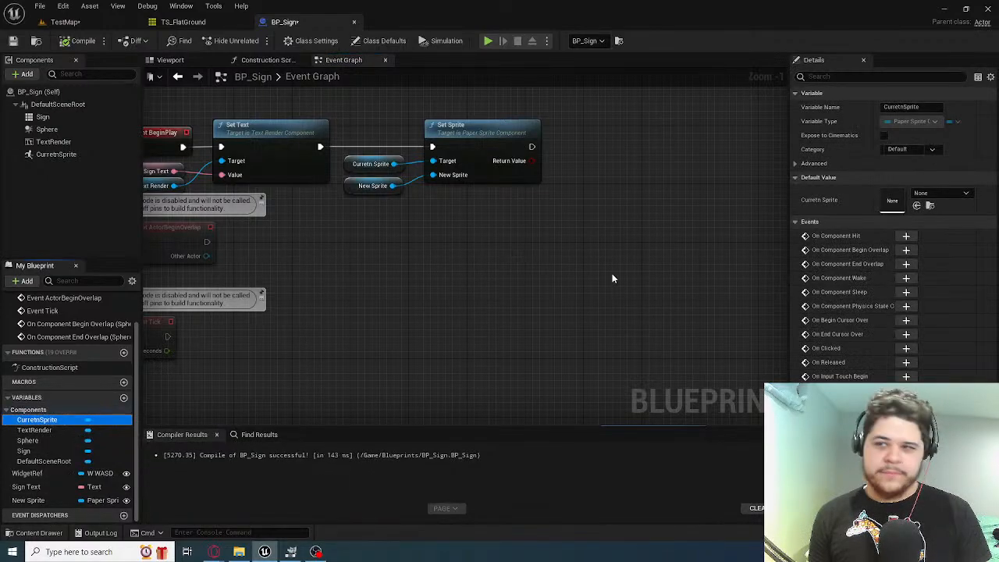
pyautogui.click(898, 107)
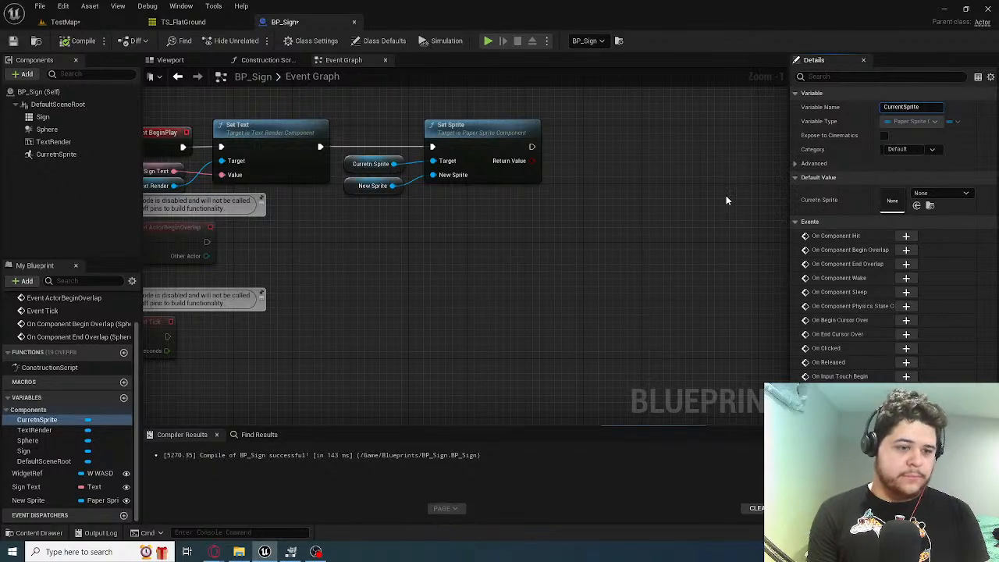
pyautogui.press('Return')
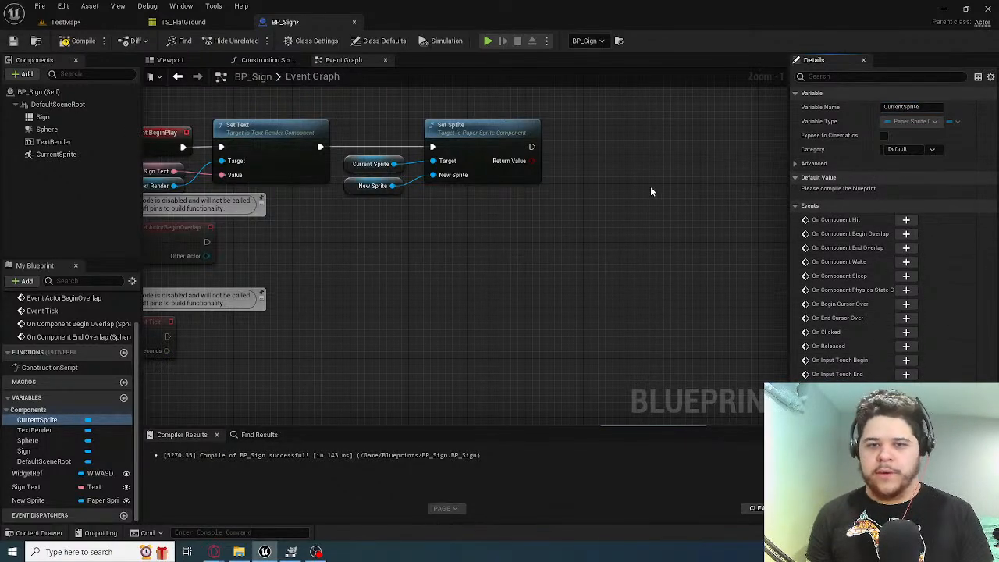
pyautogui.moveTo(516, 139); pyautogui.dragTo(496, 131, button='right')
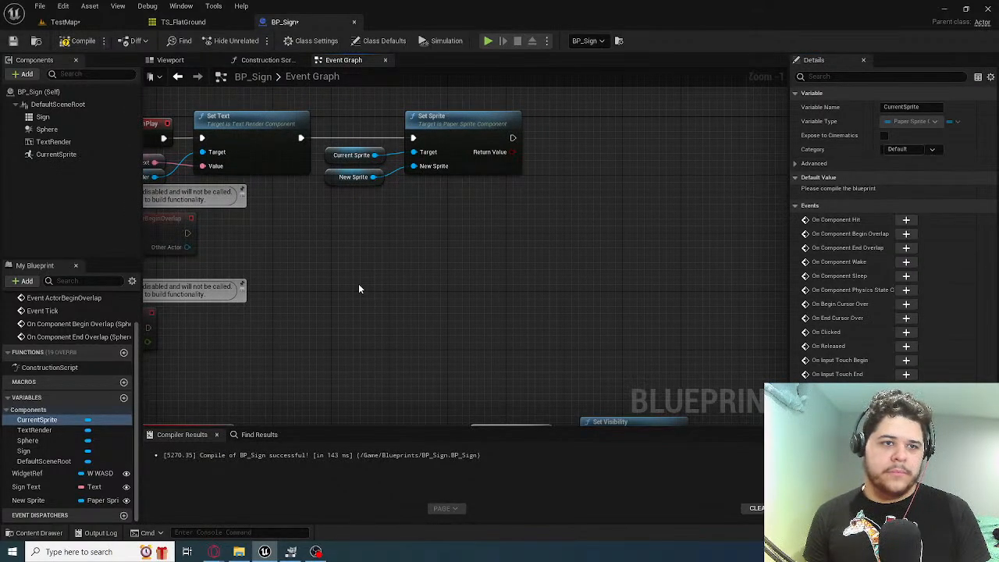
pyautogui.click(83, 40)
# Examine the overlap and BeginPlay node chains in BP_Sign and the signs placed in TestMap
pyautogui.scroll(-5, 331, 254)
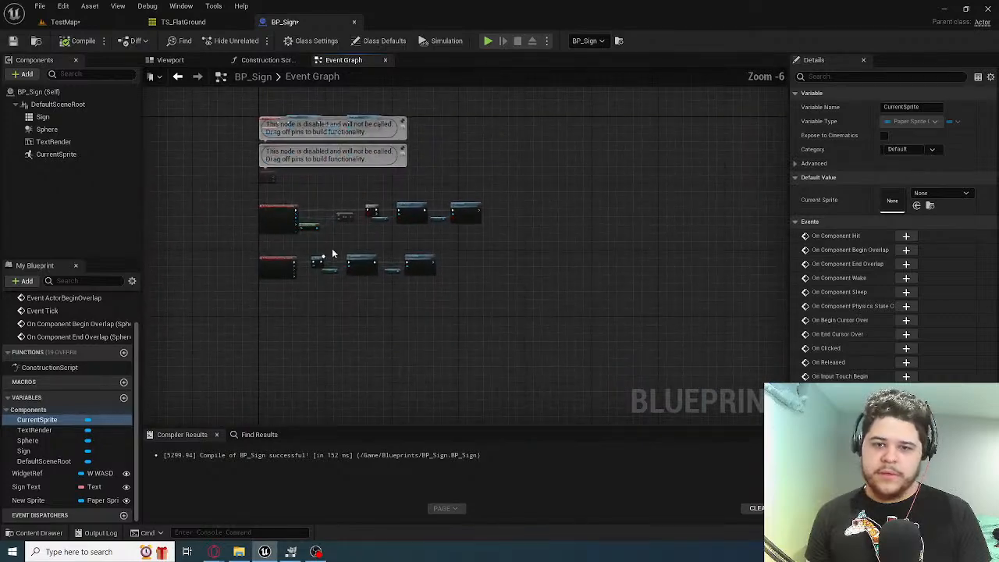
pyautogui.scroll(6, 332, 249)
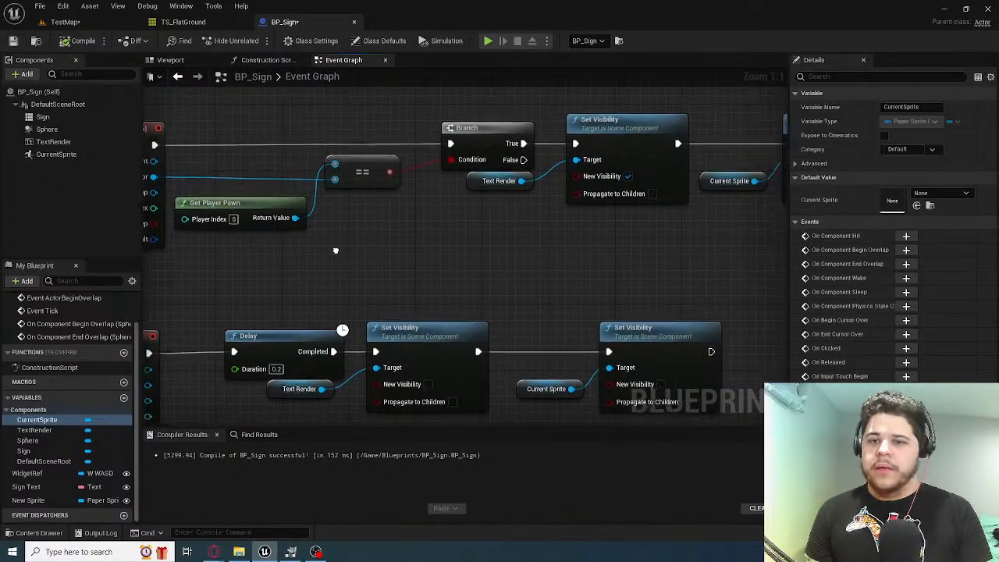
pyautogui.moveTo(336, 250); pyautogui.dragTo(221, 232, button='right')
pyautogui.moveTo(346, 201); pyautogui.dragTo(417, 322, button='right')
pyautogui.scroll(-4, 417, 322)
pyautogui.scroll(3, 416, 315)
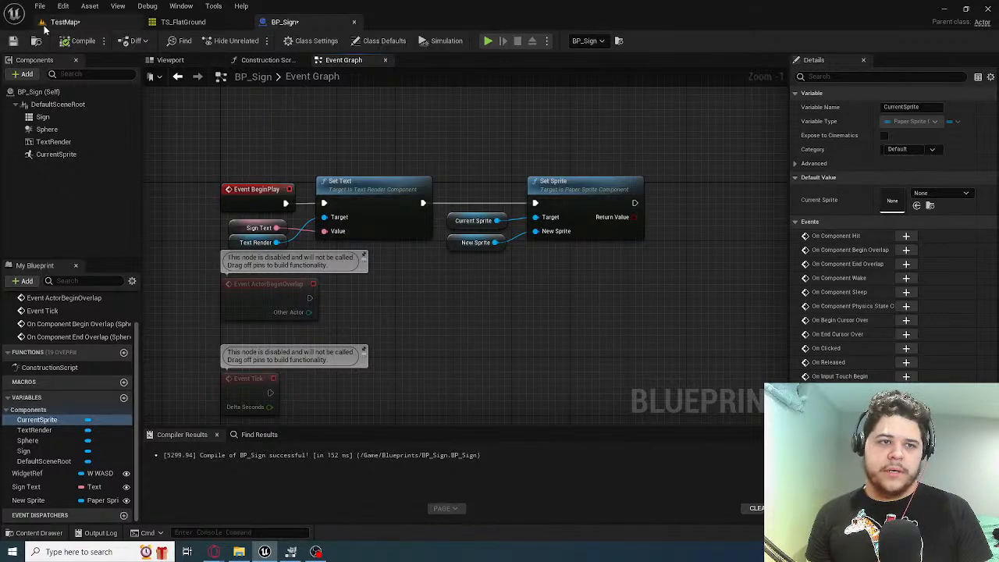
pyautogui.click(65, 21)
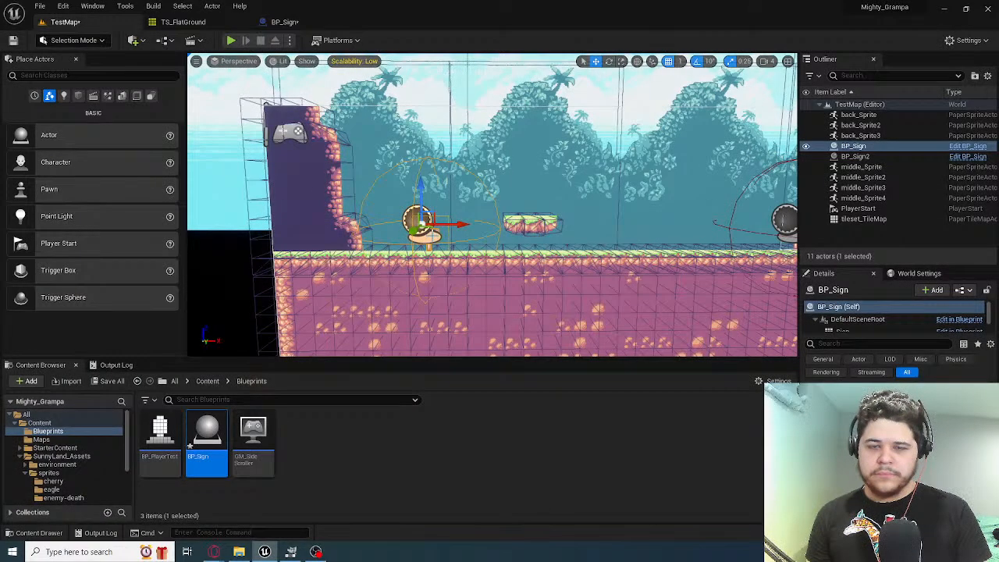
pyautogui.click(285, 22)
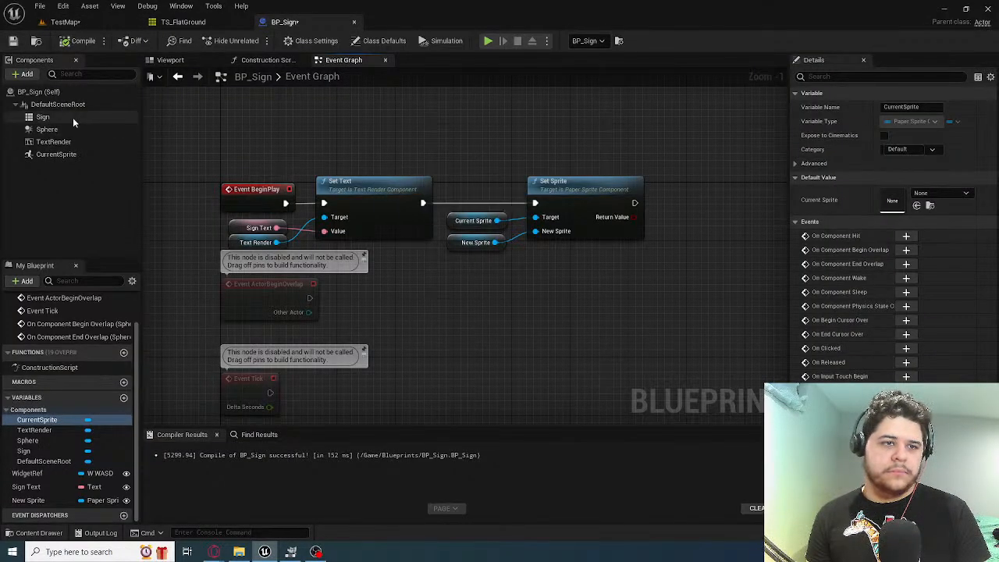
# Add a getter for the Sign tile map component to the Event Graph after the Set Sprite node
pyautogui.click(43, 116)
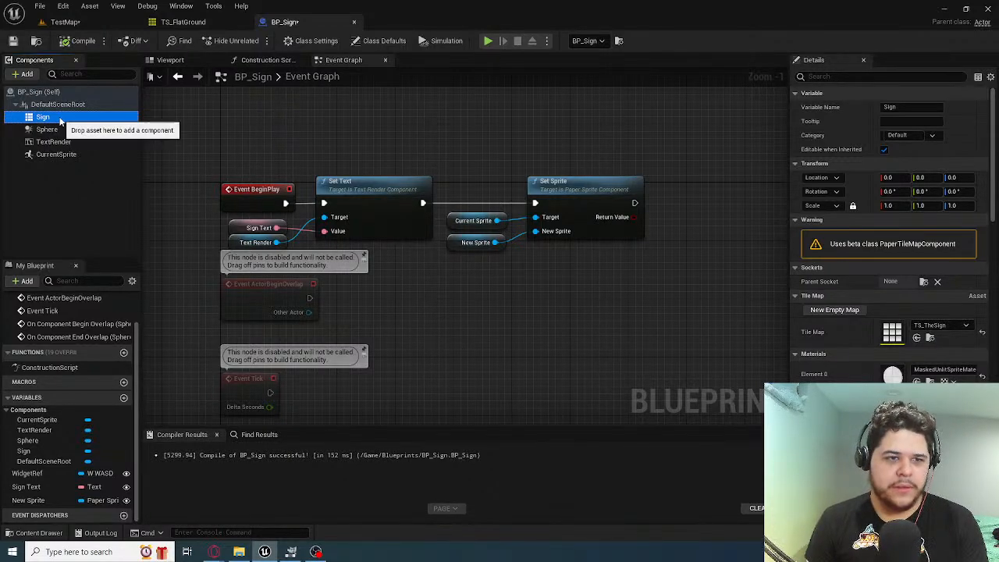
pyautogui.moveTo(390, 146); pyautogui.dragTo(299, 172, button='right')
pyautogui.moveTo(70, 119); pyautogui.dragTo(659, 230)
pyautogui.write('set')
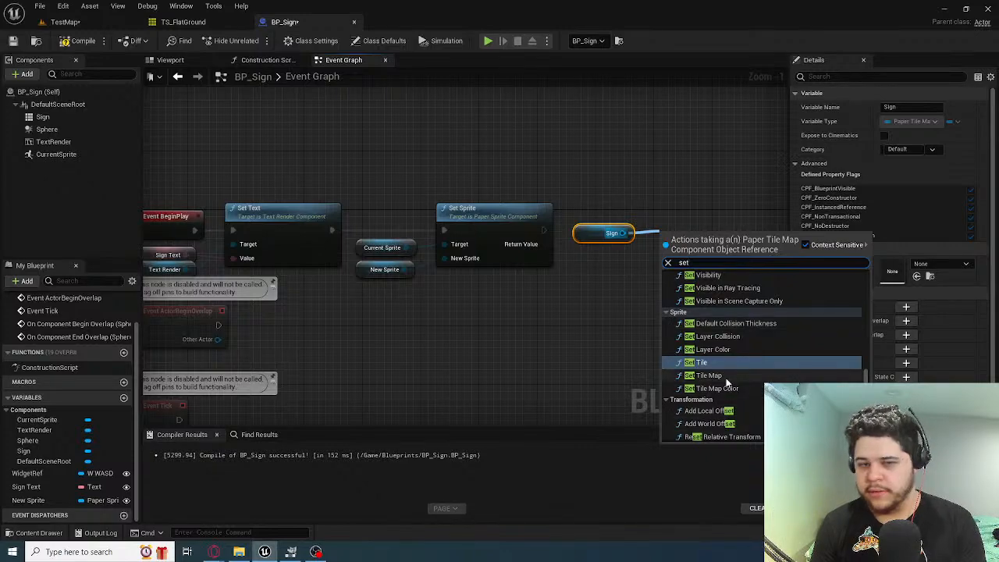
pyautogui.click(726, 365)
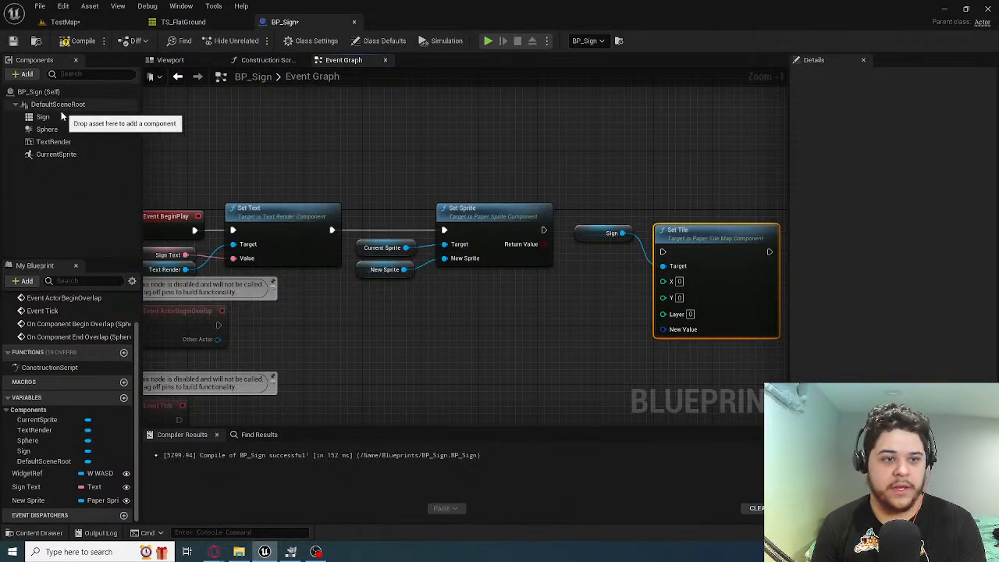
pyautogui.click(12, 120)
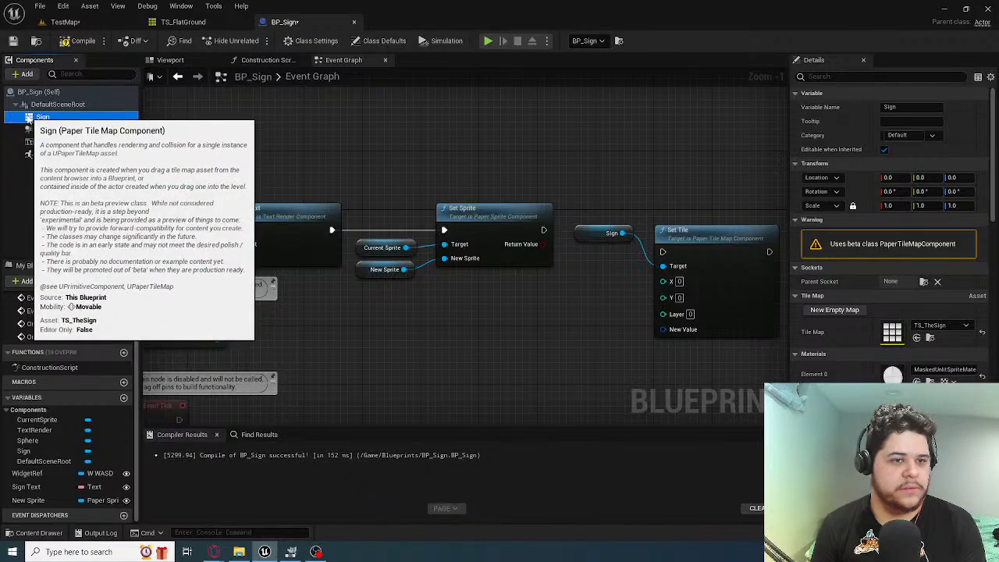
pyautogui.click(710, 255)
pyautogui.press('Delete')
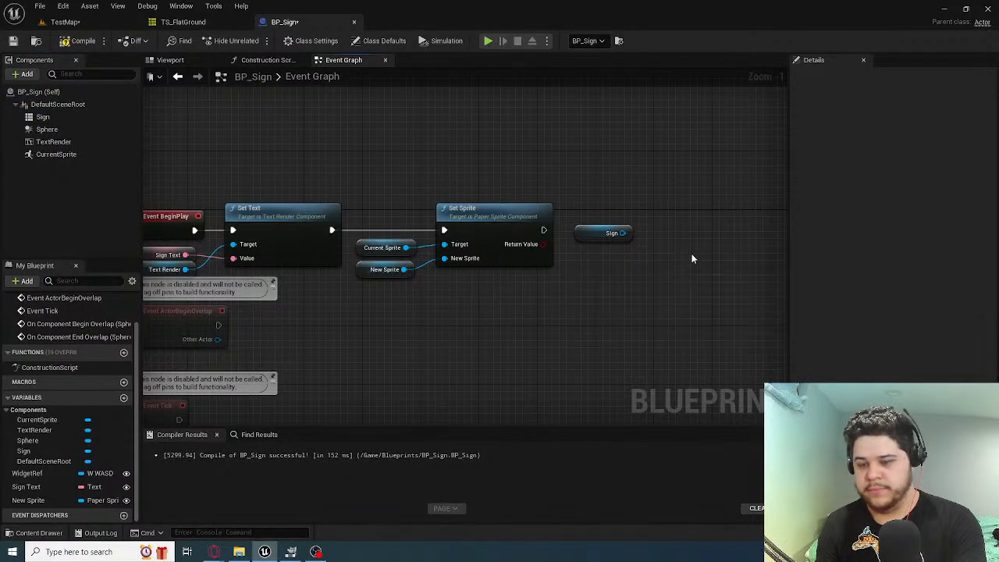
# Create a Set Tile Map node from the Sign getter and connect Set Sprite's execution output to it
pyautogui.moveTo(624, 232); pyautogui.dragTo(656, 231)
pyautogui.write('set tile')
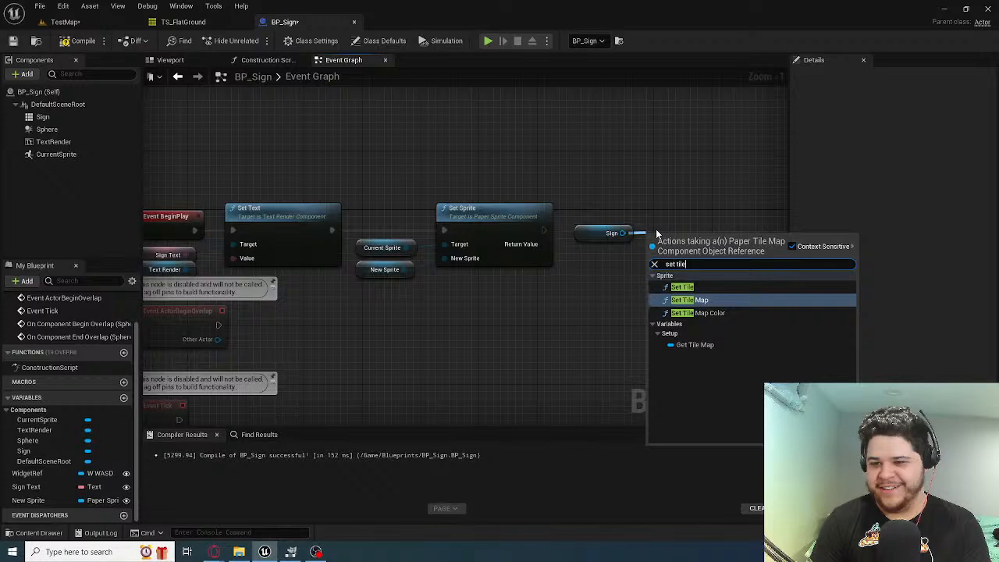
pyautogui.click(689, 300)
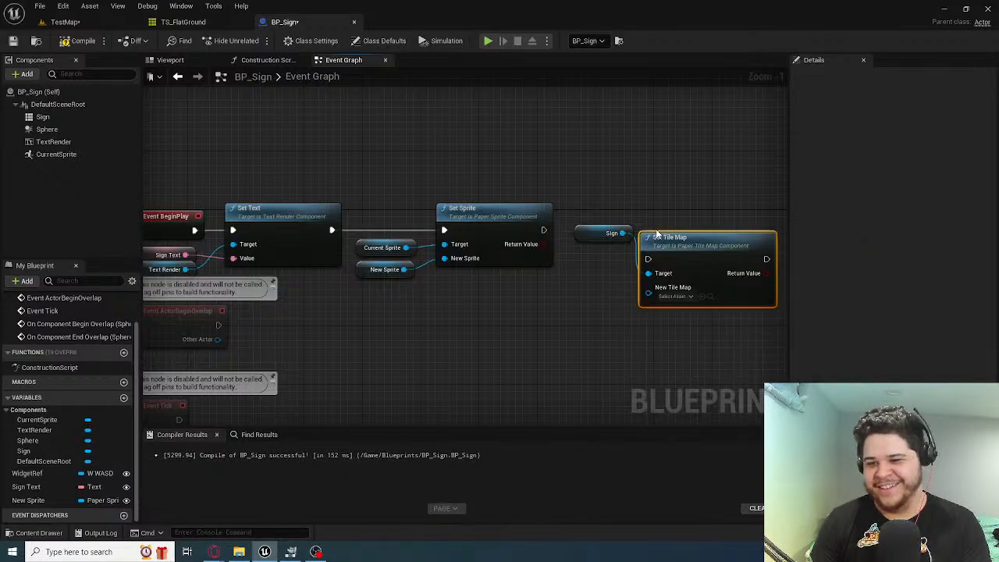
pyautogui.moveTo(695, 221); pyautogui.dragTo(679, 214)
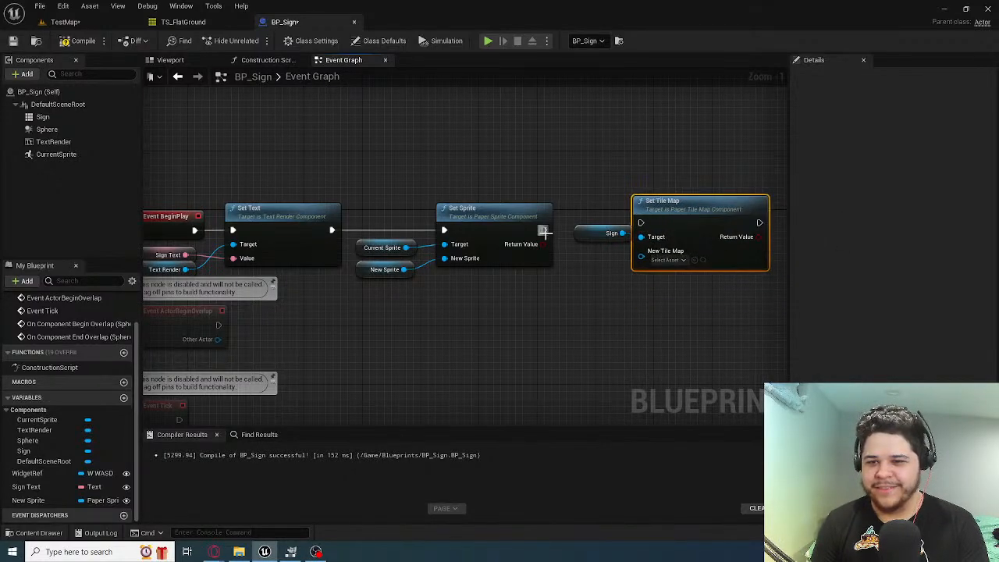
pyautogui.moveTo(545, 229); pyautogui.dragTo(581, 241)
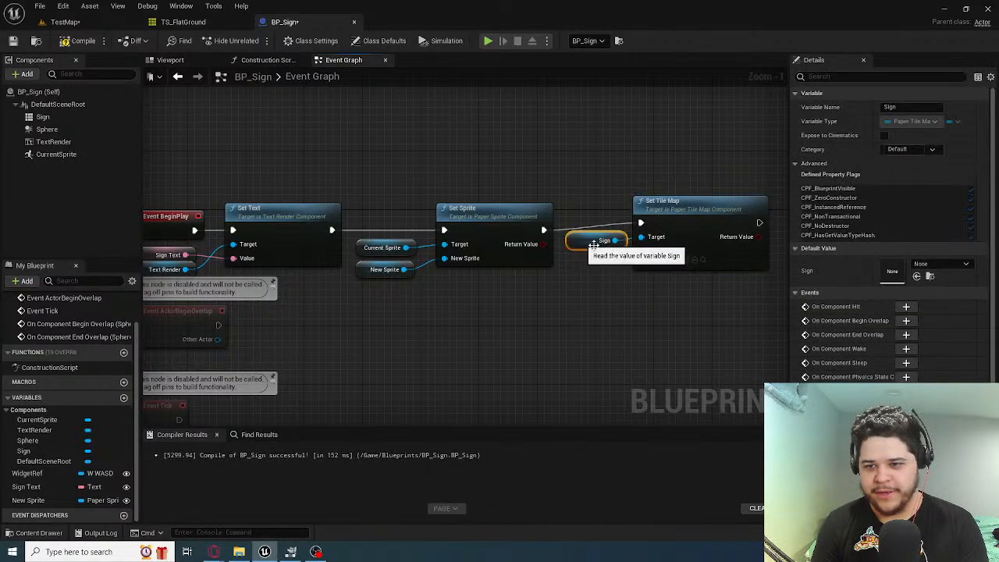
# Align the Sign getter and Set Tile Map nodes with the Set Sprite row so the execution wire runs straight
pyautogui.click(677, 207)
pyautogui.moveTo(700, 279); pyautogui.dragTo(604, 219)
pyautogui.moveTo(652, 204)
pyautogui.mouseDown()
pyautogui.moveTo(662, 220)
pyautogui.moveTo(660, 211)
pyautogui.mouseUp()
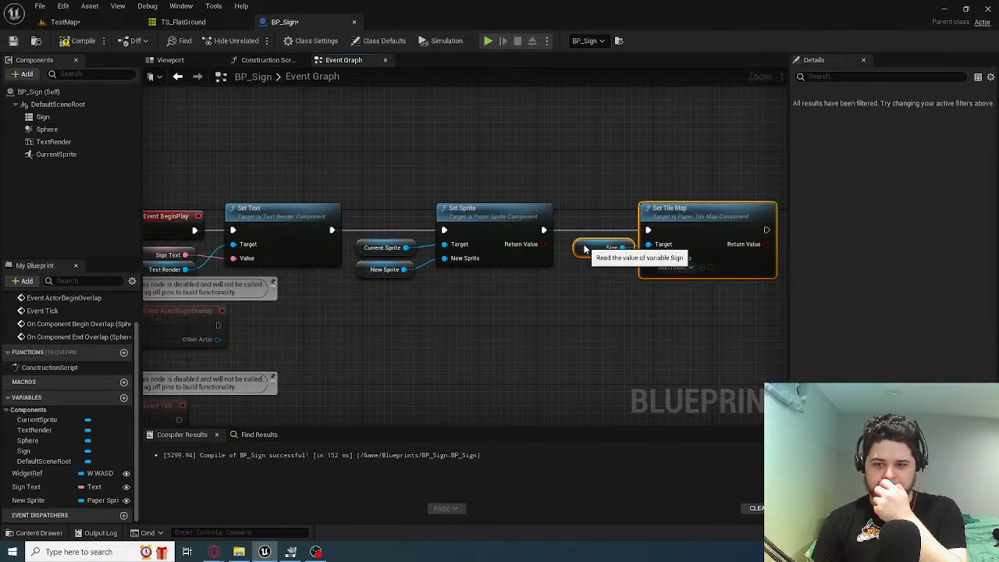
pyautogui.moveTo(596, 257); pyautogui.dragTo(587, 257)
pyautogui.click(625, 300)
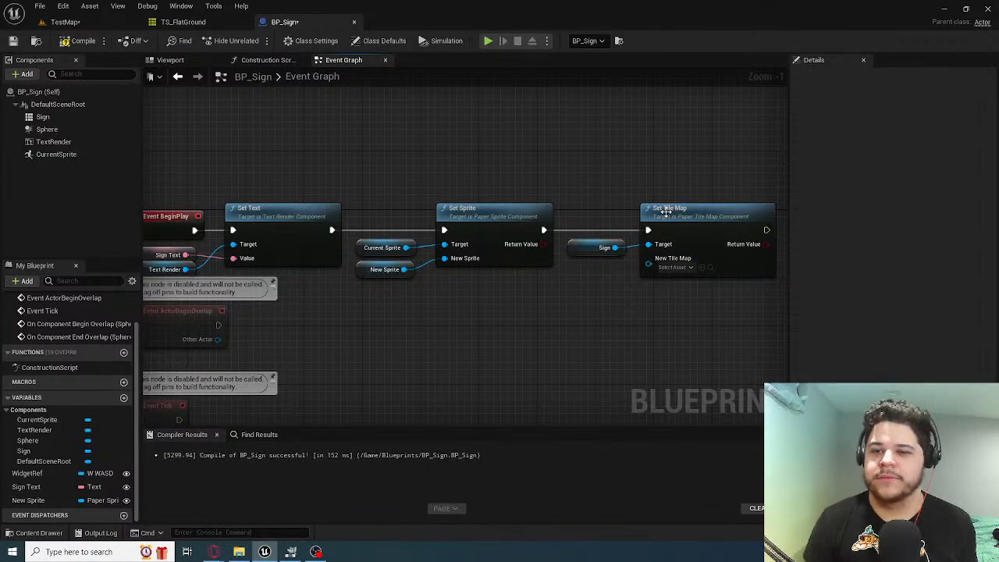
pyautogui.moveTo(677, 217); pyautogui.dragTo(684, 217)
pyautogui.click(600, 301)
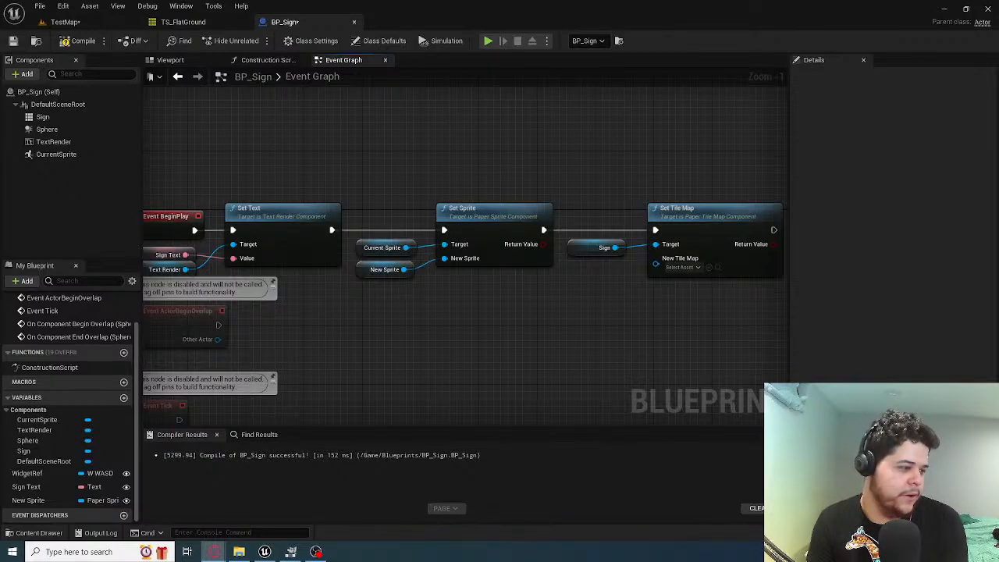
pyautogui.click(316, 552)
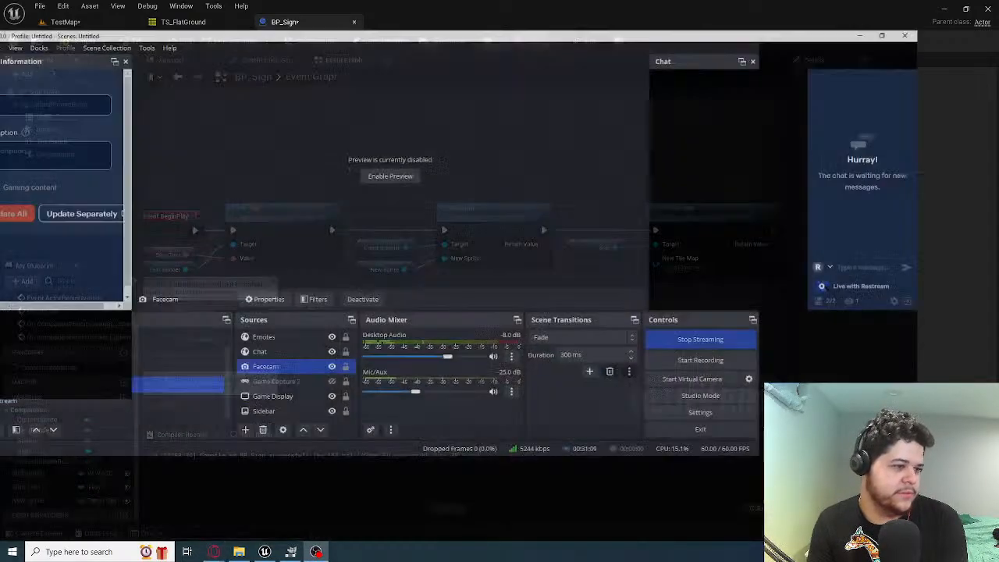
pyautogui.moveTo(536, 4); pyautogui.dragTo(0, 289)
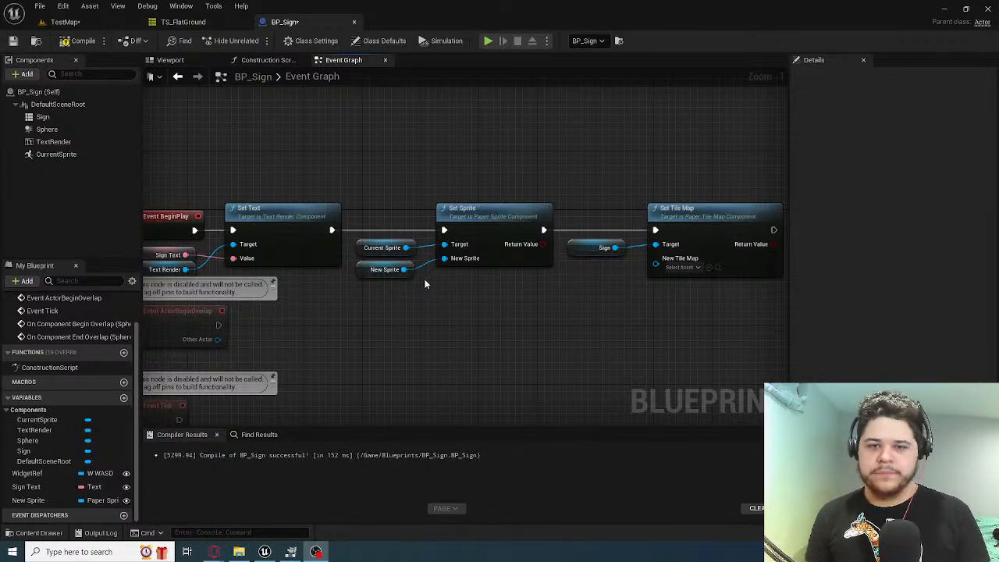
pyautogui.click(505, 359)
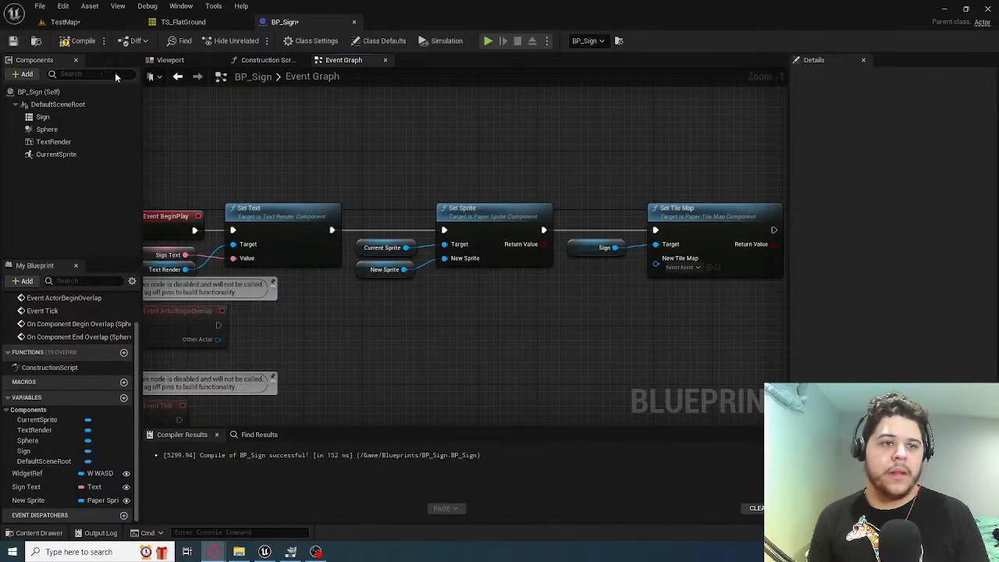
pyautogui.click(73, 40)
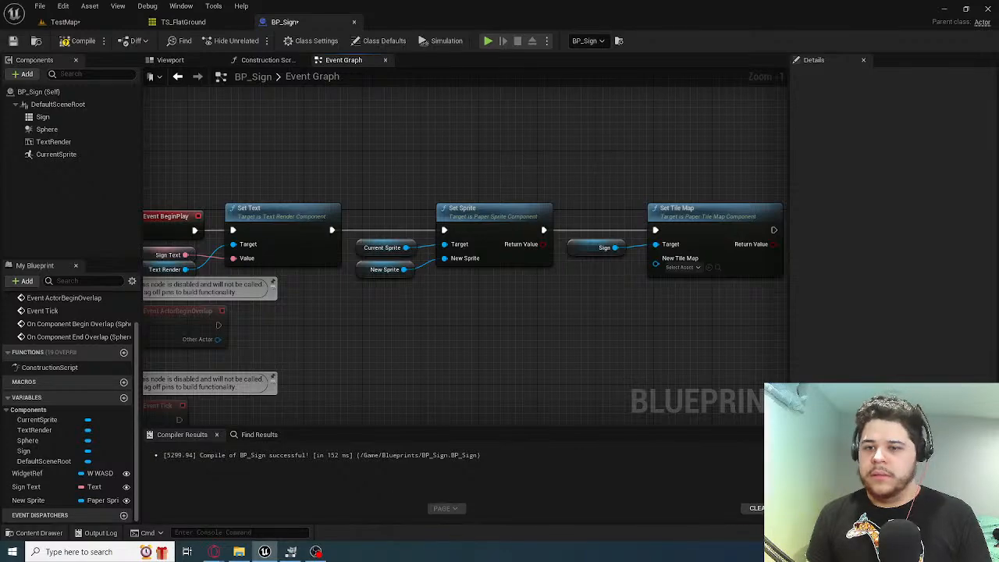
# Promote Set Tile Map's New Tile Map input to a variable and place its getter below the Sign getter
pyautogui.moveTo(595, 168); pyautogui.dragTo(504, 153, button='right')
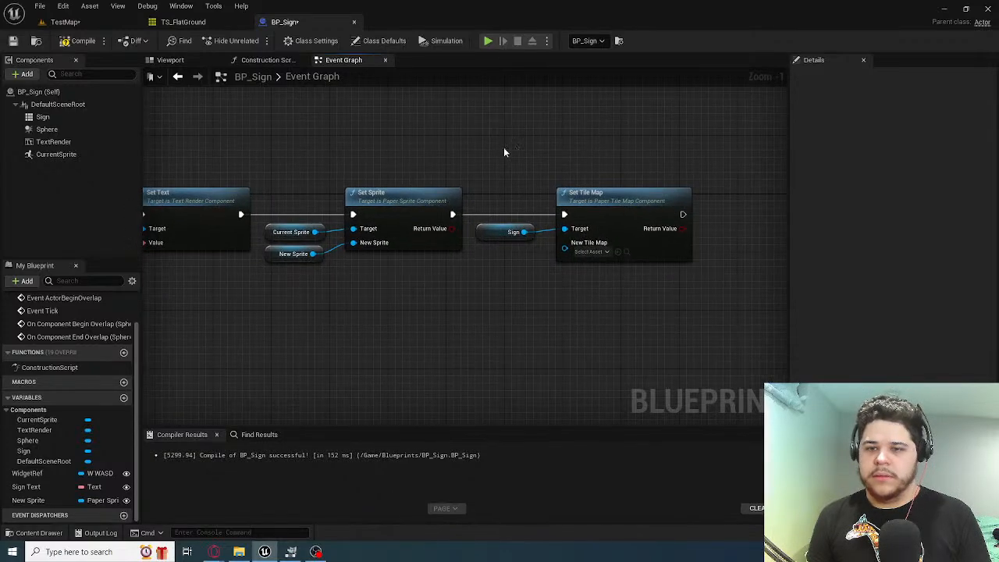
pyautogui.rightClick(565, 243)
pyautogui.click(609, 271)
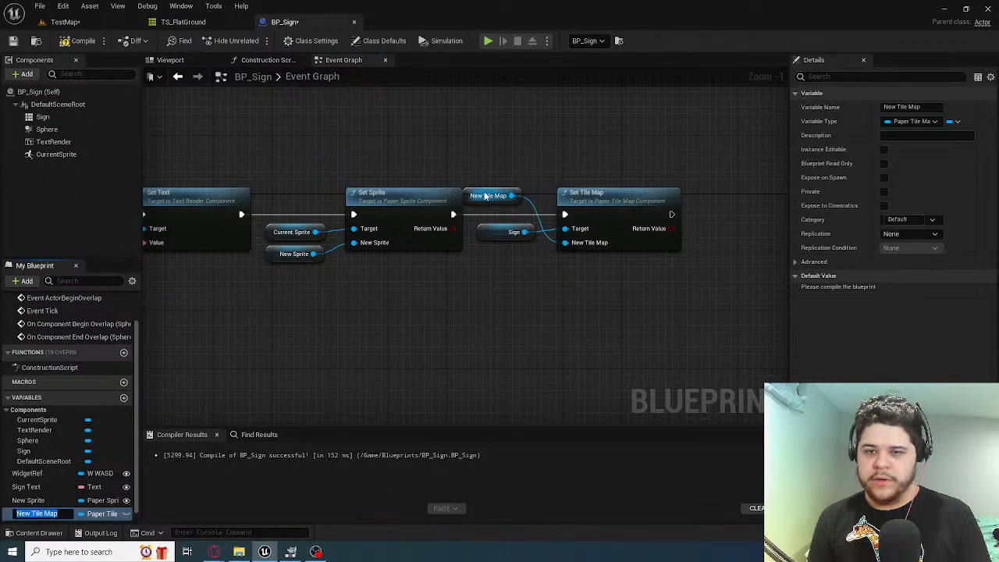
pyautogui.moveTo(488, 196); pyautogui.dragTo(495, 253)
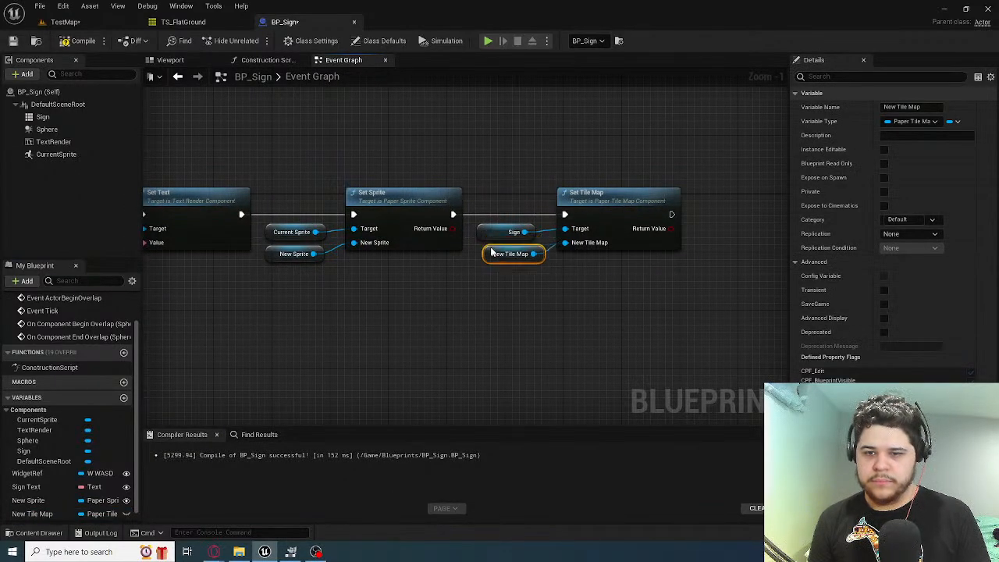
# Make the New Tile Map variable instance editable and compile BP_Sign
pyautogui.click(78, 41)
pyautogui.click(127, 513)
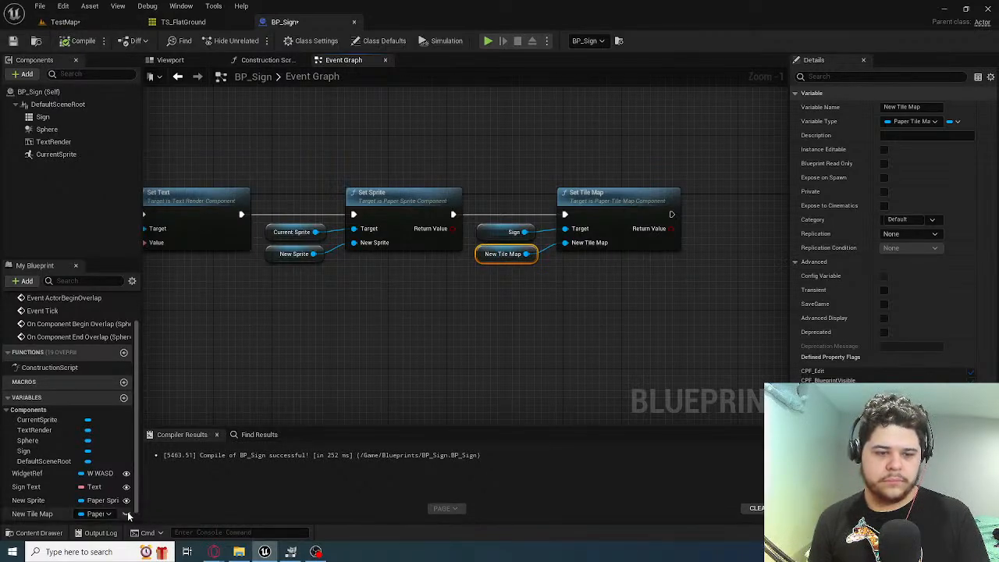
pyautogui.scroll(-1, 148, 351)
pyautogui.scroll(-1, 78, 328)
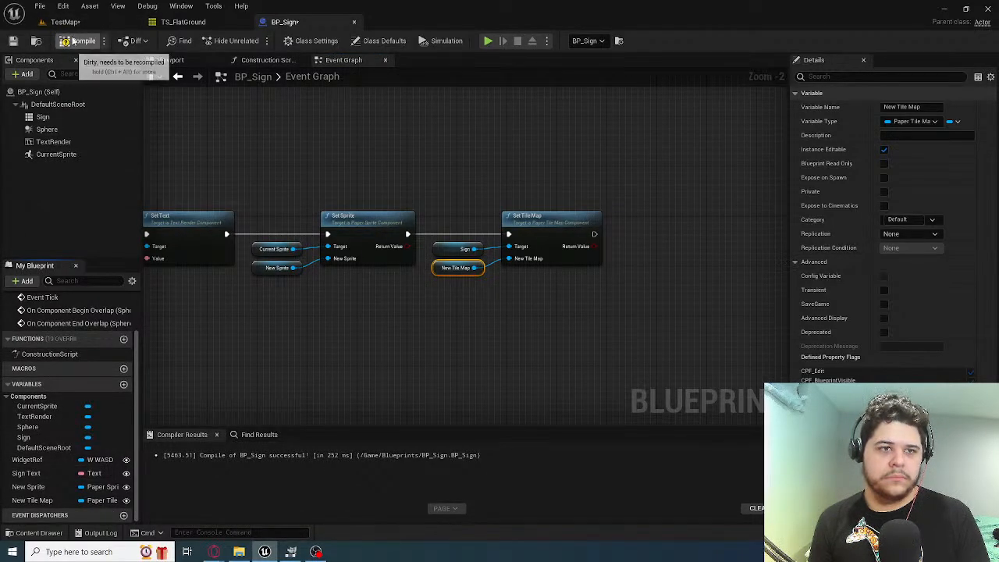
pyautogui.click(65, 22)
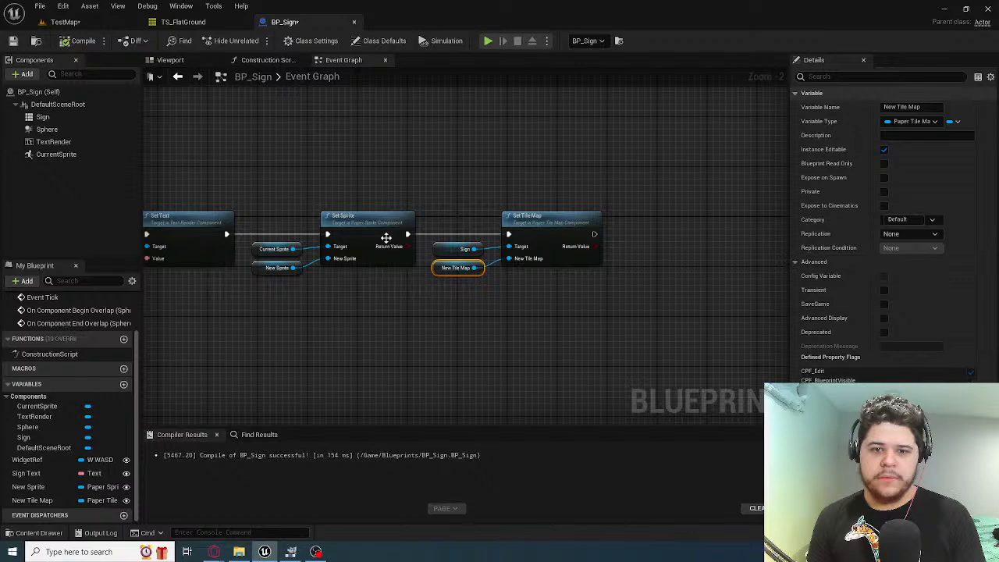
# Delete the WidgetRef variable from BP_Sign and recompile the blueprint
pyautogui.click(285, 22)
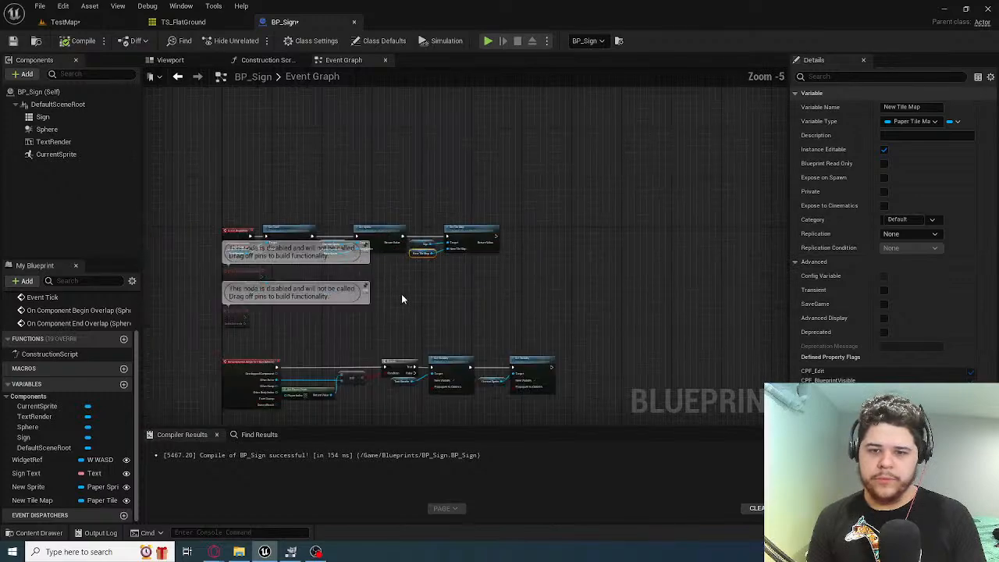
pyautogui.click(46, 461)
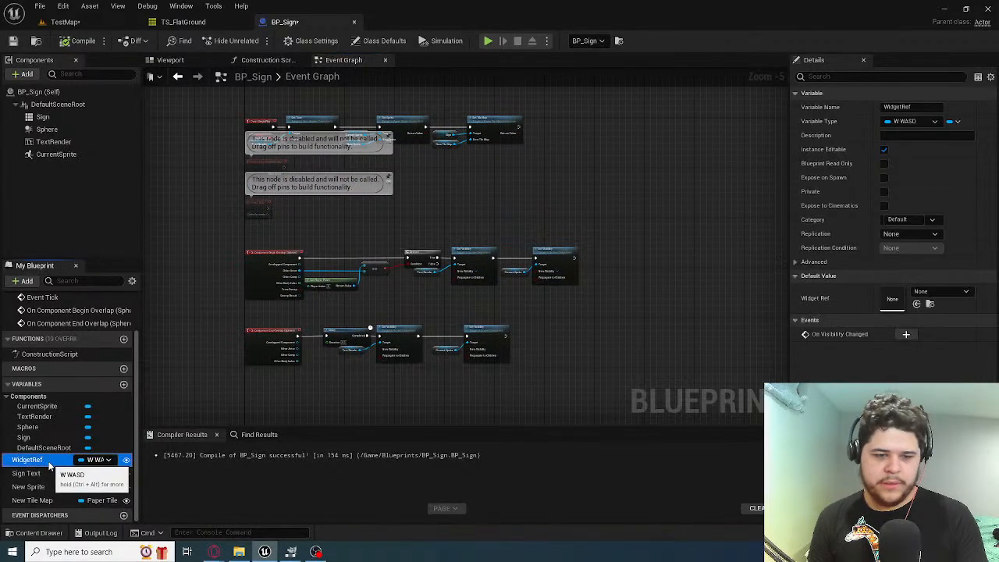
pyautogui.press('Delete')
pyautogui.click(84, 40)
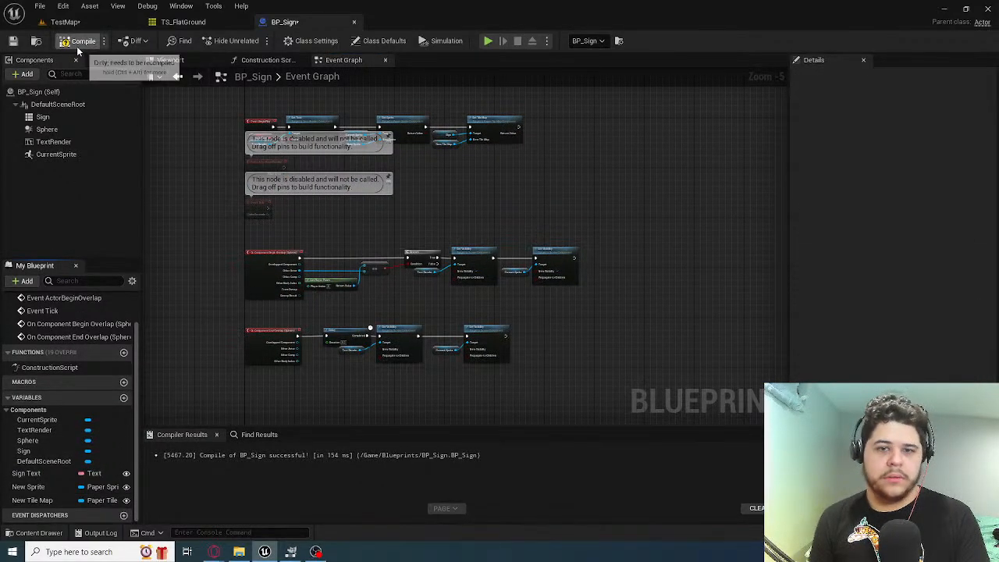
# In TestMap, set the selected BP_Sign instance's New Tile Map to TS_TheSign and its New Sprite to the WASD sprite
pyautogui.click(65, 22)
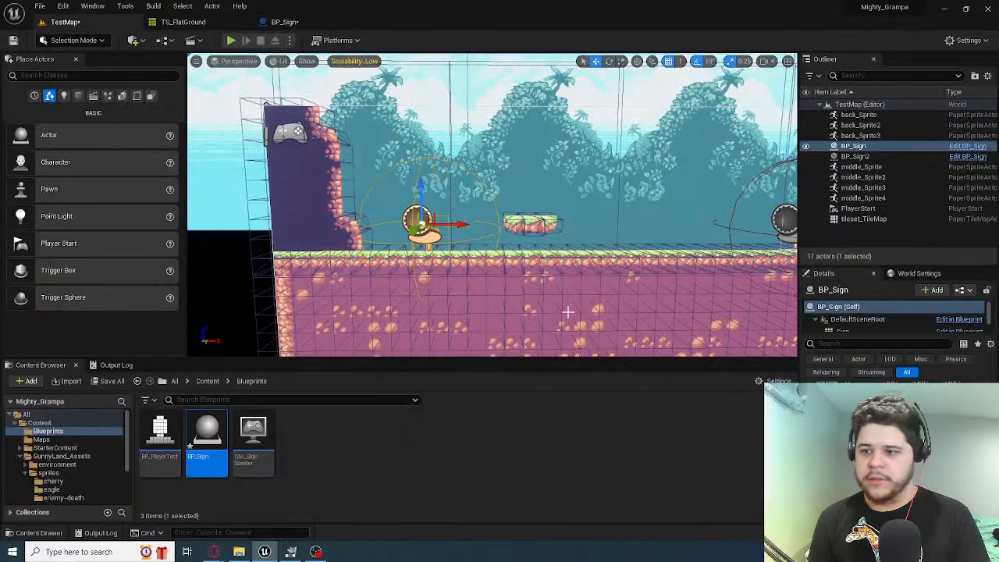
pyautogui.click(922, 470)
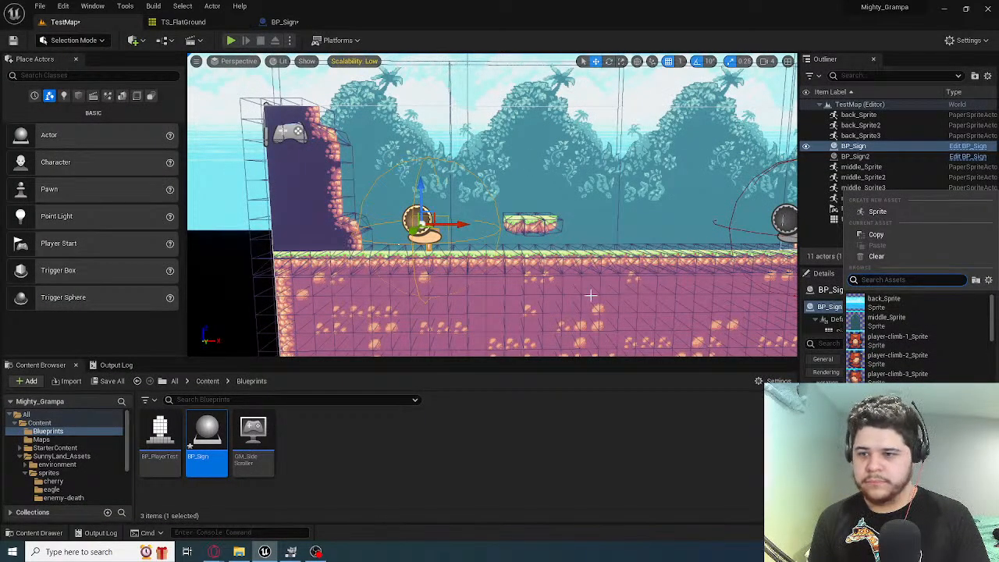
pyautogui.click(761, 466)
pyautogui.click(922, 470)
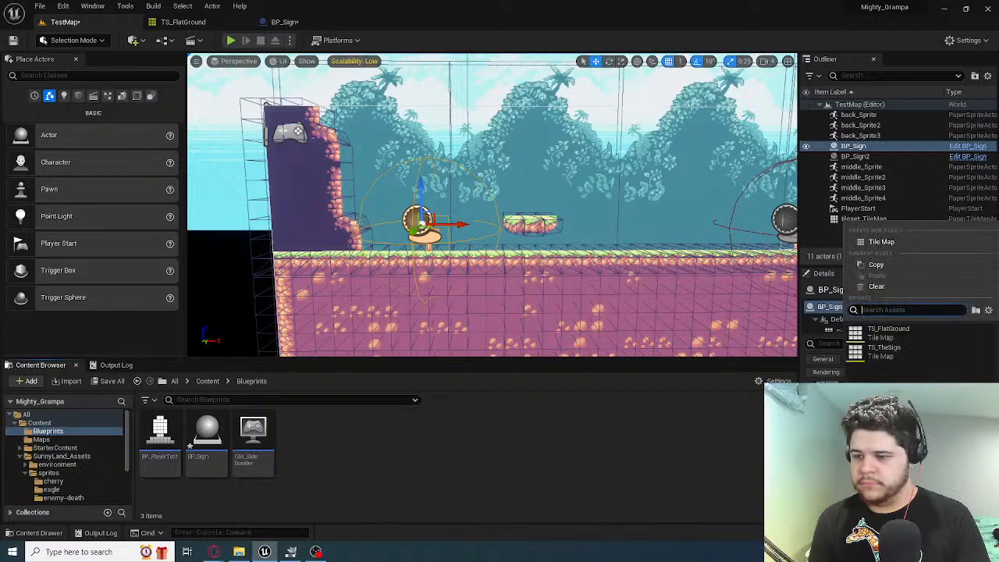
pyautogui.click(902, 351)
pyautogui.click(924, 442)
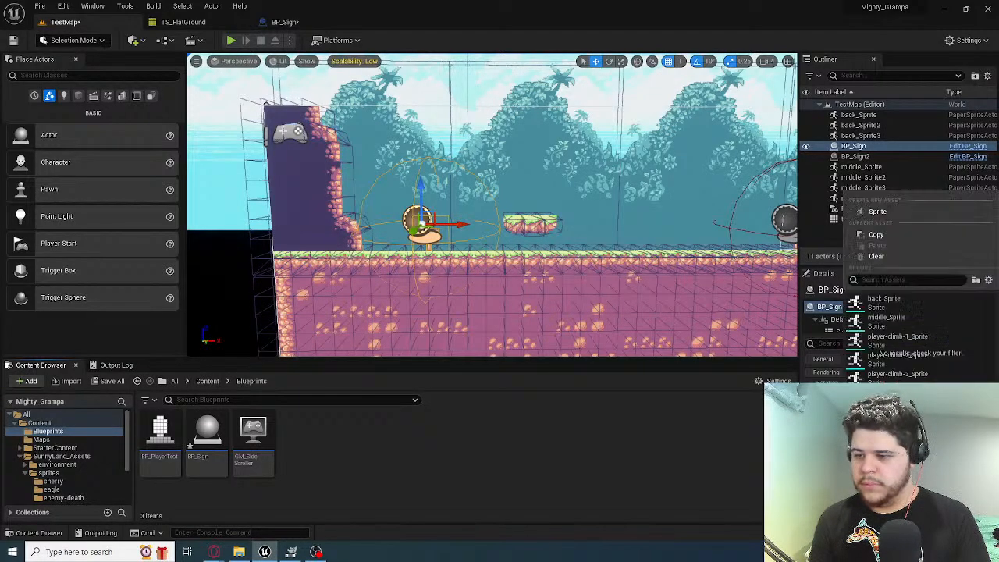
pyautogui.write('small')
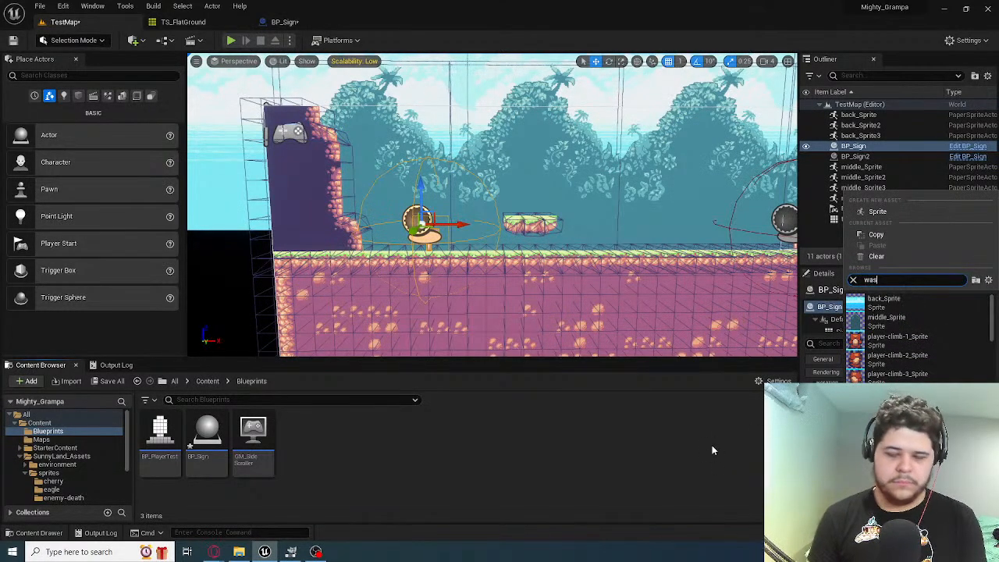
pyautogui.click(931, 308)
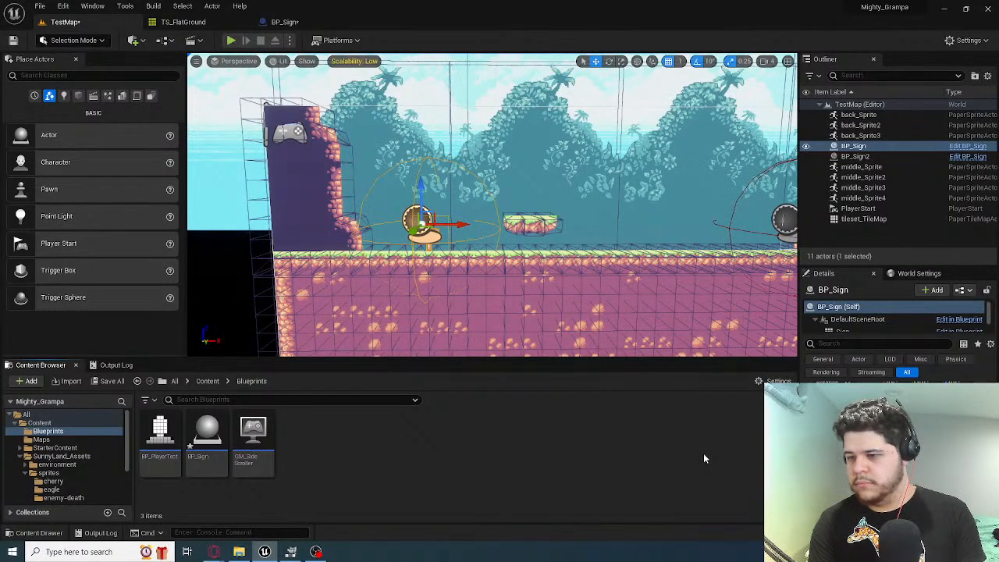
# Select the second sign, BP_Sign2, in the TestMap level
pyautogui.press('f')
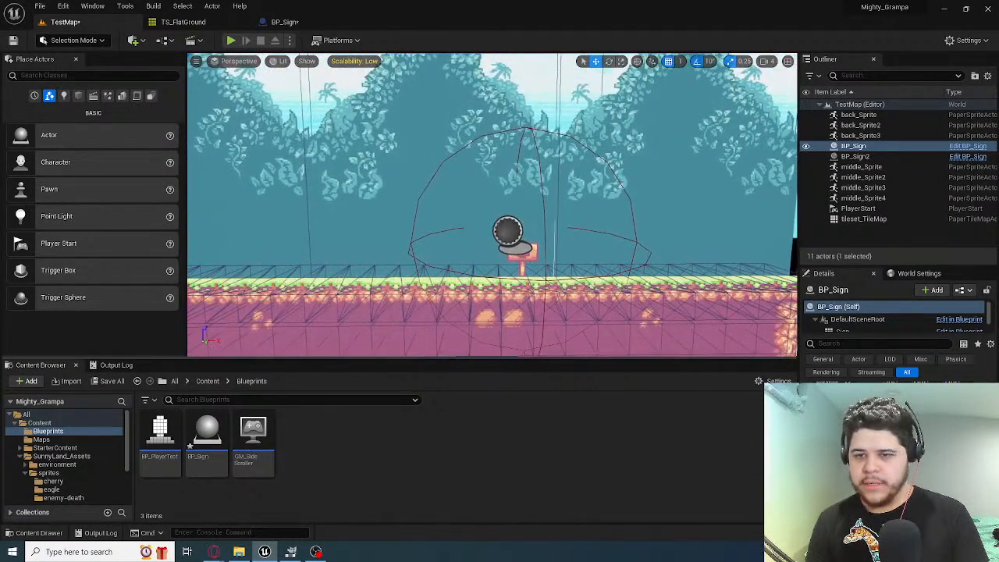
pyautogui.click(519, 256)
pyautogui.scroll(-5, 608, 272)
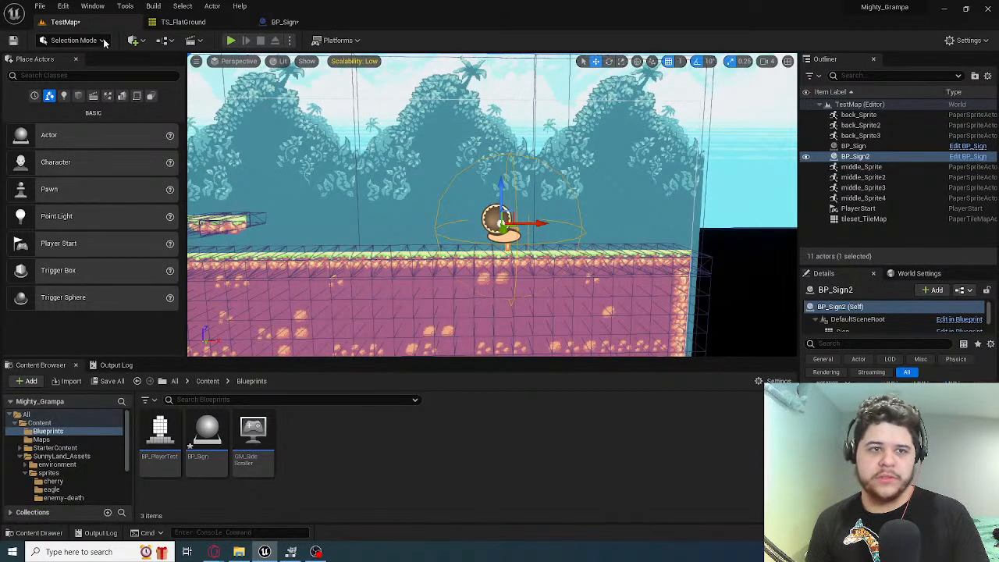
# Play-test TestMap by running and jumping the fox between both signs to check their text and key sprites, and end the session
pyautogui.click(232, 40)
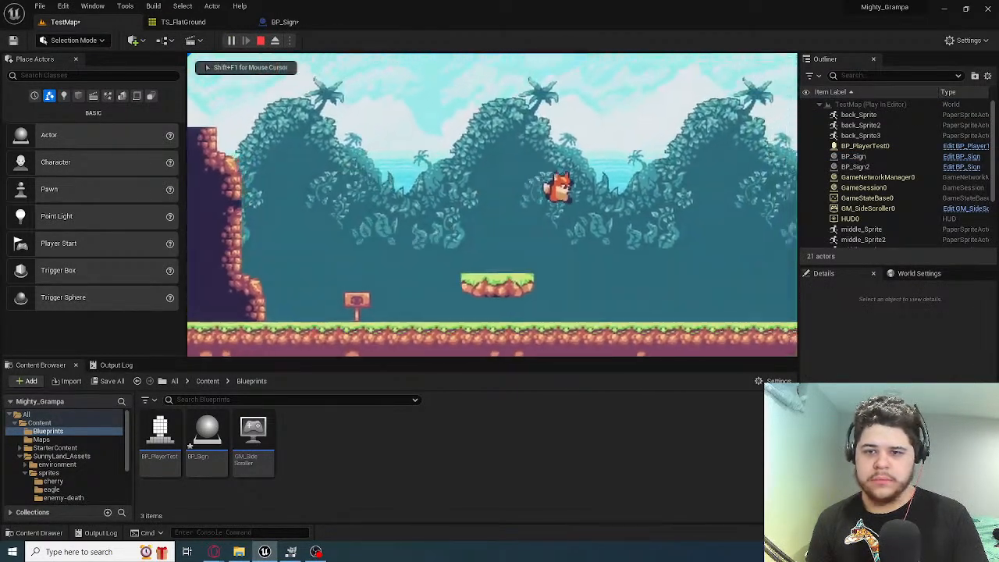
pyautogui.press('a')
pyautogui.press('space')
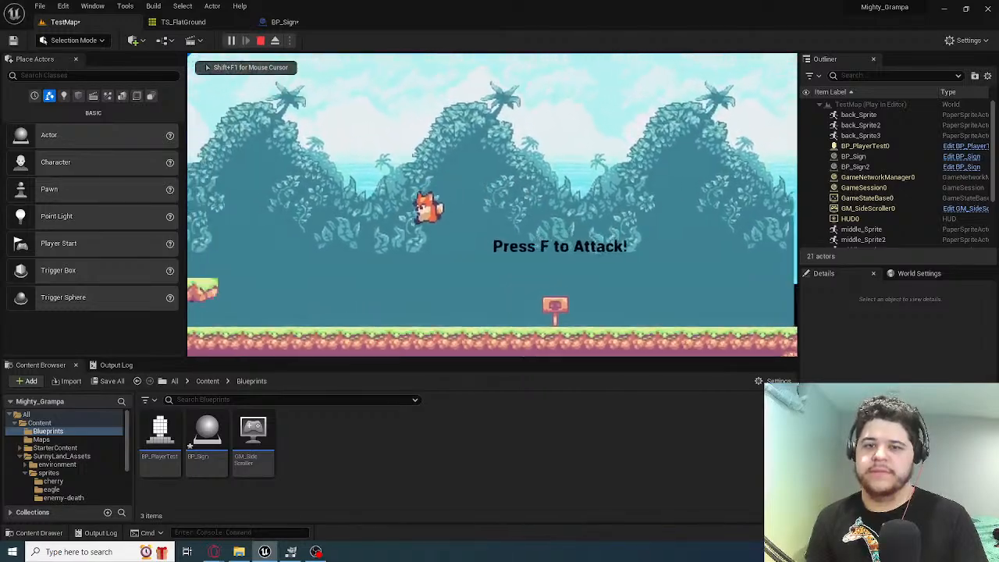
pyautogui.press('d')
pyautogui.press('space')
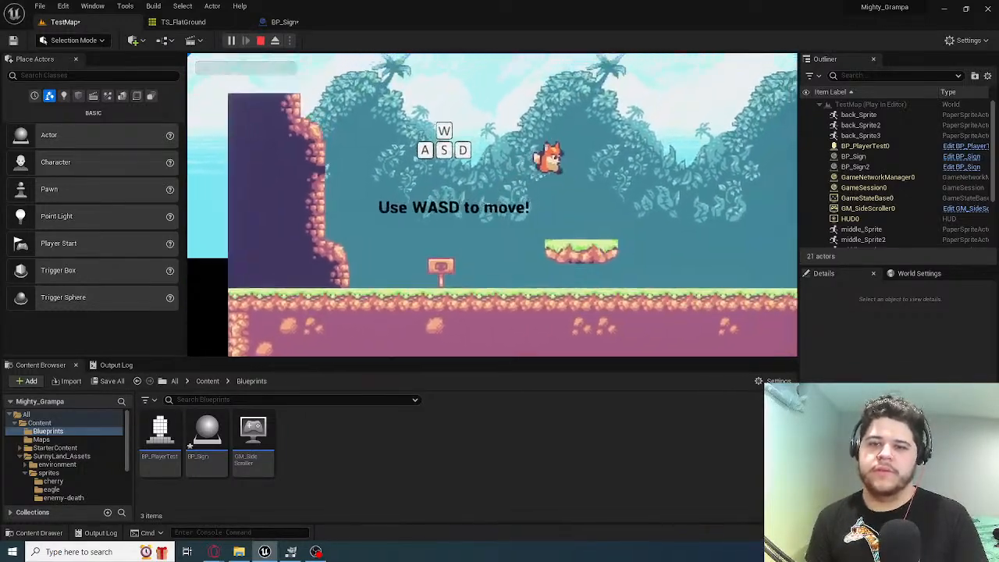
pyautogui.press('a')
pyautogui.press('space')
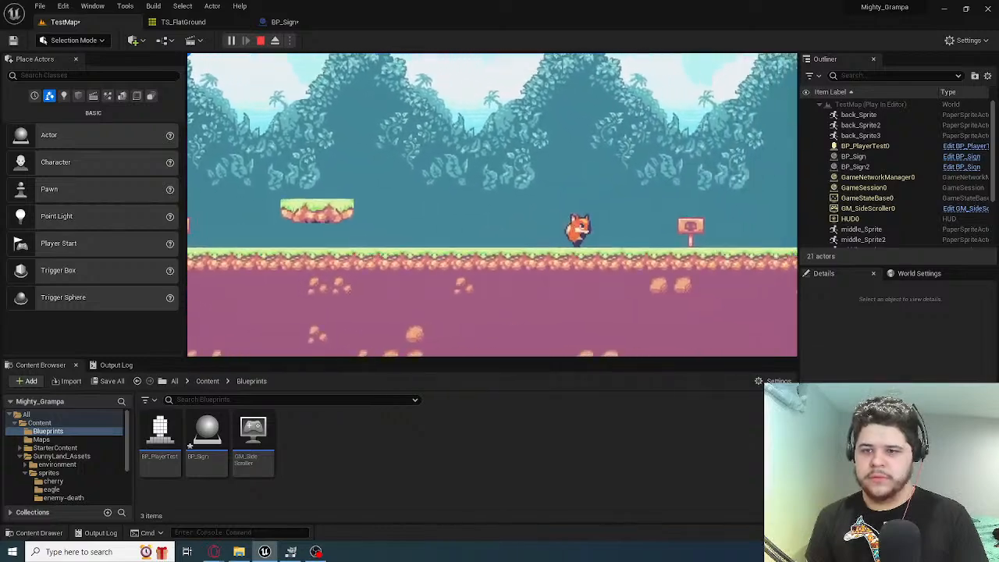
pyautogui.press('a')
pyautogui.press('space')
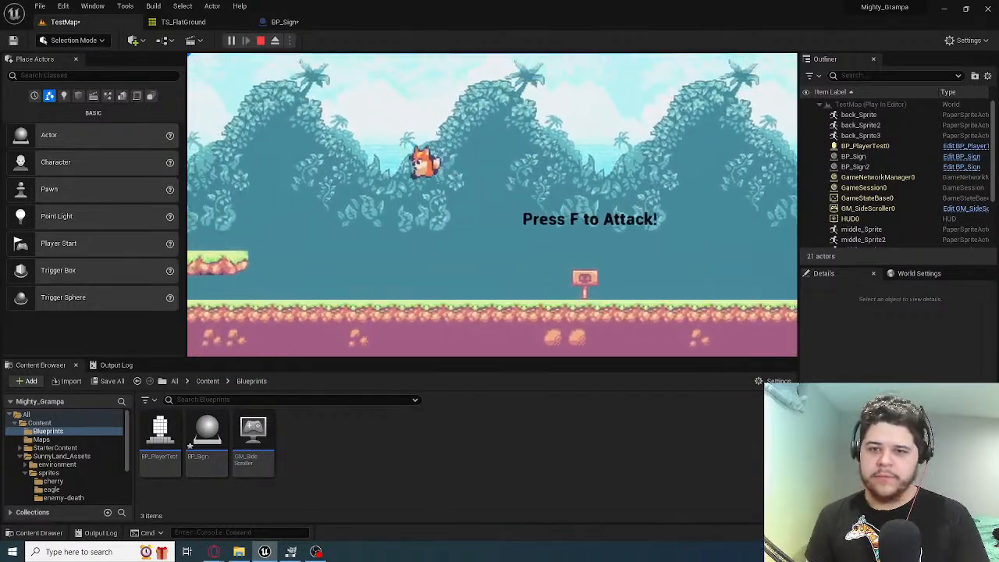
pyautogui.press('d')
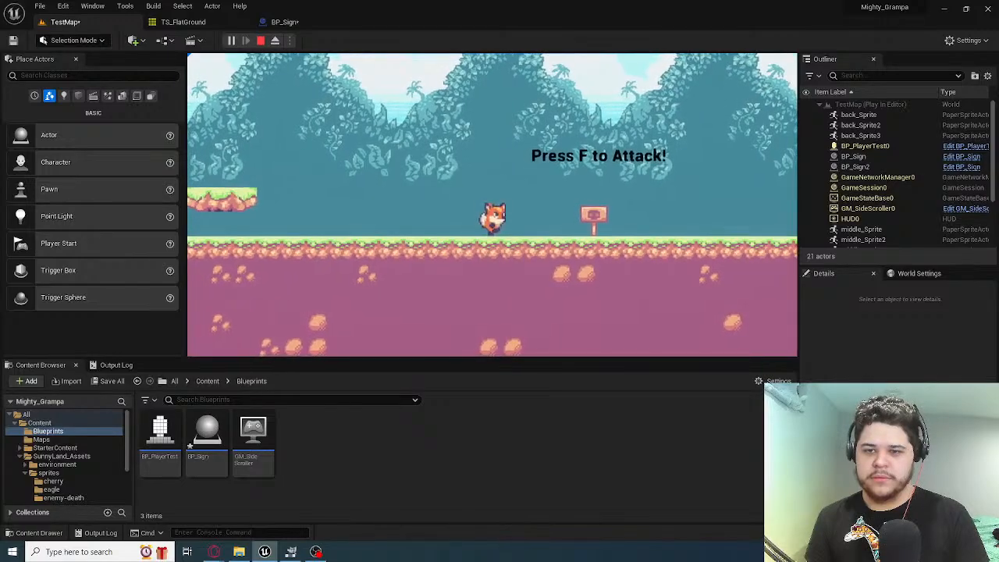
pyautogui.press('a')
pyautogui.press('space')
pyautogui.press('space')
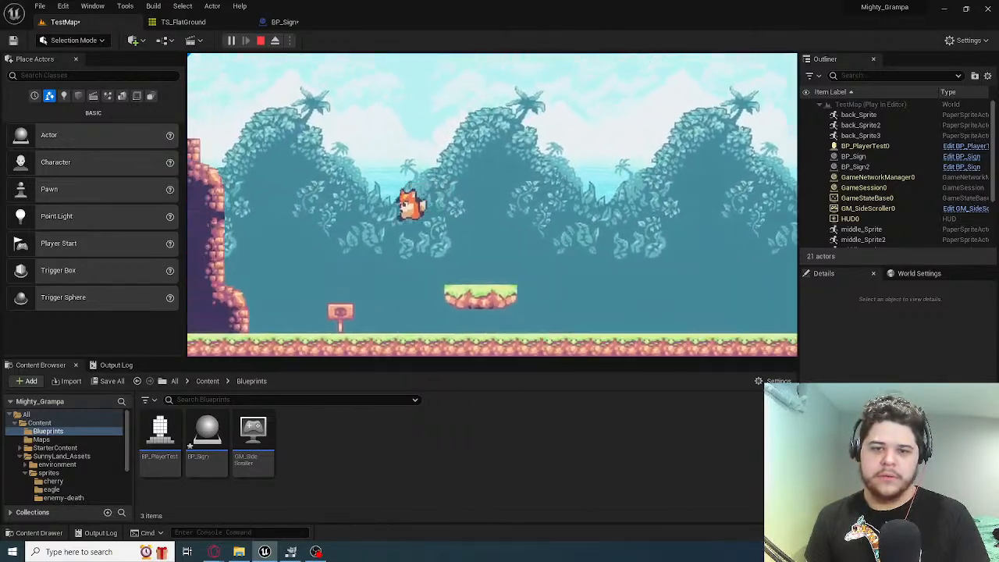
pyautogui.press('d')
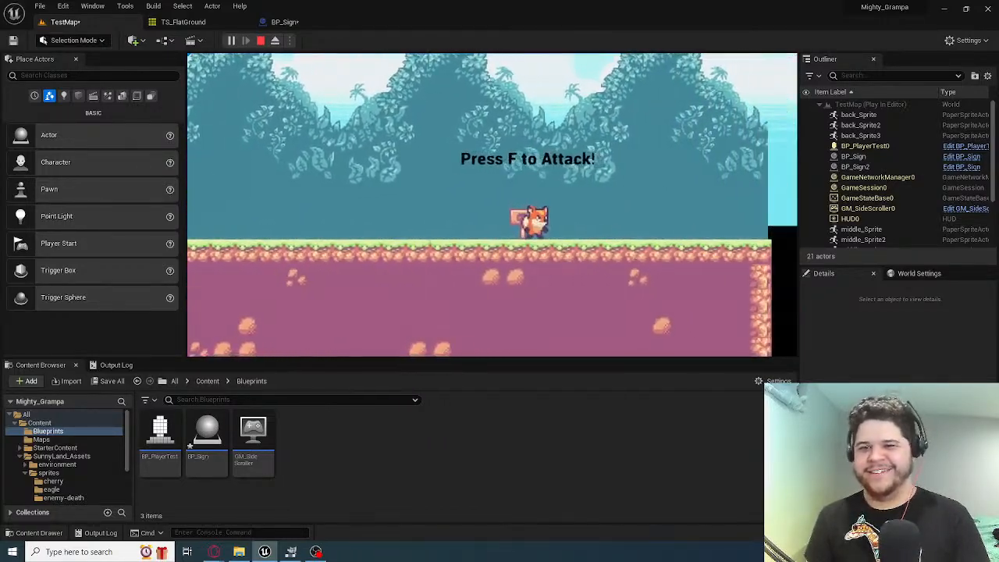
pyautogui.press('a')
pyautogui.press('space')
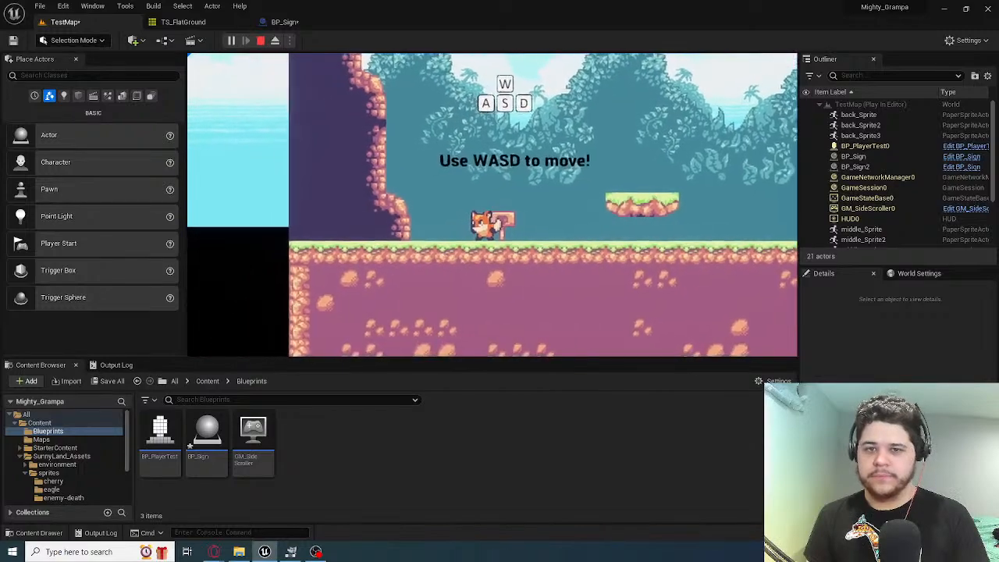
pyautogui.press('d')
pyautogui.press('space')
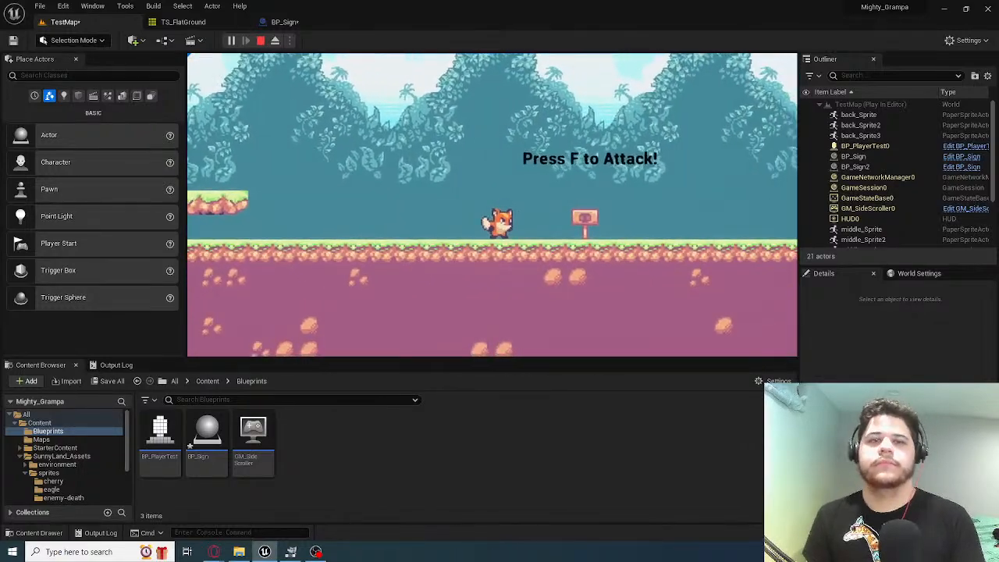
pyautogui.press('Escape')
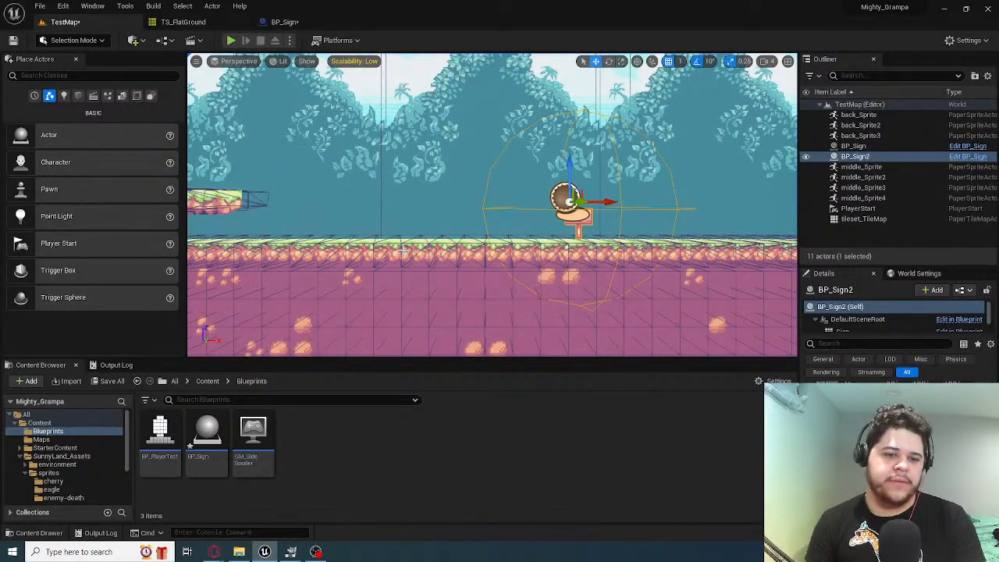
# Save the compiled BP_Sign blueprint and return to the TestMap level
pyautogui.doubleClick(208, 434)
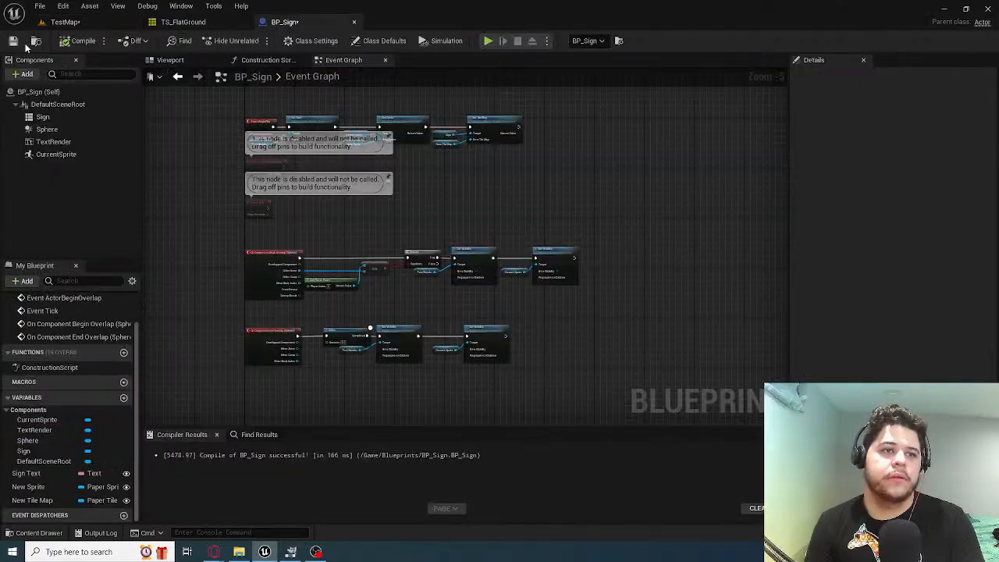
pyautogui.click(62, 21)
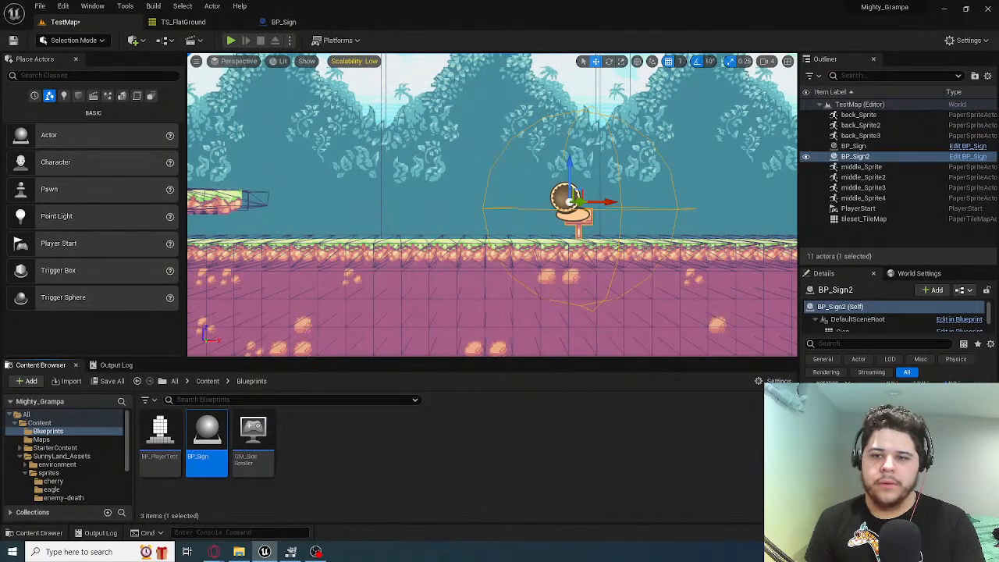
pyautogui.press('s')
pyautogui.moveTo(491, 204); pyautogui.dragTo(492, 261, button='right')
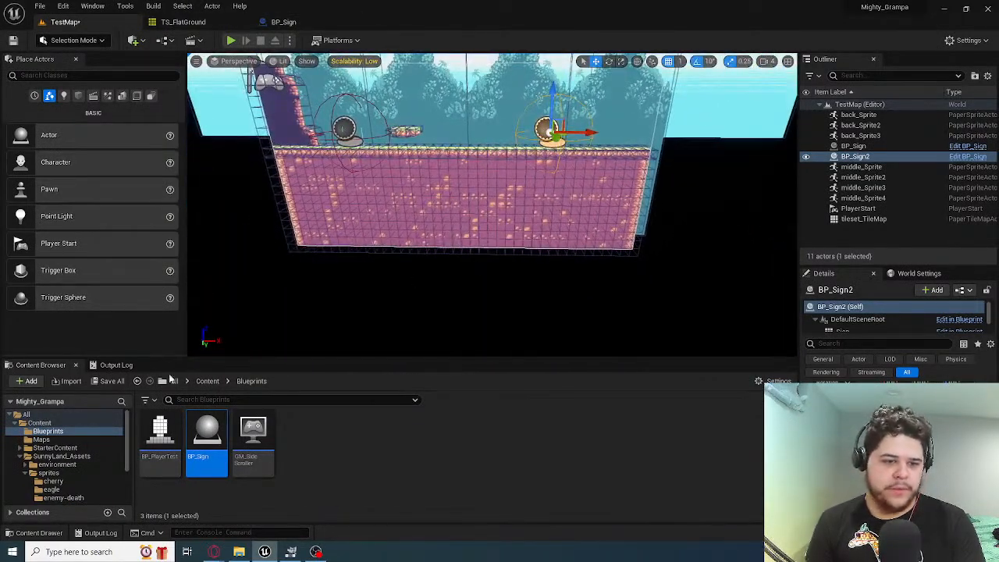
# Look through the environment, layers and spritesheets folders of SunnyLand_Assets for the ground tile map asset
pyautogui.click(67, 447)
pyautogui.click(75, 457)
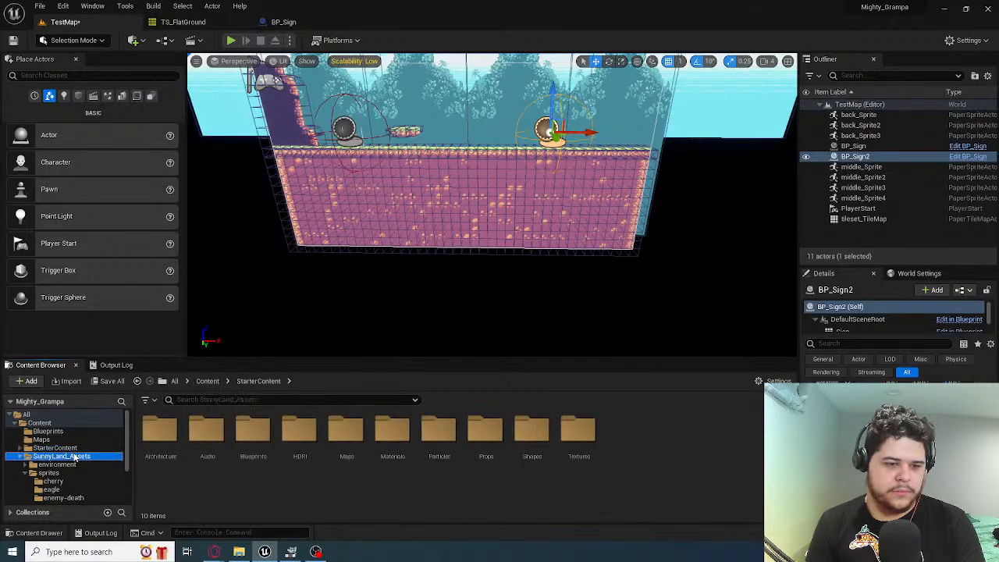
pyautogui.click(57, 464)
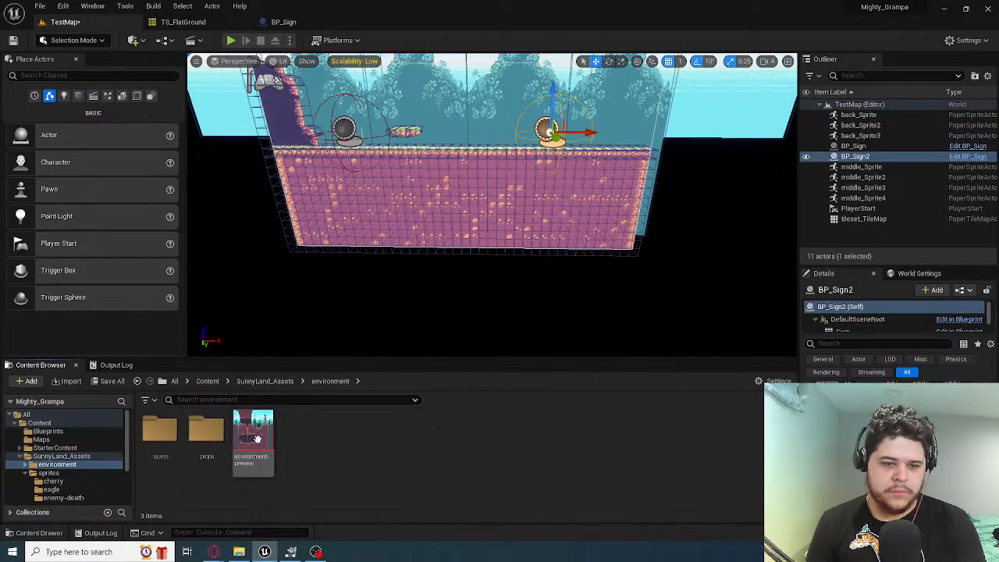
pyautogui.doubleClick(160, 434)
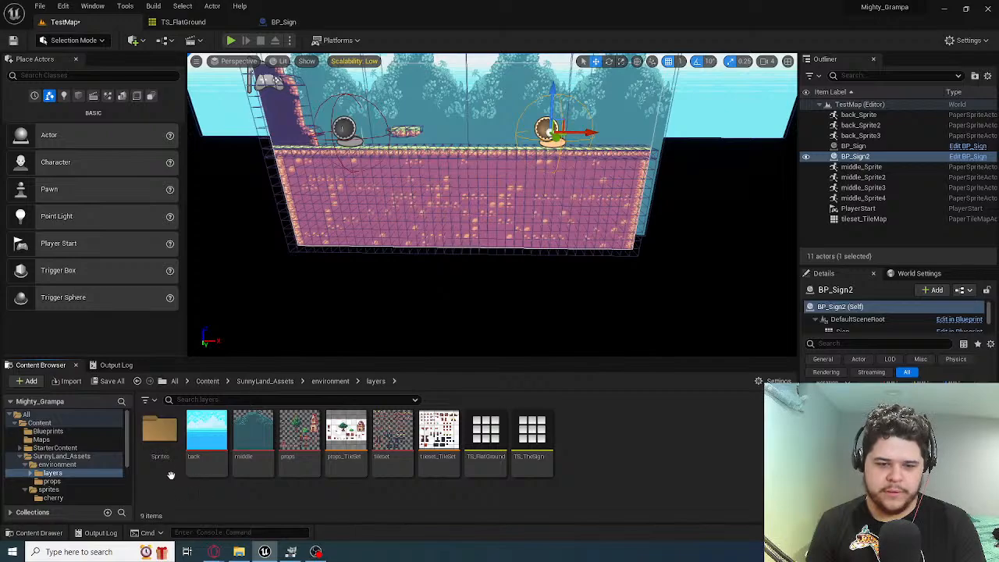
pyautogui.doubleClick(160, 437)
pyautogui.click(331, 382)
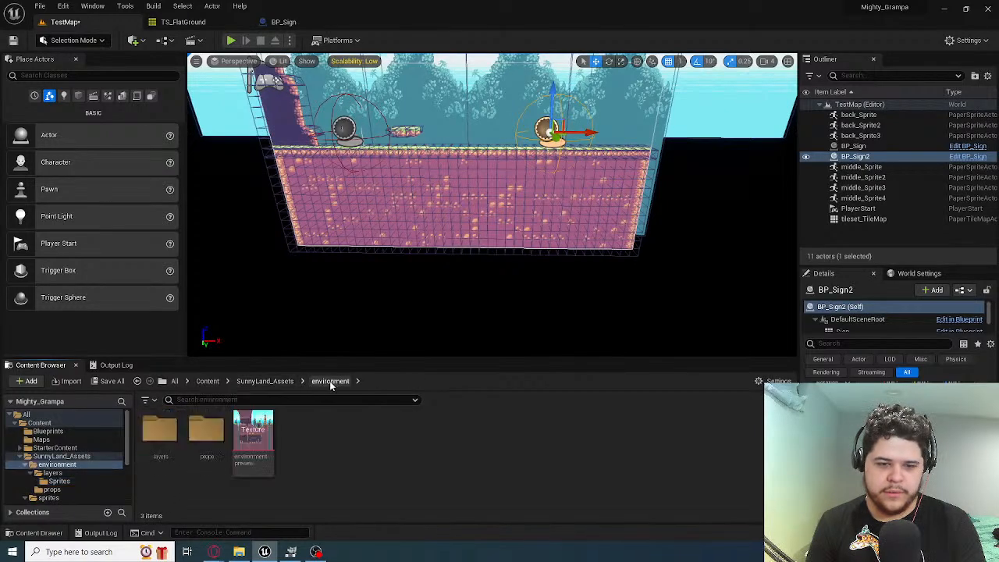
pyautogui.click(265, 381)
pyautogui.click(240, 443)
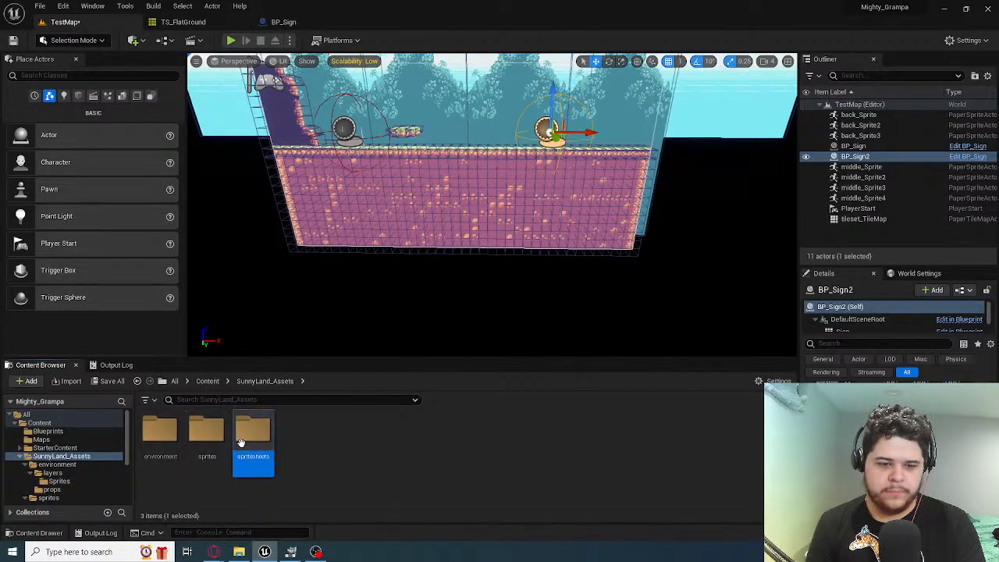
pyautogui.doubleClick(256, 444)
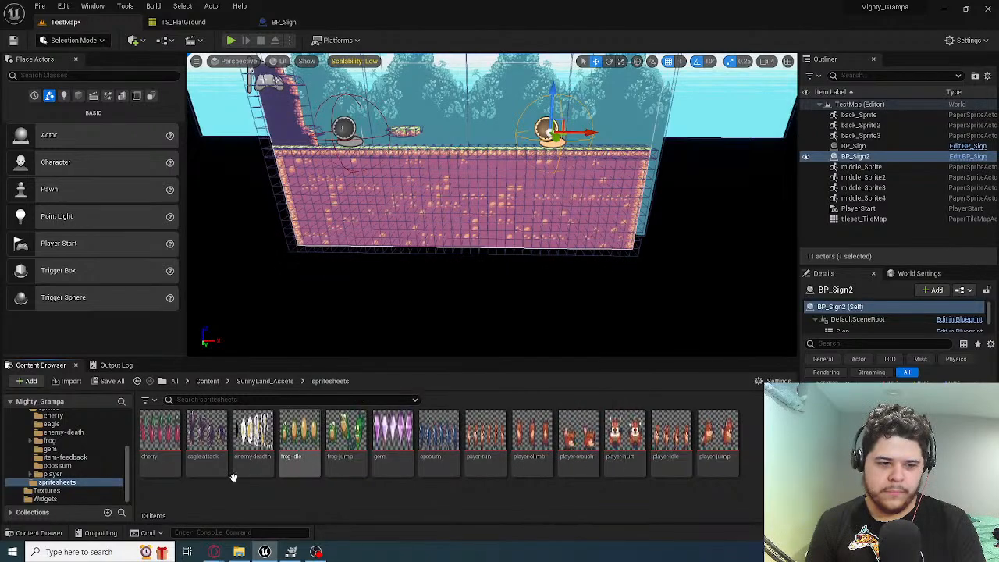
pyautogui.click(264, 381)
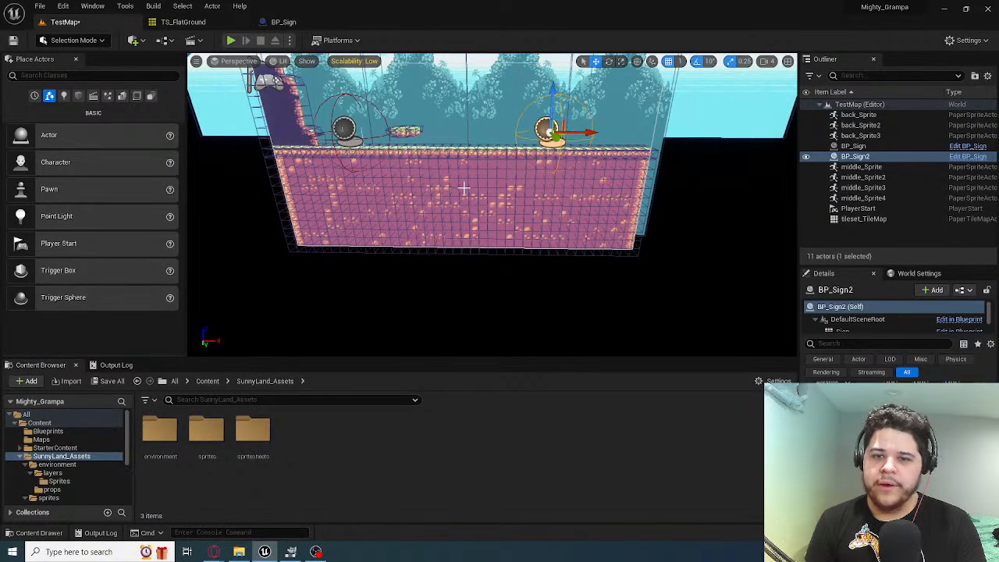
# Select the ground tile map in the TestMap level and search the whole project content for "tileset"
pyautogui.click(515, 204)
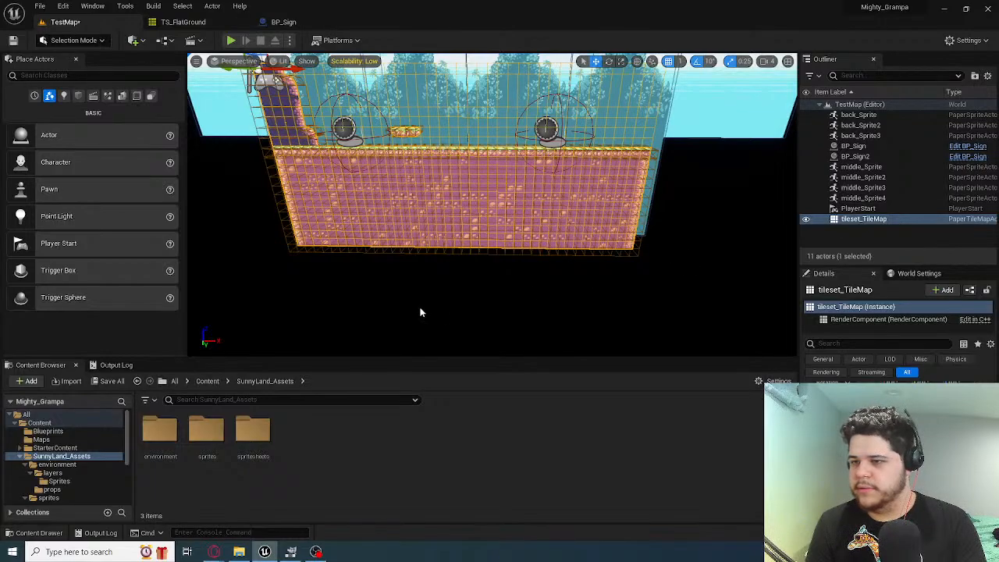
pyautogui.click(66, 432)
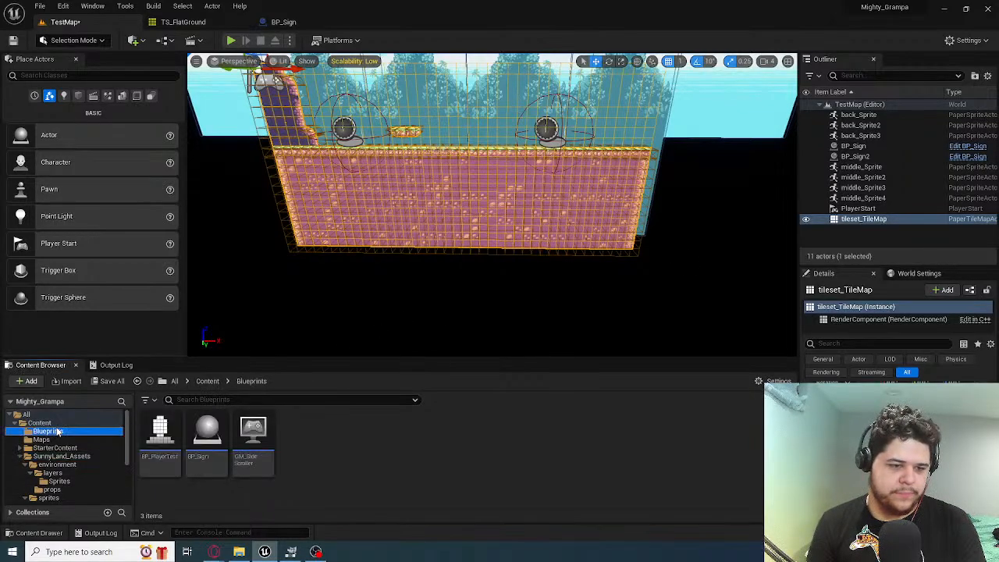
pyautogui.click(71, 423)
pyautogui.click(209, 400)
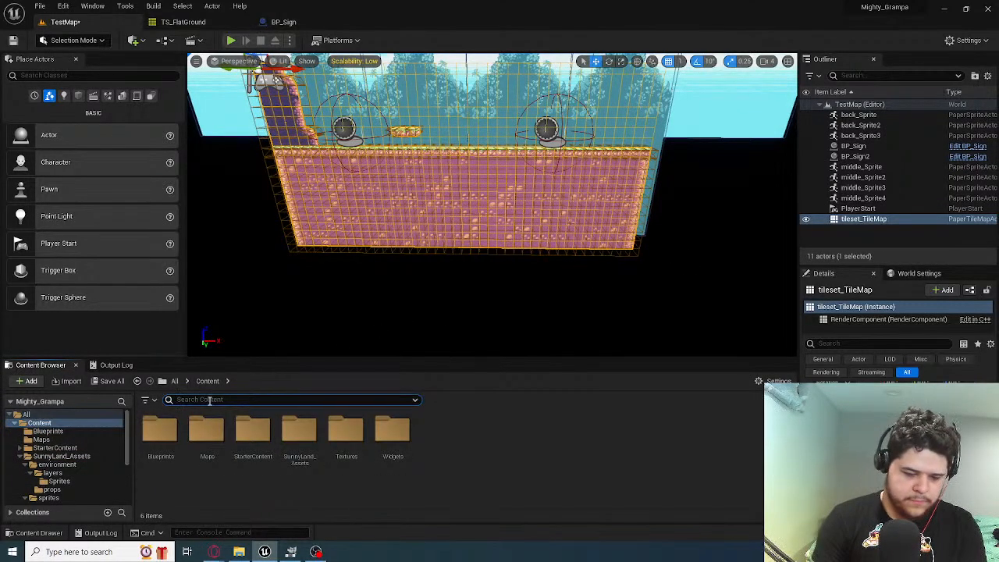
pyautogui.write('tileset')
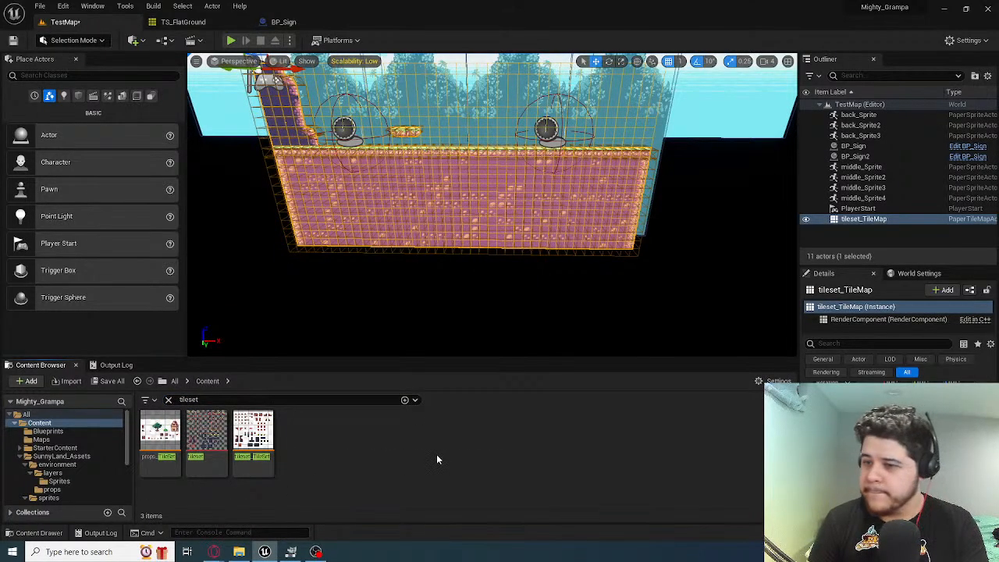
# Delete the selected ground tile map from the level and undo the deletion
pyautogui.press('Delete')
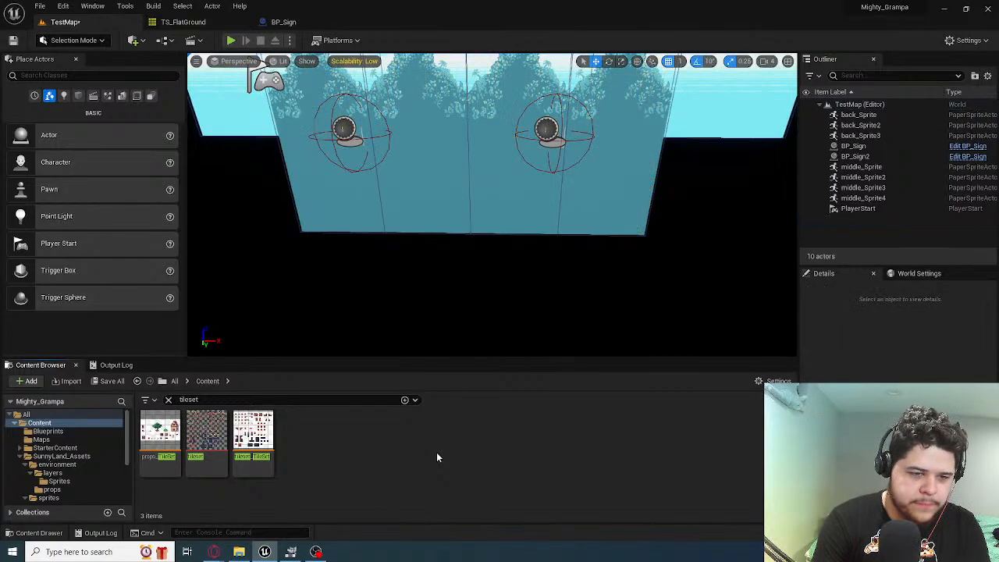
pyautogui.click(389, 178)
pyautogui.press('Escape')
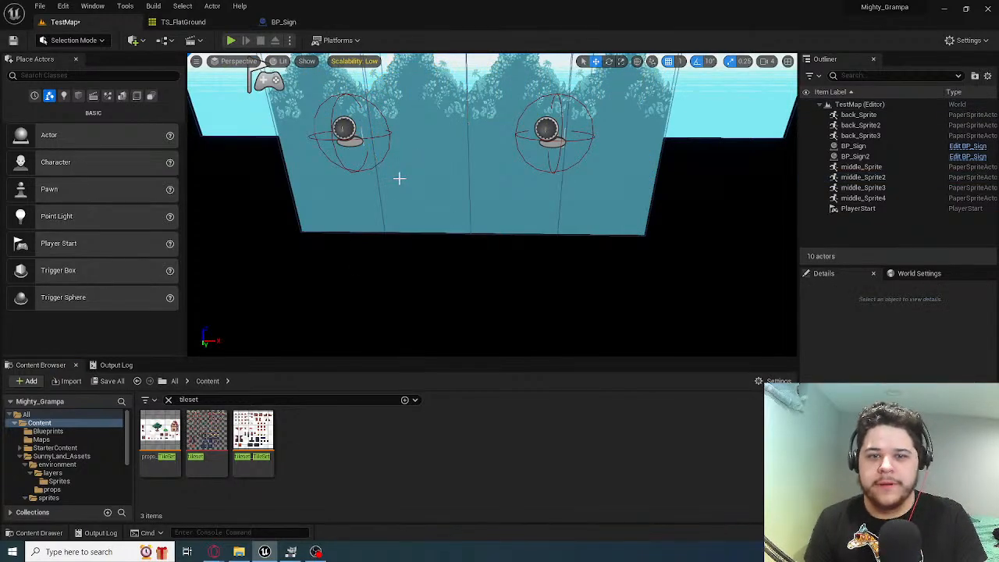
pyautogui.hotkey('ctrl', 'z')
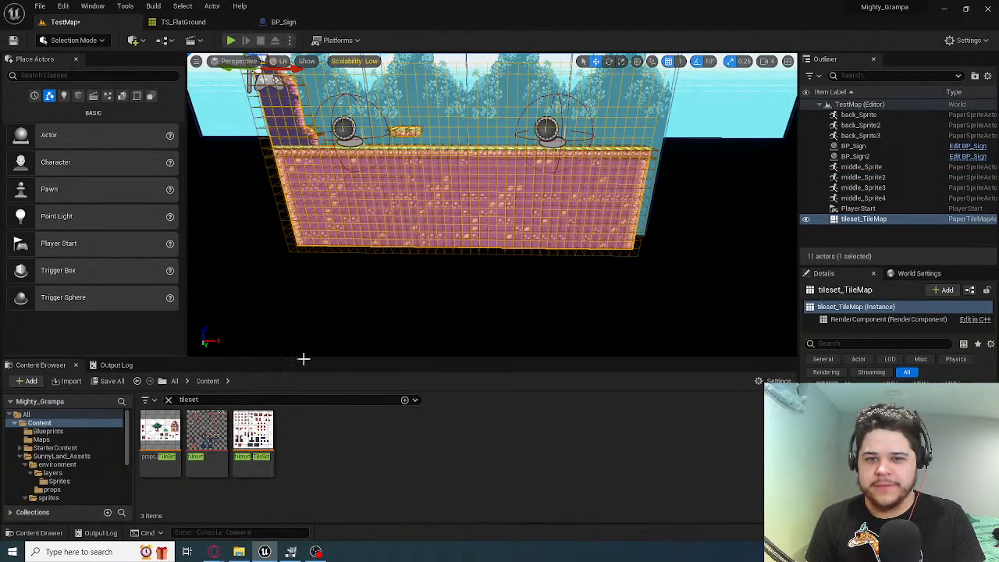
# Search the project content for "tilemap", locate TS_FlatGround in its layers folder and open it in the tile map editor
pyautogui.click(227, 400)
pyautogui.write('tilema')
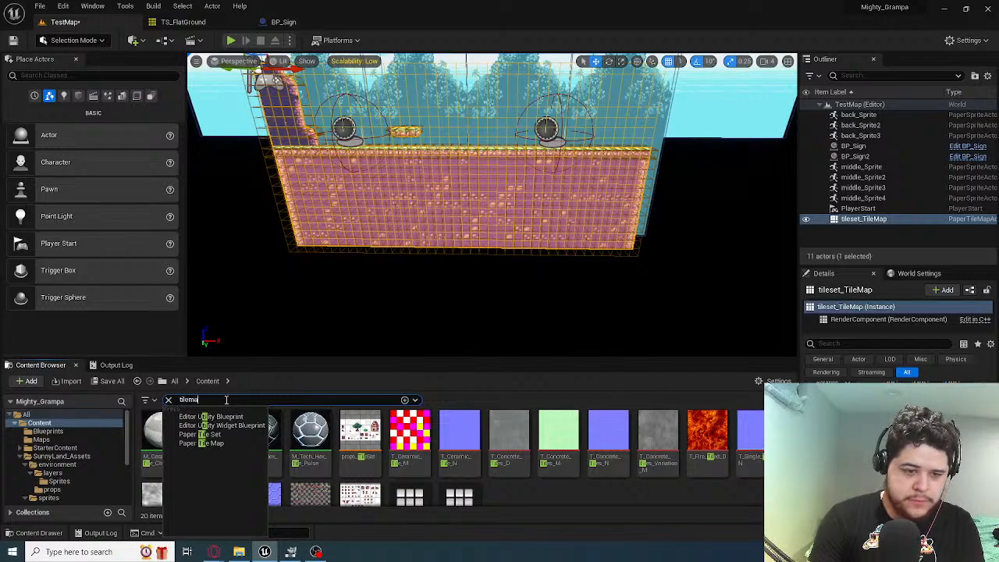
pyautogui.write('p')
pyautogui.click(289, 425)
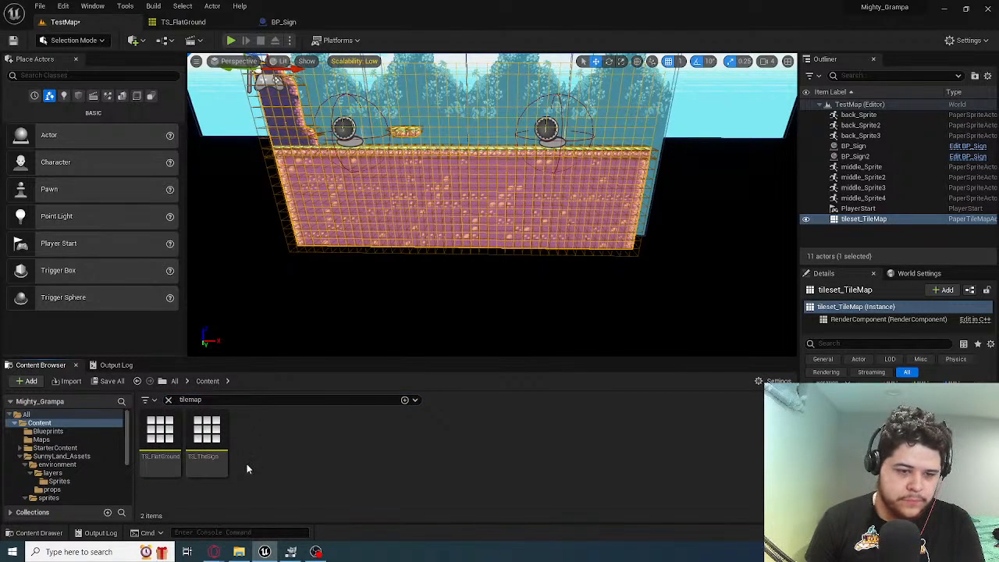
pyautogui.click(160, 436)
pyautogui.rightClick(178, 425)
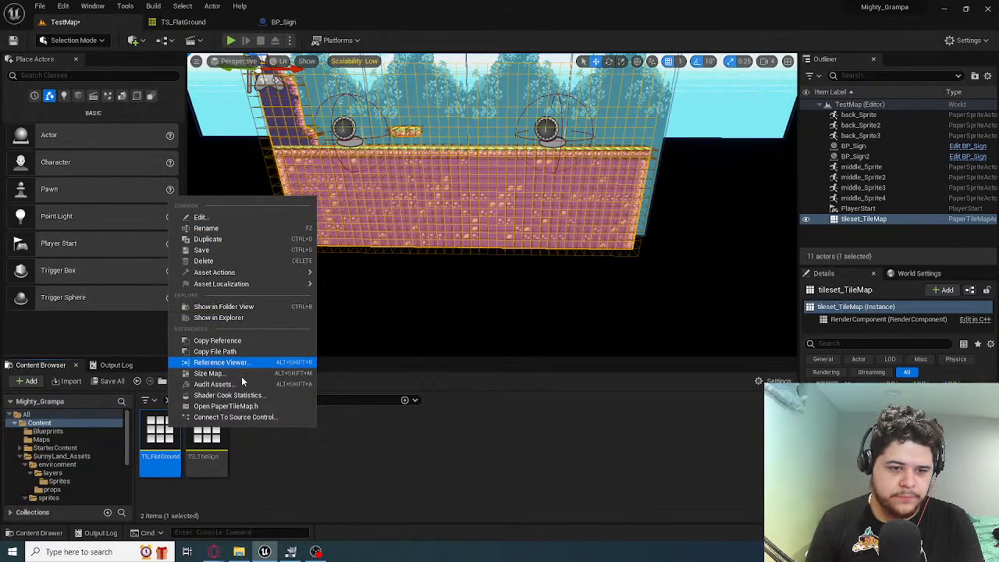
pyautogui.click(234, 308)
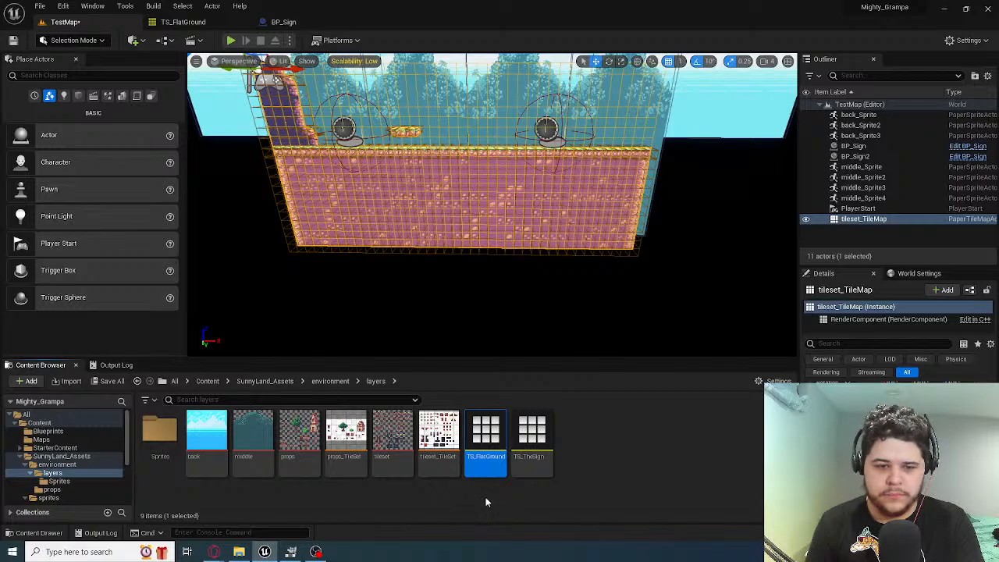
pyautogui.click(613, 445)
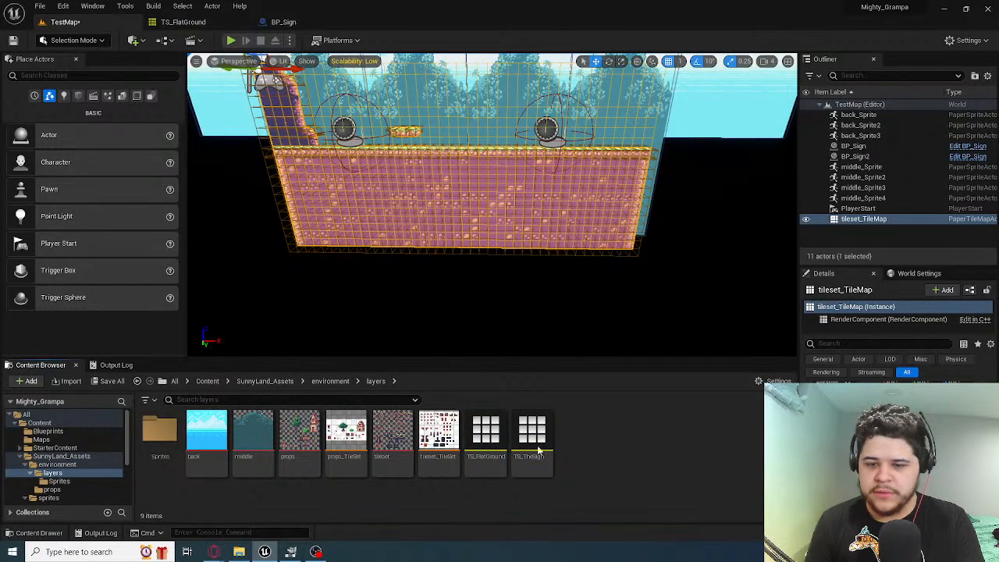
pyautogui.doubleClick(485, 463)
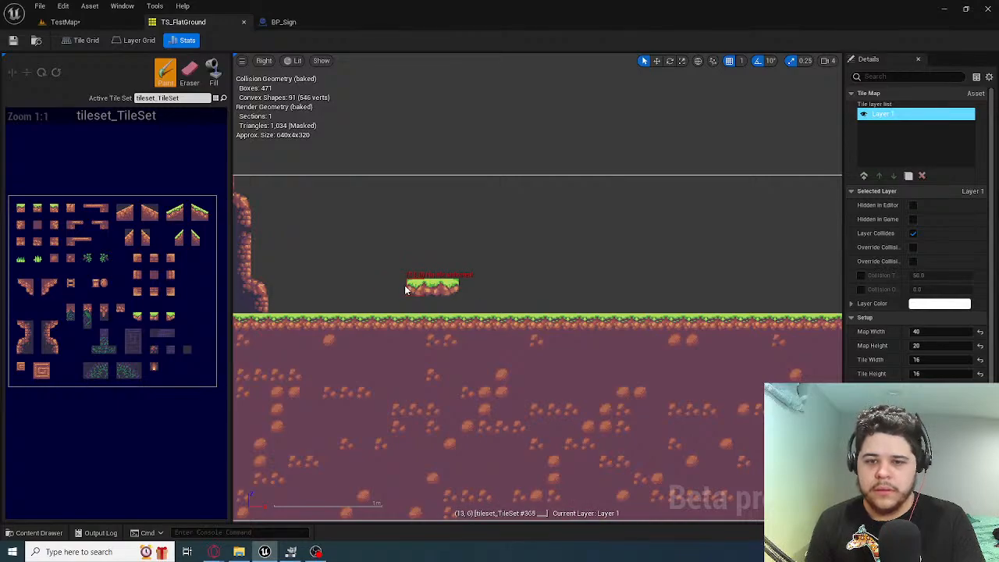
# Set the Map Width of the TS_FlatGround tile map to 50 and bring the whole widened map into view
pyautogui.scroll(-2, 438, 289)
pyautogui.scroll(1, 439, 288)
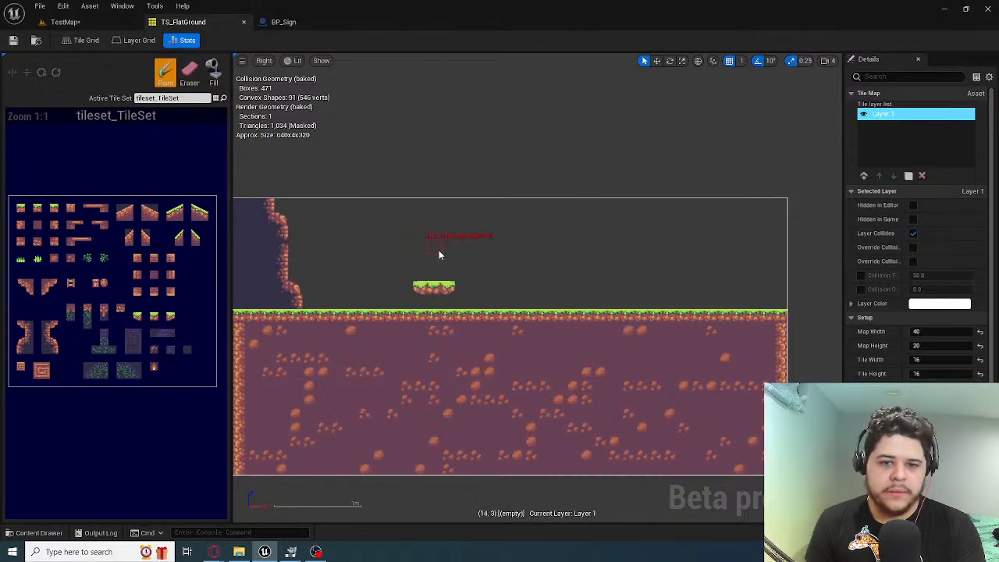
pyautogui.scroll(-1, 561, 275)
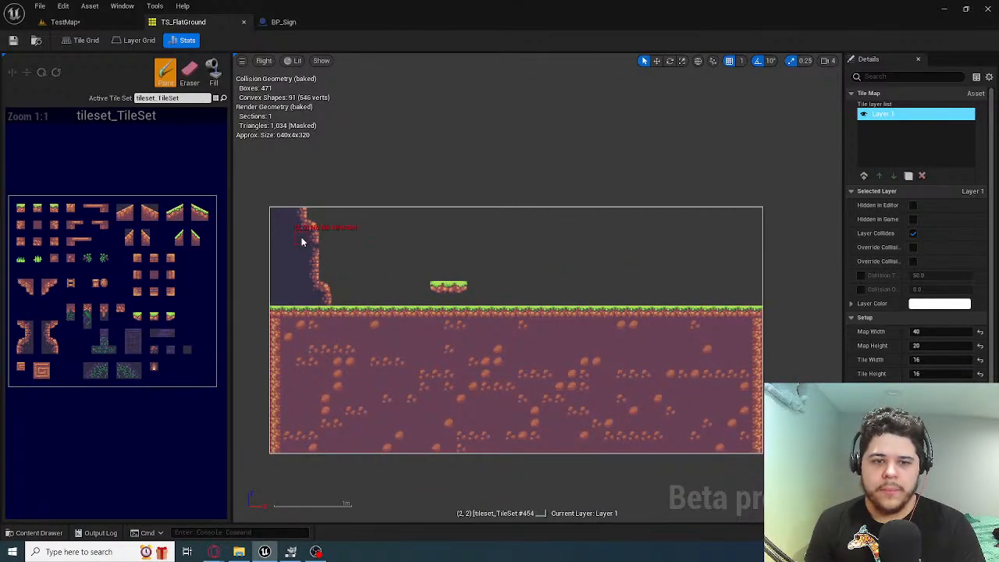
pyautogui.scroll(-1, 929, 328)
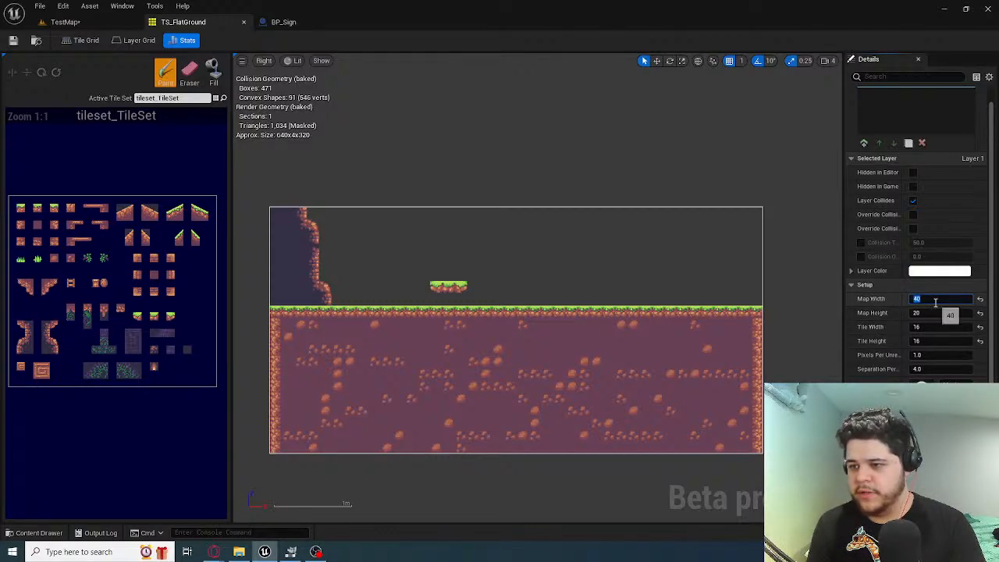
pyautogui.press('Return')
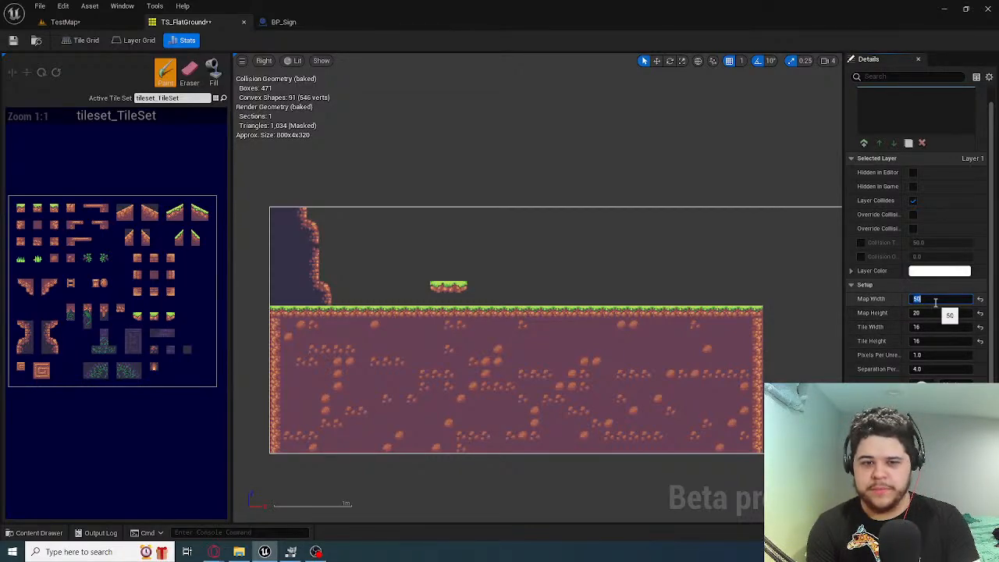
pyautogui.scroll(-3, 663, 480)
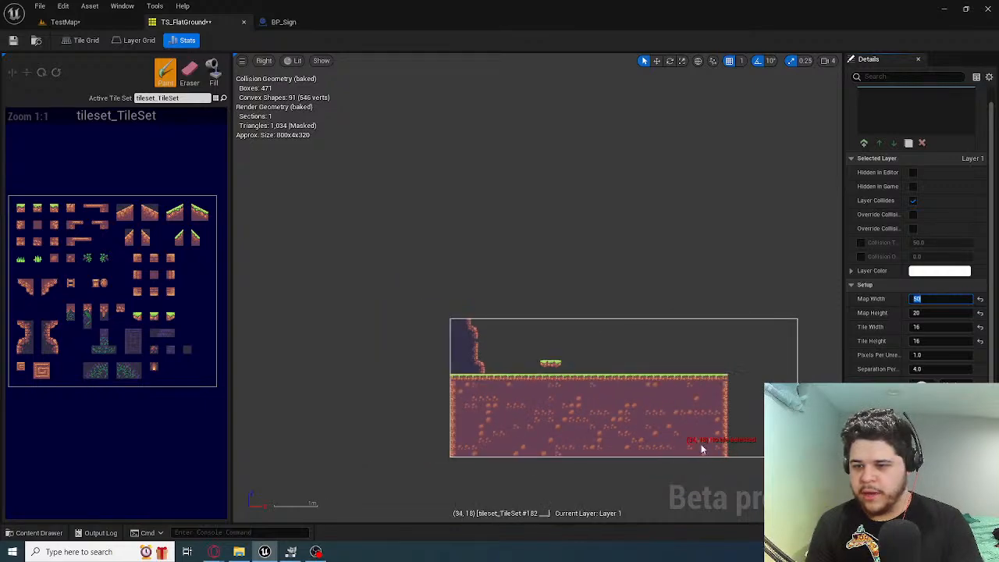
pyautogui.scroll(1, 924, 317)
pyautogui.scroll(-2, 728, 429)
pyautogui.scroll(3, 735, 427)
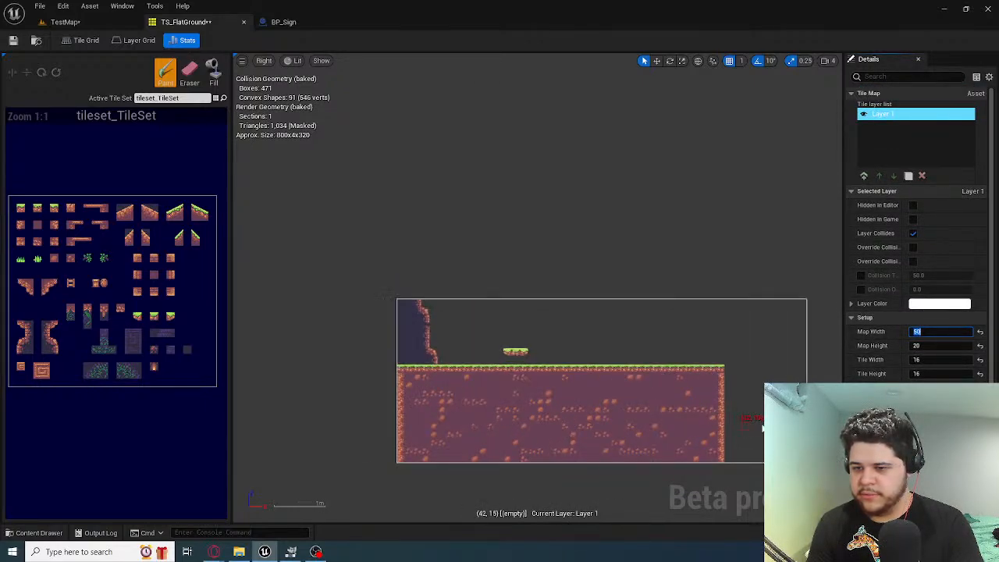
pyautogui.scroll(-2, 787, 426)
pyautogui.scroll(1, 796, 427)
pyautogui.moveTo(799, 427); pyautogui.dragTo(718, 405, button='right')
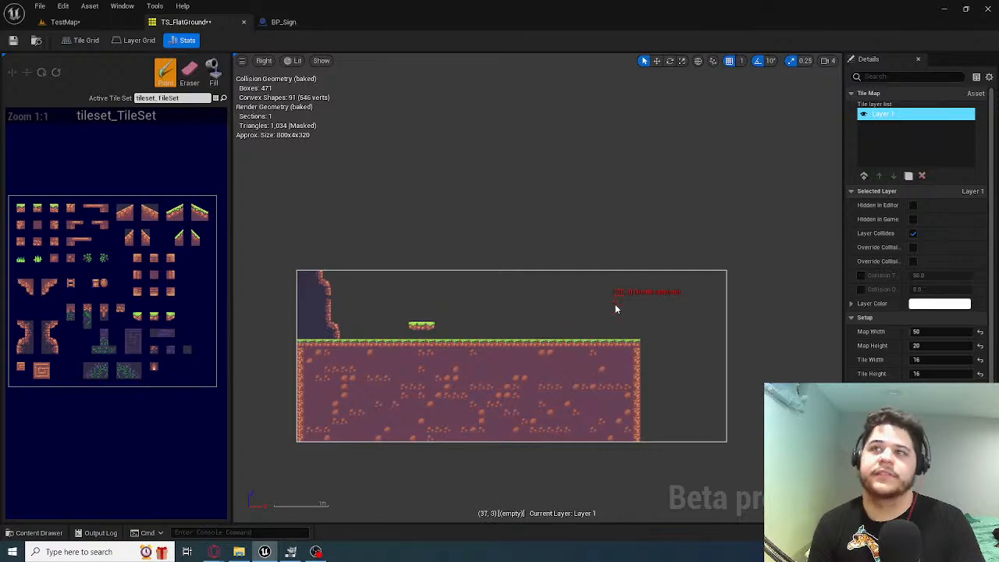
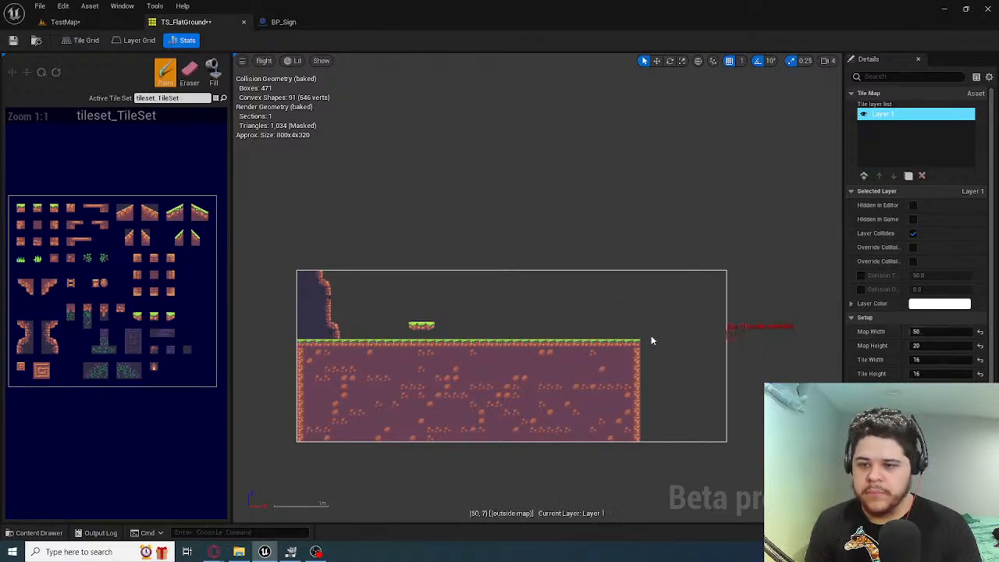
# Examine the widened ground tile map, from the cliff wall and floating platform to the empty area at its far end
pyautogui.scroll(2, 609, 341)
pyautogui.scroll(-1, 603, 319)
pyautogui.scroll(2, 606, 344)
pyautogui.scroll(-1, 605, 362)
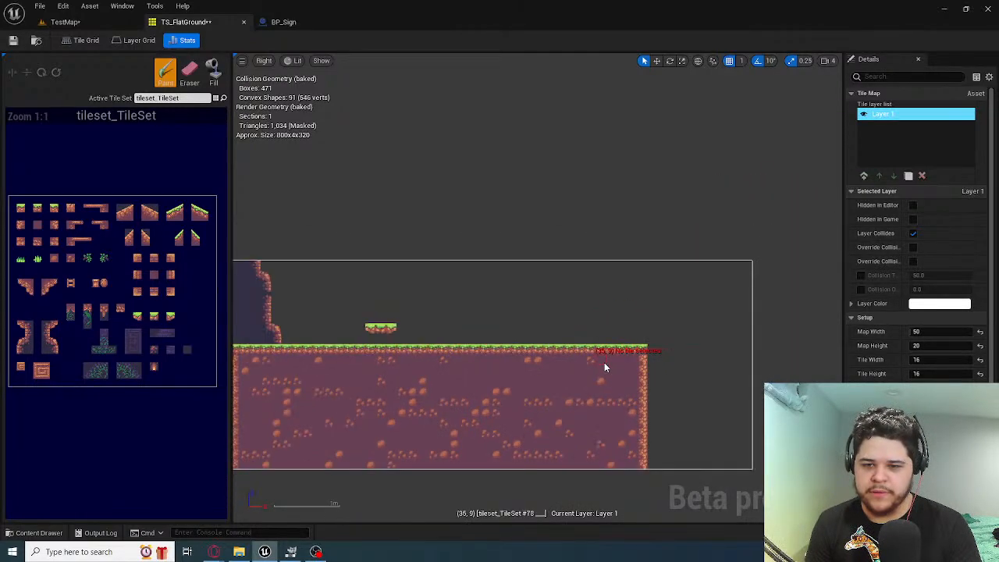
pyautogui.moveTo(602, 366); pyautogui.dragTo(644, 329, button='right')
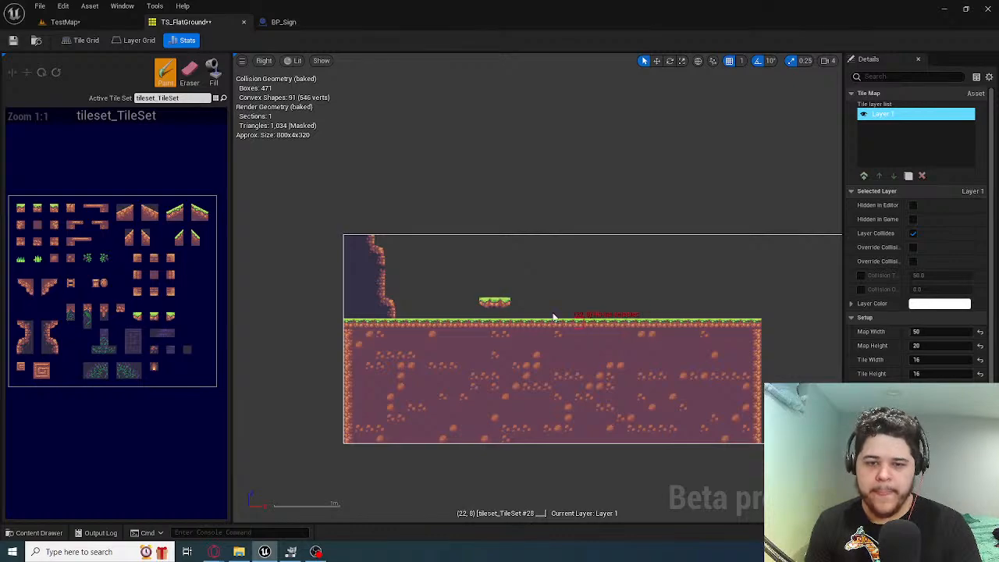
pyautogui.moveTo(461, 317); pyautogui.dragTo(419, 309, button='right')
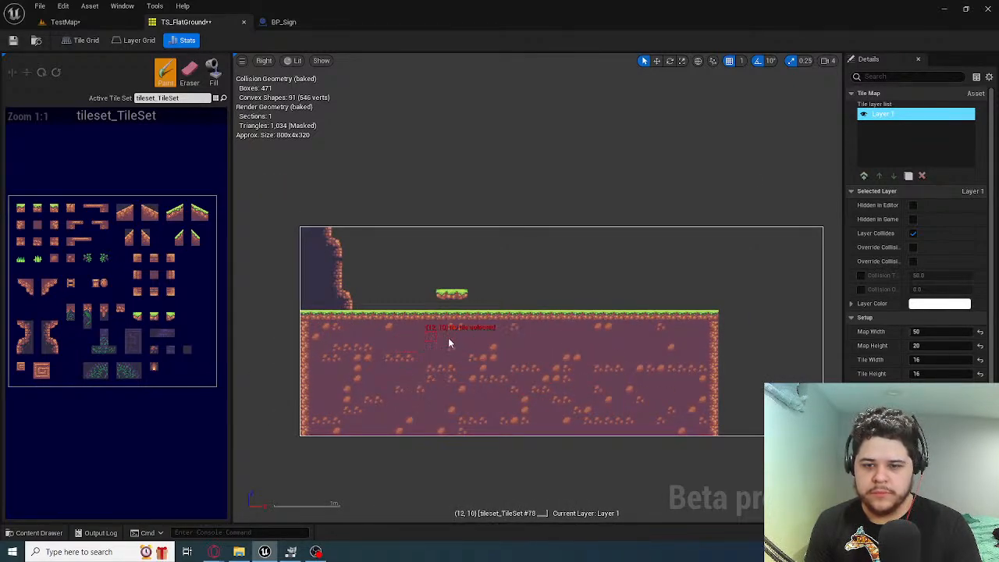
pyautogui.scroll(2, 451, 341)
pyautogui.moveTo(450, 341); pyautogui.dragTo(328, 285, button='right')
pyautogui.moveTo(515, 296); pyautogui.dragTo(729, 315, button='right')
pyautogui.moveTo(443, 292); pyautogui.dragTo(375, 357, button='right')
pyautogui.moveTo(517, 453); pyautogui.dragTo(498, 426, button='right')
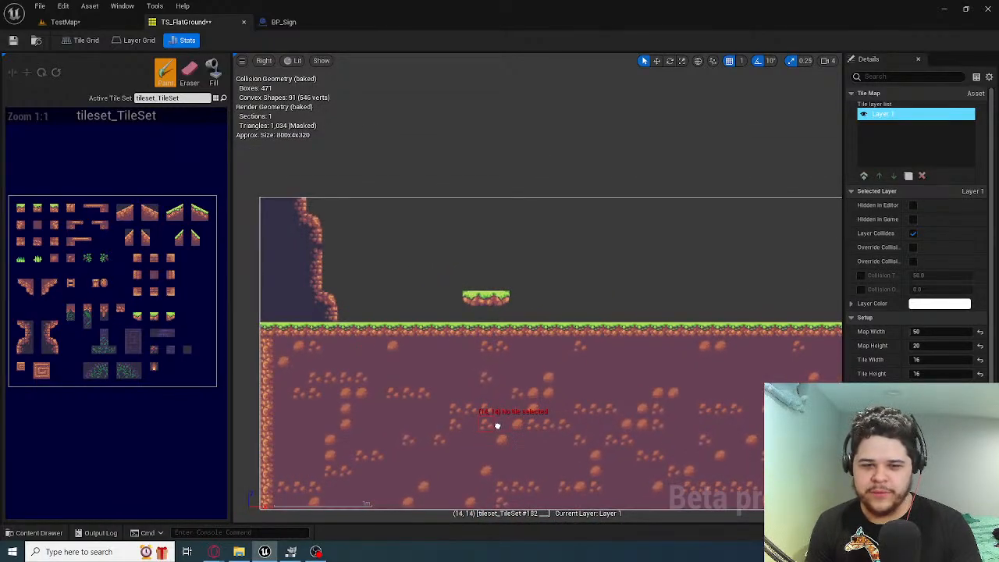
pyautogui.moveTo(353, 335); pyautogui.dragTo(318, 221, button='right')
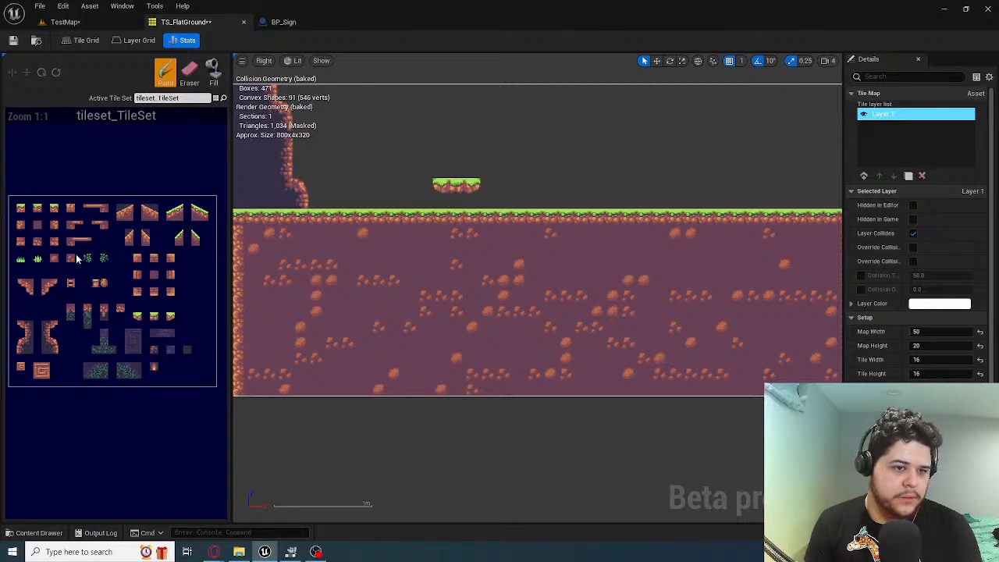
# Extend the cliff wall downward through the ground in column 4 to row 11, using the rocky wall tile #455
pyautogui.moveTo(335, 217); pyautogui.dragTo(420, 261, button='right')
pyautogui.scroll(2, 419, 261)
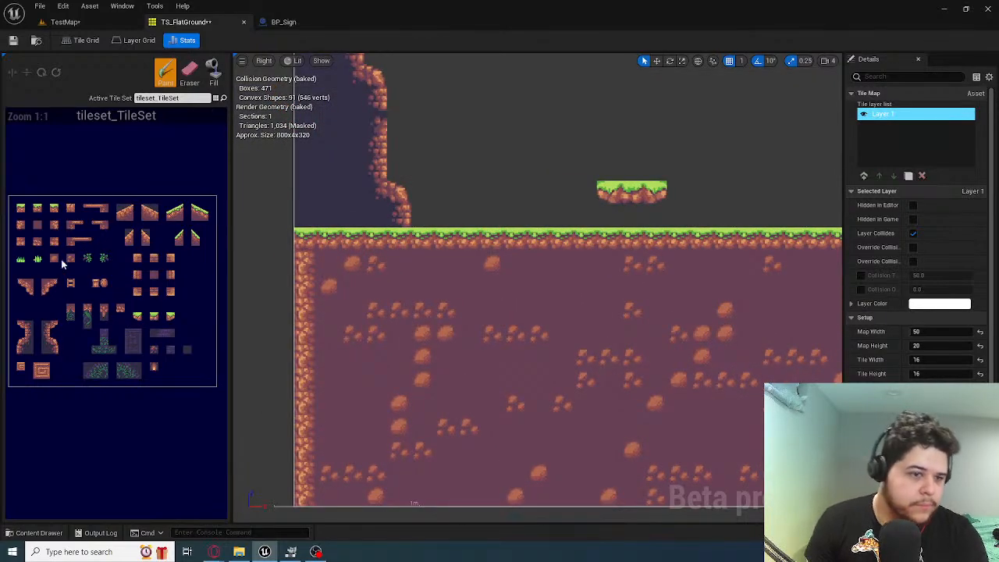
pyautogui.click(54, 352)
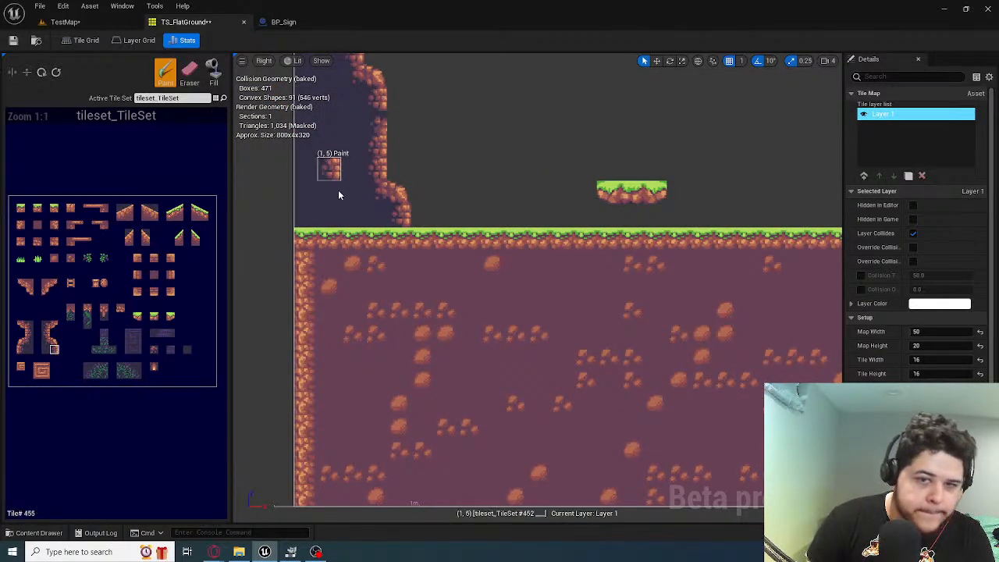
pyautogui.click(398, 292)
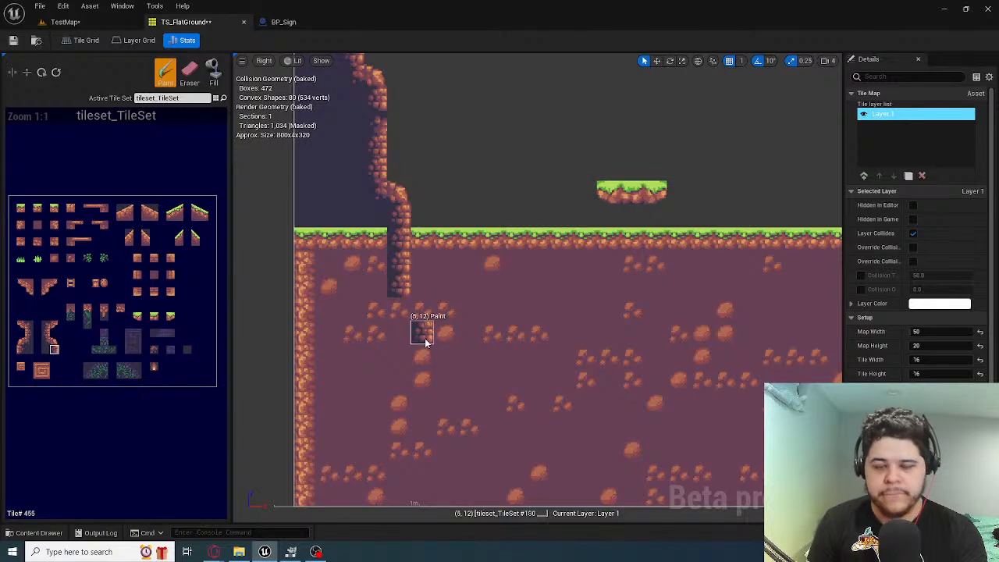
pyautogui.click(397, 314)
pyautogui.moveTo(446, 365)
pyautogui.mouseDown(button='right')
pyautogui.moveTo(446, 348)
pyautogui.moveTo(404, 311)
pyautogui.moveTo(407, 332)
pyautogui.mouseUp(button='right')
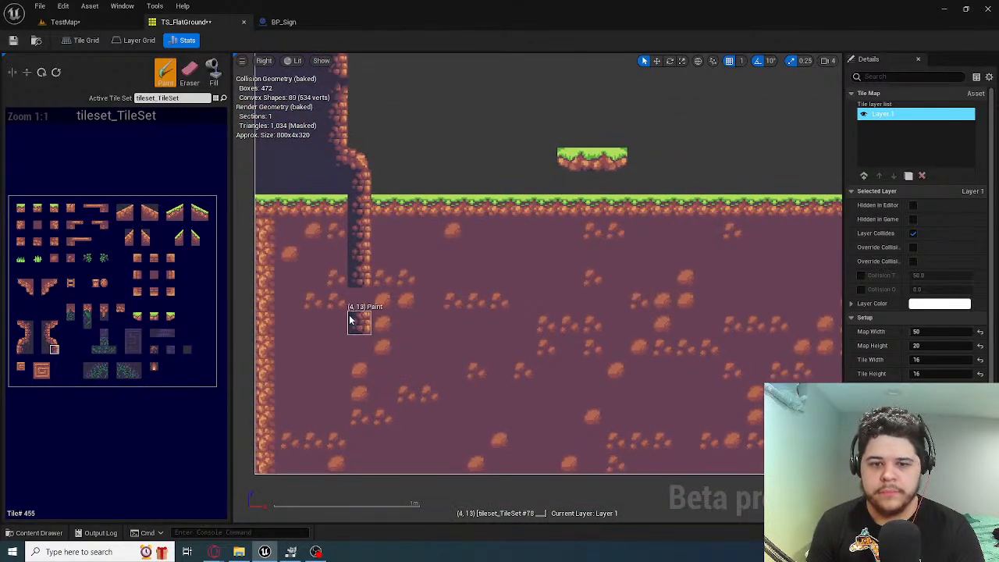
pyautogui.click(357, 299)
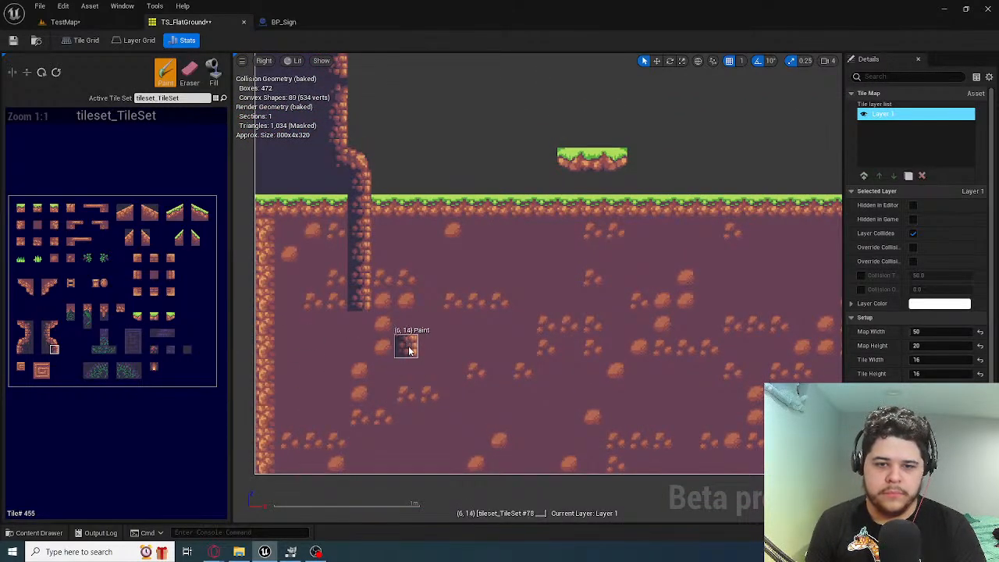
# Fill the ground behind the extended cliff wall down to row 11 with the dark background tile #454
pyautogui.moveTo(310, 351)
pyautogui.mouseDown(button='right')
pyautogui.moveTo(460, 335)
pyautogui.moveTo(431, 320)
pyautogui.mouseUp(button='right')
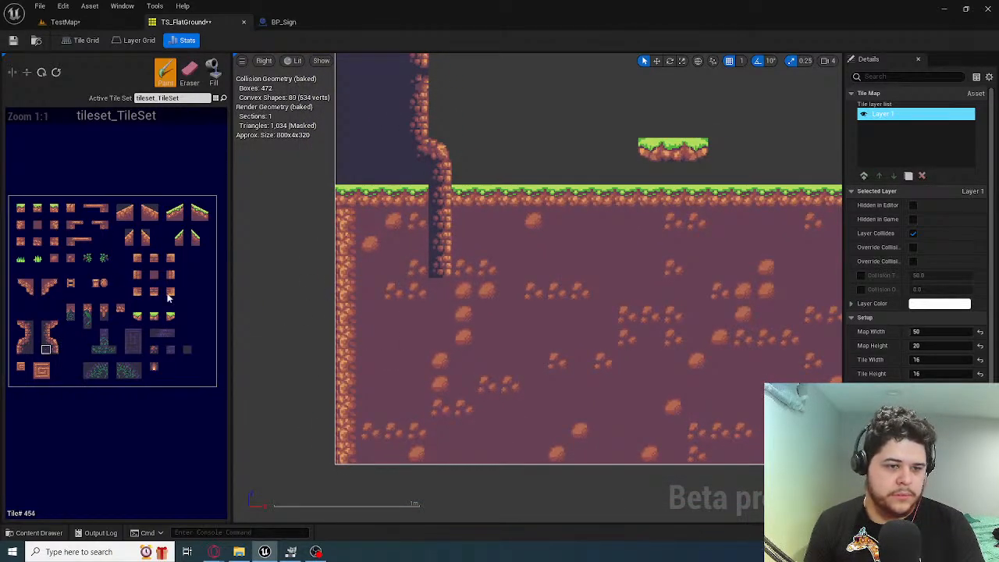
pyautogui.moveTo(393, 263)
pyautogui.mouseDown()
pyautogui.moveTo(413, 263)
pyautogui.moveTo(413, 183)
pyautogui.moveTo(392, 265)
pyautogui.moveTo(363, 218)
pyautogui.moveTo(345, 231)
pyautogui.moveTo(446, 241)
pyautogui.mouseUp()
pyautogui.moveTo(446, 241)
pyautogui.mouseDown(button='right')
pyautogui.moveTo(351, 317)
pyautogui.moveTo(399, 379)
pyautogui.moveTo(333, 192)
pyautogui.moveTo(320, 246)
pyautogui.moveTo(327, 233)
pyautogui.mouseUp(button='right')
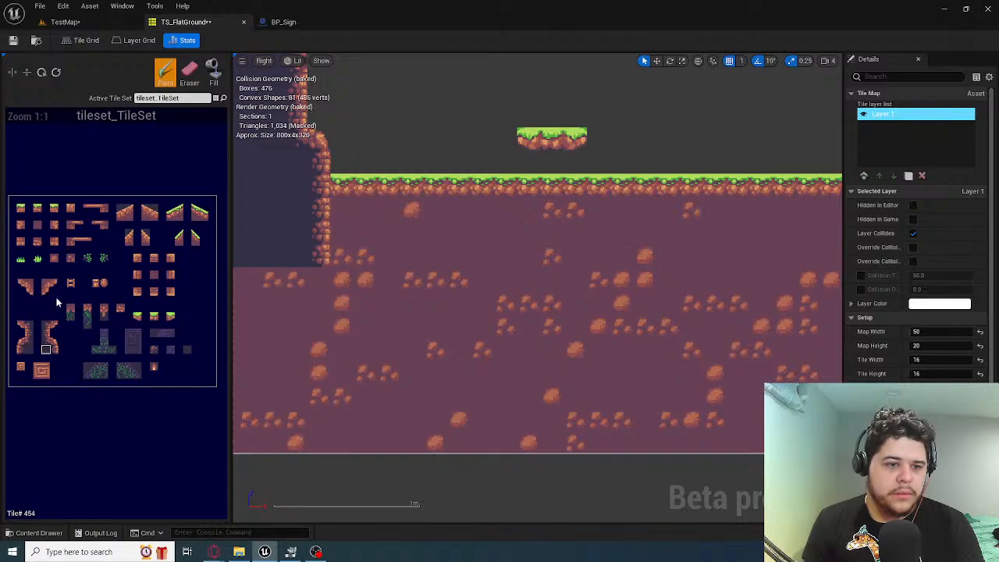
# Erase the grass surface and much of the dirt beneath it beyond the cliff wall, within rows 8 to 11
pyautogui.click(189, 73)
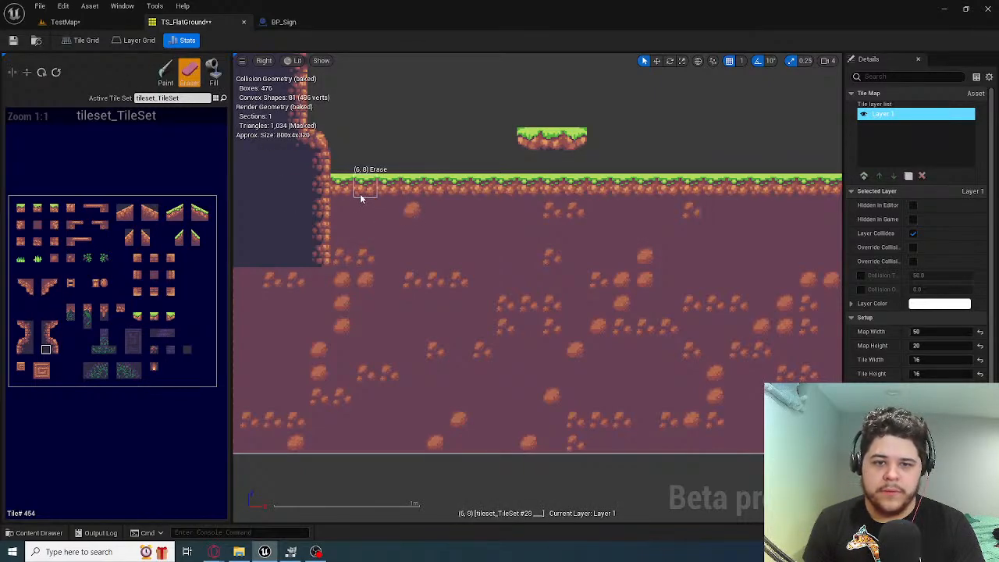
pyautogui.moveTo(353, 224)
pyautogui.mouseDown()
pyautogui.moveTo(350, 248)
pyautogui.moveTo(558, 226)
pyautogui.moveTo(847, 221)
pyautogui.moveTo(819, 232)
pyautogui.mouseUp()
pyautogui.moveTo(819, 232)
pyautogui.mouseDown(button='right')
pyautogui.moveTo(548, 227)
pyautogui.moveTo(449, 237)
pyautogui.mouseUp(button='right')
pyautogui.moveTo(461, 199)
pyautogui.mouseDown()
pyautogui.moveTo(586, 199)
pyautogui.moveTo(428, 218)
pyautogui.moveTo(651, 216)
pyautogui.moveTo(765, 234)
pyautogui.moveTo(672, 244)
pyautogui.mouseUp()
pyautogui.moveTo(391, 249)
pyautogui.mouseDown(button='right')
pyautogui.moveTo(592, 246)
pyautogui.moveTo(536, 241)
pyautogui.mouseUp(button='right')
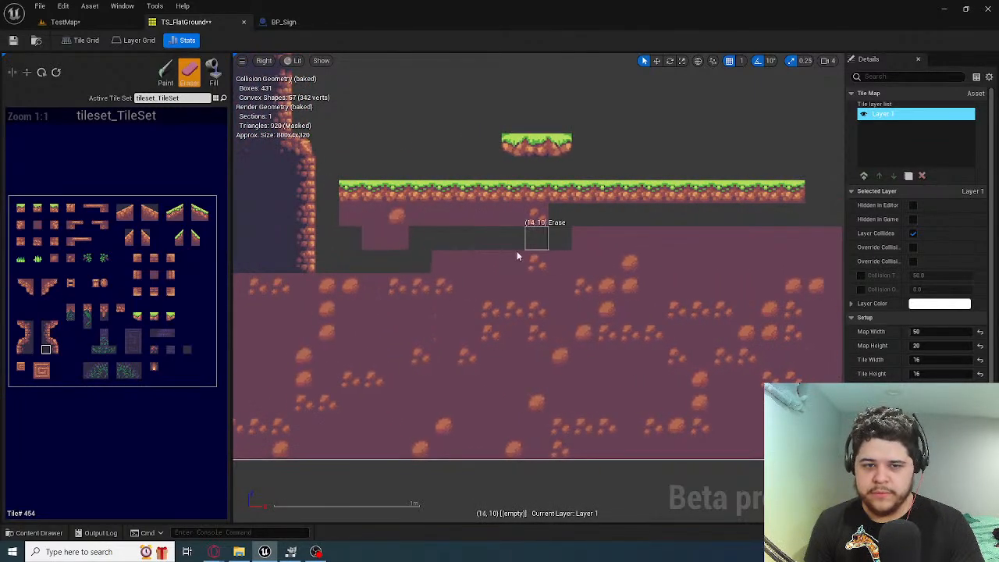
pyautogui.moveTo(374, 238)
pyautogui.mouseDown()
pyautogui.moveTo(402, 233)
pyautogui.moveTo(379, 187)
pyautogui.moveTo(598, 200)
pyautogui.moveTo(611, 211)
pyautogui.moveTo(790, 208)
pyautogui.moveTo(692, 194)
pyautogui.moveTo(793, 193)
pyautogui.mouseUp()
pyautogui.moveTo(711, 245); pyautogui.dragTo(595, 240, button='right')
pyautogui.moveTo(333, 254); pyautogui.dragTo(537, 254)
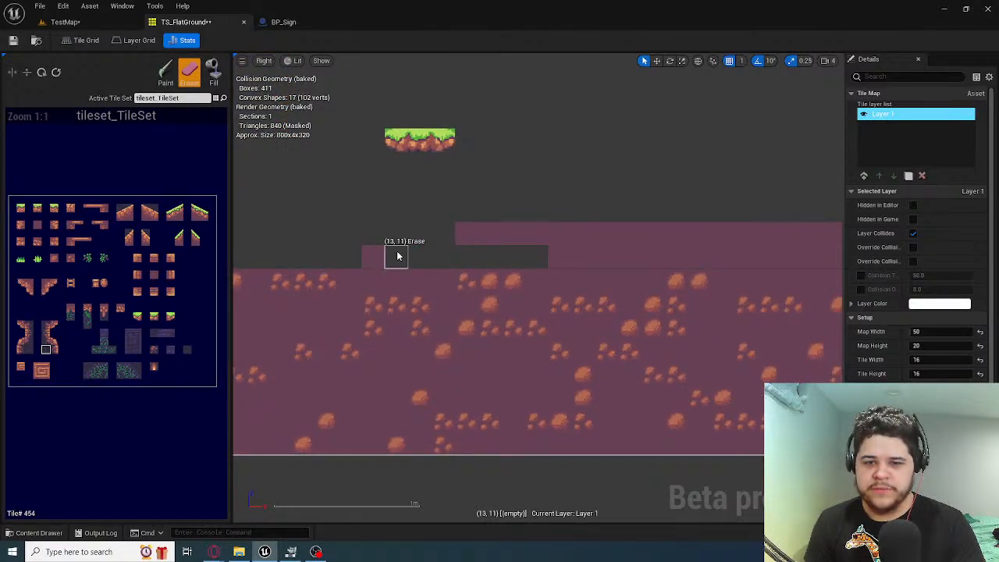
# Erase the remaining dirt through row 11 as far as column 39, plus the three leftover grass tiles in row 8
pyautogui.moveTo(397, 256)
pyautogui.mouseDown()
pyautogui.moveTo(509, 220)
pyautogui.moveTo(668, 252)
pyautogui.mouseUp()
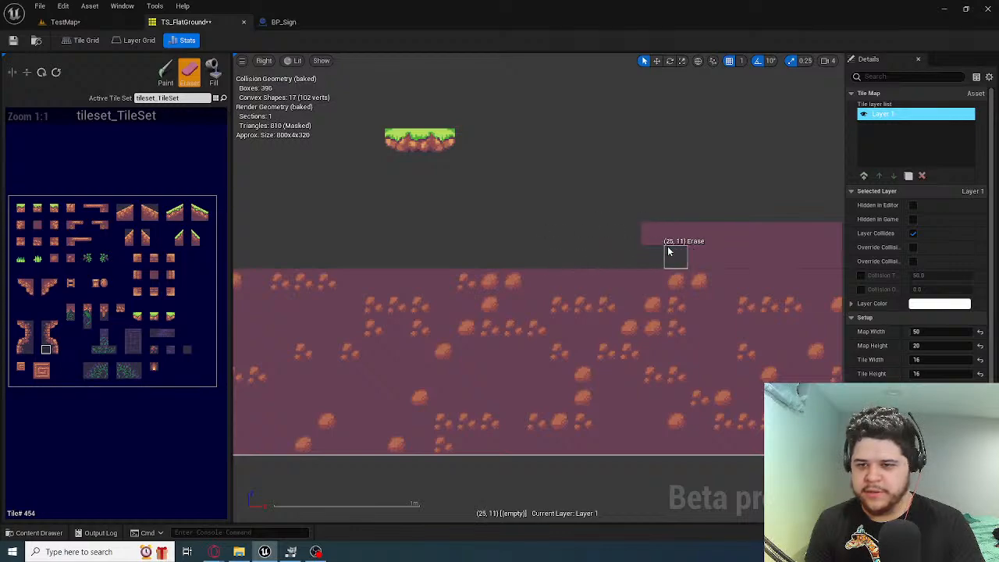
pyautogui.moveTo(668, 252); pyautogui.dragTo(399, 246, button='right')
pyautogui.moveTo(424, 258)
pyautogui.mouseDown()
pyautogui.moveTo(517, 232)
pyautogui.moveTo(531, 254)
pyautogui.moveTo(753, 256)
pyautogui.mouseUp()
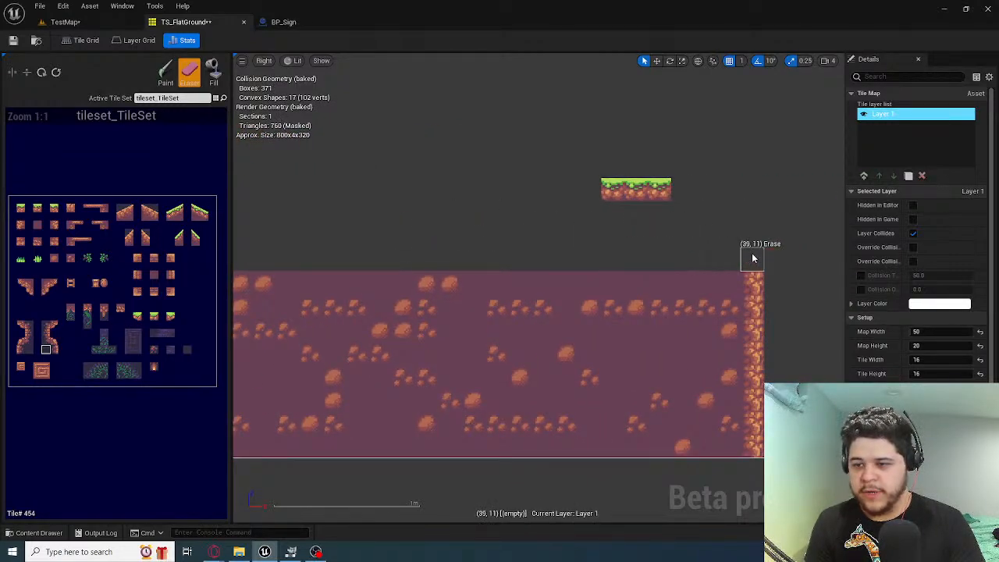
pyautogui.moveTo(664, 192); pyautogui.dragTo(593, 202)
pyautogui.moveTo(404, 214); pyautogui.dragTo(776, 208, button='right')
pyautogui.moveTo(582, 209)
pyautogui.mouseDown(button='right')
pyautogui.moveTo(790, 208)
pyautogui.moveTo(712, 197)
pyautogui.mouseUp(button='right')
pyautogui.moveTo(507, 185); pyautogui.dragTo(452, 150, button='right')
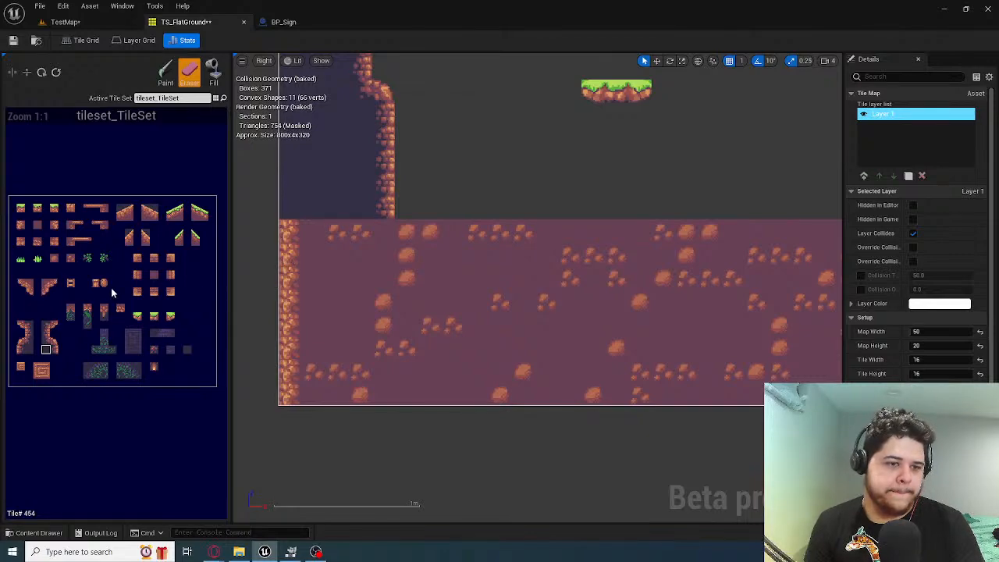
# Replace the rocky edge tiles in column 0, rows 12 to 19, with the plain dirt tile #78
pyautogui.click(38, 225)
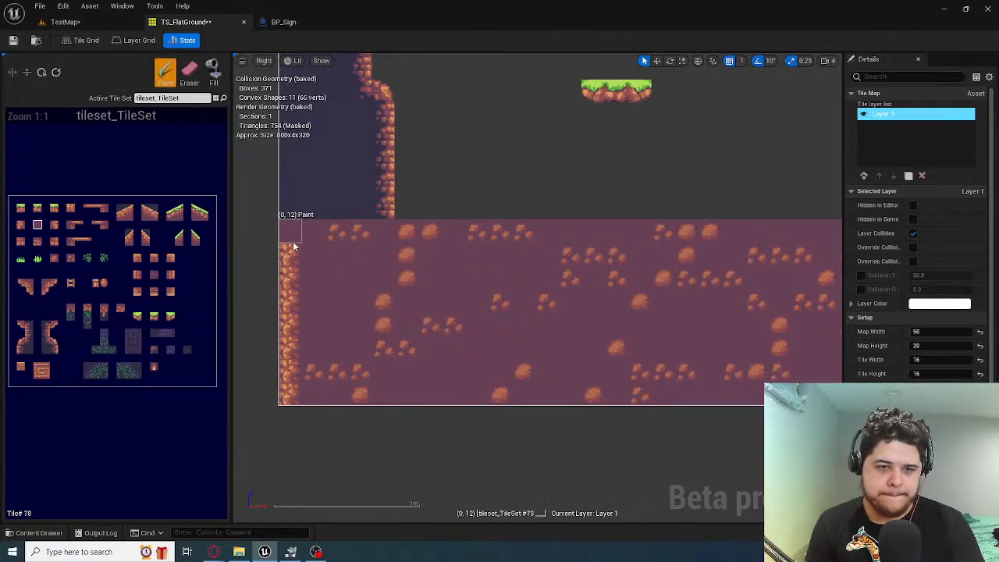
pyautogui.click(287, 375)
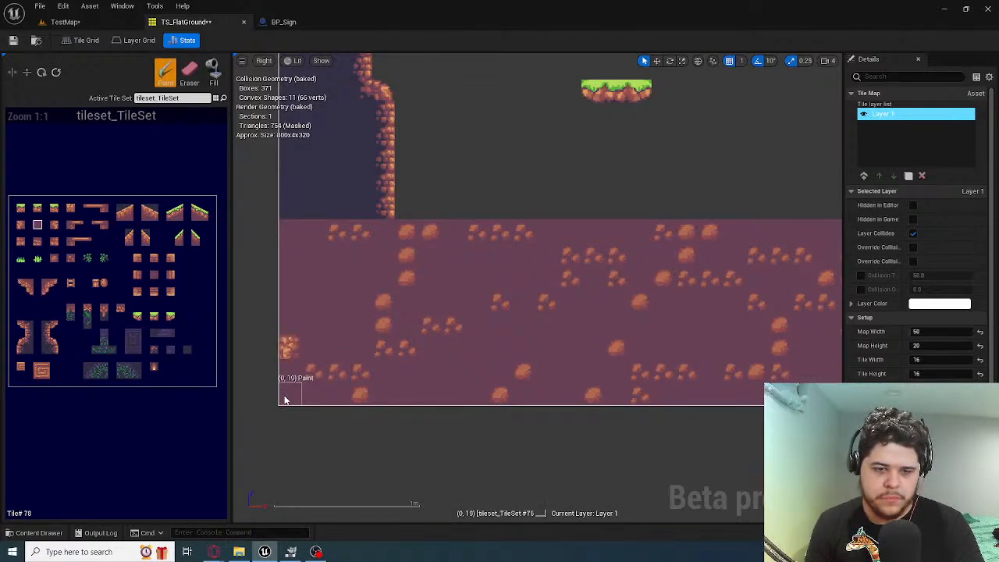
pyautogui.moveTo(383, 364); pyautogui.dragTo(327, 401, button='right')
pyautogui.scroll(-1, 328, 401)
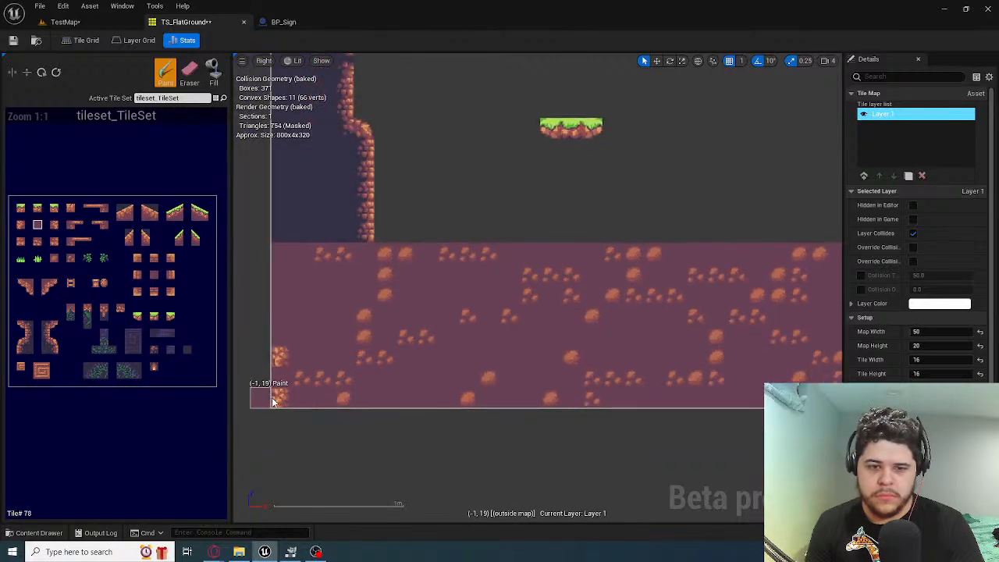
pyautogui.click(278, 399)
pyautogui.click(279, 359)
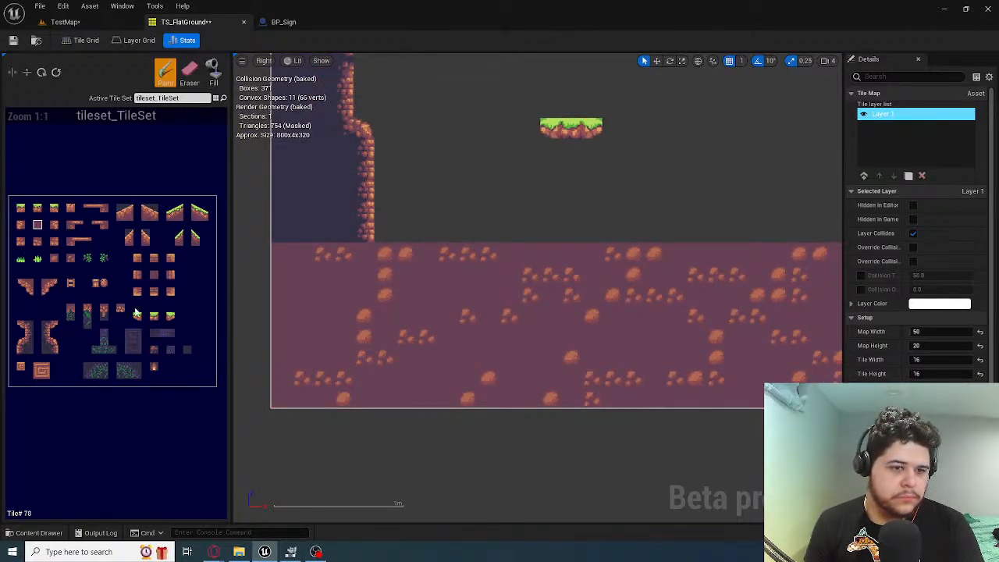
# Decorate the new dirt in column 0 with pebble tile #182 at row 15 and stone tile #180 at row 13
pyautogui.click(71, 258)
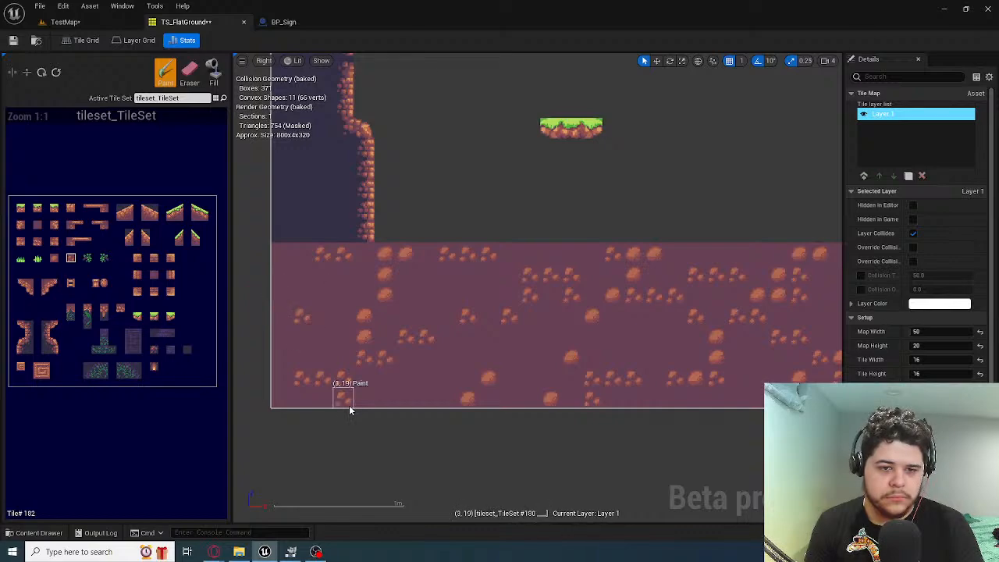
pyautogui.click(280, 311)
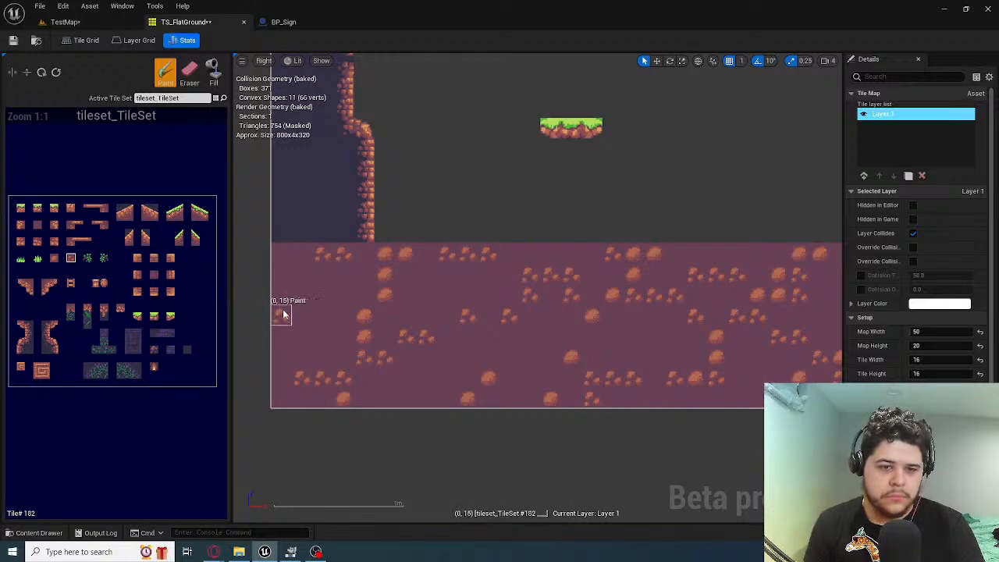
pyautogui.click(54, 259)
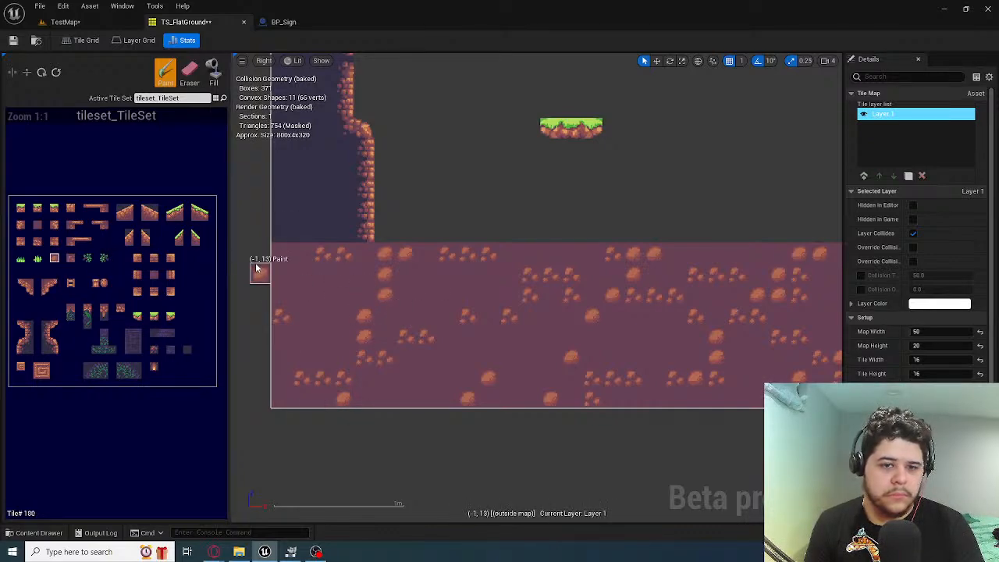
pyautogui.click(279, 267)
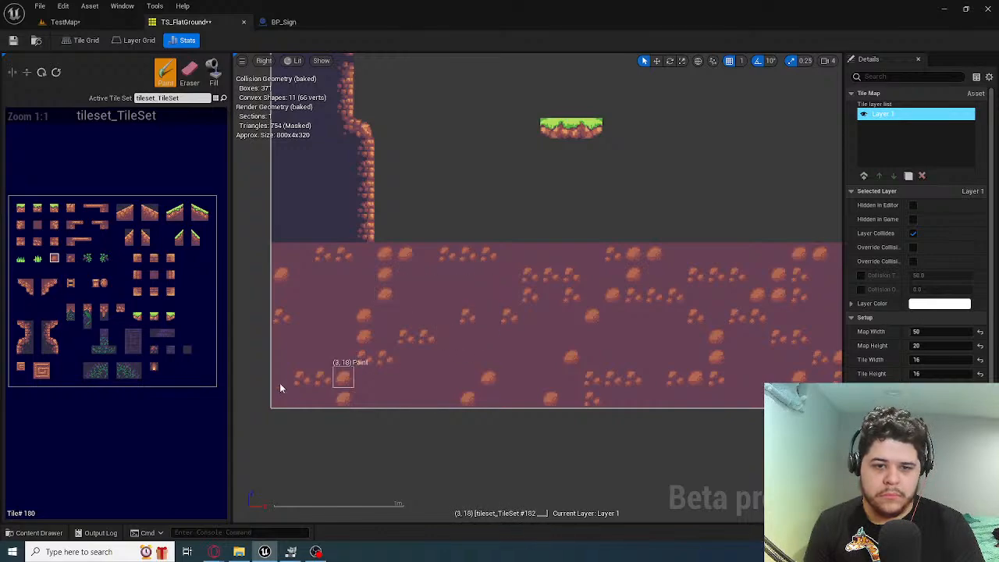
# Place the grass corner tile #26 at (5, 11) beside the foot of the cliff wall
pyautogui.moveTo(421, 363)
pyautogui.mouseDown(button='right')
pyautogui.moveTo(239, 388)
pyautogui.moveTo(524, 390)
pyautogui.moveTo(506, 415)
pyautogui.moveTo(391, 364)
pyautogui.mouseUp(button='right')
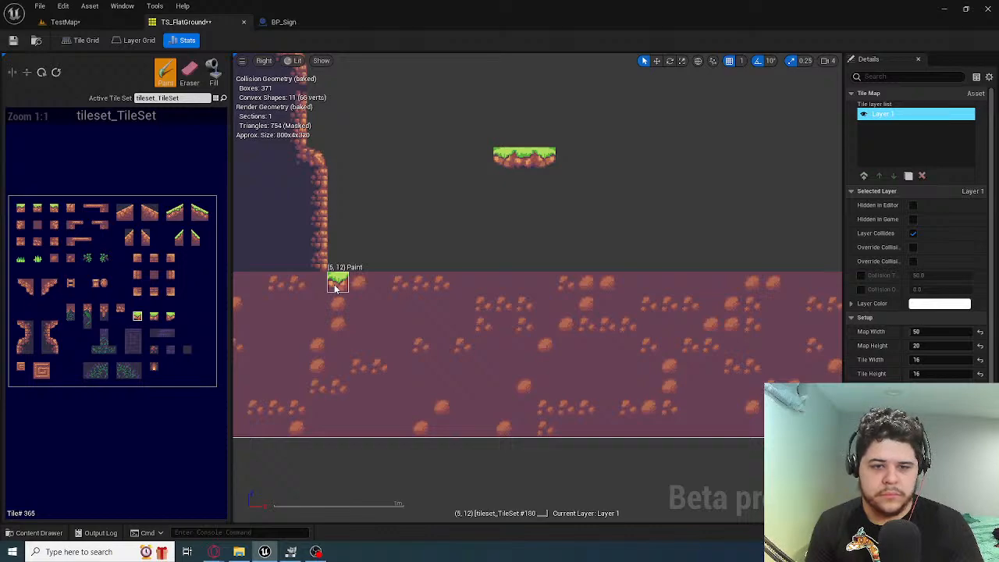
pyautogui.hotkey('ctrl', 'z')
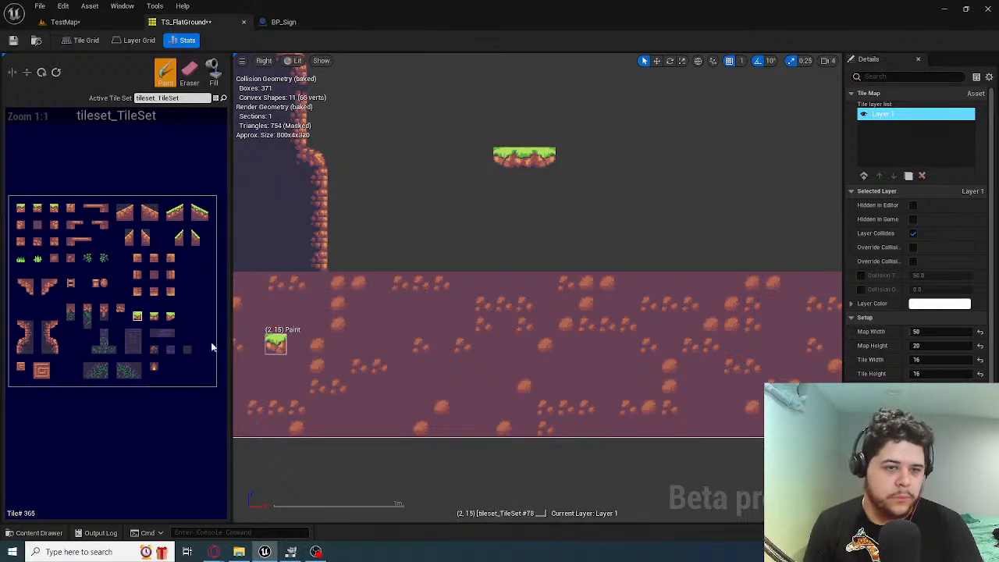
pyautogui.click(21, 209)
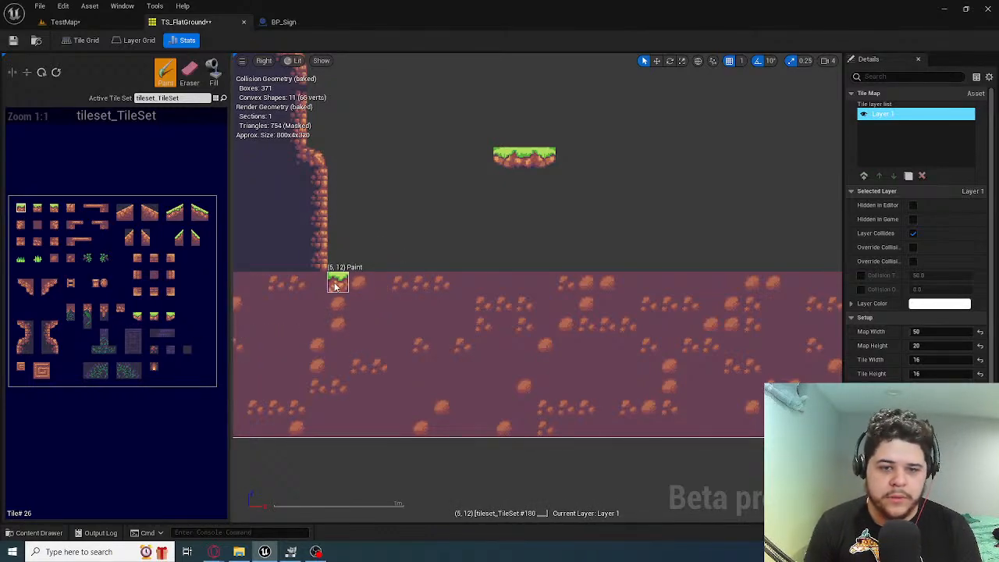
pyautogui.click(336, 260)
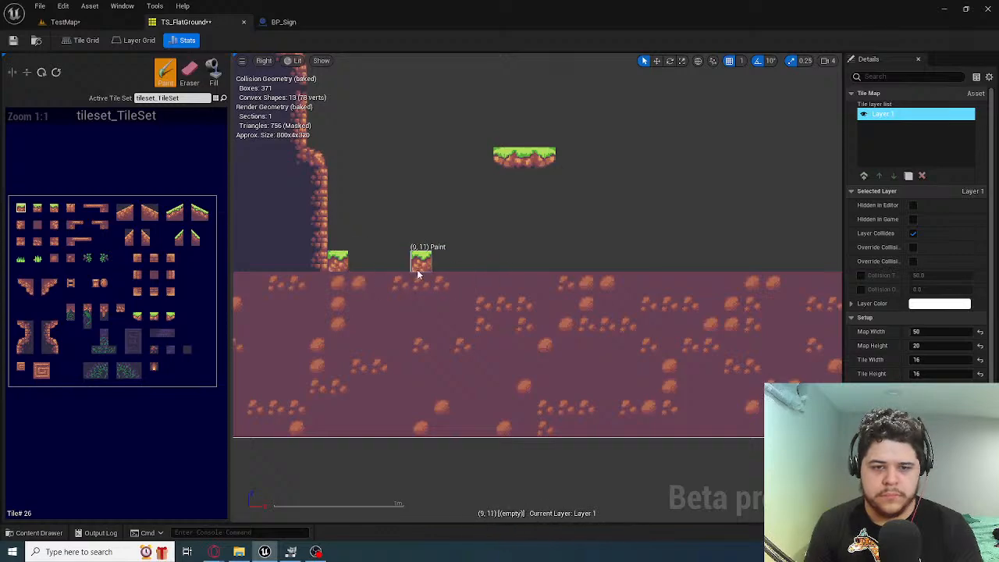
pyautogui.click(360, 263)
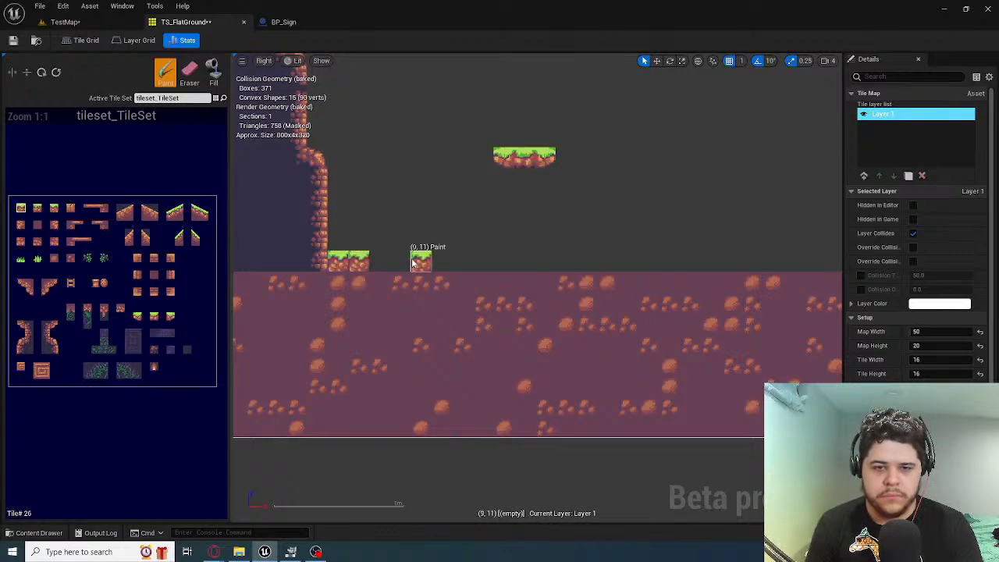
pyautogui.hotkey('ctrl', 'z')
# Paint the grass surface tile #28 along row 11 from column 6 to column 19
pyautogui.click(381, 264)
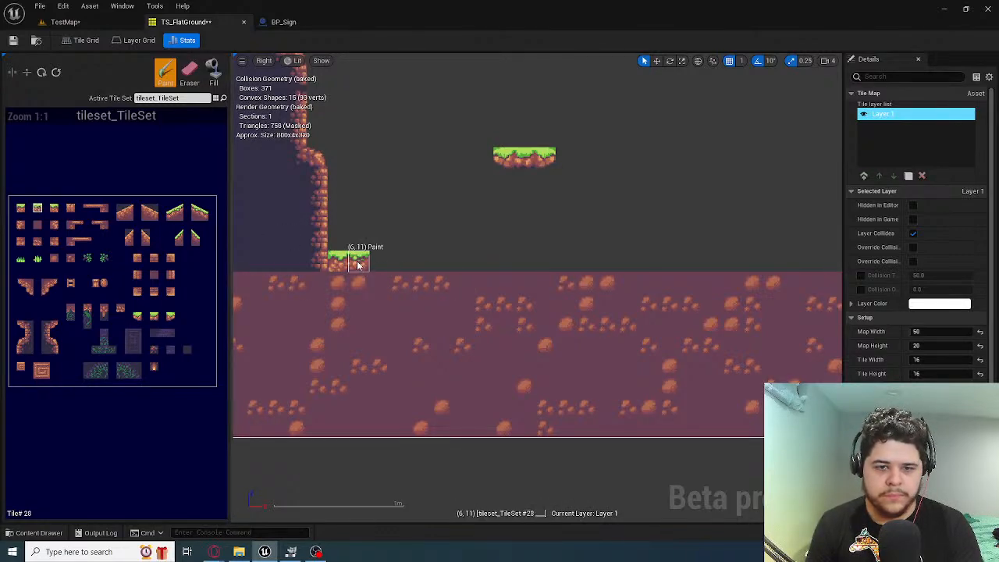
pyautogui.click(403, 264)
pyautogui.moveTo(403, 265); pyautogui.dragTo(545, 267)
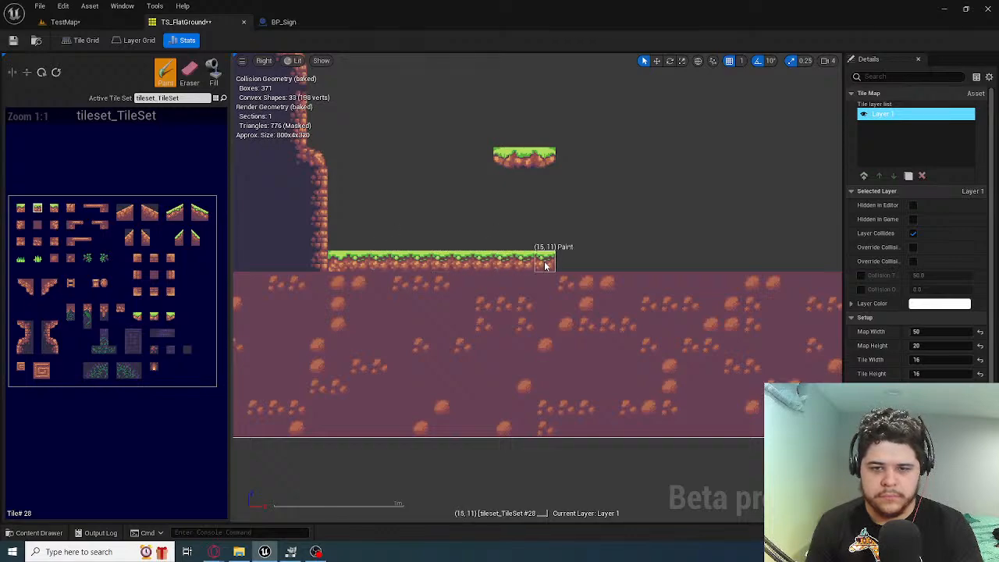
pyautogui.moveTo(670, 281); pyautogui.dragTo(571, 309, button='right')
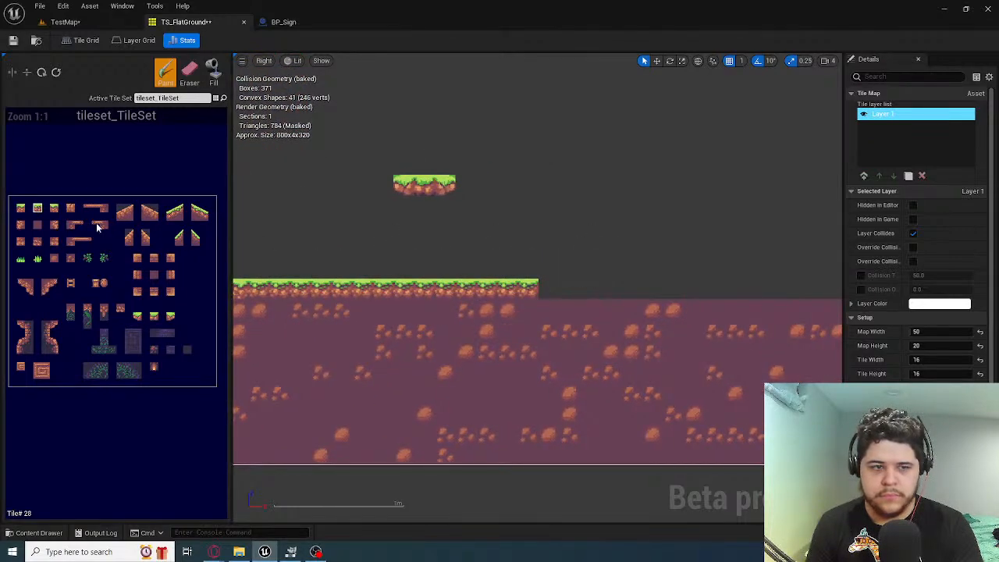
# Try to continue the grass surface in row 11 as far as column 28 with grass edge tile #30
pyautogui.click(50, 209)
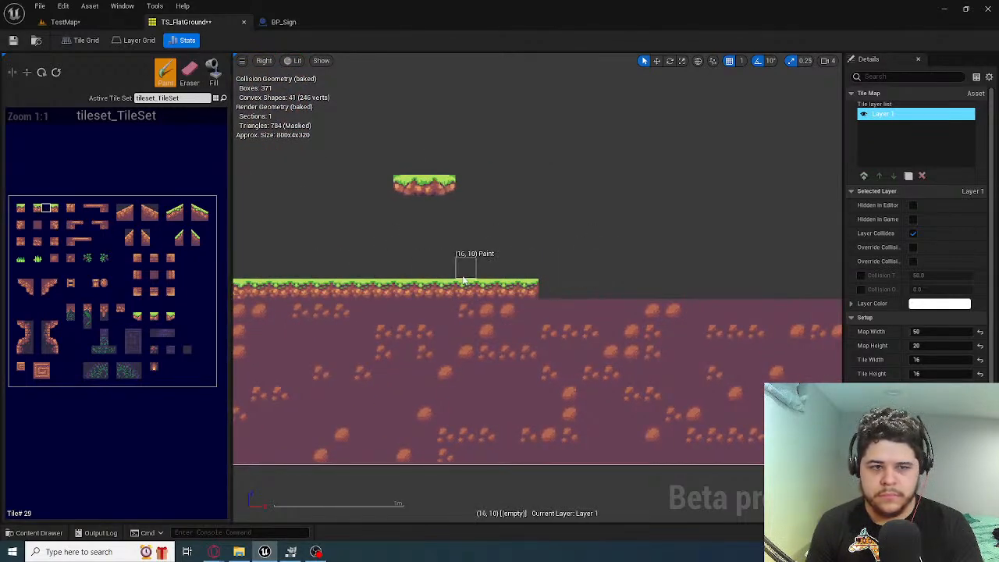
pyautogui.click(54, 208)
pyautogui.moveTo(536, 290); pyautogui.dragTo(714, 291)
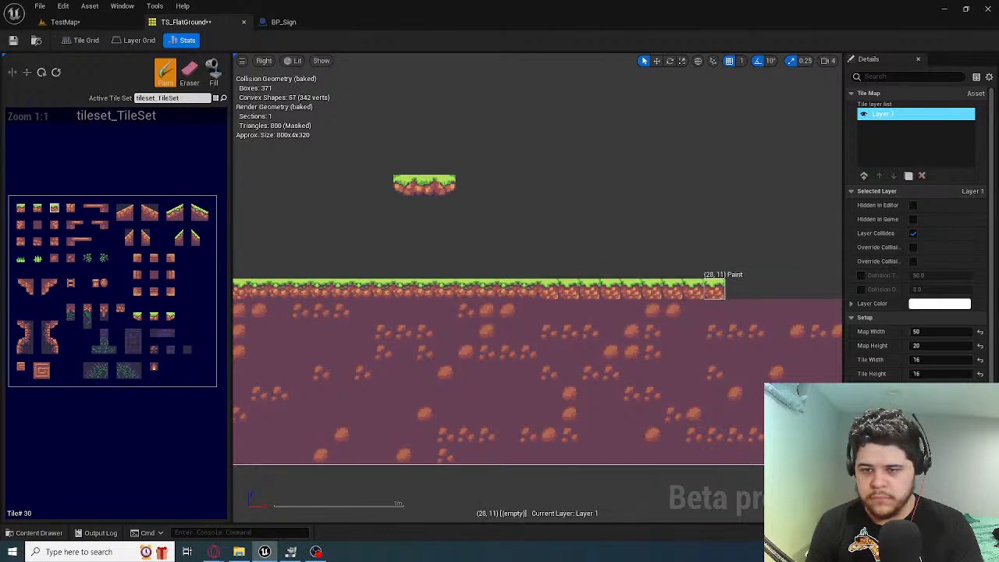
pyautogui.moveTo(715, 291); pyautogui.dragTo(536, 287, button='right')
pyautogui.hotkey('ctrl', 'z')
pyautogui.hotkey('ctrl', 'z')
pyautogui.hotkey('ctrl', 'z')
pyautogui.hotkey('ctrl', 'z')
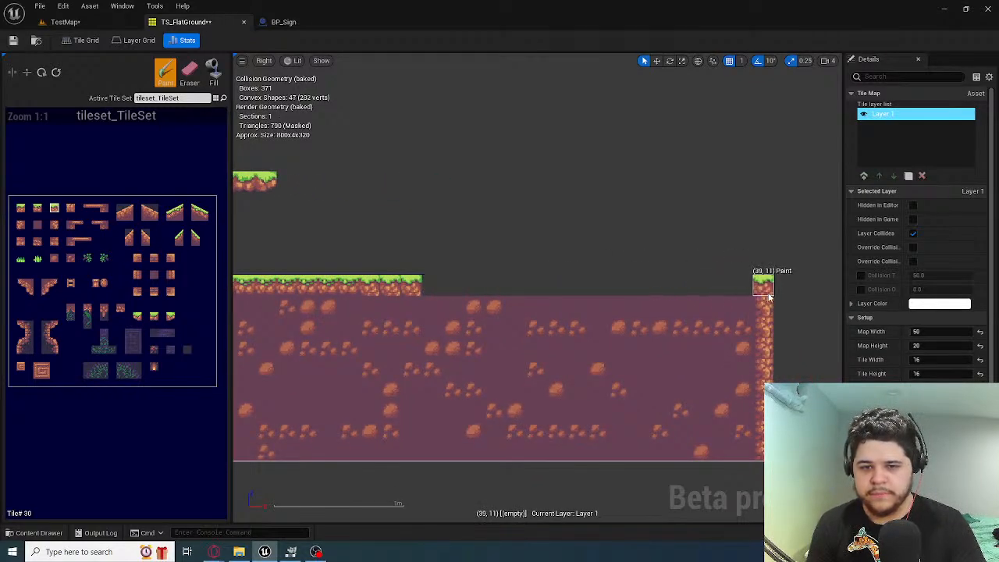
# Try ending the ground with grass edge tile #30 at (38, 11) and the grassy slope tile #122 at (39, 11)
pyautogui.click(771, 298)
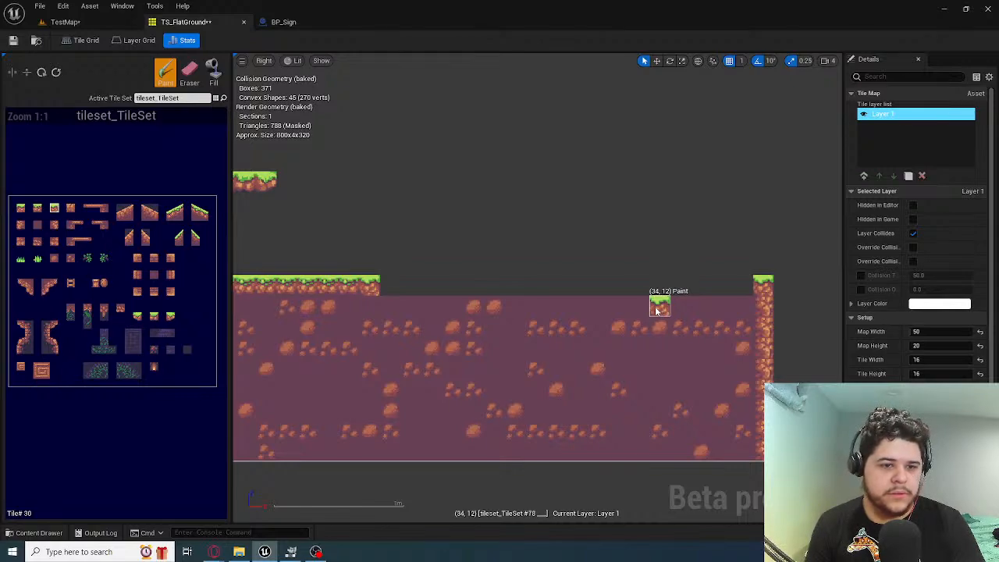
pyautogui.moveTo(547, 306)
pyautogui.mouseDown(button='right')
pyautogui.moveTo(602, 290)
pyautogui.moveTo(498, 271)
pyautogui.mouseUp(button='right')
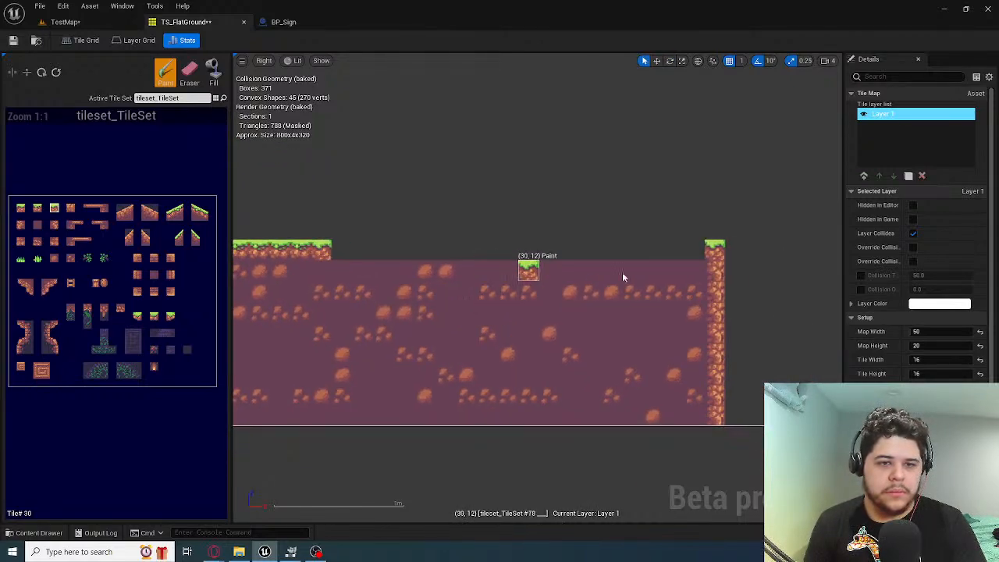
pyautogui.hotkey('ctrl', 'z')
pyautogui.click(696, 252)
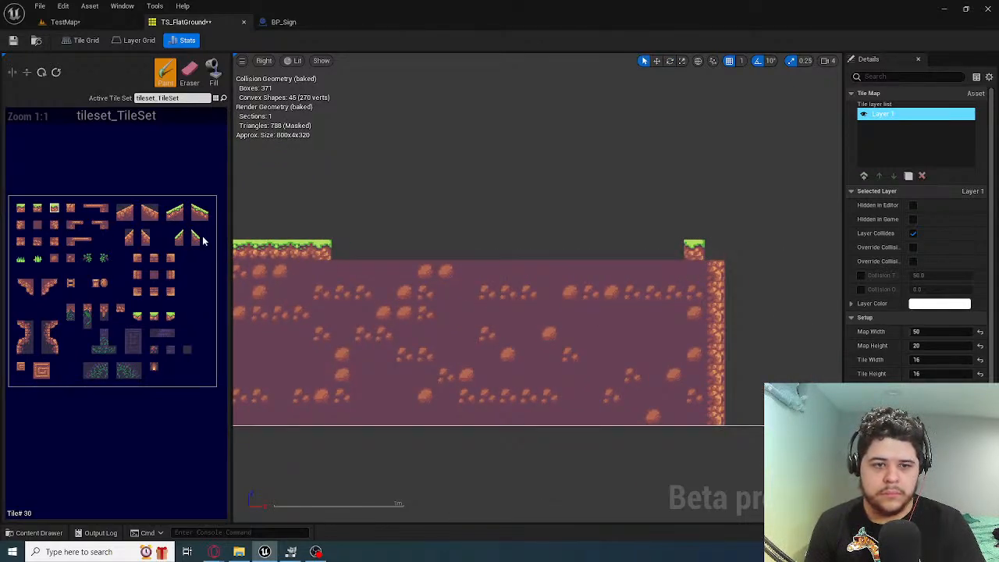
pyautogui.click(713, 248)
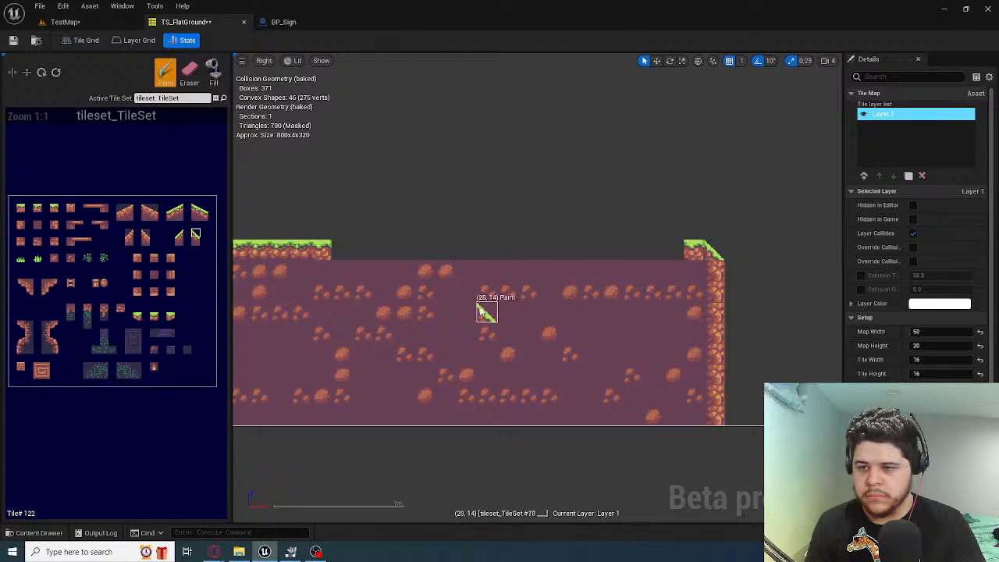
pyautogui.moveTo(487, 307)
pyautogui.mouseDown(button='right')
pyautogui.moveTo(567, 295)
pyautogui.moveTo(559, 305)
pyautogui.mouseUp(button='right')
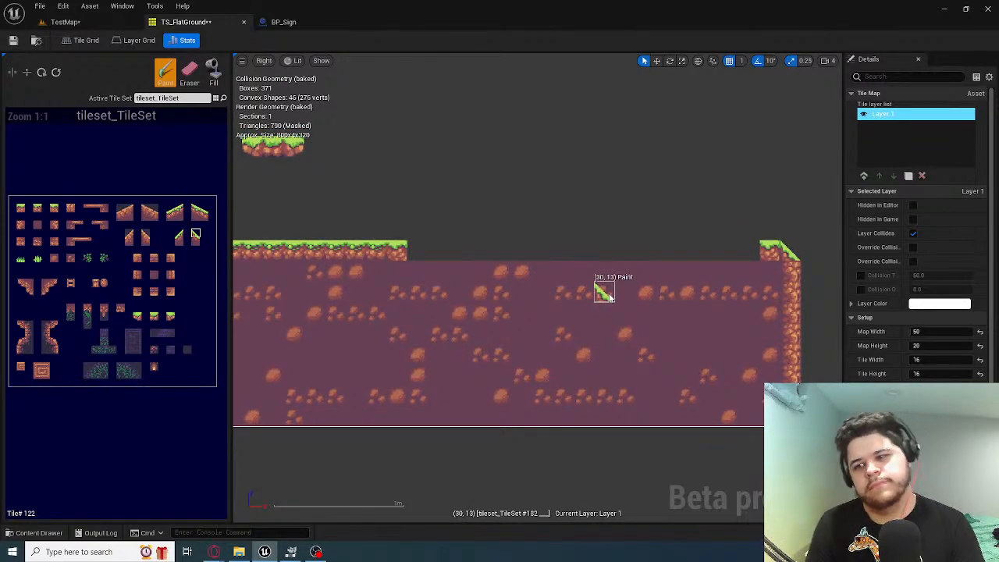
pyautogui.hotkey('ctrl', 'z')
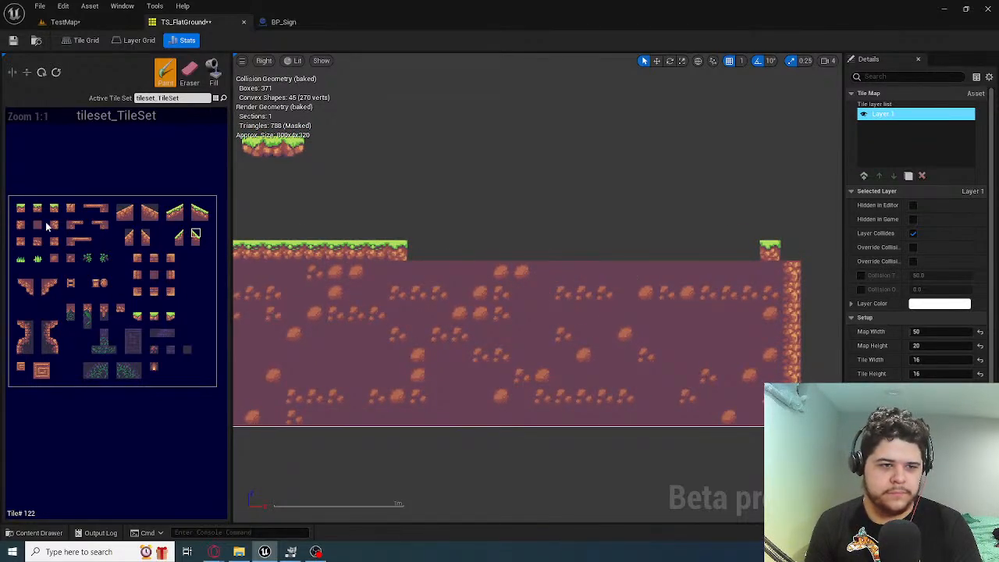
pyautogui.hotkey('ctrl', 'z')
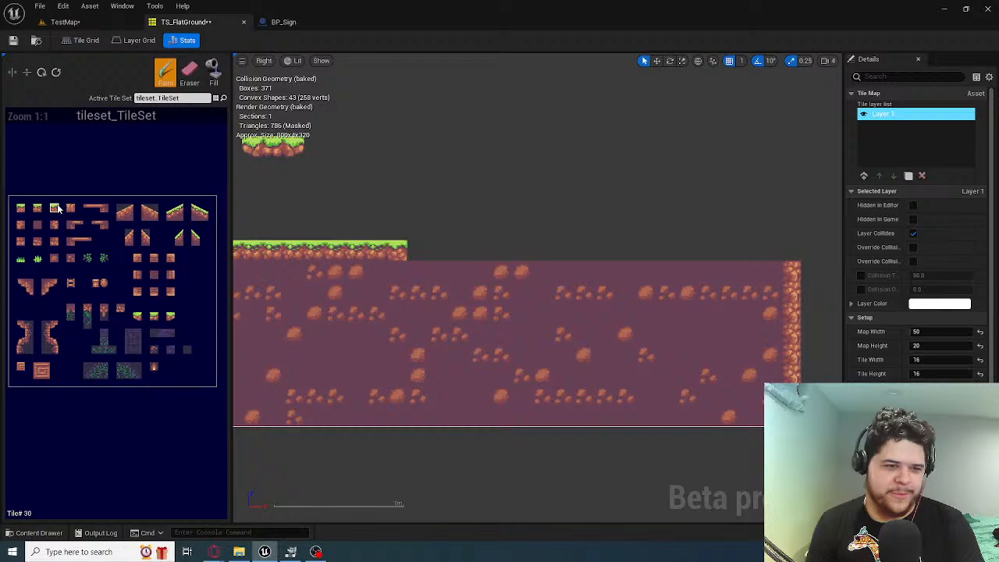
# Cap the cliff edge at (39, 11) with grass edge tile #30 and fill the gap in row 11 with grass tile #28
pyautogui.click(790, 249)
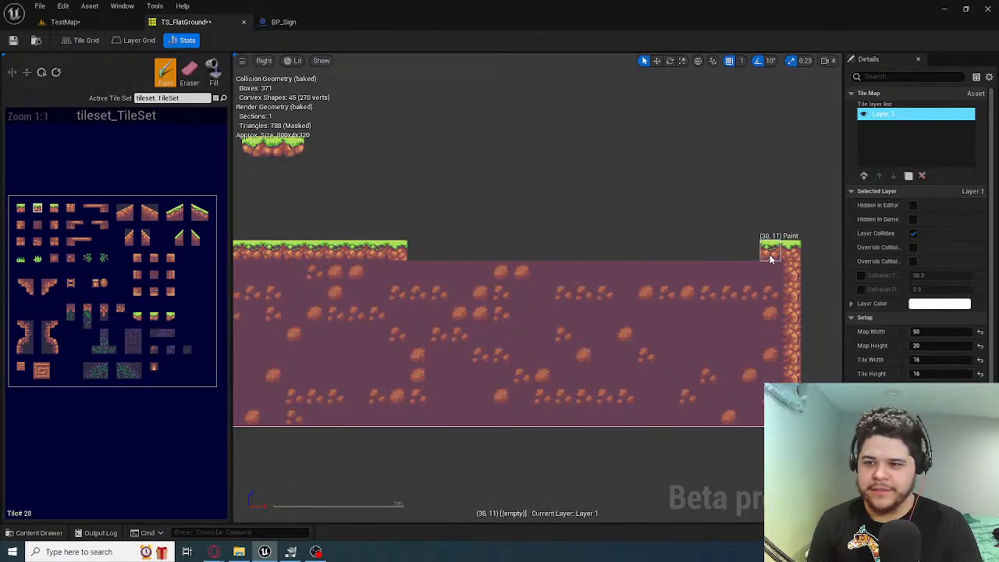
pyautogui.moveTo(770, 255); pyautogui.dragTo(522, 255)
pyautogui.click(613, 257)
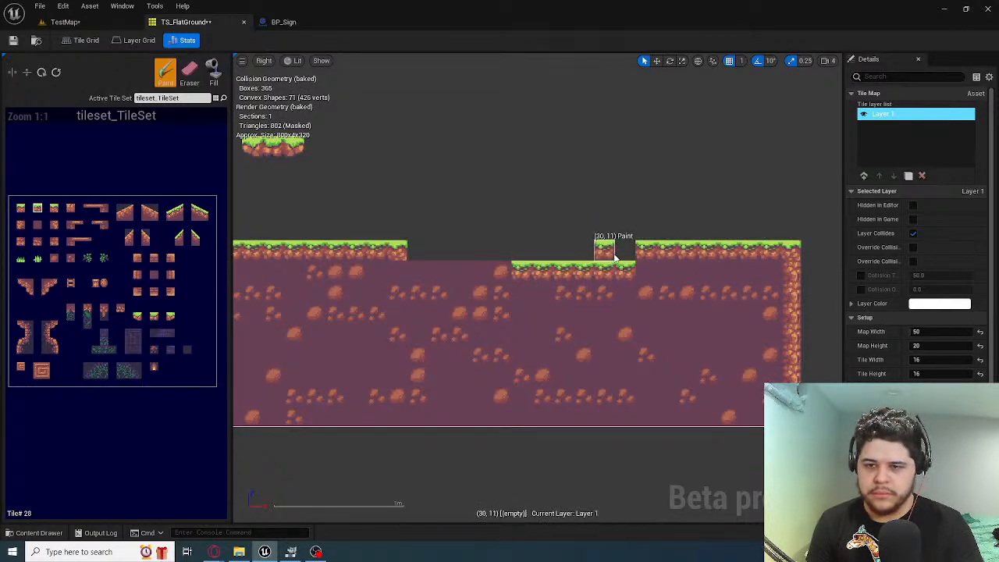
pyautogui.hotkey('ctrl', 'z')
pyautogui.hotkey('ctrl', 'z')
pyautogui.moveTo(619, 258); pyautogui.dragTo(421, 250)
pyautogui.moveTo(524, 252)
pyautogui.mouseDown(button='right')
pyautogui.moveTo(641, 275)
pyautogui.moveTo(469, 275)
pyautogui.moveTo(727, 274)
pyautogui.moveTo(696, 347)
pyautogui.moveTo(647, 352)
pyautogui.moveTo(785, 357)
pyautogui.moveTo(726, 340)
pyautogui.mouseUp(button='right')
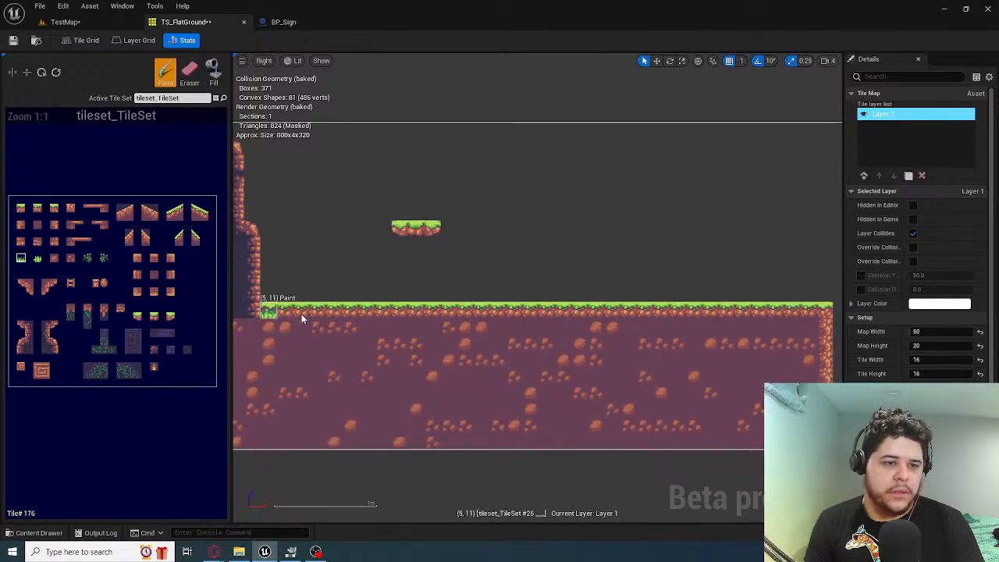
# Scatter grass tufts in row 10: tile #176 at columns 13 and 34, tile #178 at columns 7, 22 and 39
pyautogui.click(401, 302)
pyautogui.click(743, 303)
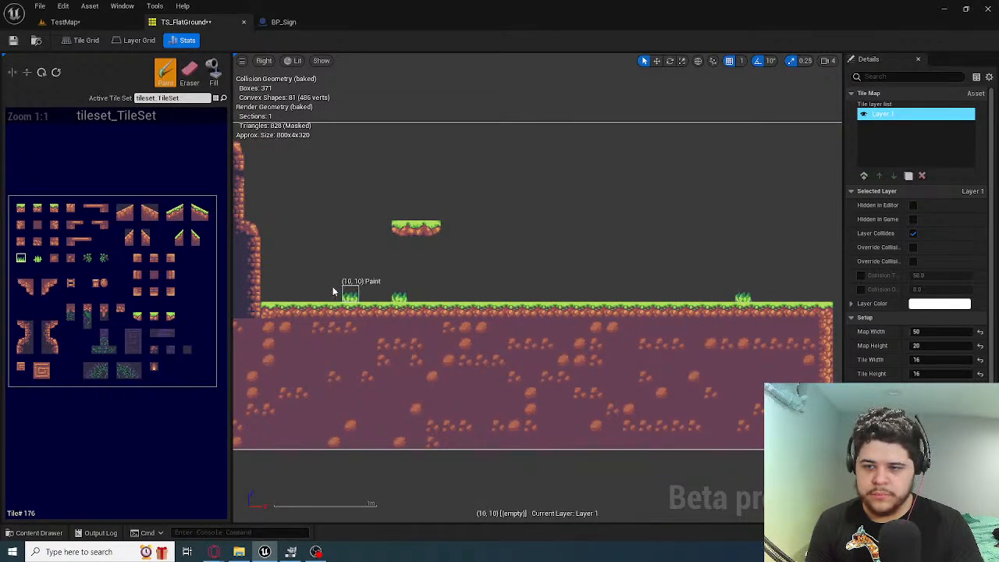
pyautogui.click(304, 301)
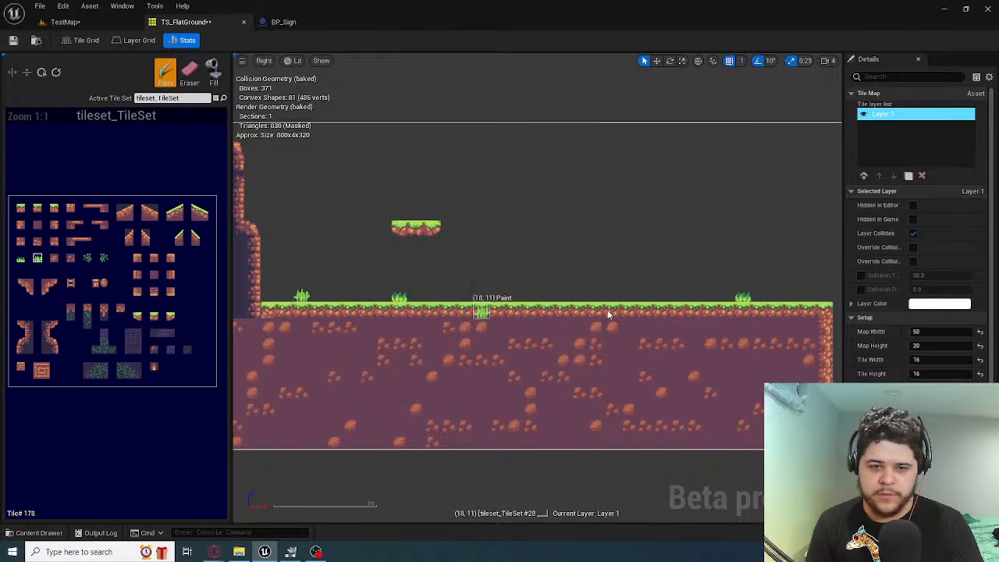
pyautogui.scroll(-2, 687, 290)
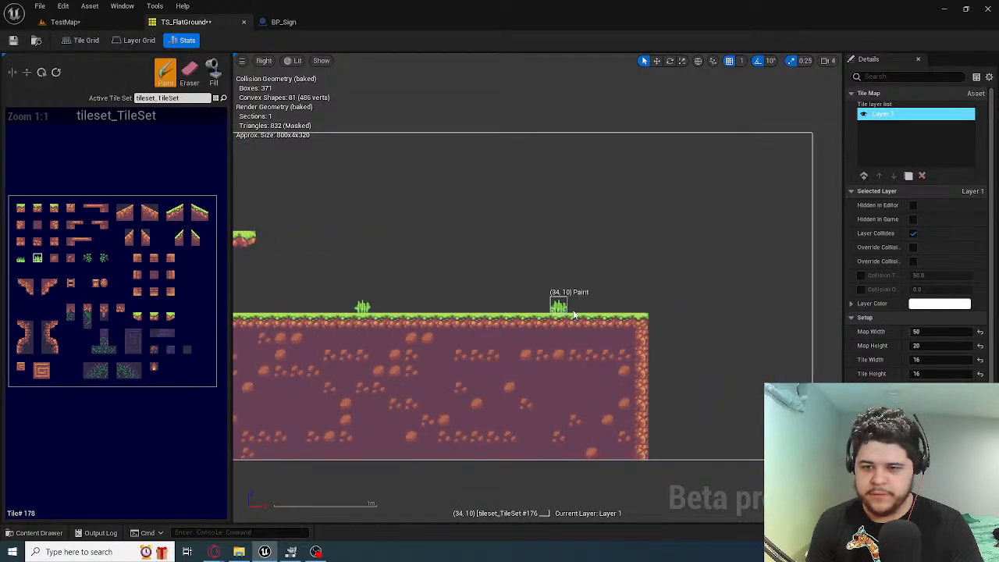
pyautogui.click(641, 304)
# Extend the grass surface in row 11 from column 40 to column 49, ending with grass edge tile #30
pyautogui.scroll(2, 567, 306)
pyautogui.moveTo(567, 307)
pyautogui.mouseDown(button='right')
pyautogui.moveTo(622, 286)
pyautogui.moveTo(440, 329)
pyautogui.moveTo(264, 277)
pyautogui.mouseUp(button='right')
pyautogui.click(21, 208)
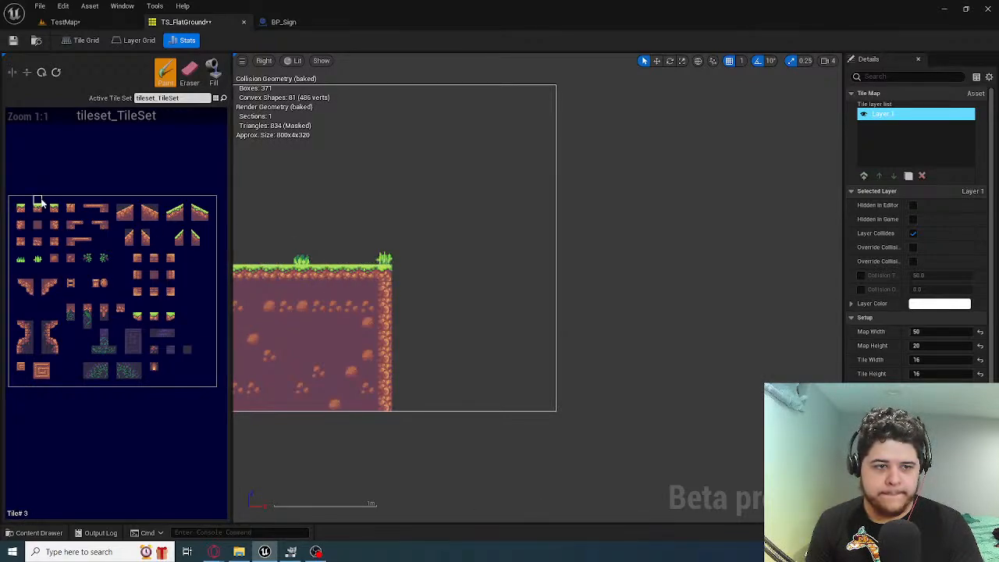
pyautogui.moveTo(391, 279); pyautogui.dragTo(533, 281)
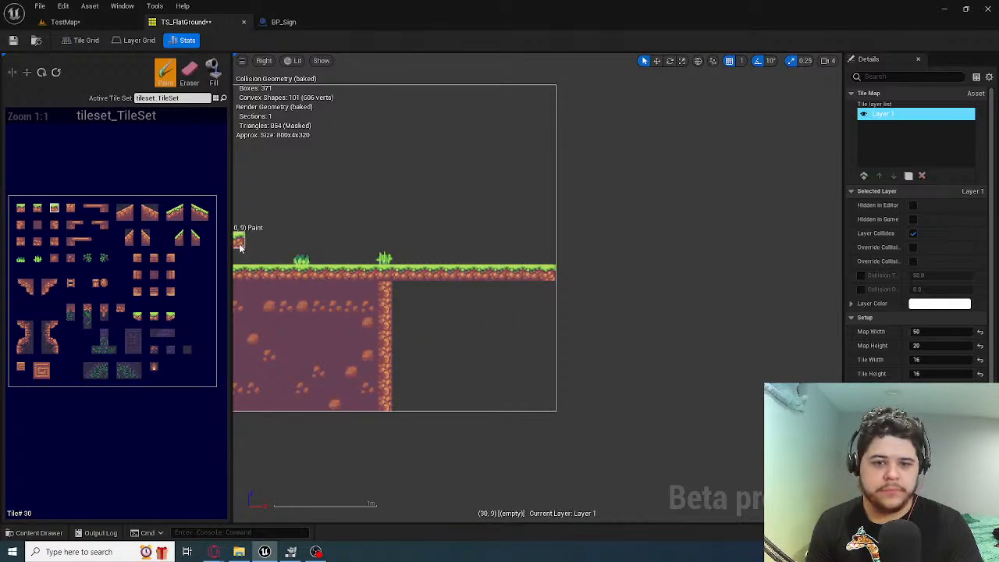
# Line column 49 with rocky edge tiles from row 12 down to row 19
pyautogui.click(70, 209)
pyautogui.moveTo(544, 287); pyautogui.dragTo(556, 400)
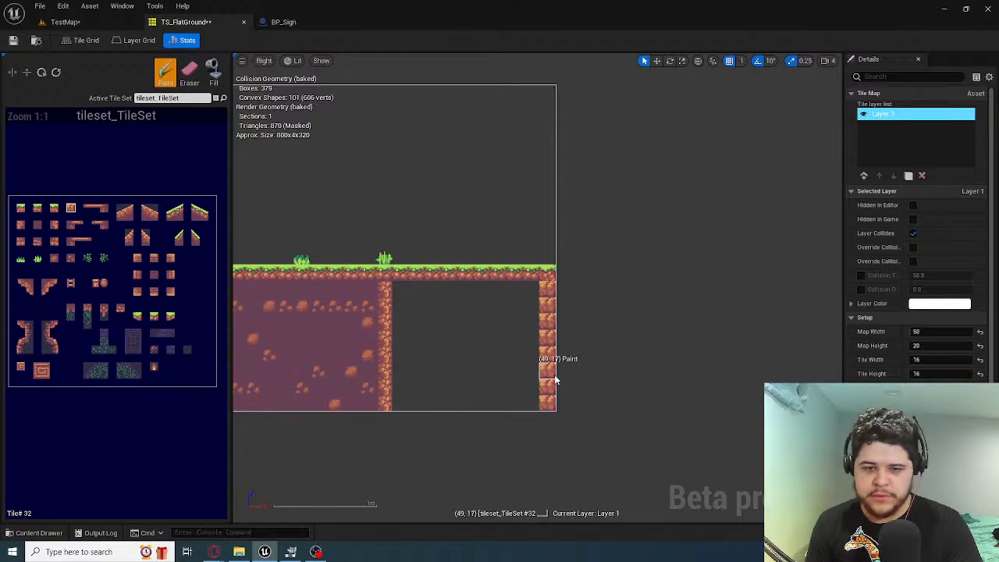
pyautogui.moveTo(59, 228); pyautogui.dragTo(76, 226)
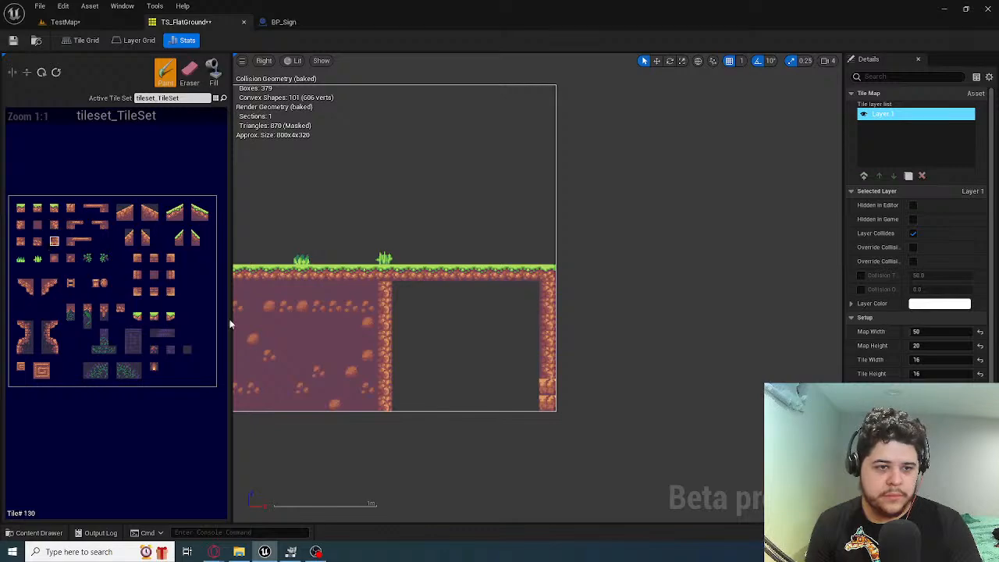
pyautogui.moveTo(415, 434); pyautogui.dragTo(652, 446, button='right')
# Fill columns 39 to 48 in rows 12 to 19 with plain dirt tile #78, covering the old cliff edge
pyautogui.moveTo(631, 388); pyautogui.dragTo(459, 343, button='right')
pyautogui.scroll(3, 545, 387)
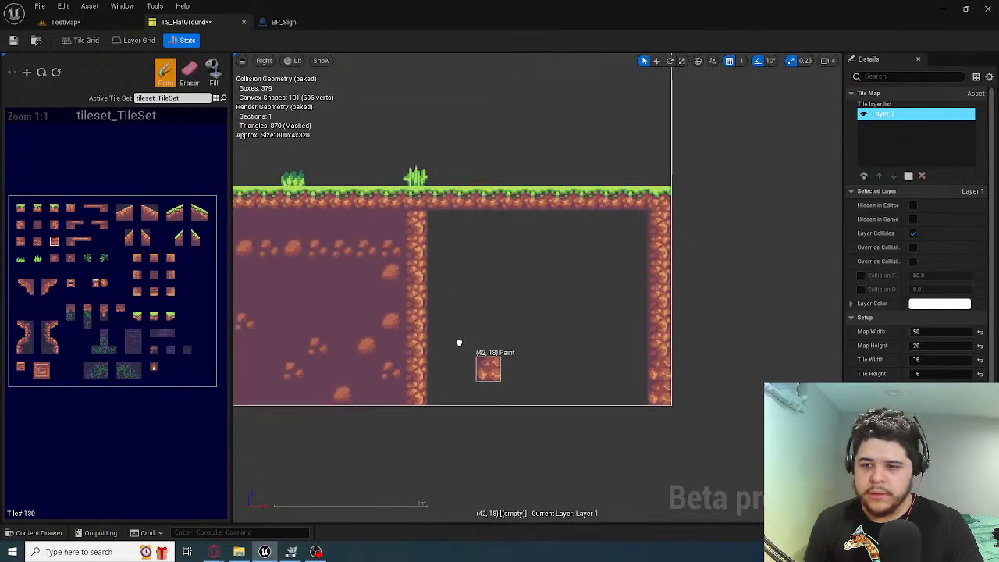
pyautogui.click(37, 225)
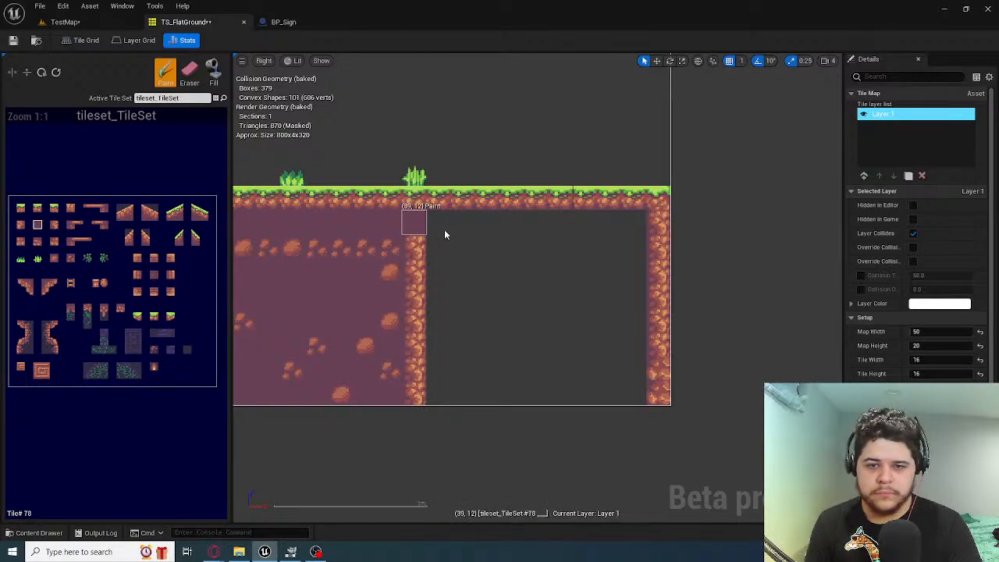
pyautogui.moveTo(445, 232)
pyautogui.mouseDown()
pyautogui.moveTo(574, 248)
pyautogui.moveTo(622, 234)
pyautogui.moveTo(618, 334)
pyautogui.moveTo(634, 332)
pyautogui.moveTo(602, 396)
pyautogui.moveTo(617, 397)
pyautogui.moveTo(430, 397)
pyautogui.moveTo(414, 340)
pyautogui.moveTo(433, 254)
pyautogui.moveTo(518, 223)
pyautogui.moveTo(610, 269)
pyautogui.mouseUp()
pyautogui.moveTo(579, 346)
pyautogui.mouseDown()
pyautogui.moveTo(573, 294)
pyautogui.moveTo(585, 268)
pyautogui.moveTo(500, 373)
pyautogui.moveTo(446, 286)
pyautogui.moveTo(565, 290)
pyautogui.mouseUp()
pyautogui.moveTo(537, 304); pyautogui.dragTo(486, 281, button='right')
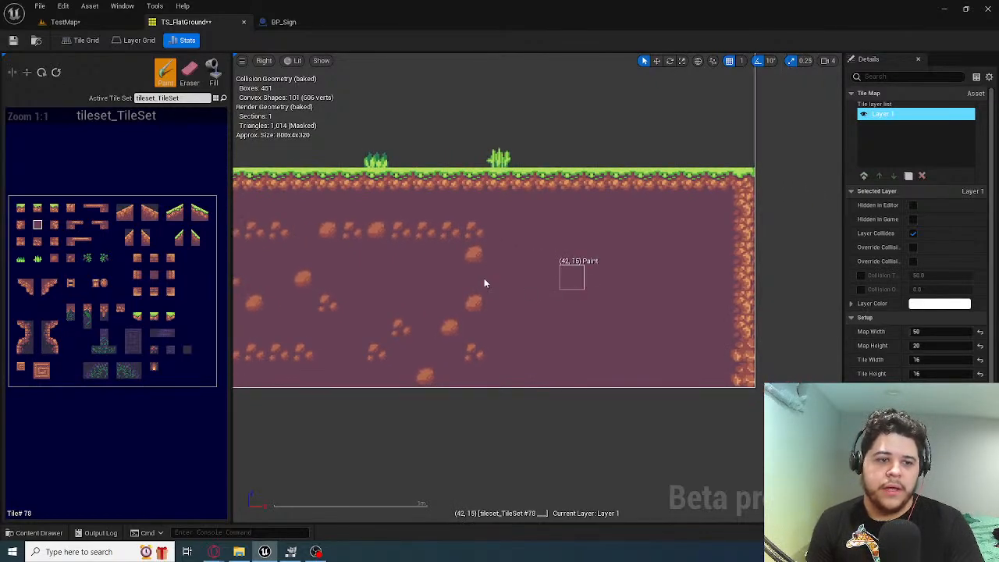
# Scatter pebble tile #182 through the new dirt between columns 40 and 47, rows 12 to 19
pyautogui.click(70, 258)
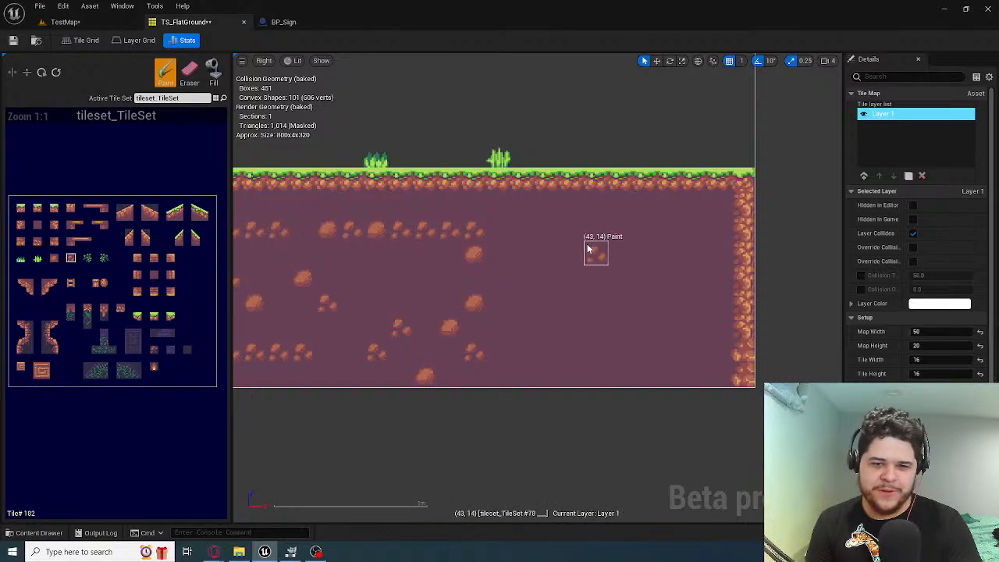
pyautogui.click(551, 215)
pyautogui.click(594, 327)
pyautogui.moveTo(533, 332); pyautogui.dragTo(547, 330)
pyautogui.click(647, 233)
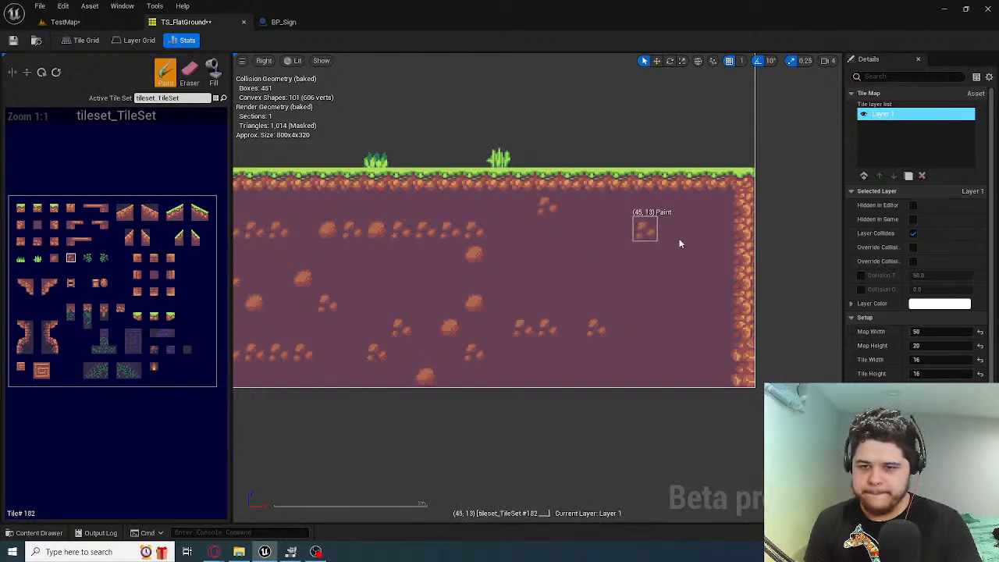
pyautogui.moveTo(694, 305); pyautogui.dragTo(694, 328)
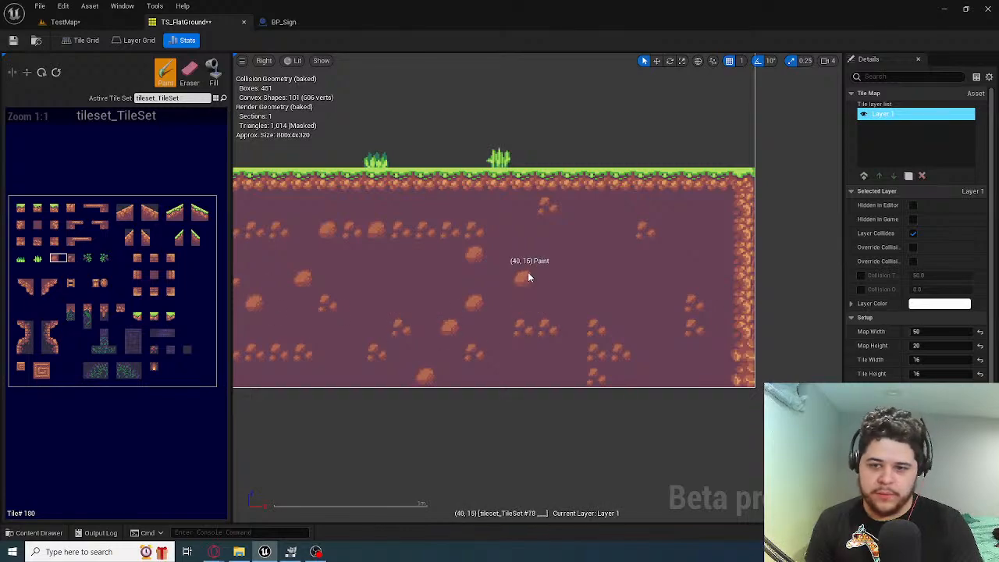
# Add stone tile #180 to the new dirt in rows 13, 15 and 19, and patch the empty holes with dirt tile #78
pyautogui.click(687, 220)
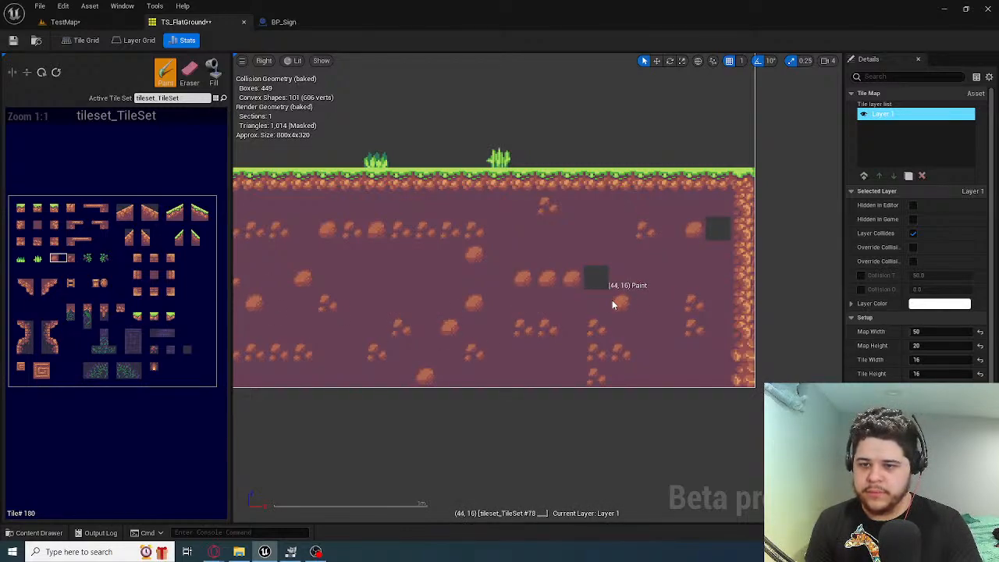
pyautogui.click(567, 225)
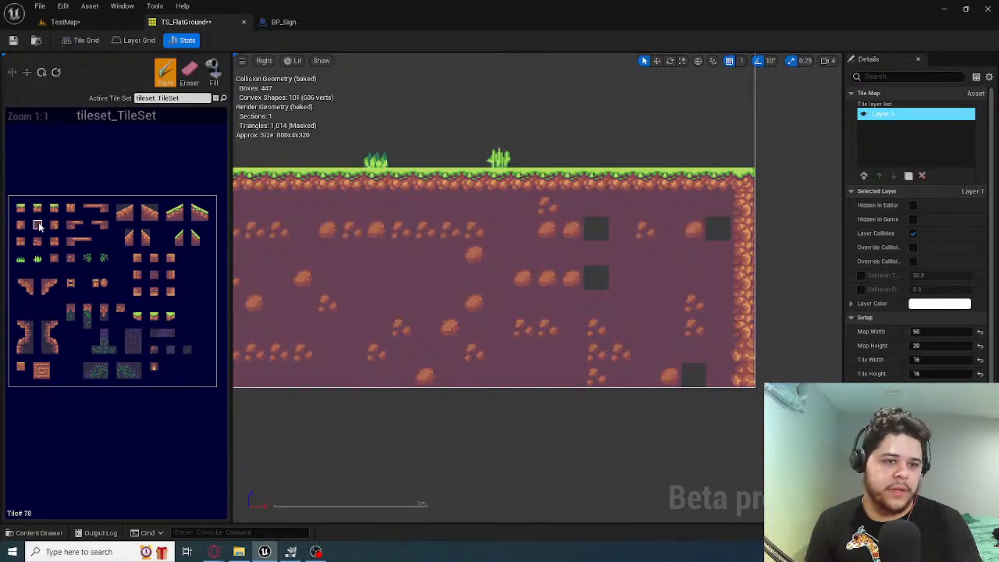
pyautogui.click(690, 373)
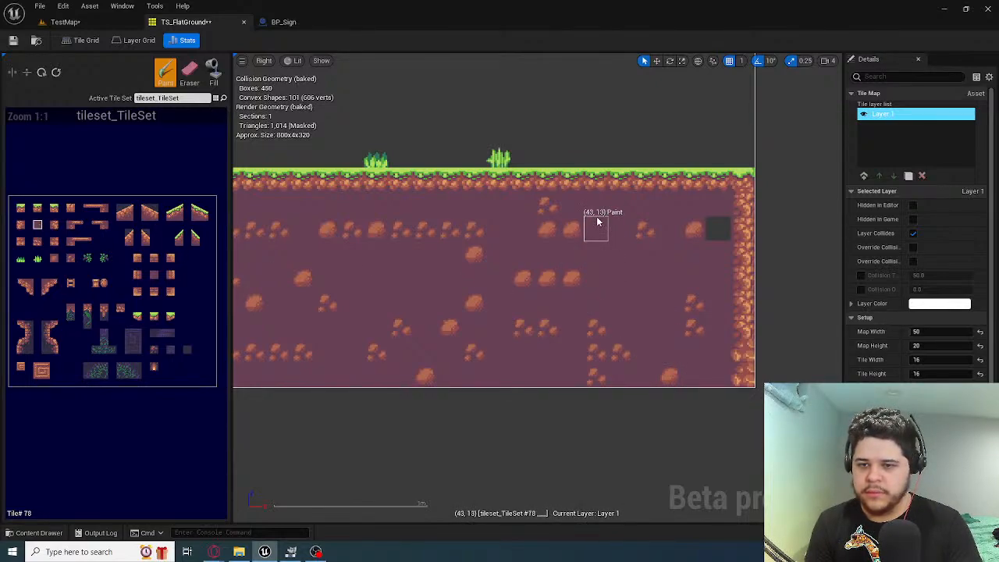
# Restore the rocky edge at (49, 13) with tile #80
pyautogui.click(55, 228)
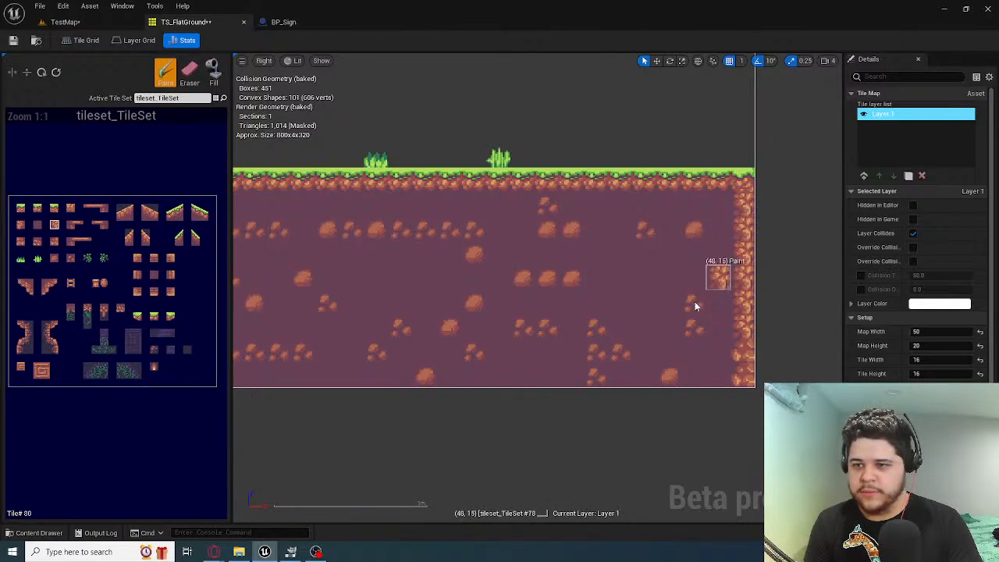
pyautogui.scroll(-3, 546, 309)
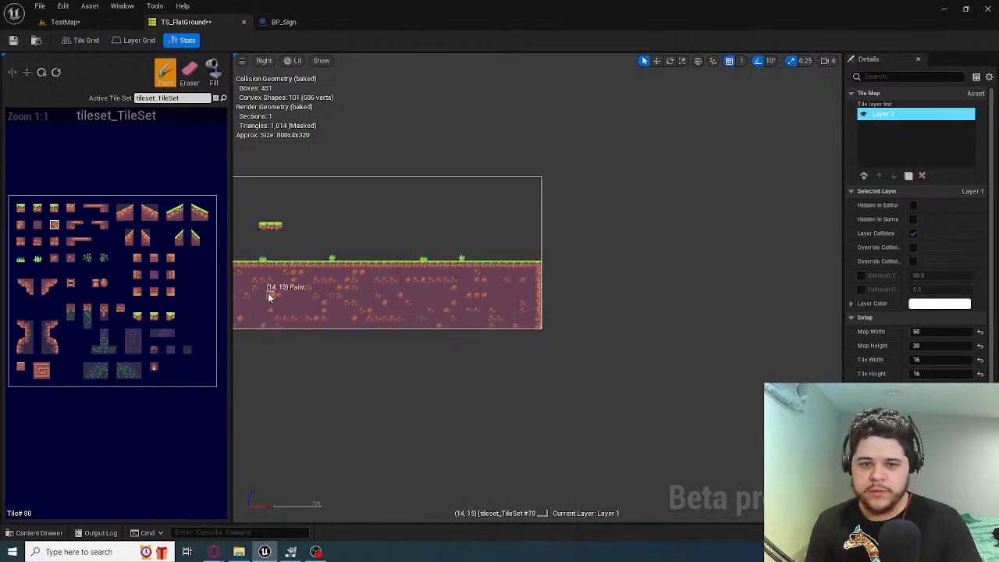
pyautogui.scroll(4, 253, 281)
pyautogui.moveTo(603, 374); pyautogui.dragTo(358, 349, button='right')
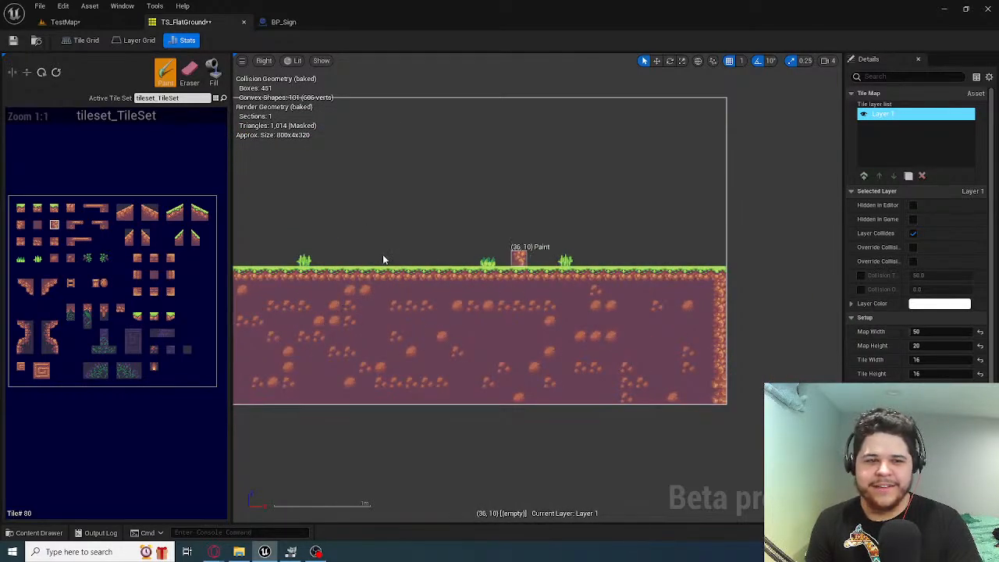
# Paint a grass tuft with tile #176 on the surface in row 10, near the map's right end
pyautogui.click(36, 261)
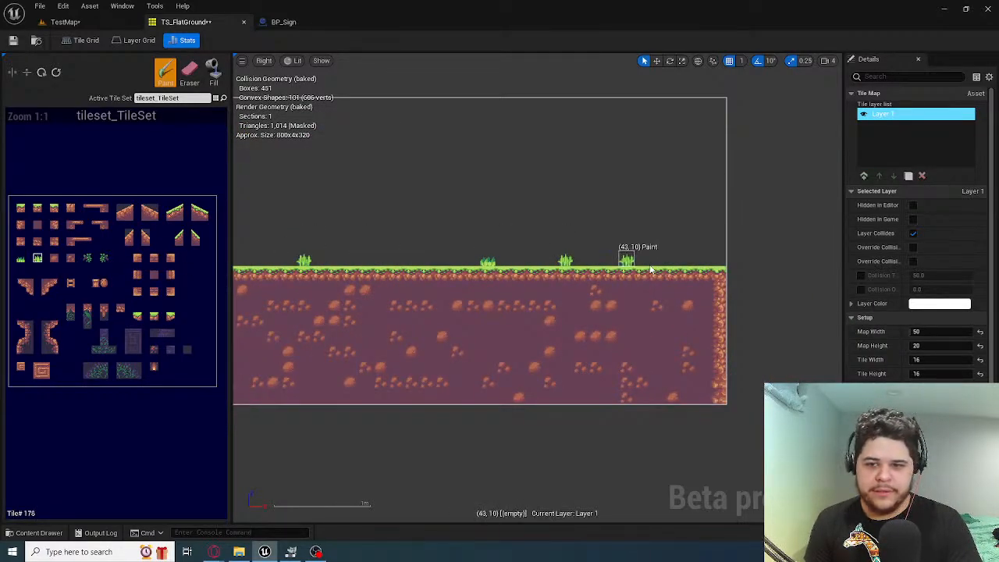
pyautogui.click(672, 267)
pyautogui.moveTo(424, 305); pyautogui.dragTo(669, 381, button='right')
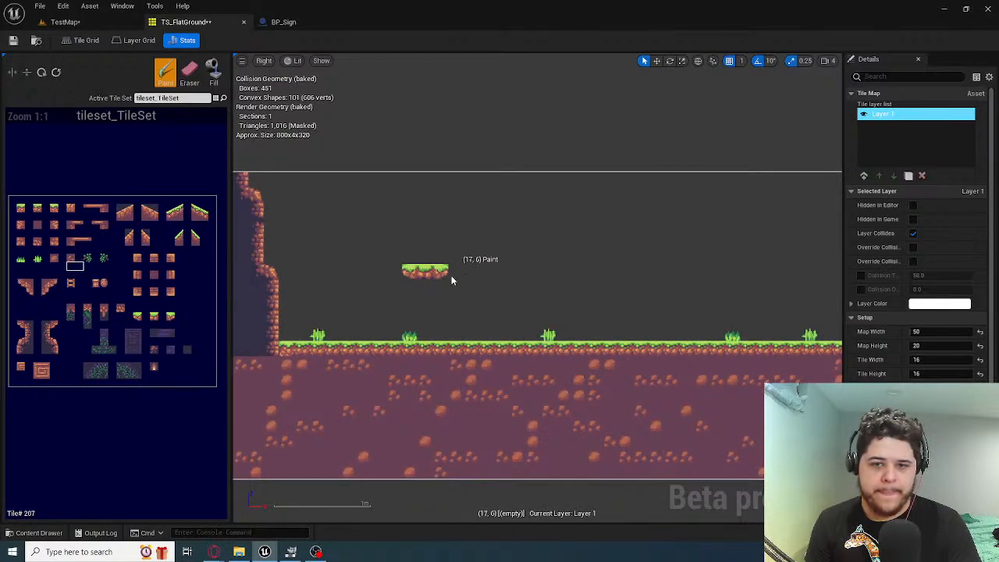
pyautogui.moveTo(429, 274); pyautogui.dragTo(448, 278)
pyautogui.moveTo(542, 359); pyautogui.dragTo(427, 330, button='right')
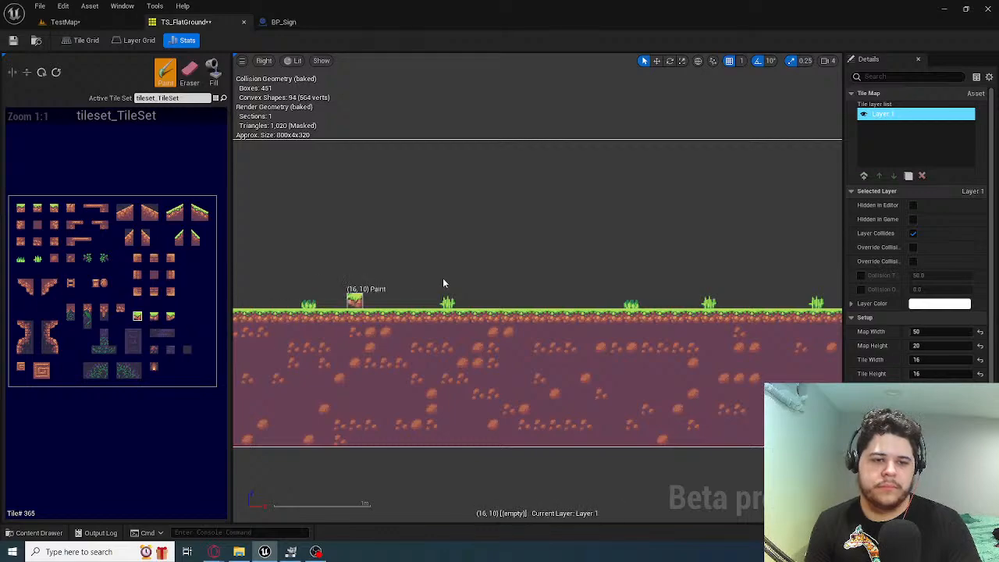
pyautogui.click(156, 319)
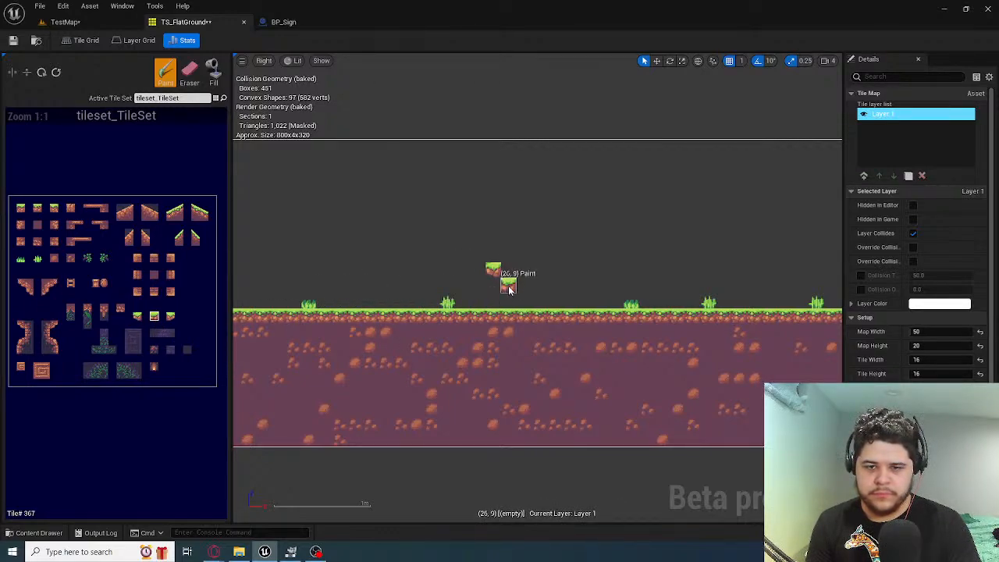
pyautogui.moveTo(472, 286); pyautogui.dragTo(565, 284, button='right')
pyautogui.hotkey('ctrl', 'z')
pyautogui.hotkey('ctrl', 'z')
# Build a four-tile floating grass platform in row 9, columns 16 to 19, using middle tile #367, left end #365 and a matching right end
pyautogui.click(479, 288)
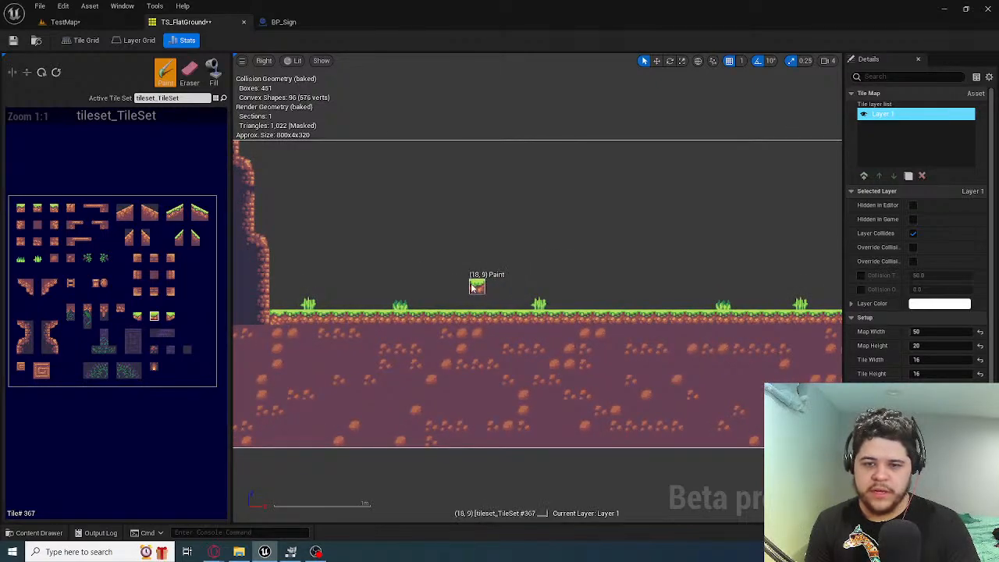
pyautogui.click(460, 291)
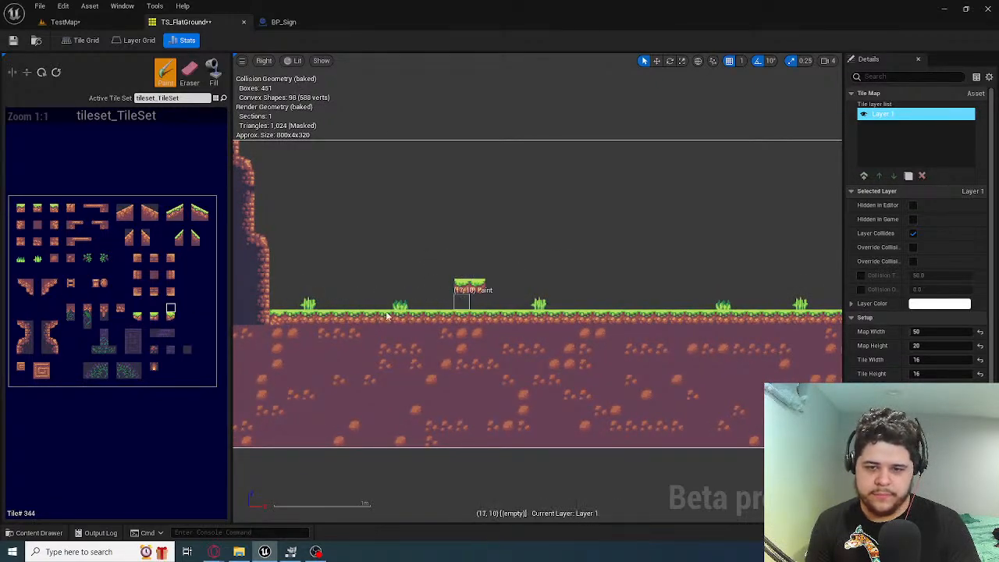
pyautogui.click(492, 286)
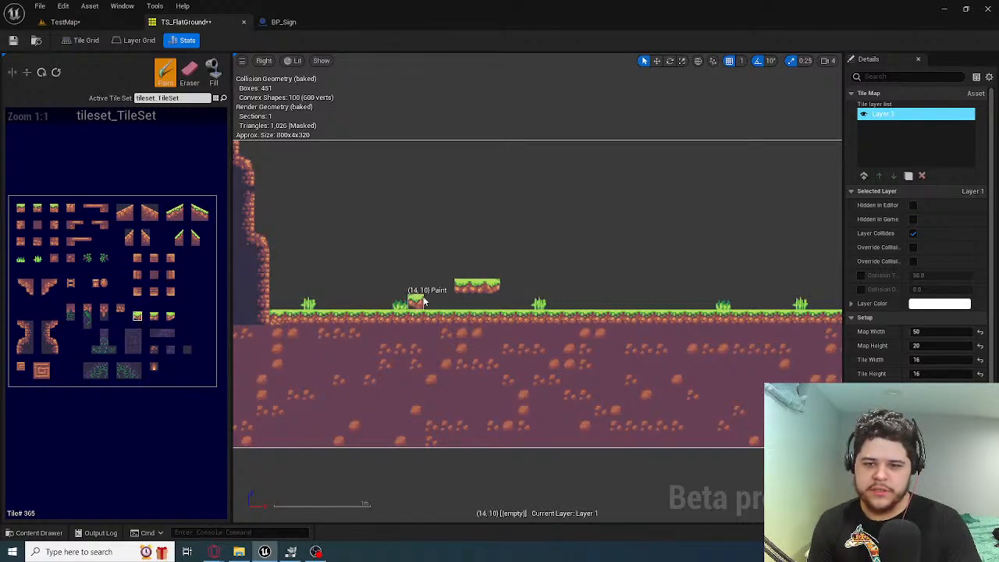
pyautogui.click(444, 286)
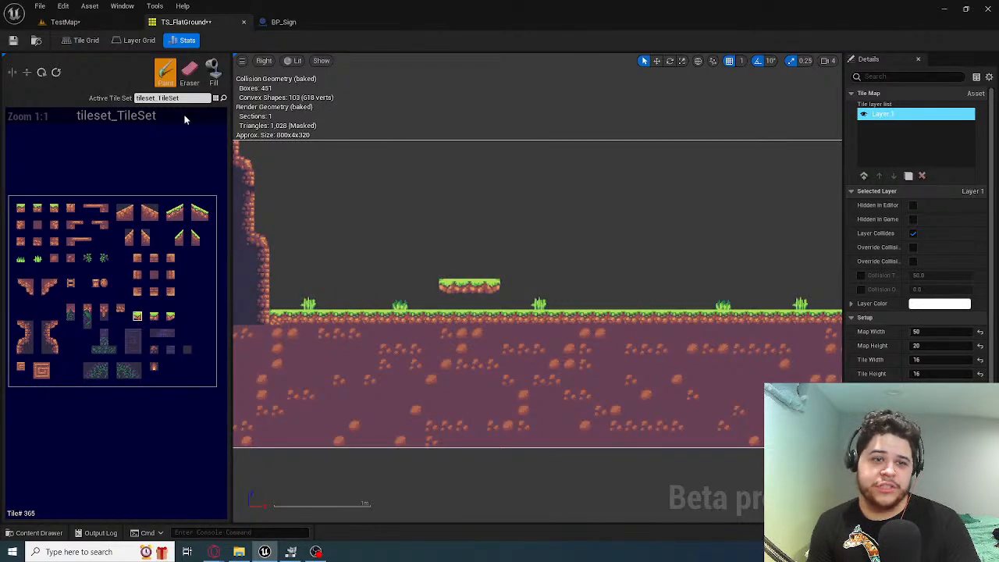
# Switch to TestMap and lower BP_Sign beside the rocky cliff to near the new ground level
pyautogui.click(67, 22)
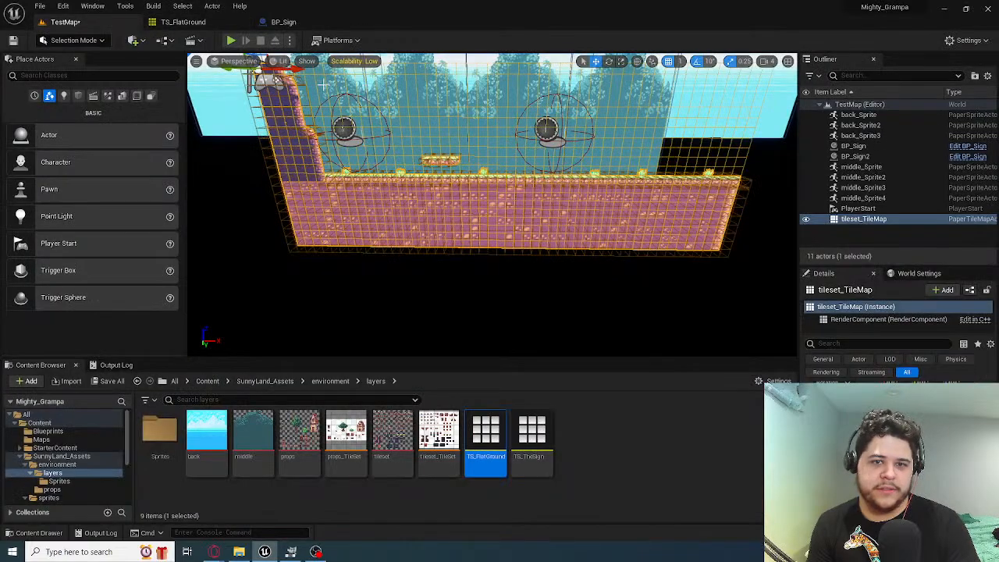
pyautogui.moveTo(398, 157); pyautogui.dragTo(351, 136, button='right')
pyautogui.press('w')
pyautogui.click(435, 191)
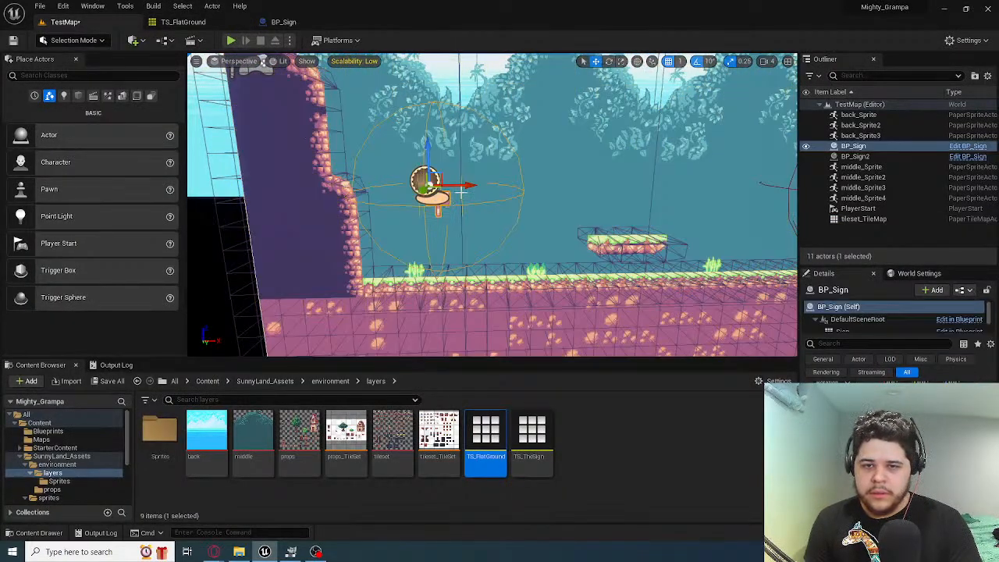
pyautogui.moveTo(460, 193)
pyautogui.mouseDown(button='right')
pyautogui.moveTo(570, 193)
pyautogui.moveTo(462, 192)
pyautogui.mouseUp(button='right')
pyautogui.press('w')
pyautogui.press('s')
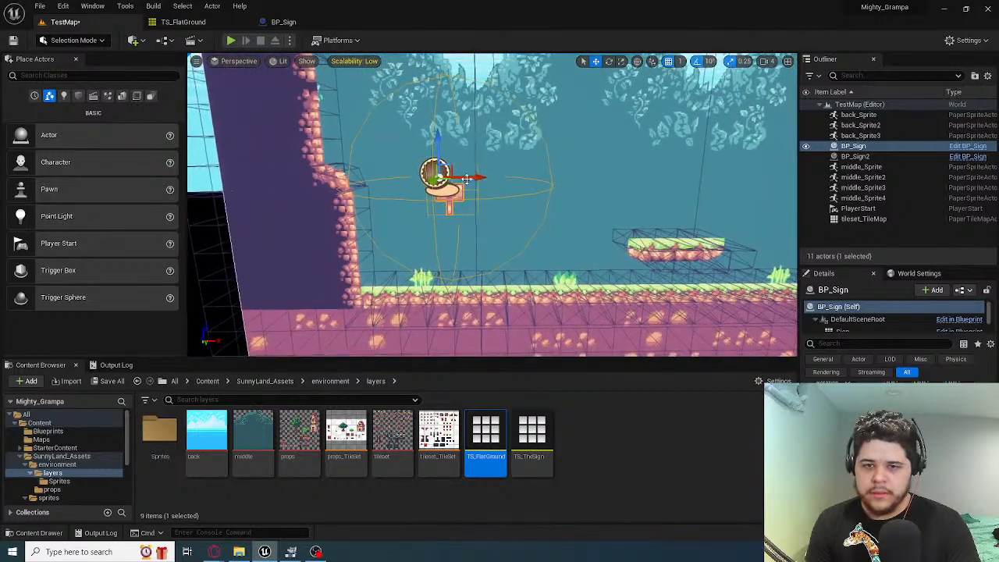
pyautogui.press('s')
pyautogui.moveTo(451, 131)
pyautogui.mouseDown(button='right')
pyautogui.moveTo(462, 142)
pyautogui.moveTo(445, 141)
pyautogui.mouseUp(button='right')
pyautogui.press('w')
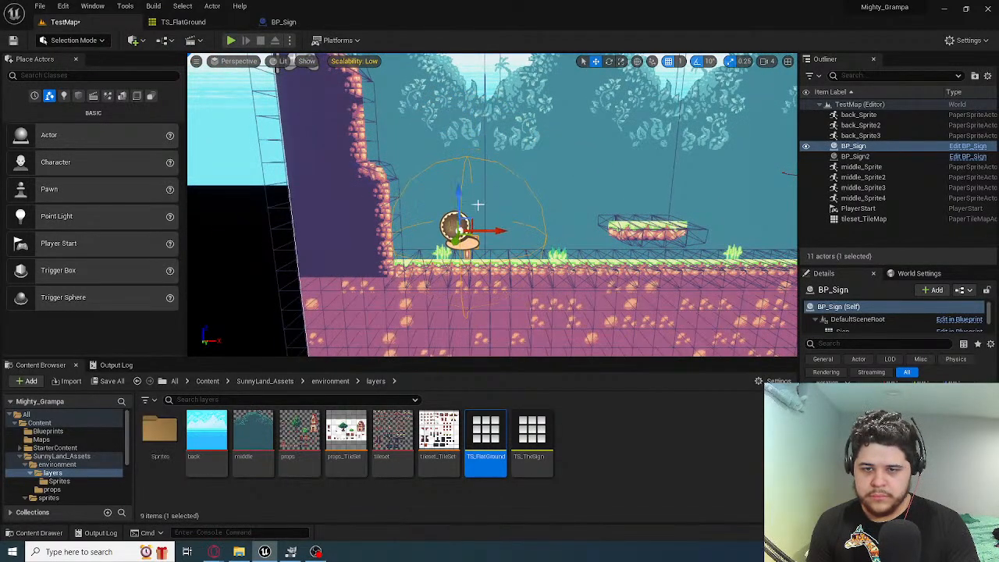
# Fine-tune BP_Sign's height so its post stands on the grass surface
pyautogui.press('w')
pyautogui.moveTo(478, 204)
pyautogui.mouseDown(button='right')
pyautogui.moveTo(484, 234)
pyautogui.moveTo(469, 226)
pyautogui.moveTo(484, 191)
pyautogui.moveTo(478, 219)
pyautogui.mouseUp(button='right')
pyautogui.press('s')
pyautogui.press('w')
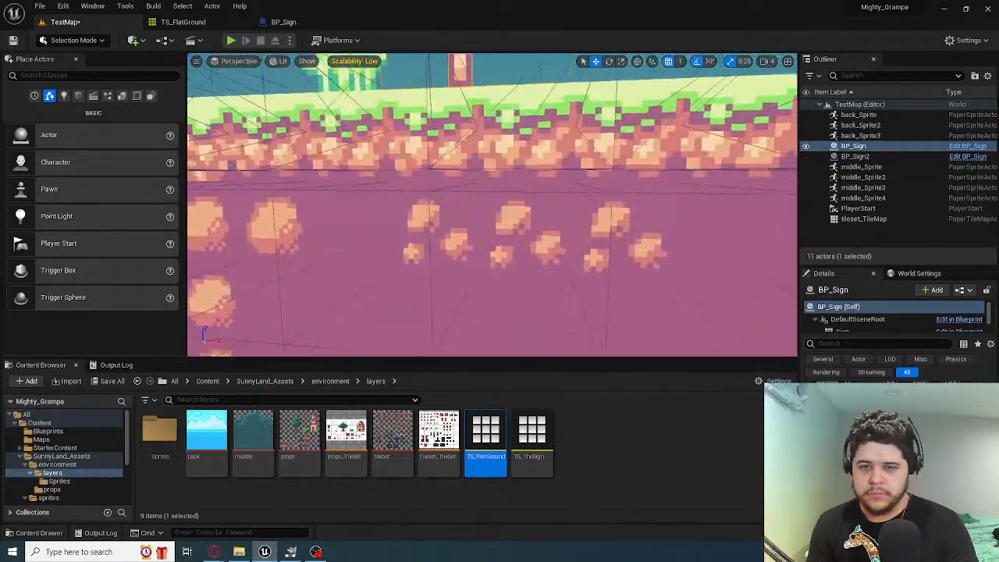
pyautogui.press('s')
pyautogui.moveTo(451, 185)
pyautogui.mouseDown(button='right')
pyautogui.moveTo(461, 176)
pyautogui.moveTo(451, 186)
pyautogui.mouseUp(button='right')
pyautogui.press('w')
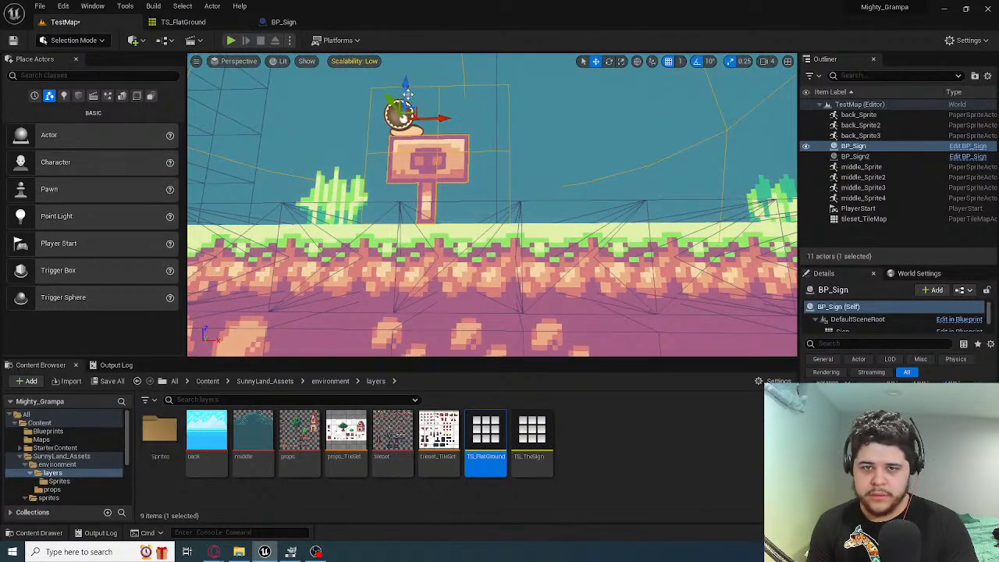
# Lower BP_Sign2 towards the ground and shift it slightly along the X axis, back towards the platform
pyautogui.press('d')
pyautogui.moveTo(523, 165)
pyautogui.mouseDown(button='right')
pyautogui.moveTo(538, 173)
pyautogui.moveTo(527, 183)
pyautogui.mouseUp(button='right')
pyautogui.press('s')
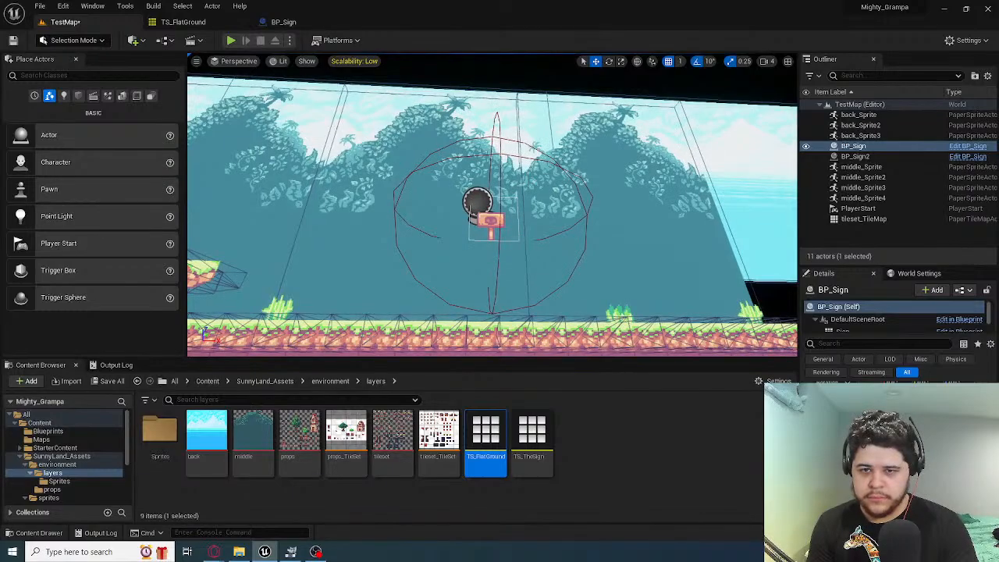
pyautogui.click(488, 195)
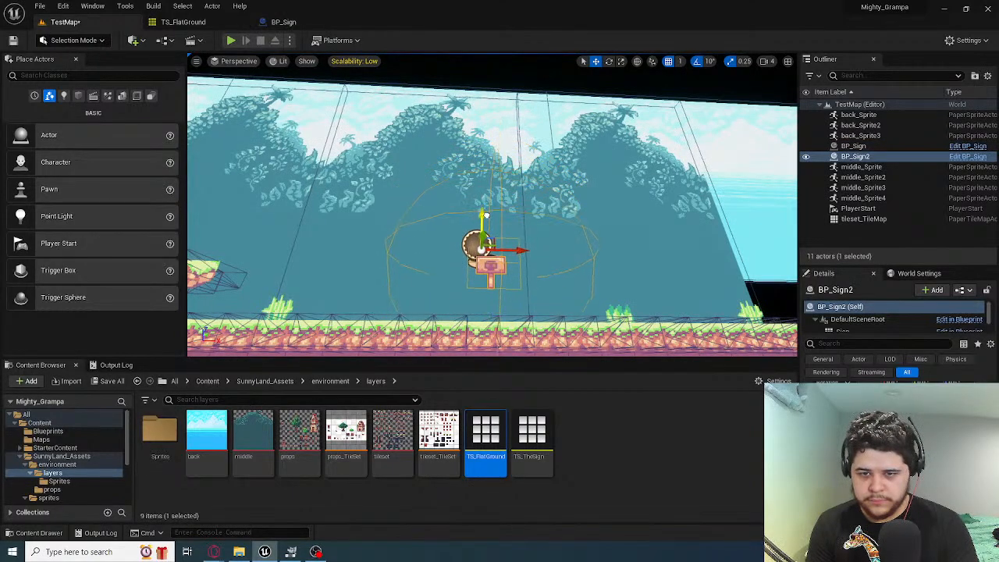
pyautogui.moveTo(521, 250); pyautogui.dragTo(497, 247, button='right')
pyautogui.press('w')
pyautogui.press('s')
pyautogui.press('s')
# Play the level and jump the fox near the first sign to test its movement hint
pyautogui.click(231, 41)
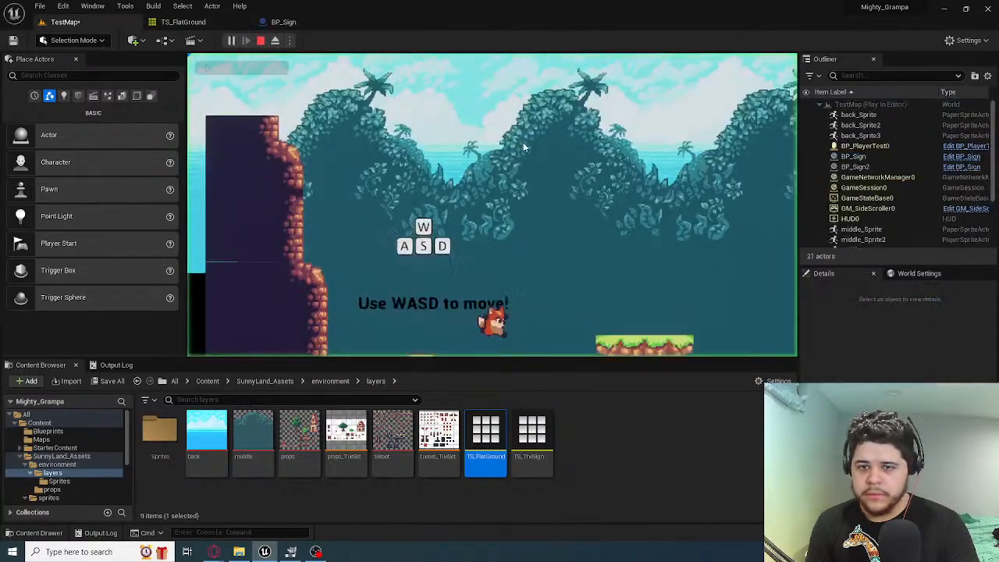
pyautogui.press('a')
pyautogui.press('space')
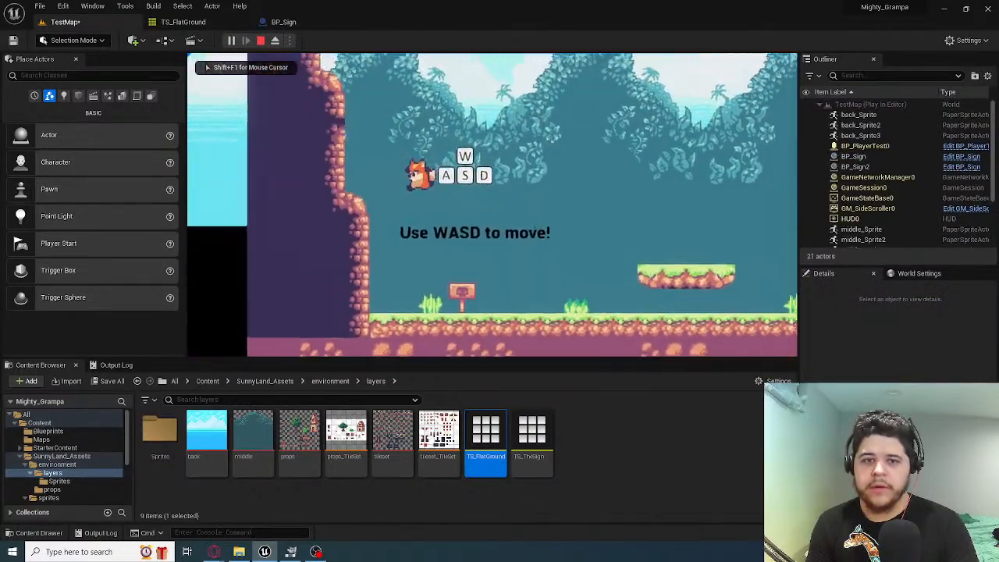
pyautogui.press('space')
# Test the fox's collision with the rocky cliff by jumping against and along its ledges
pyautogui.press('space')
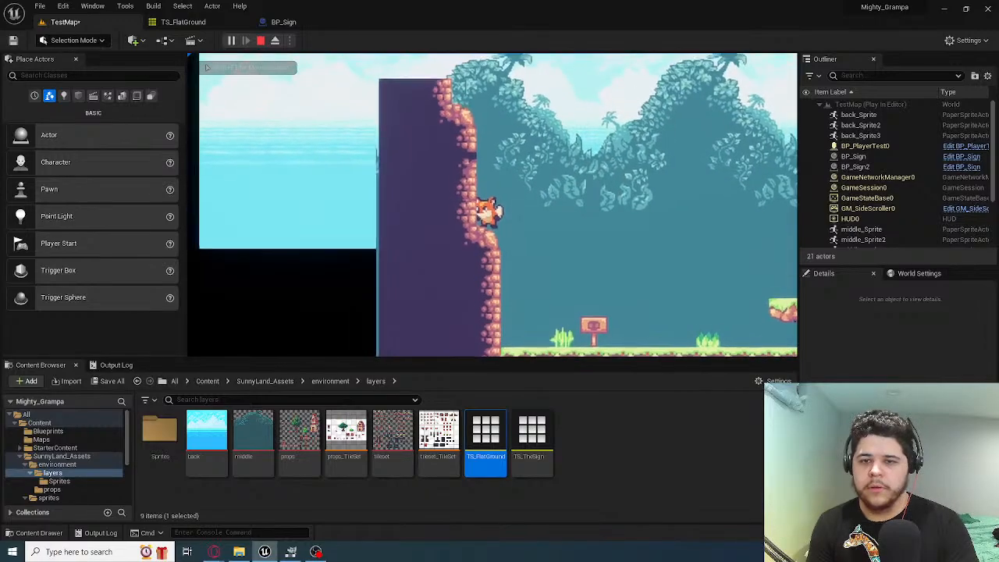
pyautogui.press('a')
pyautogui.press('d')
pyautogui.press('a')
pyautogui.press('space')
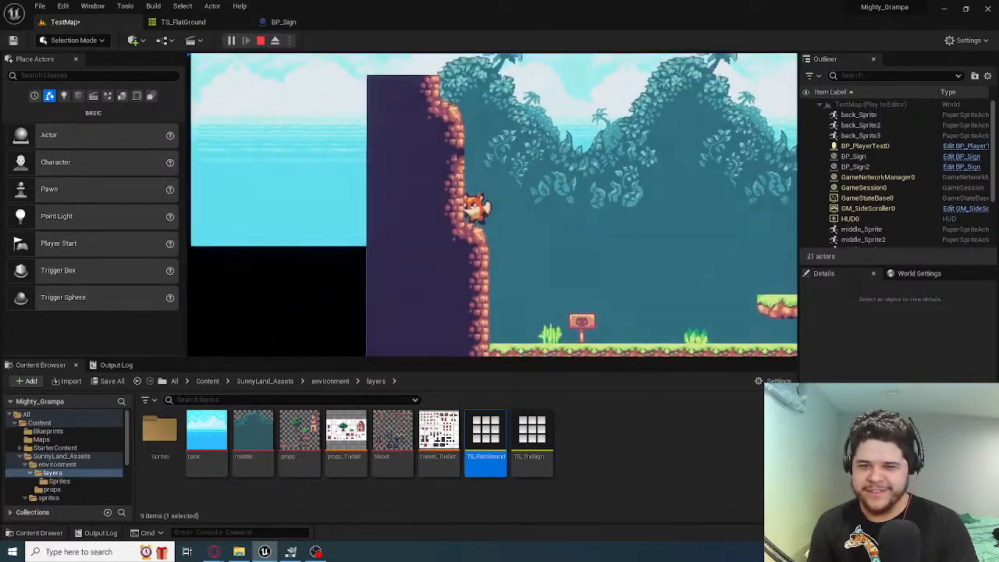
pyautogui.press('space')
pyautogui.press('d')
pyautogui.press('a')
pyautogui.press('space')
pyautogui.press('space')
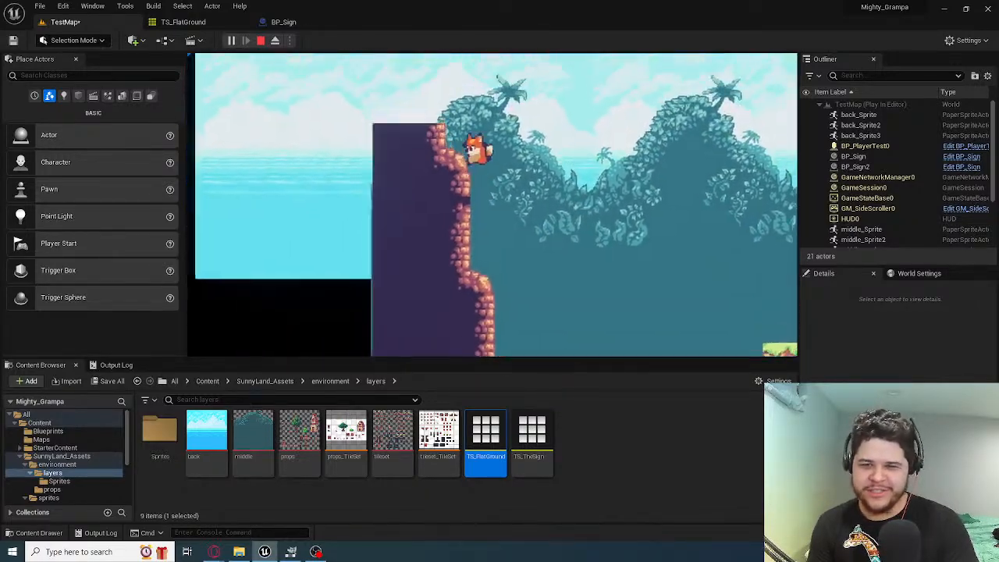
pyautogui.press('d')
pyautogui.press('a')
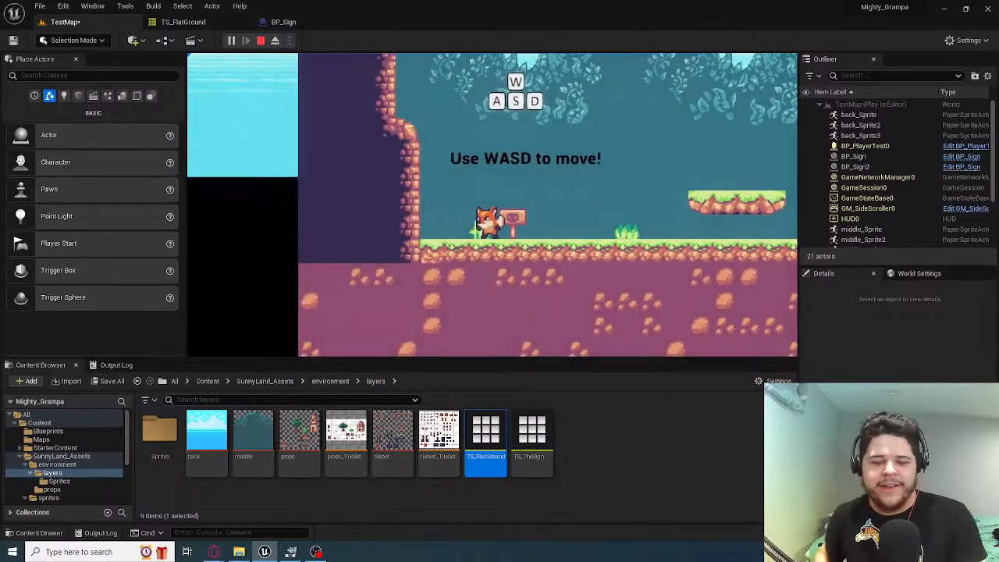
# Test jumping beside the first sign once more, and end the play session
pyautogui.press('space')
pyautogui.press('space')
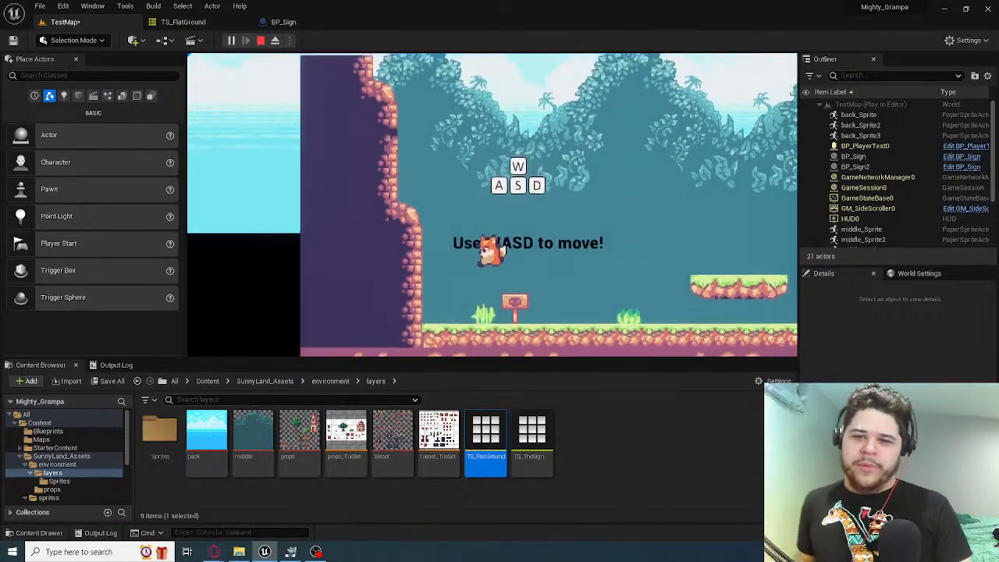
pyautogui.press('Escape')
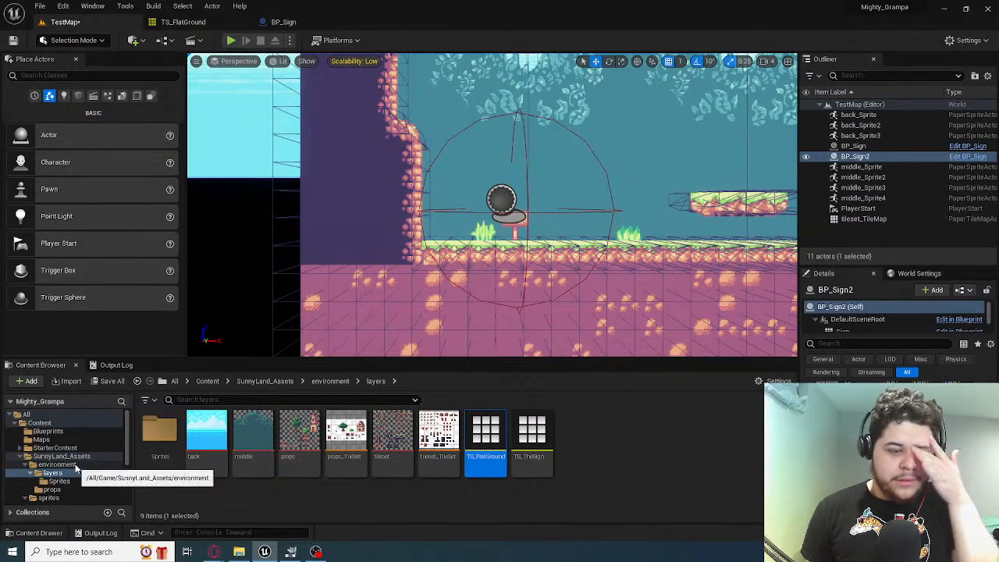
# Open the BP_PlayerTest blueprint from the Blueprints folder
pyautogui.scroll(-5, 78, 465)
pyautogui.scroll(5, 78, 455)
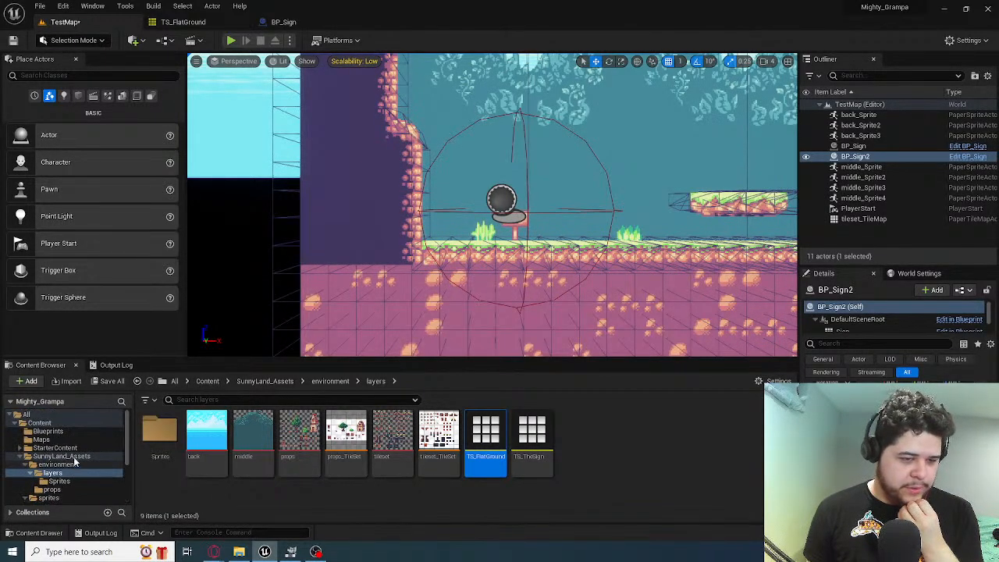
pyautogui.click(49, 431)
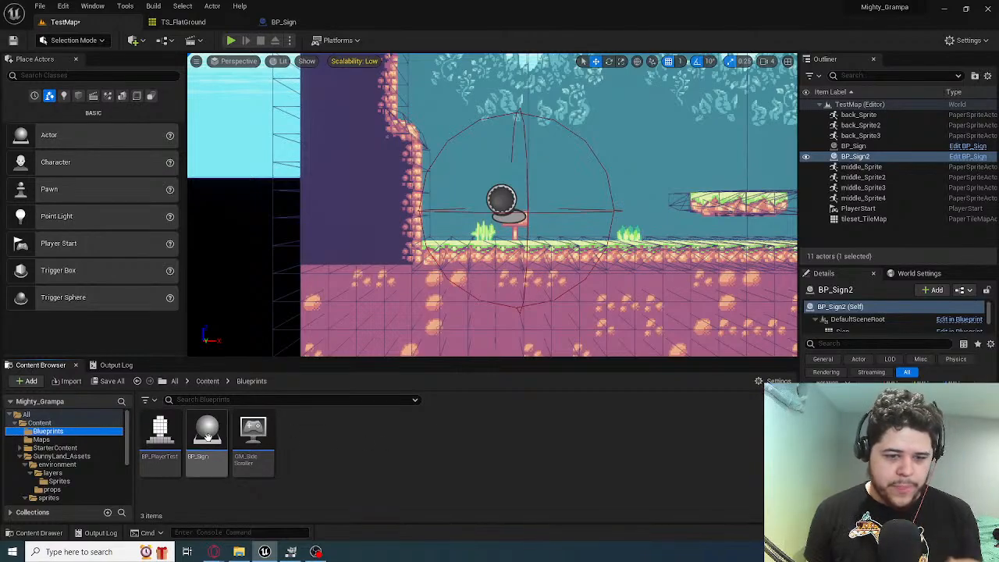
pyautogui.click(164, 435)
pyautogui.doubleClick(167, 437)
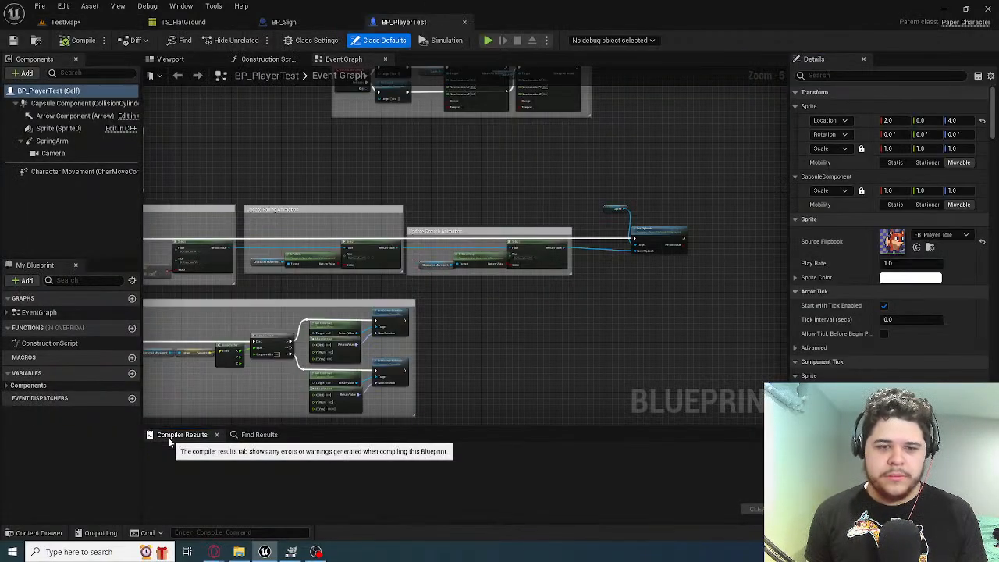
# Examine the event graph of BP_PlayerTest from the animation groups up to Jump, and select the Jump node
pyautogui.moveTo(230, 295); pyautogui.dragTo(464, 259, button='right')
pyautogui.scroll(2, 259, 279)
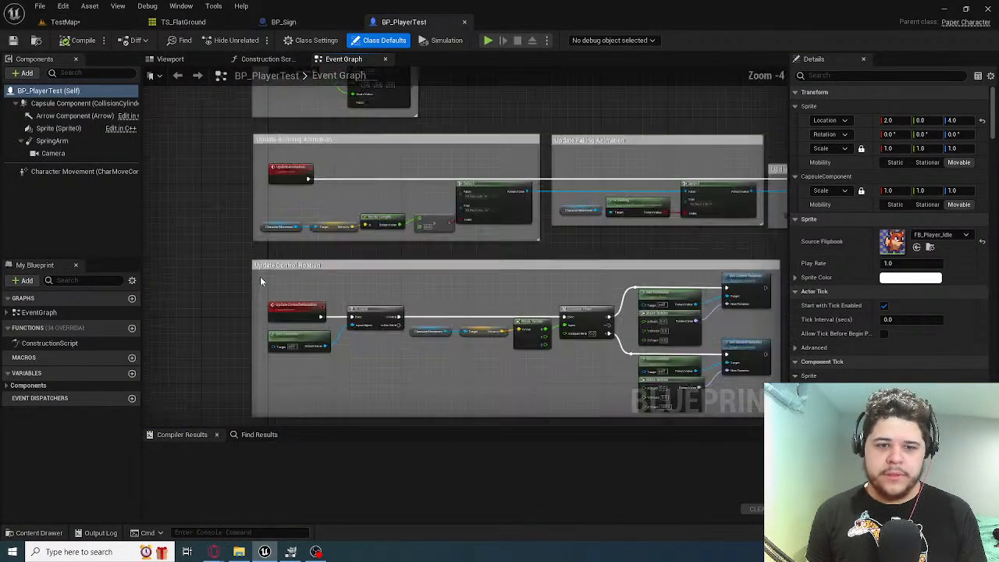
pyautogui.scroll(2, 428, 312)
pyautogui.moveTo(428, 313); pyautogui.dragTo(339, 265, button='right')
pyautogui.scroll(-3, 342, 180)
pyautogui.scroll(3, 339, 265)
pyautogui.moveTo(348, 225); pyautogui.dragTo(373, 277, button='right')
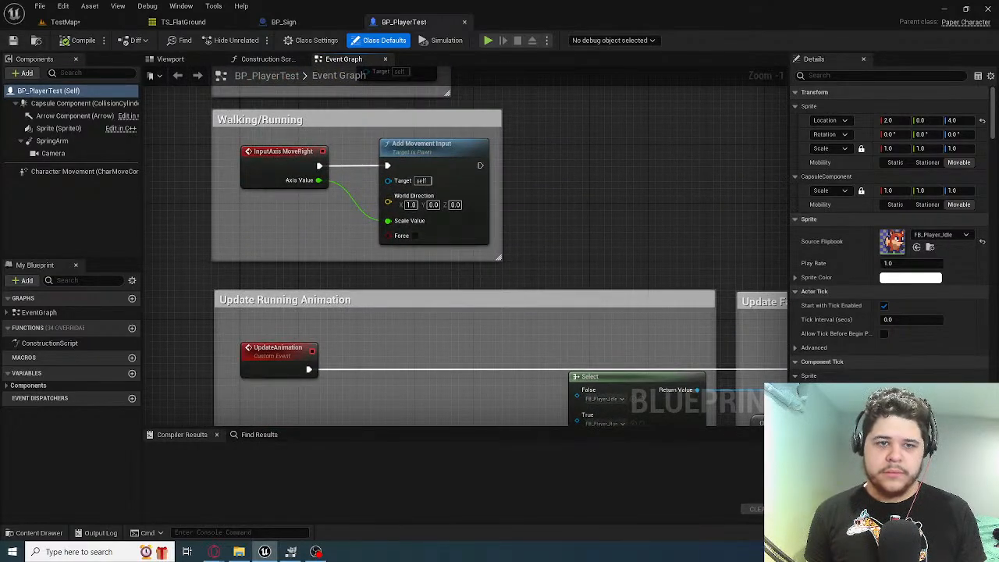
pyautogui.moveTo(316, 211); pyautogui.dragTo(321, 357, button='right')
pyautogui.moveTo(388, 229); pyautogui.dragTo(345, 144, button='right')
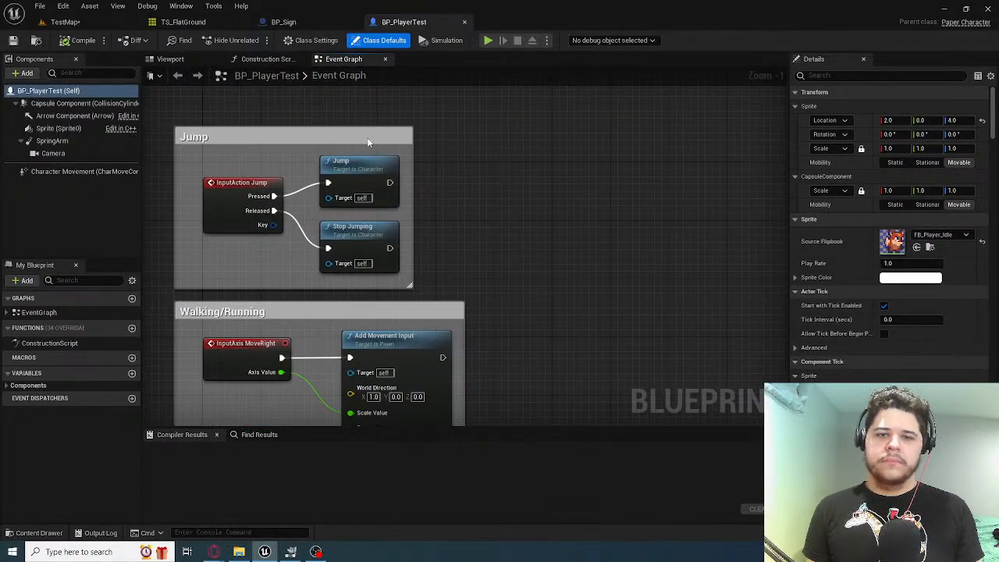
pyautogui.click(368, 140)
pyautogui.click(359, 171)
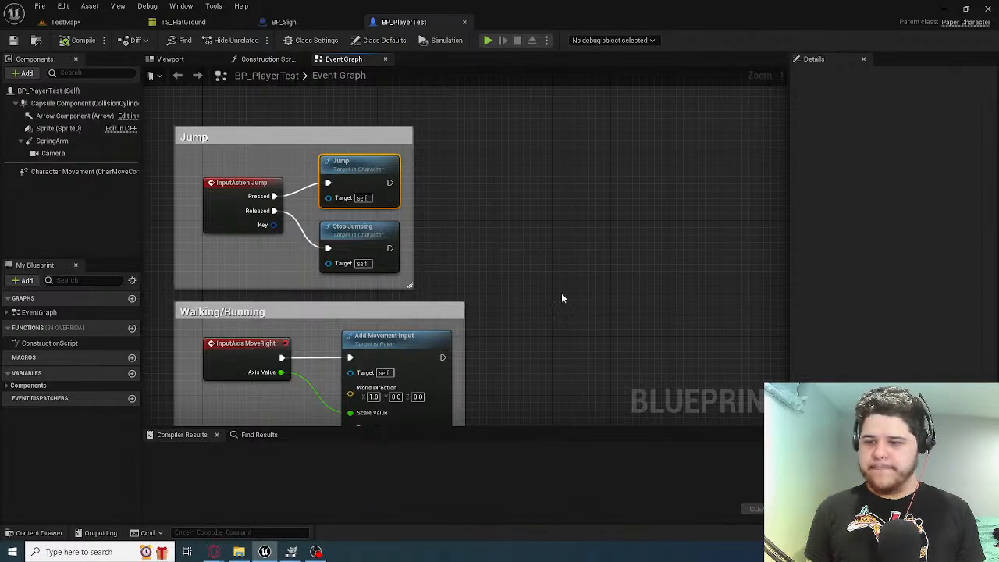
# Review the movement, animation and crouch groups in the event graph, and expand the blueprint's component variables
pyautogui.moveTo(563, 299); pyautogui.dragTo(439, 86, button='right')
pyautogui.scroll(-4, 447, 113)
pyautogui.moveTo(368, 247)
pyautogui.mouseDown(button='right')
pyautogui.moveTo(387, 264)
pyautogui.moveTo(380, 250)
pyautogui.mouseUp(button='right')
pyautogui.scroll(3, 347, 186)
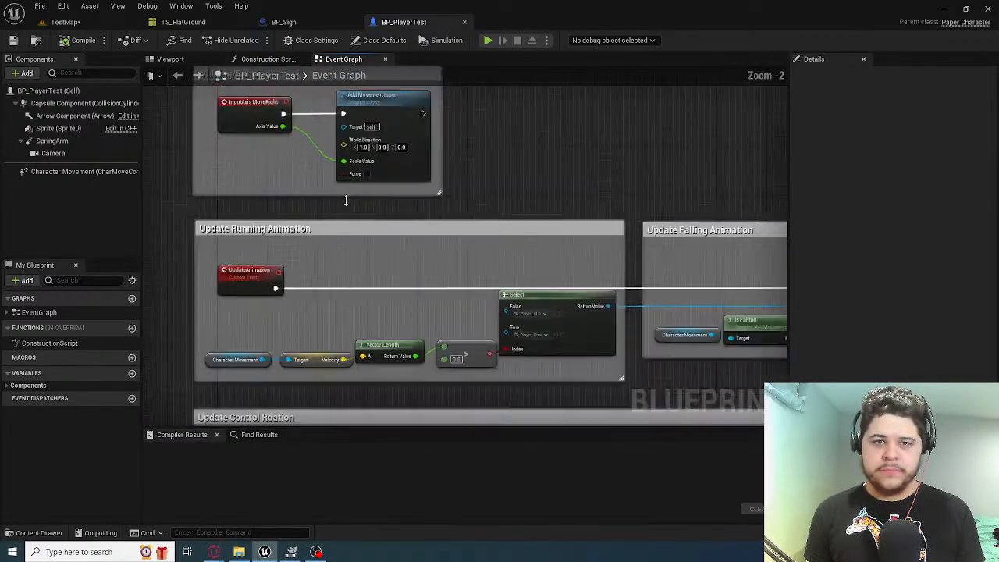
pyautogui.scroll(-2, 335, 357)
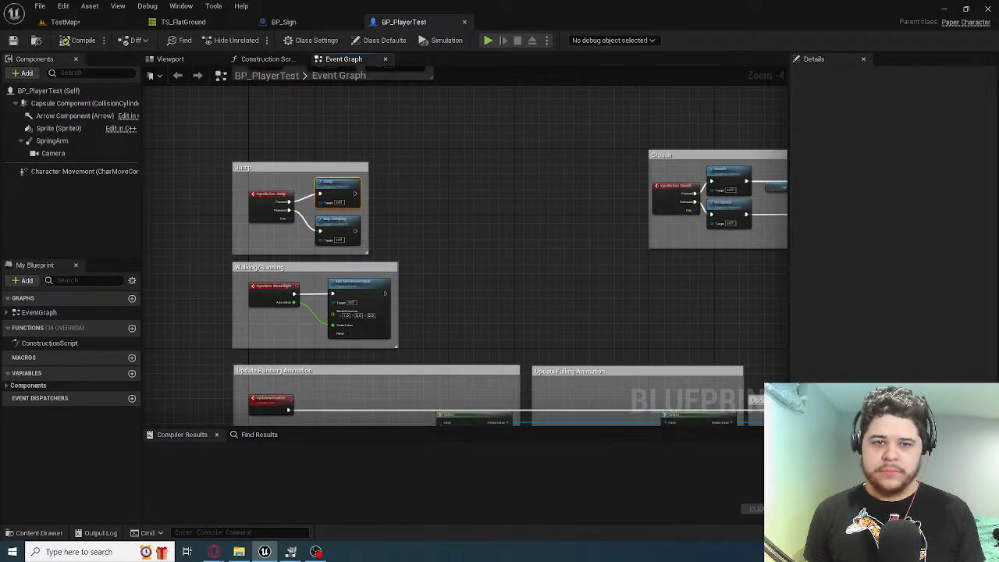
pyautogui.moveTo(449, 262); pyautogui.dragTo(364, 264, button='right')
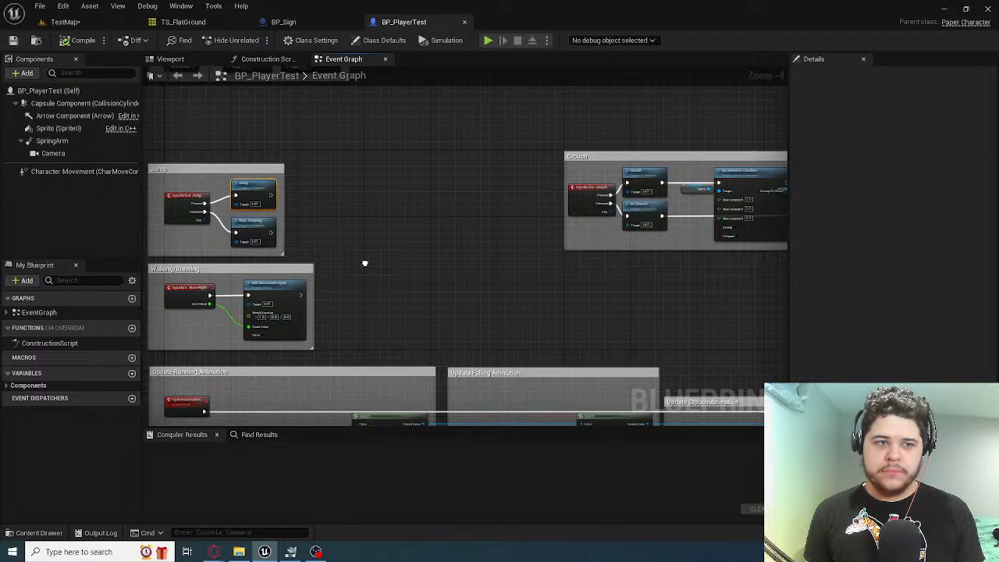
pyautogui.click(7, 386)
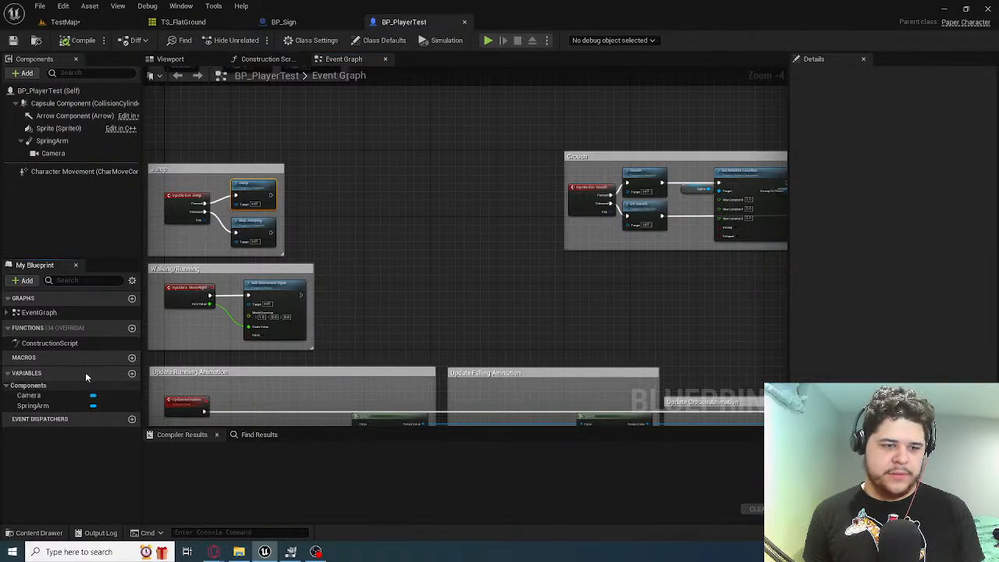
# Examine the Crouch, Update Animations and Walking/Running groups in the BP_PlayerTest event graph
pyautogui.moveTo(459, 254); pyautogui.dragTo(292, 251, button='right')
pyautogui.scroll(2, 292, 251)
pyautogui.moveTo(459, 185); pyautogui.dragTo(282, 234, button='right')
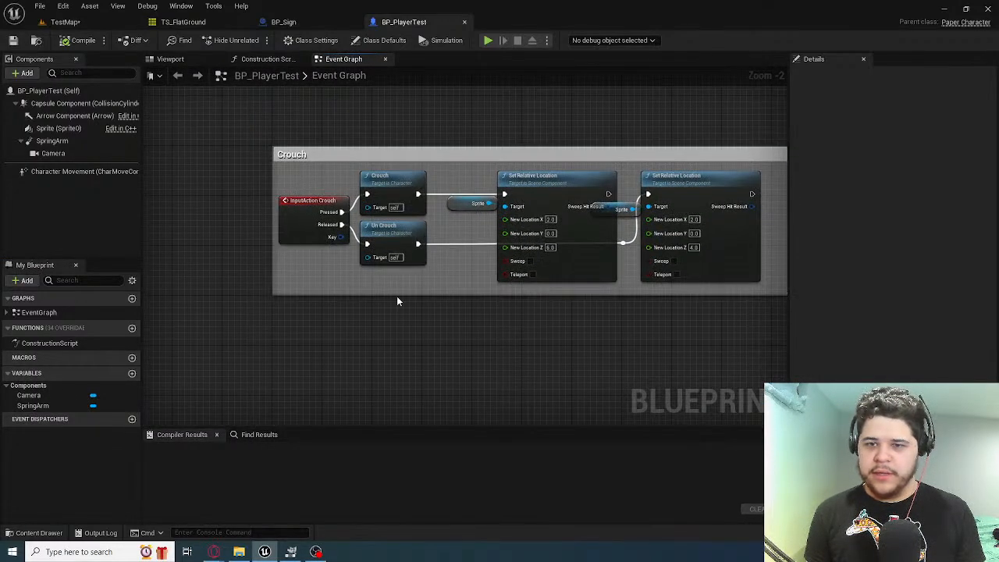
pyautogui.scroll(-5, 387, 332)
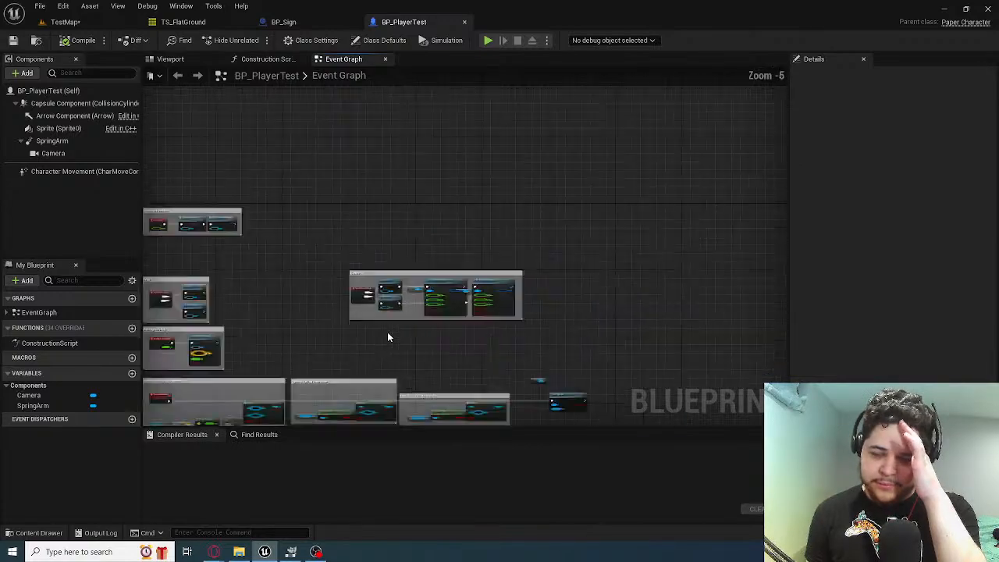
pyautogui.scroll(1, 233, 256)
pyautogui.scroll(6, 242, 265)
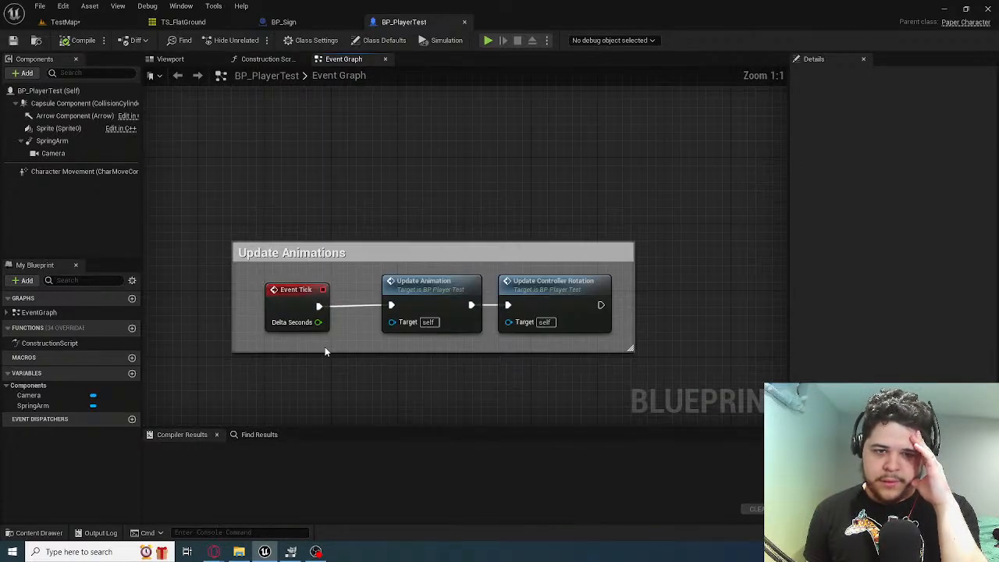
pyautogui.scroll(-6, 324, 346)
pyautogui.scroll(3, 508, 170)
pyautogui.scroll(2, 475, 188)
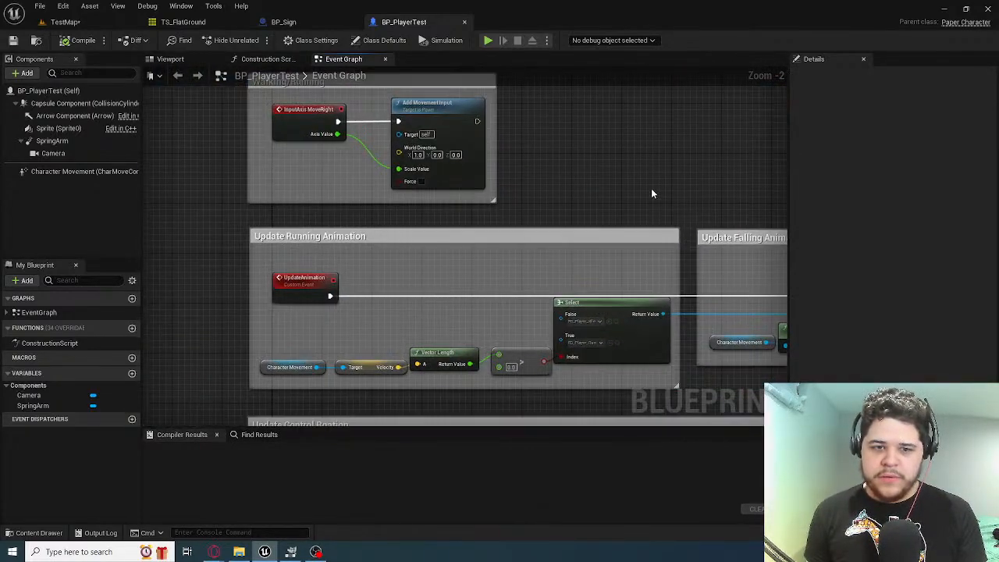
# Examine the controller rotation logic from the velocity comparison to Set Control Rotation, and look over the Update Animations group
pyautogui.moveTo(652, 190); pyautogui.dragTo(305, 139, button='right')
pyautogui.scroll(-3, 305, 139)
pyautogui.moveTo(234, 271); pyautogui.dragTo(154, 134, button='right')
pyautogui.scroll(3, 426, 190)
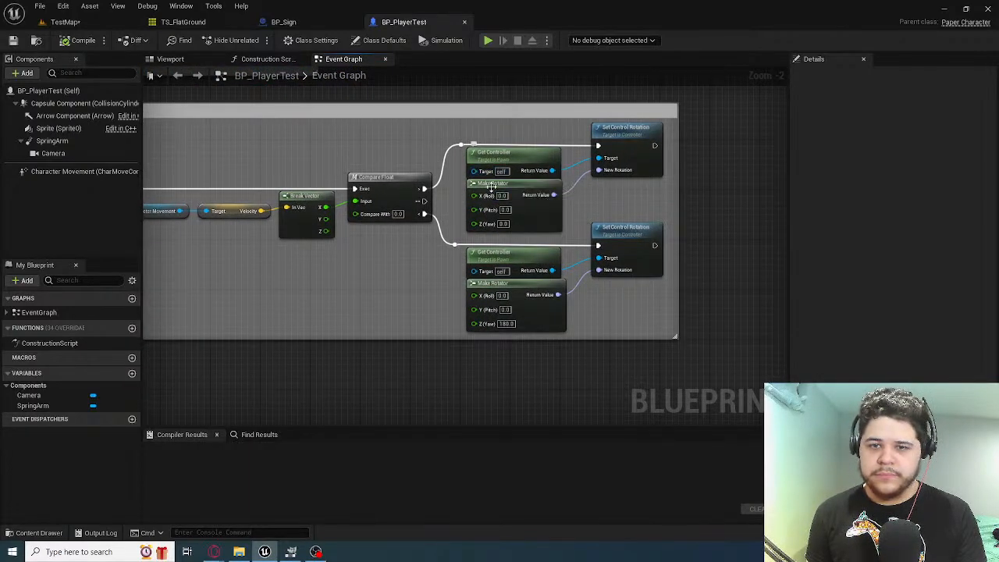
pyautogui.moveTo(298, 157); pyautogui.dragTo(598, 400, button='right')
pyautogui.moveTo(387, 187)
pyautogui.mouseDown(button='right')
pyautogui.moveTo(453, 330)
pyautogui.moveTo(411, 278)
pyautogui.moveTo(442, 252)
pyautogui.moveTo(354, 377)
pyautogui.mouseUp(button='right')
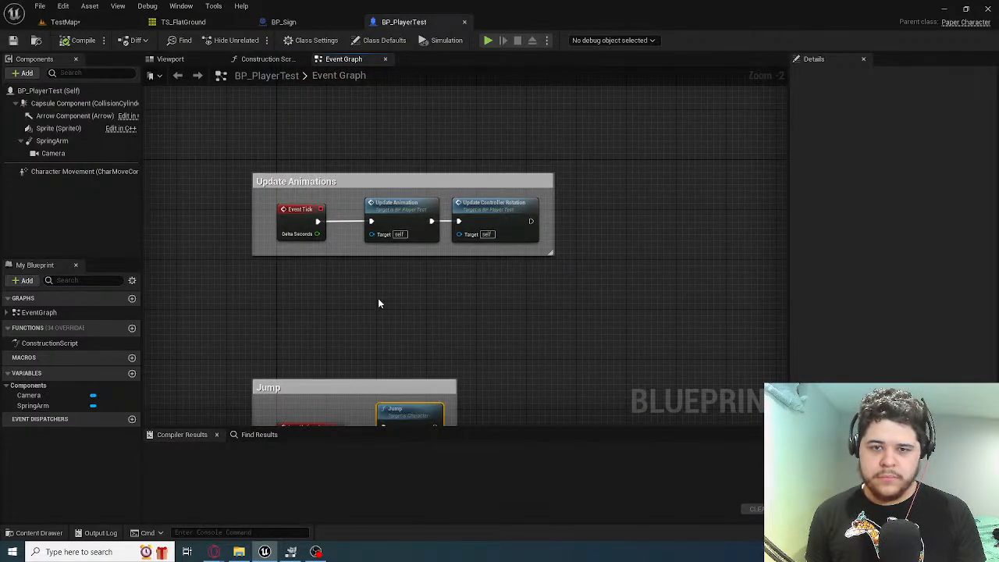
# Review the Jump and Crouch groups and the Update Crouch Animation logic through to its Set Flipbook node
pyautogui.moveTo(326, 289); pyautogui.dragTo(250, 76, button='right')
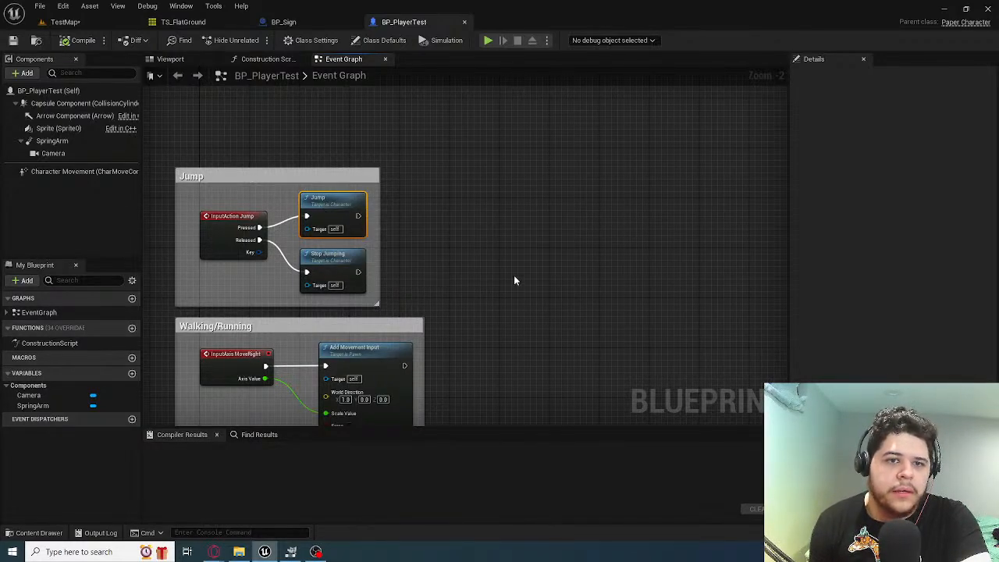
pyautogui.moveTo(551, 291); pyautogui.dragTo(152, 119, button='right')
pyautogui.moveTo(526, 203); pyautogui.dragTo(354, 351, button='right')
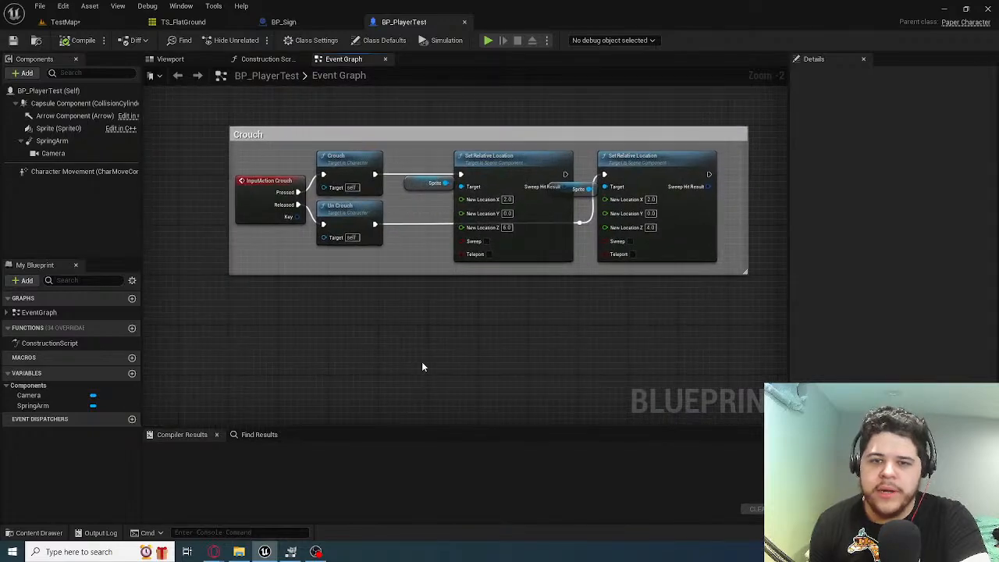
pyautogui.scroll(-4, 494, 382)
pyautogui.moveTo(493, 382); pyautogui.dragTo(397, 203, button='right')
pyautogui.scroll(5, 523, 241)
pyautogui.moveTo(502, 254); pyautogui.dragTo(666, 250, button='right')
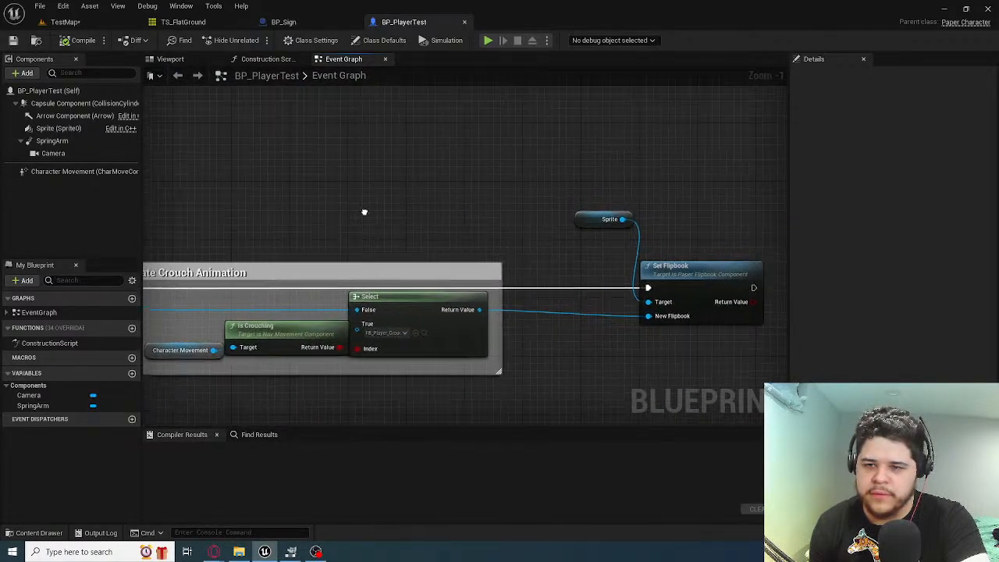
pyautogui.scroll(-5, 694, 268)
pyautogui.scroll(3, 772, 336)
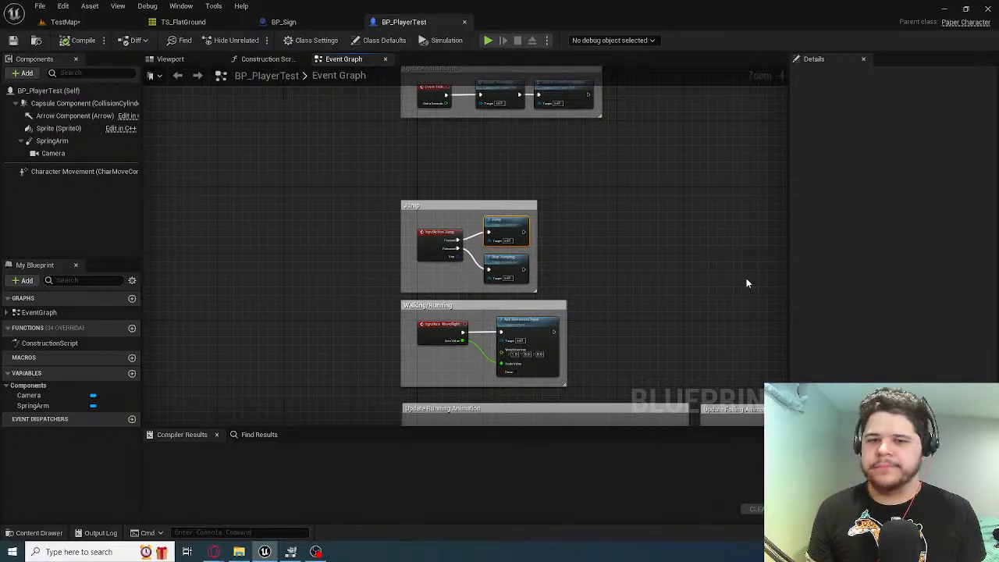
# Open the GM_SideScroller game mode from the Blueprints folder in TestMap and review its class, game mode and event defaults
pyautogui.click(283, 21)
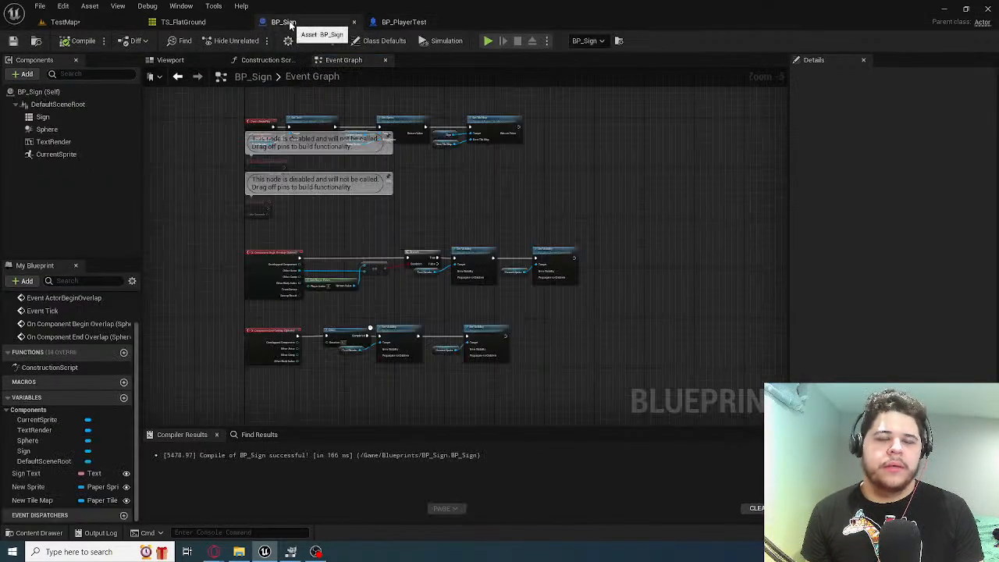
pyautogui.scroll(1, 426, 199)
pyautogui.click(66, 22)
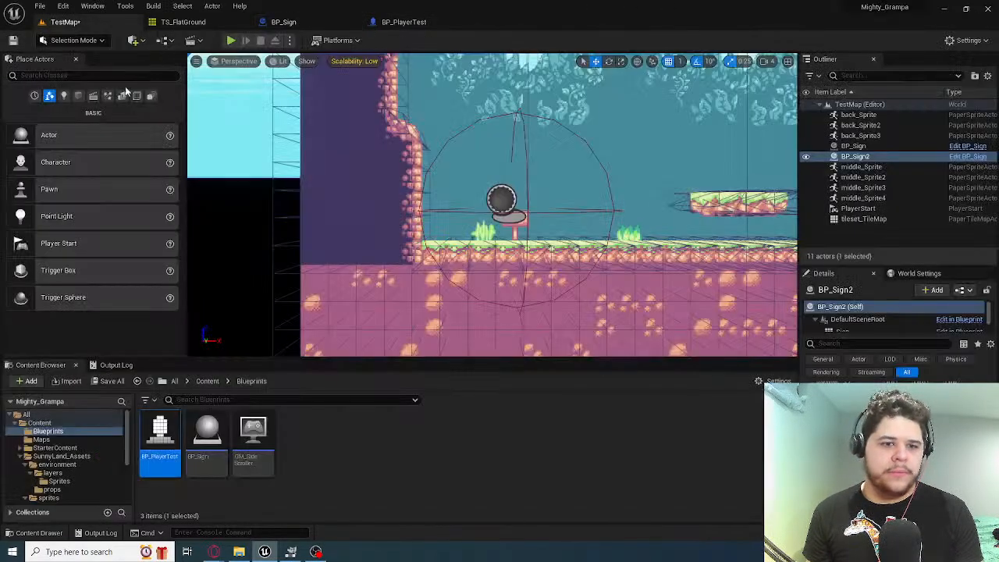
pyautogui.doubleClick(252, 445)
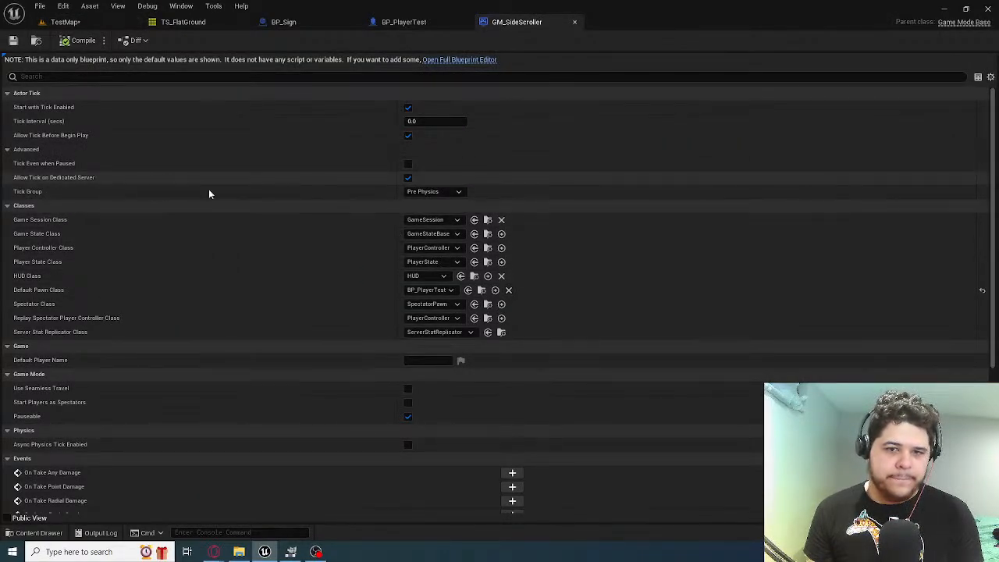
pyautogui.scroll(-3, 200, 207)
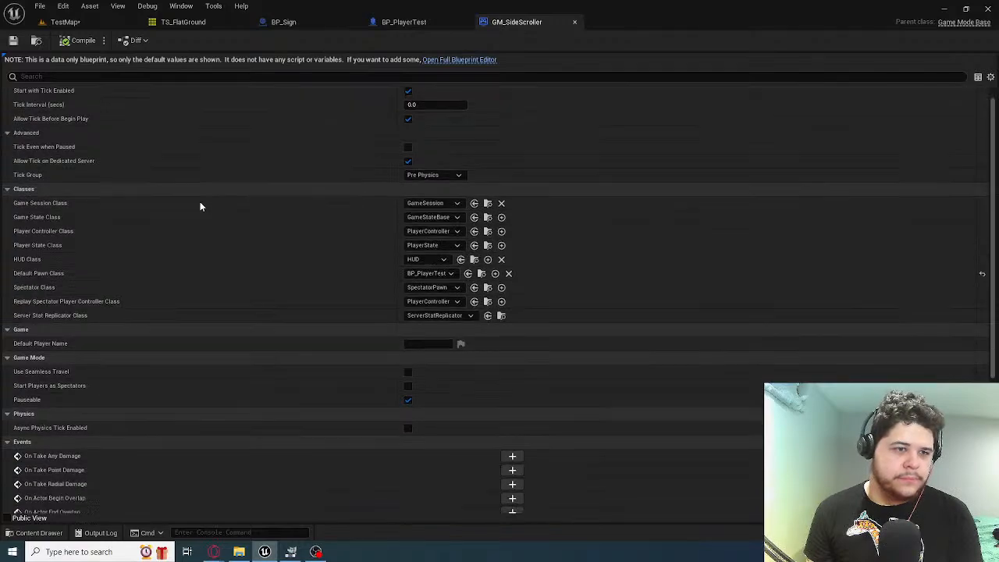
pyautogui.scroll(-4, 200, 205)
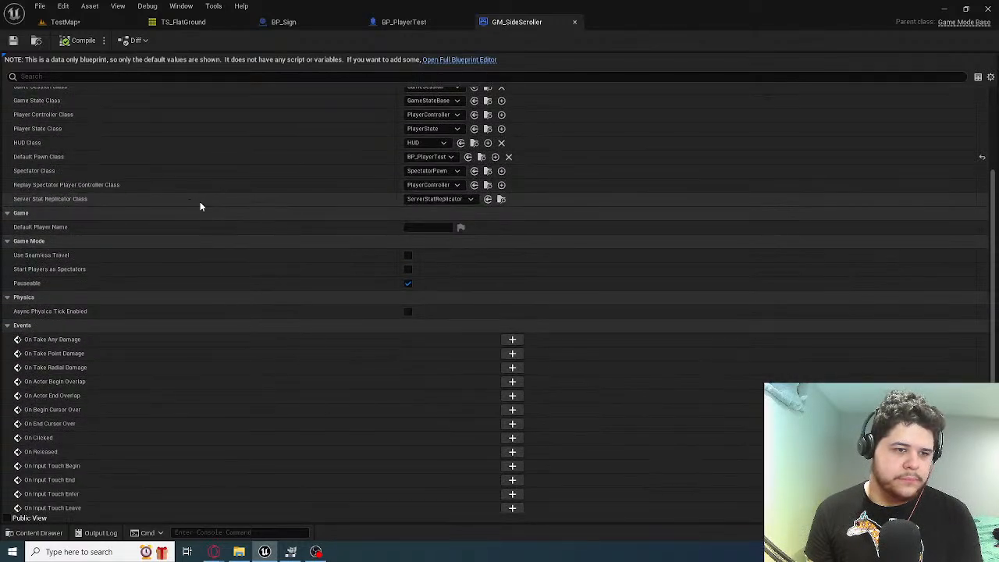
pyautogui.scroll(5, 200, 202)
pyautogui.scroll(2, 199, 202)
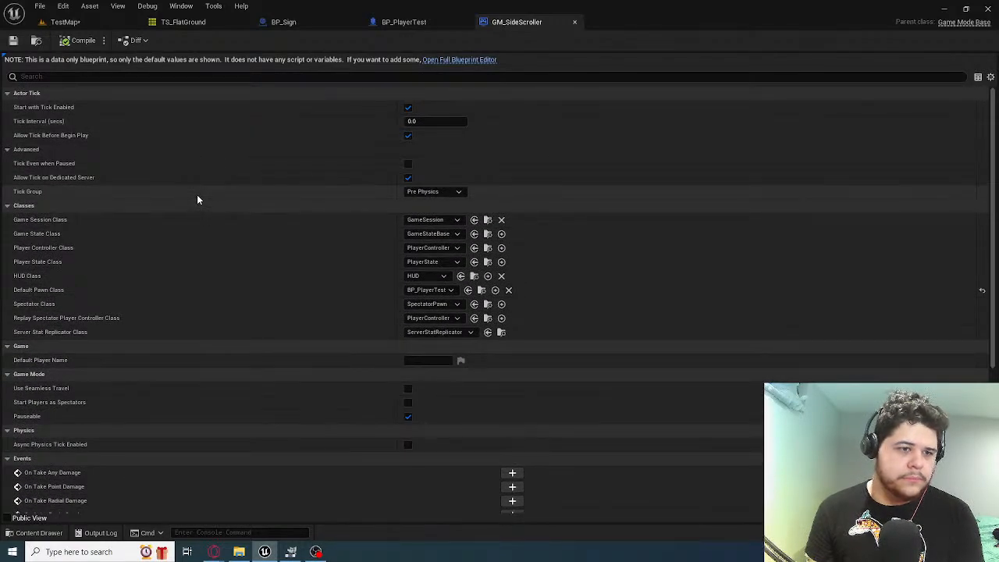
pyautogui.scroll(-8, 197, 200)
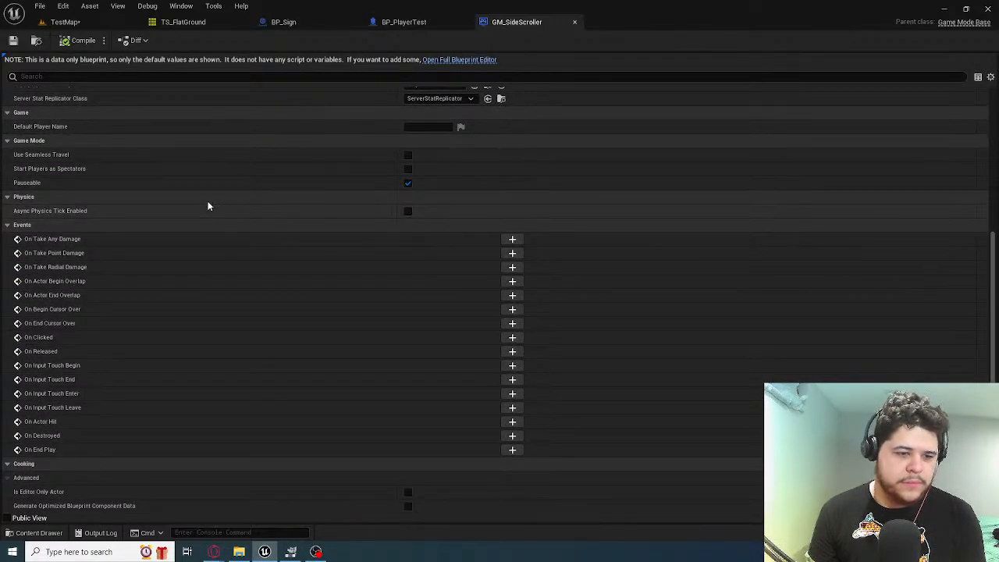
# Return to the BP_PlayerTest event graph by way of BP_Sign, and examine the nodes in the Jump group
pyautogui.click(394, 22)
pyautogui.click(295, 22)
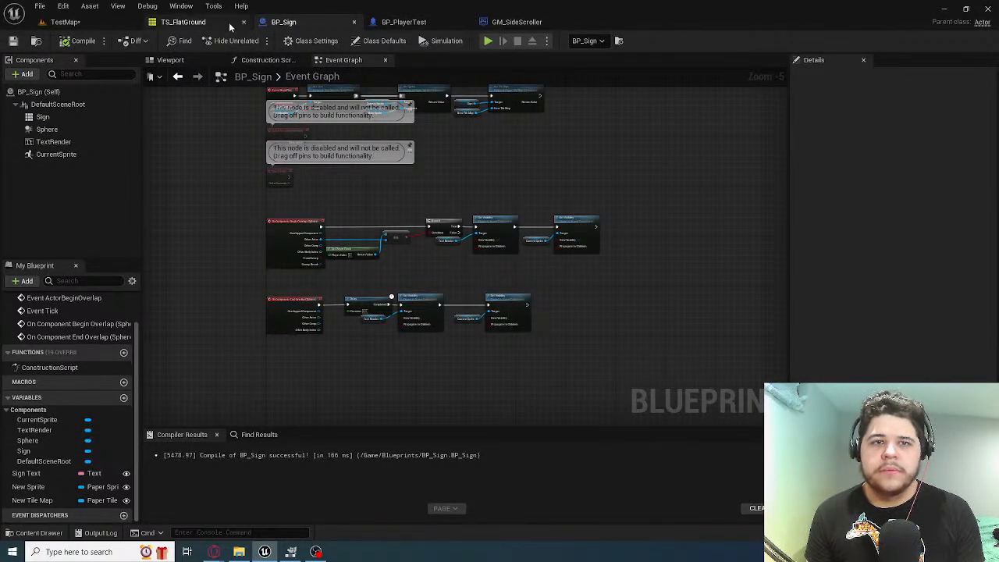
pyautogui.click(403, 22)
pyautogui.scroll(5, 421, 192)
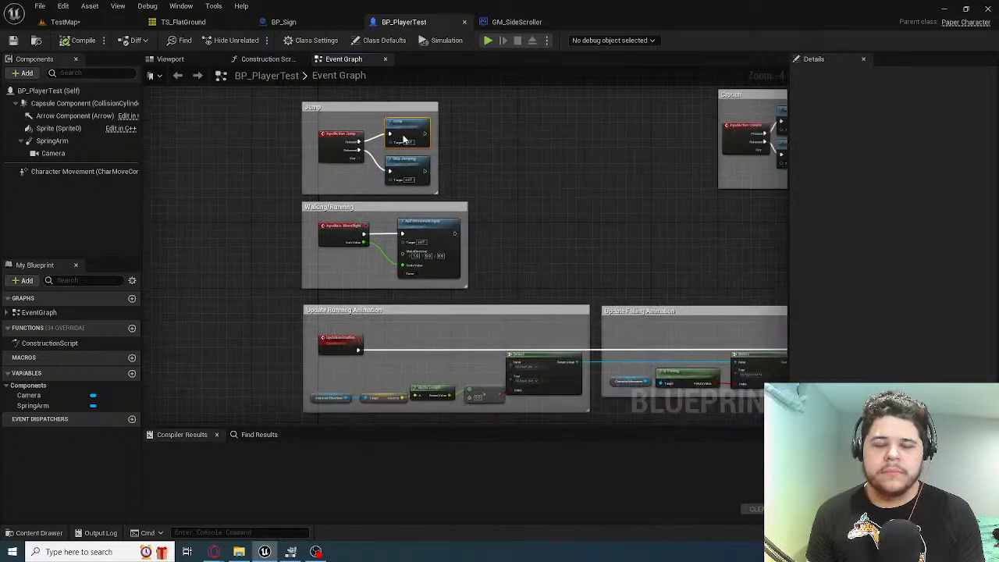
pyautogui.scroll(-1, 430, 129)
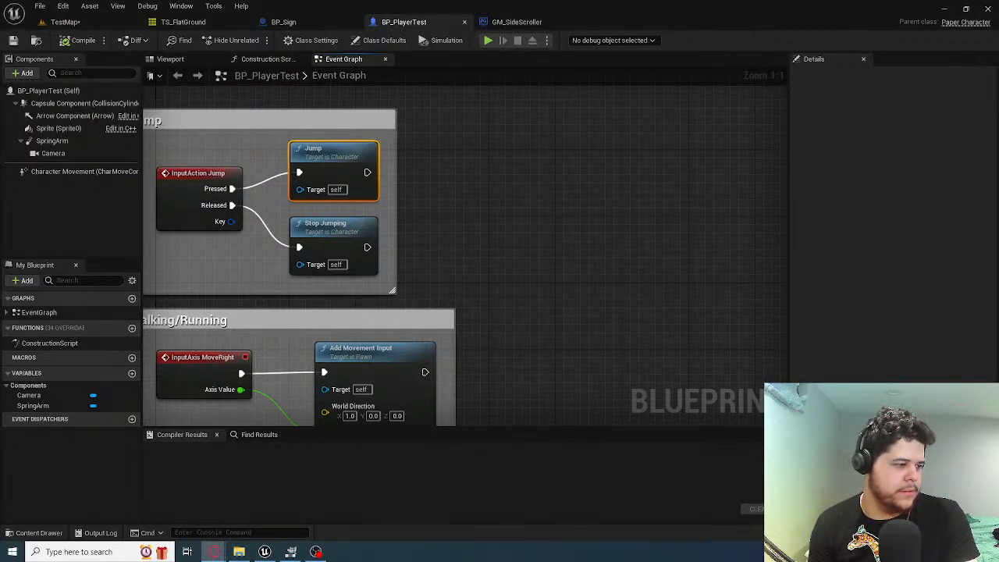
pyautogui.click(523, 228)
pyautogui.moveTo(480, 221); pyautogui.dragTo(654, 231, button='right')
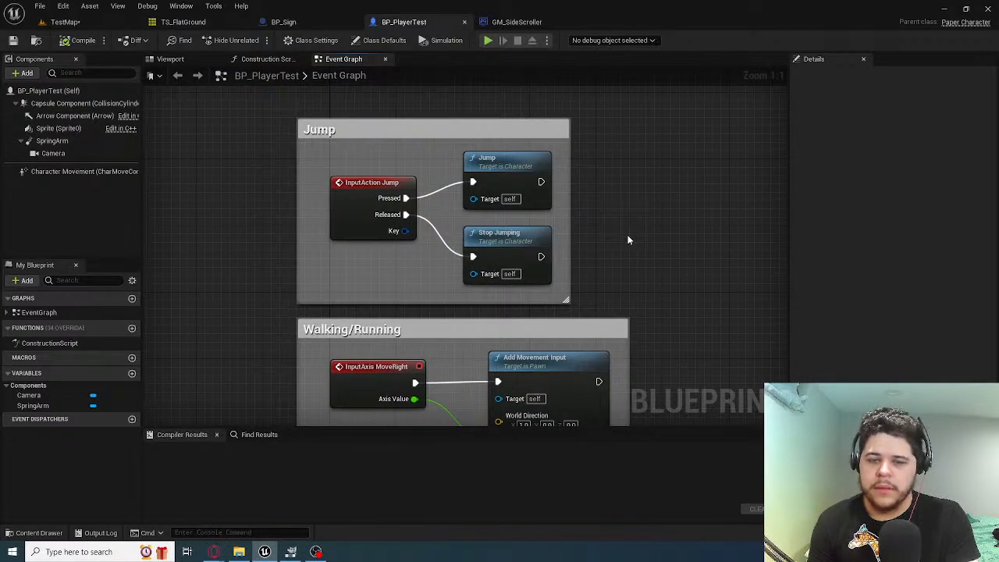
pyautogui.moveTo(637, 270); pyautogui.dragTo(536, 326, button='right')
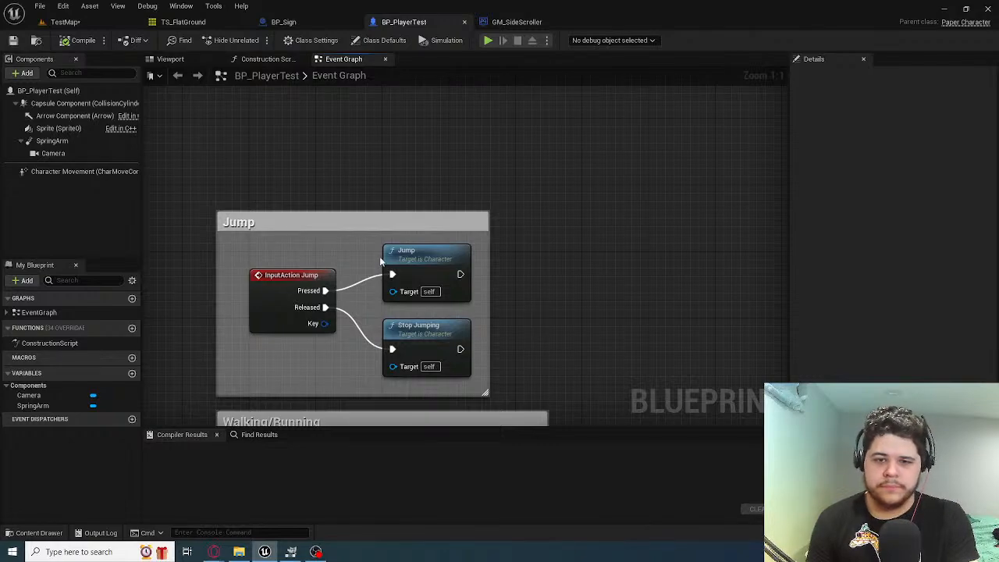
# Read the Jump node's description and check which node actions it offers, leaving it unchanged
pyautogui.scroll(-8, 435, 255)
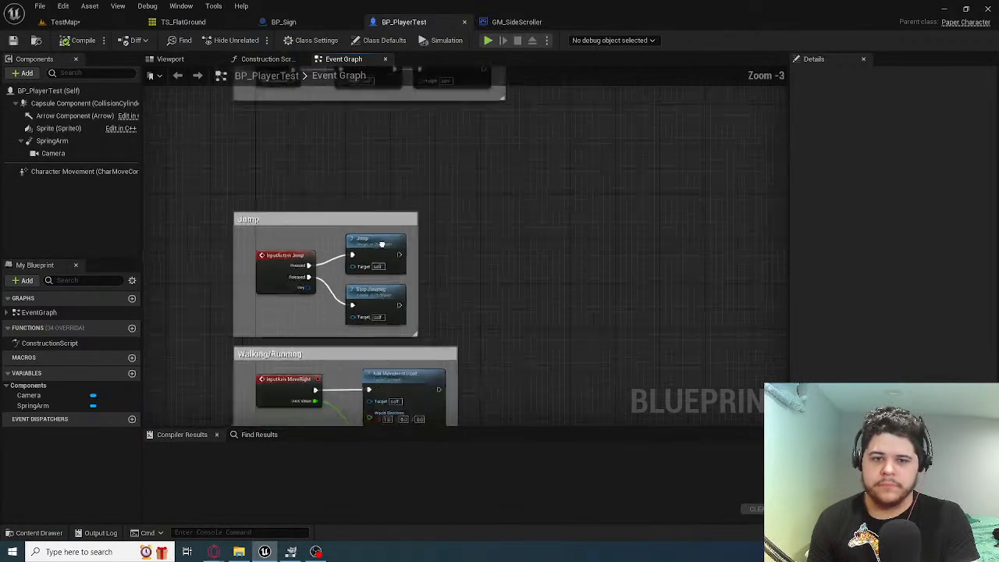
pyautogui.scroll(6, 394, 259)
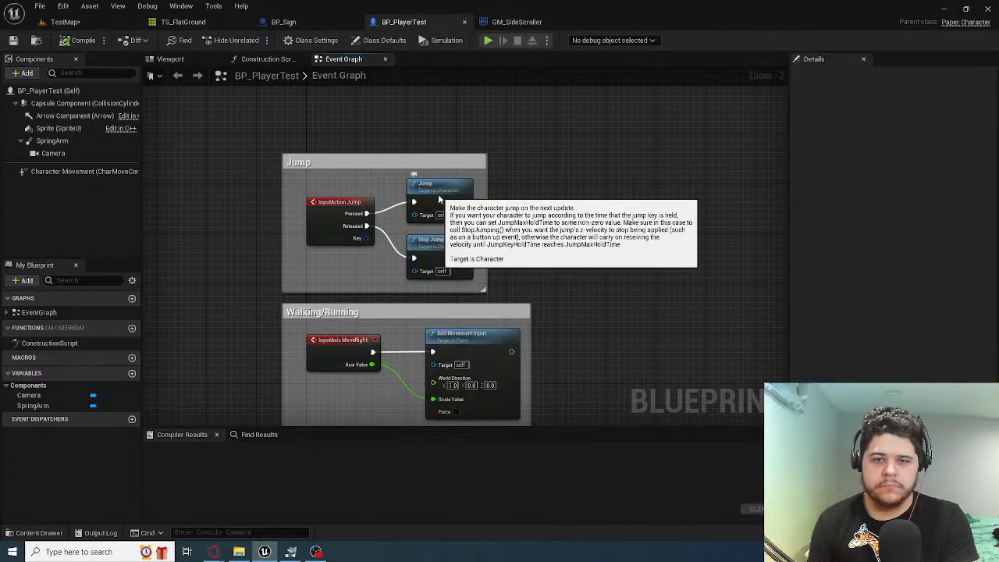
pyautogui.click(438, 194)
pyautogui.moveTo(439, 194); pyautogui.dragTo(402, 256, button='right')
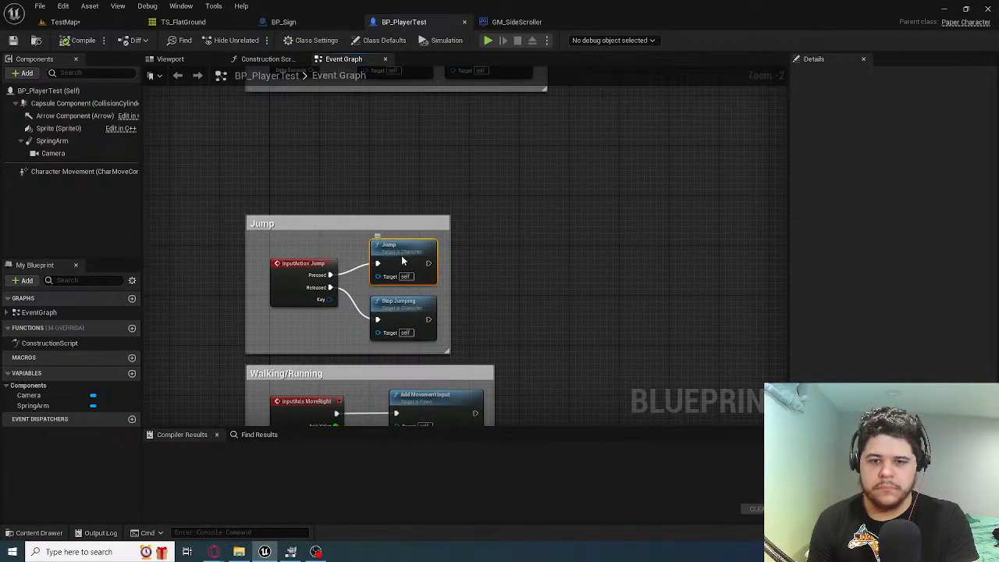
pyautogui.rightClick(402, 256)
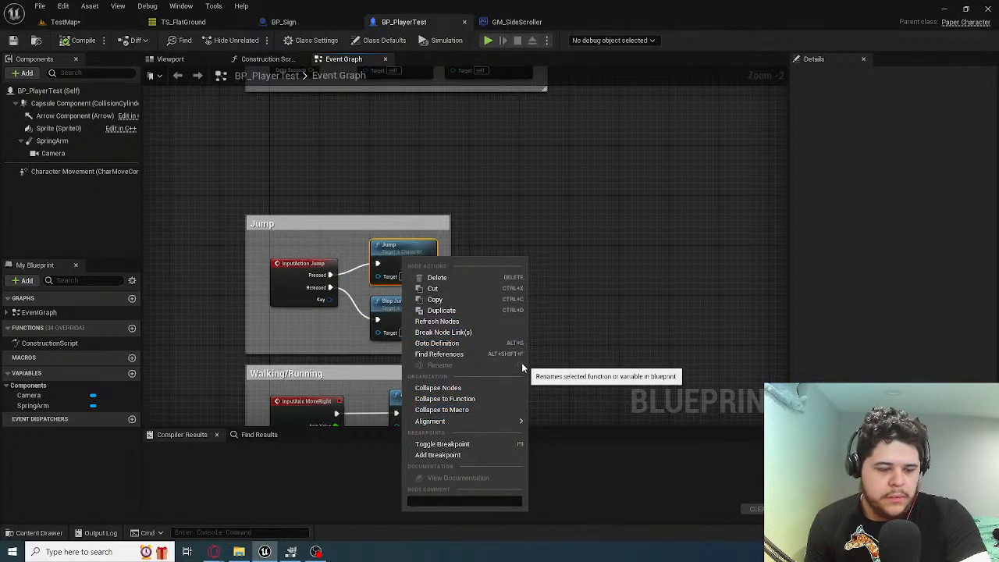
pyautogui.click(602, 316)
pyautogui.moveTo(602, 317); pyautogui.dragTo(426, 171, button='right')
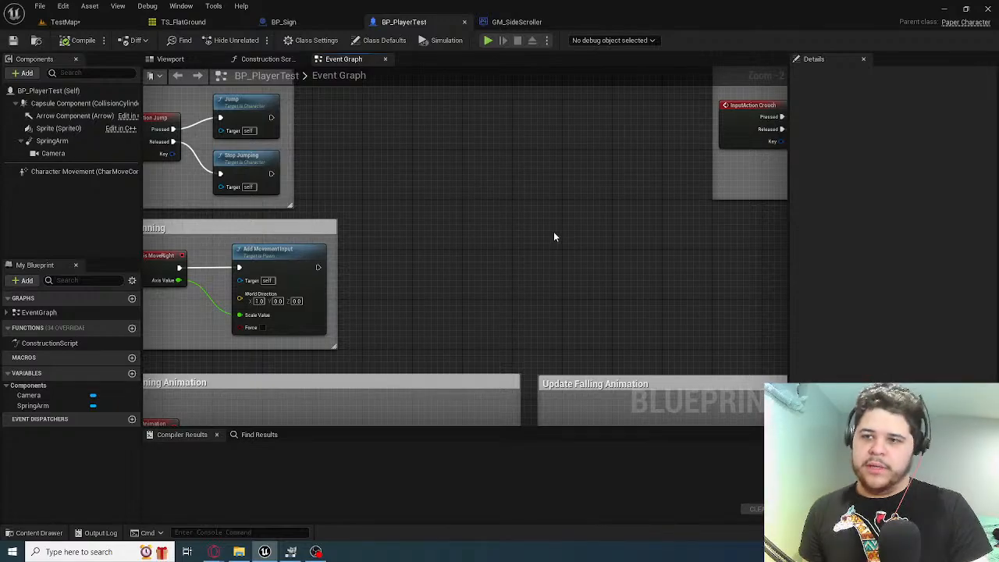
pyautogui.moveTo(664, 279); pyautogui.dragTo(434, 281, button='right')
# Switch to GIMP, close its Quit dialog for the WASD image, and return to Unreal Editor
pyautogui.click(290, 552)
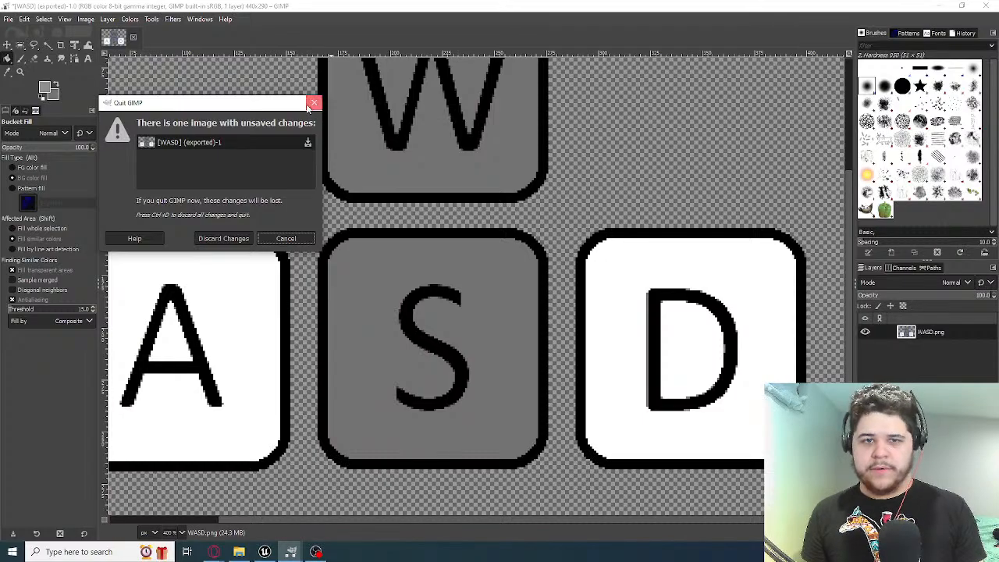
pyautogui.click(230, 238)
pyautogui.click(942, 6)
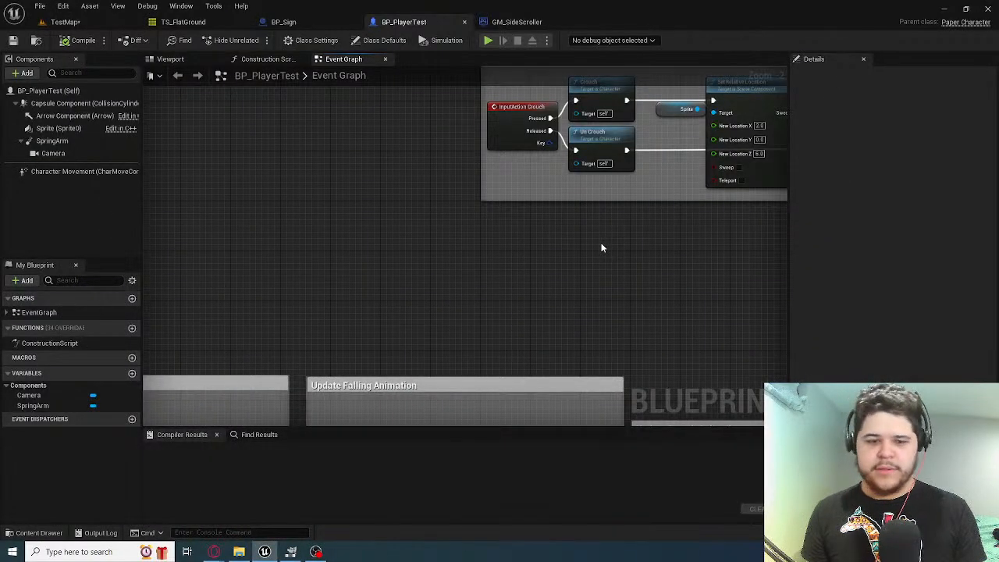
# Examine the Crouch group's Crouch, Un Crouch and Set Relative Location nodes in the event graph
pyautogui.moveTo(602, 245); pyautogui.dragTo(401, 378, button='right')
pyautogui.moveTo(549, 395); pyautogui.dragTo(380, 373, button='right')
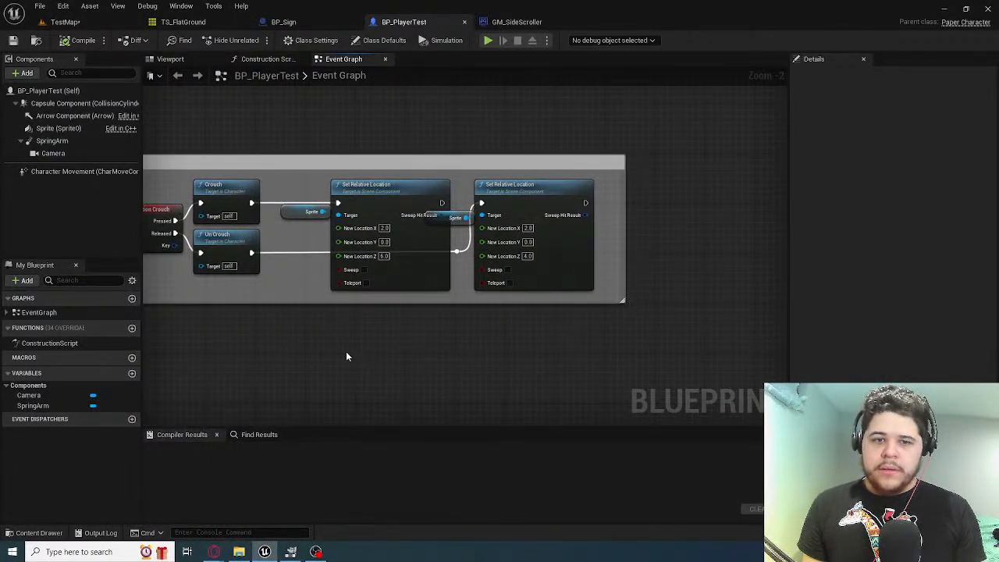
pyautogui.moveTo(347, 226); pyautogui.dragTo(481, 224, button='right')
pyautogui.scroll(2, 350, 224)
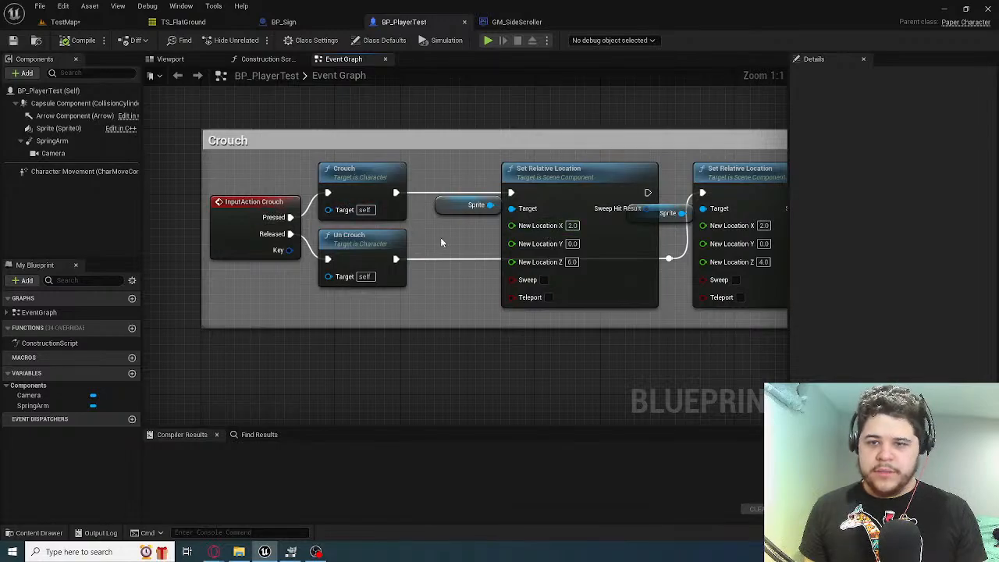
pyautogui.moveTo(602, 189); pyautogui.dragTo(374, 312, button='right')
pyautogui.scroll(-7, 590, 189)
pyautogui.scroll(4, 590, 189)
pyautogui.moveTo(621, 251); pyautogui.dragTo(446, 424, button='right')
pyautogui.moveTo(476, 251); pyautogui.dragTo(398, 341, button='right')
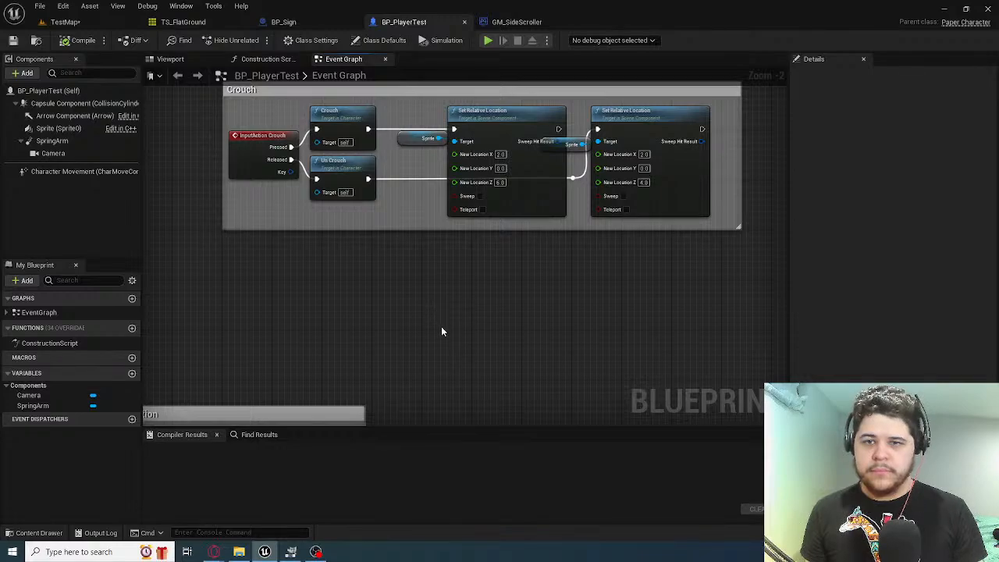
# Examine the controller rotation group and the Walking/Running group's Add Movement Input node
pyautogui.moveTo(441, 326); pyautogui.dragTo(390, 210, button='right')
pyautogui.moveTo(431, 156); pyautogui.dragTo(898, 177, button='right')
pyautogui.moveTo(234, 271); pyautogui.dragTo(370, 66, button='right')
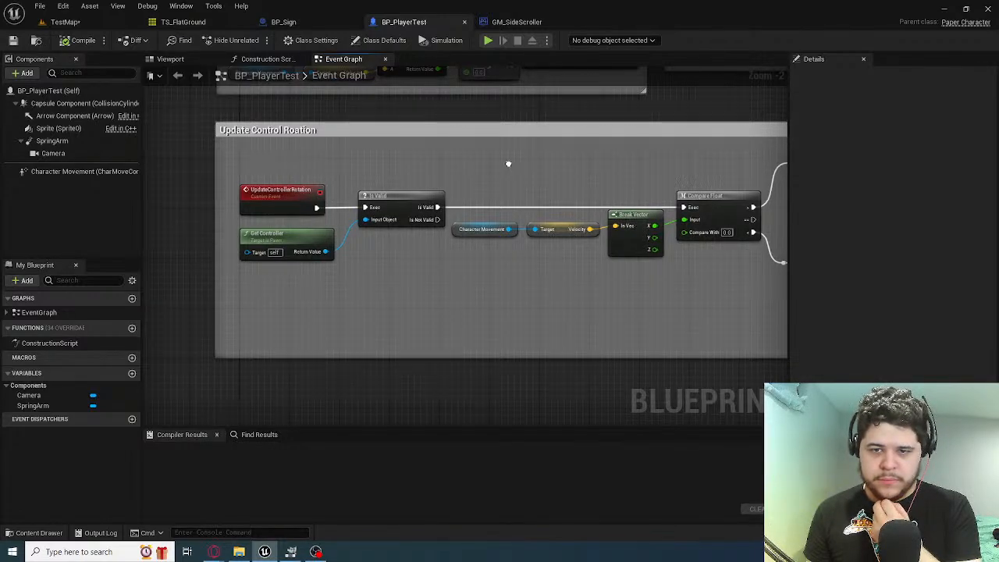
pyautogui.moveTo(509, 160); pyautogui.dragTo(473, 354, button='right')
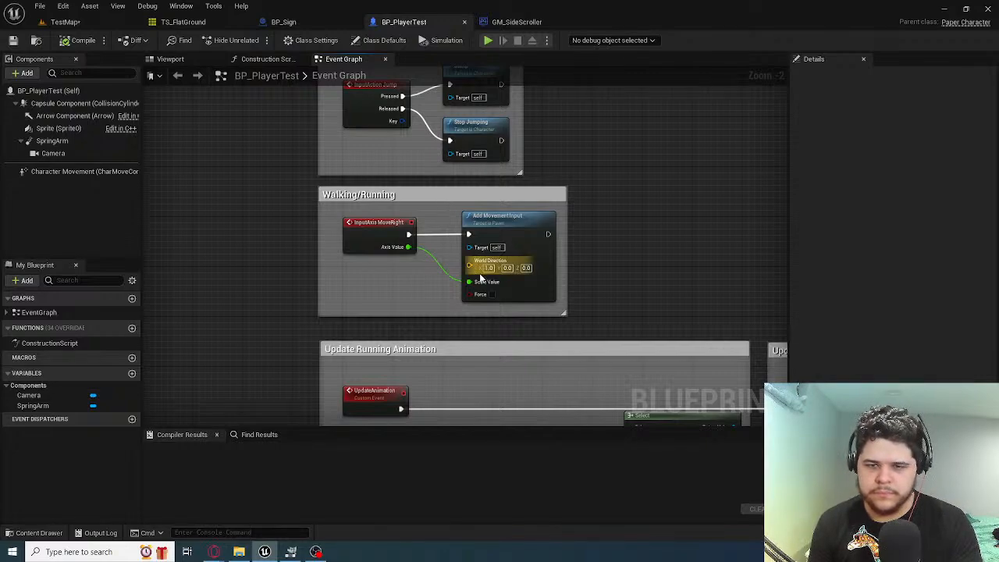
pyautogui.scroll(2, 421, 193)
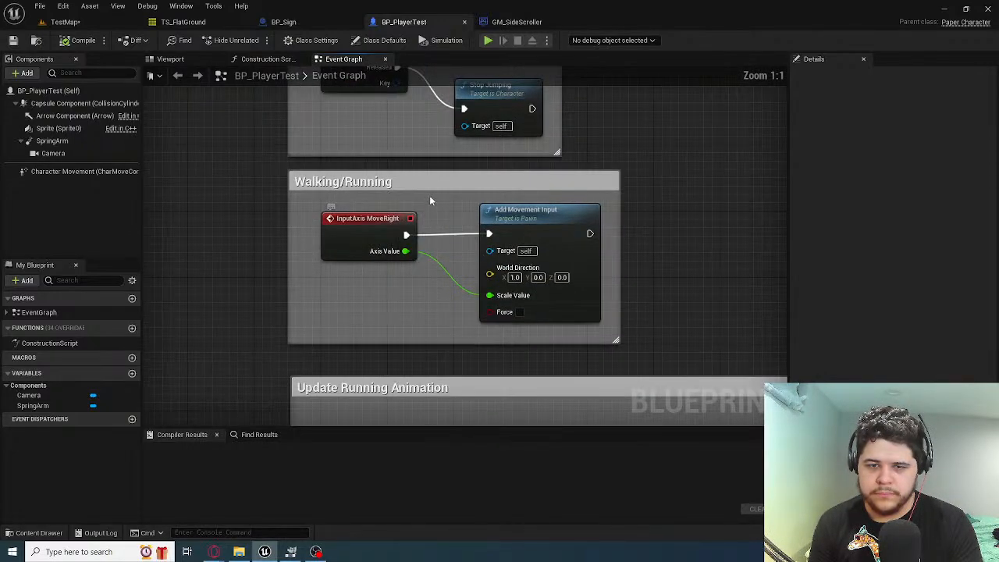
# Leave the event graph for BP_PlayerTest's viewport, bring the fox into view, and select the blueprint root to show its class defaults
pyautogui.moveTo(429, 195); pyautogui.dragTo(362, 402, button='right')
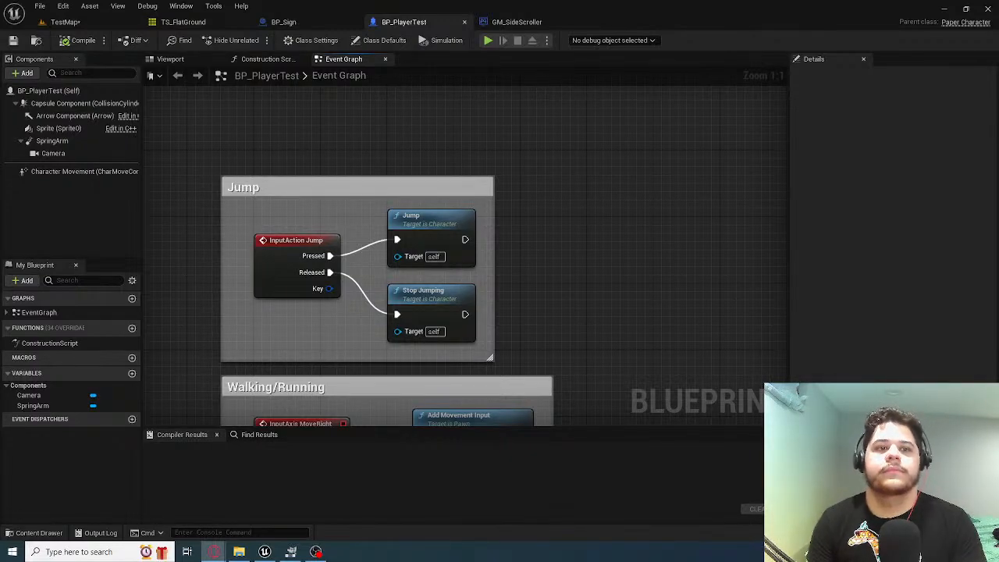
pyautogui.click(169, 59)
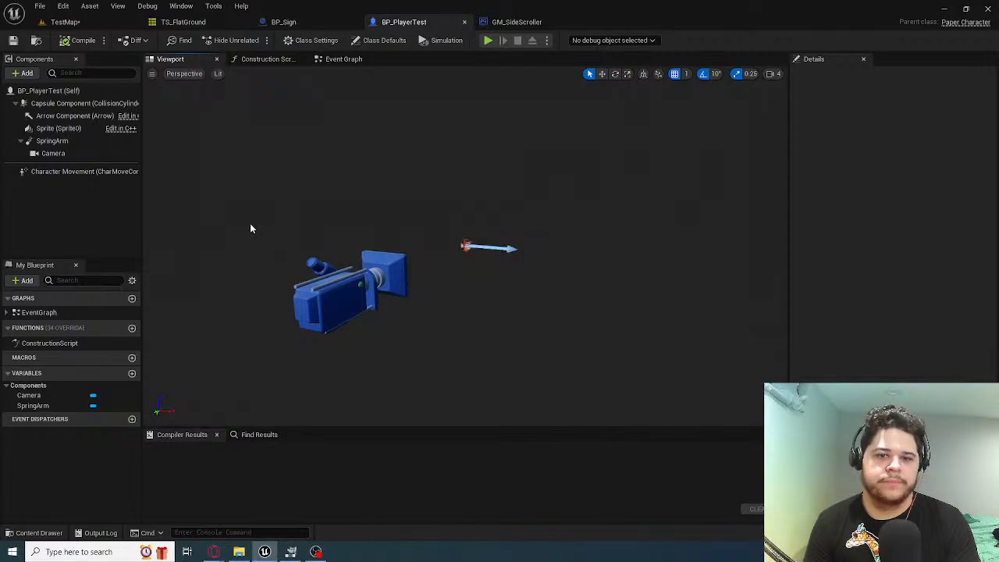
pyautogui.press('w')
pyautogui.moveTo(167, 176); pyautogui.dragTo(364, 227, button='right')
pyautogui.click(74, 90)
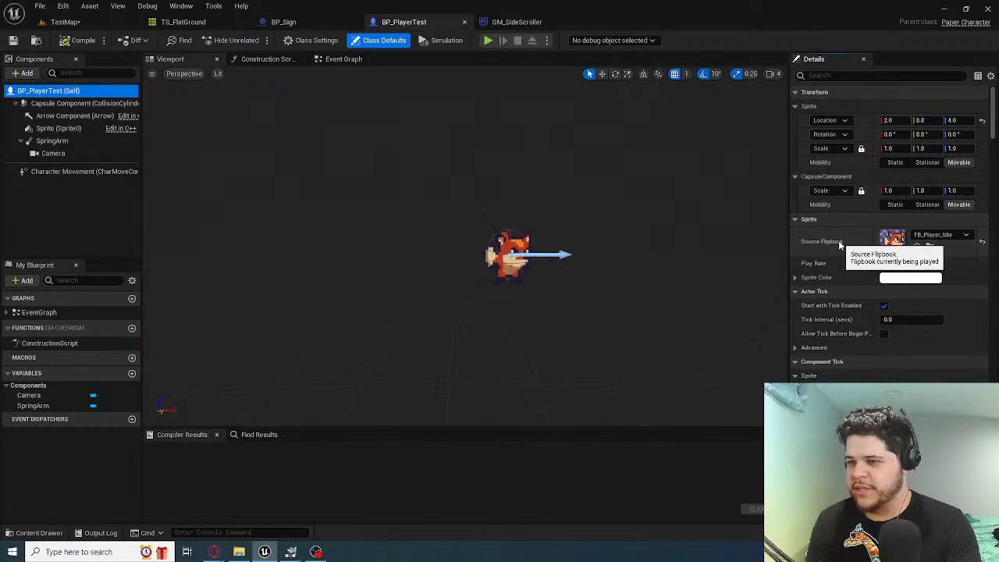
# Filter the class defaults by "jump" and inspect the Jump Z Velocity property without changing it
pyautogui.scroll(-5, 840, 245)
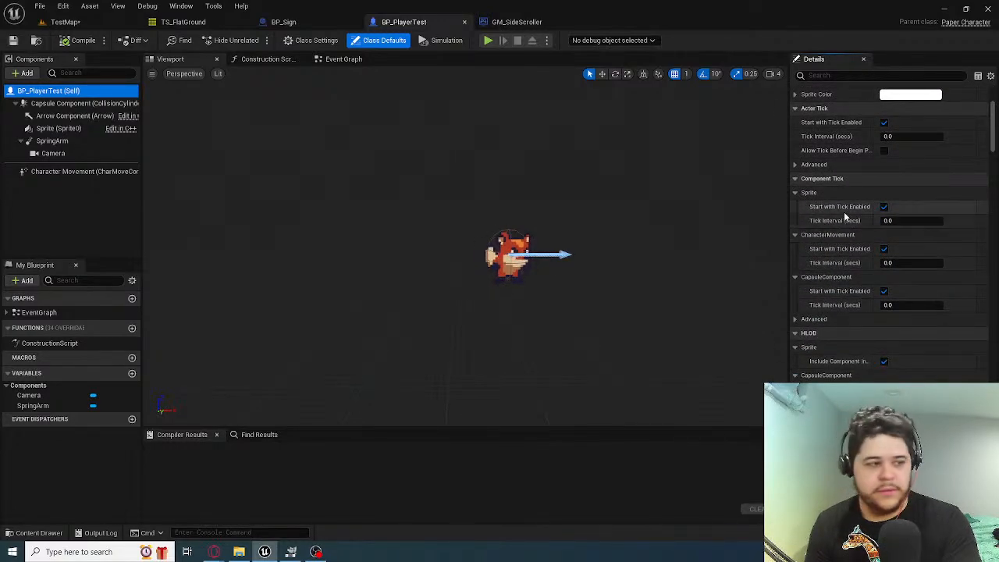
pyautogui.click(843, 75)
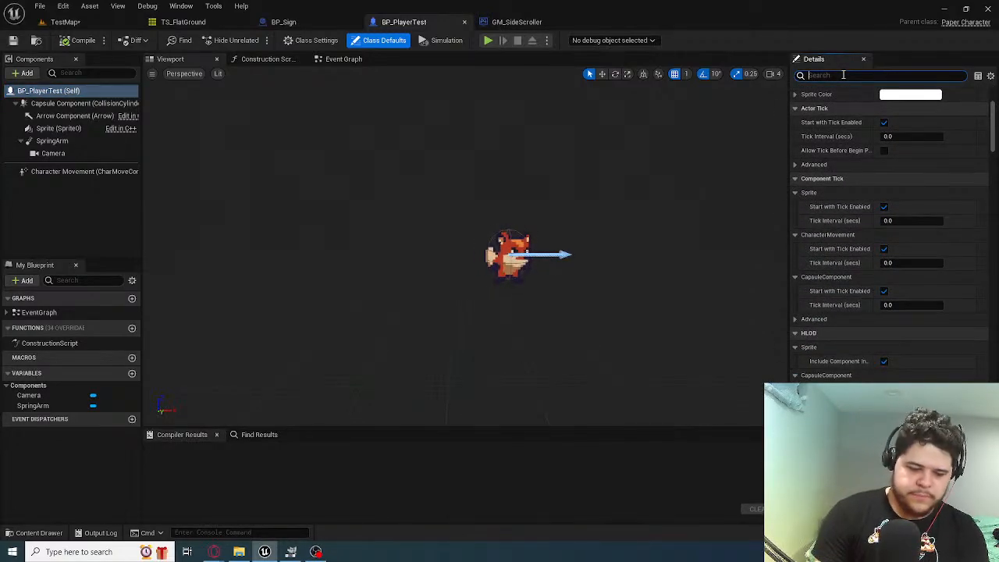
pyautogui.write('jump')
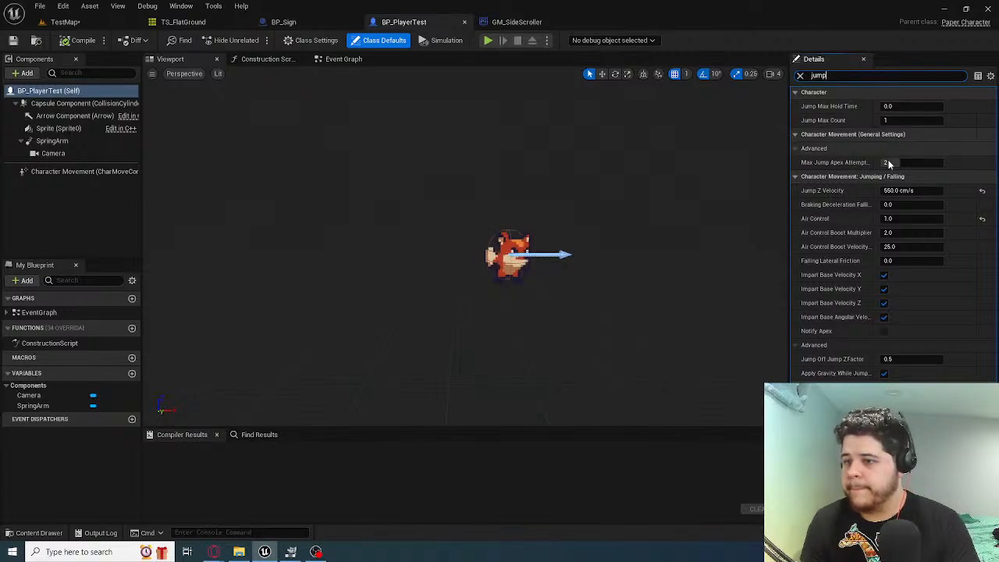
pyautogui.click(906, 190)
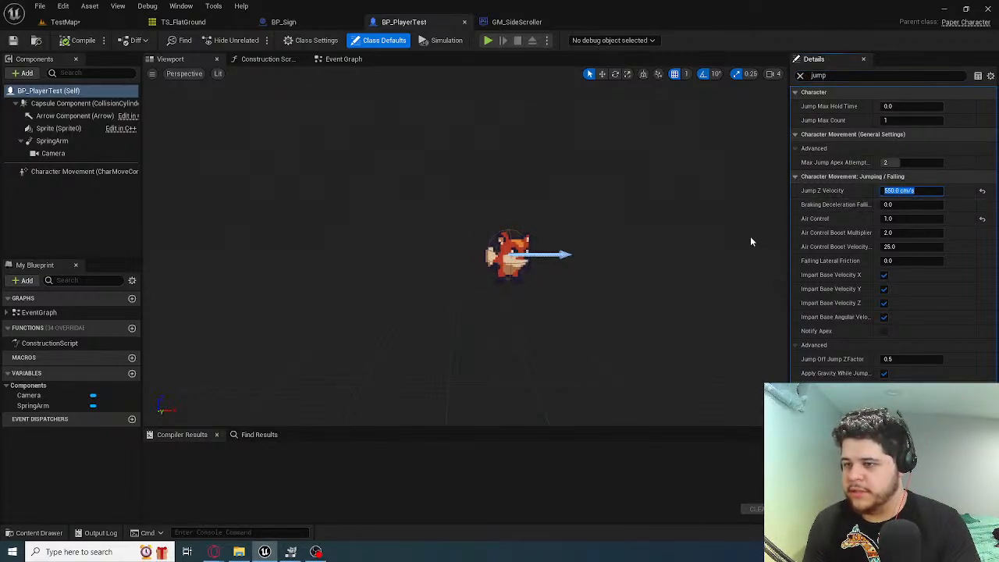
pyautogui.press('Left')
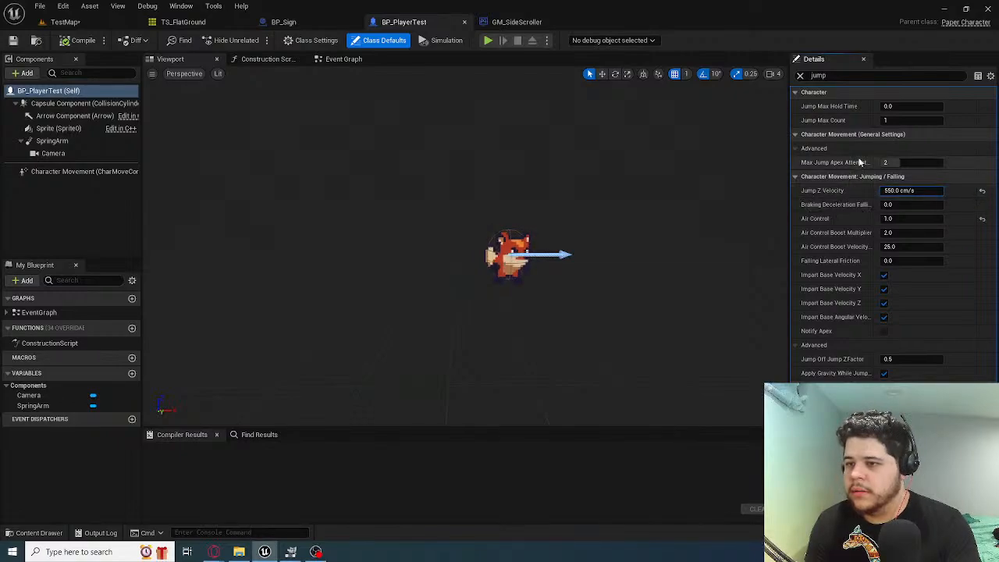
# Clear the property filter and look through BP_PlayerTest's class defaults for the Character Movement walking and jumping settings
pyautogui.click(857, 75)
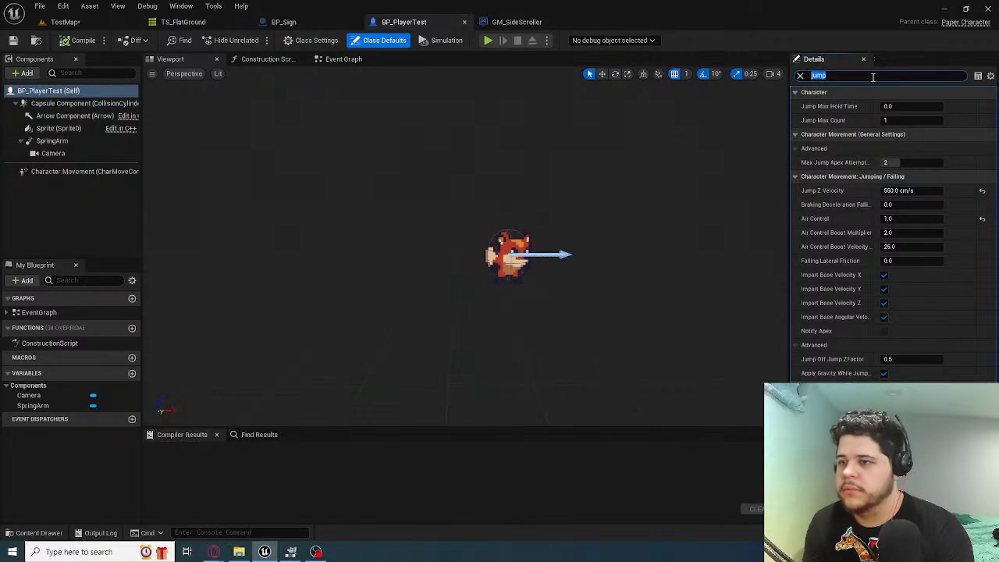
pyautogui.press('BackSpace')
pyautogui.scroll(-5, 862, 176)
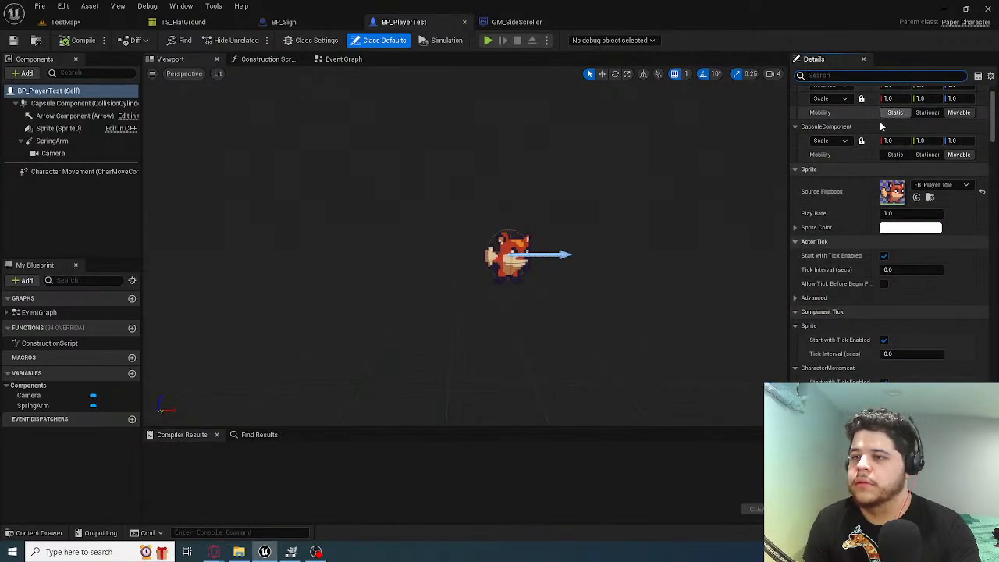
pyautogui.scroll(-5, 863, 177)
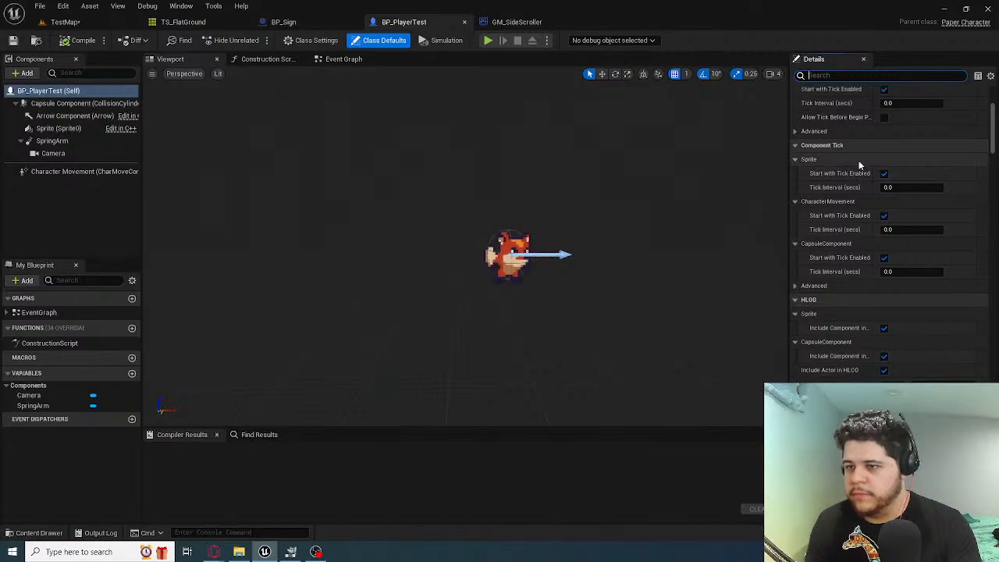
pyautogui.scroll(-5, 859, 163)
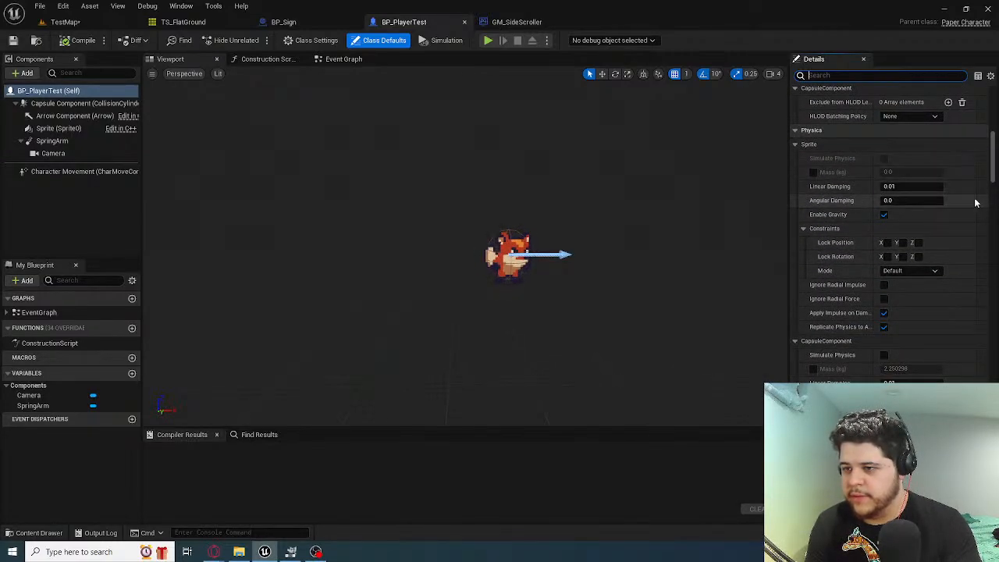
pyautogui.scroll(-2, 972, 199)
pyautogui.scroll(-3, 973, 199)
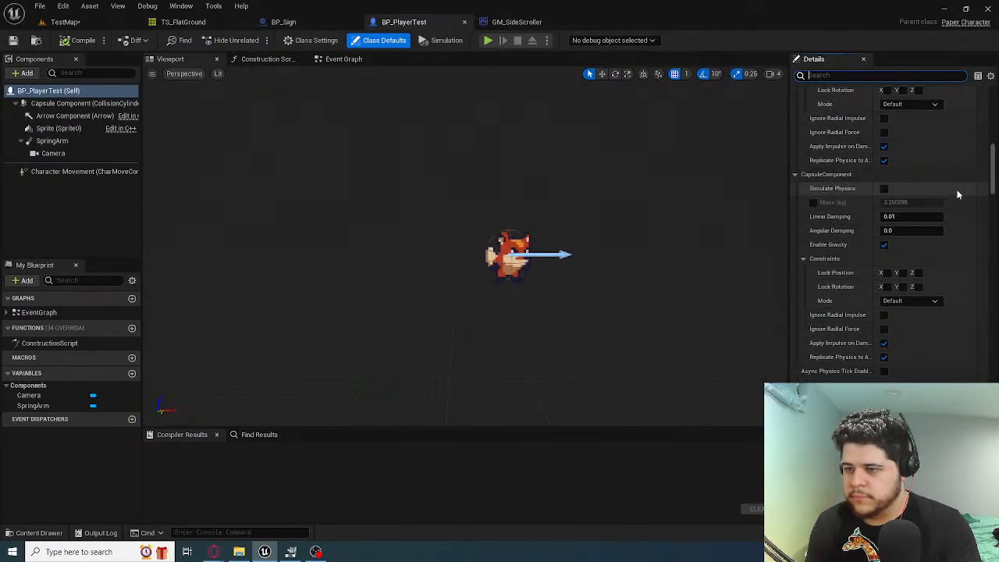
pyautogui.scroll(-4, 957, 194)
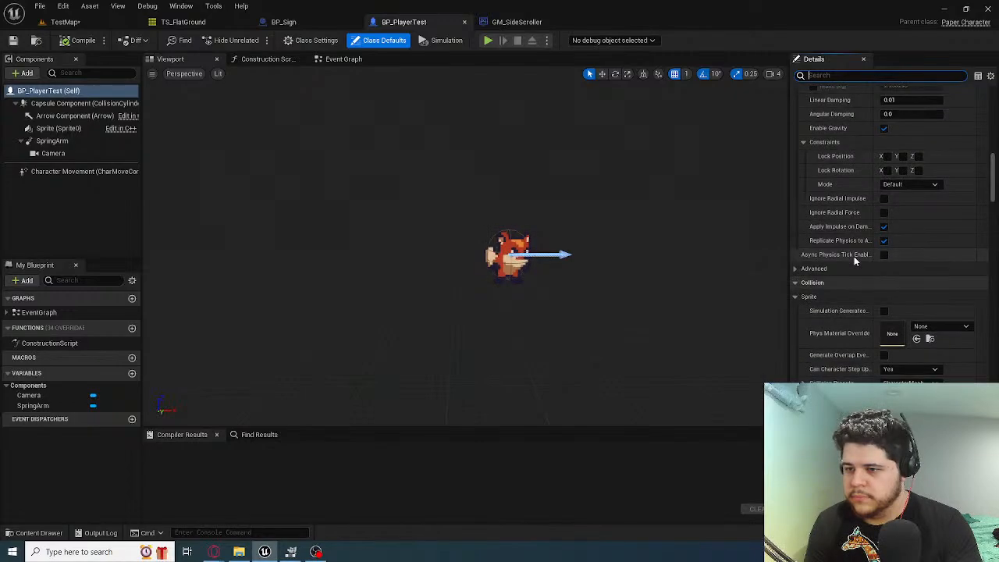
pyautogui.scroll(-10, 854, 258)
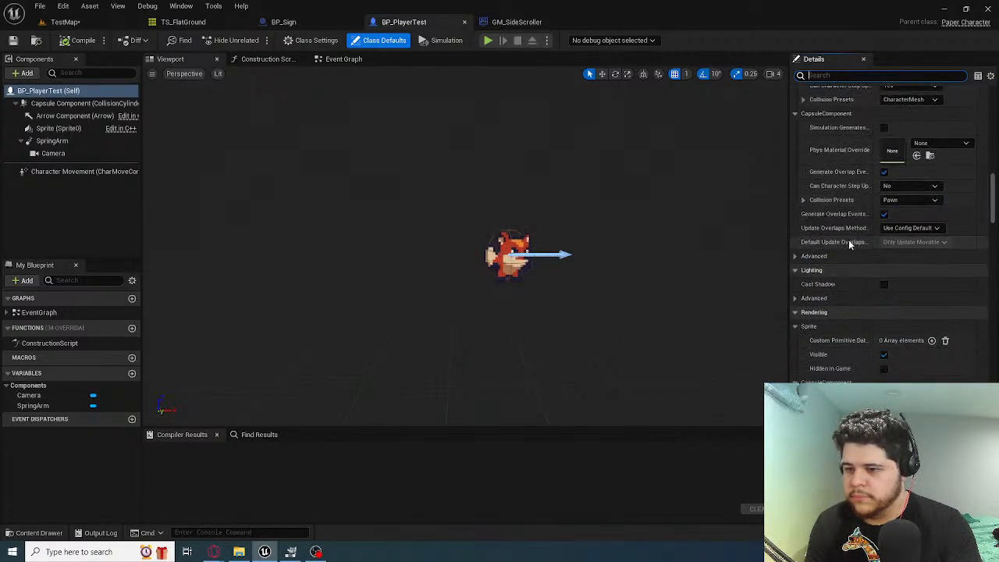
pyautogui.scroll(-15, 851, 245)
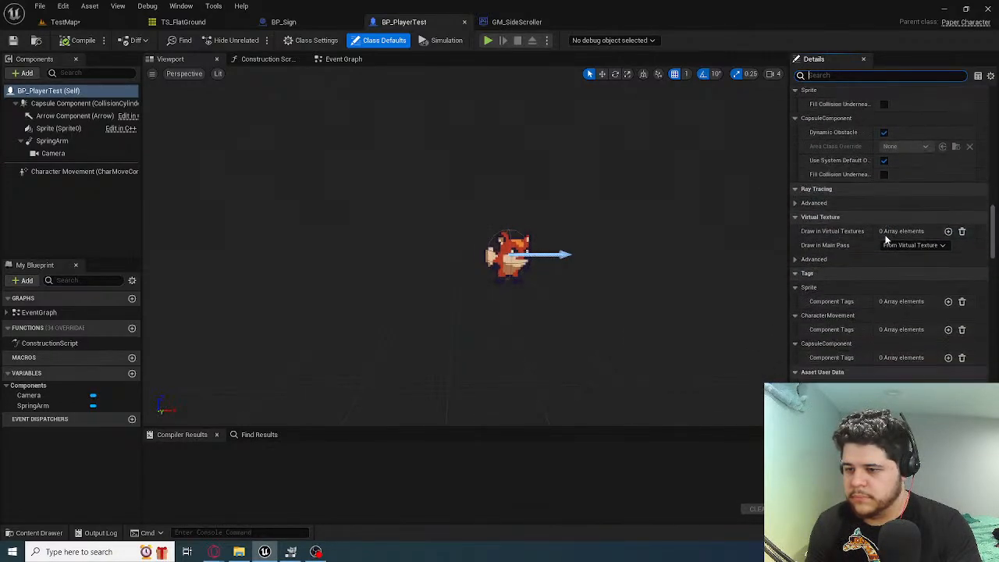
pyautogui.scroll(-10, 882, 242)
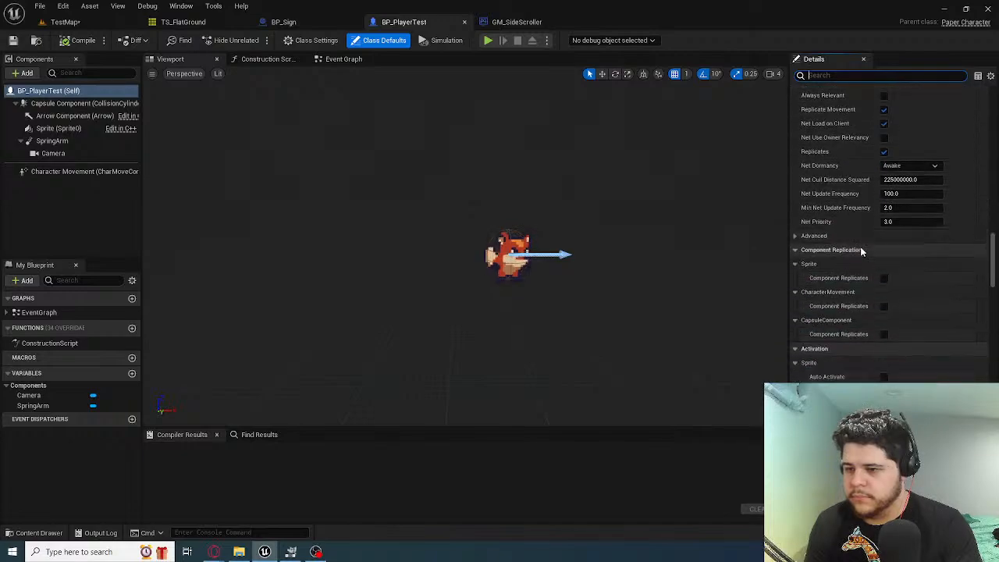
pyautogui.scroll(-7, 862, 249)
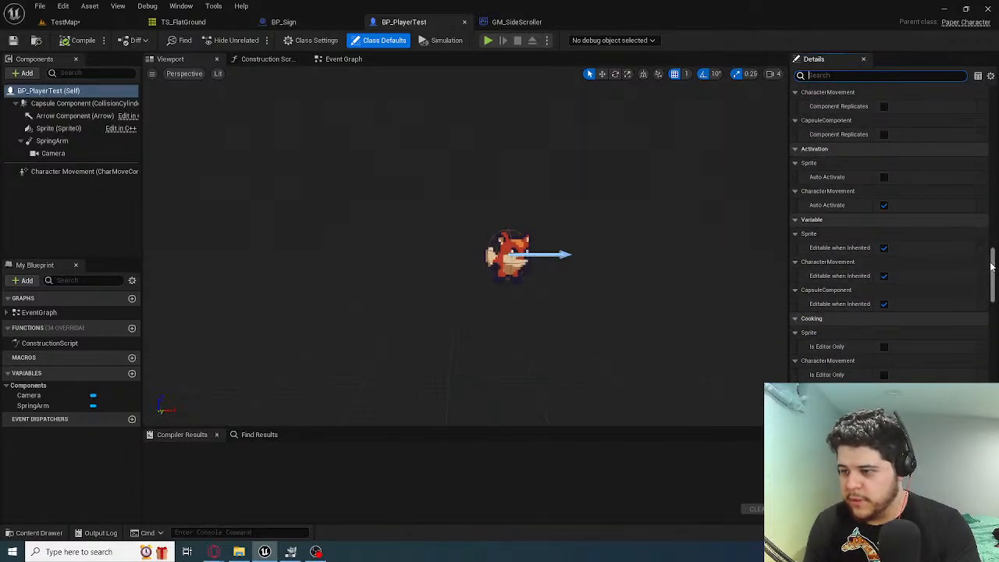
pyautogui.moveTo(992, 267); pyautogui.dragTo(994, 358)
pyautogui.scroll(9, 812, 172)
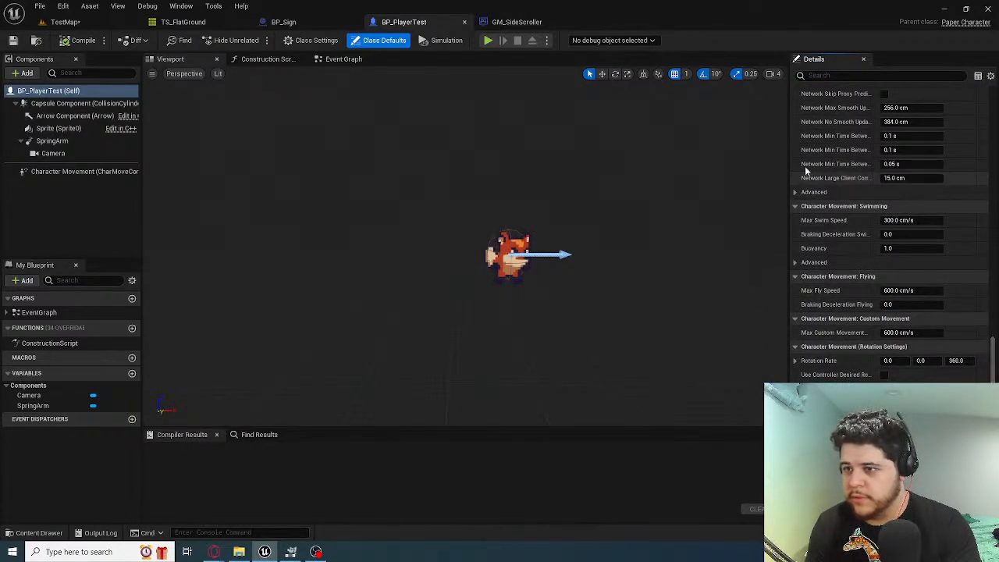
pyautogui.scroll(3, 848, 214)
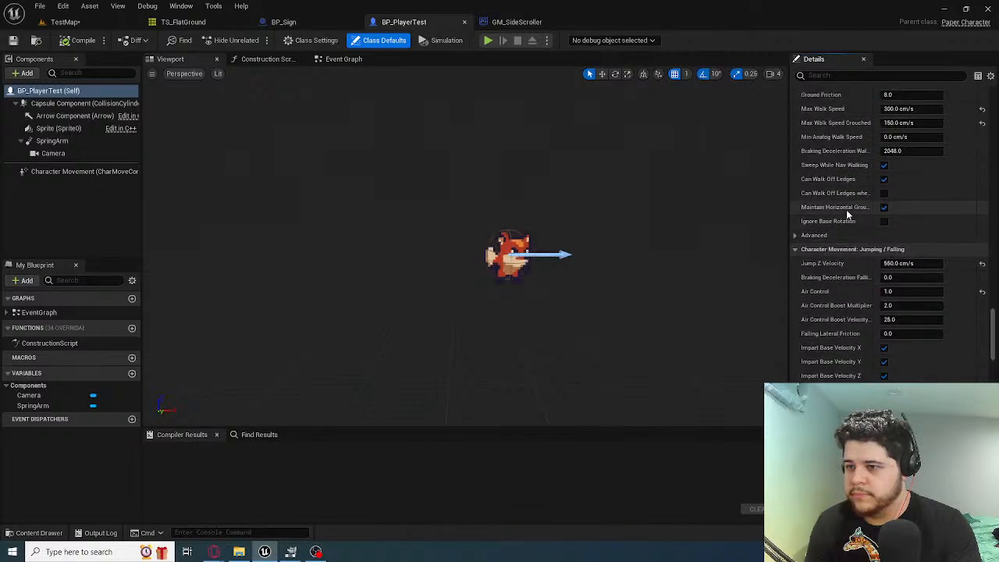
# Set Jump Z Velocity to 200 cm/s and Air Control to 2.0 in the Jumping / Falling settings
pyautogui.scroll(-3, 859, 250)
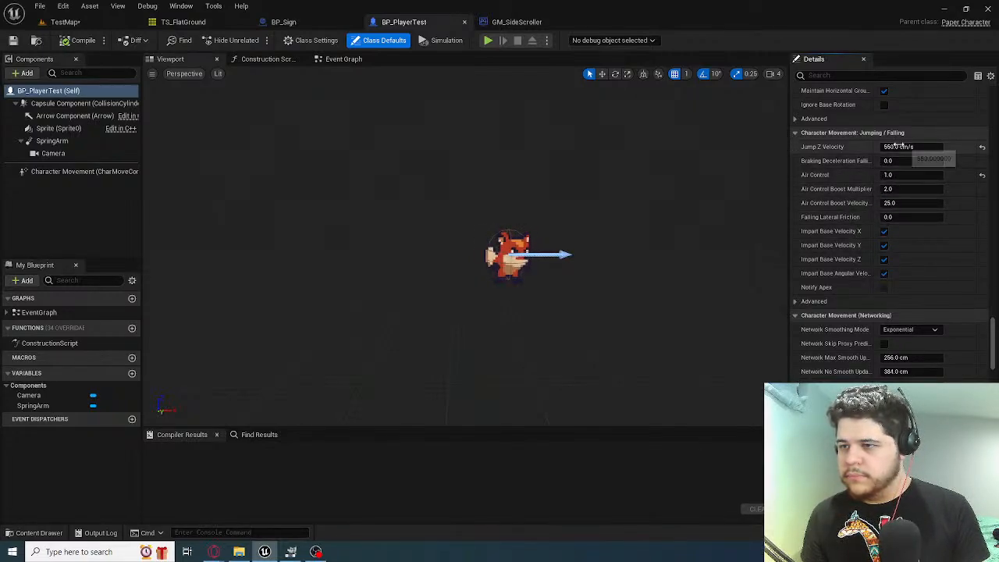
pyautogui.press('Left')
pyautogui.press('Right')
pyautogui.press('Right')
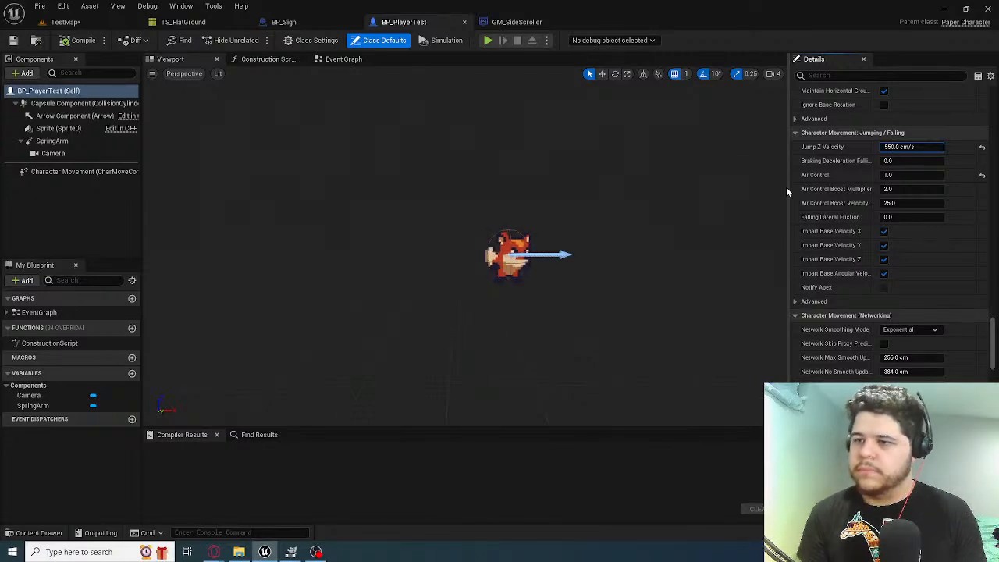
pyautogui.press('BackSpace')
pyautogui.press('BackSpace')
pyautogui.write('25')
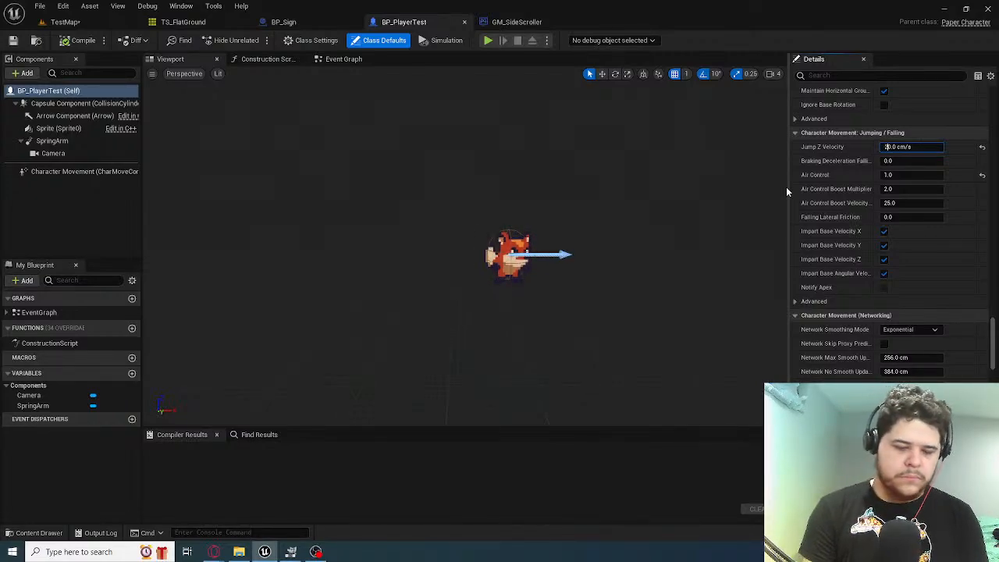
pyautogui.press('BackSpace')
pyautogui.write('0')
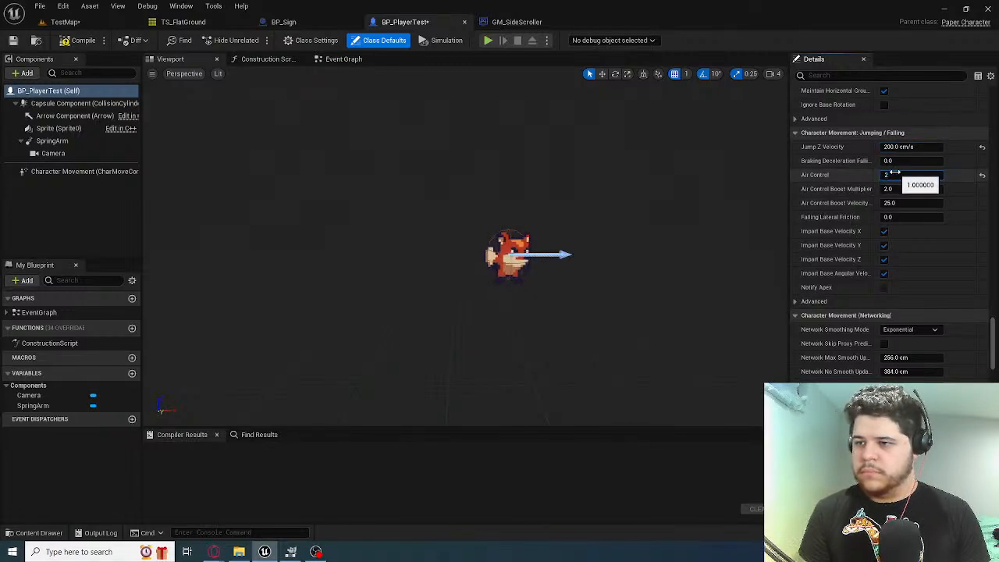
# Compile BP_PlayerTest and playtest TestMap by running and jumping with the fox around the floating platform, ending with play stopped
pyautogui.click(84, 40)
pyautogui.click(65, 22)
pyautogui.hotkey('alt', 'p')
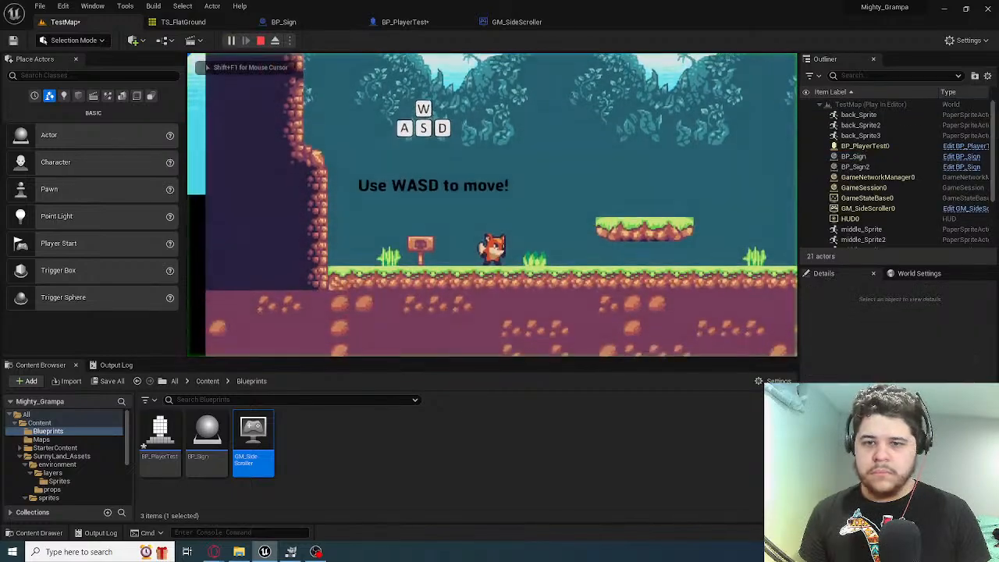
pyautogui.press('d')
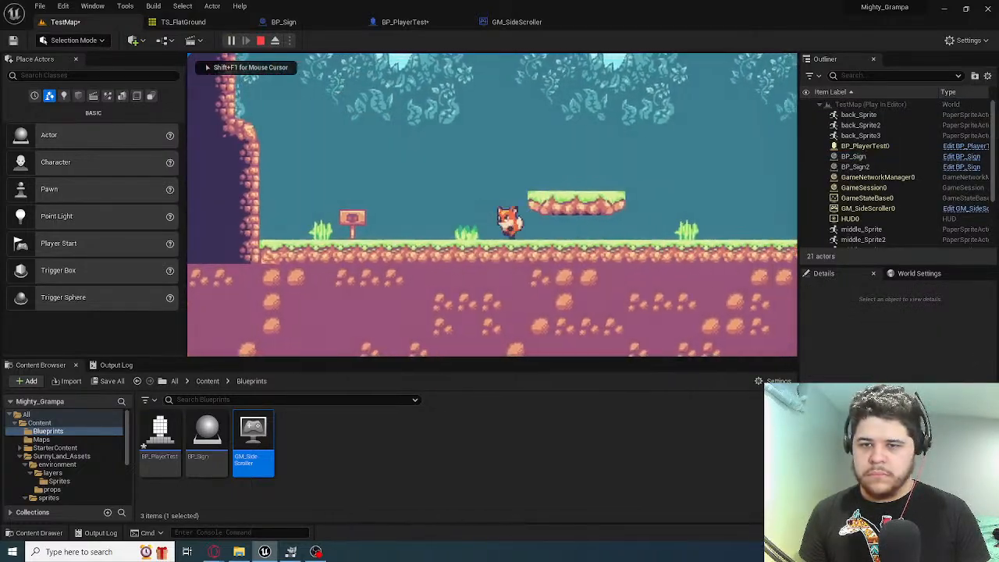
pyautogui.press('a')
pyautogui.press('space')
pyautogui.press('d')
pyautogui.press('d')
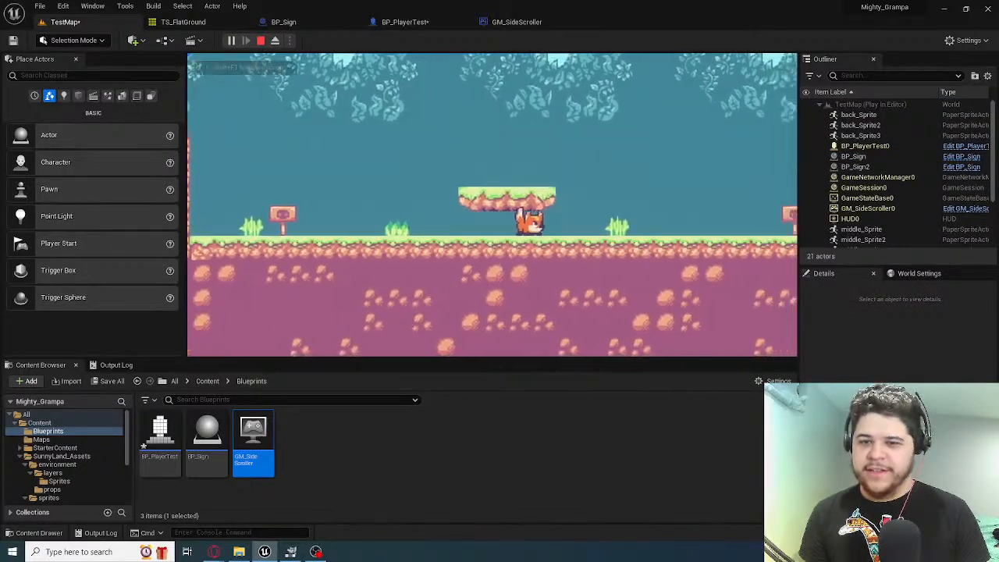
pyautogui.press('a')
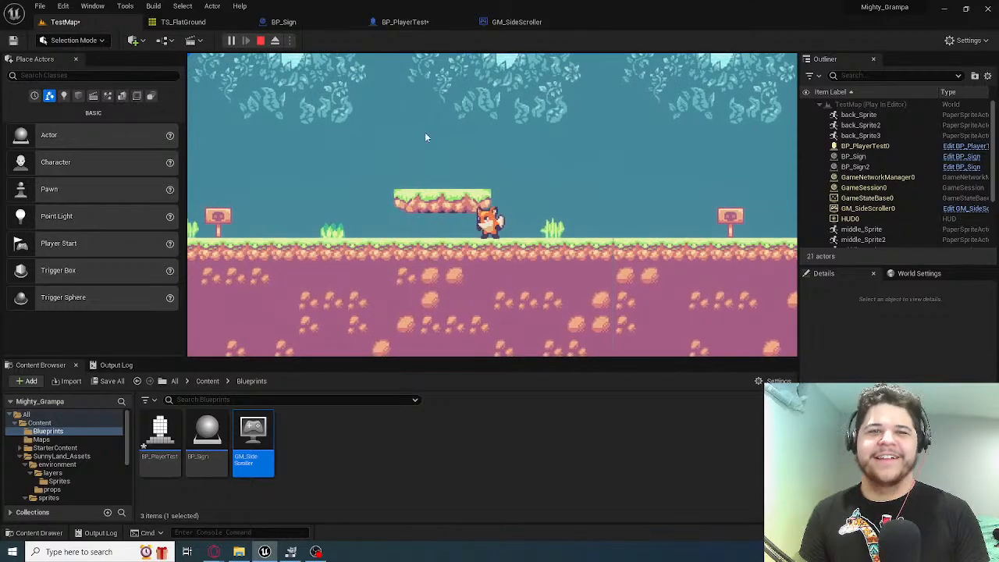
pyautogui.press('Escape')
# Set the Gravity Scale of BP_PlayerTest to 1.5 in the general Character Movement settings
pyautogui.click(406, 23)
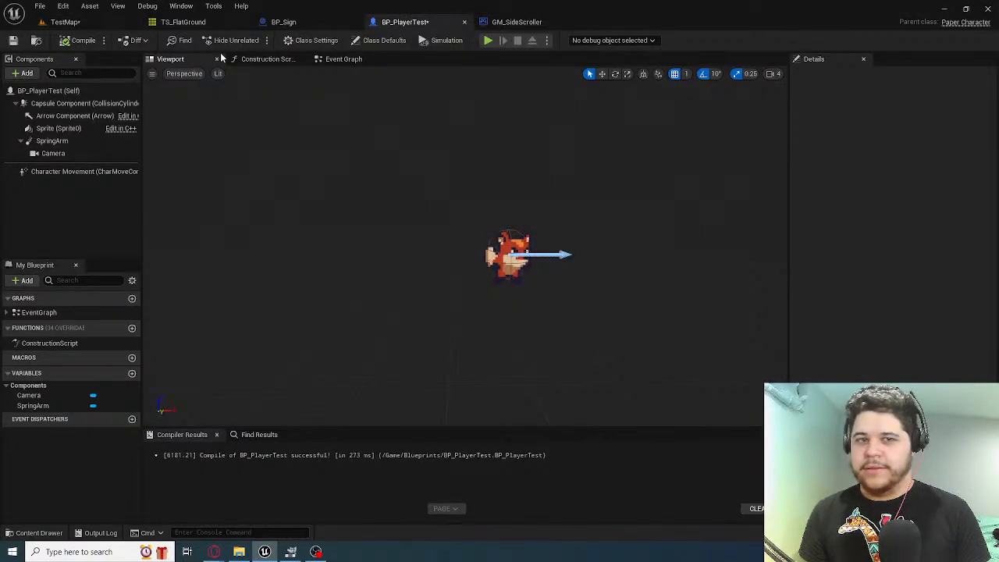
pyautogui.click(514, 249)
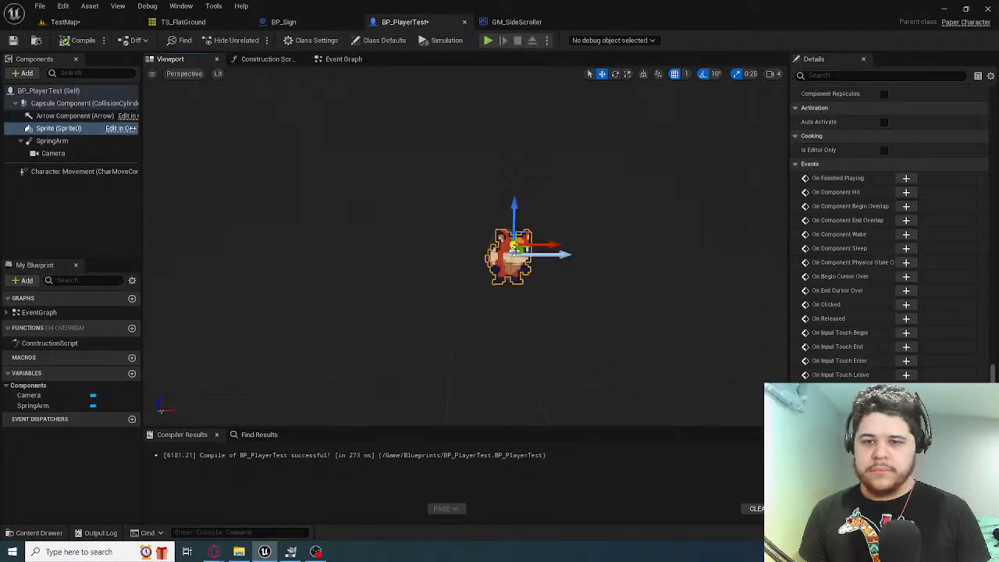
pyautogui.click(58, 91)
pyautogui.scroll(-1, 857, 236)
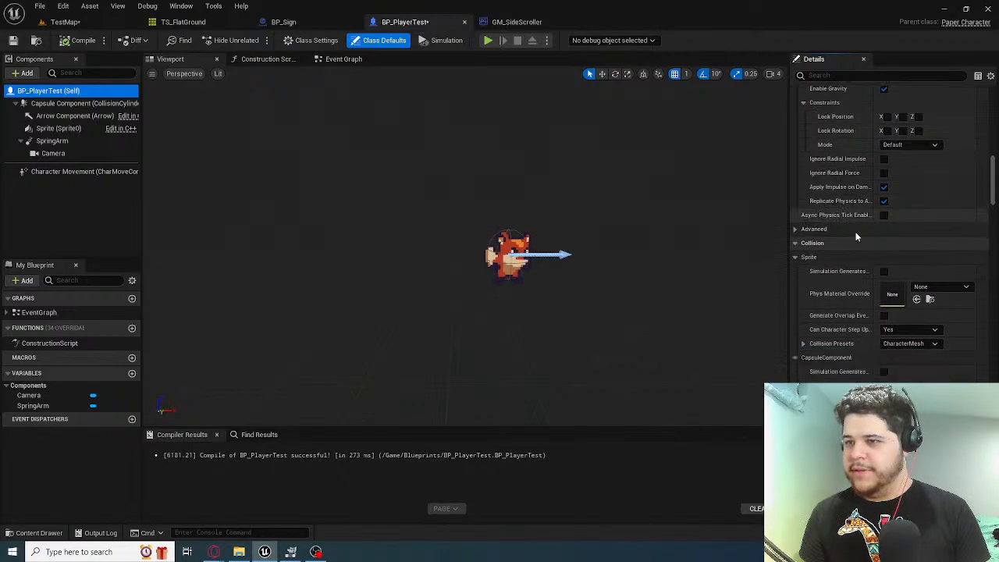
pyautogui.scroll(-10, 857, 237)
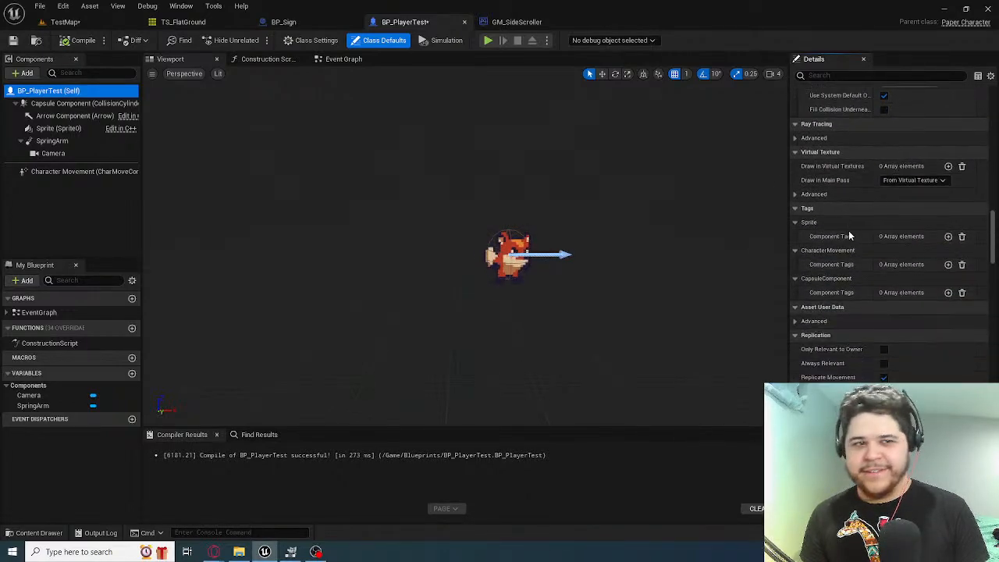
pyautogui.scroll(-12, 850, 237)
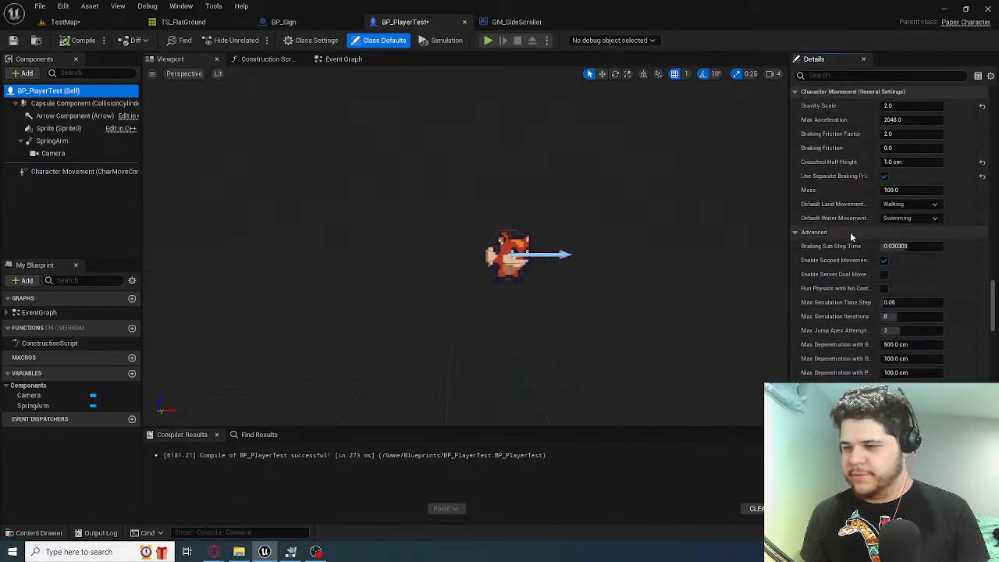
pyautogui.scroll(-2, 850, 232)
pyautogui.scroll(5, 848, 235)
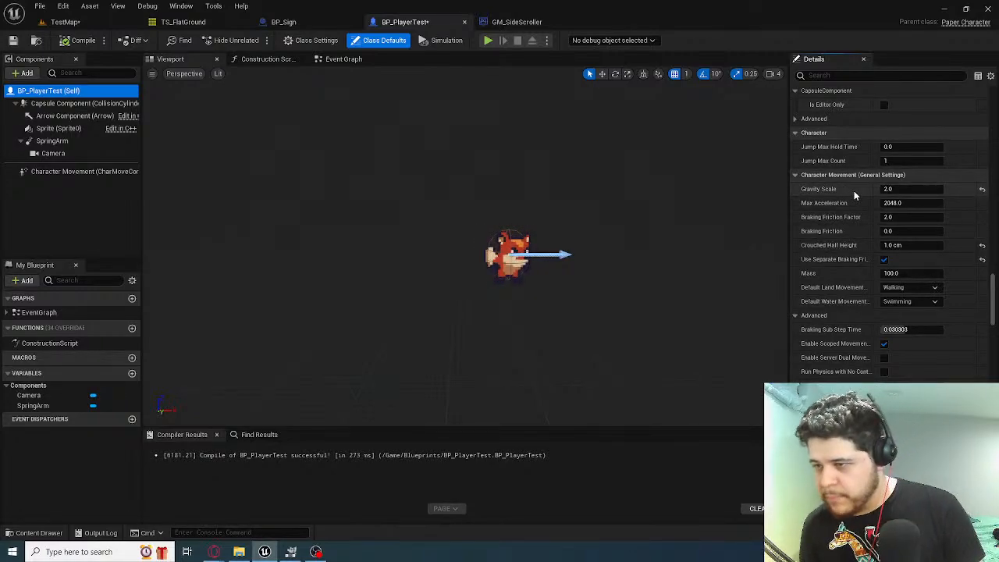
pyautogui.click(889, 189)
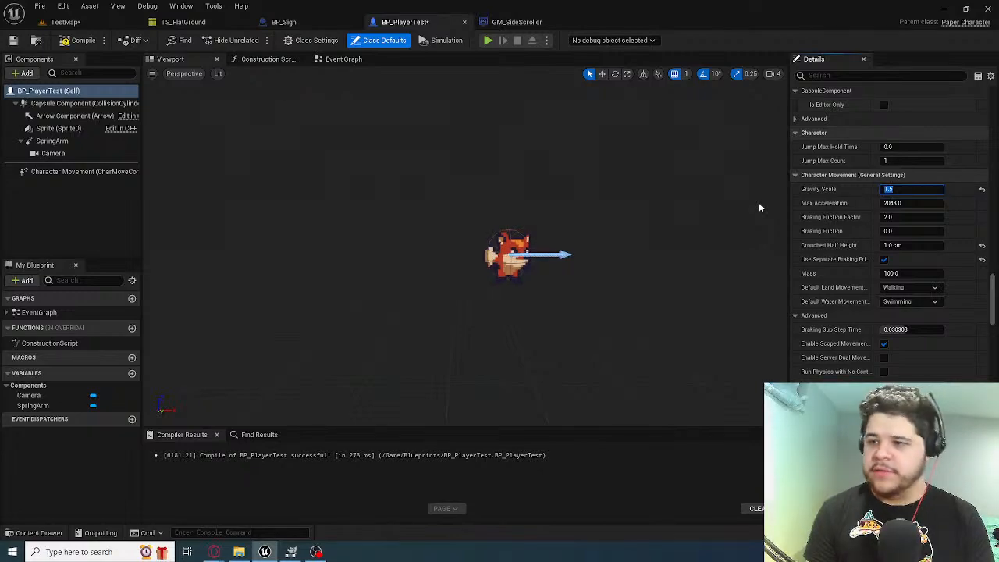
# Compile BP_PlayerTest and playtest TestMap by moving the fox between the platform and the cliff wall, ending with play stopped
pyautogui.click(83, 40)
pyautogui.click(65, 22)
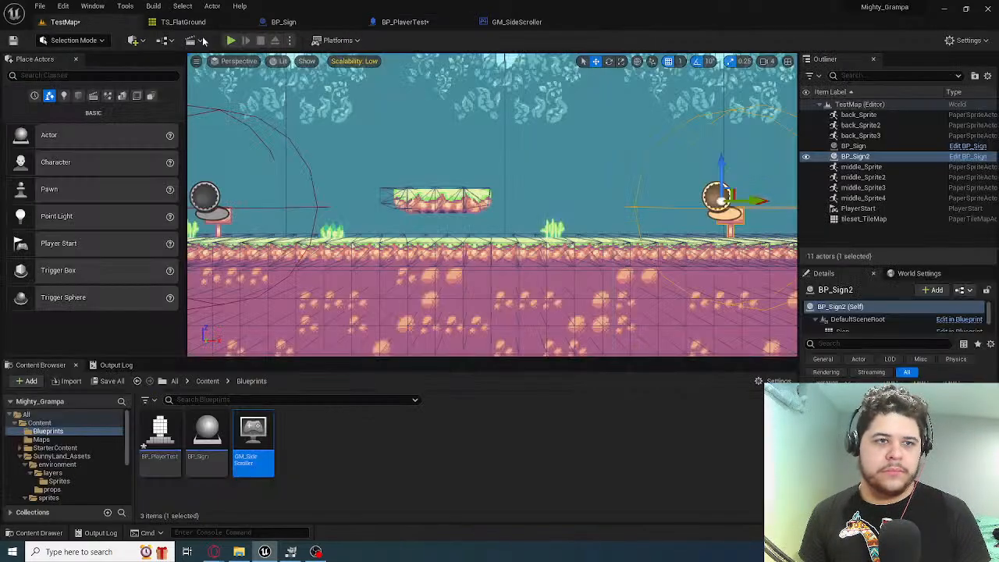
pyautogui.click(231, 40)
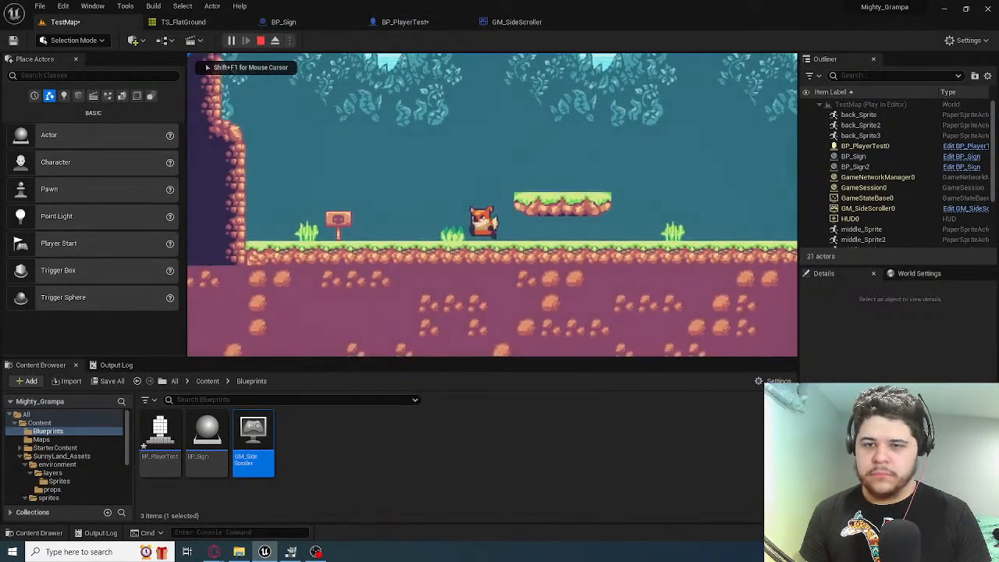
pyautogui.press('a')
pyautogui.press('d')
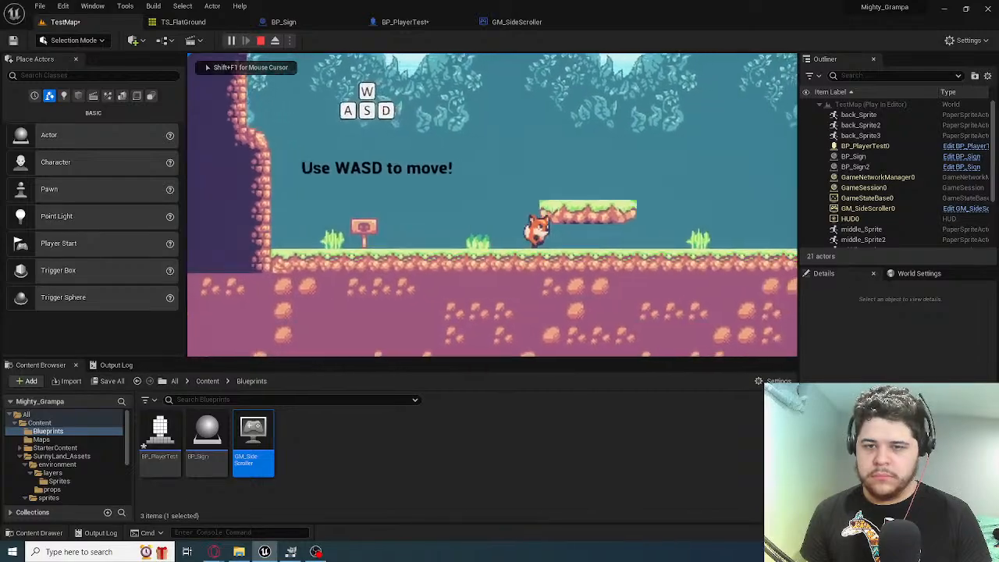
pyautogui.press('a')
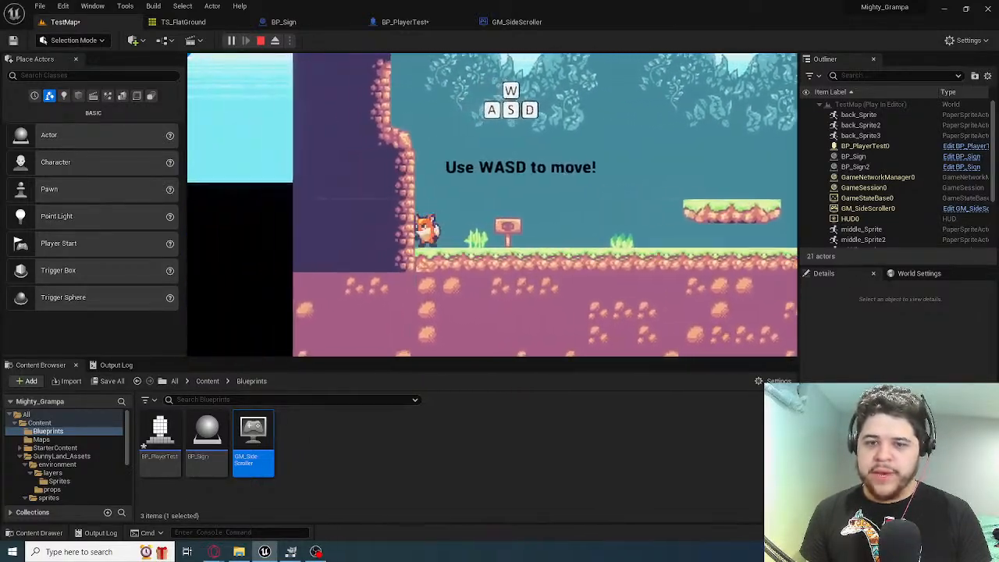
pyautogui.press('Escape')
# Set Max Step Height to 15 cm in the Walking settings of BP_PlayerTest's class defaults
pyautogui.click(406, 22)
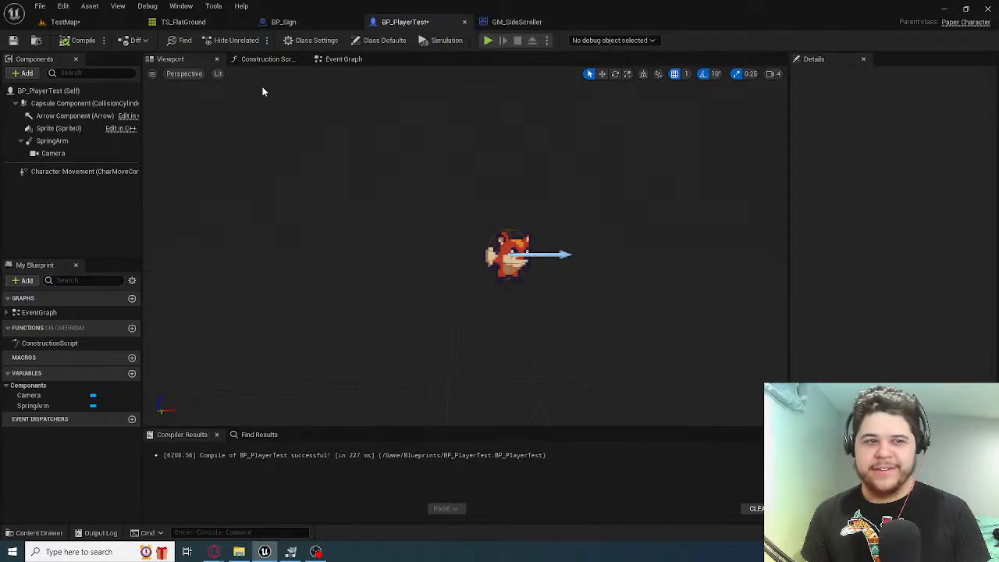
pyautogui.click(49, 92)
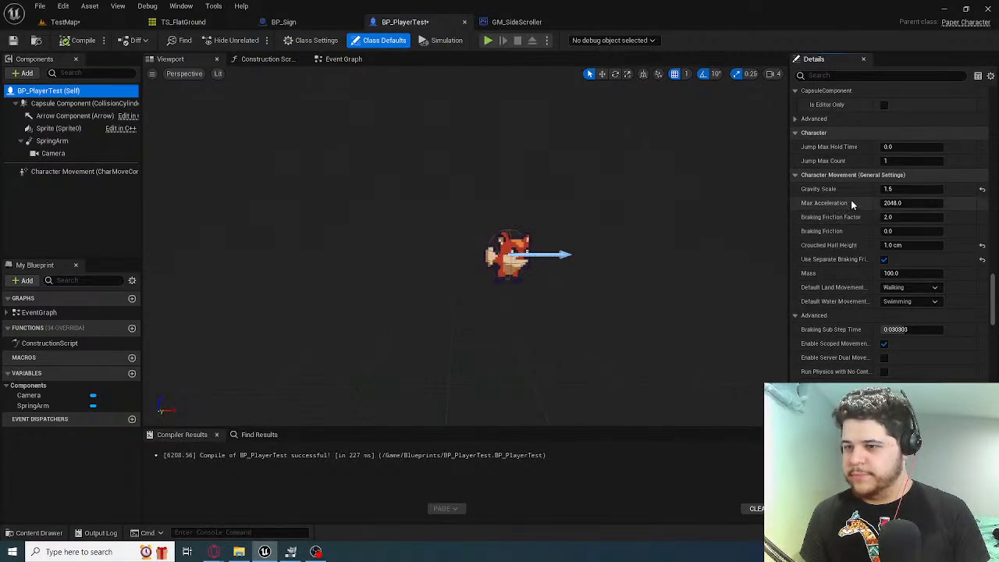
pyautogui.scroll(-6, 854, 203)
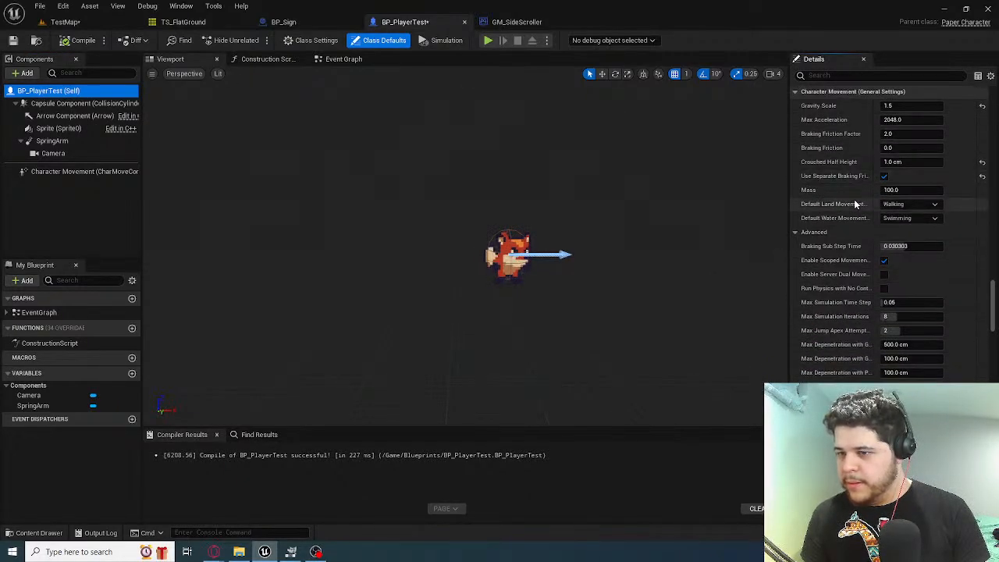
pyautogui.scroll(-3, 856, 203)
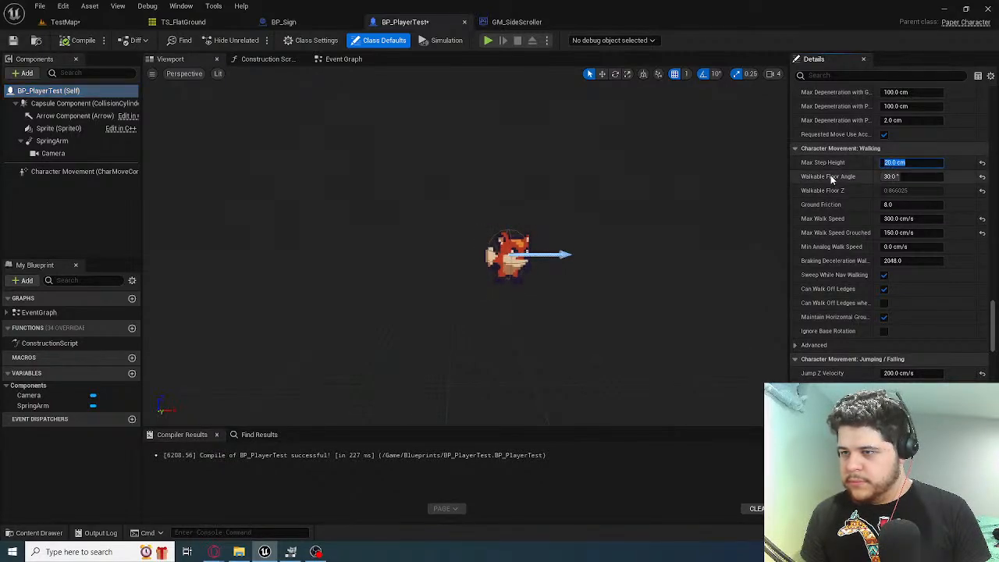
pyautogui.press('Left')
pyautogui.press('Right')
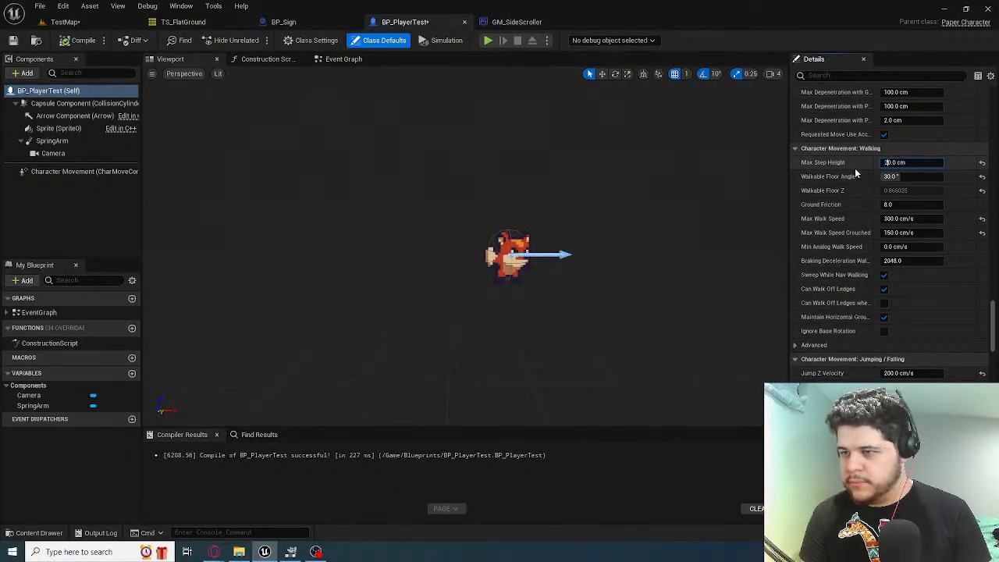
pyautogui.press('BackSpace')
pyautogui.press('Delete')
pyautogui.write('15')
pyautogui.press('Return')
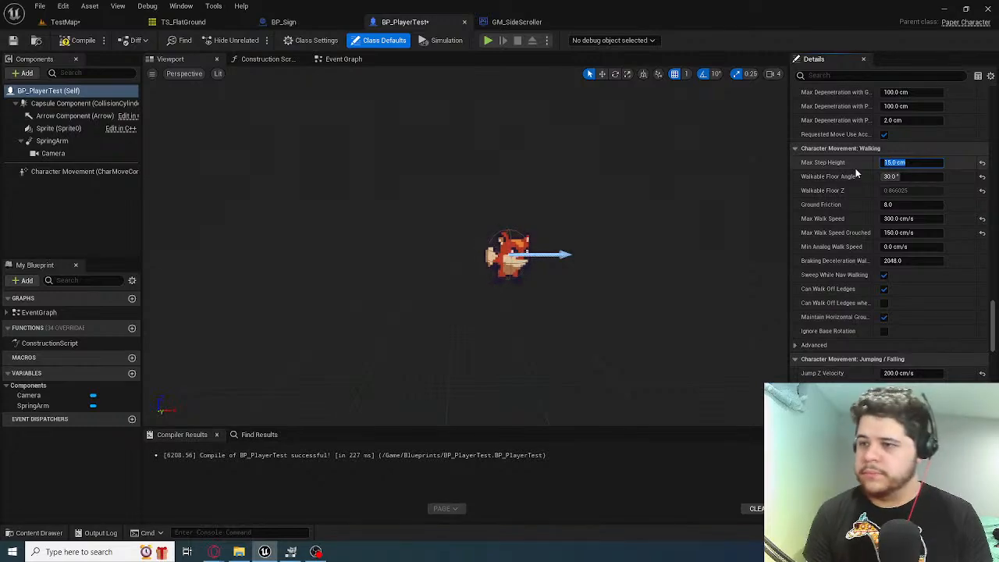
# Set Jump Z Velocity to 350 cm/s in the Jumping / Falling settings
pyautogui.scroll(-1, 865, 194)
pyautogui.scroll(-3, 865, 194)
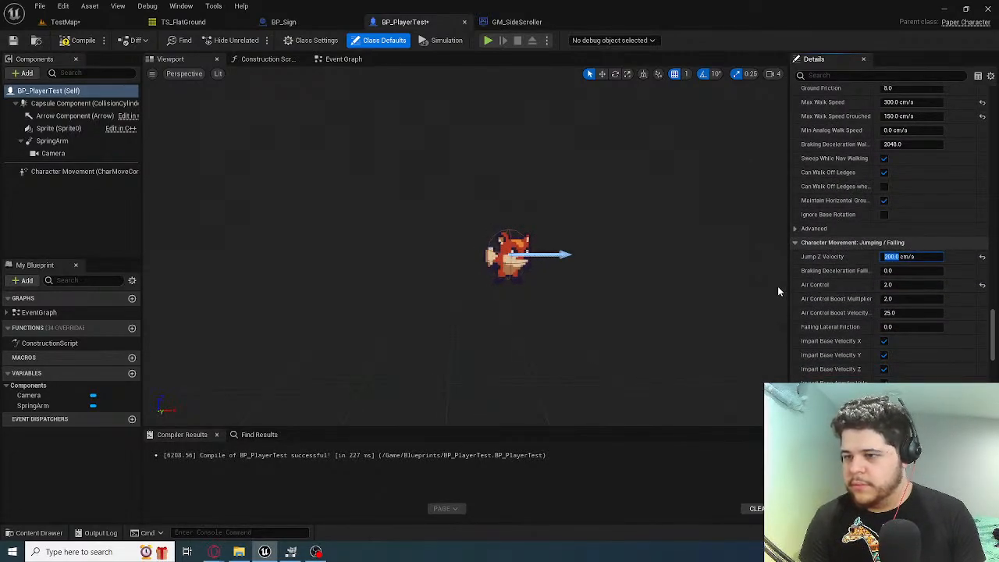
pyautogui.press('Left')
pyautogui.press('Right')
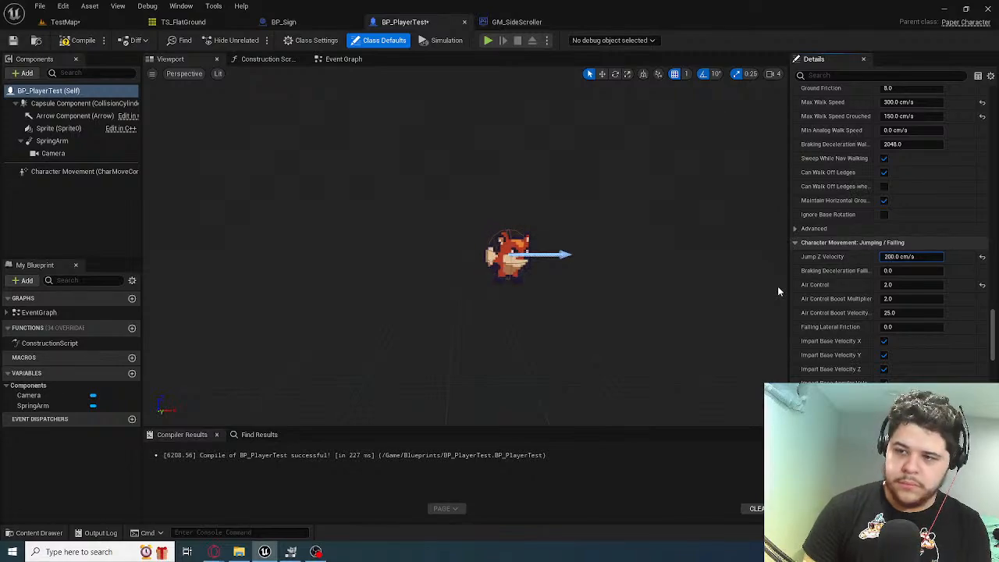
pyautogui.press('BackSpace')
pyautogui.press('BackSpace')
pyautogui.write('30')
pyautogui.press('BackSpace')
pyautogui.write('5')
pyautogui.press('Return')
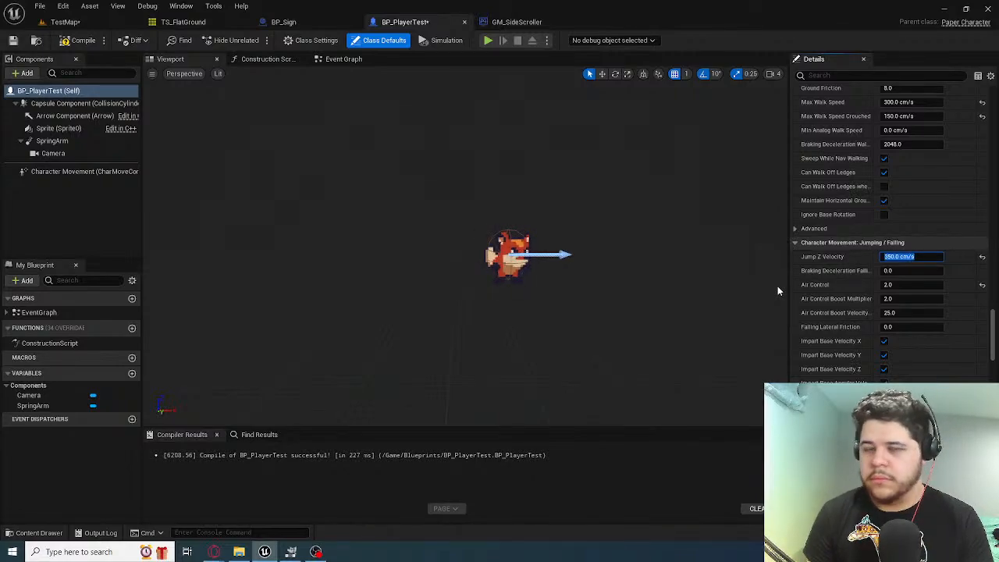
# Compile BP_PlayerTest and playtest TestMap, running and jumping with the fox over the floating platform and past both signs, ending with play stopped
pyautogui.click(78, 40)
pyautogui.click(64, 22)
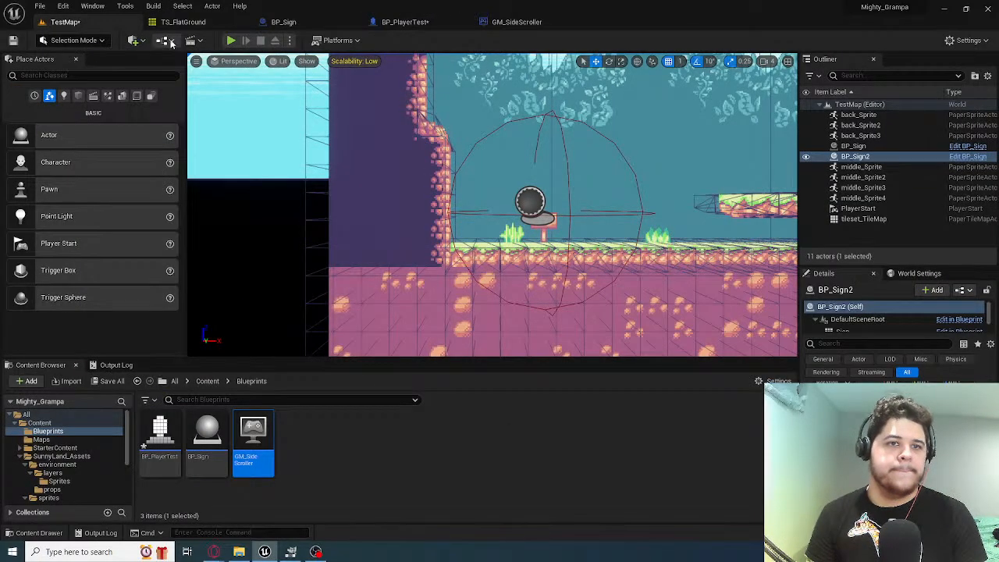
pyautogui.click(346, 97)
pyautogui.press('d')
pyautogui.press('space')
pyautogui.press('a')
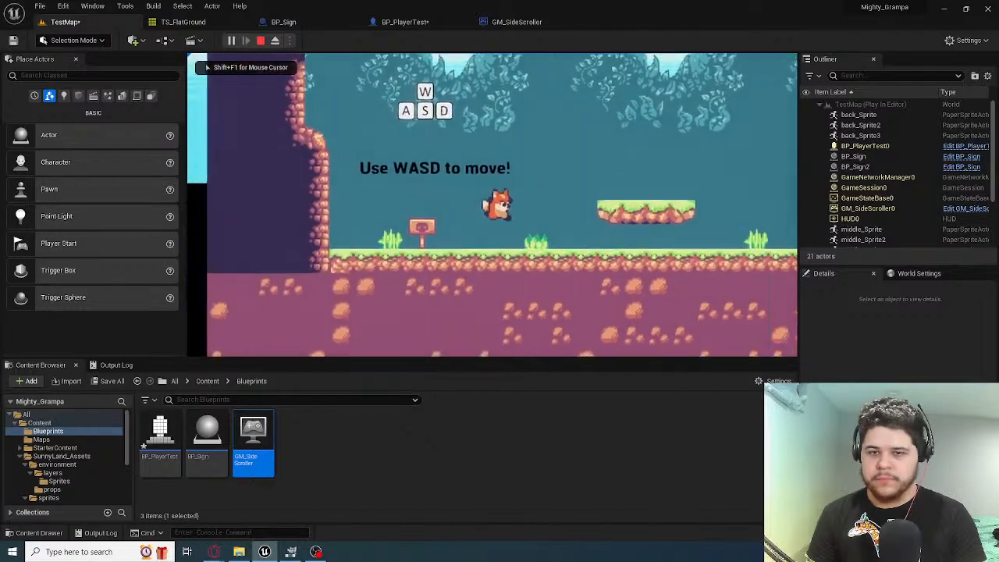
pyautogui.press('d')
pyautogui.press('space')
pyautogui.press('a')
pyautogui.press('space')
pyautogui.press('space')
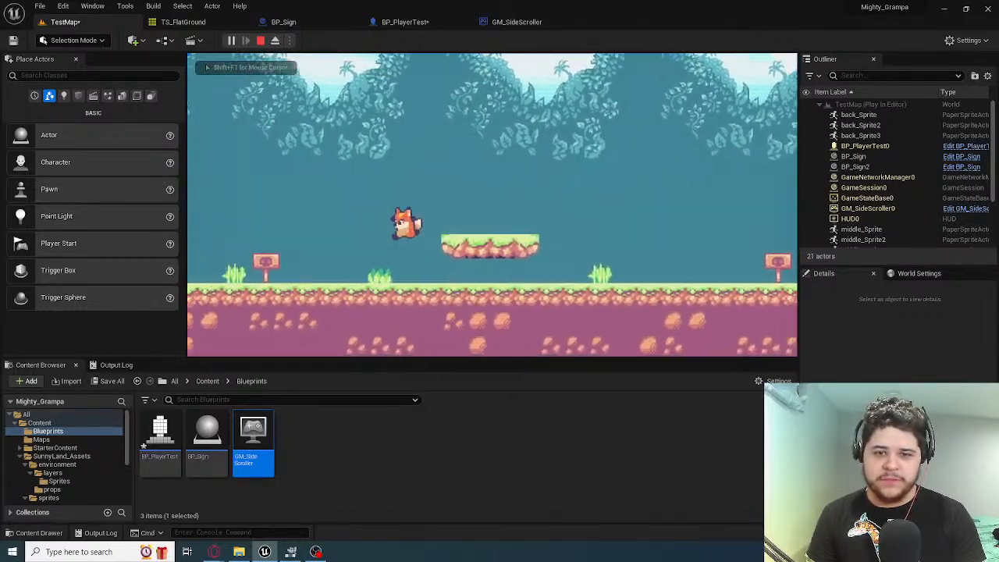
pyautogui.press('d')
pyautogui.press('space')
pyautogui.press('a')
pyautogui.press('space')
pyautogui.press('d')
pyautogui.press('space')
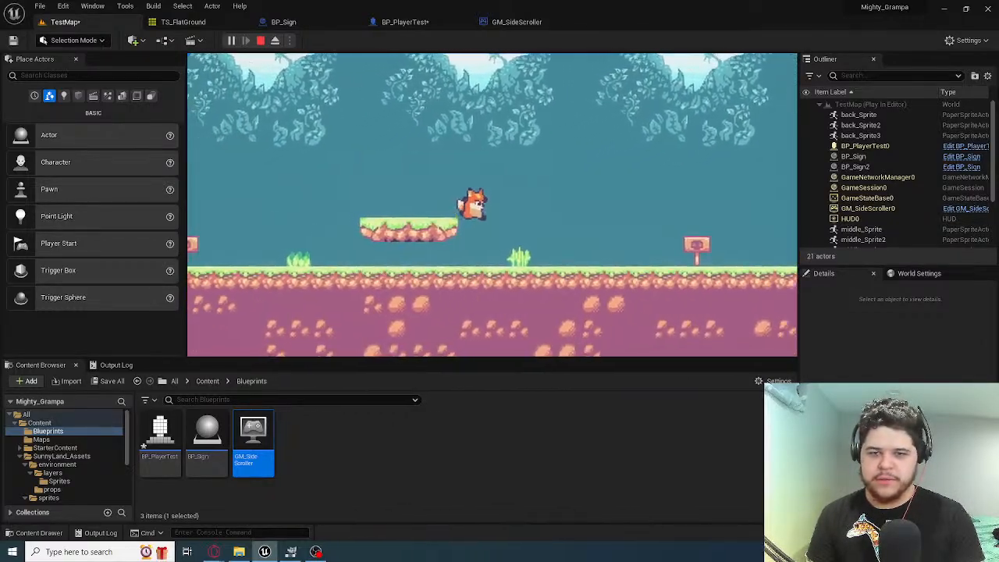
pyautogui.press('a')
pyautogui.press('space')
pyautogui.press('d')
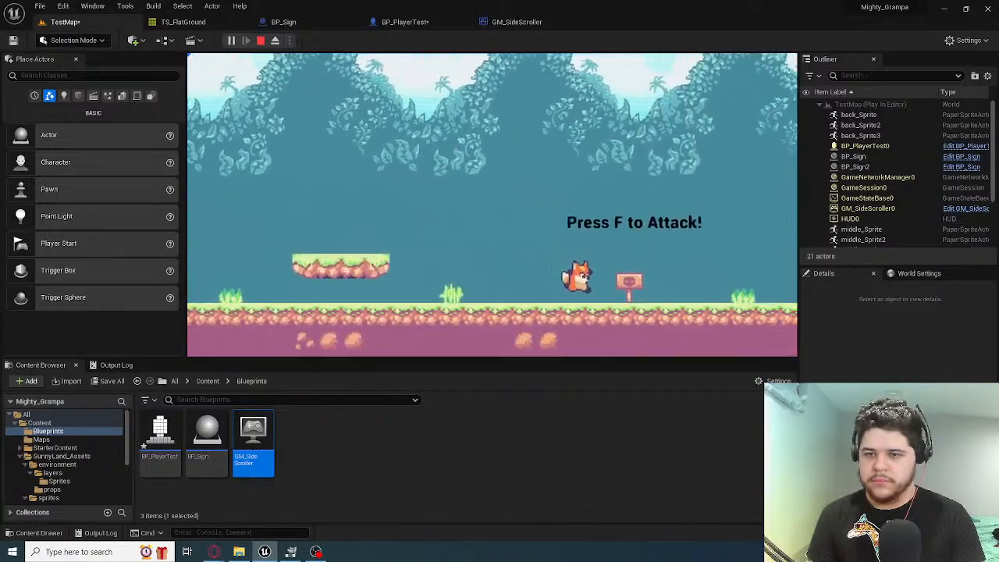
pyautogui.press('a')
pyautogui.press('space')
pyautogui.press('space')
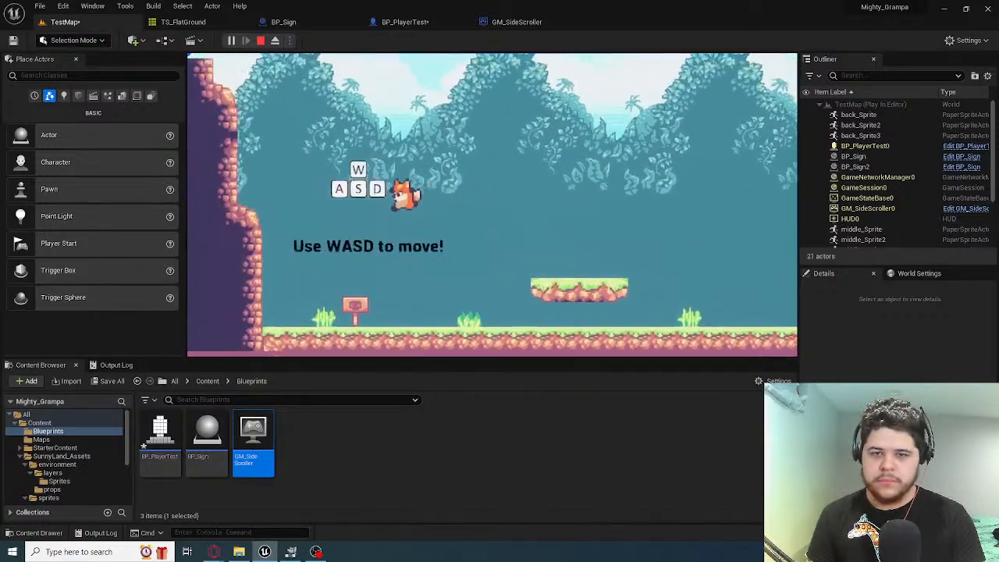
pyautogui.press('d')
pyautogui.press('space')
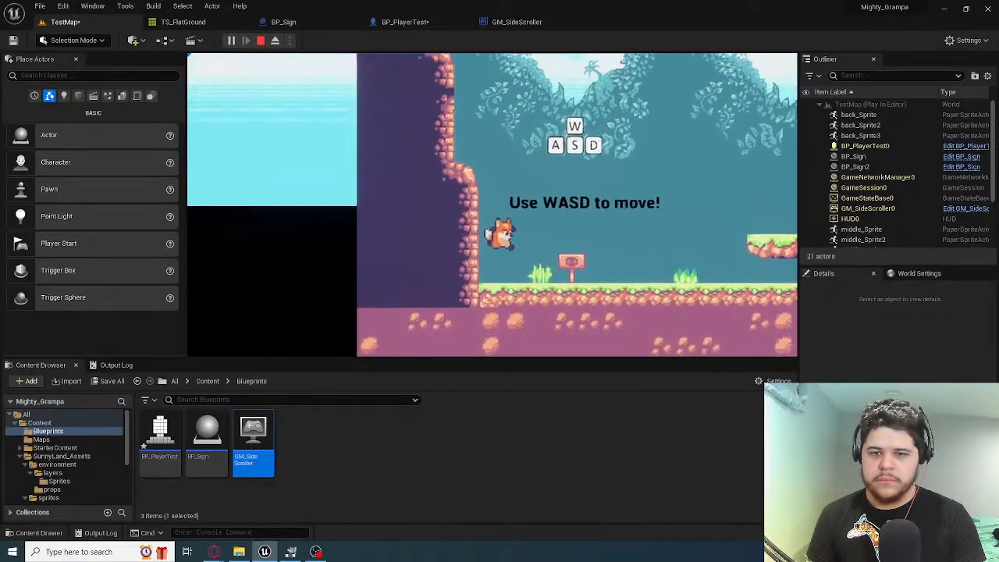
pyautogui.press('space')
pyautogui.press('a')
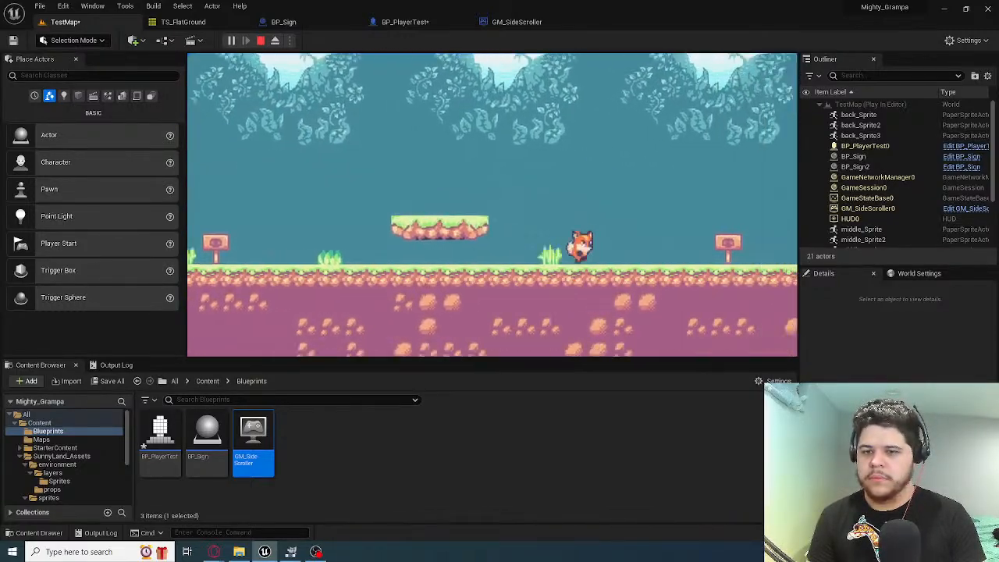
pyautogui.press('a')
pyautogui.press('space')
pyautogui.press('d')
pyautogui.press('space')
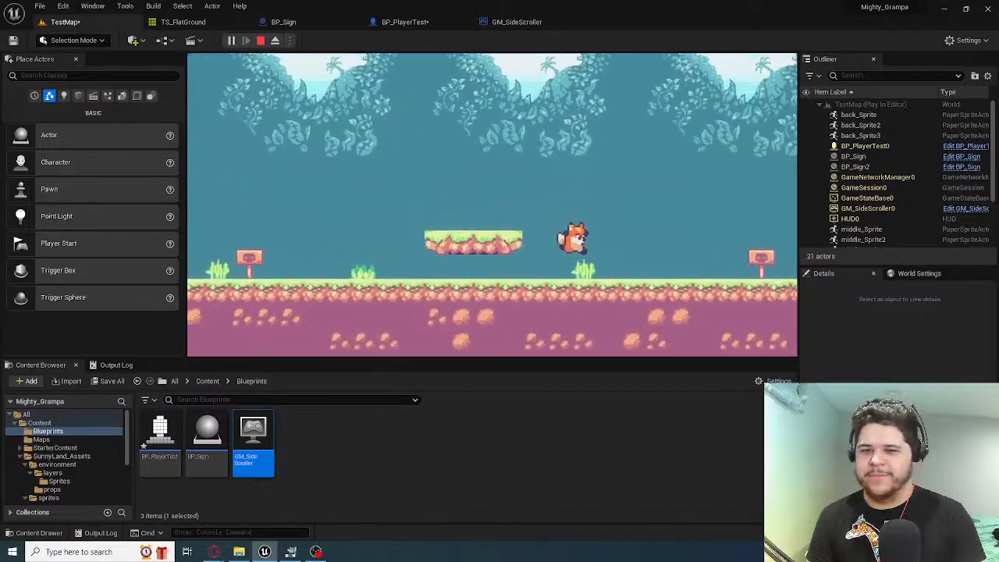
pyautogui.press('space')
pyautogui.press('a')
pyautogui.press('space')
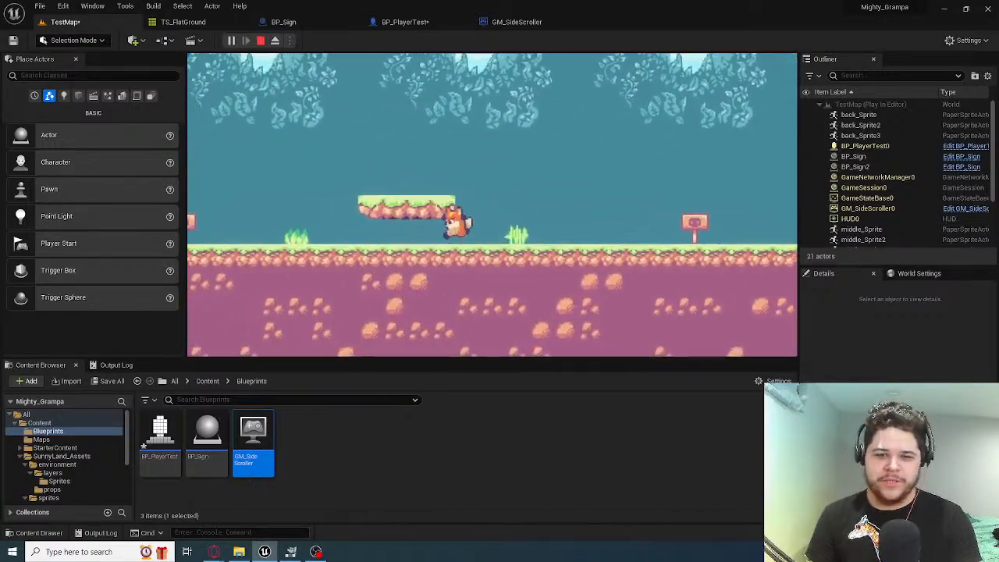
pyautogui.press('d')
pyautogui.press('a')
pyautogui.press('space')
pyautogui.press('d')
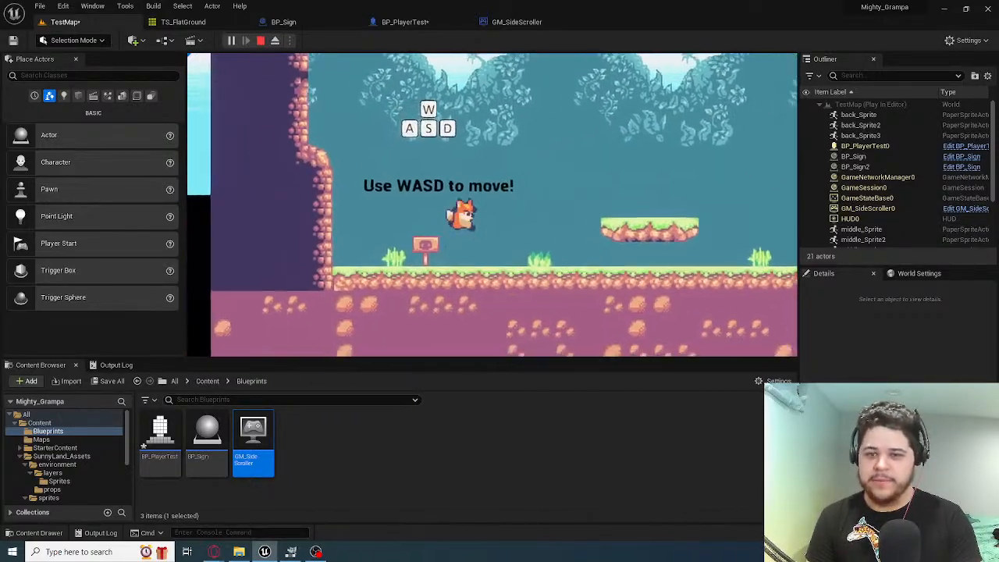
pyautogui.press('space')
pyautogui.press('space')
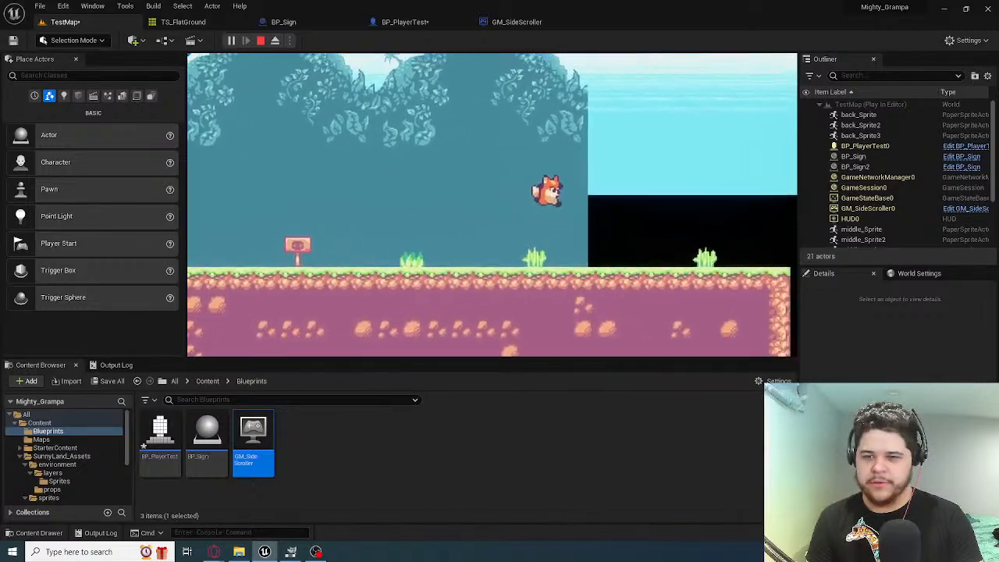
pyautogui.press('a')
pyautogui.press('space')
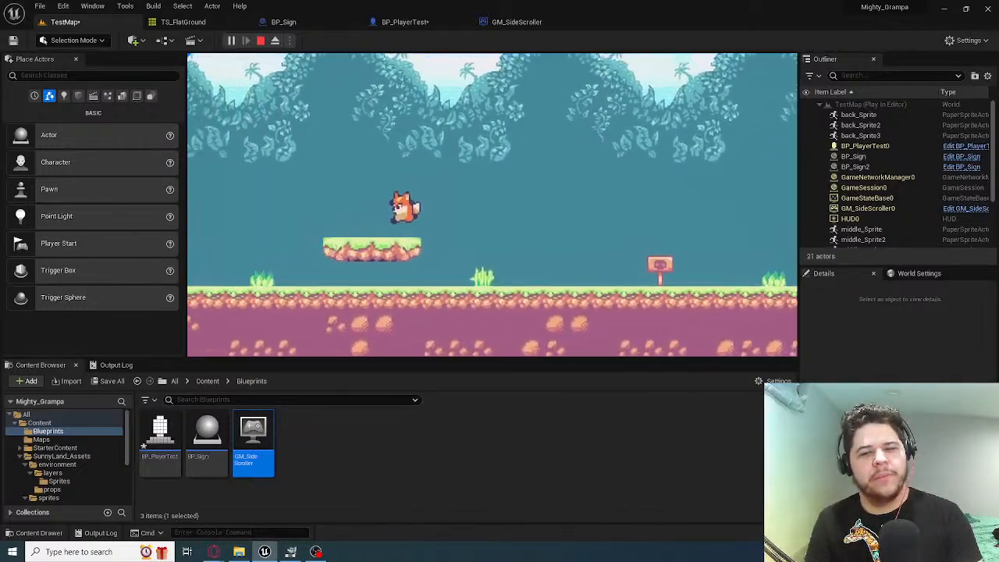
pyautogui.press('space')
pyautogui.press('d')
pyautogui.press('space')
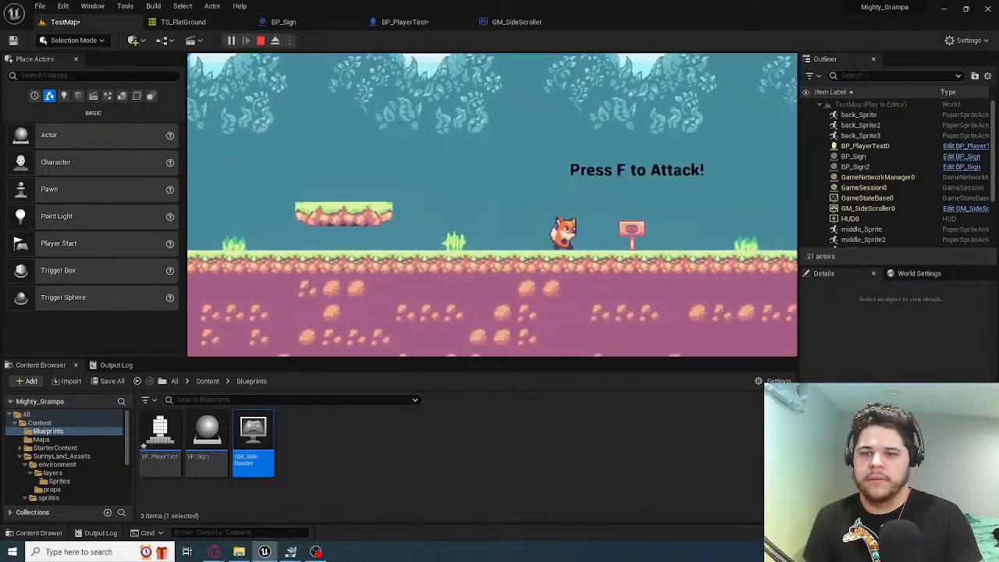
pyautogui.press('Escape')
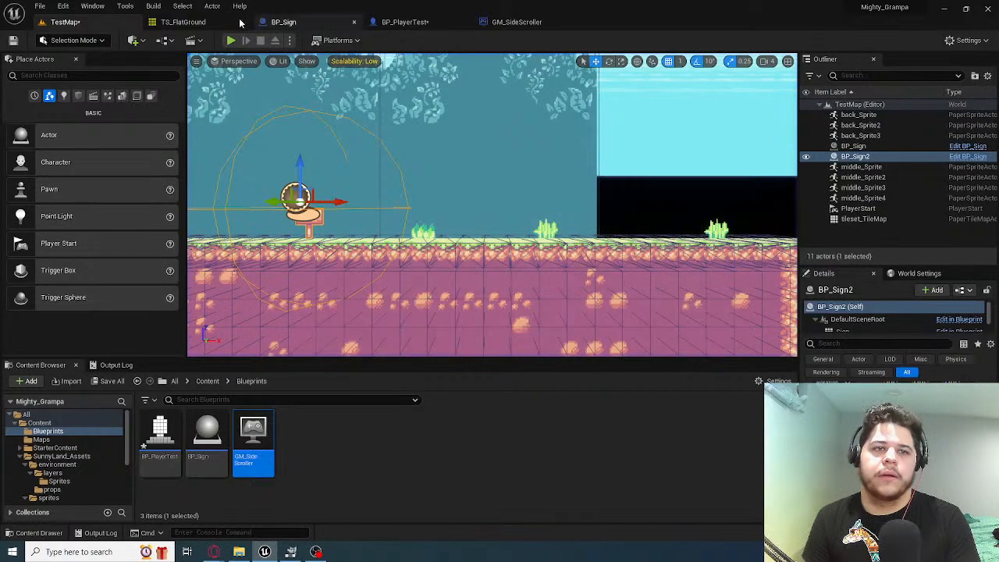
# Set Max Walk Speed to 150 cm/s in the Walking settings of BP_PlayerTest's class defaults
pyautogui.click(284, 21)
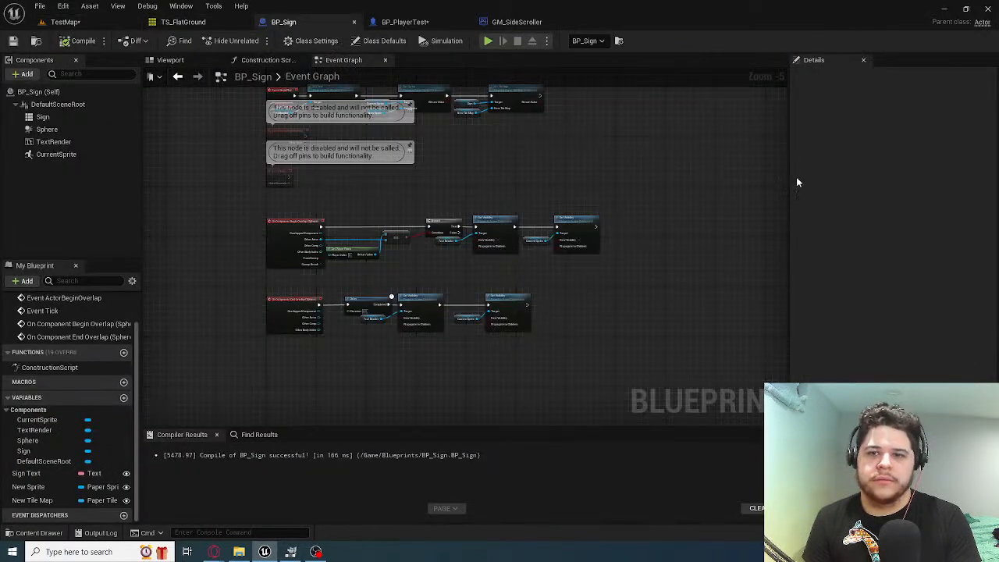
pyautogui.click(405, 21)
pyautogui.click(102, 92)
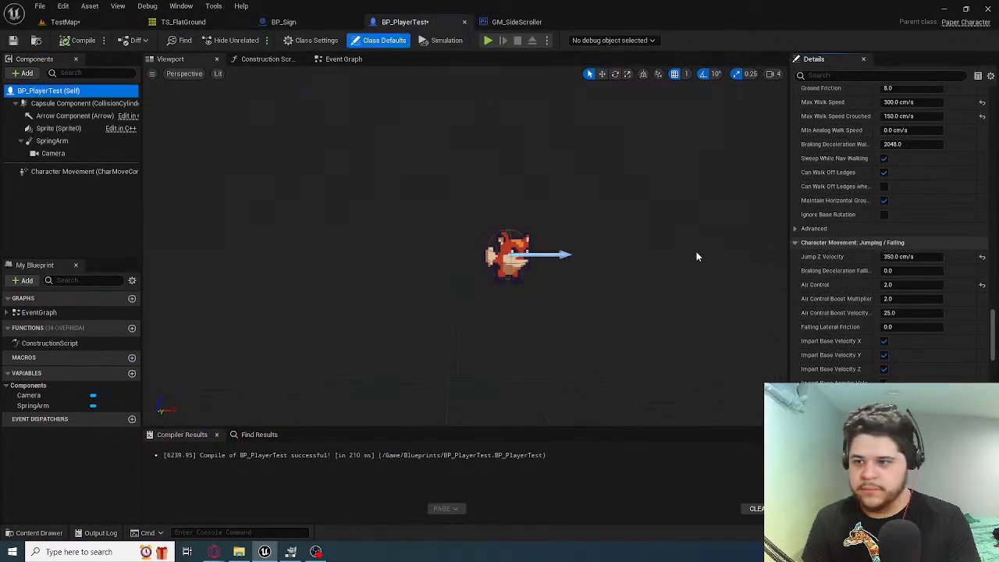
pyautogui.scroll(-2, 869, 255)
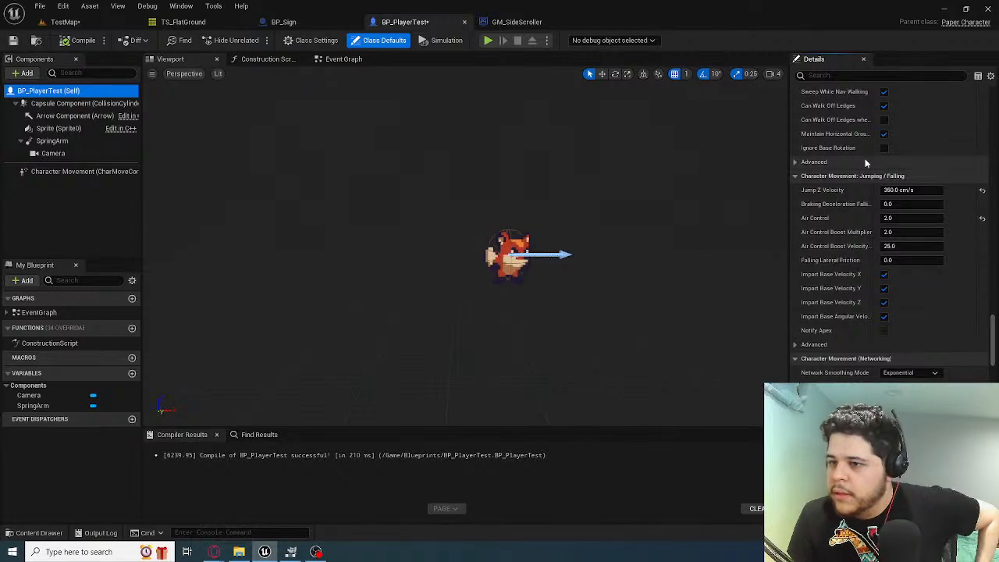
pyautogui.scroll(6, 845, 262)
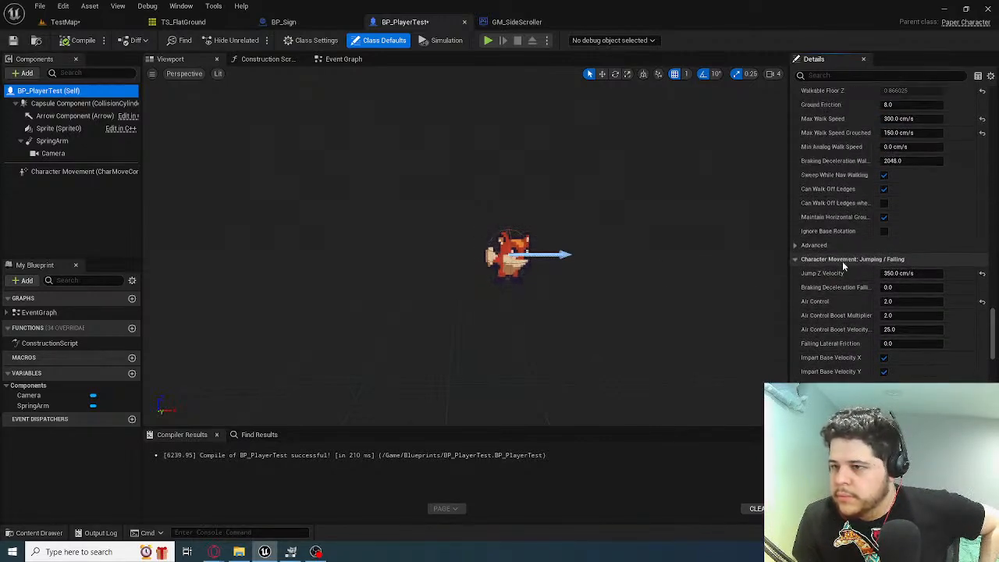
pyautogui.scroll(2, 849, 265)
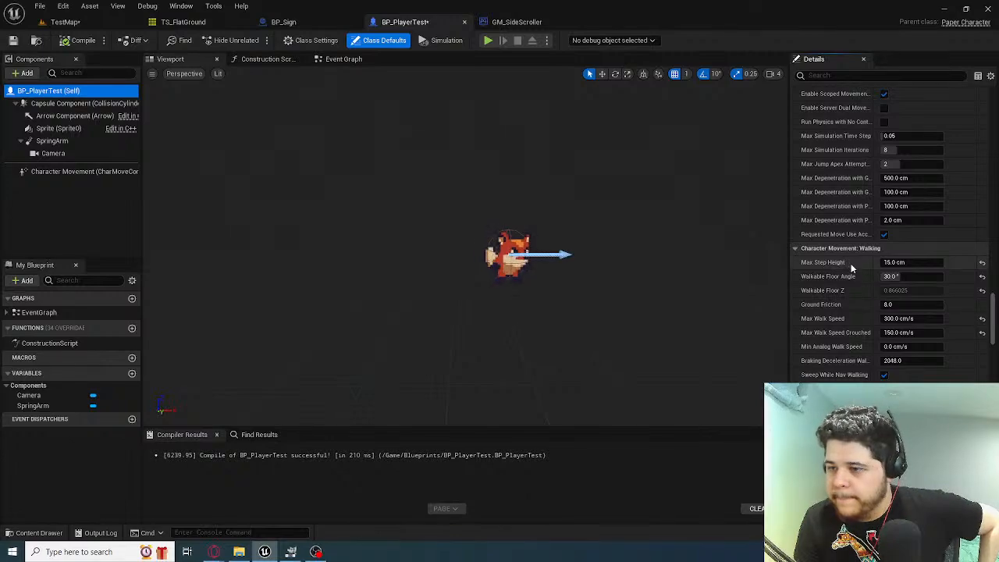
pyautogui.scroll(-1, 851, 263)
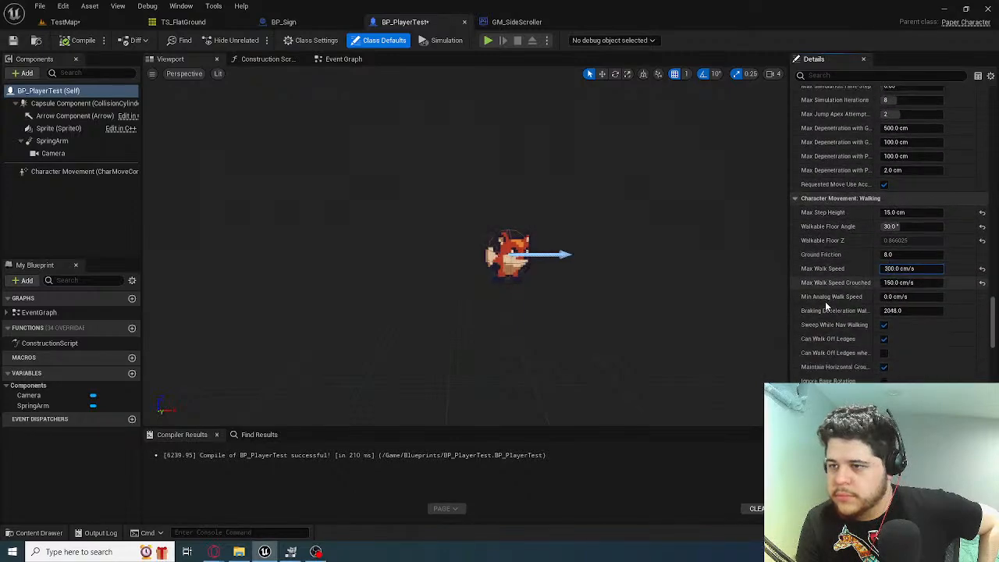
pyautogui.scroll(-1, 832, 307)
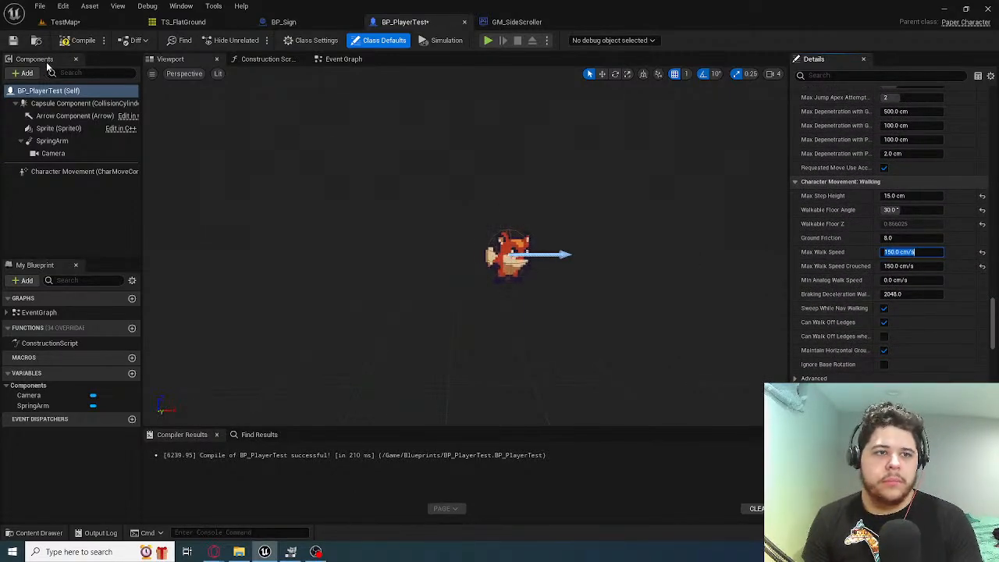
# Playtest TestMap at the new walk speed, running and jumping the fox between both signs and the level's far end, and stop play
pyautogui.click(65, 21)
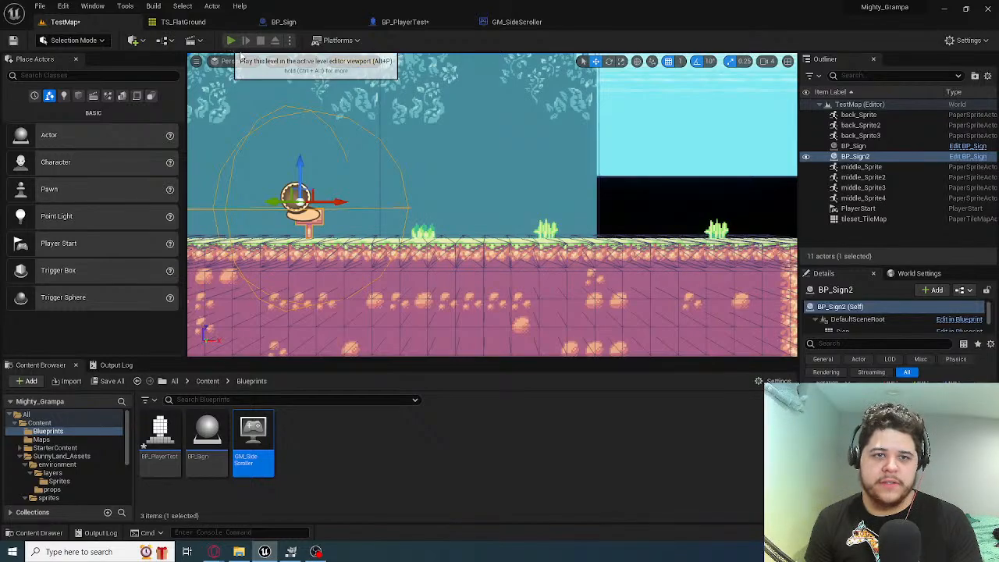
pyautogui.click(231, 40)
pyautogui.press('d')
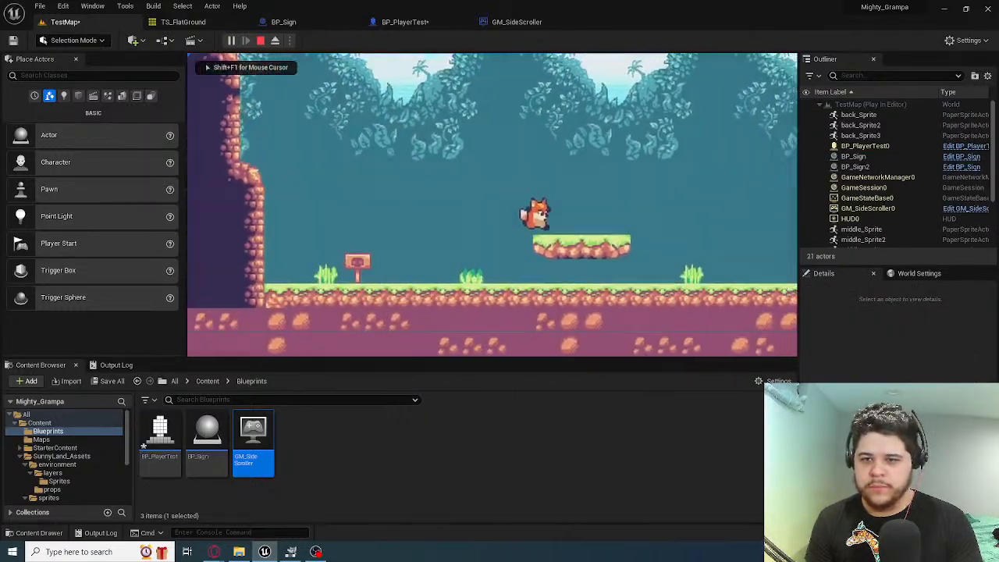
pyautogui.press('space')
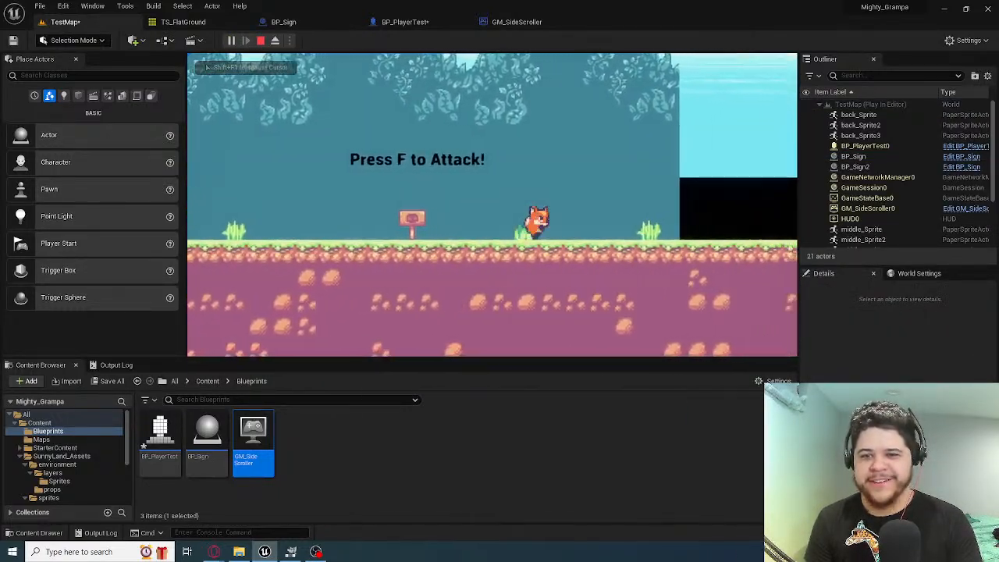
pyautogui.press('a')
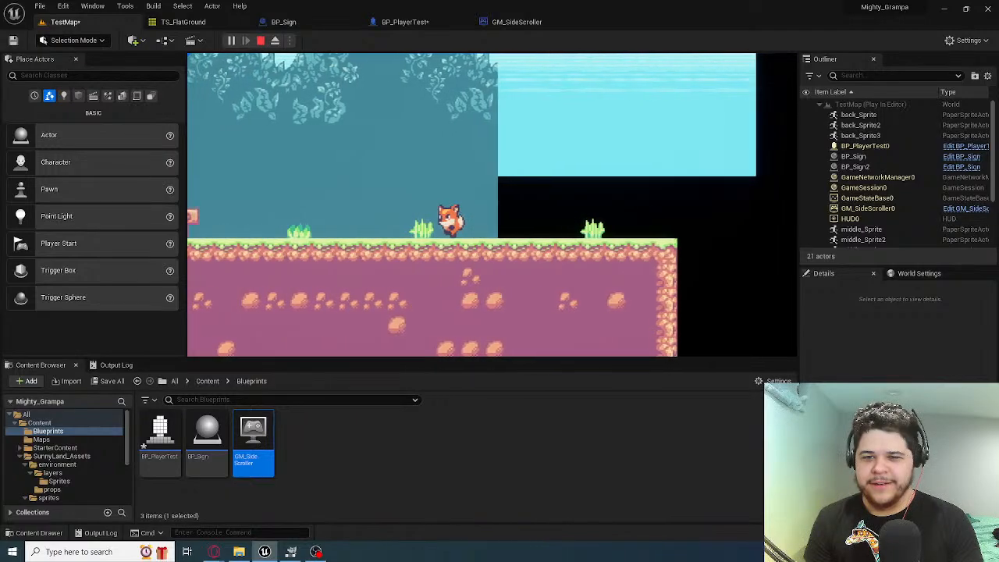
pyautogui.press('space')
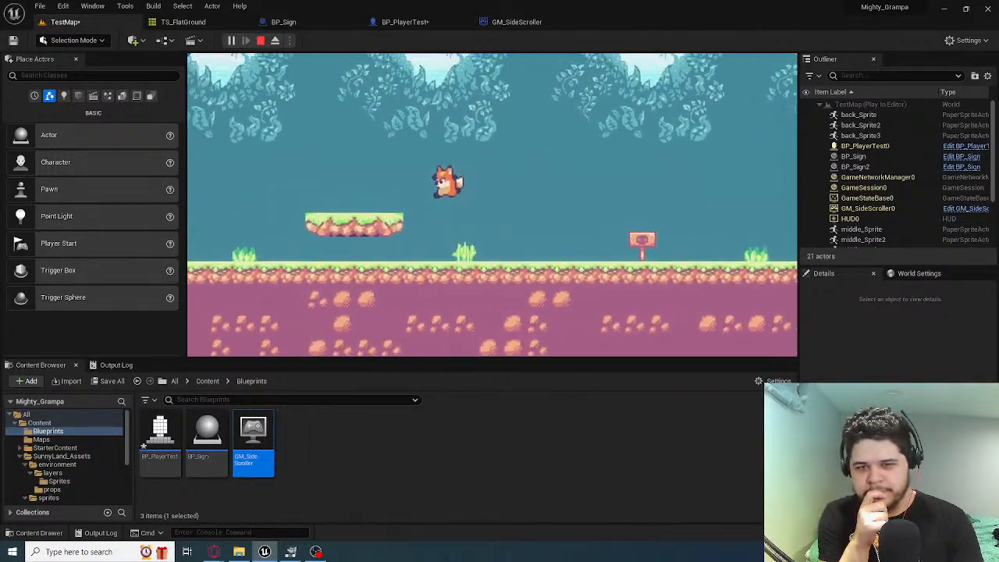
pyautogui.press('a')
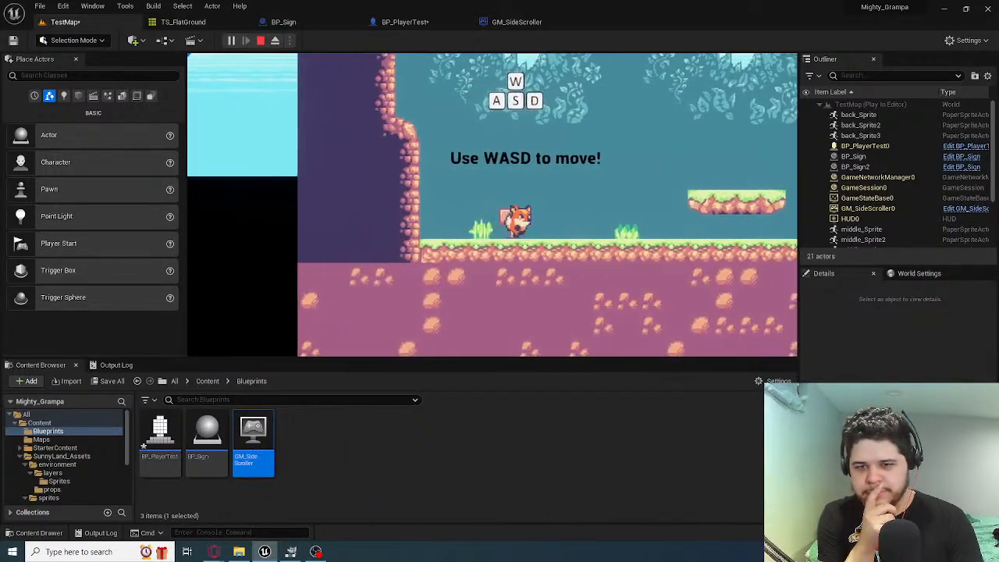
pyautogui.press('d')
pyautogui.press('space')
pyautogui.press('space')
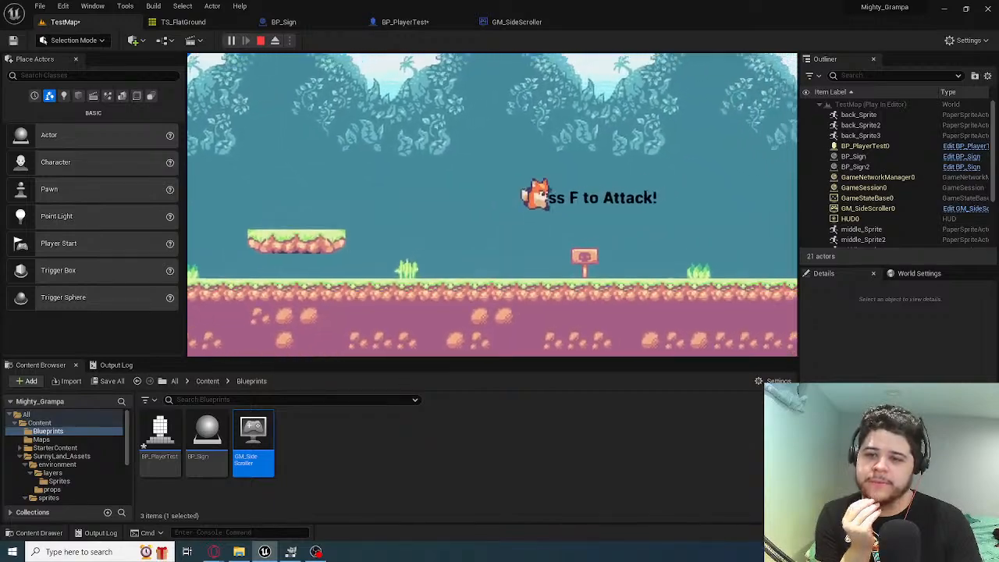
pyautogui.press('Escape')
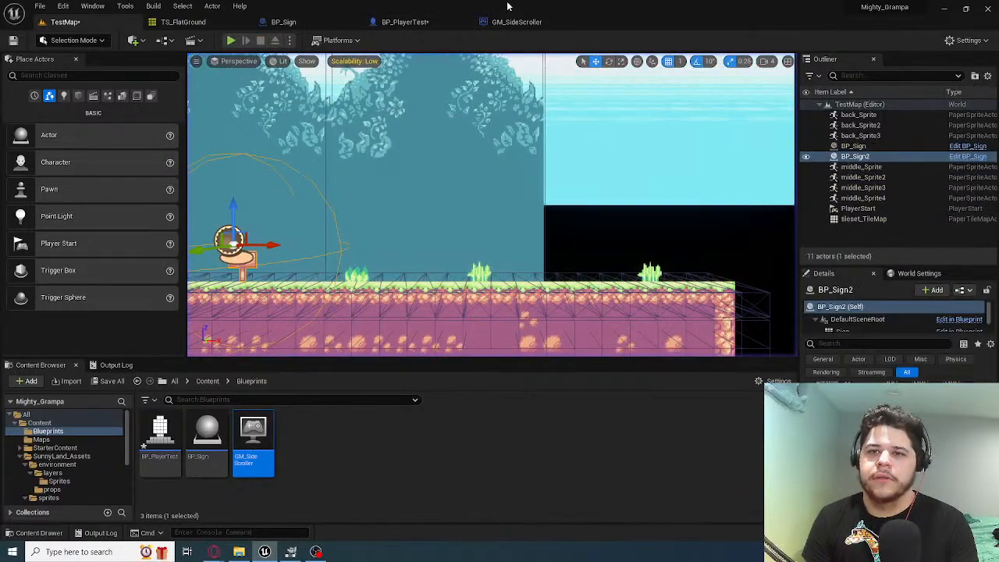
# Set Max Walk Speed to 200 cm/s in the Walking settings of BP_PlayerTest's class defaults and compile the blueprint
pyautogui.click(515, 22)
pyautogui.click(413, 23)
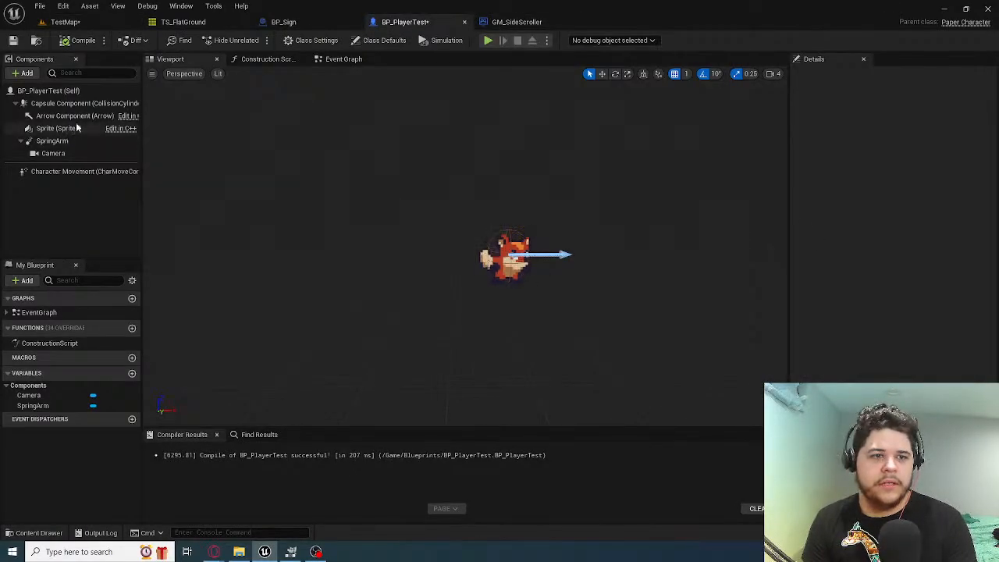
pyautogui.click(47, 91)
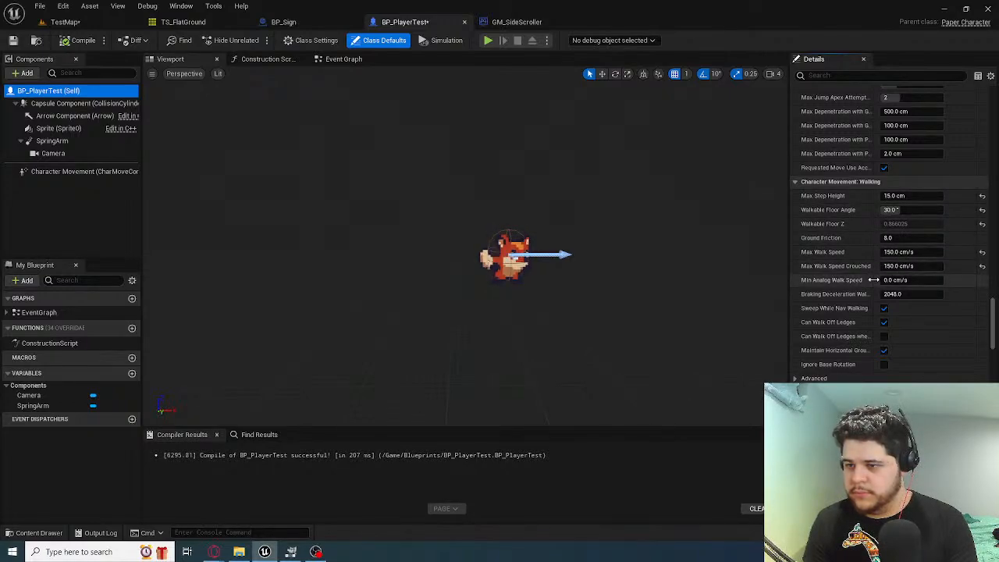
pyautogui.click(888, 252)
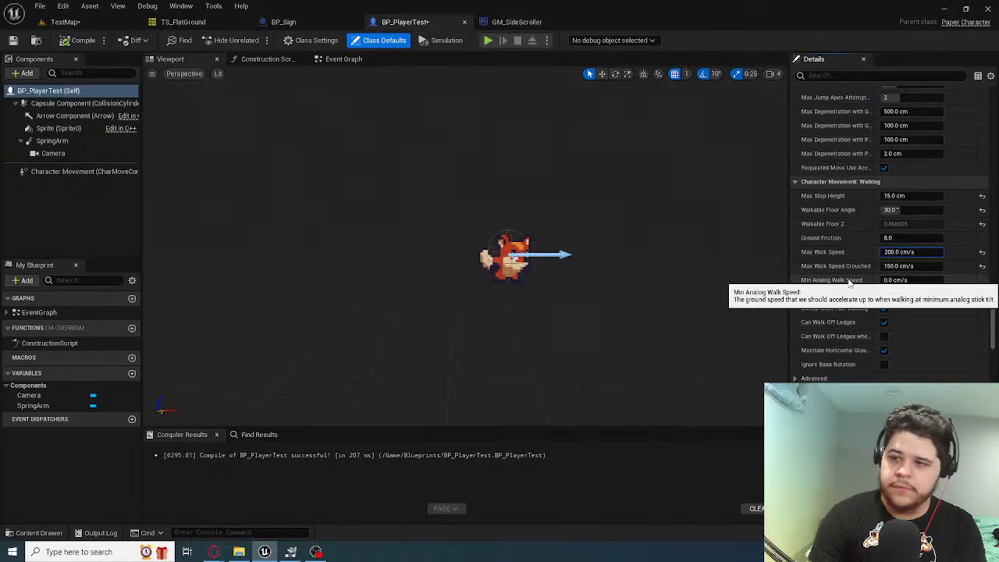
pyautogui.press('Return')
pyautogui.click(82, 41)
# Playtest TestMap with the faster walk, repeatedly jumping the fox around the floating platform and past both signs, and stop play
pyautogui.click(65, 22)
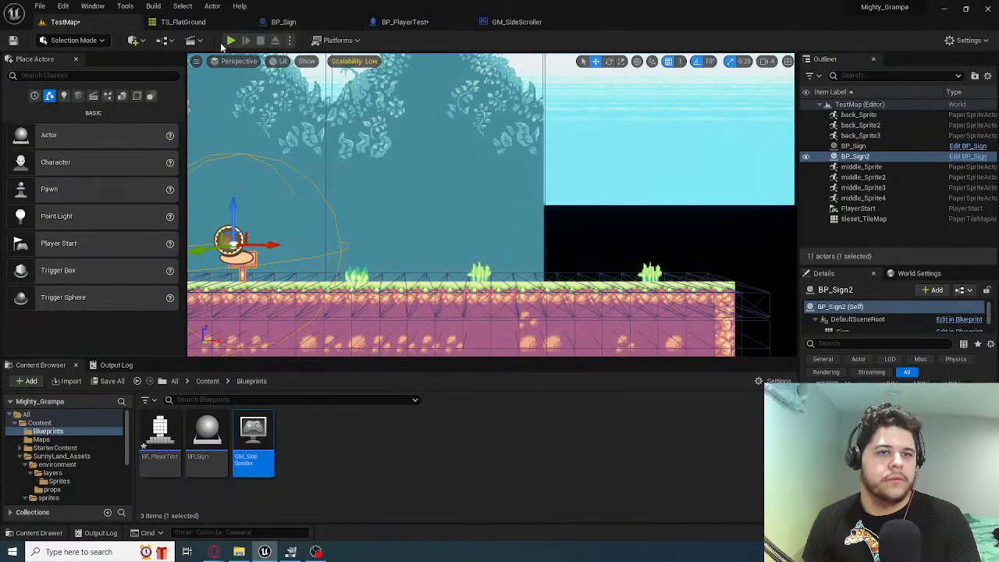
pyautogui.click(446, 137)
pyautogui.press('d')
pyautogui.press('space')
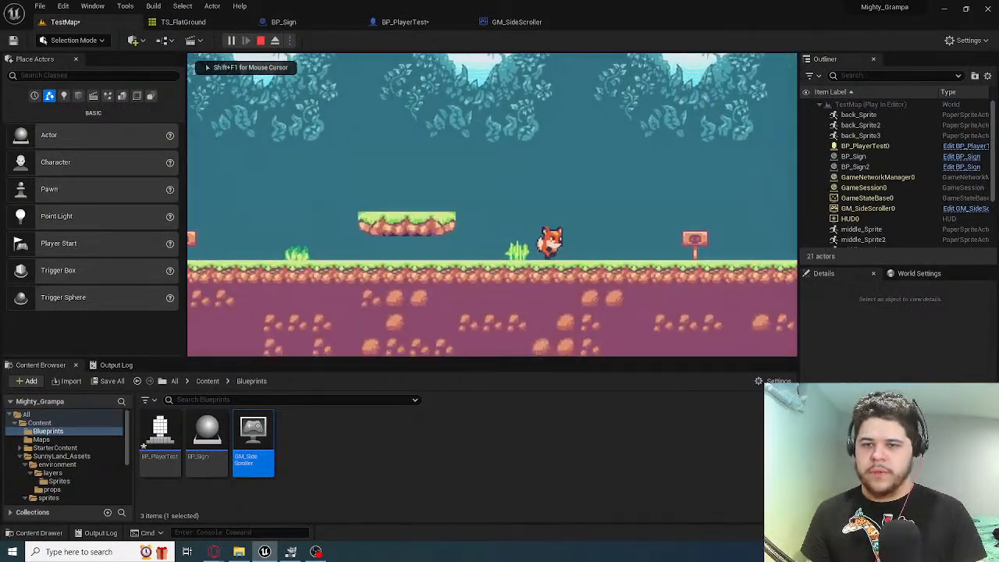
pyautogui.press('a')
pyautogui.press('space')
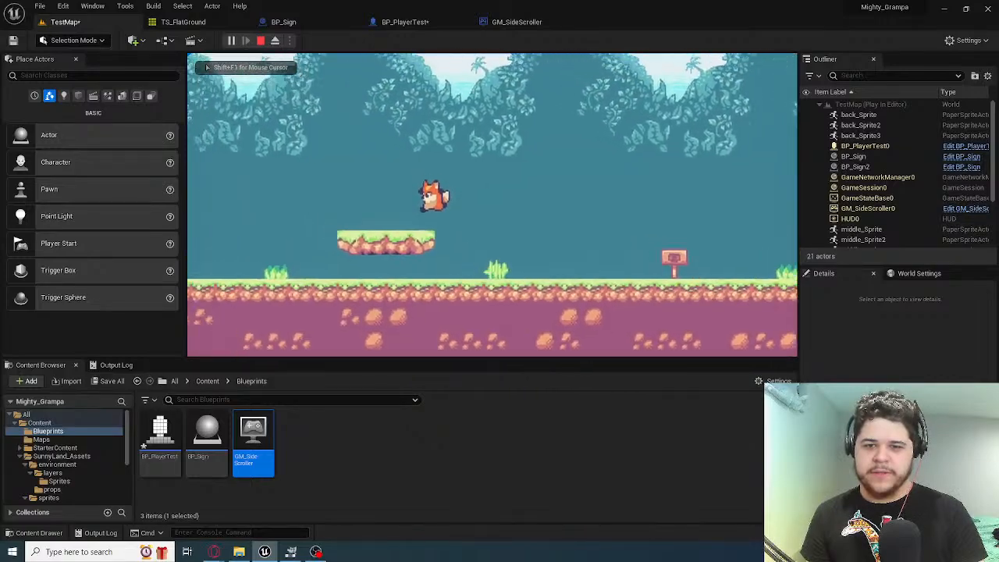
pyautogui.press('d')
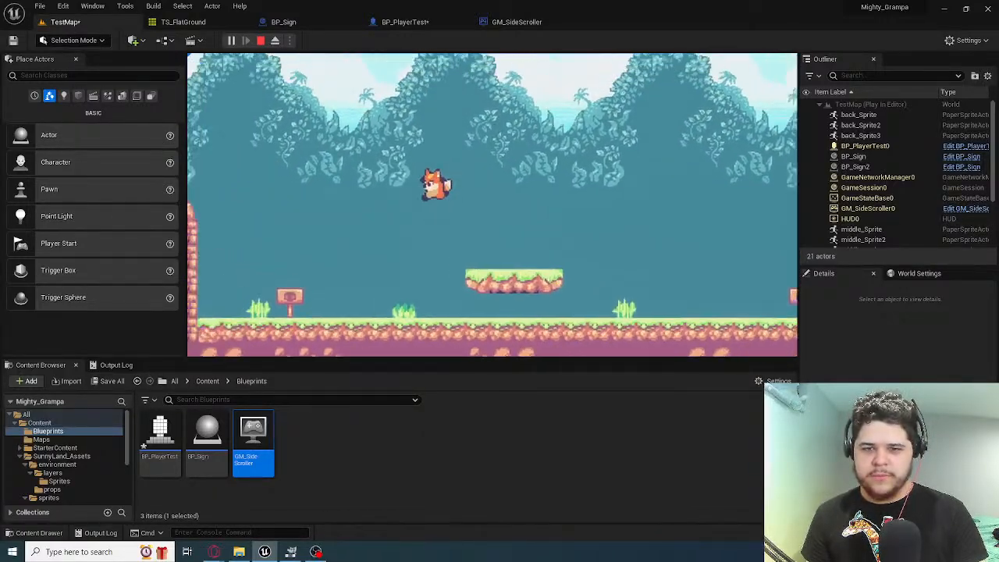
pyautogui.press('a')
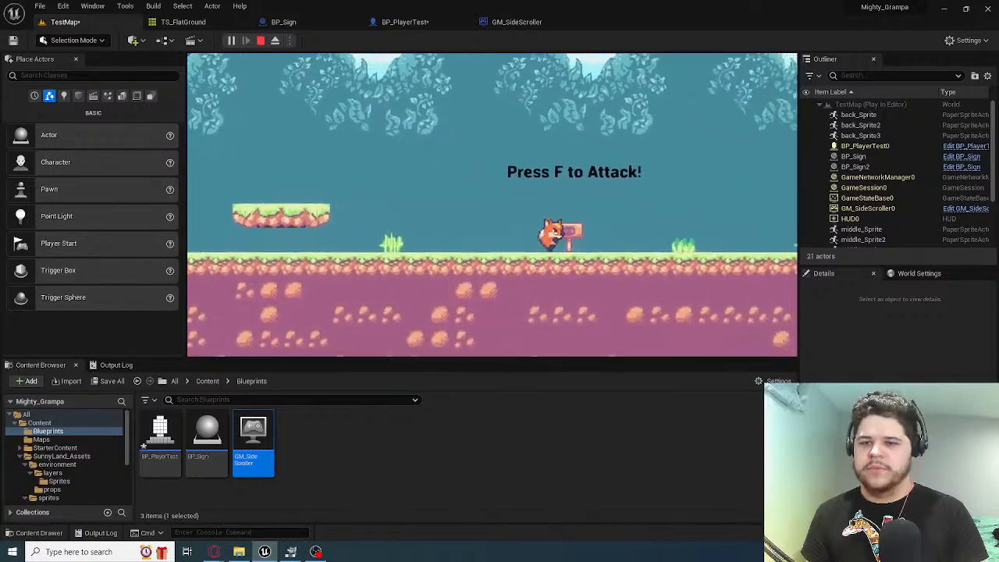
pyautogui.press('a')
pyautogui.press('space')
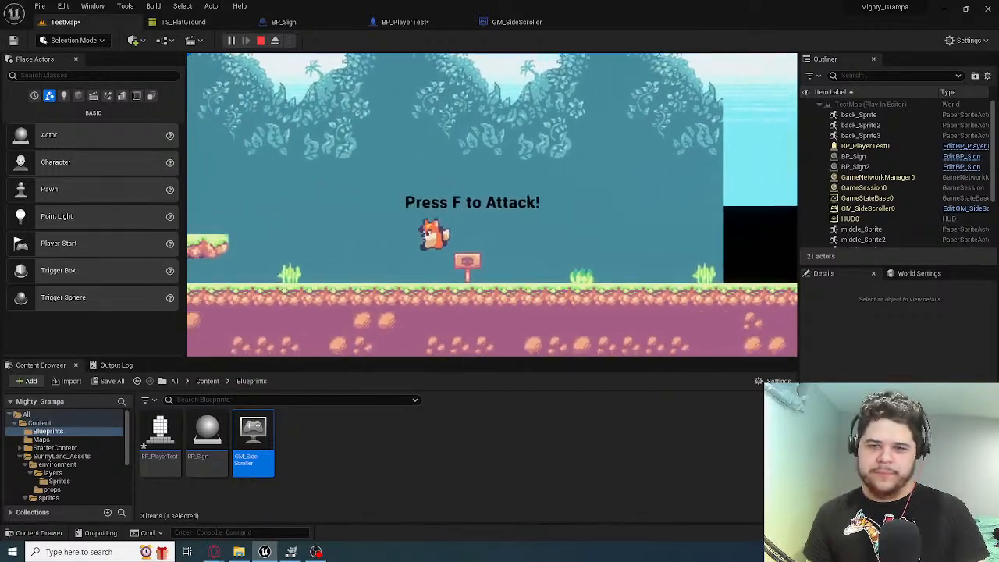
pyautogui.press('a')
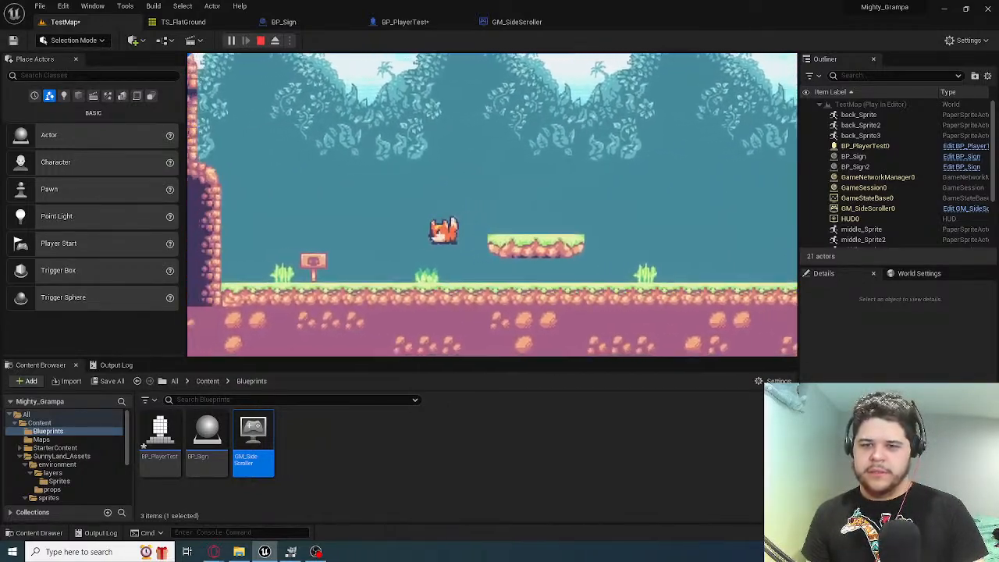
pyautogui.press('d')
pyautogui.press('space')
pyautogui.press('a')
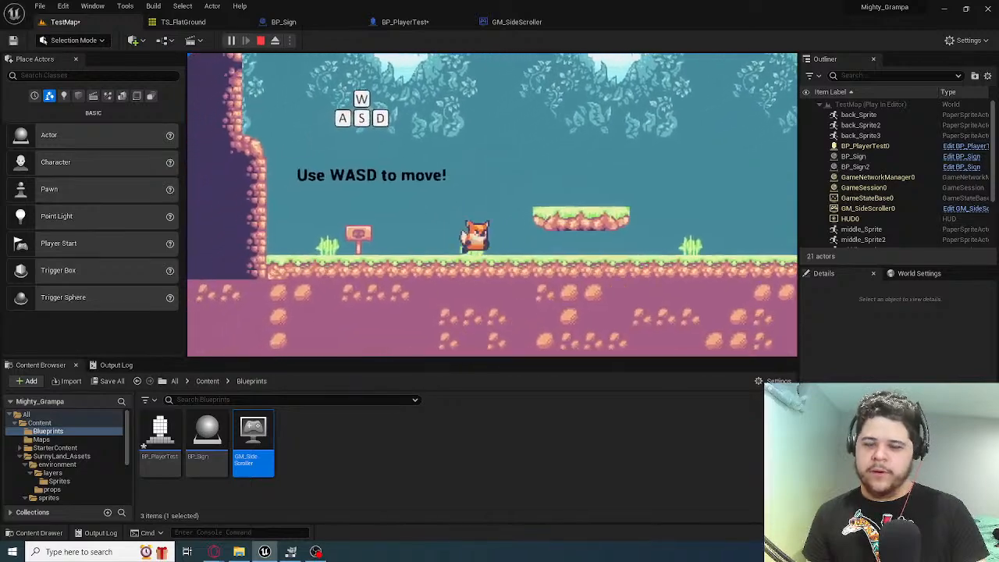
pyautogui.press('d')
pyautogui.press('space')
pyautogui.press('a')
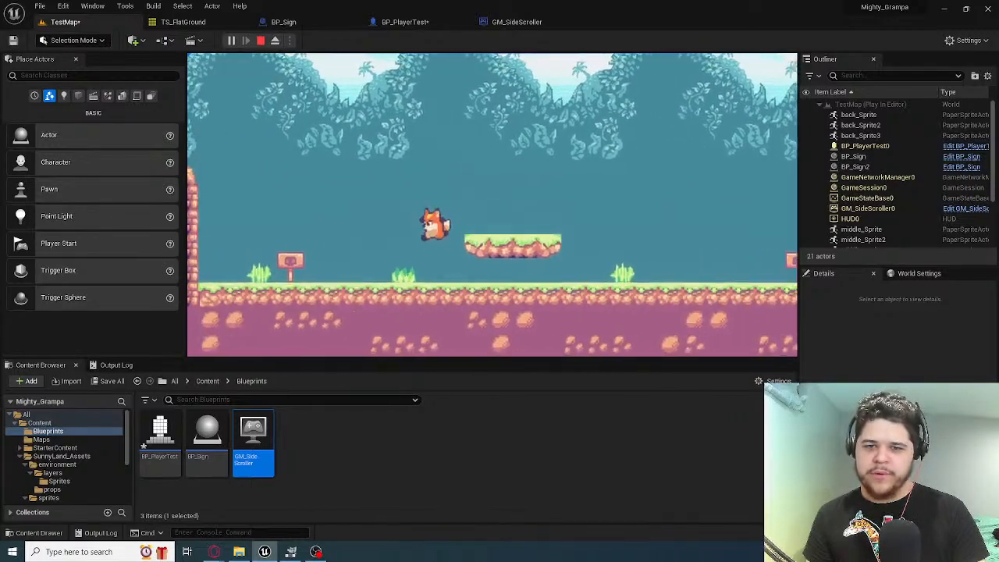
pyautogui.press('d')
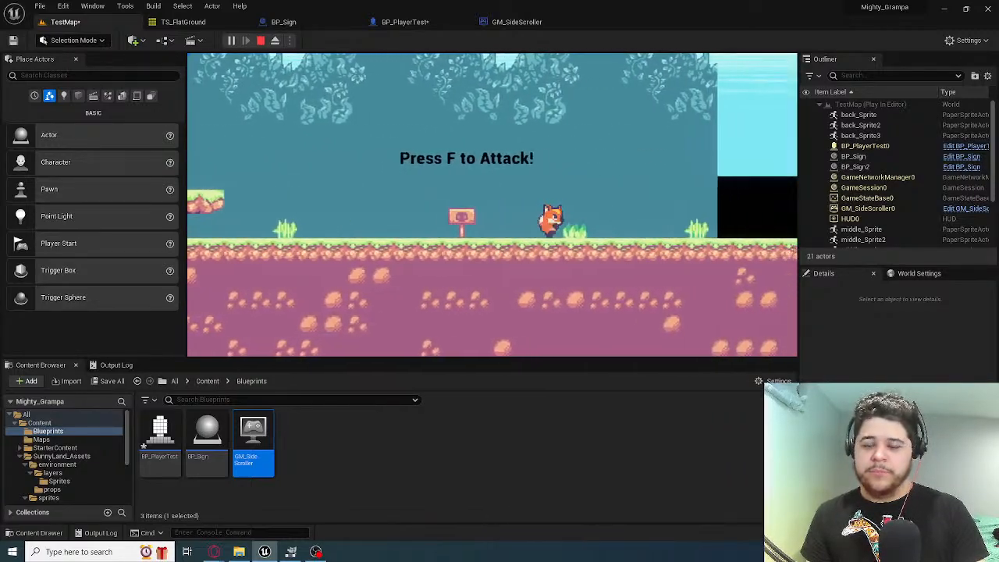
pyautogui.press('a')
pyautogui.press('space')
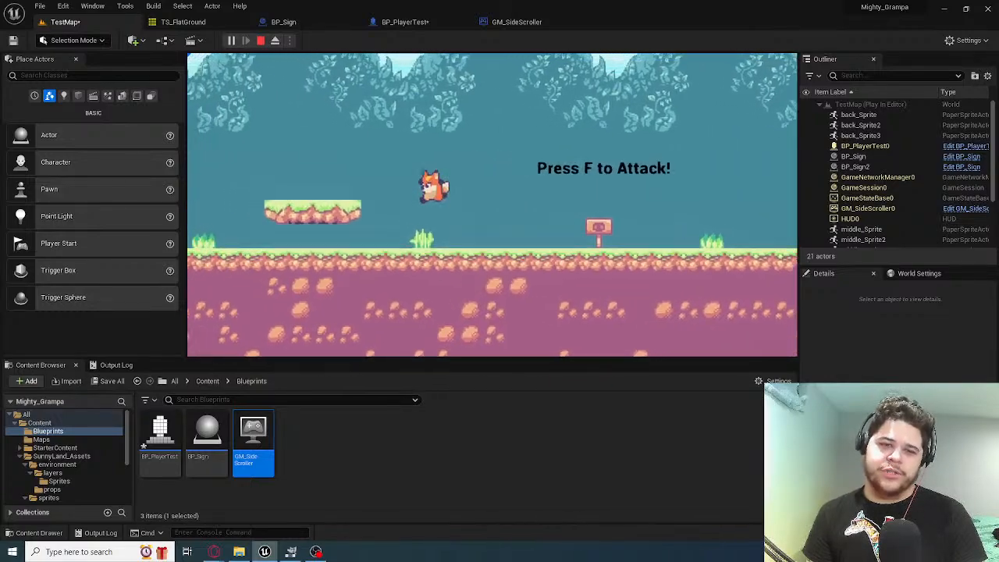
pyautogui.press('d')
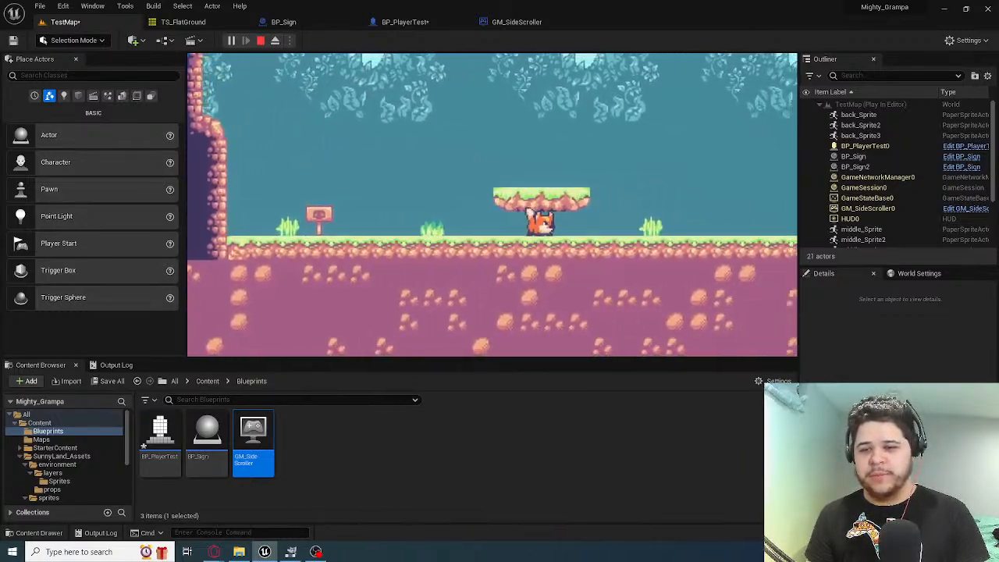
pyautogui.press('space')
pyautogui.press('a')
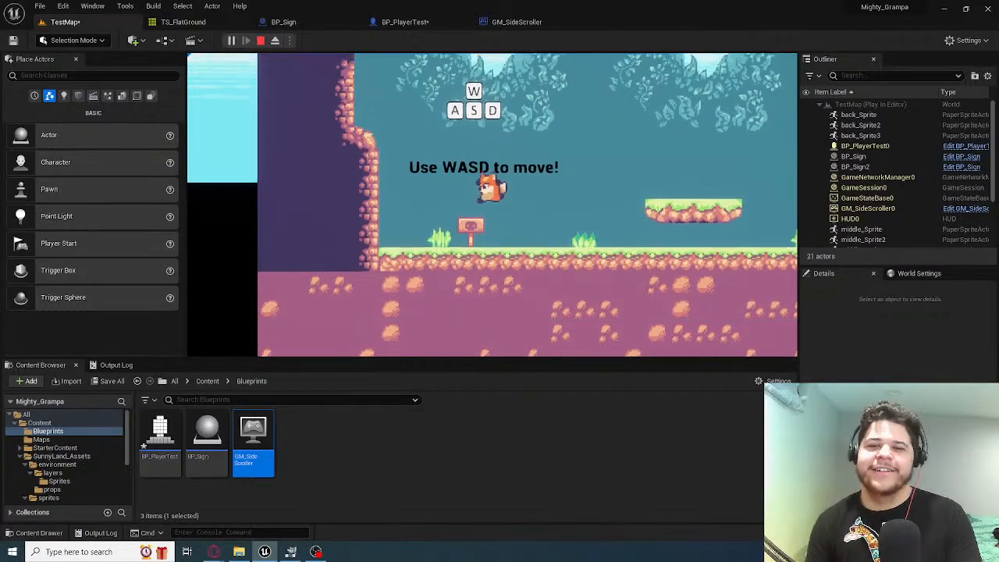
pyautogui.press('a')
pyautogui.press('Escape')
# Duplicate middle_Sprite4, the last tree background, and move the copy along the X axis to extend the backdrop past the ground's end
pyautogui.press('f')
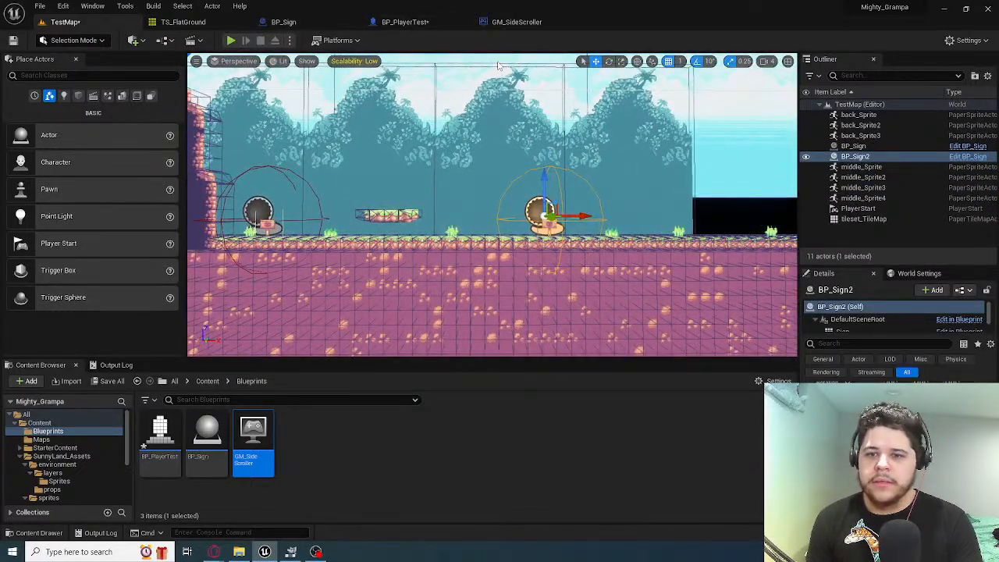
pyautogui.press('s')
pyautogui.press('d')
pyautogui.moveTo(569, 199); pyautogui.dragTo(569, 200, button='right')
pyautogui.press('a')
pyautogui.press('w')
pyautogui.moveTo(492, 211)
pyautogui.mouseDown(button='right')
pyautogui.moveTo(468, 210)
pyautogui.moveTo(468, 176)
pyautogui.moveTo(470, 235)
pyautogui.moveTo(480, 214)
pyautogui.mouseUp(button='right')
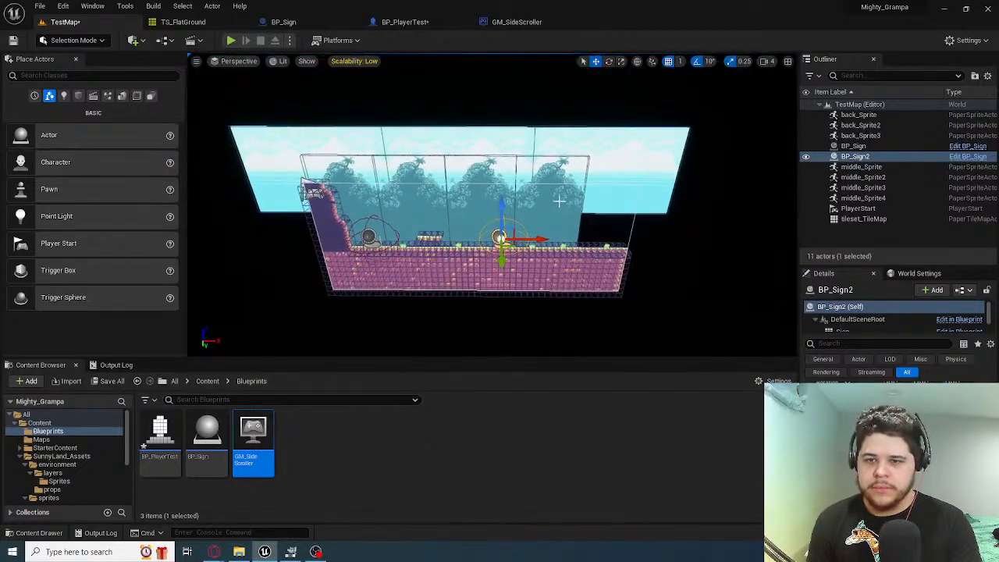
pyautogui.click(559, 202)
pyautogui.moveTo(559, 202); pyautogui.dragTo(576, 201, button='right')
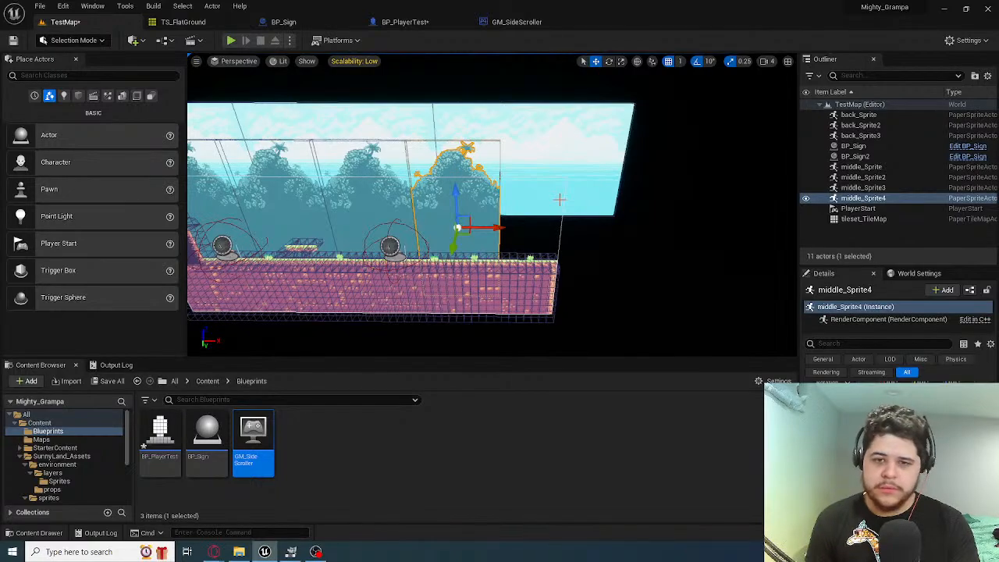
pyautogui.hotkey('ctrl', 'd')
pyautogui.press('f')
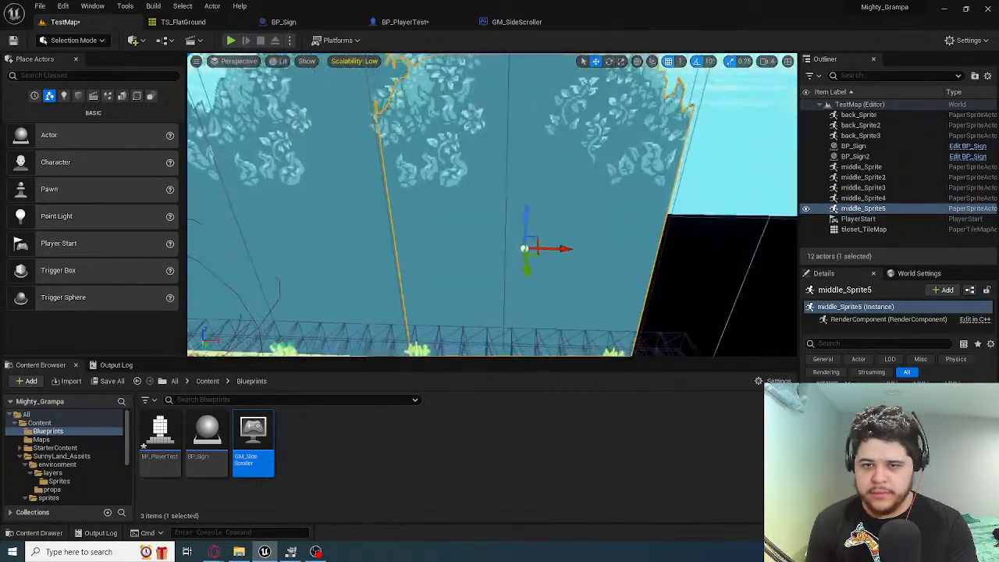
pyautogui.moveTo(568, 252); pyautogui.dragTo(699, 256)
pyautogui.moveTo(698, 256); pyautogui.dragTo(761, 312, button='right')
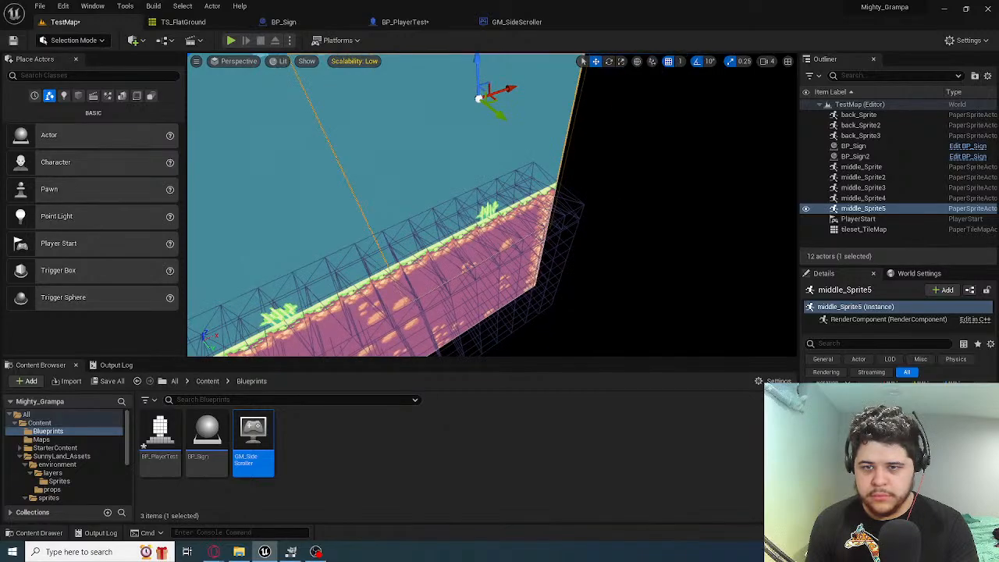
pyautogui.click(484, 261)
pyautogui.moveTo(484, 262); pyautogui.dragTo(437, 215, button='right')
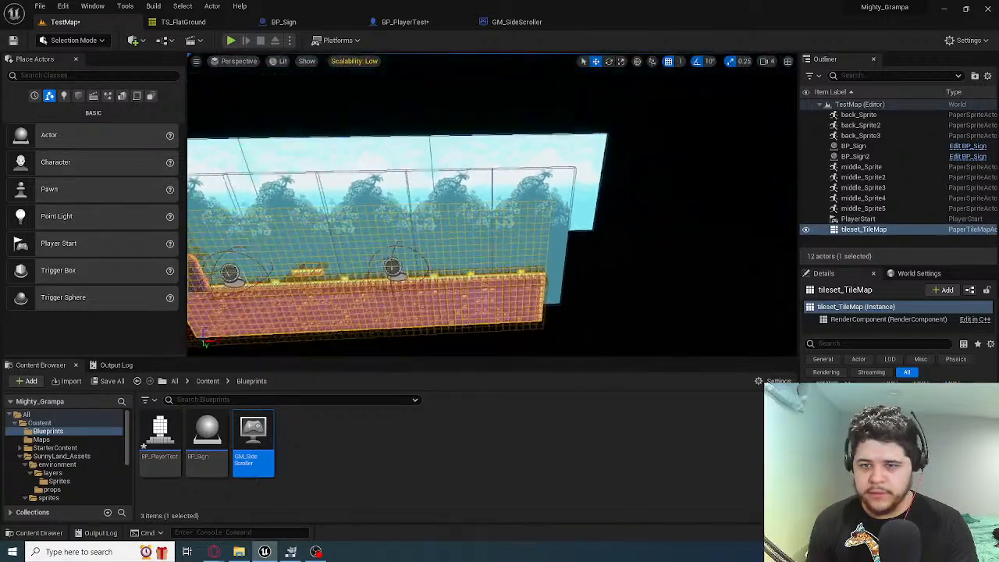
# Playtest TestMap with the extended tree backdrop, running and jumping the fox between the WASD sign and the ground's far end
pyautogui.click(232, 41)
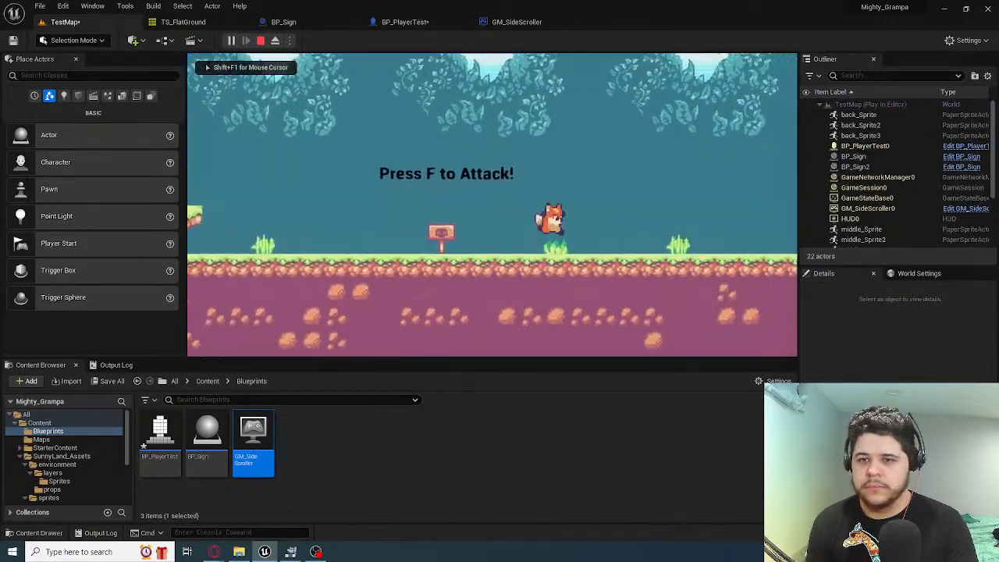
pyautogui.press('space')
pyautogui.press('a')
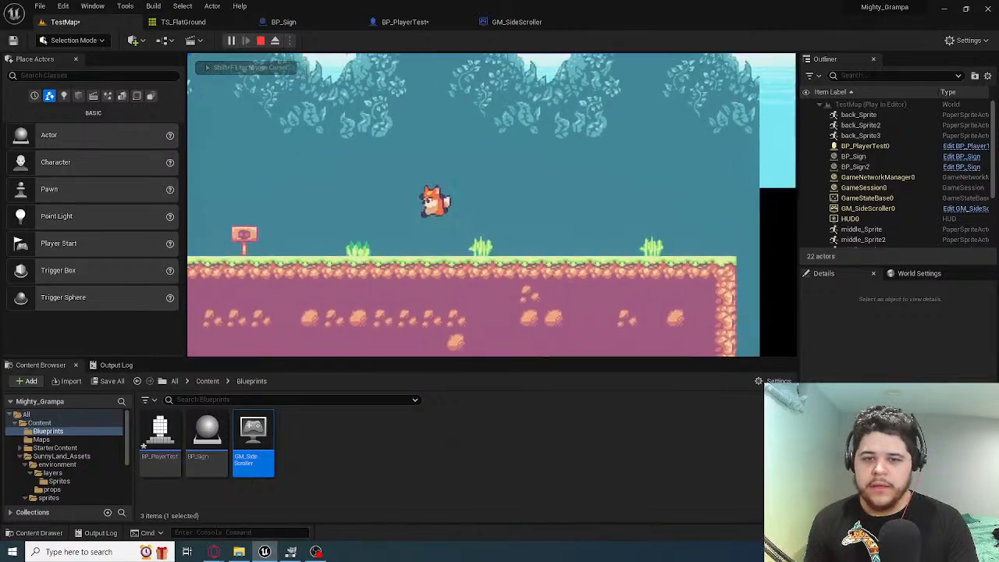
pyautogui.press('space')
pyautogui.press('space')
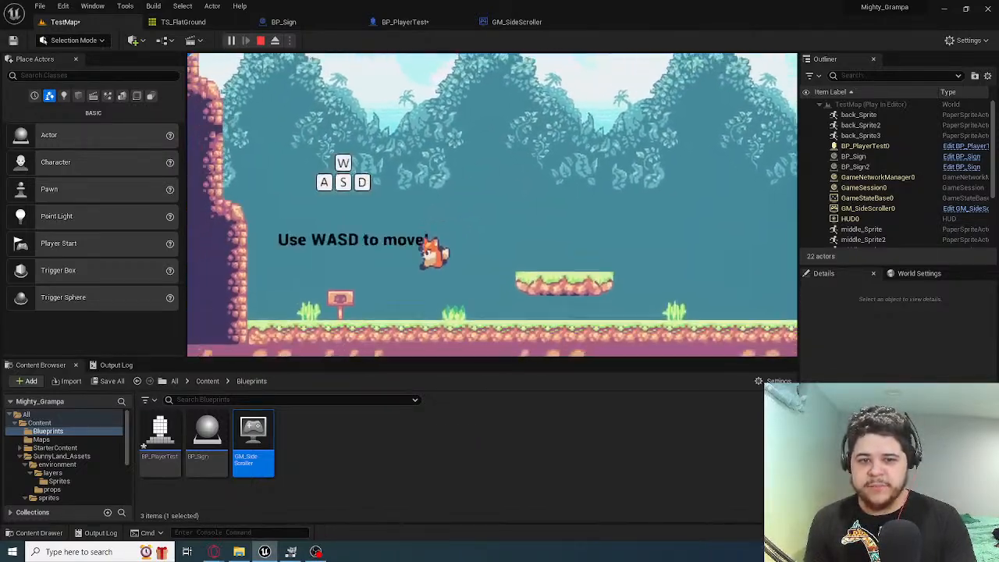
pyautogui.press('d')
pyautogui.press('space')
pyautogui.press('space')
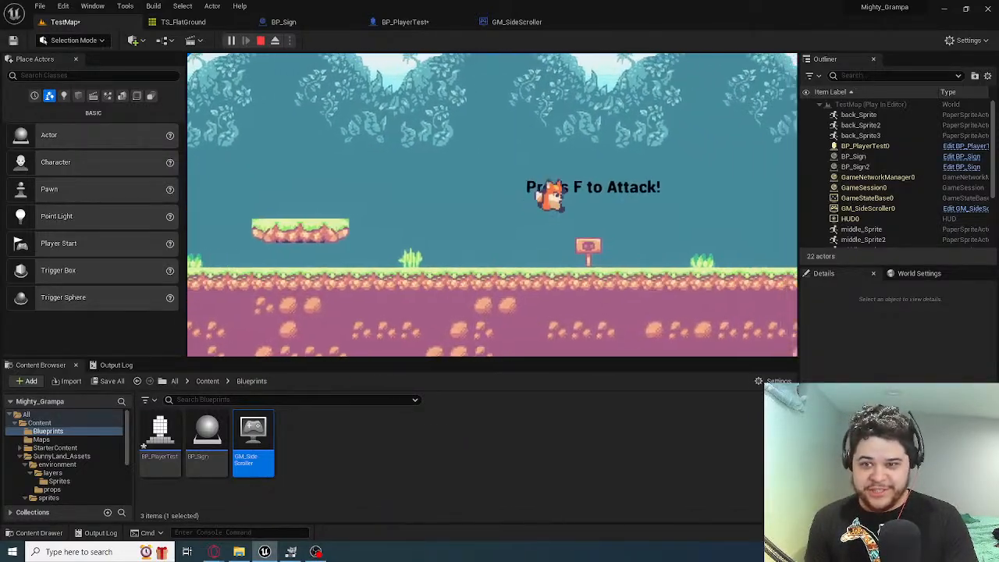
# Continue the TestMap playtest, jumping the fox between the ground's far end and the floating platform, and finish at the starting wall
pyautogui.press('space')
pyautogui.press('a')
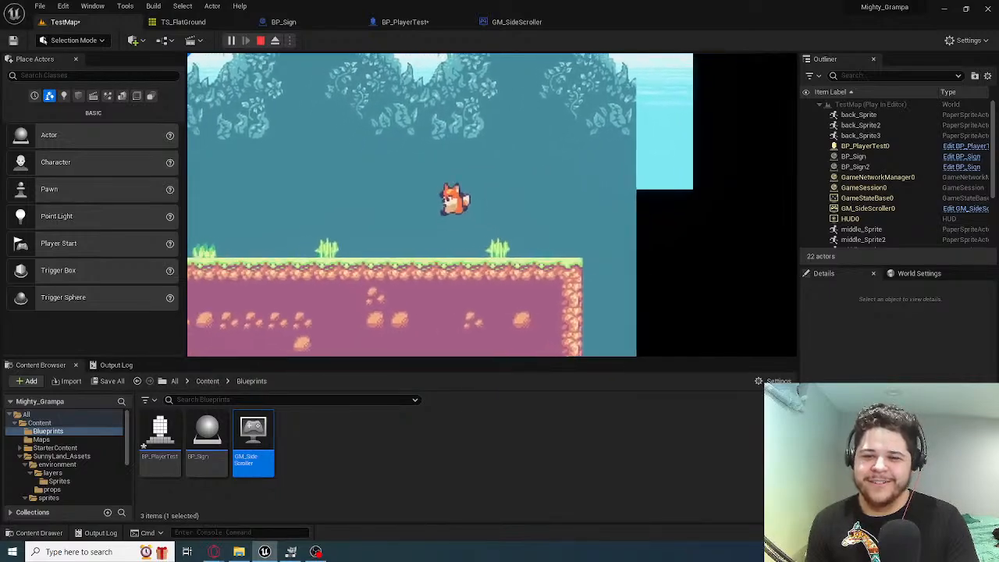
pyautogui.press('space')
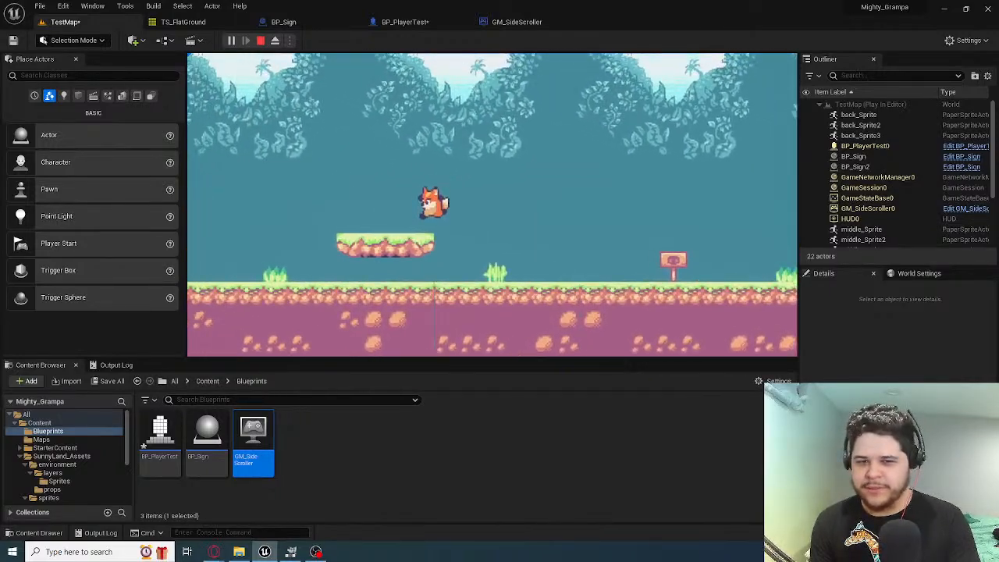
pyautogui.press('d')
pyautogui.press('space')
pyautogui.press('space')
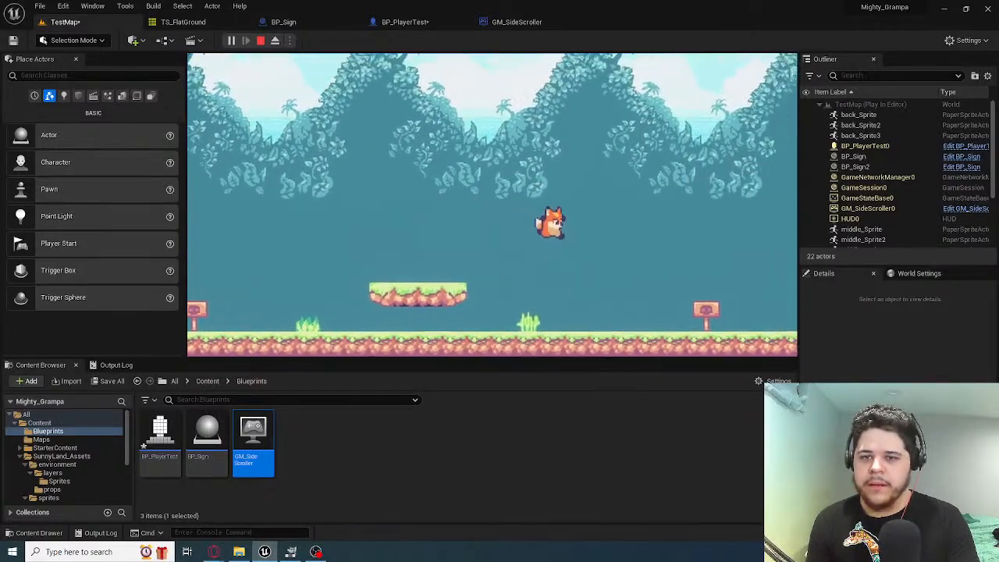
pyautogui.press('space')
pyautogui.press('a')
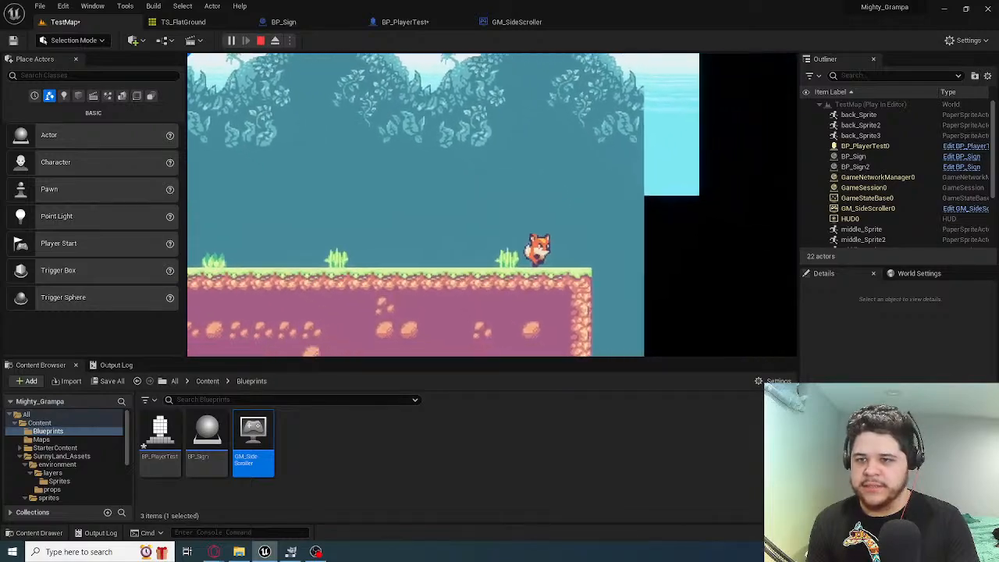
pyautogui.press('space')
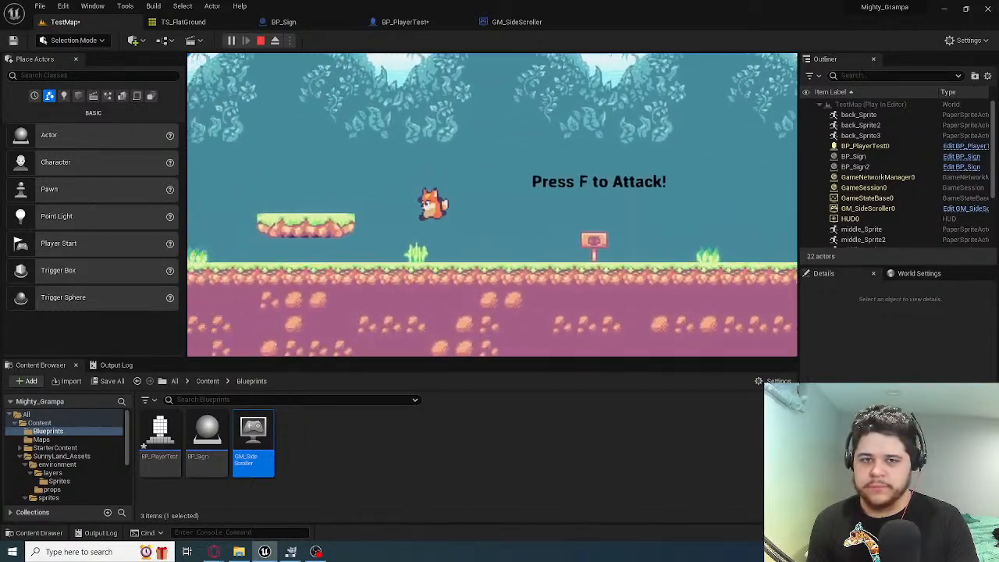
pyautogui.press('d')
pyautogui.press('space')
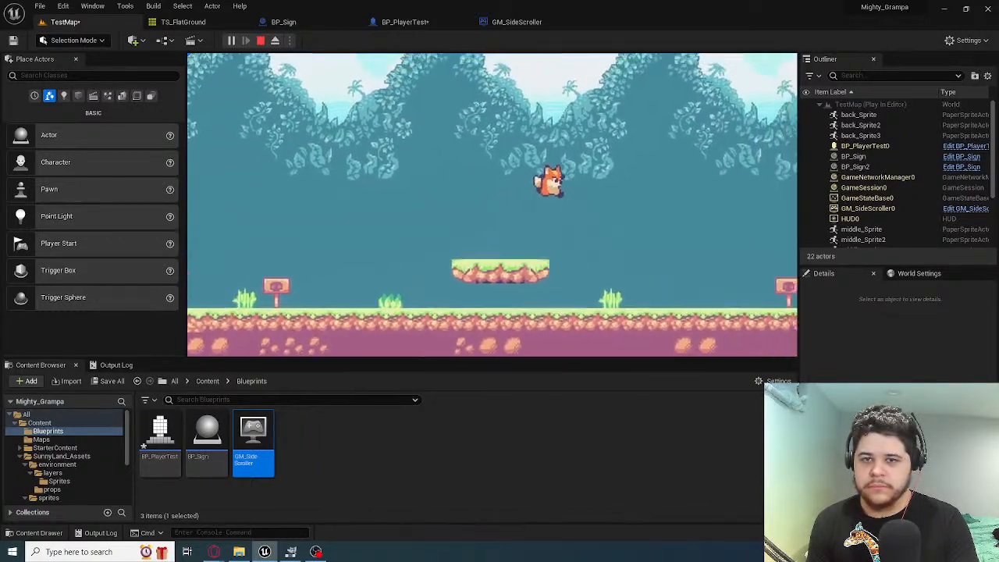
pyautogui.press('space')
pyautogui.press('a')
pyautogui.press('space')
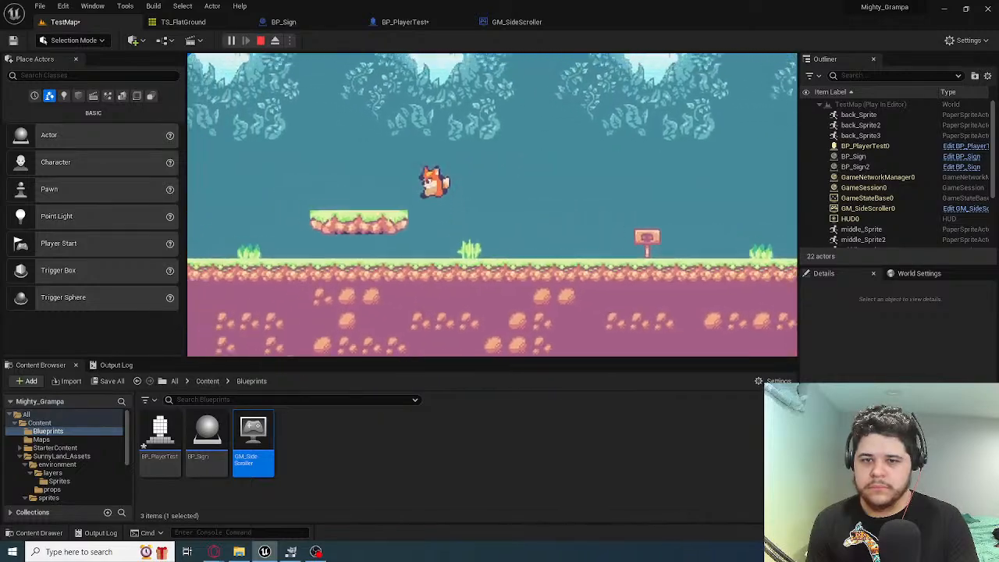
pyautogui.press('a')
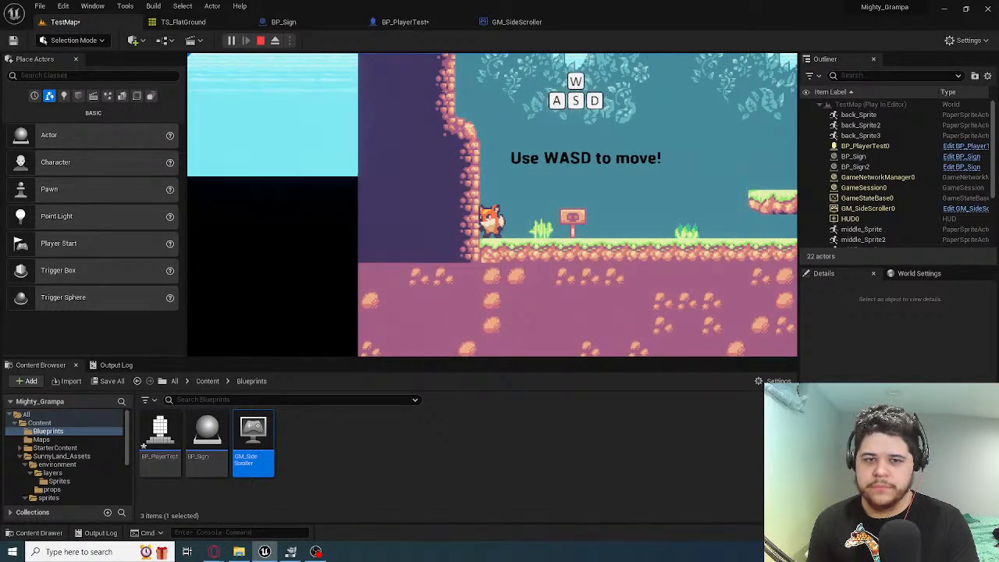
# Run the fox from the starting wall onto the floating platform, on past the attack sign, and back to the wall
pyautogui.press('d')
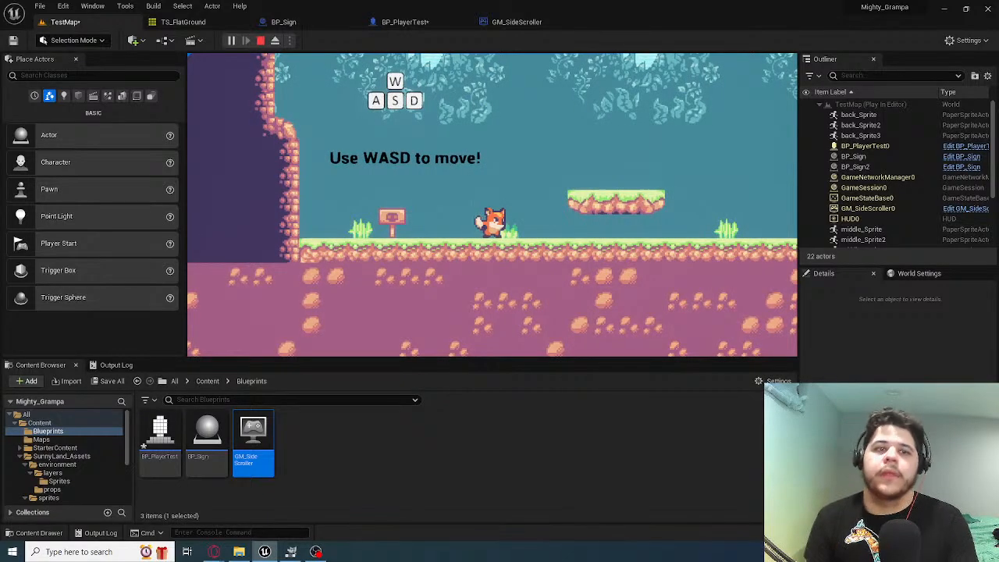
pyautogui.press('d')
pyautogui.press('space')
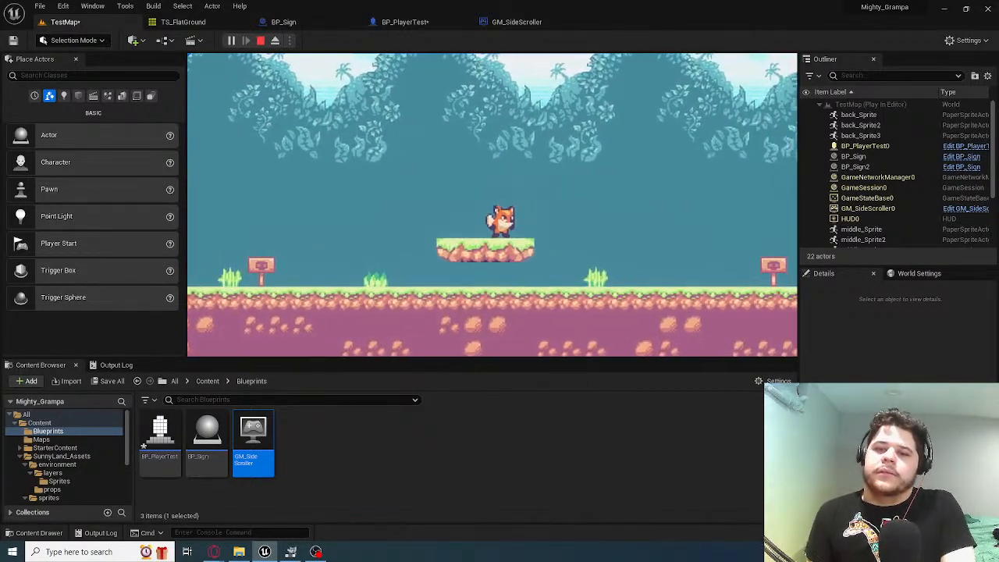
pyautogui.press('d')
pyautogui.press('space')
pyautogui.press('a')
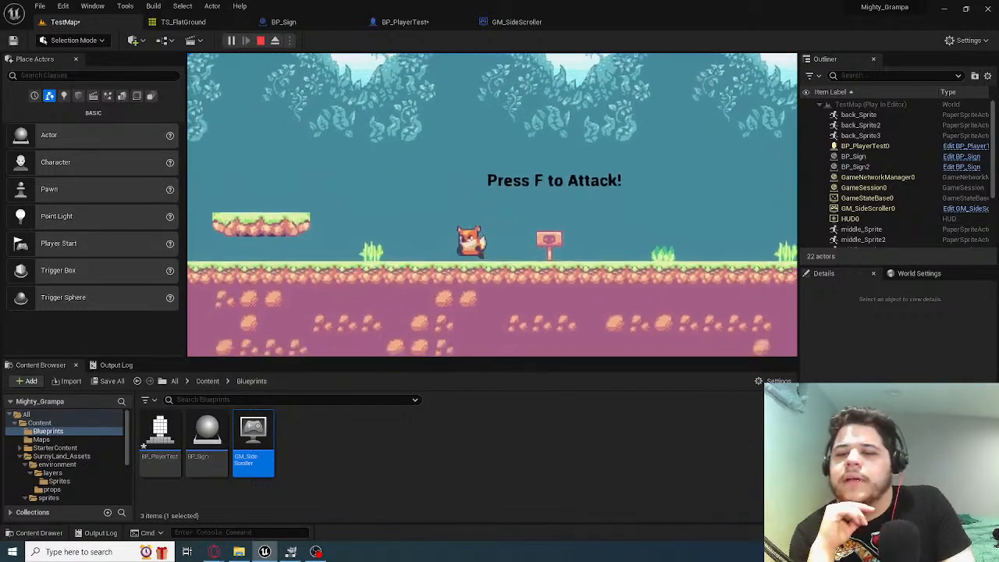
pyautogui.press('space')
pyautogui.press('a')
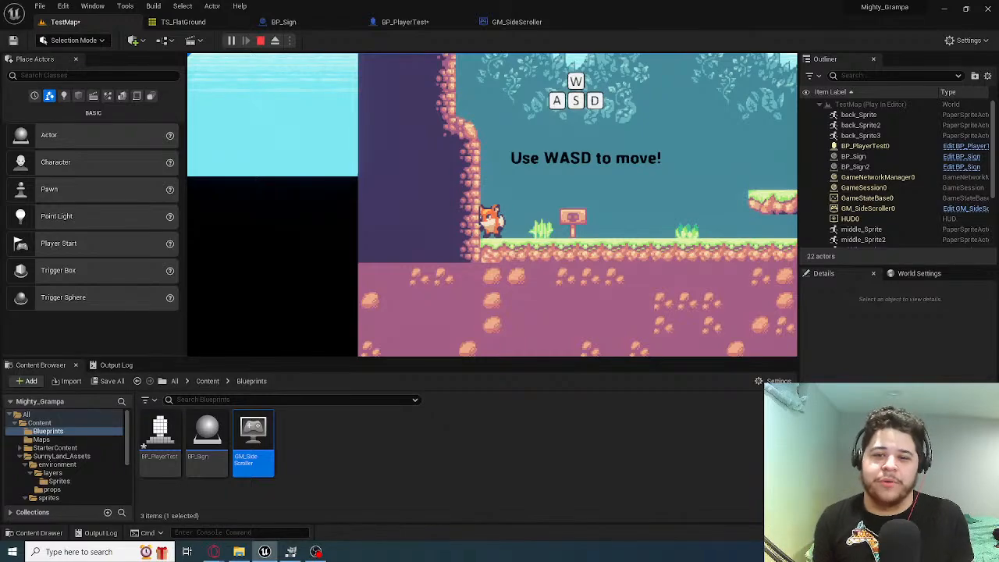
# Playtest two round trips between the WASD sign and the ground beyond the attack sign, jumping the fox across the floating platform
pyautogui.press('d')
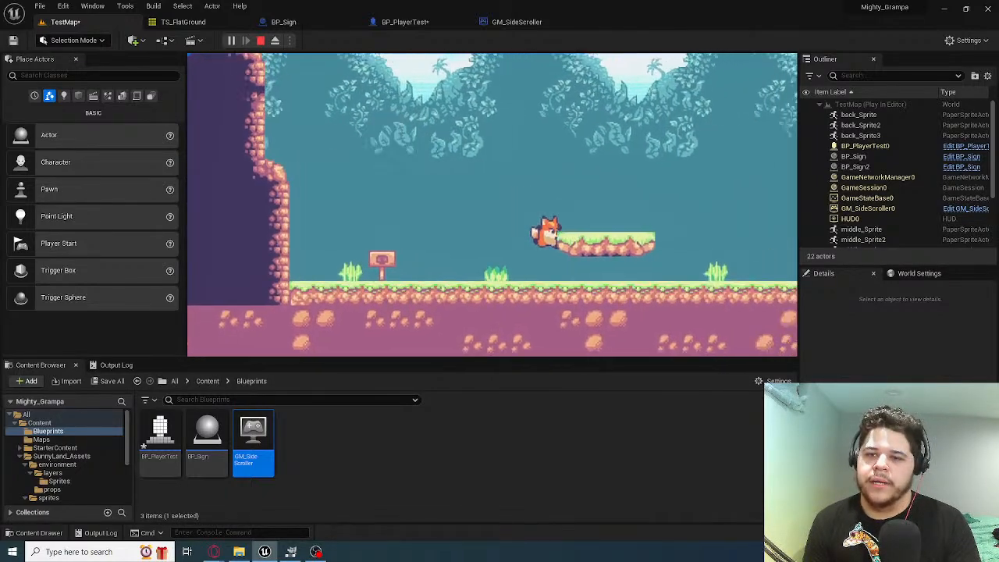
pyautogui.press('space')
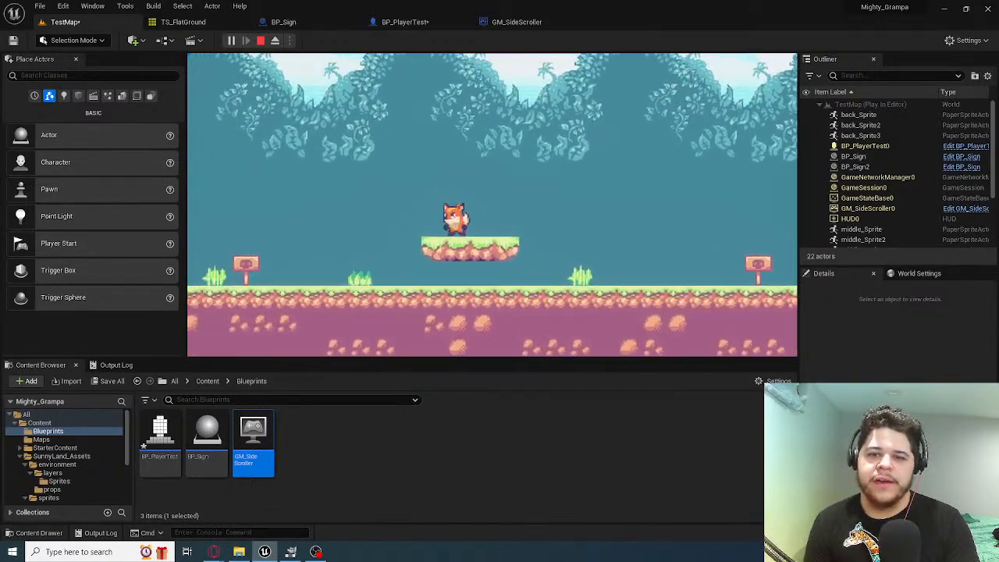
pyautogui.press('d')
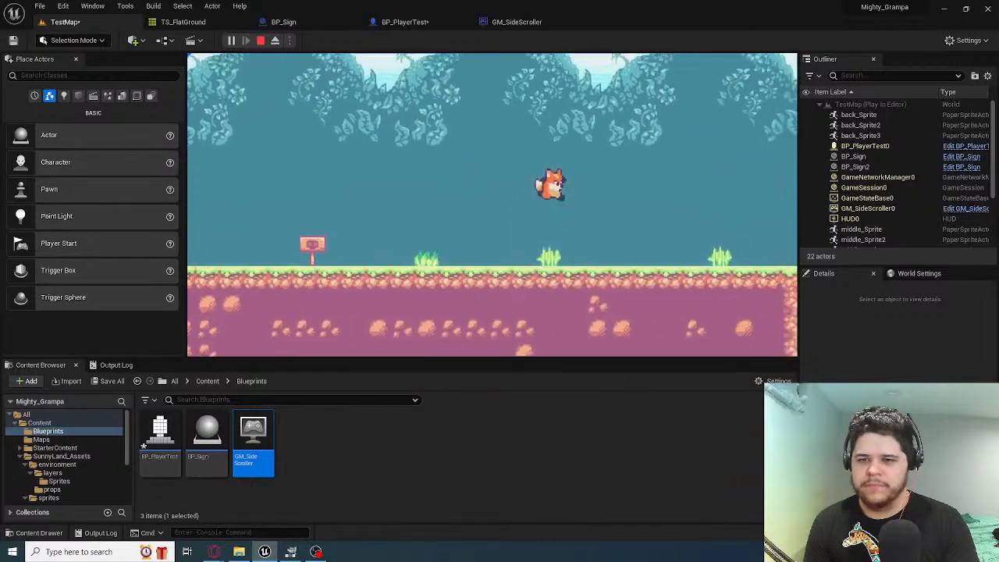
pyautogui.press('a')
pyautogui.press('space')
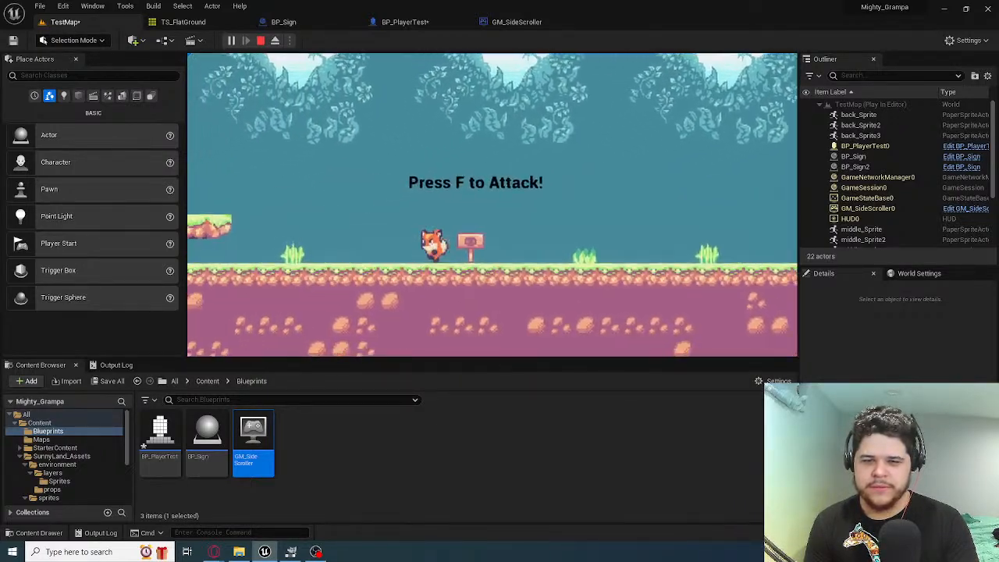
pyautogui.press('a')
pyautogui.press('space')
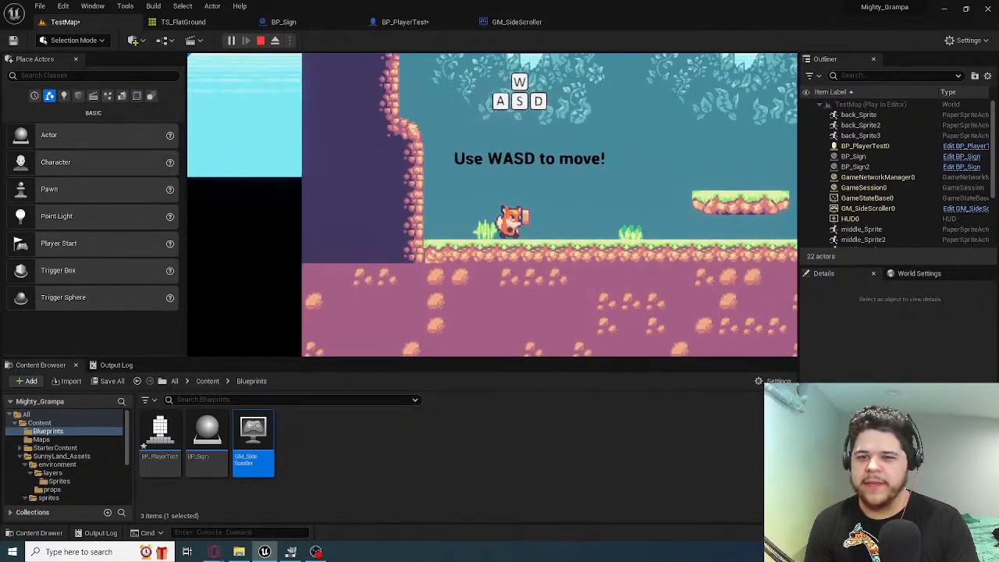
pyautogui.press('d')
pyautogui.press('space')
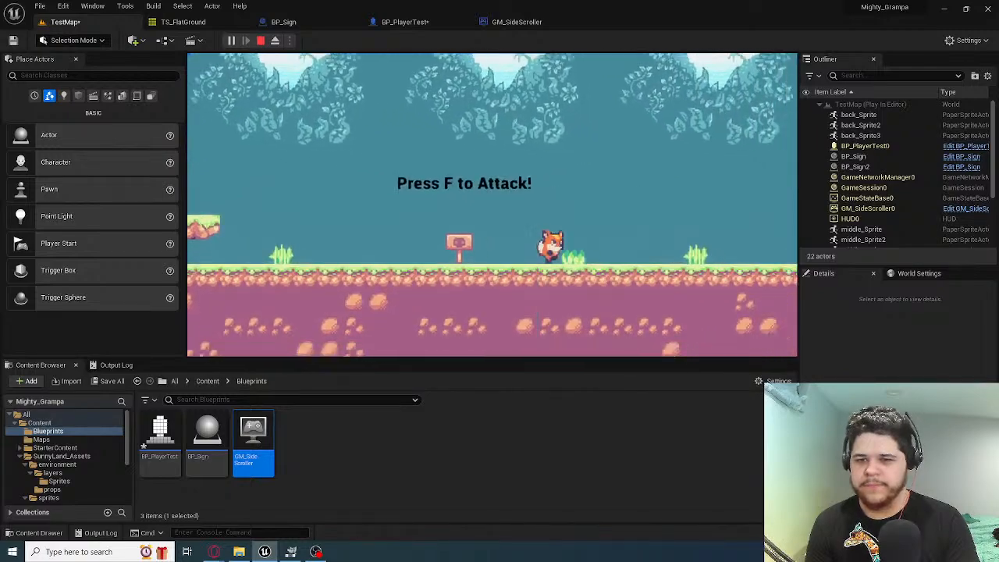
pyautogui.press('a')
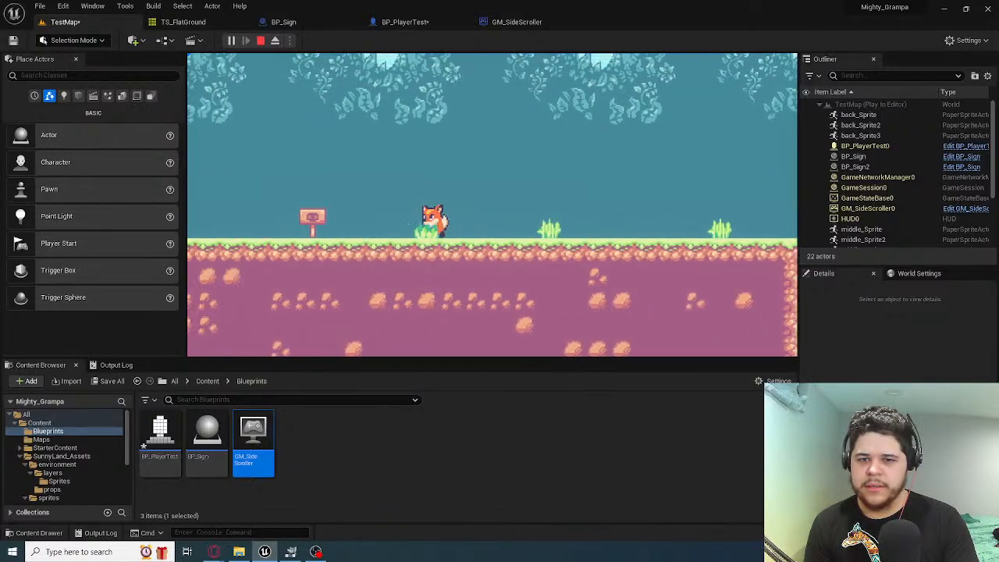
pyautogui.press('space')
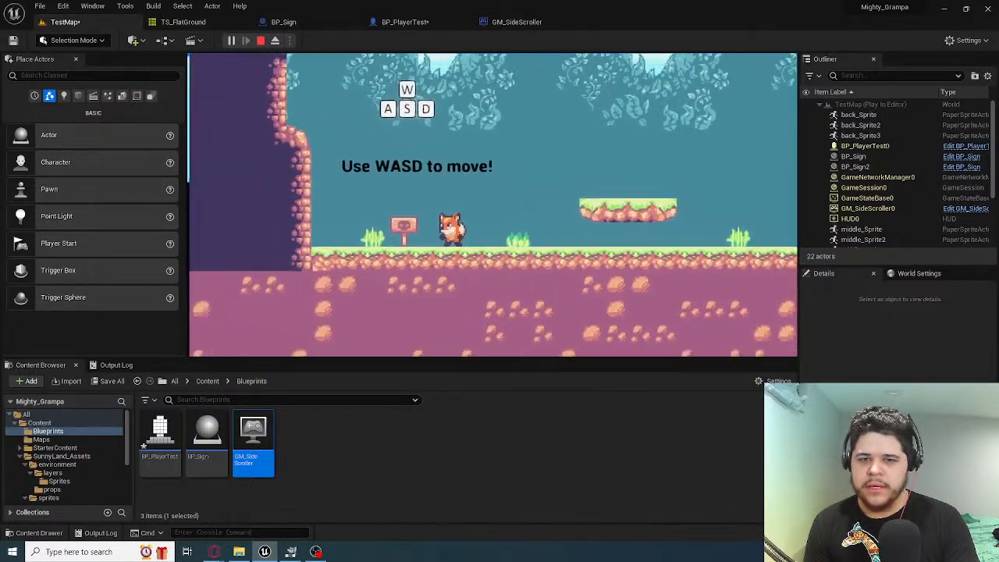
# Playtest short turns and jumps near the WASD sign and a run to the ground's far end, land on the floating platform, and stop play
pyautogui.press('d')
pyautogui.press('space')
pyautogui.press('a')
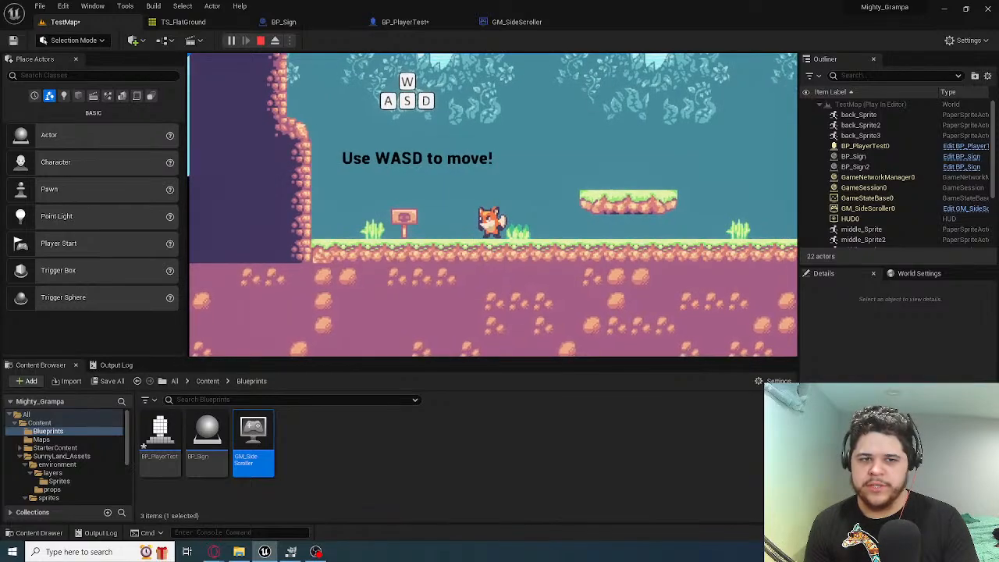
pyautogui.press('d')
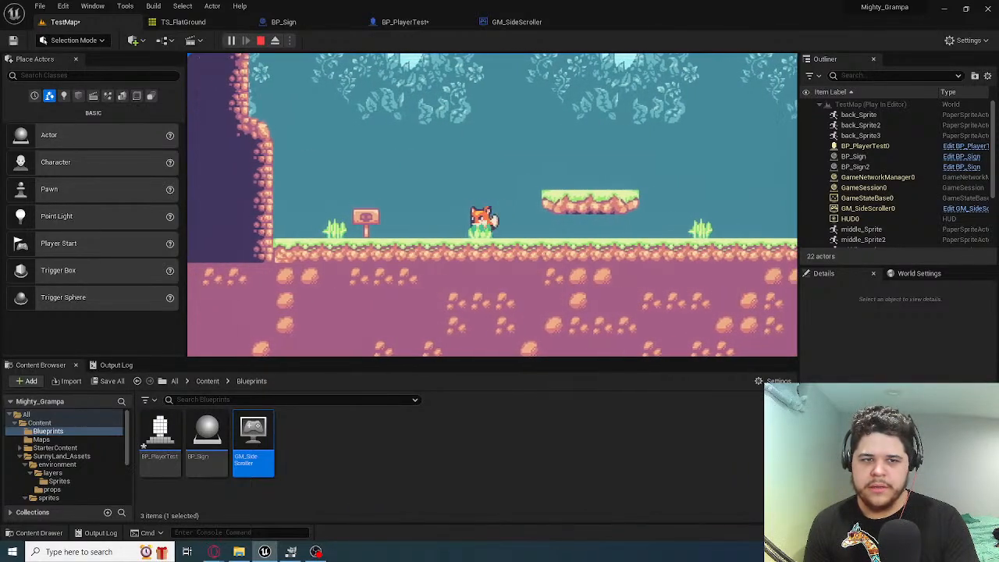
pyautogui.press('a')
pyautogui.press('d')
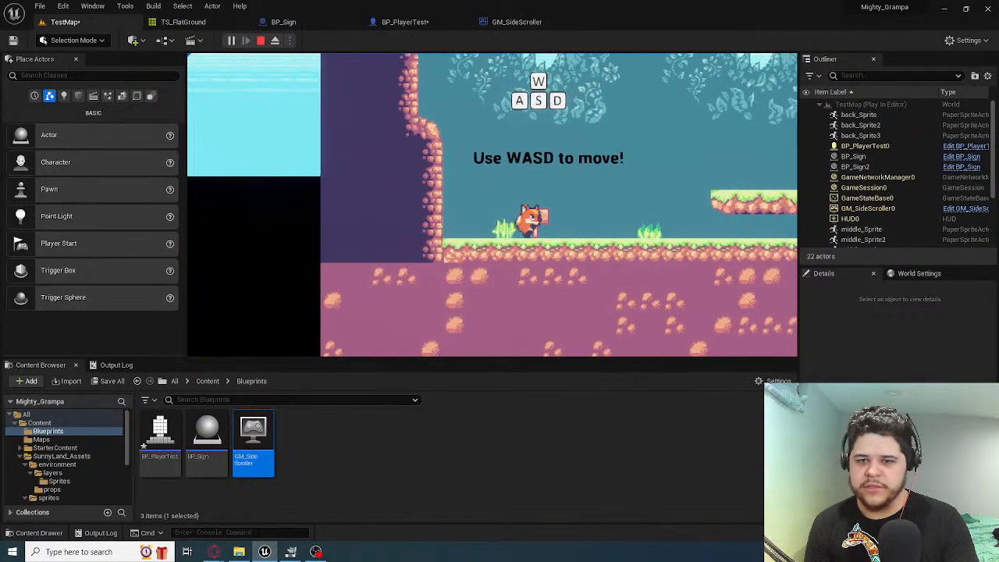
pyautogui.press('space')
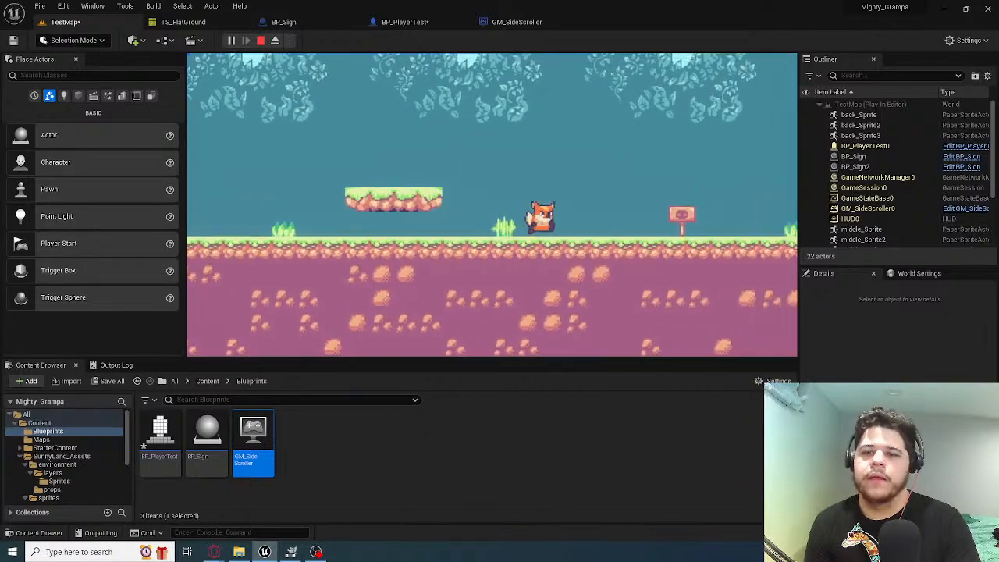
pyautogui.press('a')
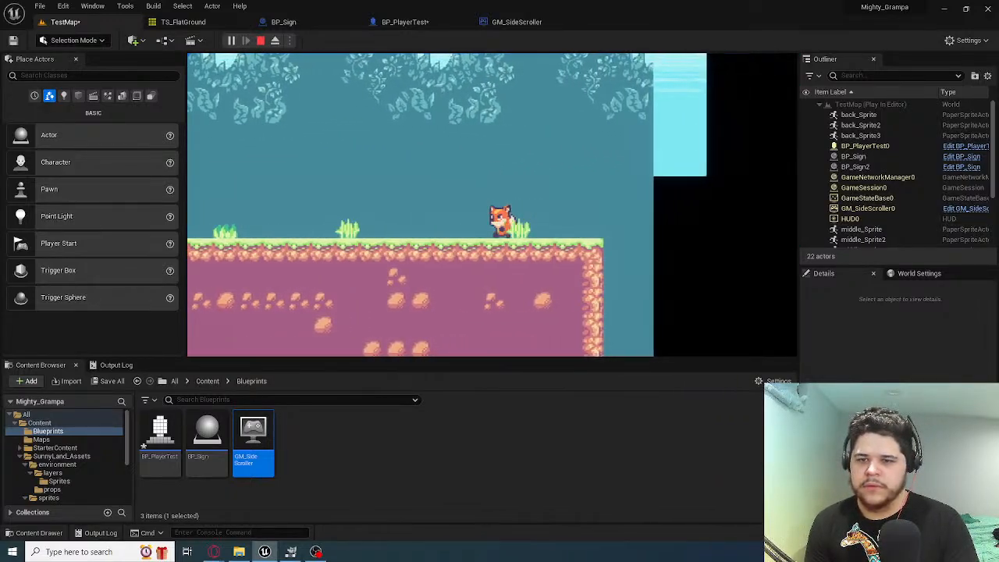
pyautogui.press('space')
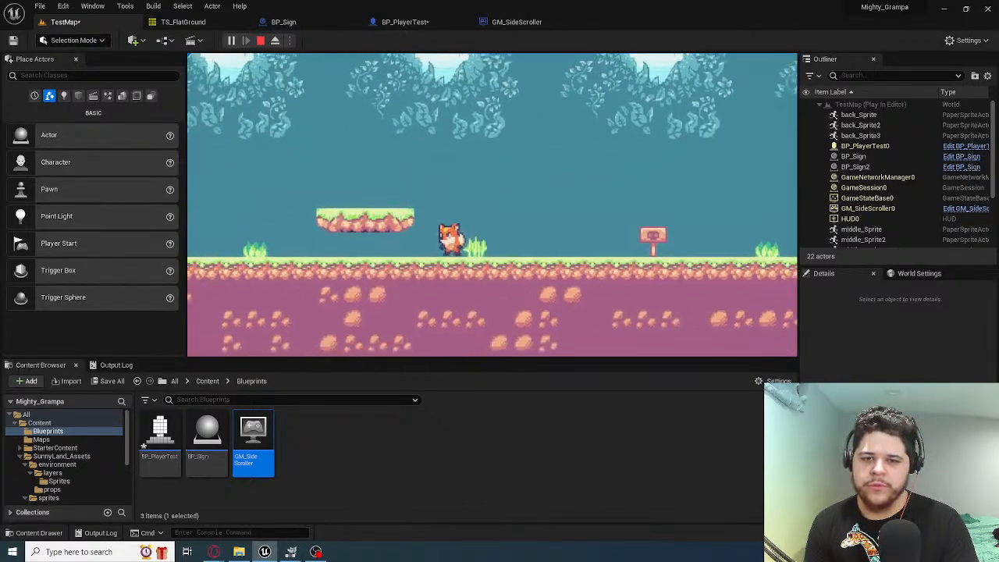
pyautogui.press('d')
pyautogui.press('space')
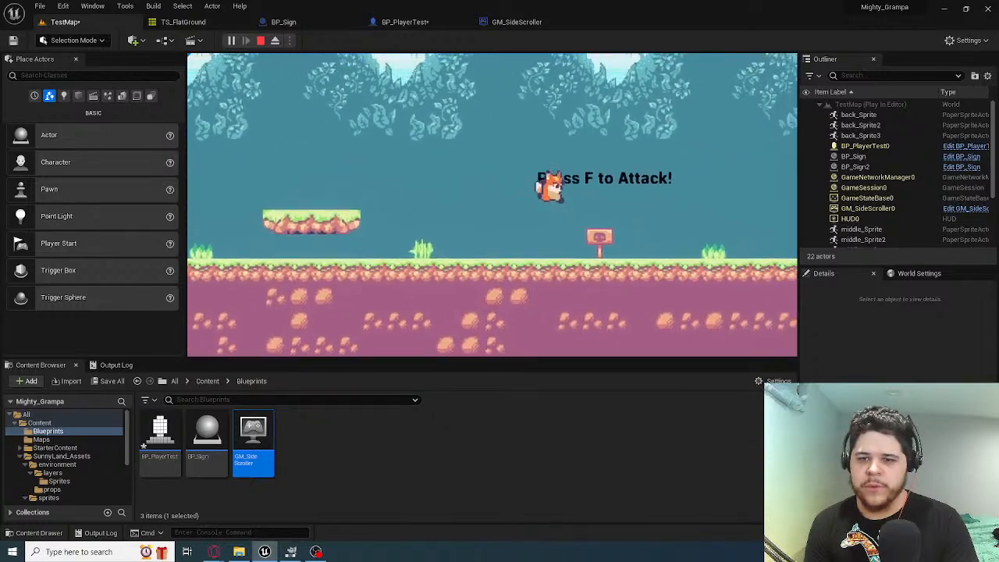
pyautogui.press('a')
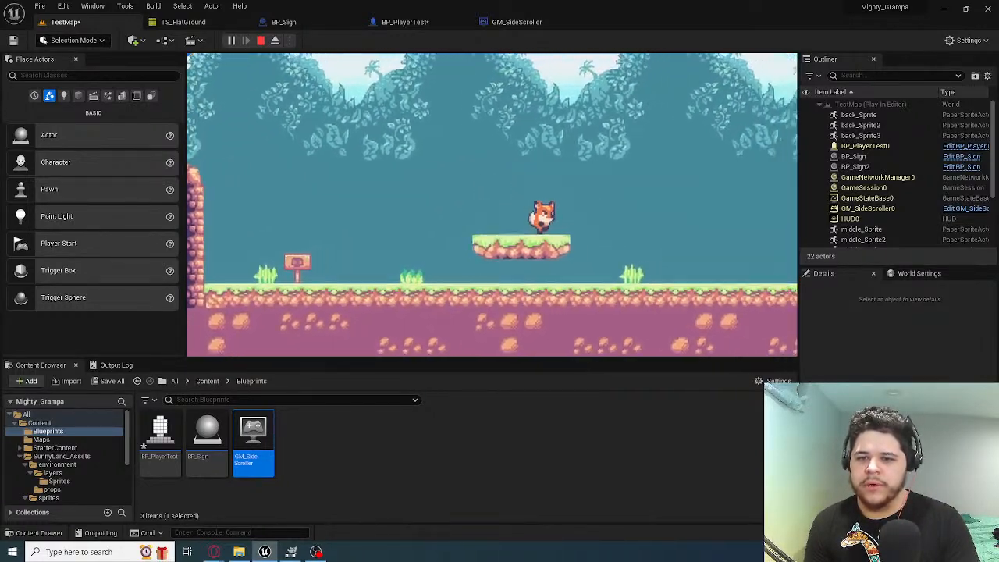
pyautogui.press('space')
pyautogui.press('a')
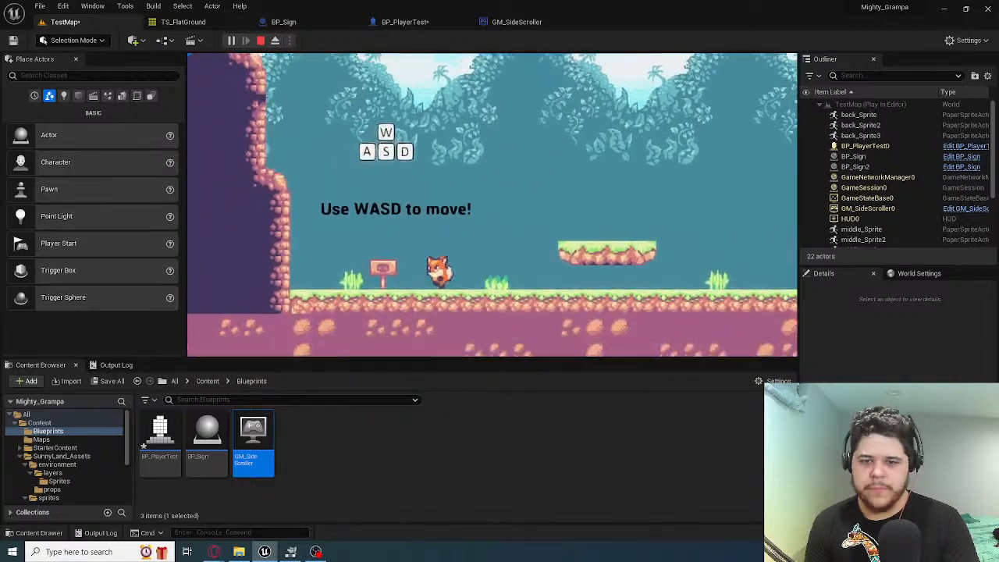
pyautogui.press('d')
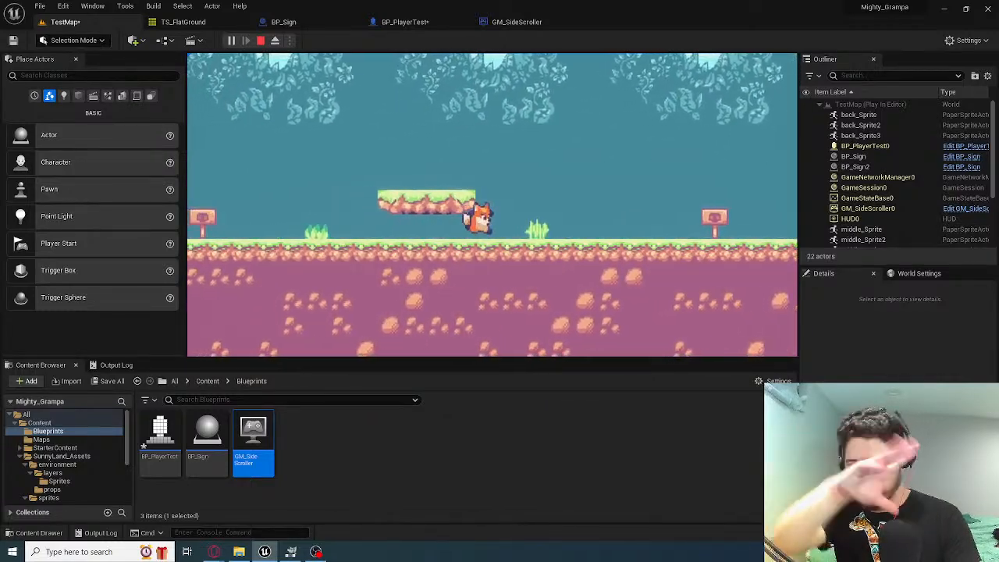
pyautogui.press('space')
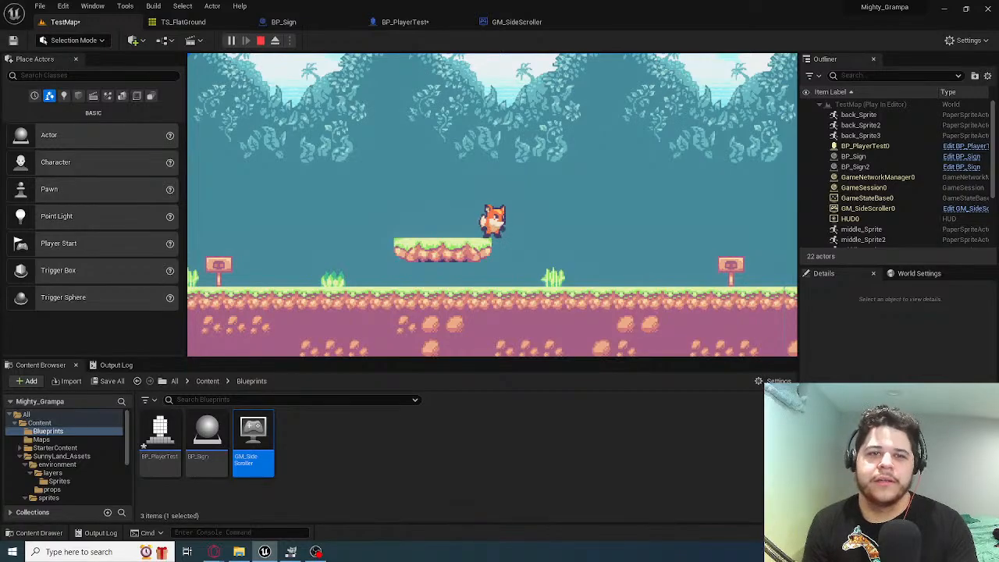
pyautogui.press('Escape')
# Examine the tile map ground, both signs and the tree backdrop of TestMap from several viewpoints in the editor
pyautogui.press('s')
pyautogui.moveTo(614, 165); pyautogui.dragTo(652, 188, button='right')
pyautogui.press('w')
pyautogui.press('s')
pyautogui.press('w')
pyautogui.press('d')
pyautogui.press('a')
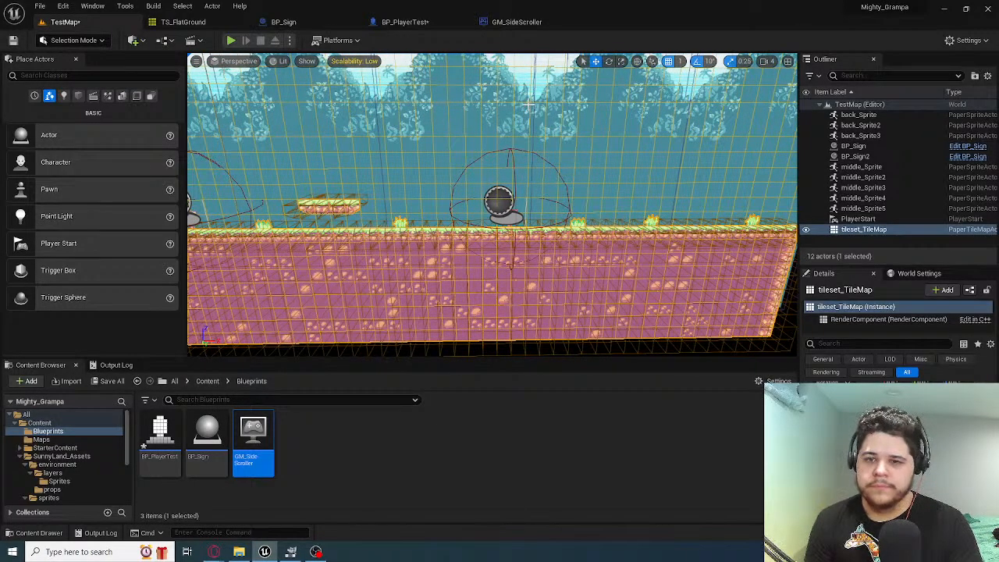
pyautogui.press('s')
pyautogui.moveTo(500, 187); pyautogui.dragTo(584, 170, button='right')
pyautogui.press('w')
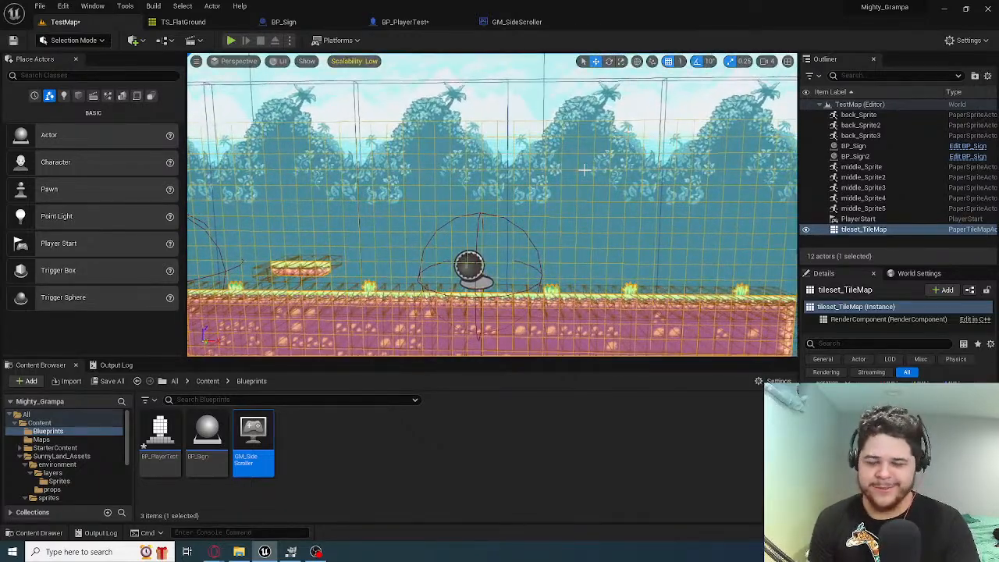
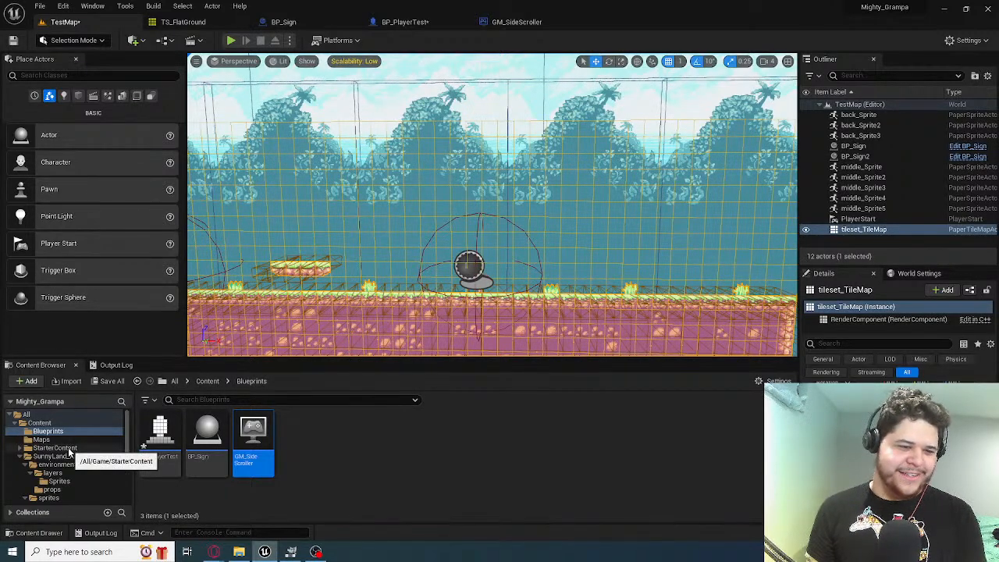
# Create a Blueprint class with Actor as parent in the Blueprints folder, name it BP_Enemy and open it for editing
pyautogui.scroll(-3, 68, 451)
pyautogui.scroll(5, 70, 445)
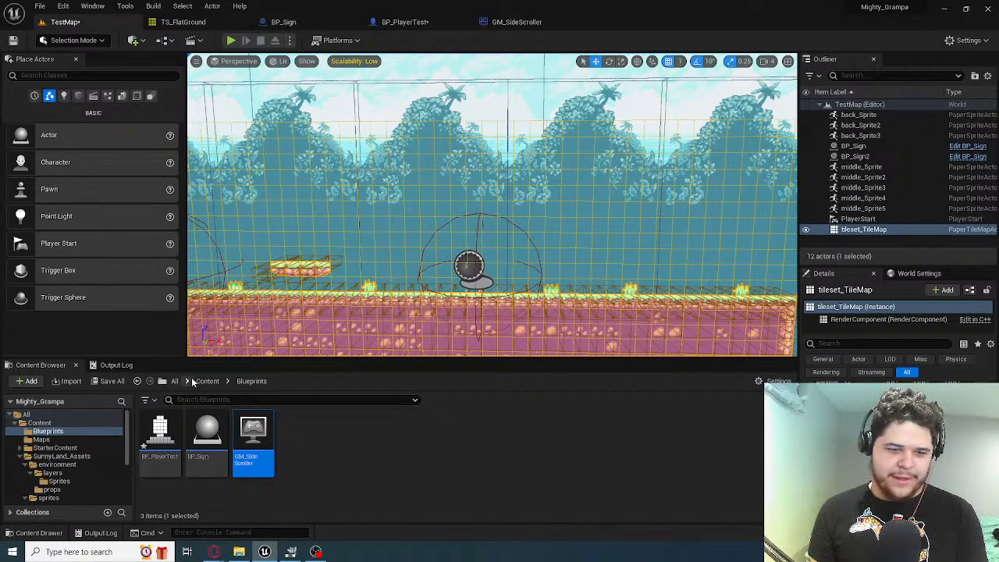
pyautogui.click(339, 461)
pyautogui.rightClick(341, 439)
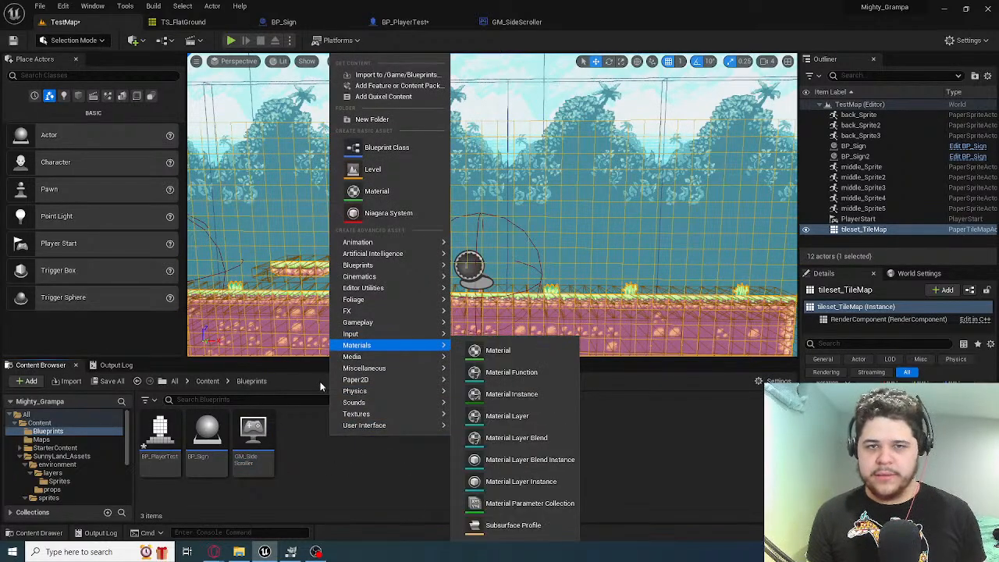
pyautogui.click(160, 433)
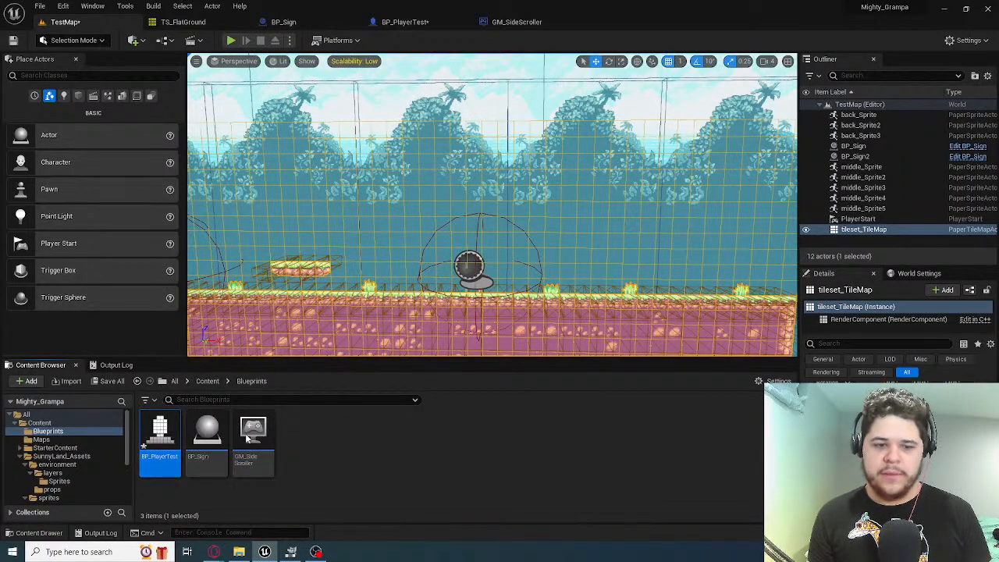
pyautogui.rightClick(322, 431)
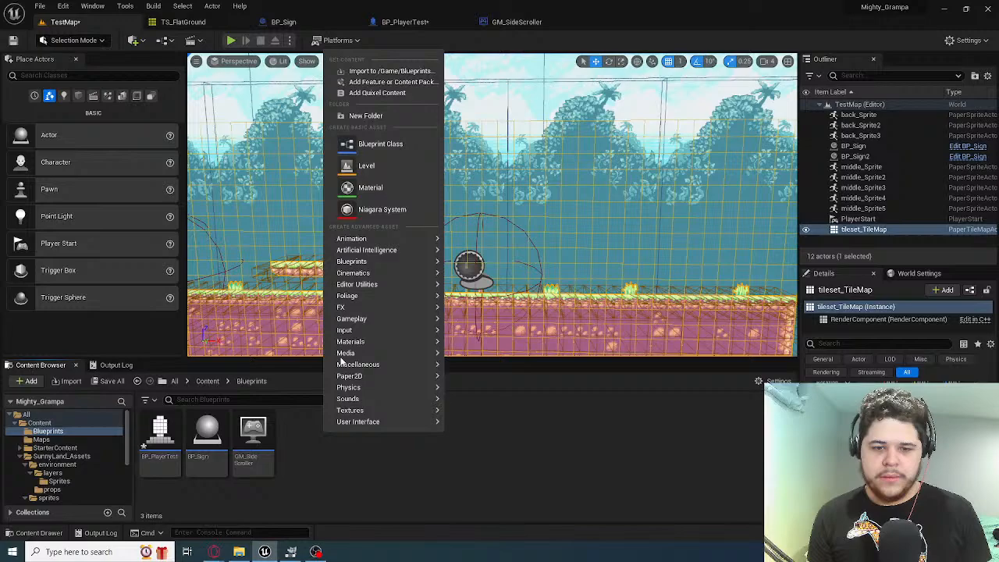
pyautogui.click(414, 143)
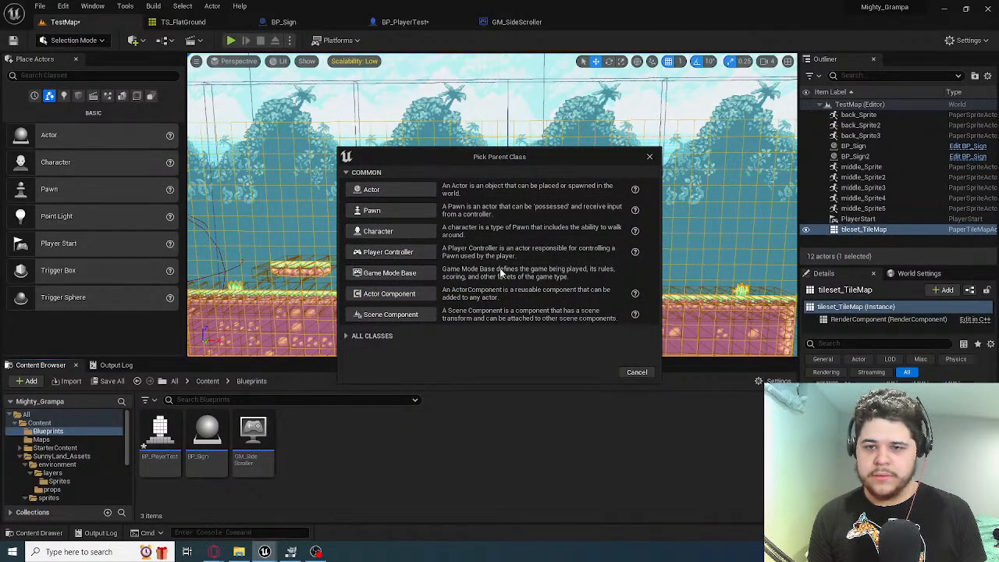
pyautogui.click(407, 190)
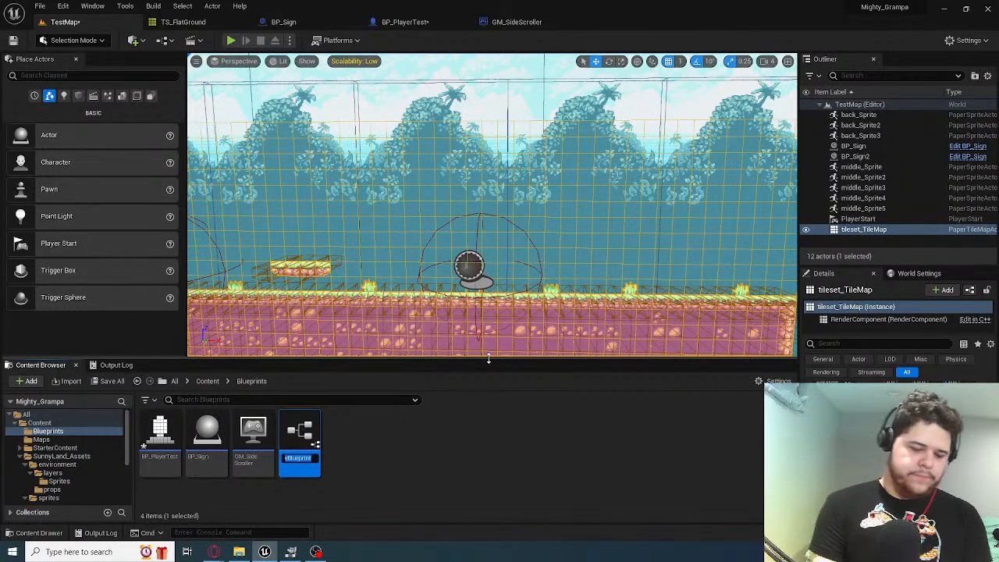
pyautogui.write('BP_Enemy')
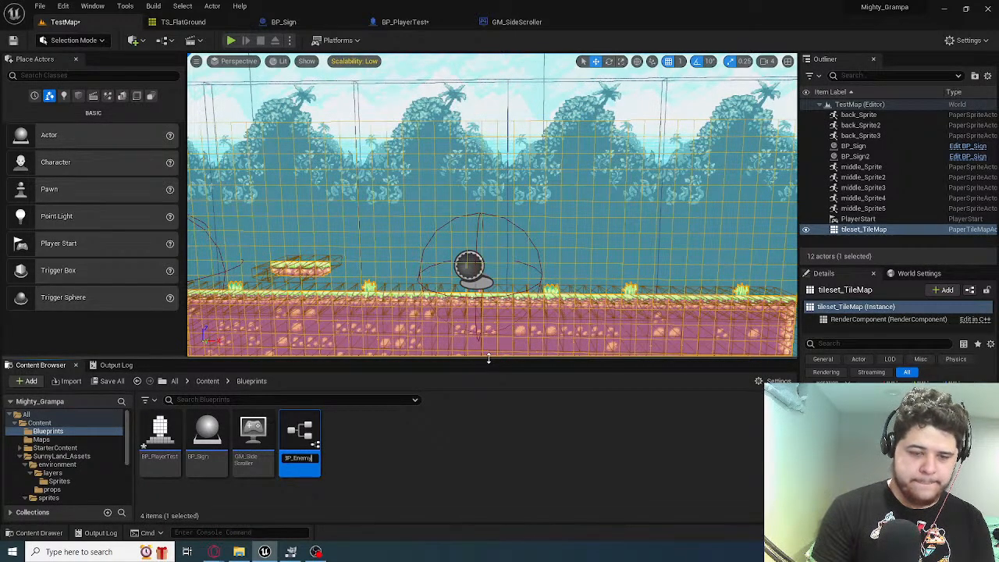
pyautogui.press('Return')
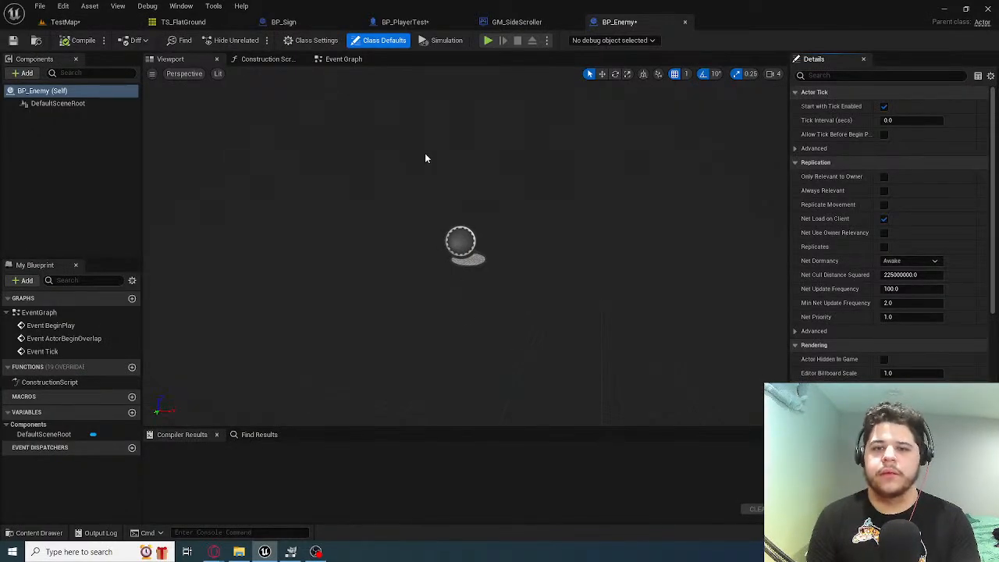
pyautogui.moveTo(426, 158); pyautogui.dragTo(401, 140, button='right')
# Review the viewport, event graph and CurrentSprite component of BP_Sign, plus the Sprite component of BP_PlayerTest, as references
pyautogui.click(283, 22)
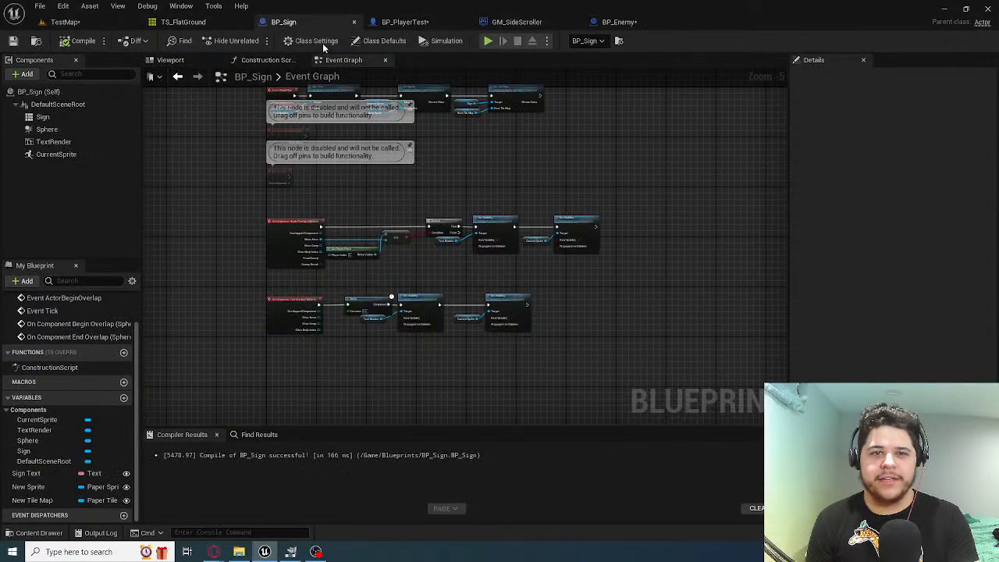
pyautogui.click(170, 60)
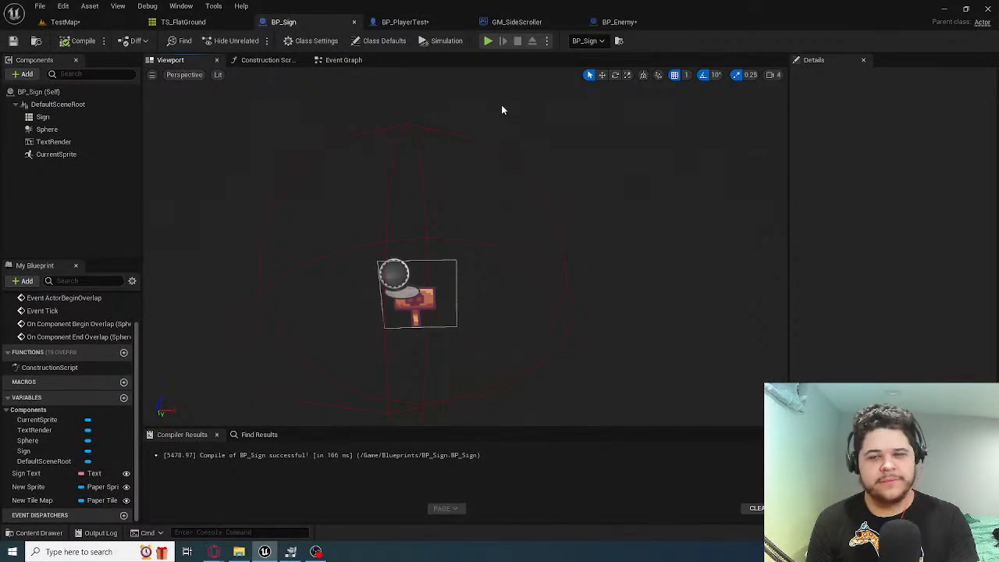
pyautogui.click(344, 60)
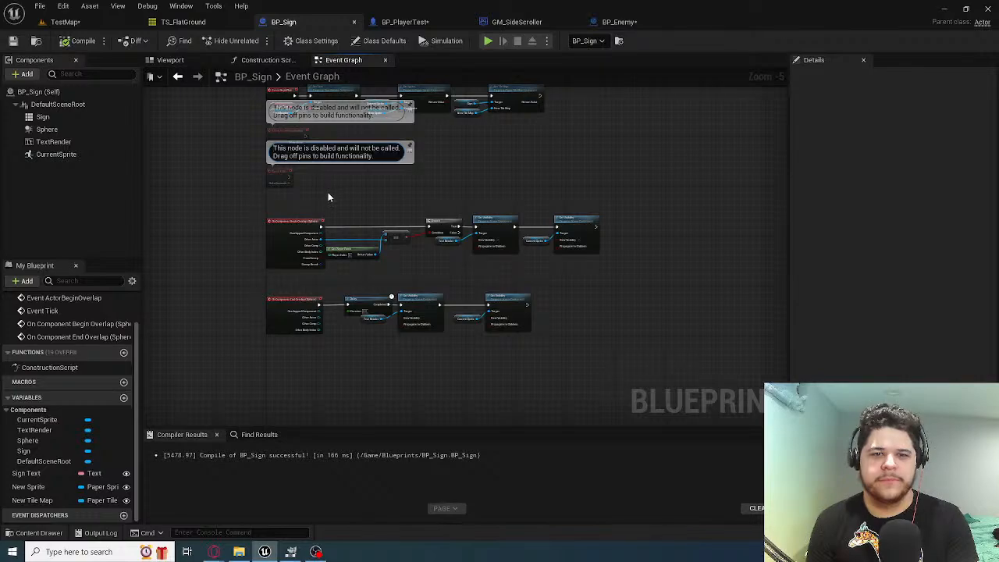
pyautogui.scroll(4, 410, 280)
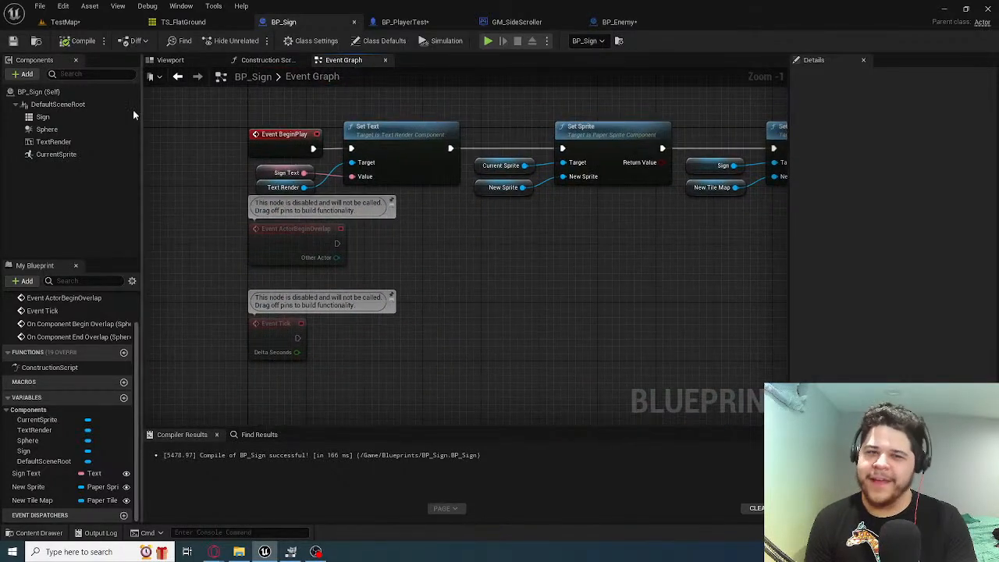
pyautogui.click(169, 60)
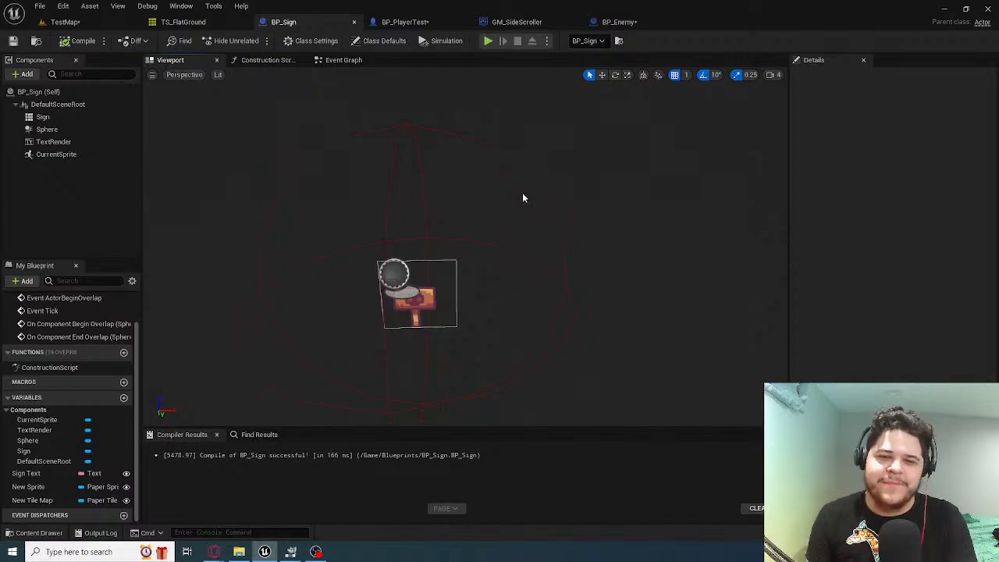
pyautogui.click(86, 155)
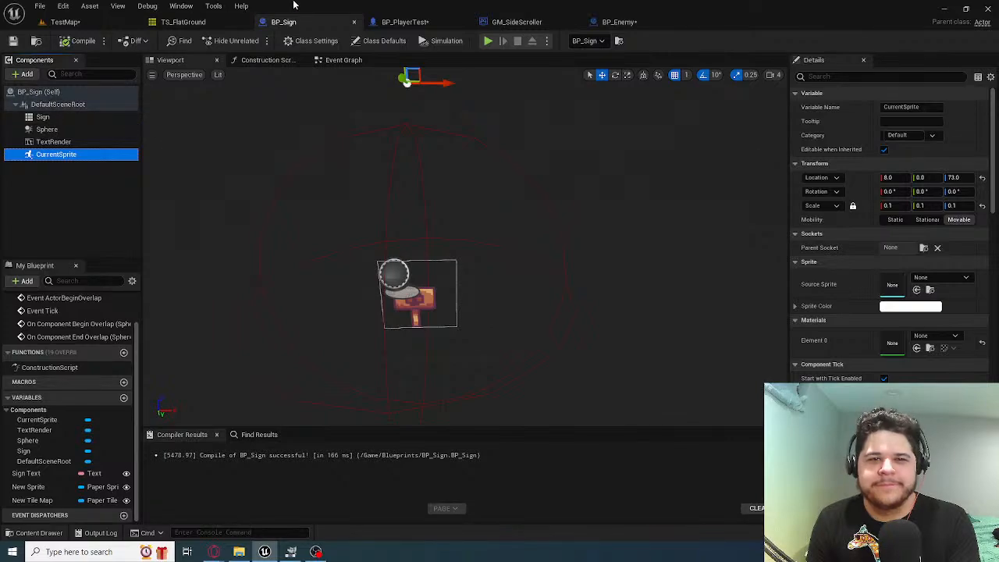
pyautogui.click(425, 23)
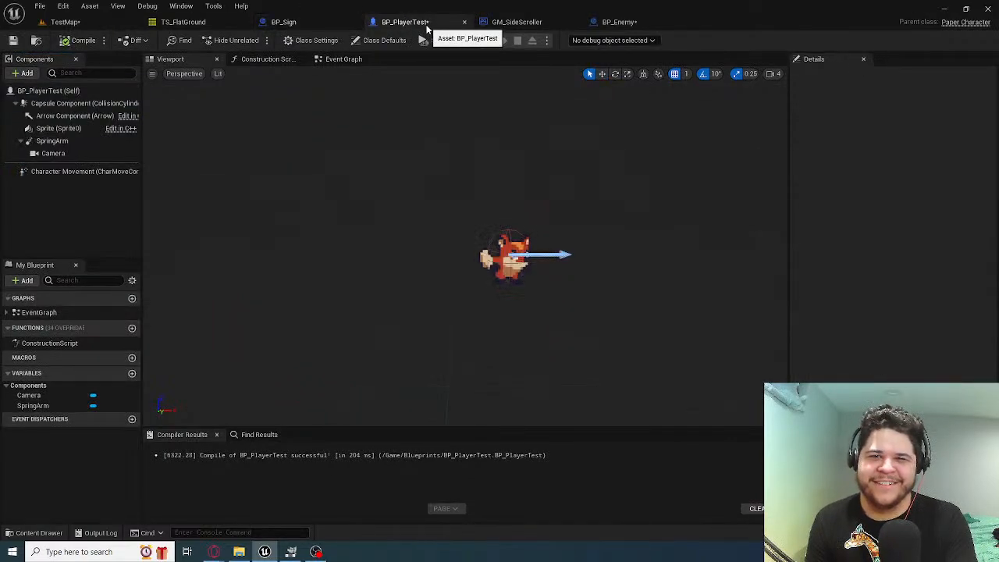
pyautogui.click(83, 129)
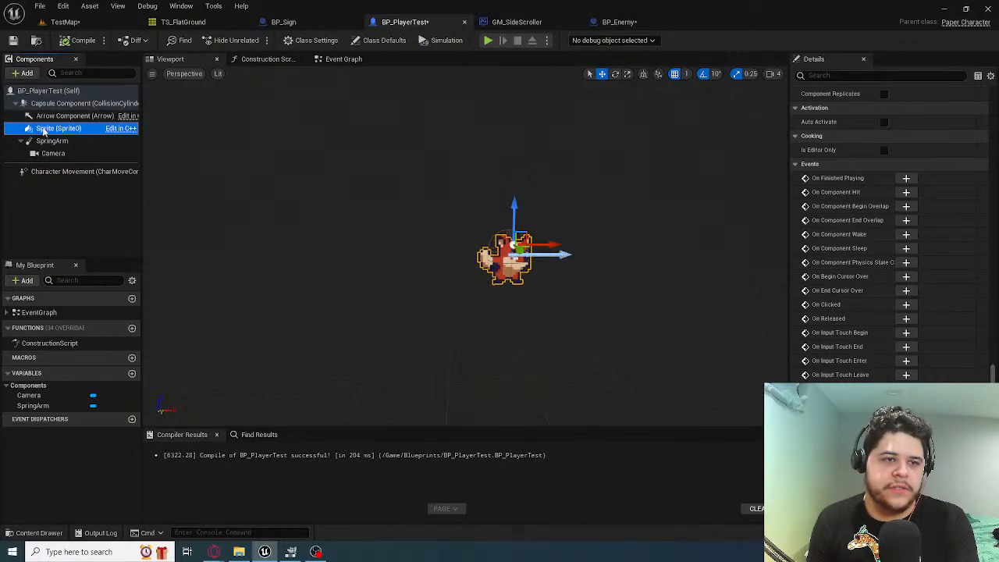
# Add a Paper Flipbook component under the DefaultSceneRoot of BP_Enemy, keeping its default name
pyautogui.click(614, 22)
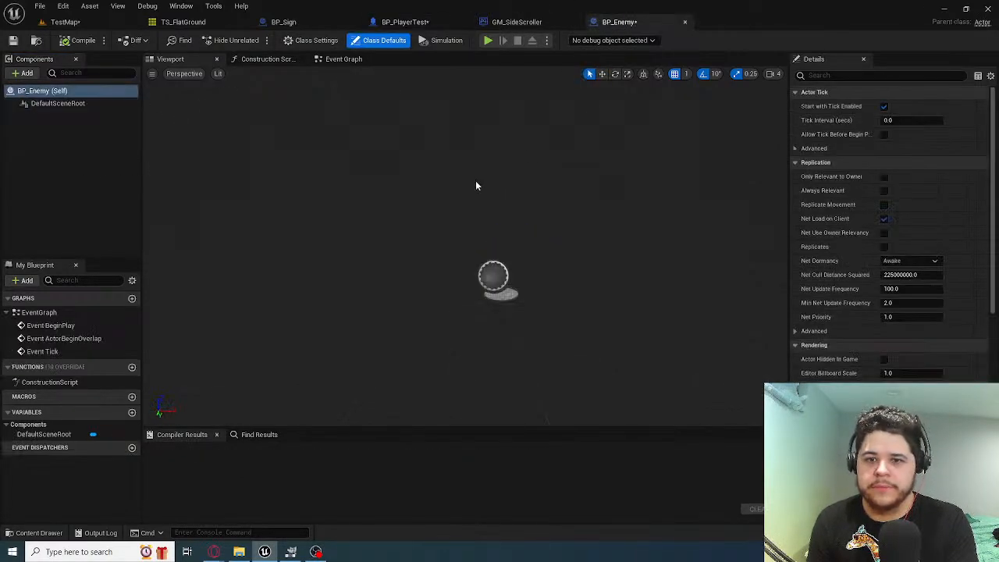
pyautogui.click(84, 107)
pyautogui.click(26, 73)
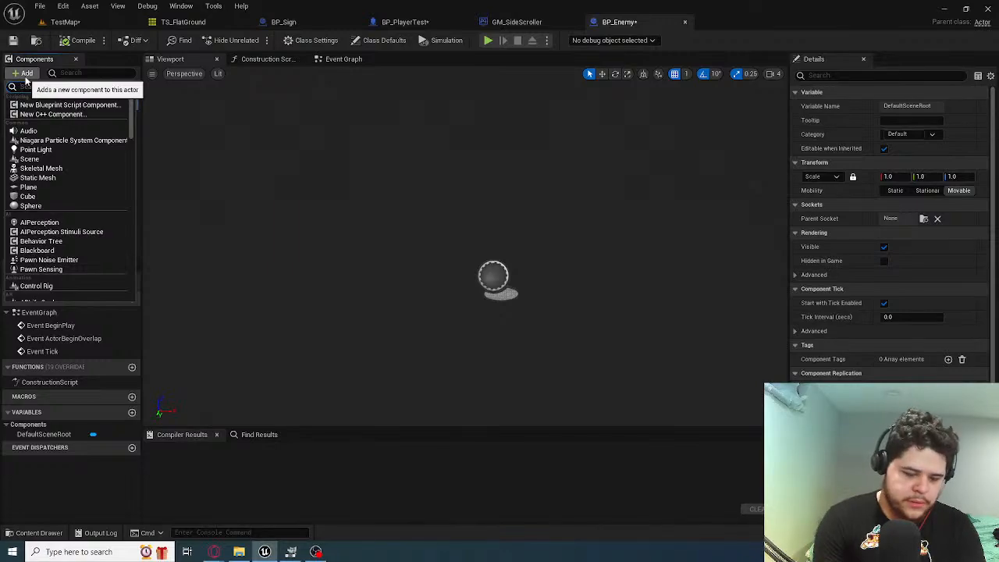
pyautogui.write('s')
pyautogui.press('BackSpace')
pyautogui.write('fli')
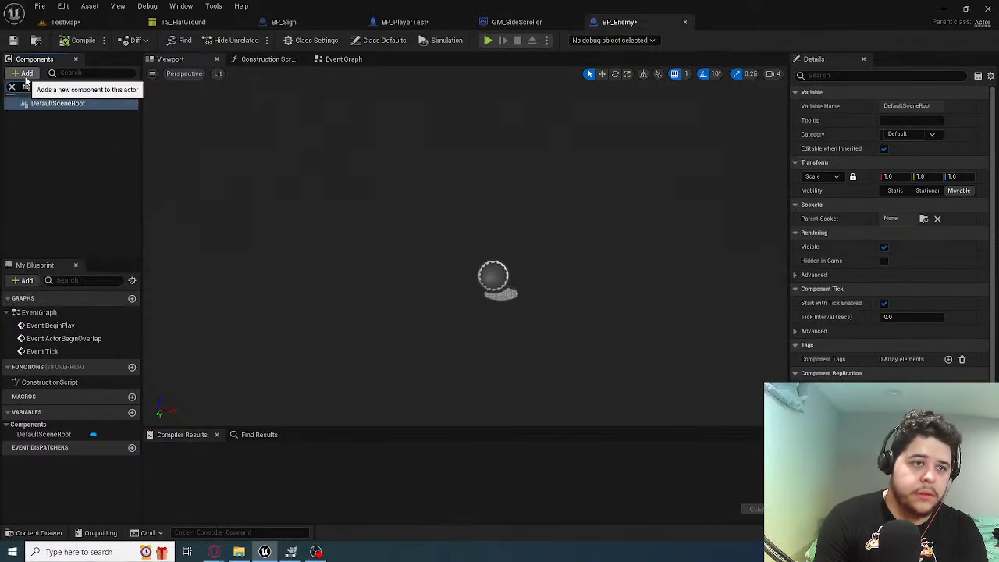
pyautogui.press('BackSpace')
pyautogui.press('BackSpace')
pyautogui.press('BackSpace')
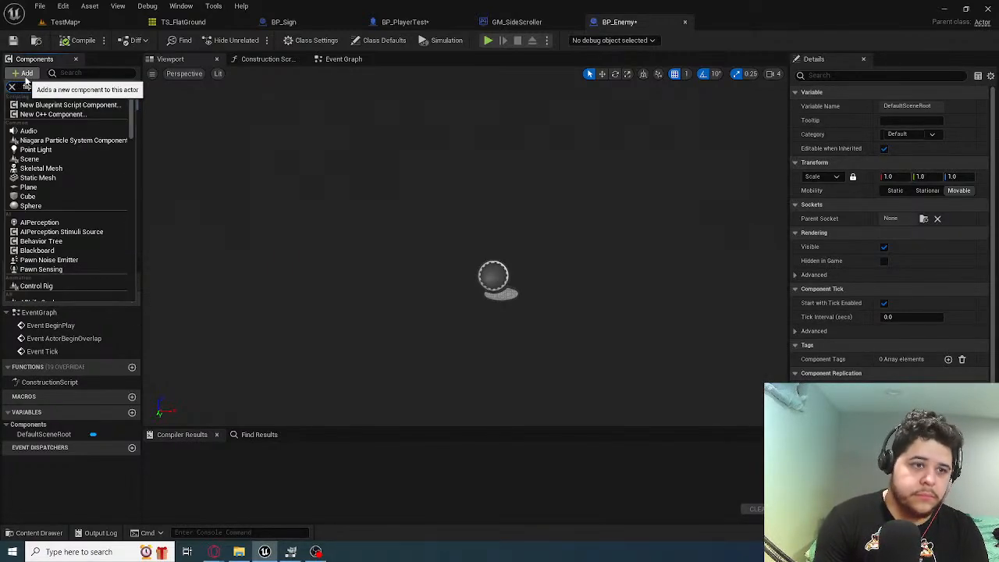
pyautogui.write('flip')
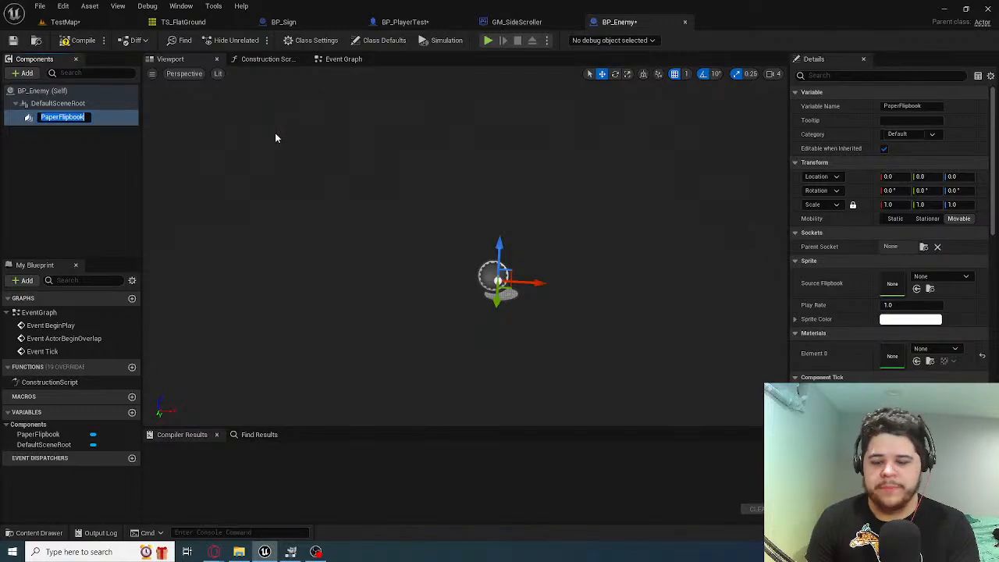
pyautogui.press('Return')
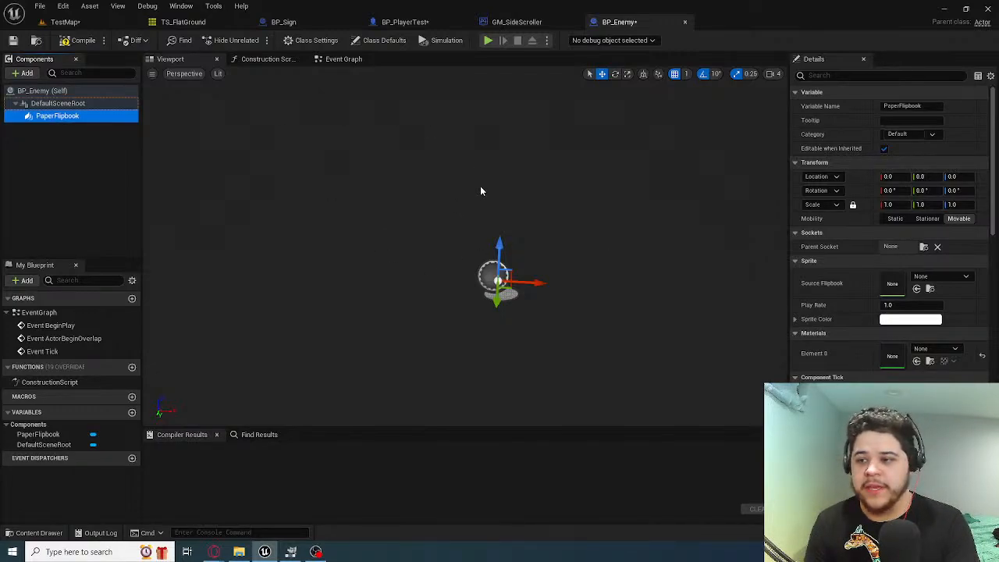
# Browse the SunnyLand_Assets sprites folder of the project and look inside its player folder
pyautogui.click(88, 21)
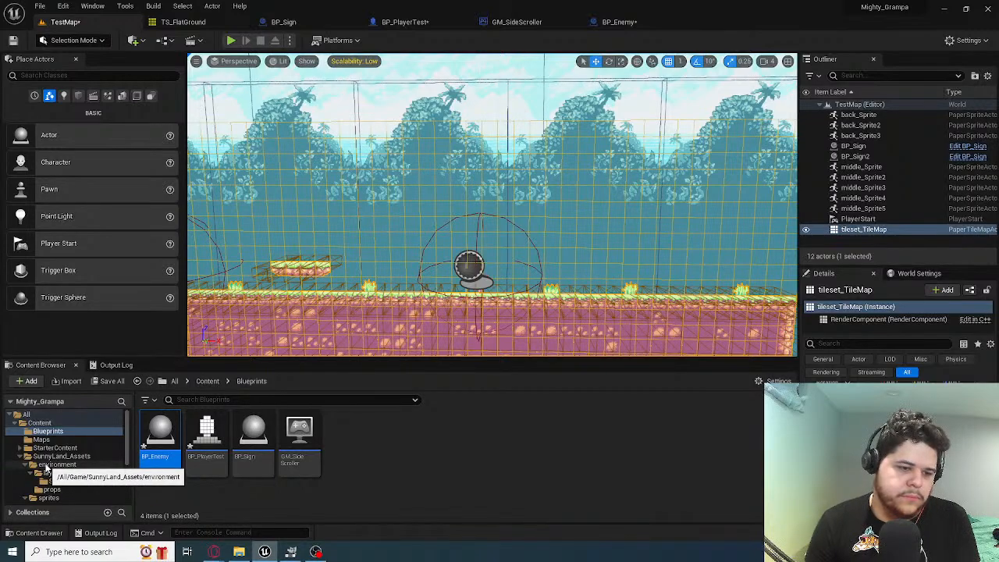
pyautogui.click(61, 456)
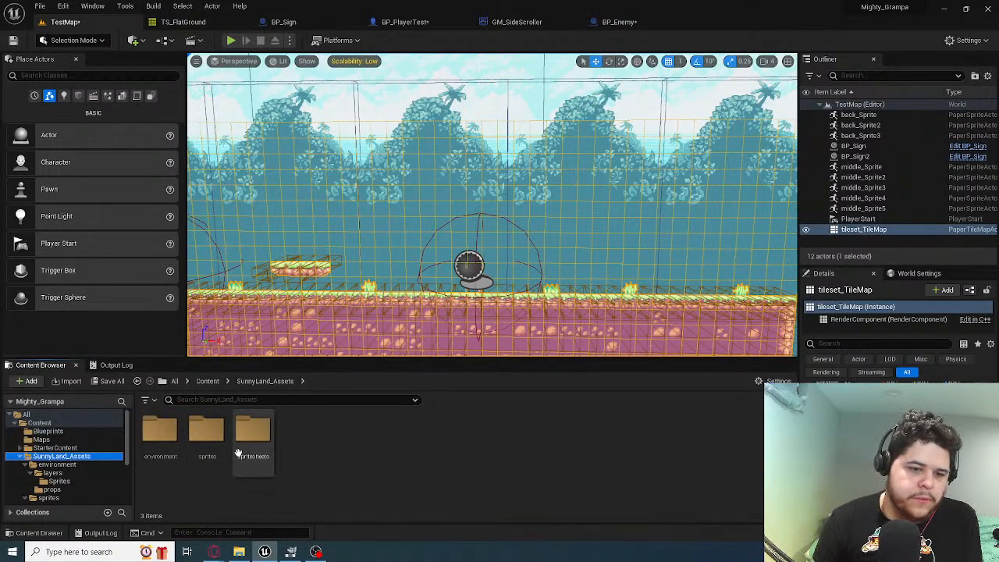
pyautogui.doubleClick(207, 437)
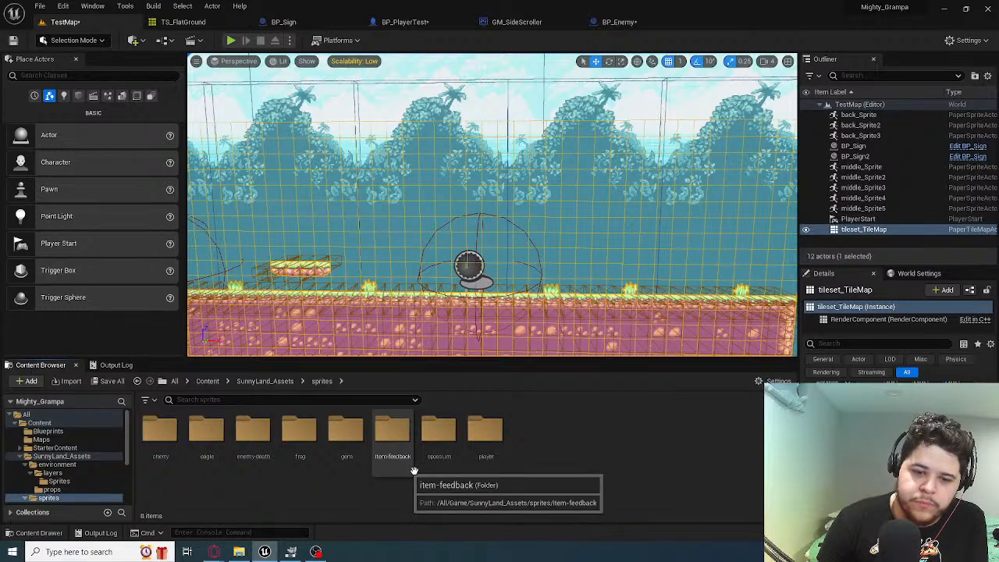
pyautogui.click(485, 438)
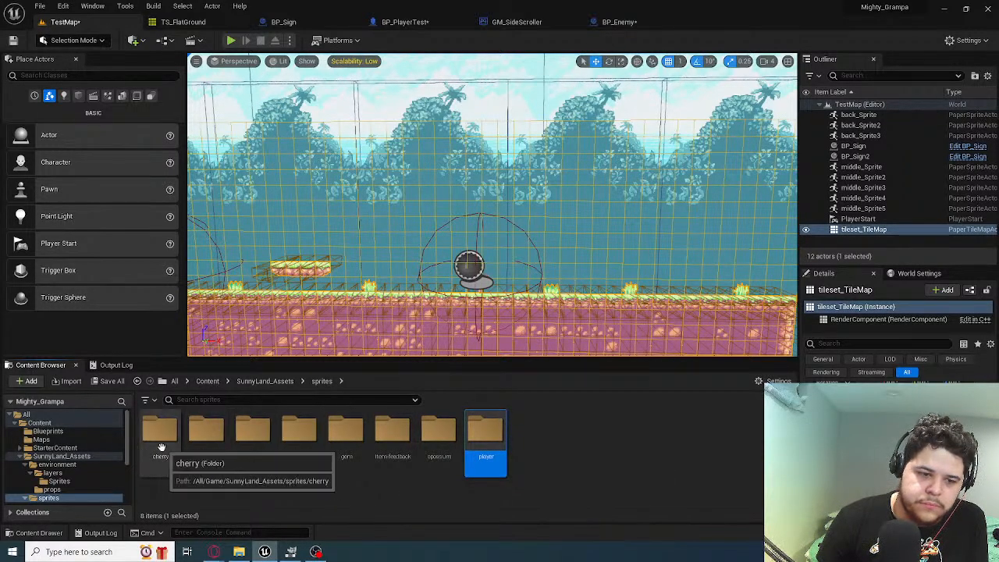
pyautogui.doubleClick(482, 453)
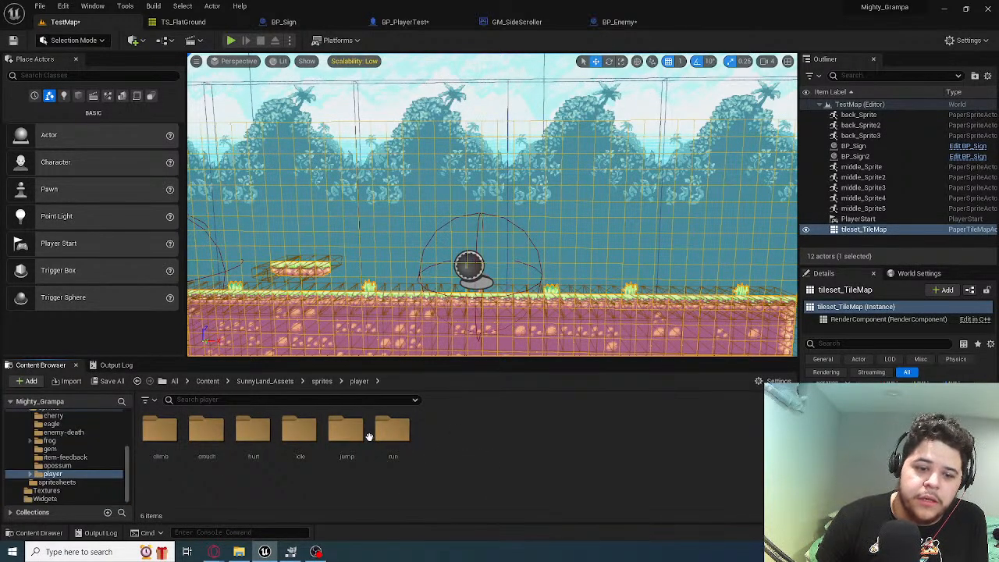
# Compare the Source Flipbook setting of BP_Enemy's PaperFlipbook component with that of the Sprite component in BP_PlayerTest
pyautogui.click(619, 22)
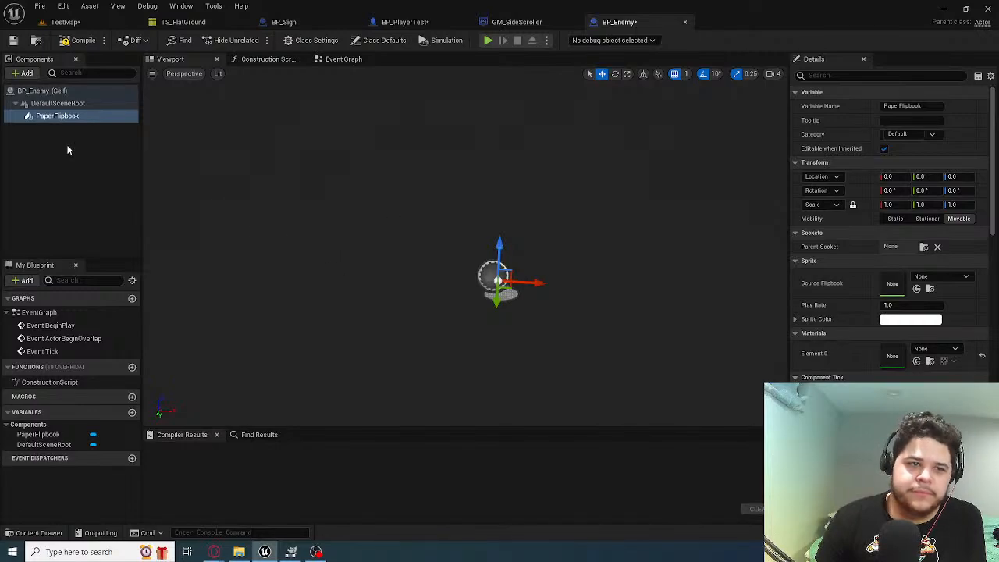
pyautogui.click(62, 116)
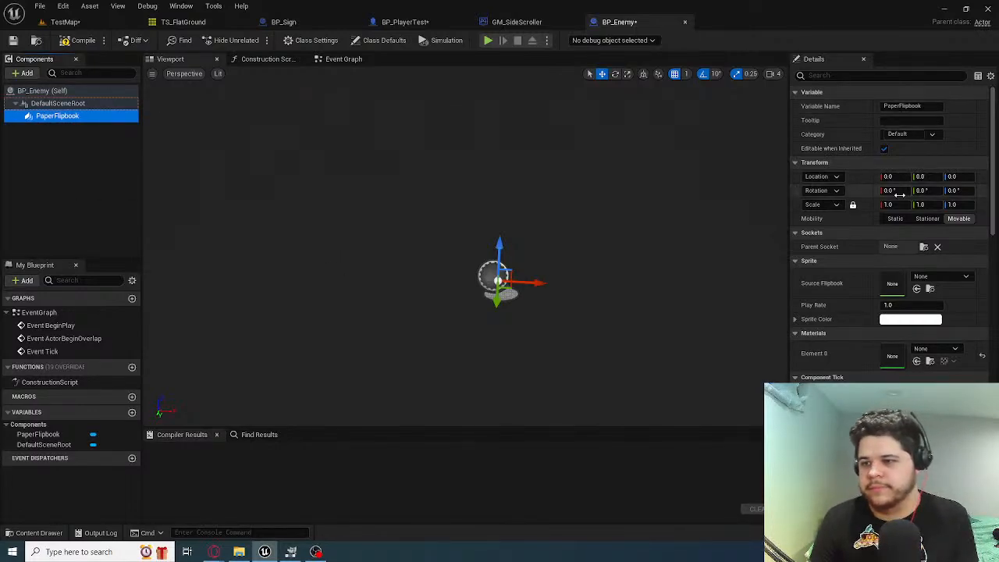
pyautogui.click(945, 276)
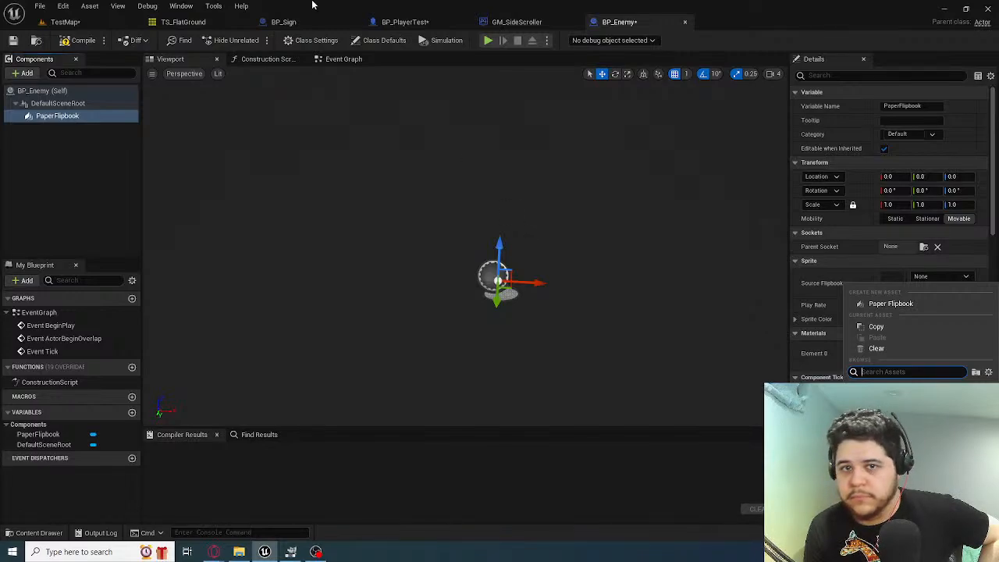
pyautogui.click(516, 22)
pyautogui.click(405, 22)
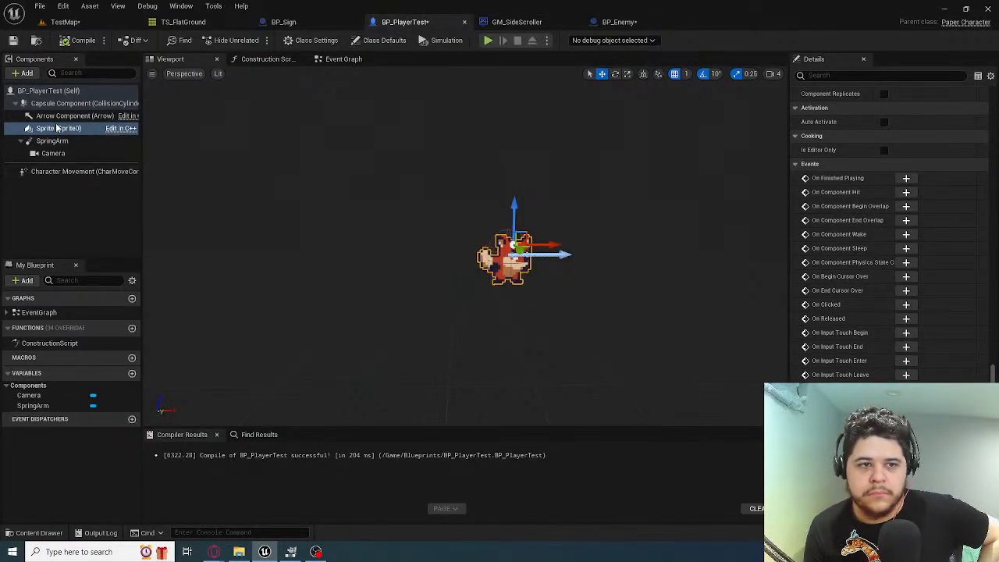
pyautogui.click(58, 128)
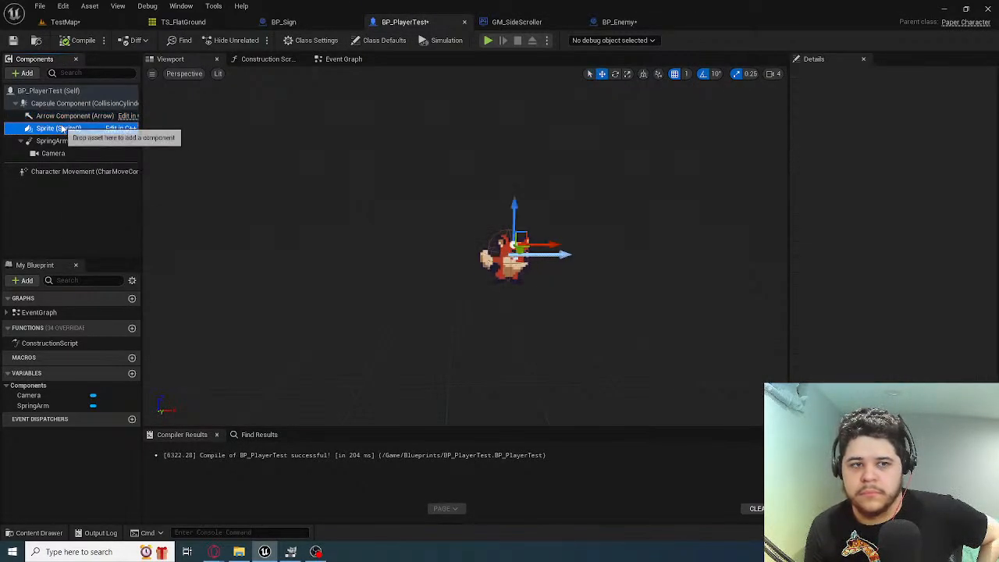
pyautogui.scroll(5, 753, 125)
pyautogui.scroll(10, 896, 173)
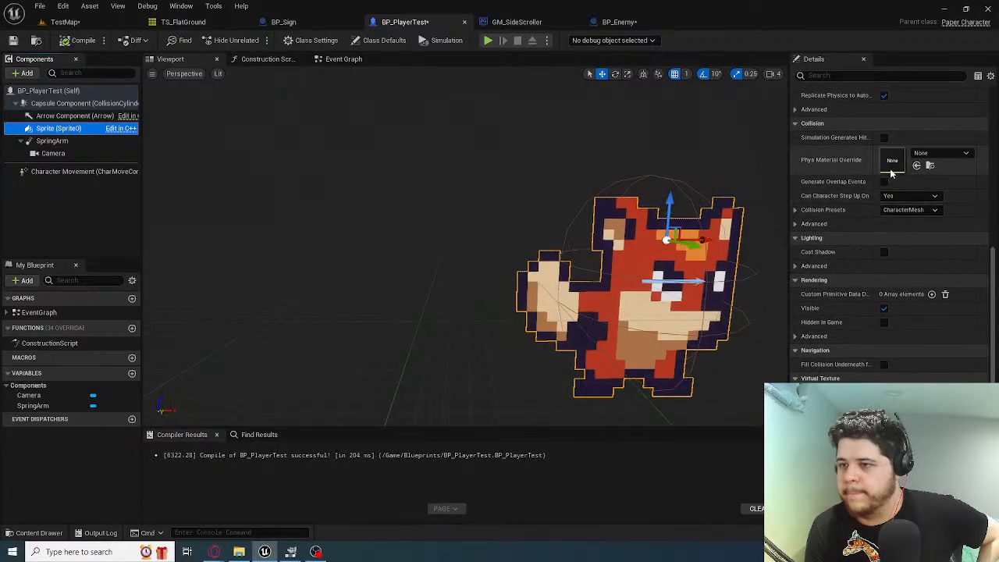
pyautogui.scroll(10, 888, 167)
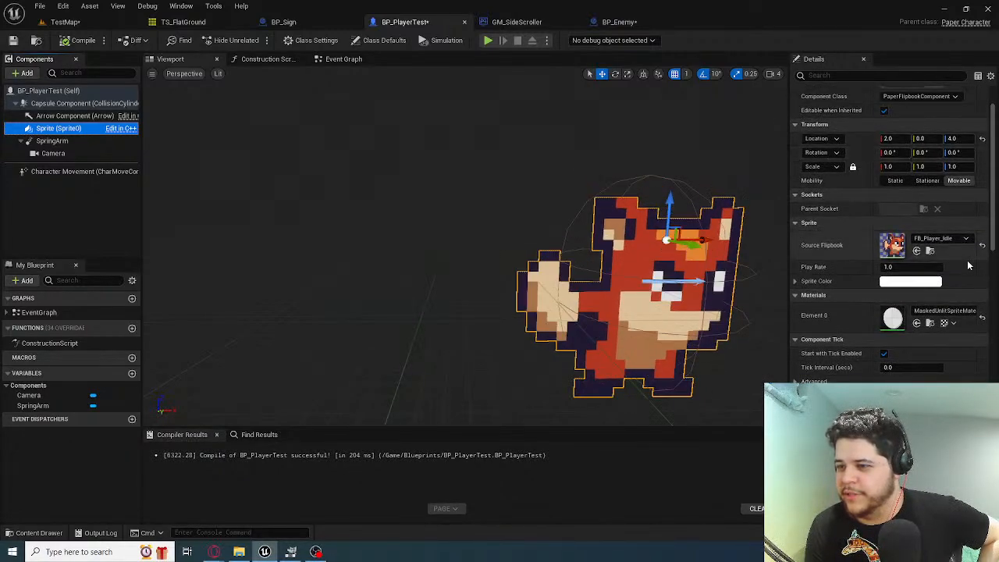
pyautogui.click(568, 22)
pyautogui.click(600, 22)
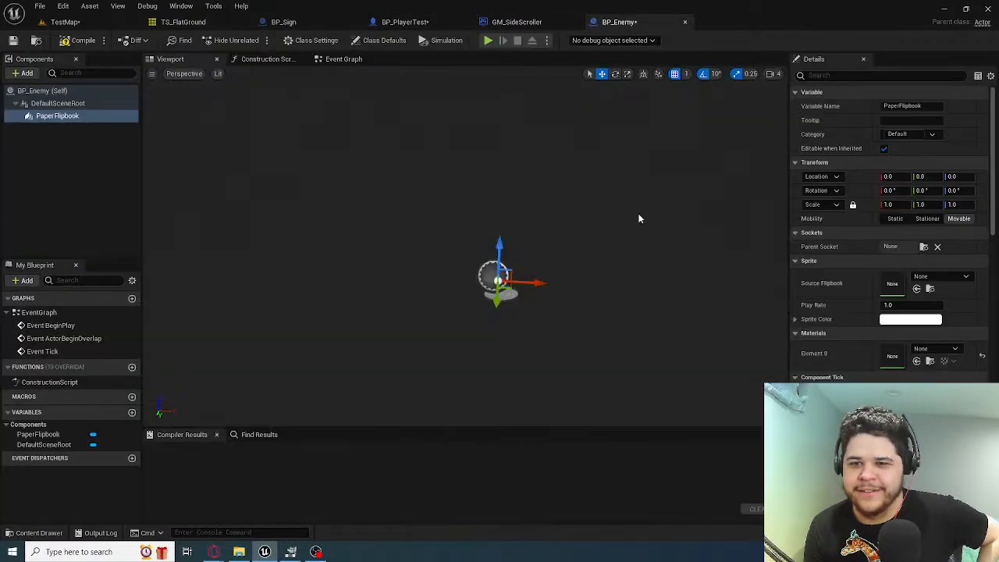
# Set the Source Flipbook of BP_Enemy's PaperFlipbook component to FB_Player_Idle and compile the blueprint
pyautogui.click(944, 277)
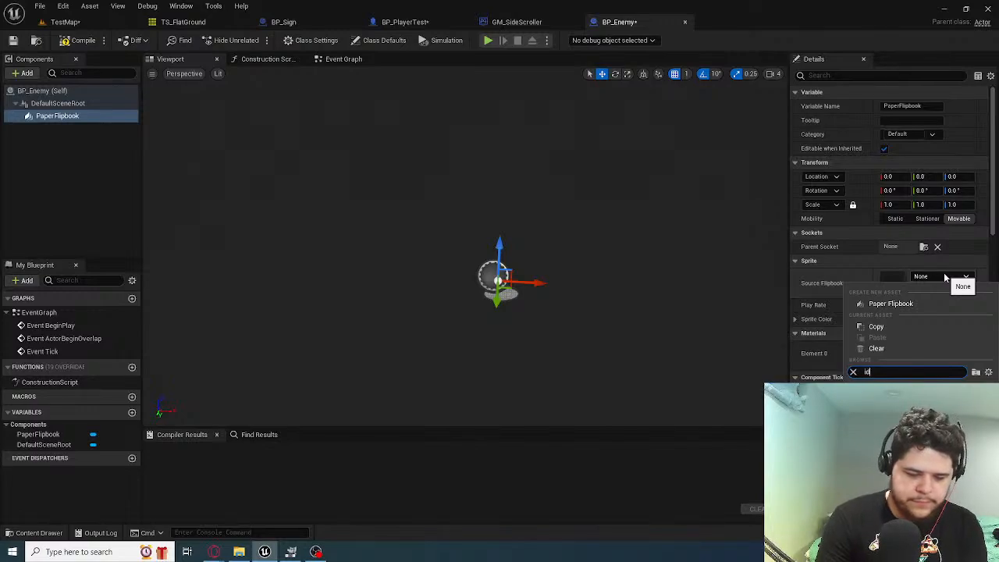
pyautogui.click(898, 406)
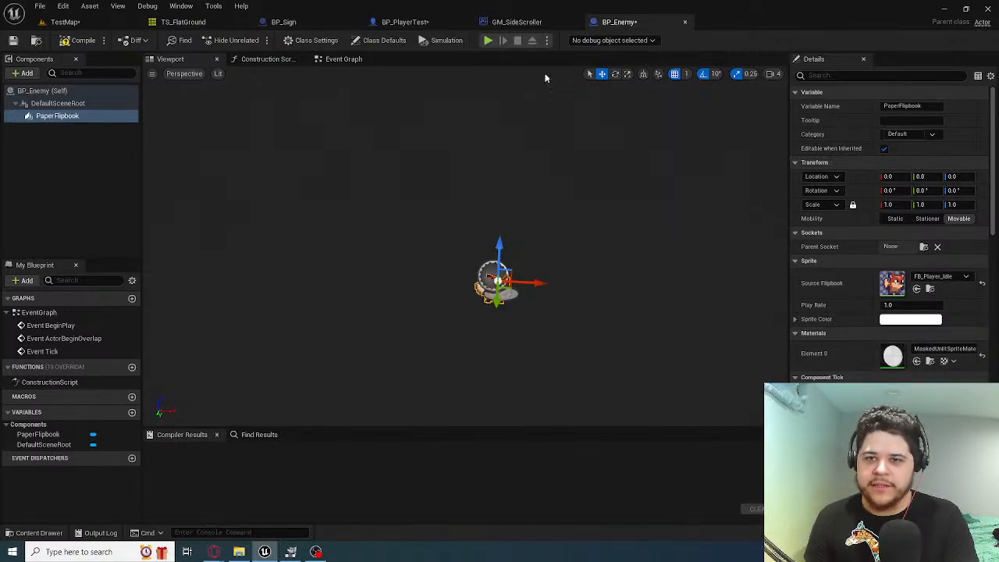
pyautogui.click(80, 40)
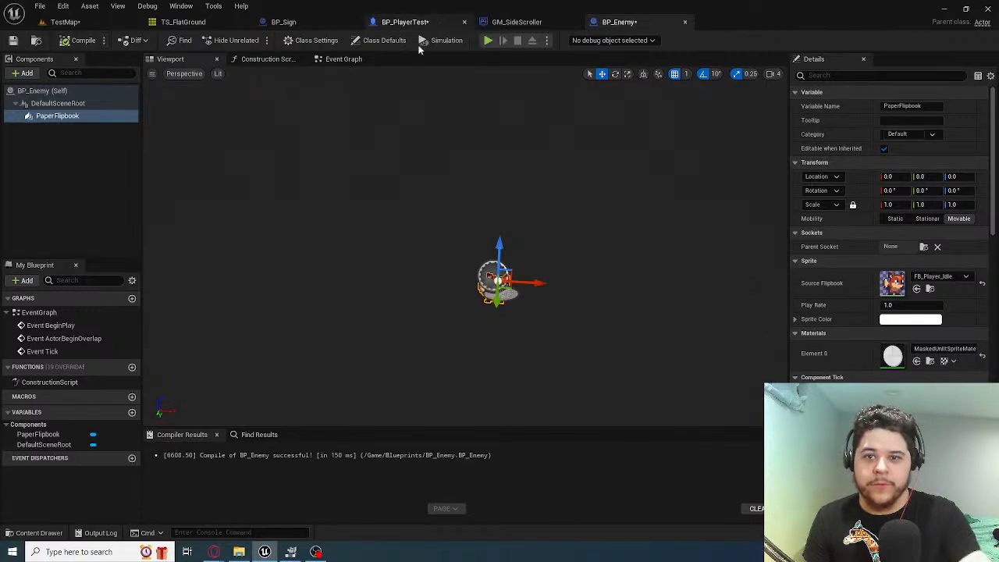
# Examine the Arrow, Sprite, SpringArm, Camera and Character Movement components of BP_PlayerTest as a reference for the enemy
pyautogui.click(455, 21)
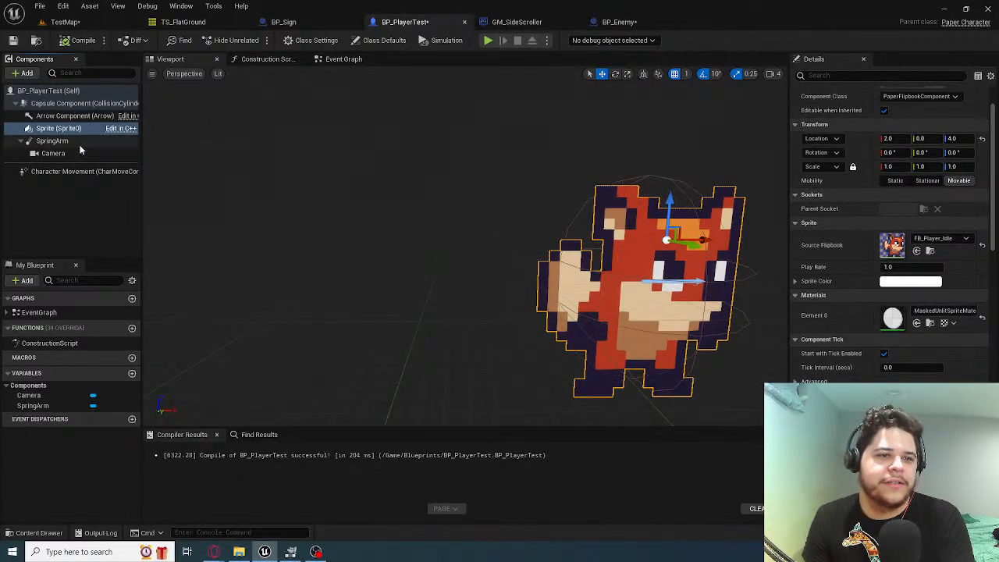
pyautogui.press('s')
pyautogui.moveTo(468, 250)
pyautogui.mouseDown(button='right')
pyautogui.moveTo(547, 249)
pyautogui.moveTo(452, 249)
pyautogui.mouseUp(button='right')
pyautogui.press('w')
pyautogui.press('a')
pyautogui.click(70, 116)
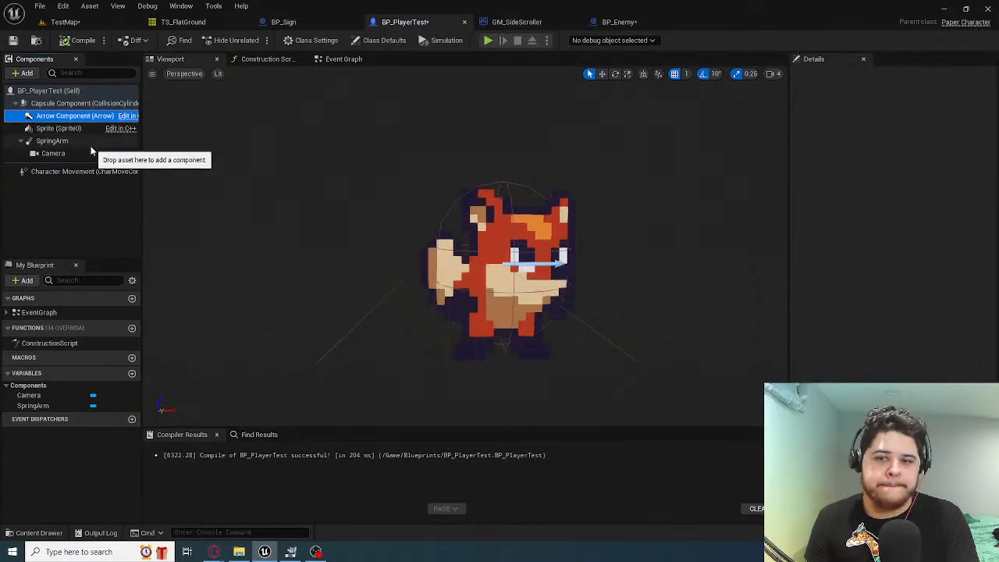
pyautogui.click(89, 141)
pyautogui.click(62, 128)
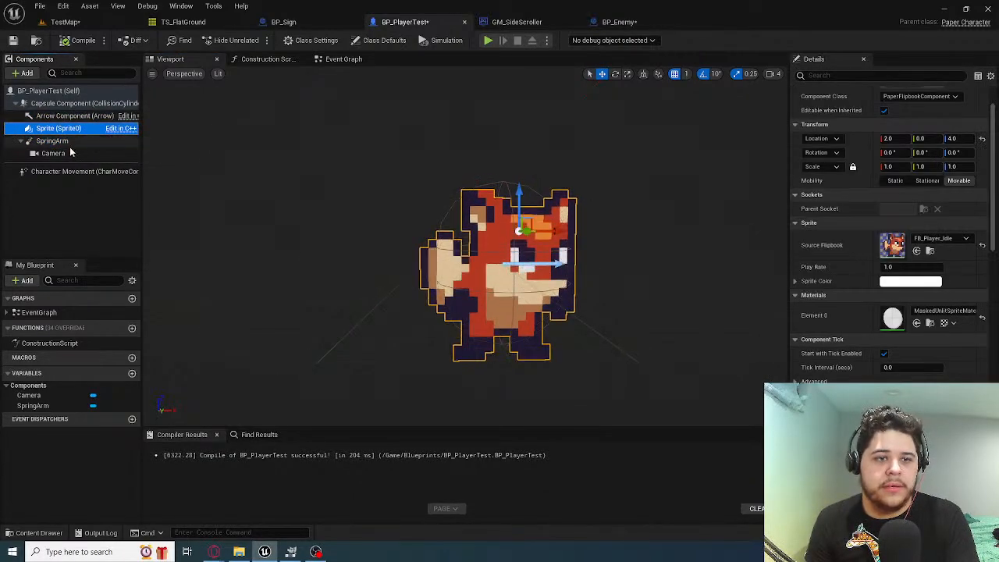
pyautogui.click(55, 153)
pyautogui.click(77, 128)
pyautogui.click(76, 118)
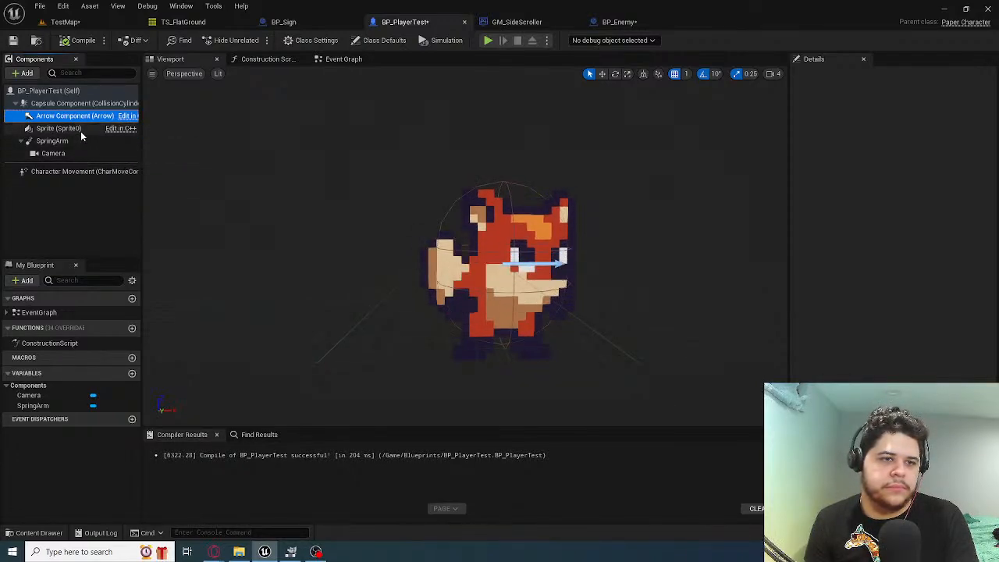
pyautogui.click(617, 22)
pyautogui.click(410, 22)
pyautogui.click(79, 172)
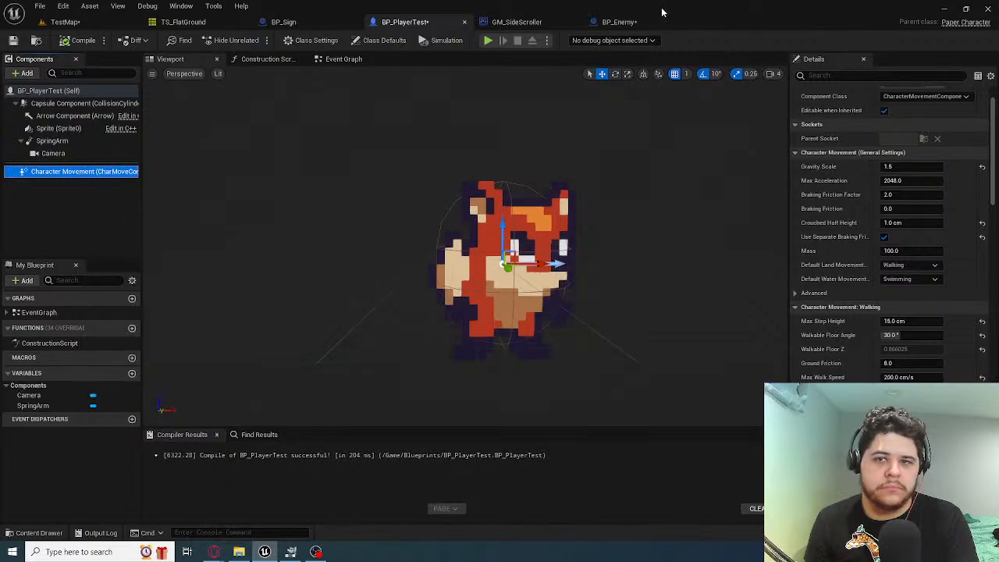
# Search BP_Enemy's addable components for a character movement component, using "character" and "movement"
pyautogui.click(617, 22)
pyautogui.click(26, 73)
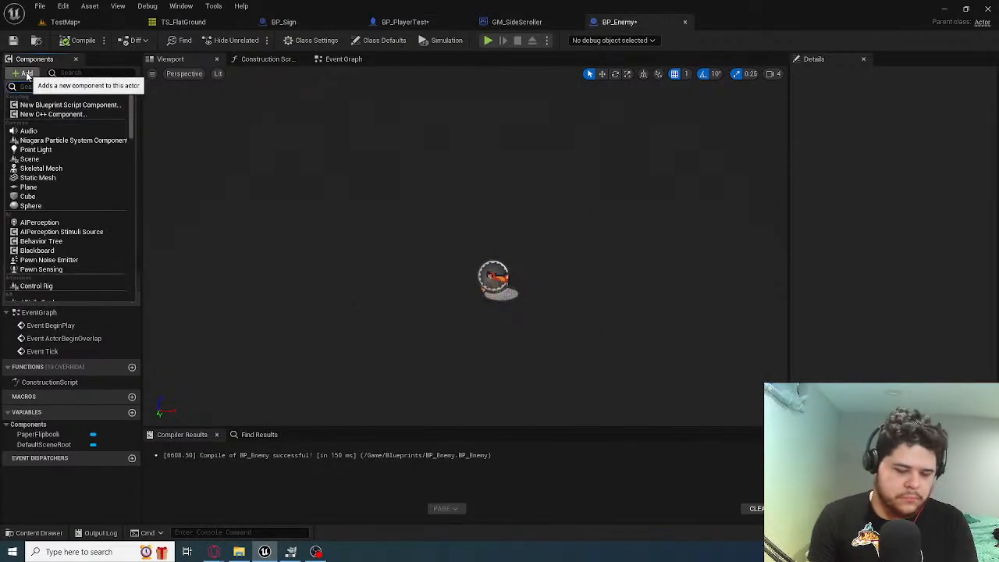
pyautogui.write('charcater')
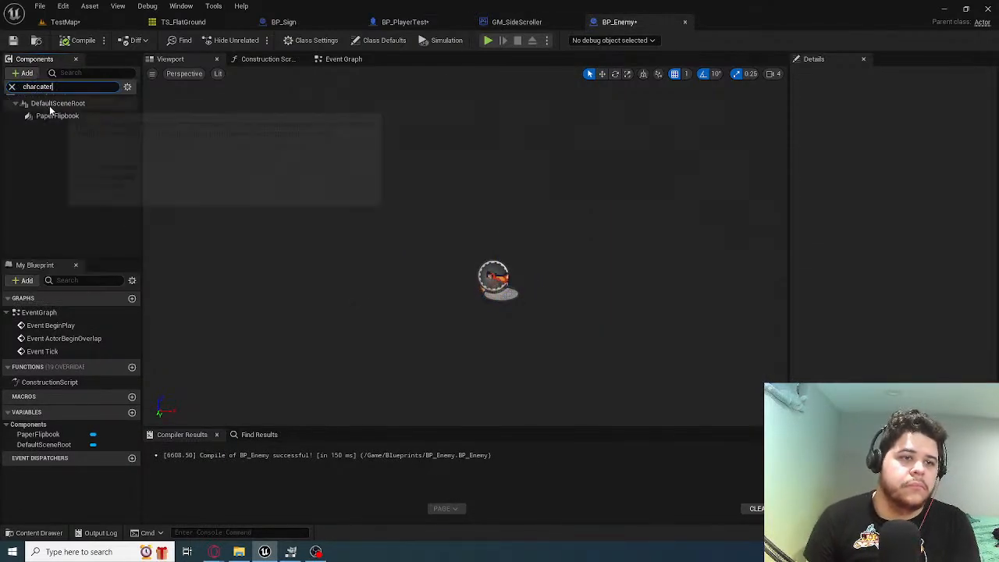
pyautogui.press('BackSpace')
pyautogui.press('BackSpace')
pyautogui.press('BackSpace')
pyautogui.press('BackSpace')
pyautogui.press('BackSpace')
pyautogui.press('BackSpace')
pyautogui.press('BackSpace')
pyautogui.press('BackSpace')
pyautogui.press('BackSpace')
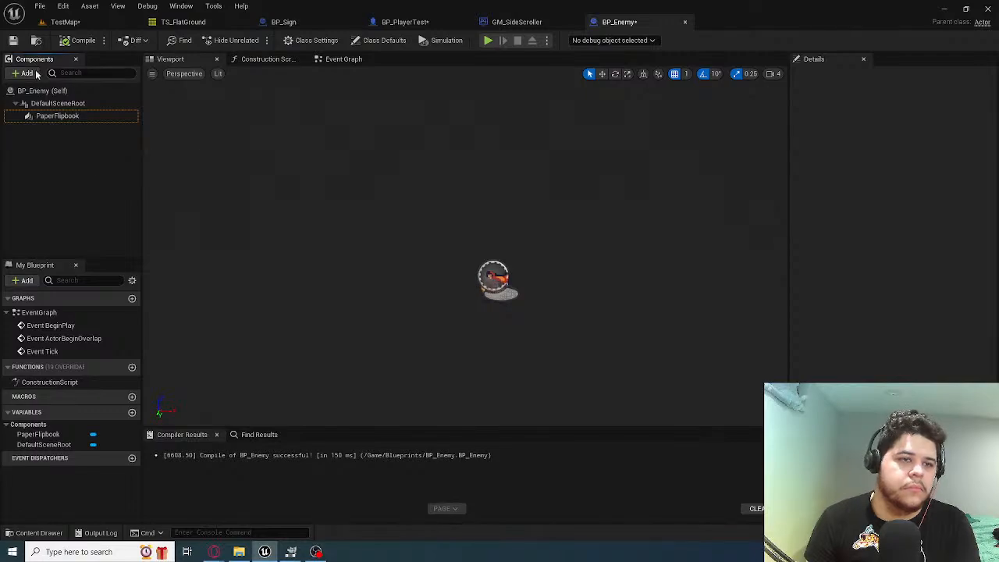
pyautogui.write('character')
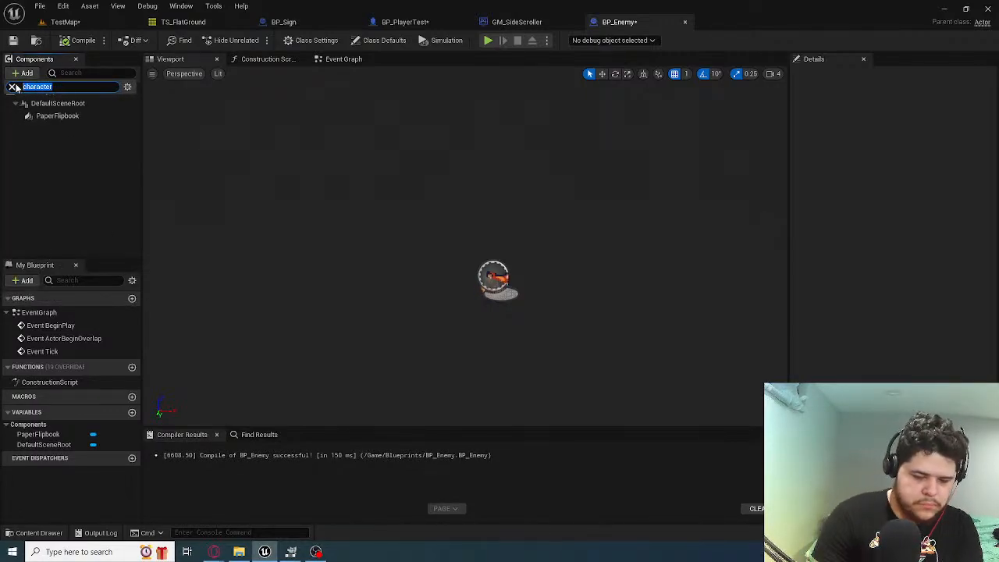
pyautogui.write('movement')
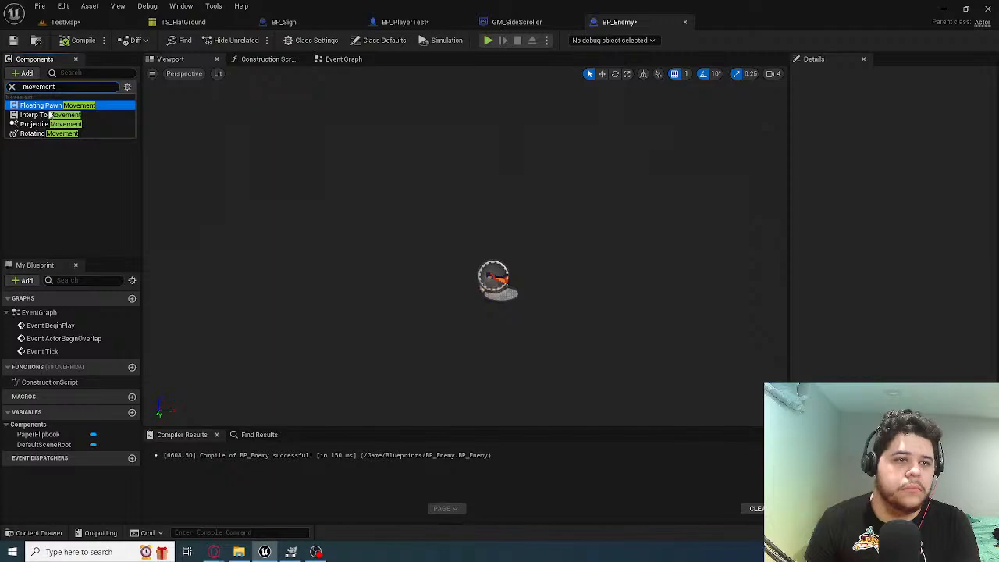
pyautogui.click(80, 169)
# Create a new Blueprint Class in the project's Blueprints folder with PaperCharacter as its parent class
pyautogui.click(65, 22)
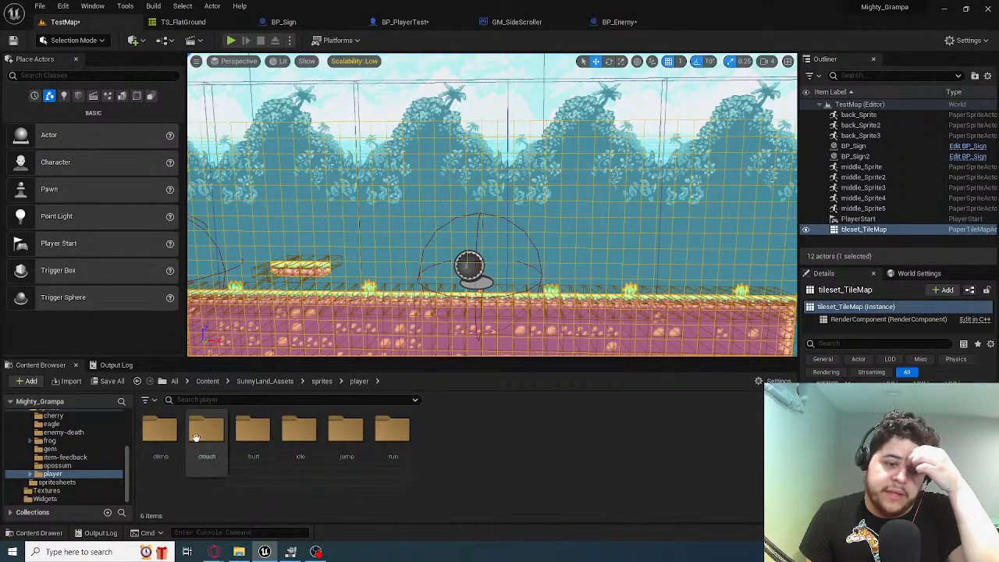
pyautogui.scroll(5, 53, 448)
pyautogui.click(48, 431)
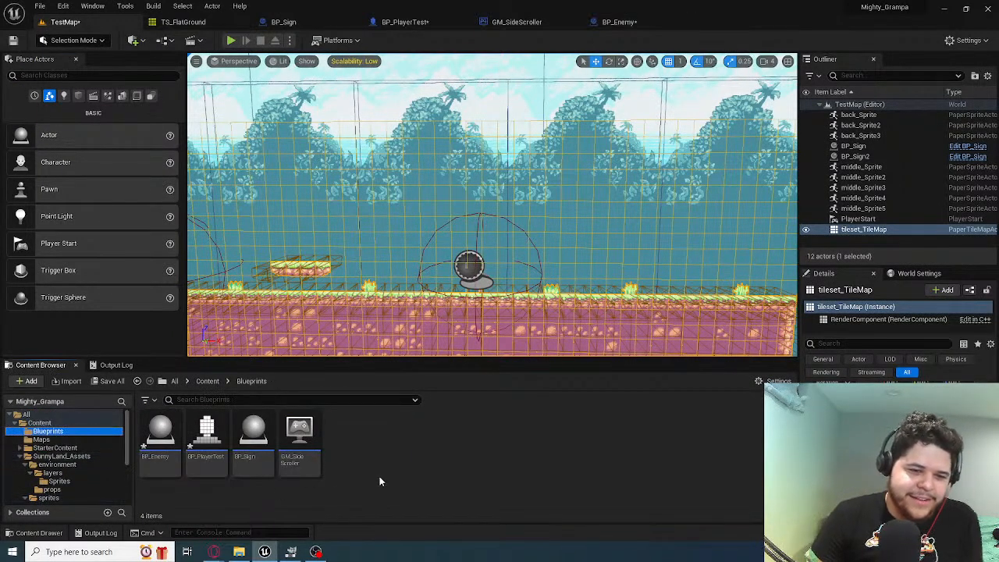
pyautogui.rightClick(427, 467)
pyautogui.click(211, 436)
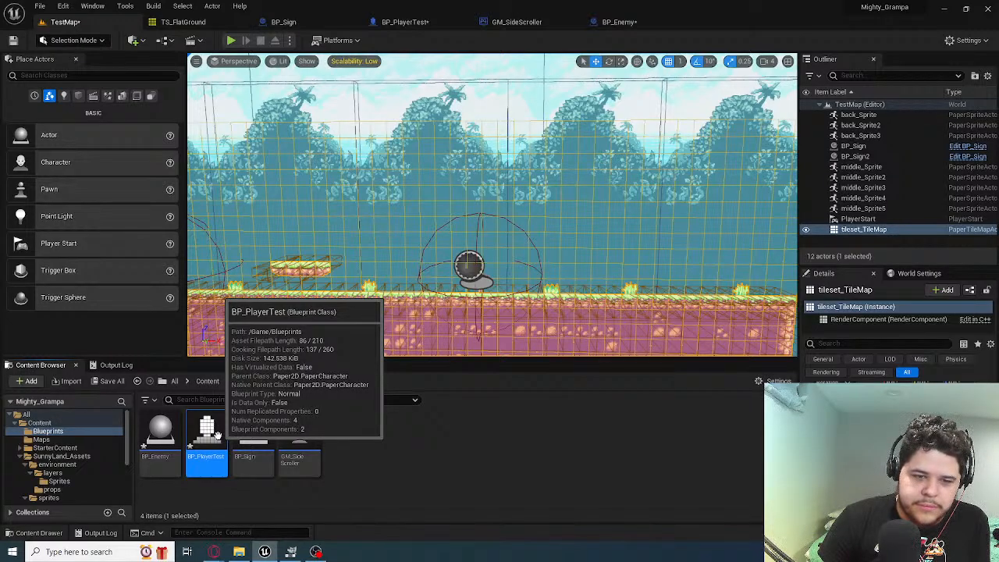
pyautogui.rightClick(388, 461)
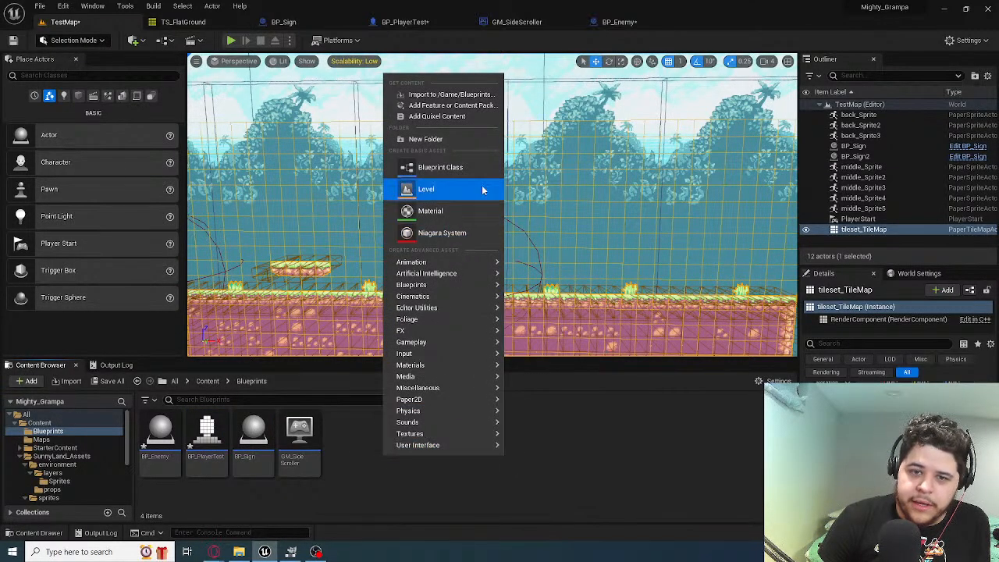
pyautogui.click(460, 166)
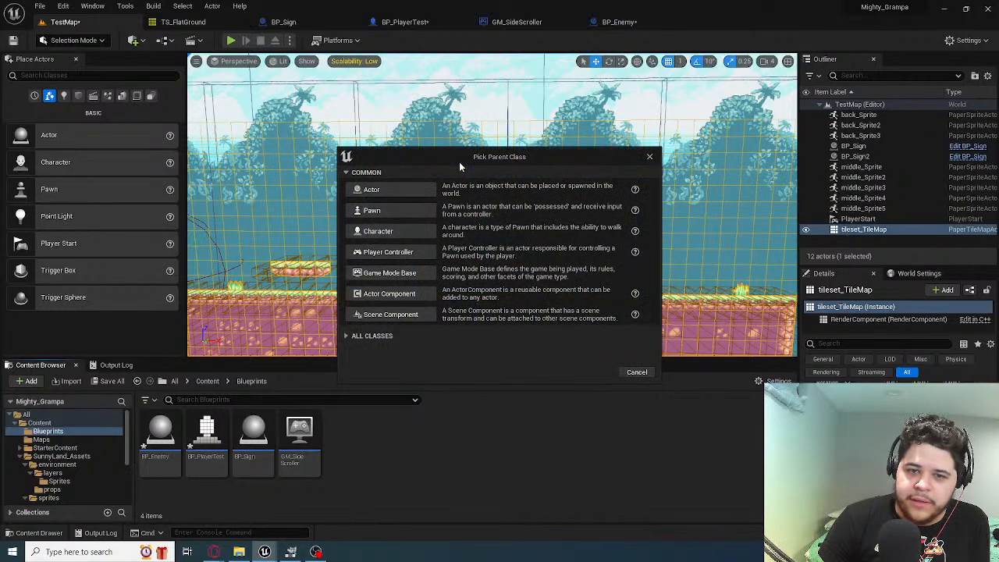
pyautogui.click(345, 336)
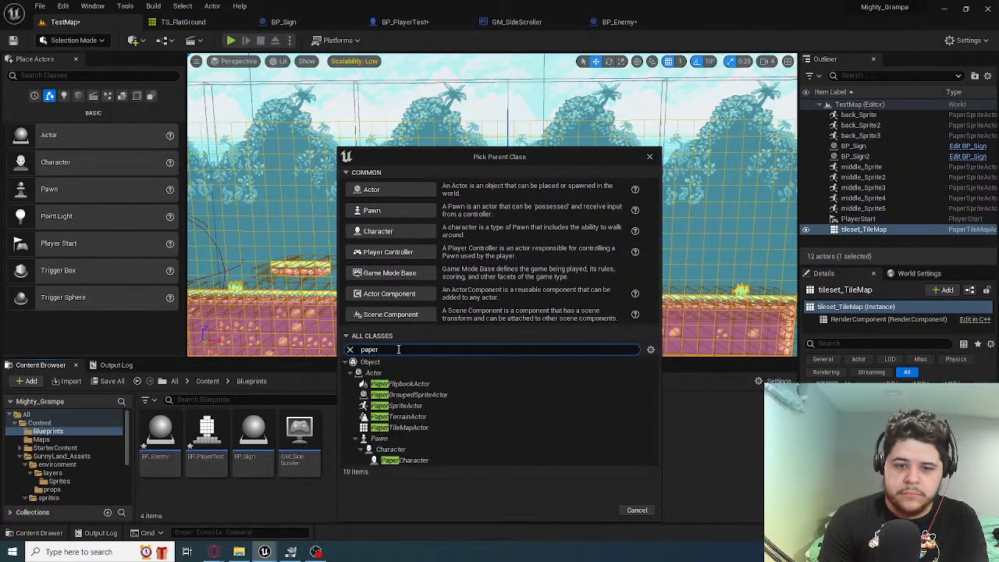
pyautogui.click(423, 461)
pyautogui.click(597, 512)
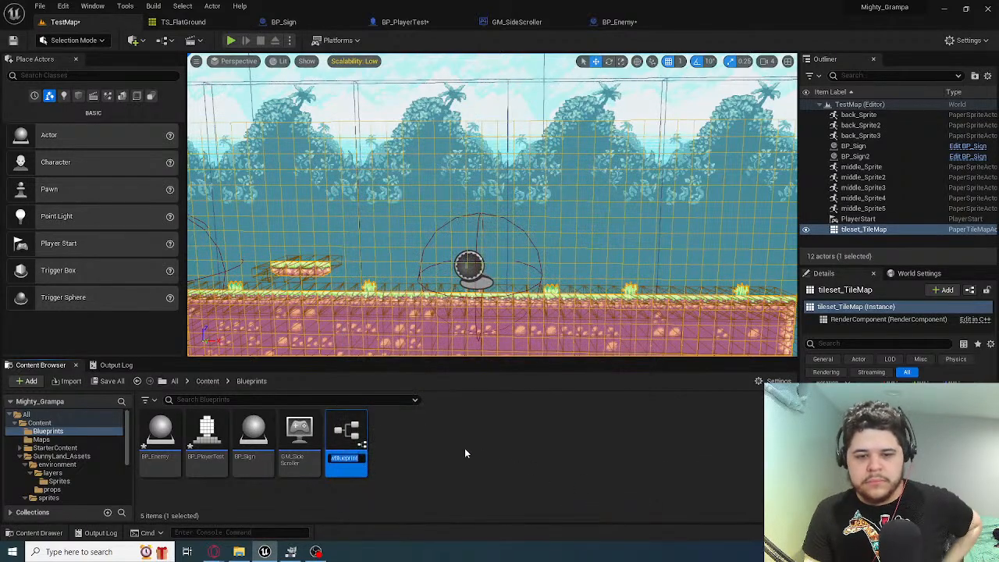
# Name the new PaperCharacter blueprint BP_PaperEnemy
pyautogui.press('BackSpace')
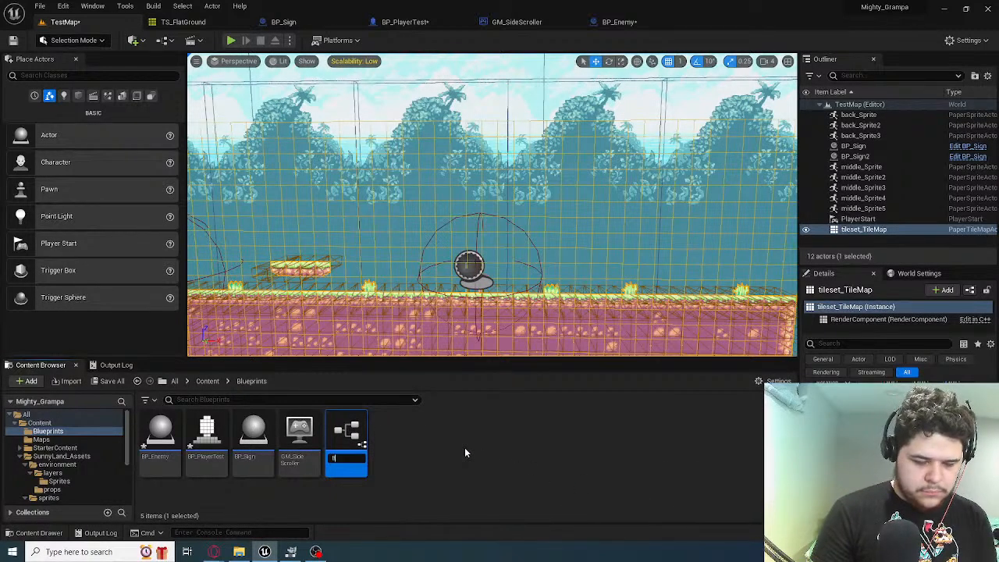
pyautogui.write('Bp_')
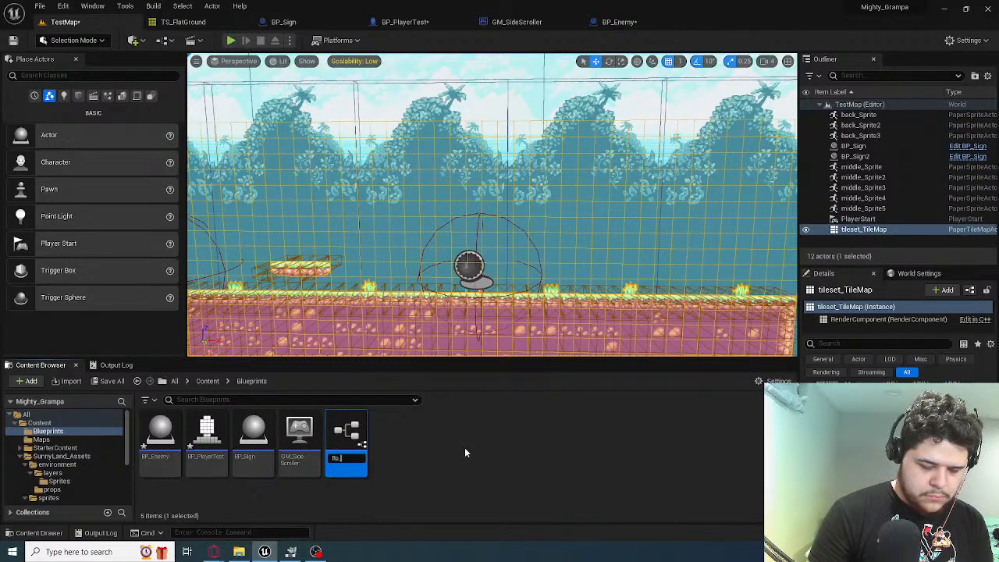
pyautogui.press('BackSpace')
pyautogui.write('p')
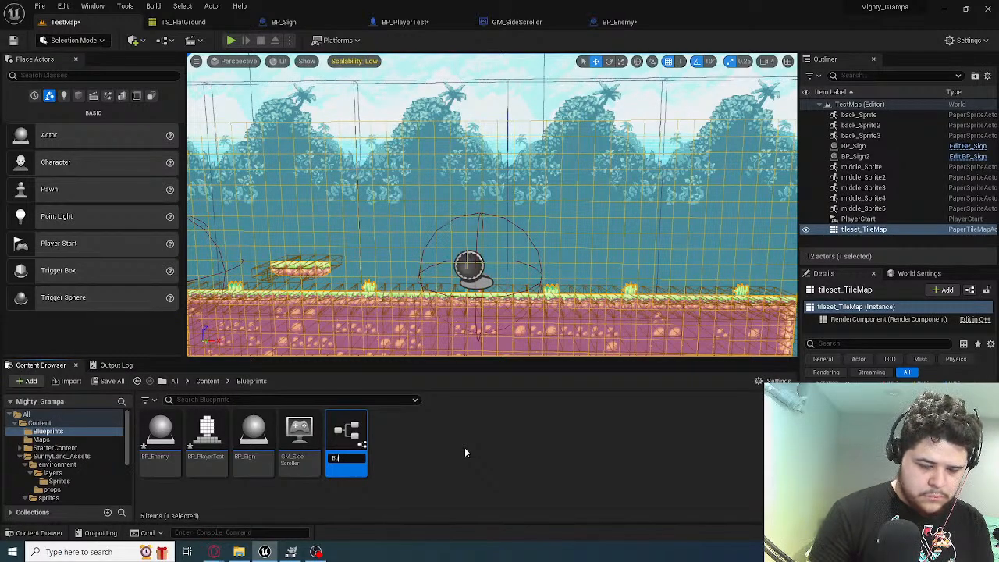
pyautogui.press('BackSpace')
pyautogui.write('P_Paper')
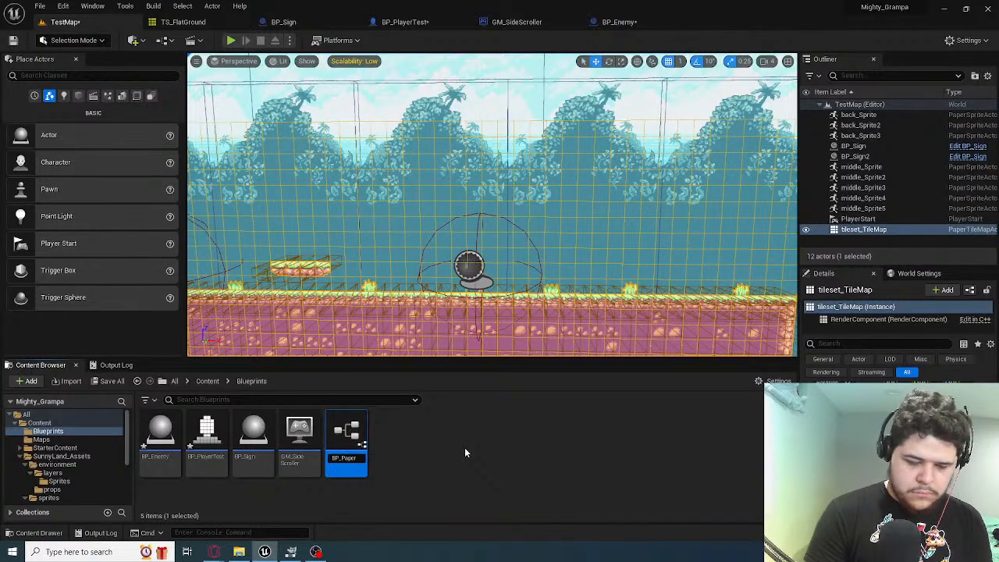
pyautogui.write('Enemy')
pyautogui.press('Return')
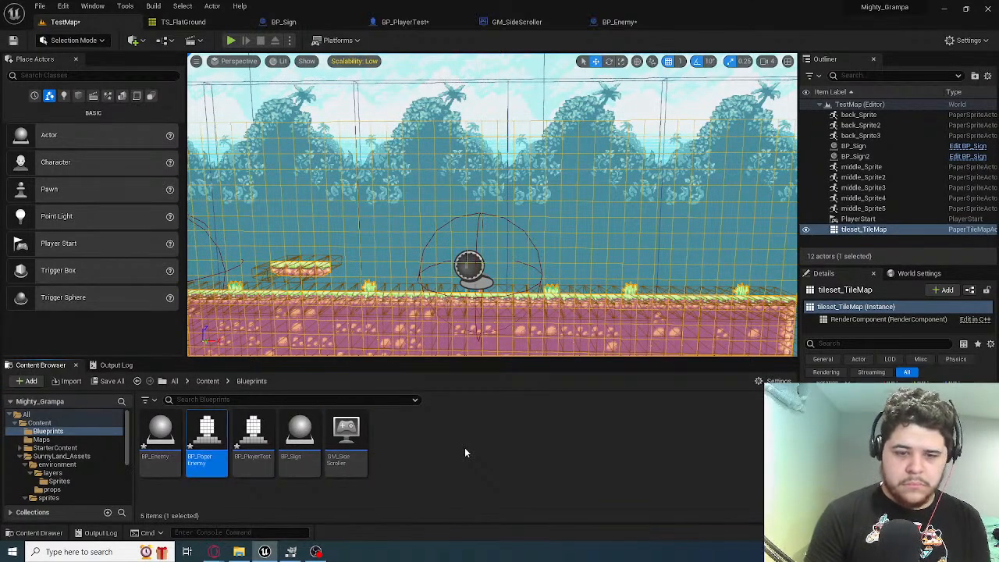
# Force delete the BP_Enemy blueprint from the Blueprints folder
pyautogui.click(152, 436)
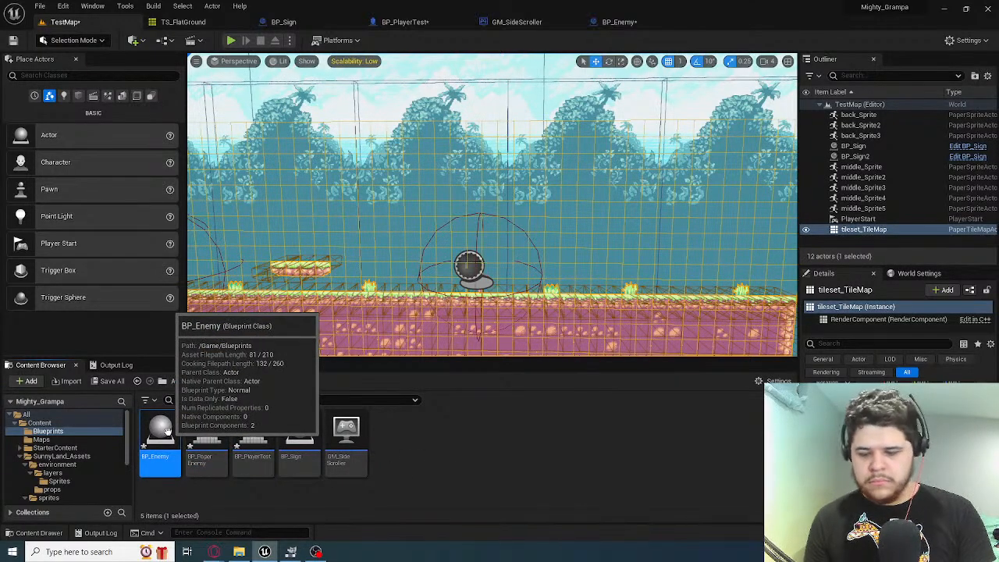
pyautogui.press('Delete')
pyautogui.click(428, 445)
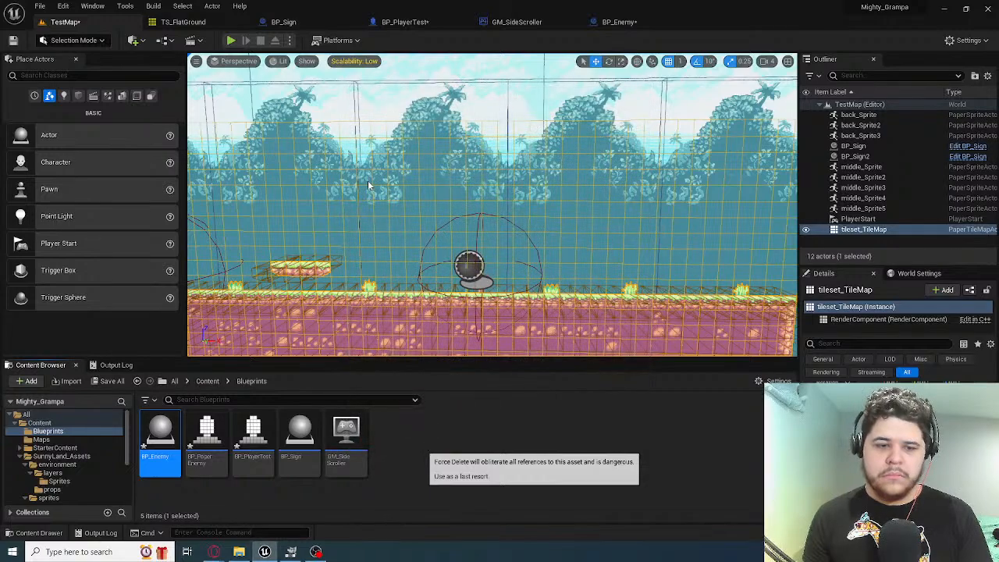
# Open BP_PaperEnemy and set its Sprite component's Source Flipbook to FB_Player_Idle
pyautogui.click(153, 445)
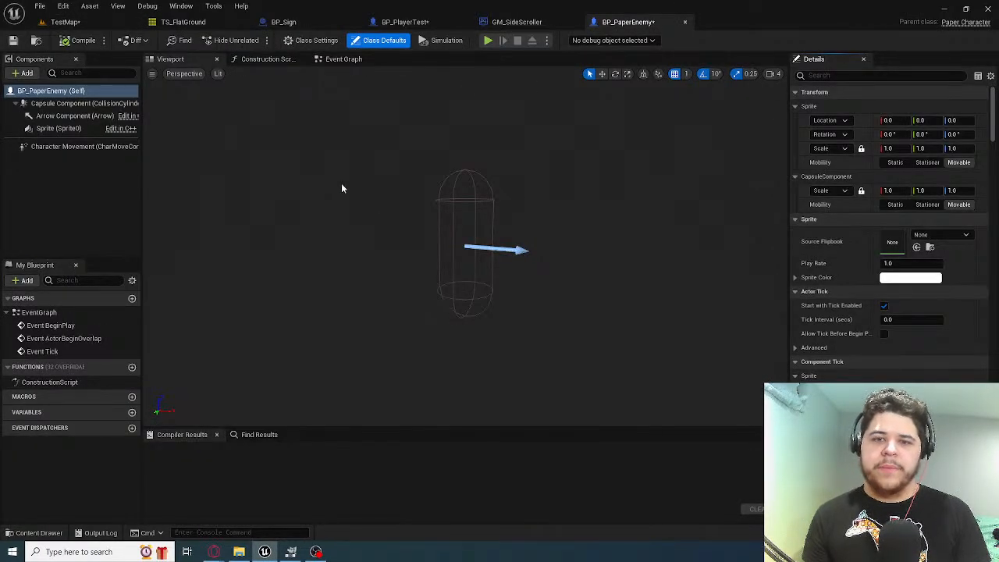
pyautogui.click(58, 130)
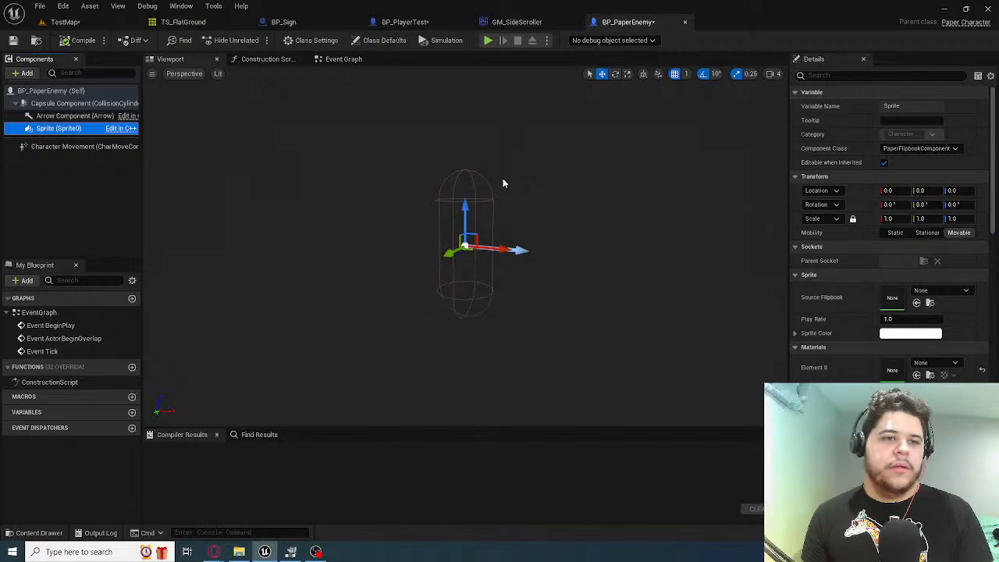
pyautogui.click(929, 291)
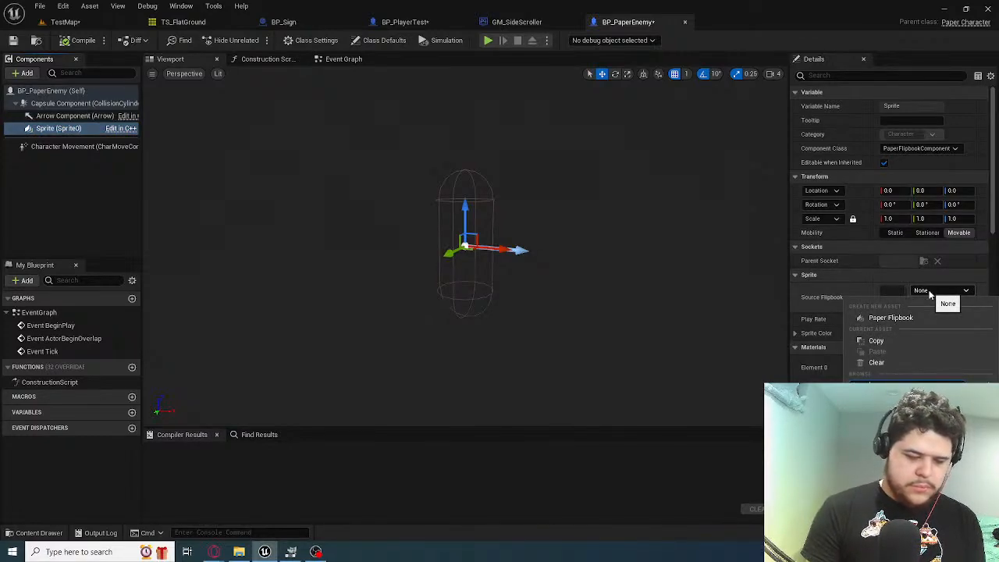
pyautogui.click(893, 424)
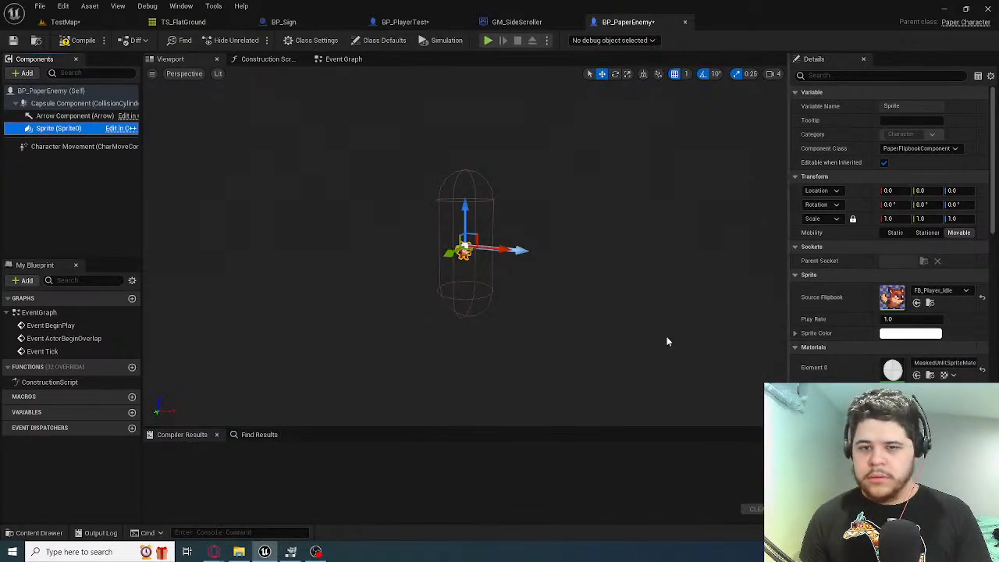
# Select the Capsule Component of BP_PaperEnemy and compare its size with the fox sprite inside it
pyautogui.press('w')
pyautogui.moveTo(535, 290); pyautogui.dragTo(601, 306, button='right')
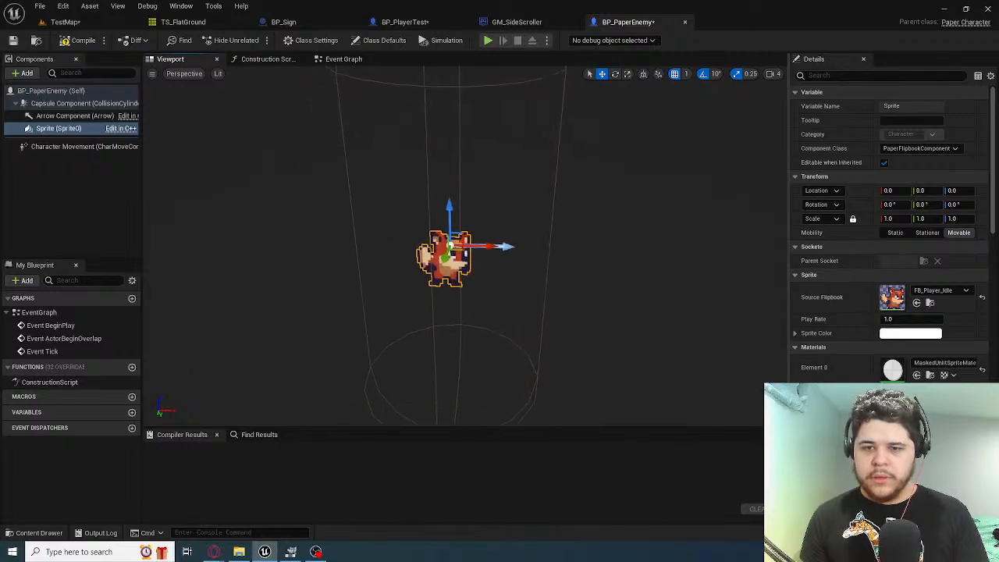
pyautogui.click(73, 118)
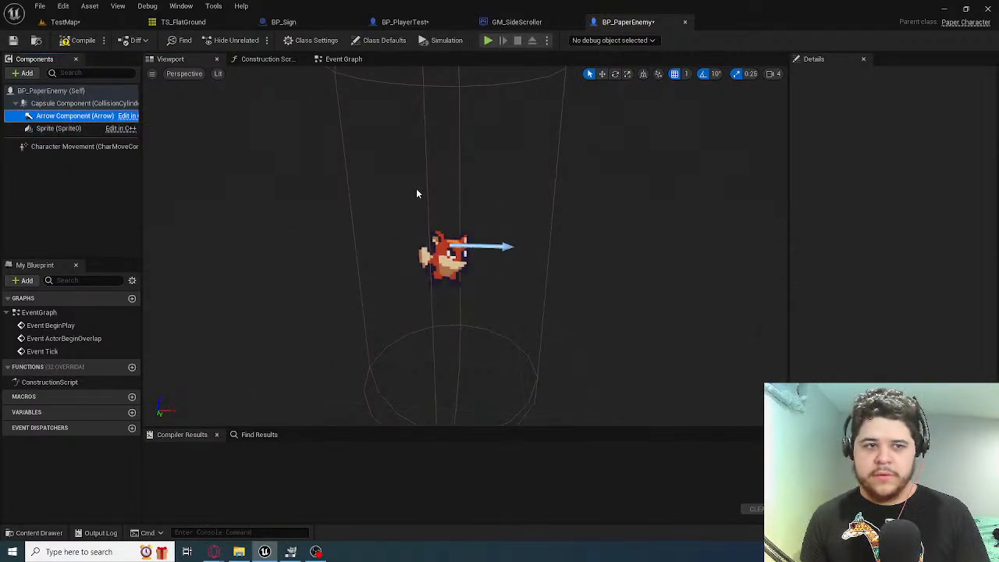
pyautogui.scroll(-5, 416, 188)
pyautogui.click(75, 106)
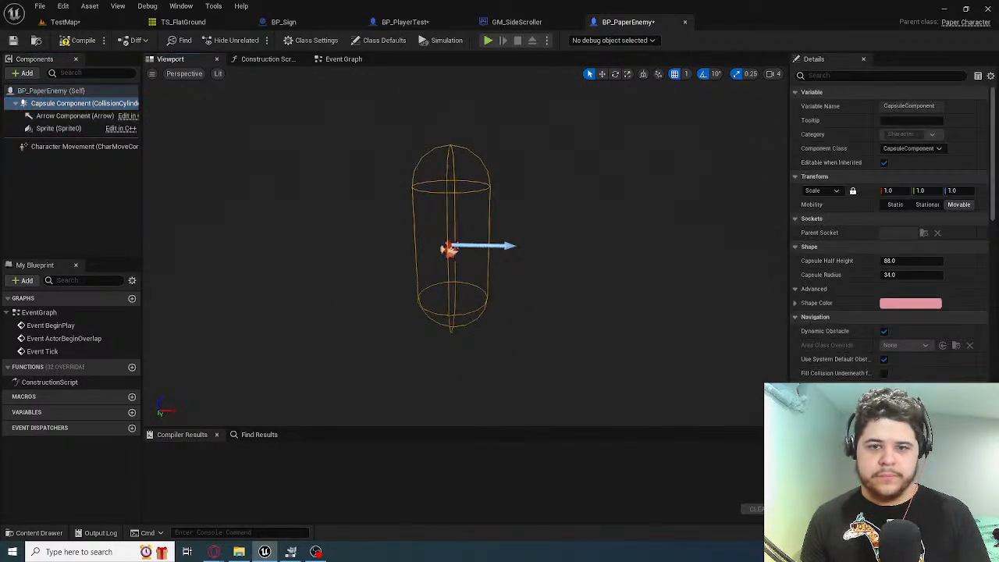
pyautogui.scroll(4, 438, 246)
pyautogui.scroll(-3, 399, 165)
pyautogui.scroll(2, 399, 165)
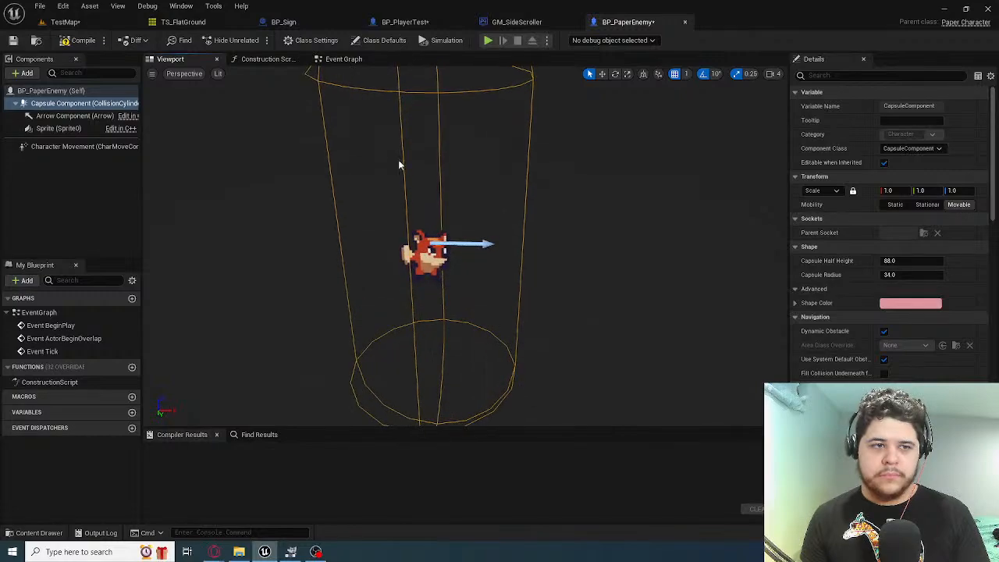
# Try adding a Scene component to BP_PaperEnemy and rearranging it in the component hierarchy
pyautogui.click(47, 118)
pyautogui.keyDown('ctrl'); pyautogui.click(50, 128); pyautogui.keyUp('ctrl')
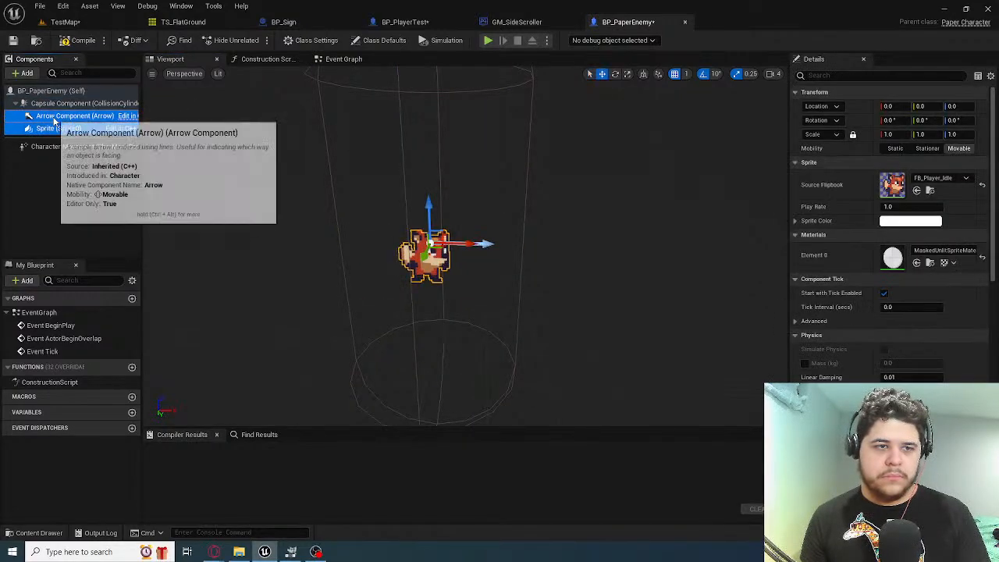
pyautogui.click(48, 92)
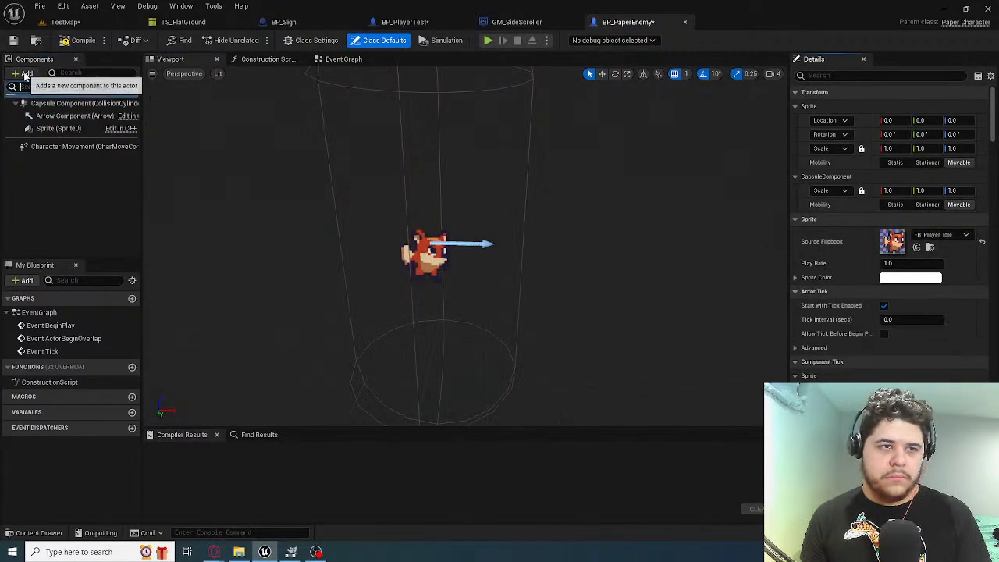
pyautogui.click(24, 72)
pyautogui.write('scene')
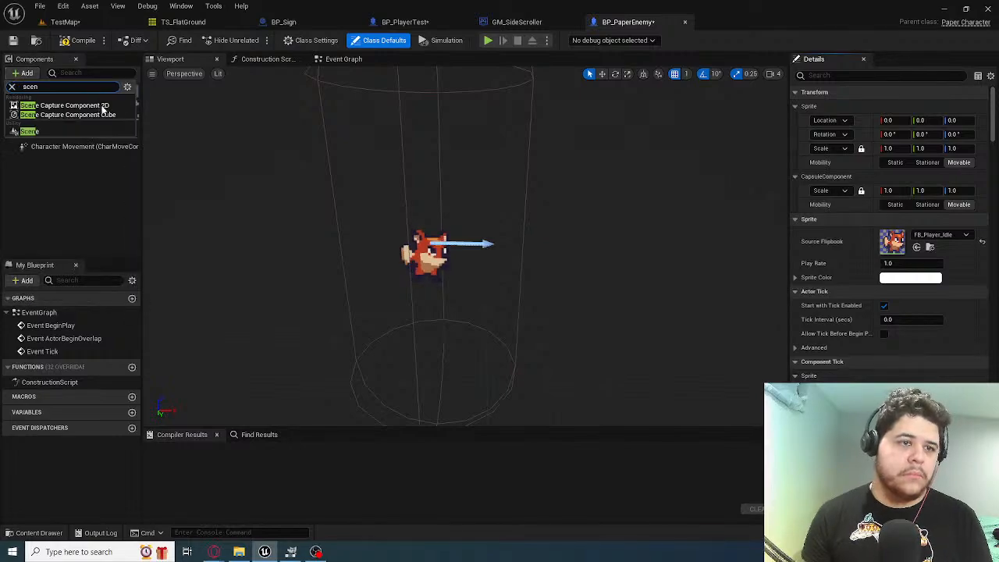
pyautogui.click(86, 129)
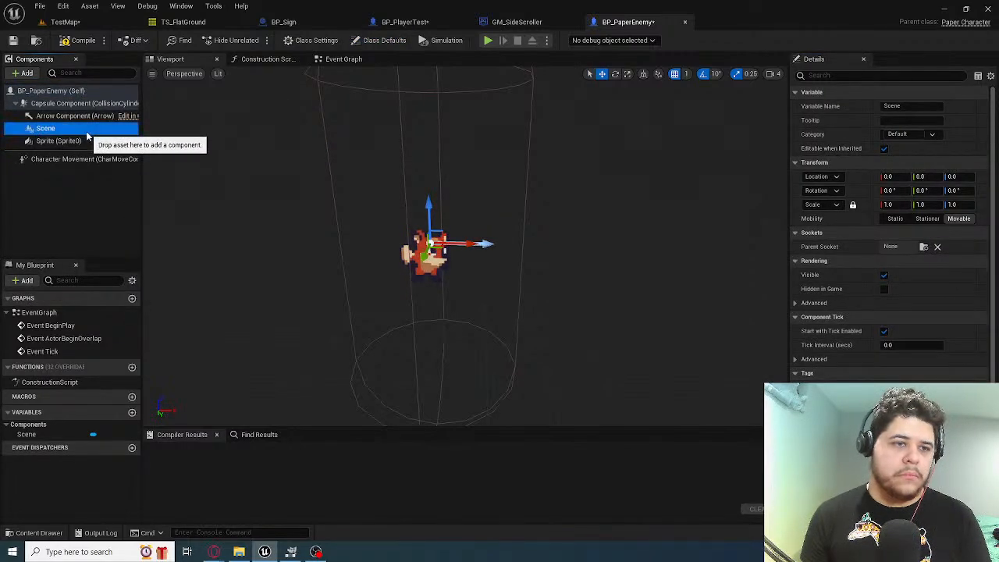
pyautogui.moveTo(44, 128)
pyautogui.mouseDown()
pyautogui.moveTo(41, 104)
pyautogui.moveTo(64, 129)
pyautogui.mouseUp()
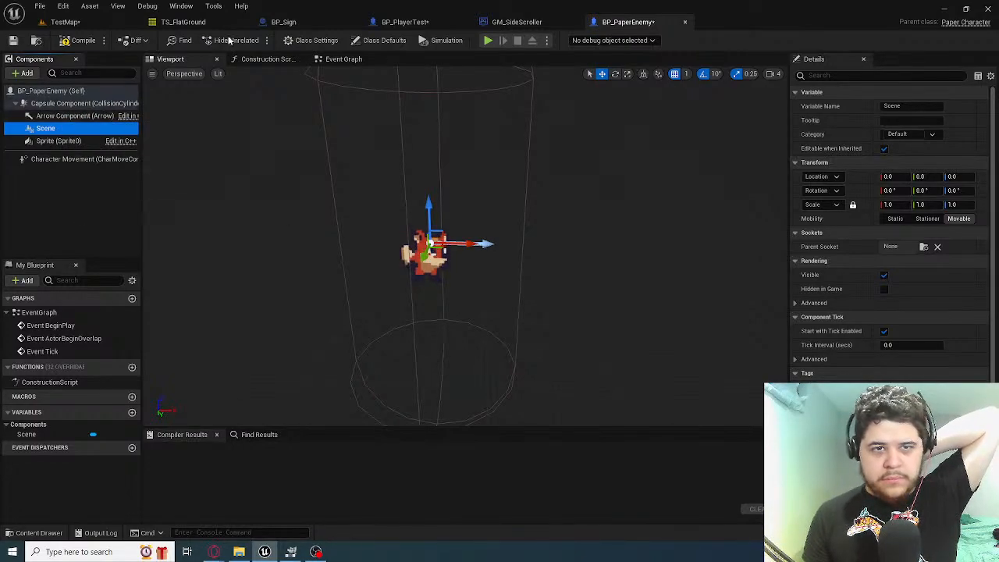
# Check the component hierarchy of BP_PlayerTest and delete the Scene component from BP_PaperEnemy
pyautogui.click(397, 22)
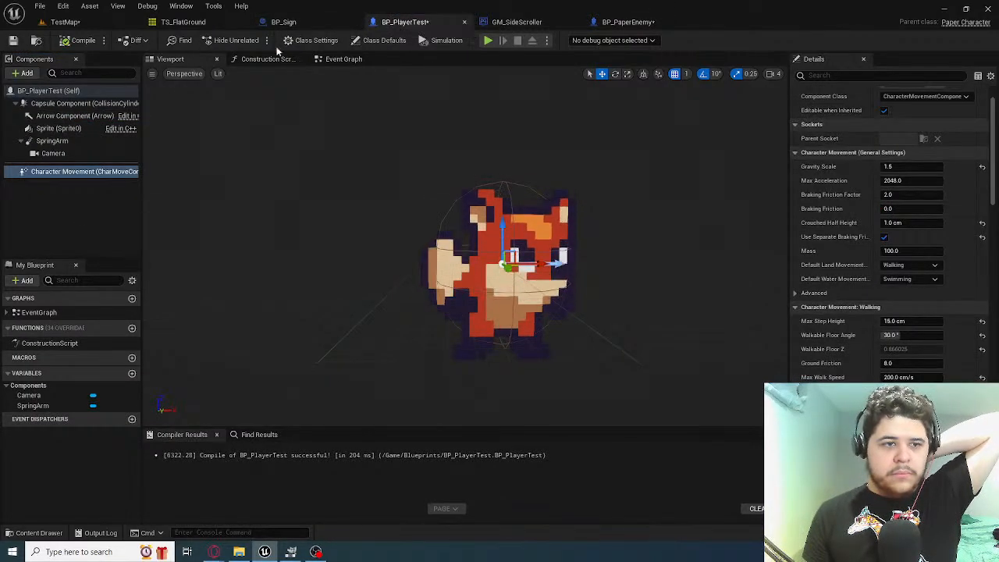
pyautogui.click(624, 21)
pyautogui.click(72, 139)
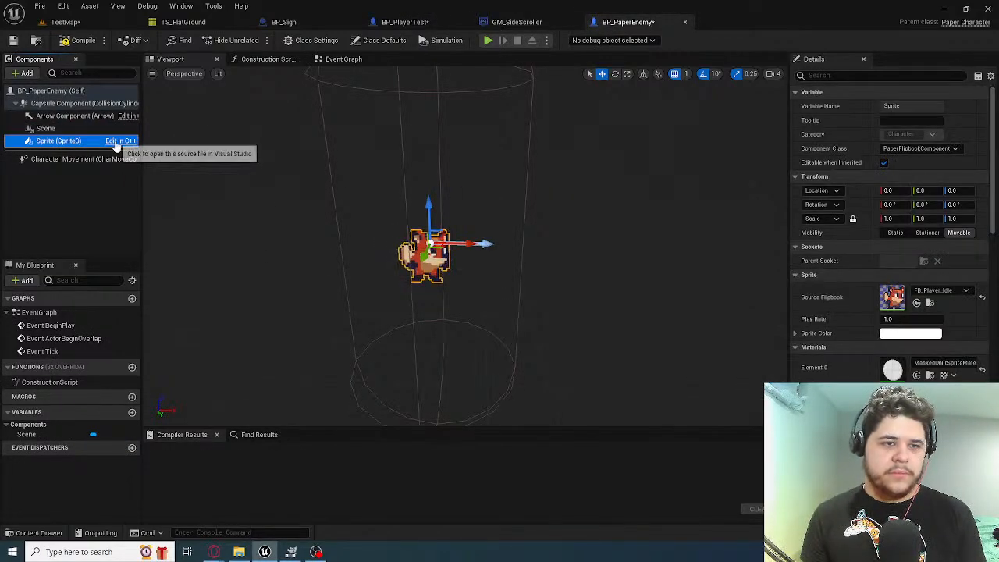
pyautogui.click(107, 130)
pyautogui.press('Delete')
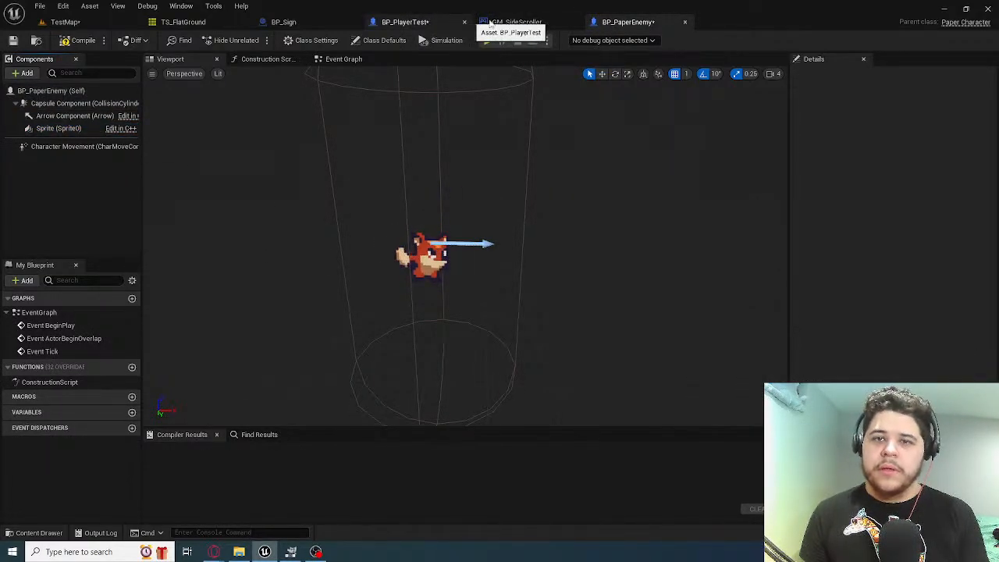
# Inspect the Capsule Component and Sprite of BP_PlayerTest for their size and location settings
pyautogui.click(406, 22)
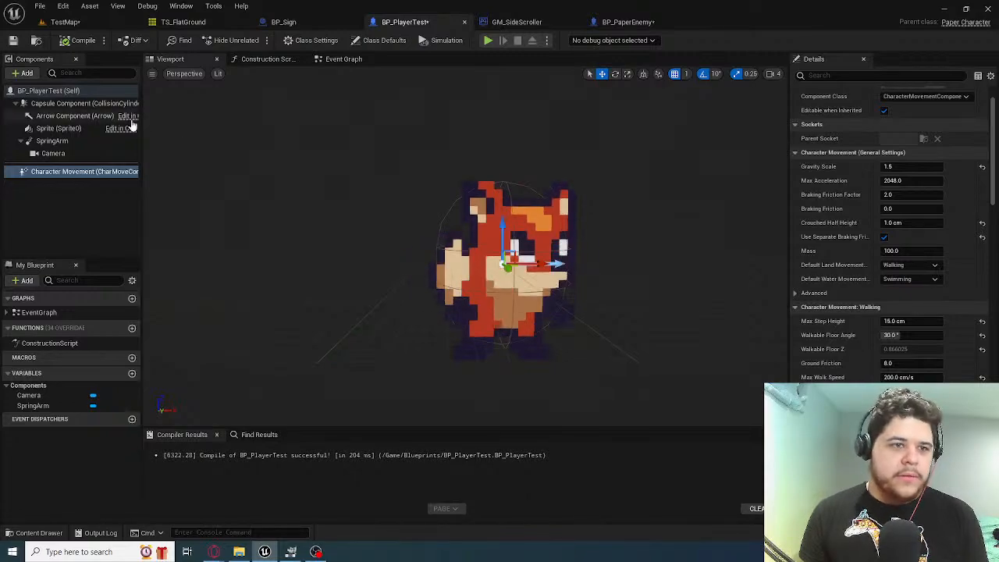
pyautogui.click(90, 104)
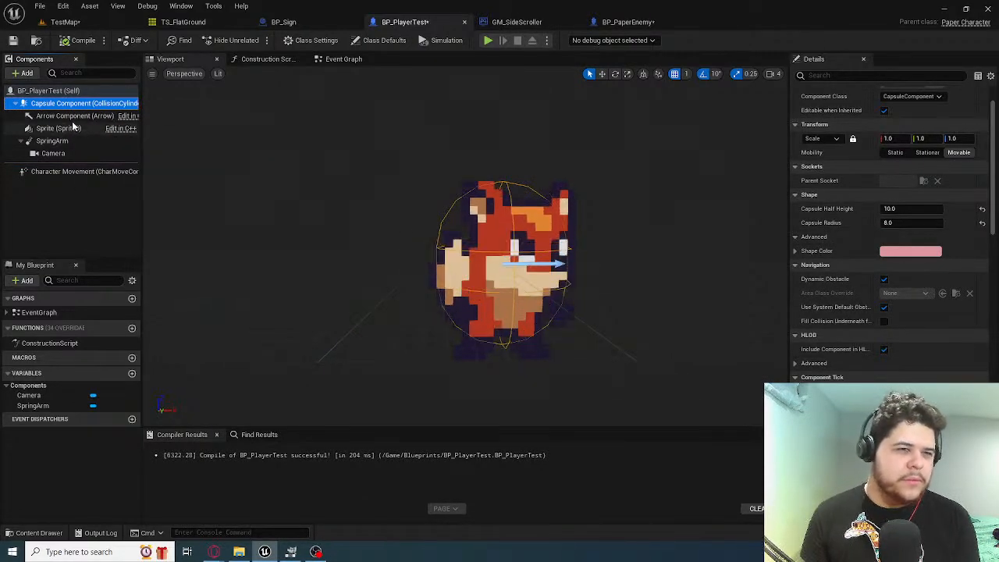
pyautogui.click(78, 128)
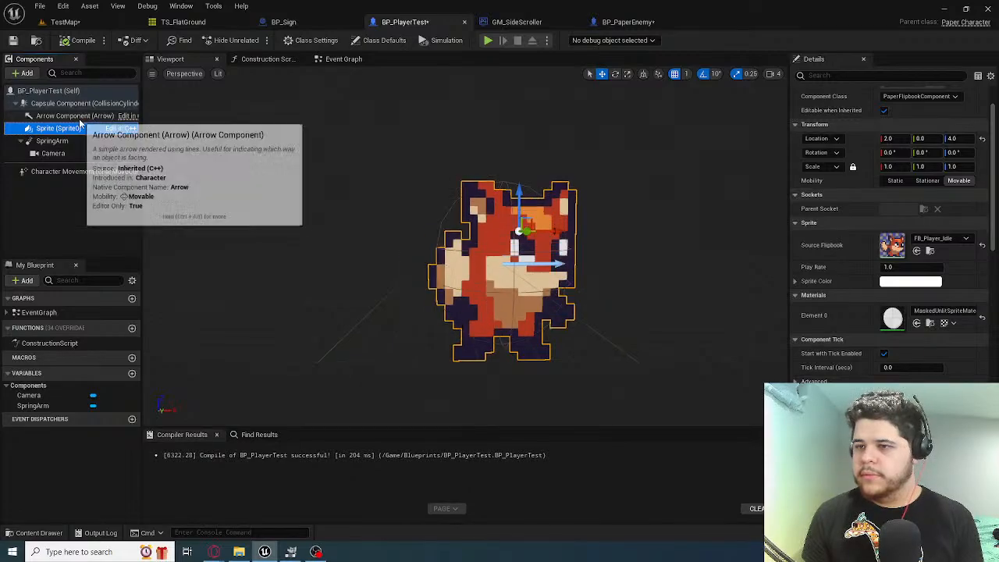
pyautogui.click(78, 116)
pyautogui.click(78, 128)
pyautogui.click(81, 116)
pyautogui.click(82, 104)
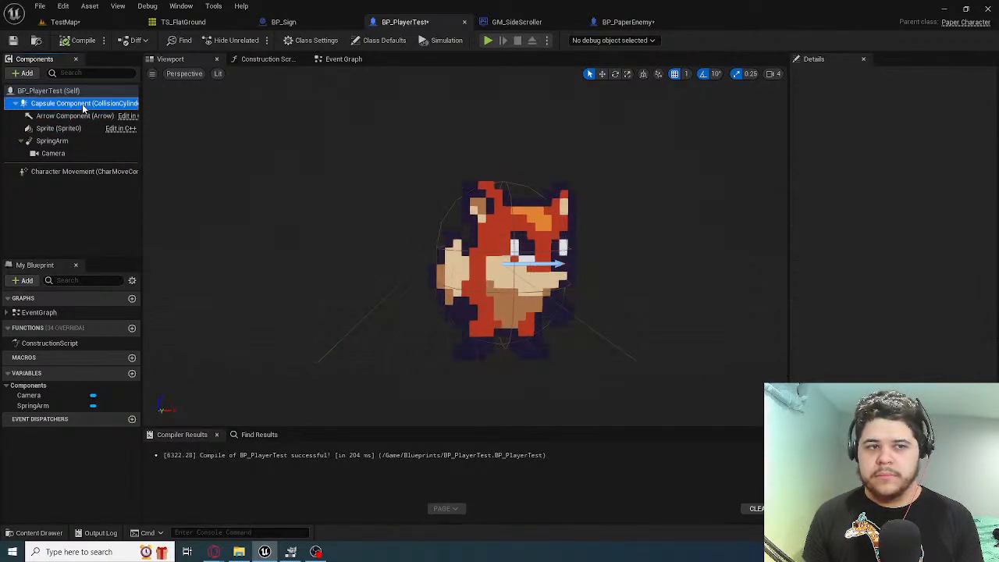
pyautogui.moveTo(638, 12); pyautogui.dragTo(640, 21)
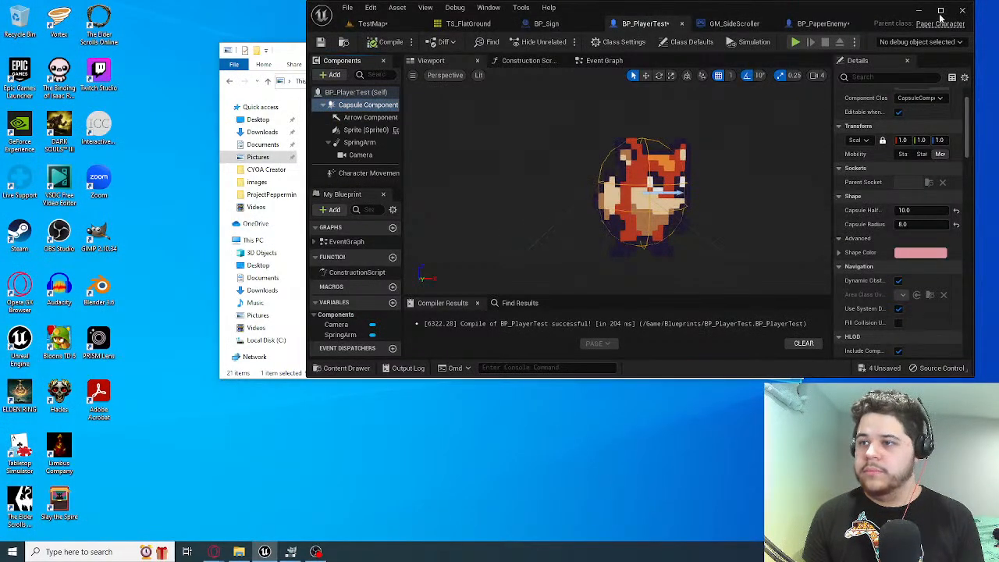
pyautogui.click(949, 9)
# Frame BP_PaperEnemy's whole capsule and compare it with the capsule and sprite of BP_PlayerTest
pyautogui.click(623, 24)
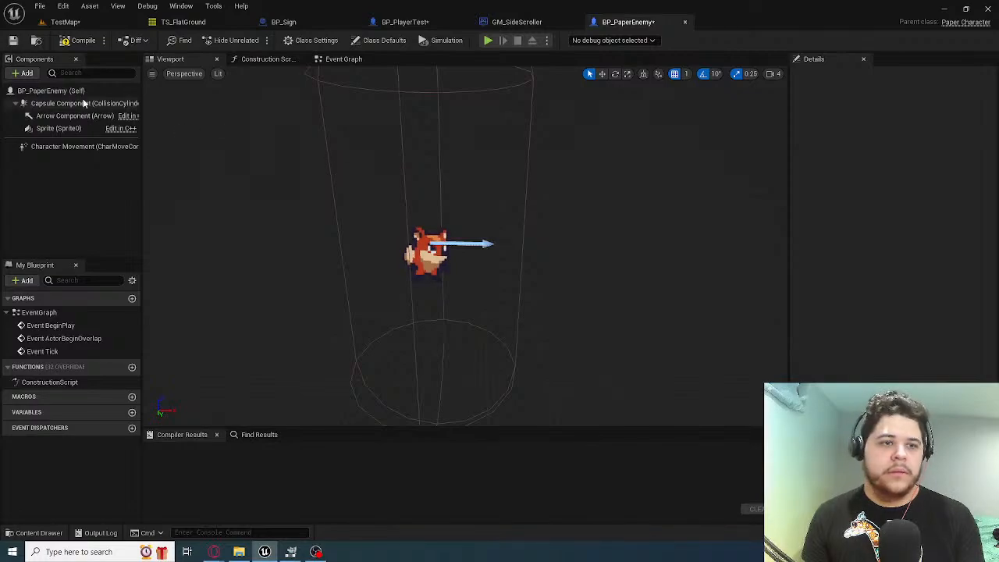
pyautogui.click(436, 125)
pyautogui.press('f')
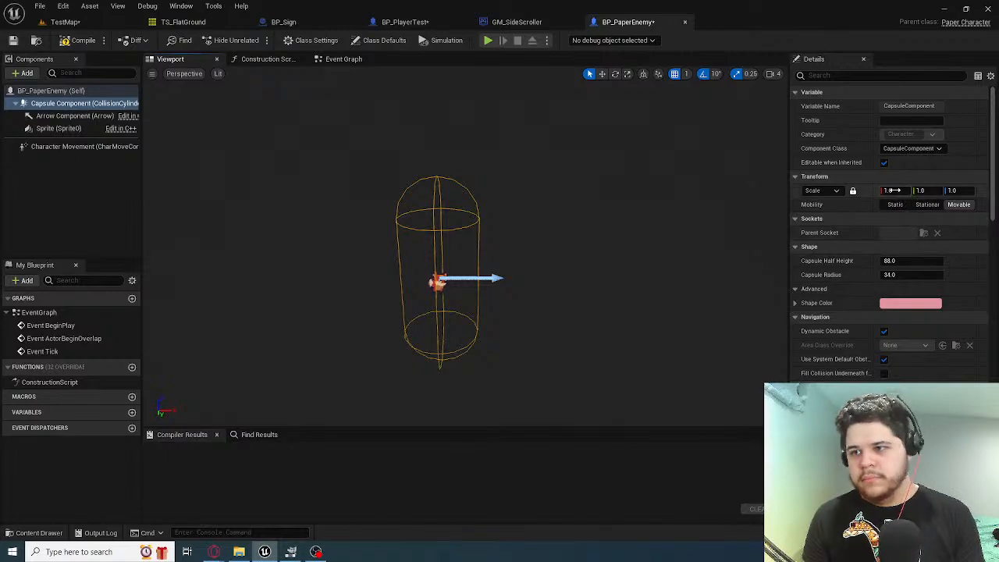
pyautogui.click(405, 22)
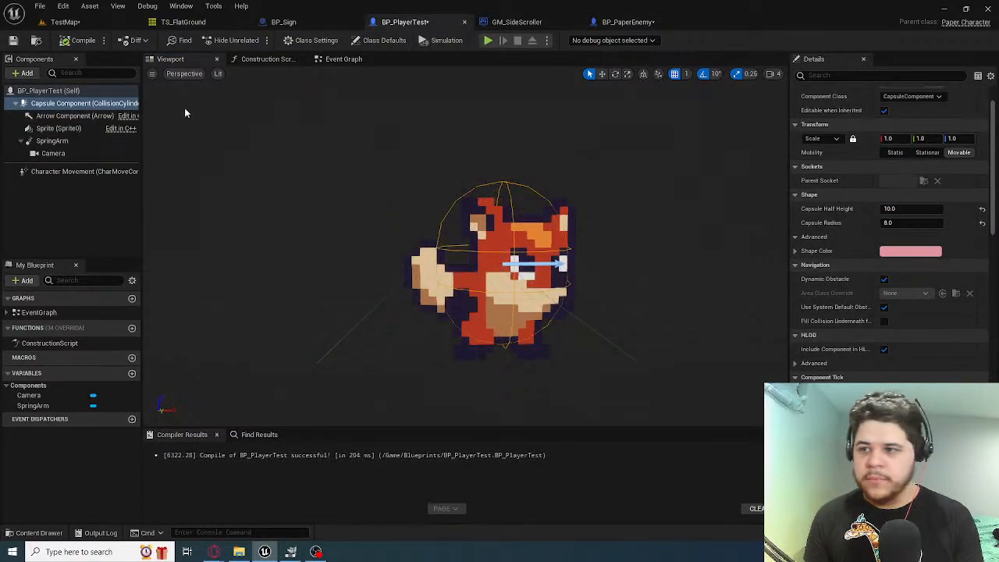
pyautogui.click(85, 117)
pyautogui.click(71, 129)
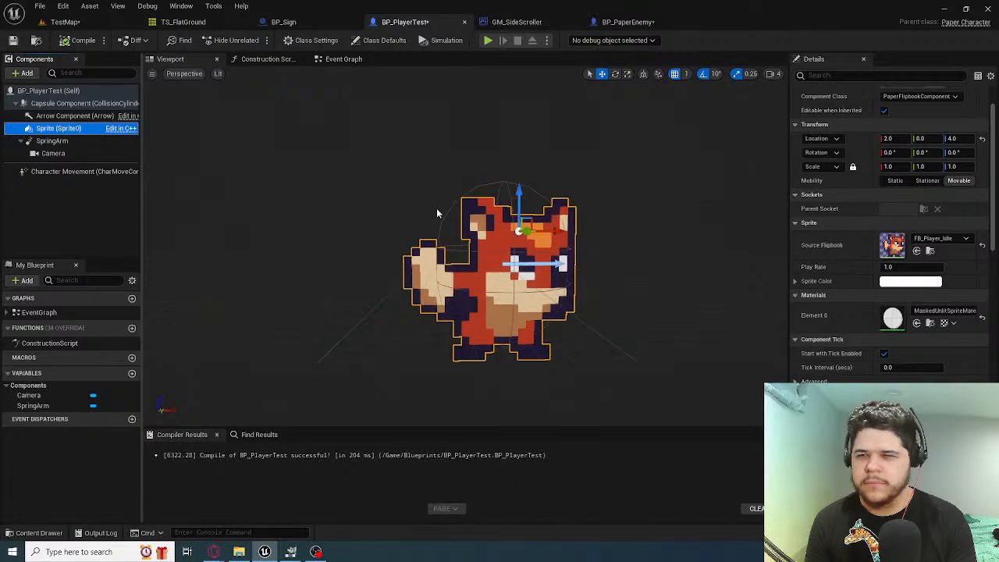
# Examine the Sprite component of BP_PaperEnemy up close and compare its placement with the sprite in BP_PlayerTest
pyautogui.click(619, 23)
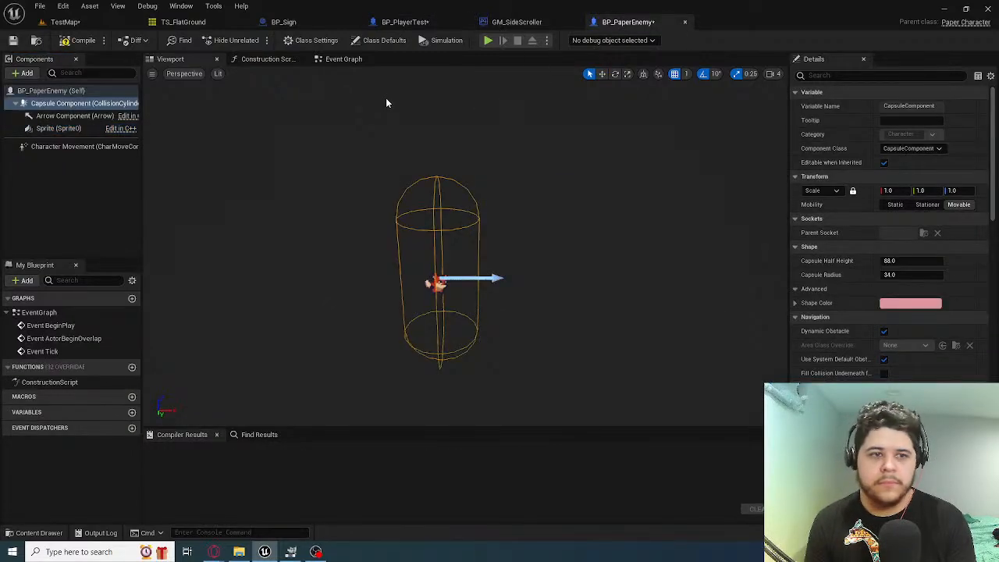
pyautogui.click(115, 129)
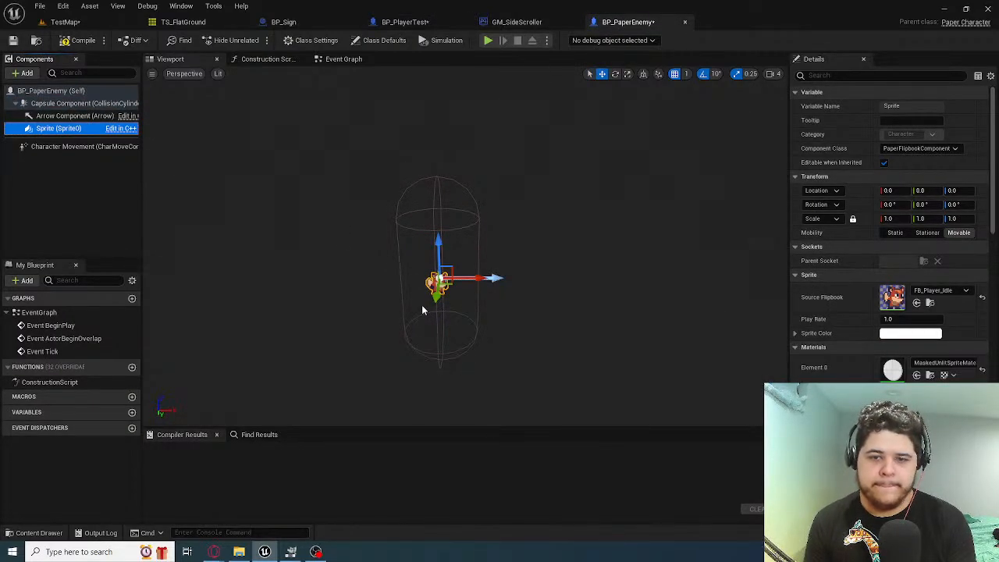
pyautogui.press('w')
pyautogui.moveTo(423, 310)
pyautogui.mouseDown(button='right')
pyautogui.moveTo(422, 390)
pyautogui.moveTo(424, 320)
pyautogui.mouseUp(button='right')
pyautogui.press('s')
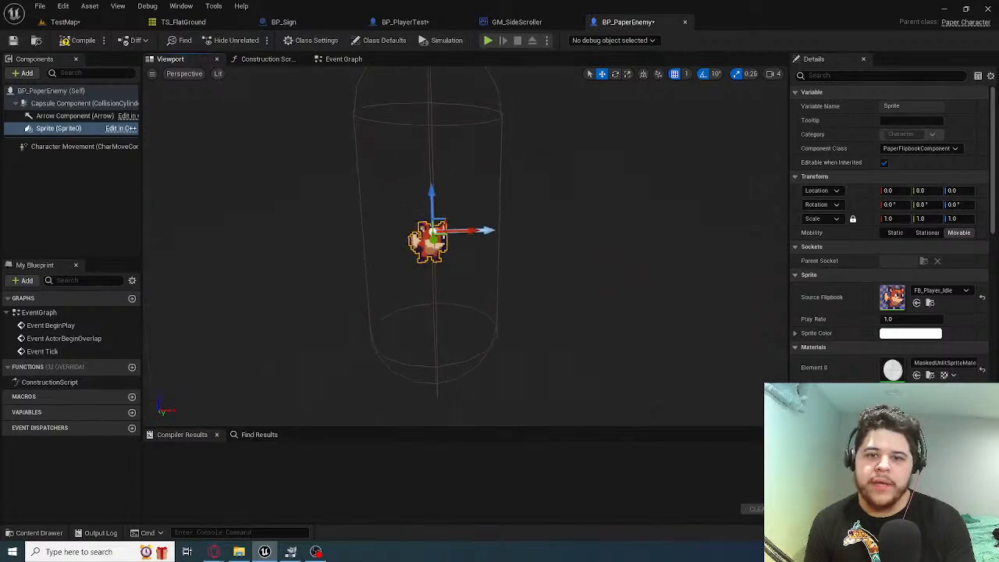
pyautogui.moveTo(481, 77); pyautogui.dragTo(485, 111, button='right')
pyautogui.press('w')
pyautogui.click(426, 23)
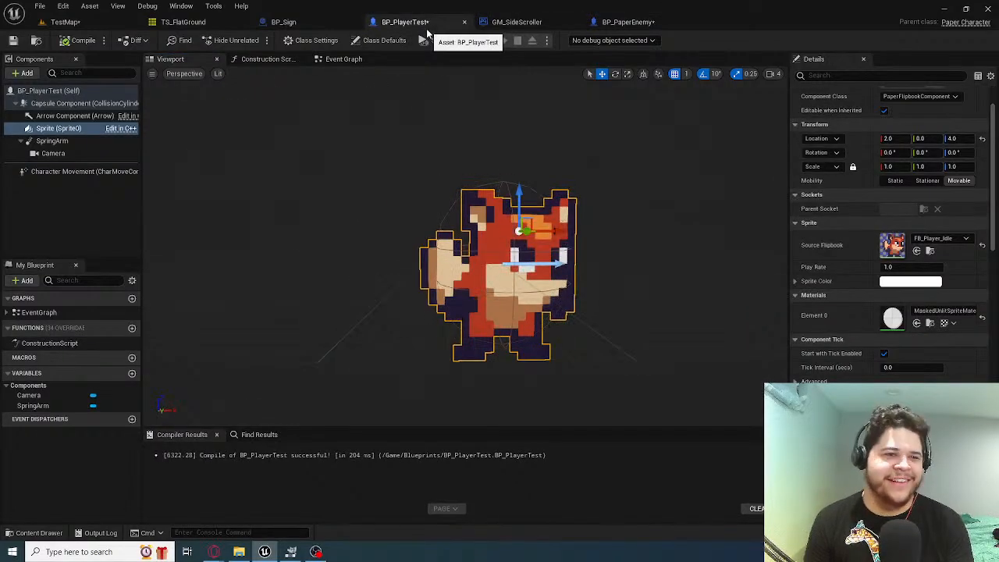
pyautogui.click(627, 22)
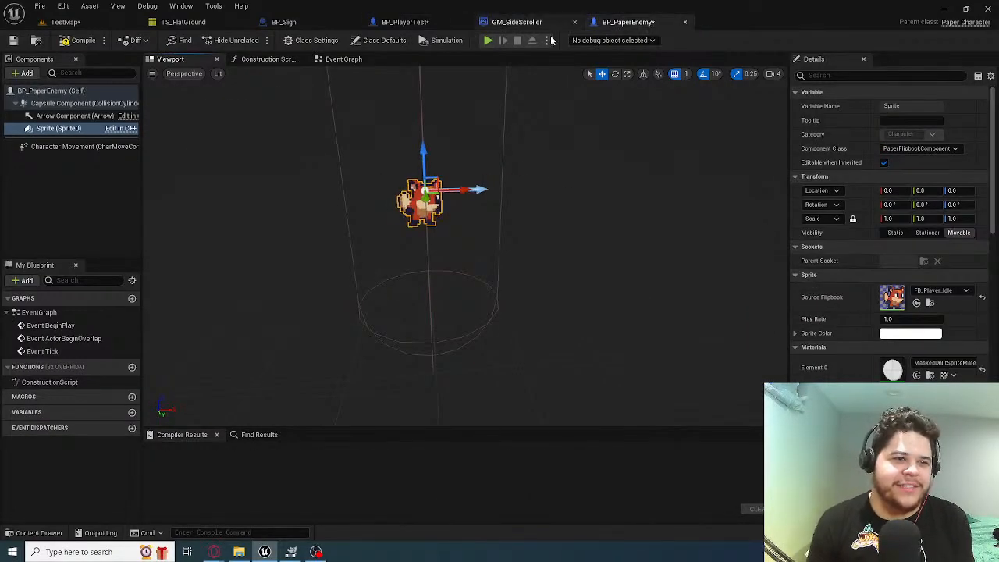
pyautogui.click(414, 23)
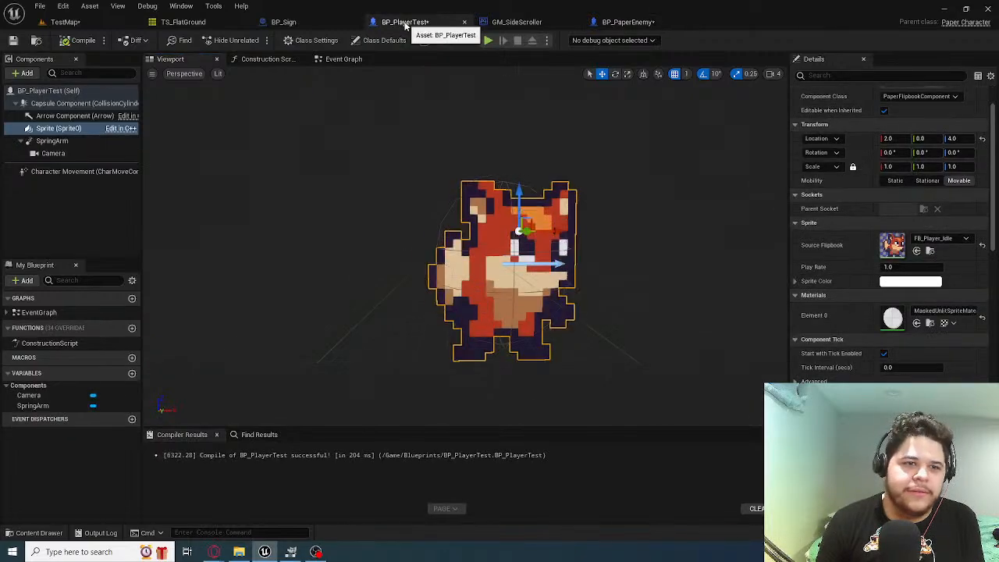
pyautogui.click(629, 23)
# Examine how BP_PaperEnemy's Capsule Component and Sprite can be transformed and which actions the capsule offers
pyautogui.click(340, 141)
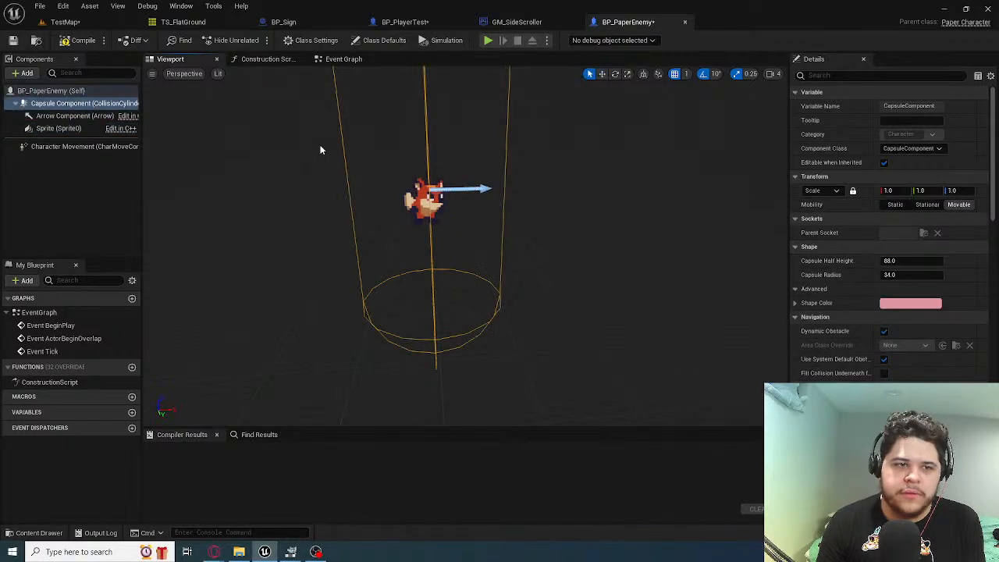
pyautogui.click(75, 104)
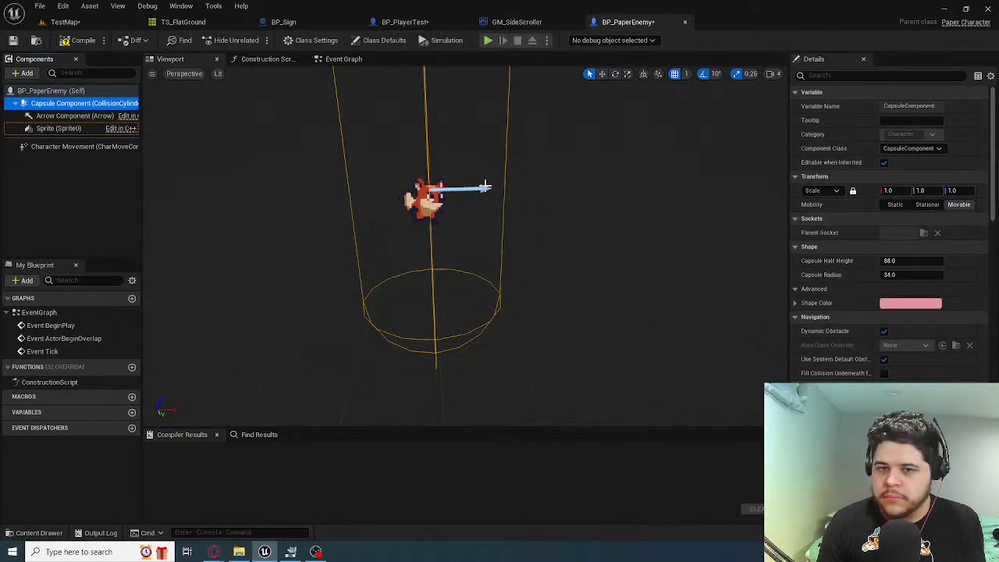
pyautogui.click(602, 74)
pyautogui.click(430, 191)
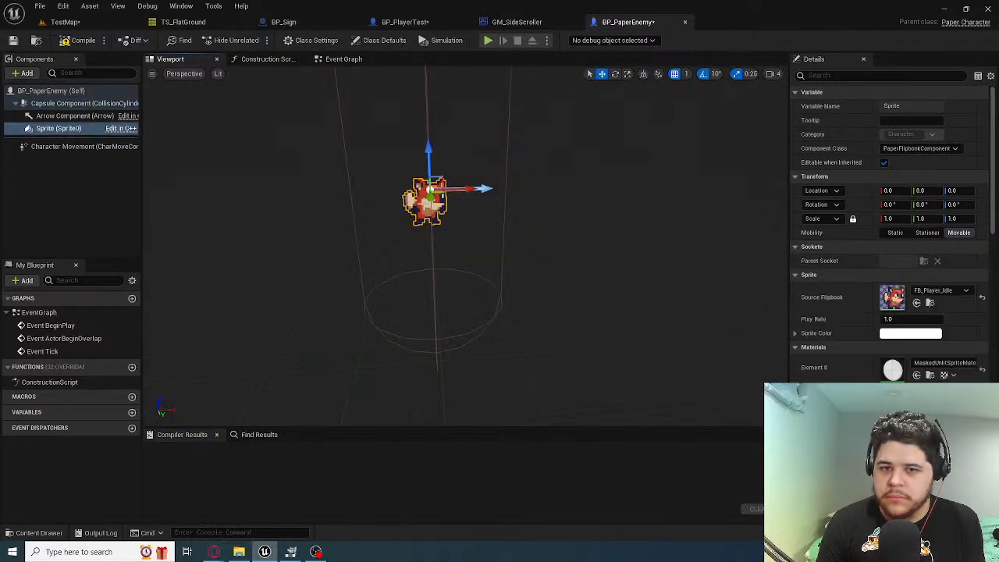
pyautogui.moveTo(467, 195)
pyautogui.mouseDown(button='right')
pyautogui.moveTo(468, 258)
pyautogui.moveTo(452, 168)
pyautogui.moveTo(467, 196)
pyautogui.mouseUp(button='right')
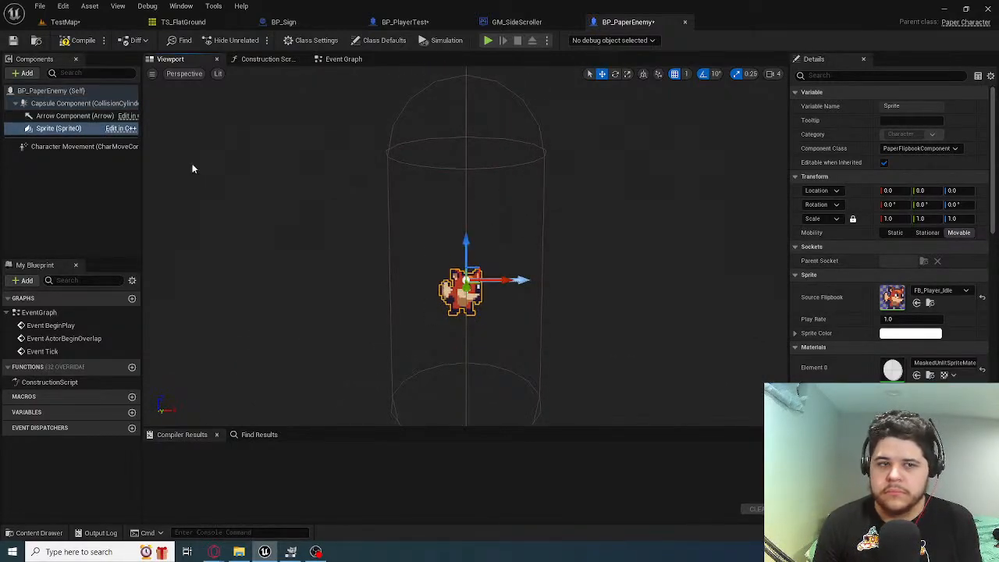
pyautogui.click(72, 103)
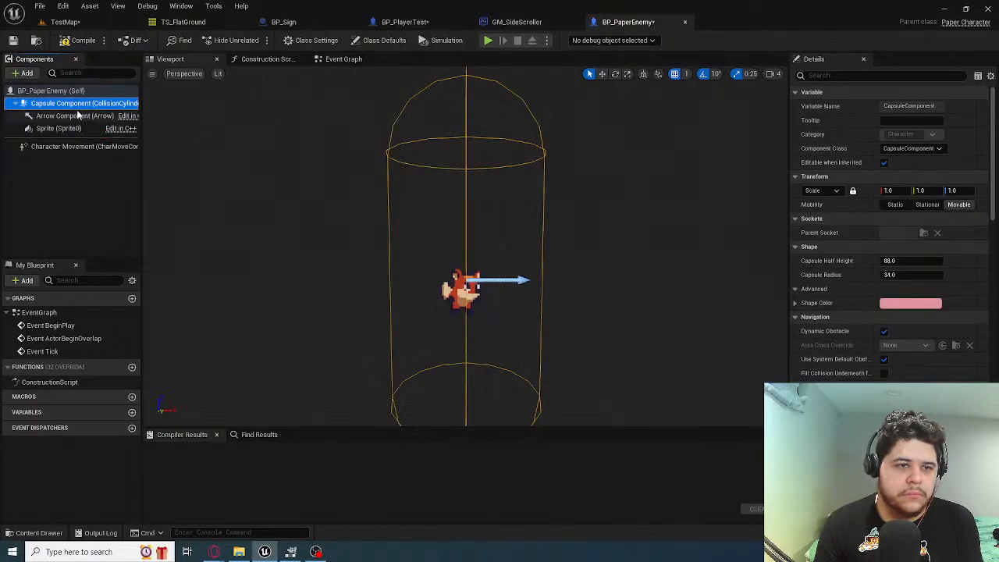
pyautogui.moveTo(100, 109); pyautogui.dragTo(37, 108)
pyautogui.rightClick(34, 104)
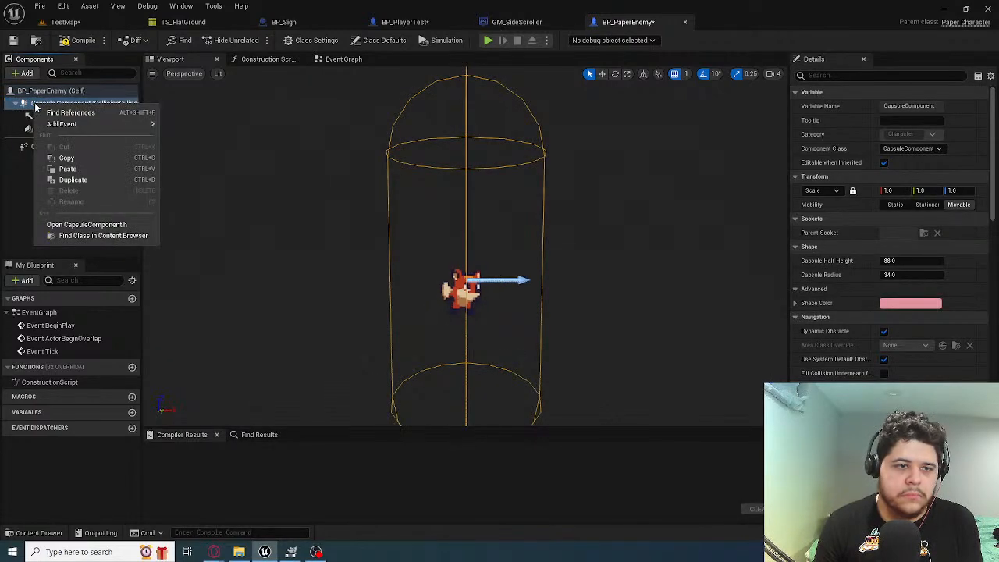
pyautogui.click(36, 104)
# Show the full component names in BP_PlayerTest and BP_PaperEnemy and compare the Shape settings of their Capsule Components
pyautogui.click(405, 21)
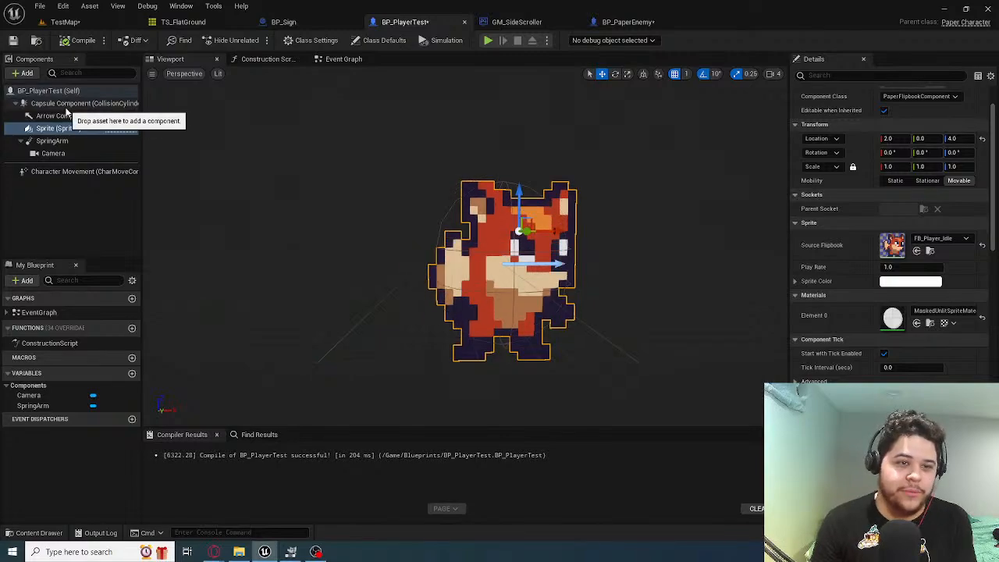
pyautogui.click(74, 103)
pyautogui.click(597, 24)
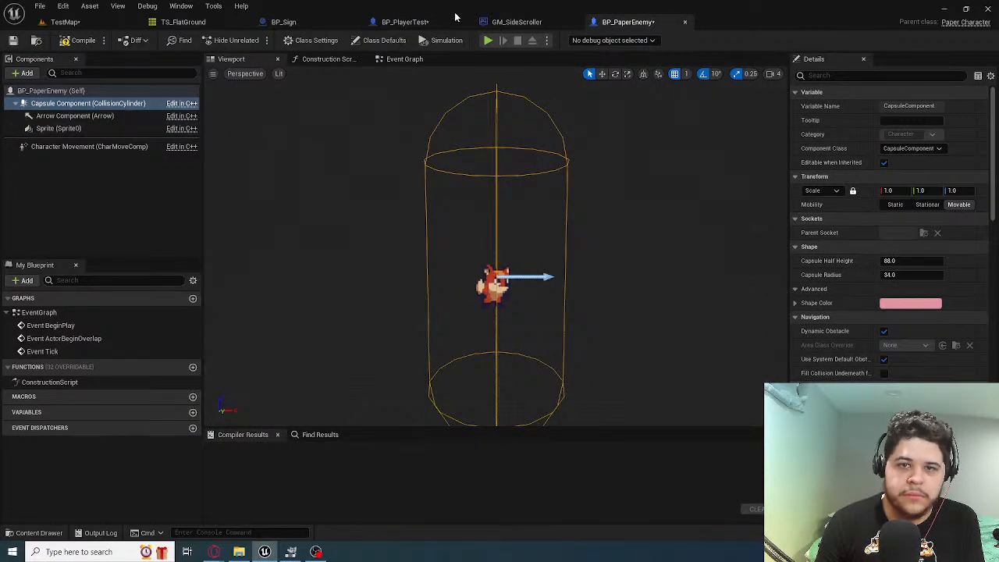
pyautogui.click(405, 22)
pyautogui.moveTo(141, 134); pyautogui.dragTo(185, 147)
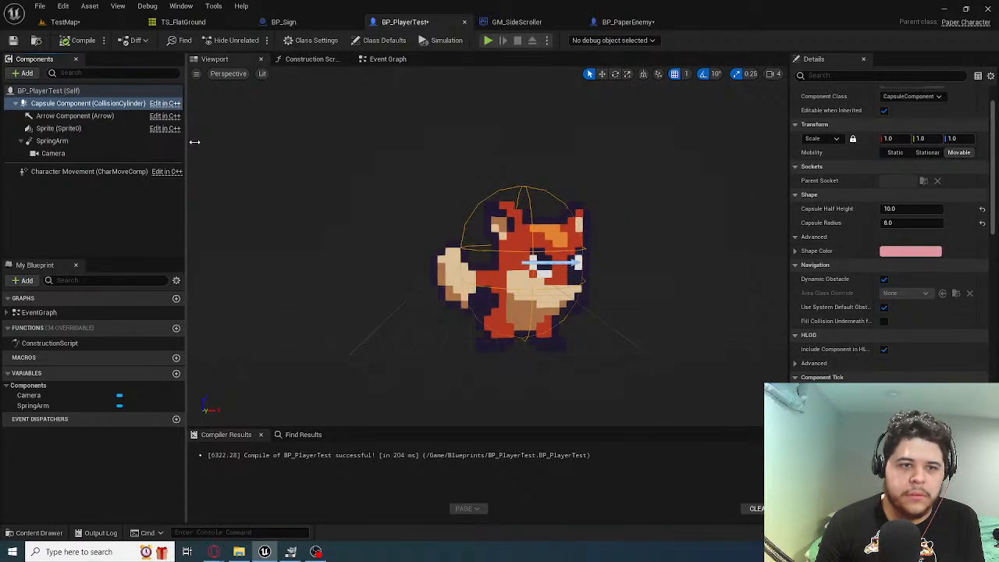
pyautogui.click(629, 22)
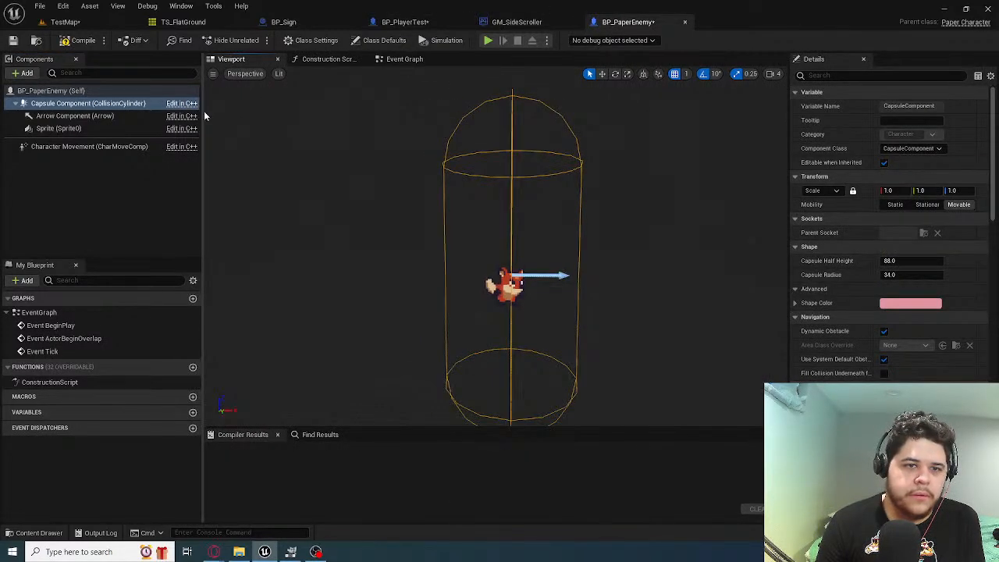
pyautogui.moveTo(204, 111); pyautogui.dragTo(188, 111)
pyautogui.click(71, 104)
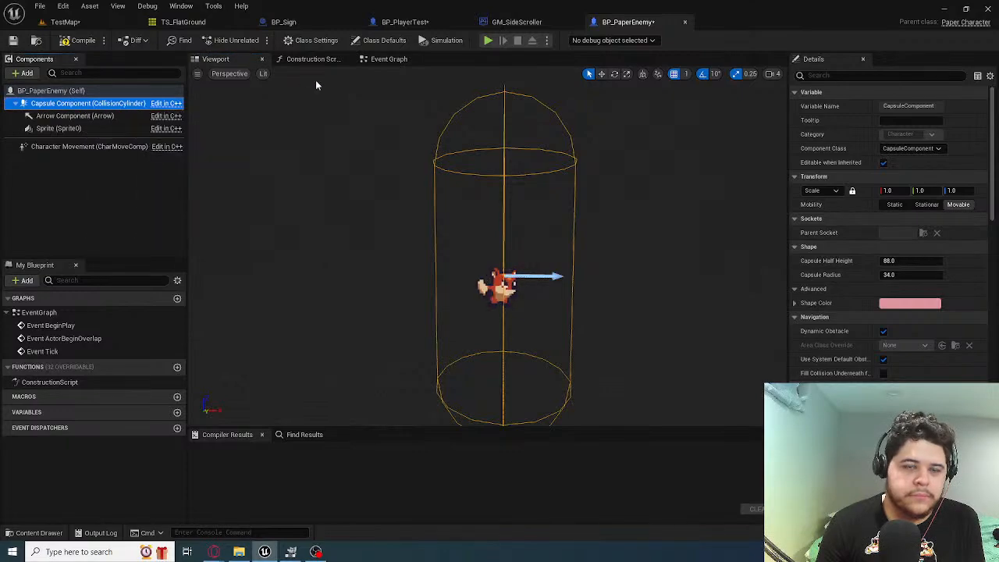
pyautogui.click(406, 22)
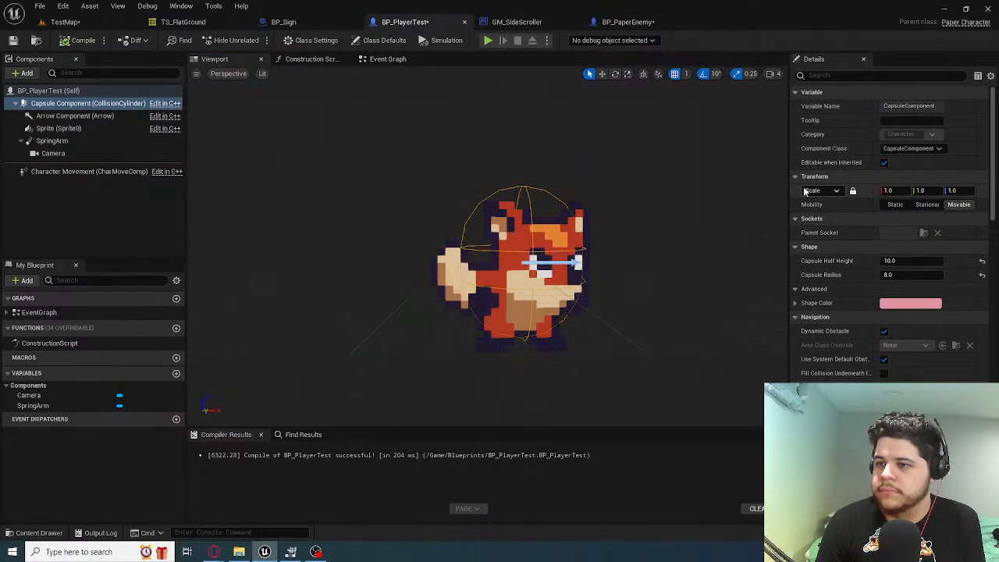
# Compare the capsule dimensions of both blueprints and set the Capsule Half Height of BP_PaperEnemy to 34
pyautogui.click(625, 22)
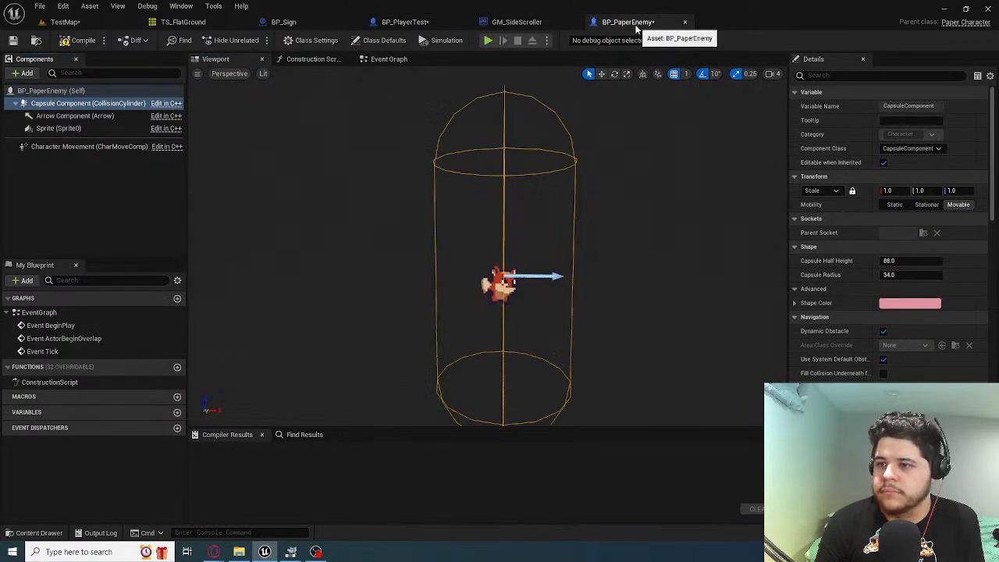
pyautogui.click(401, 23)
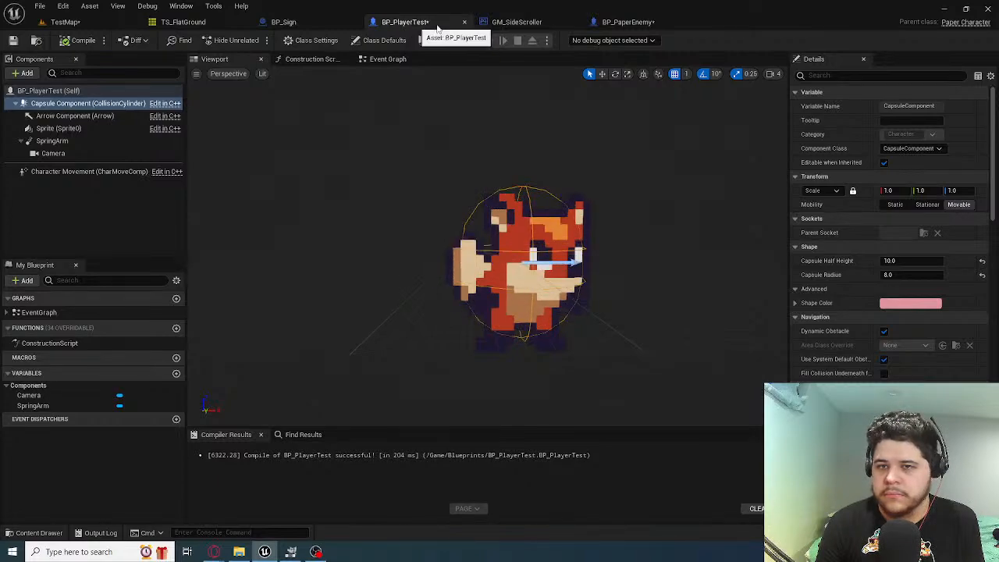
pyautogui.click(630, 24)
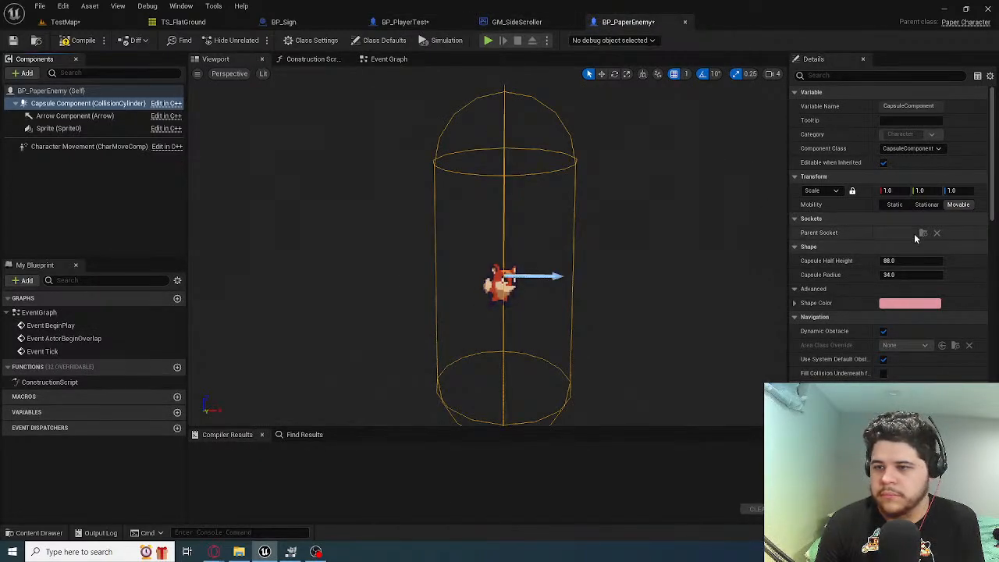
pyautogui.click(906, 262)
pyautogui.write('34')
pyautogui.press('Return')
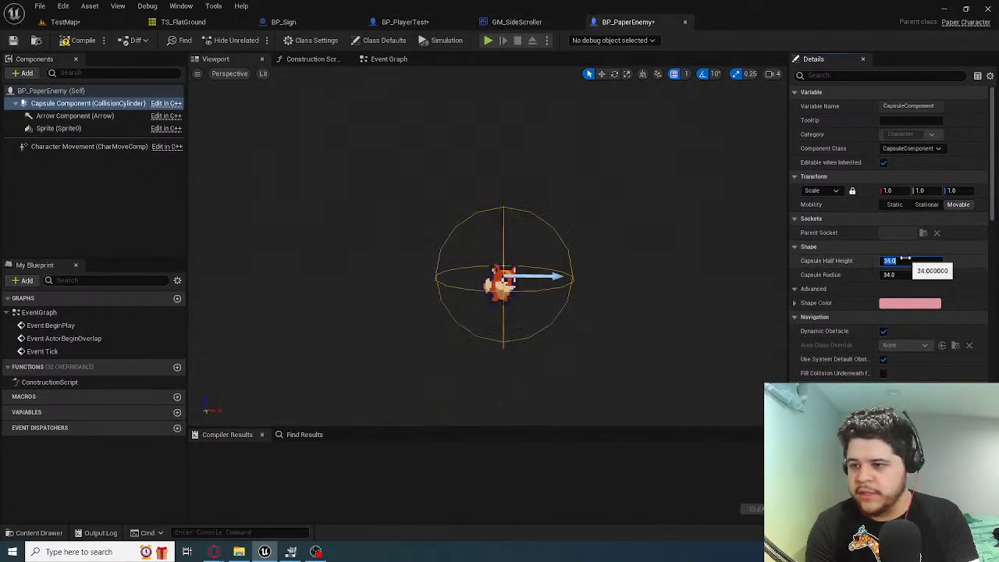
# Match BP_PaperEnemy's capsule to BP_PlayerTest with a Capsule Radius of 8 and a Capsule Half Height of 10
pyautogui.click(409, 24)
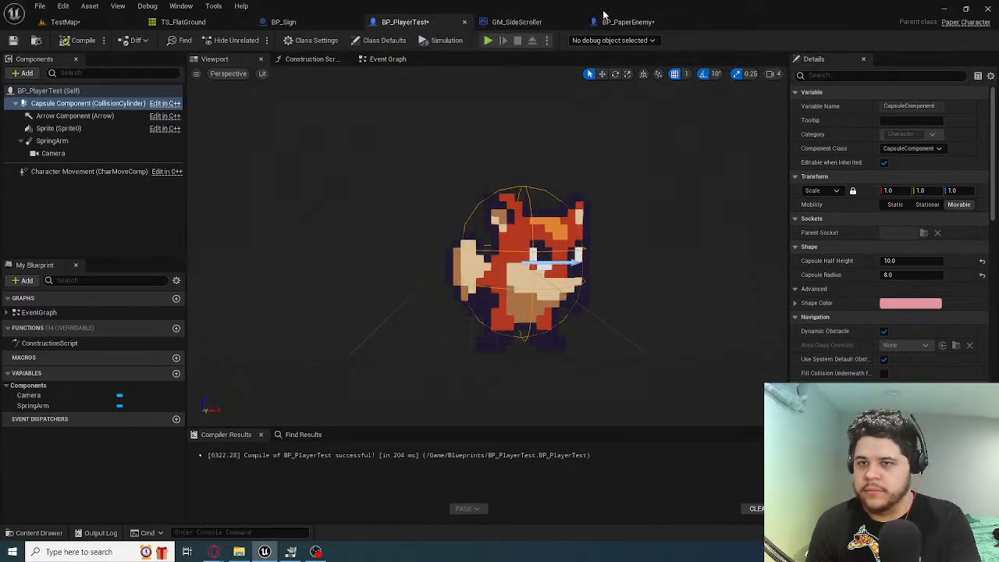
pyautogui.click(624, 22)
pyautogui.click(899, 263)
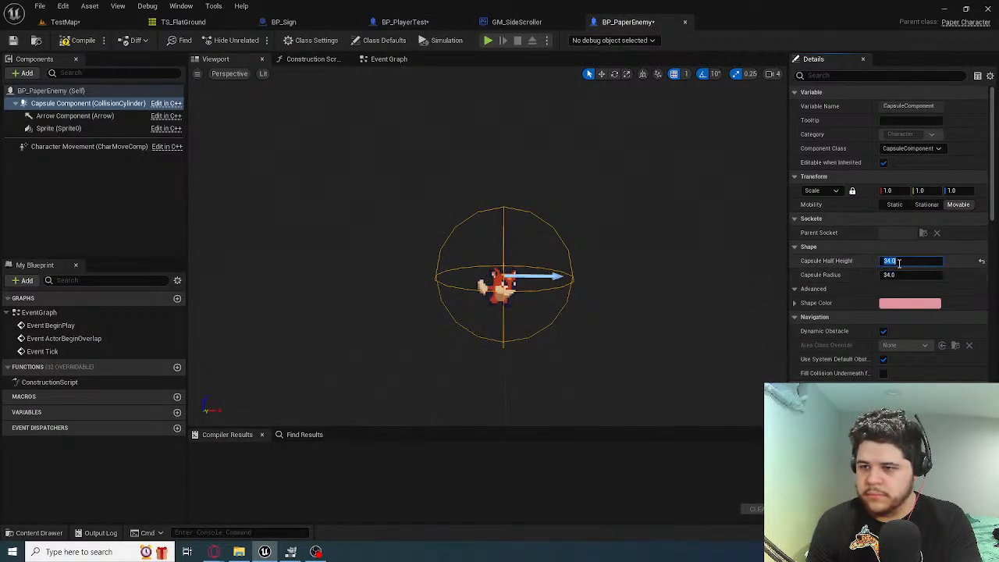
pyautogui.click(899, 276)
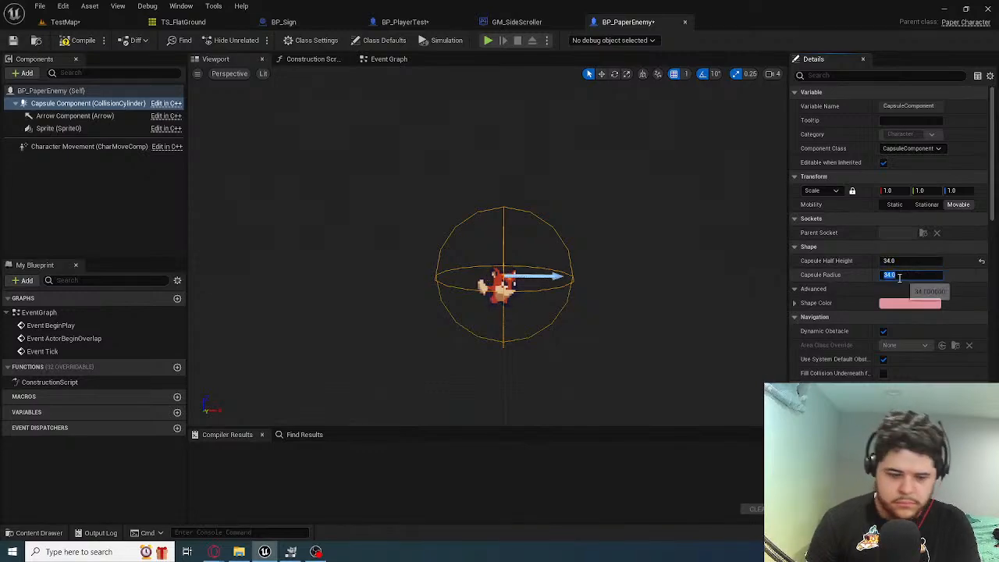
pyautogui.write('8')
pyautogui.press('Return')
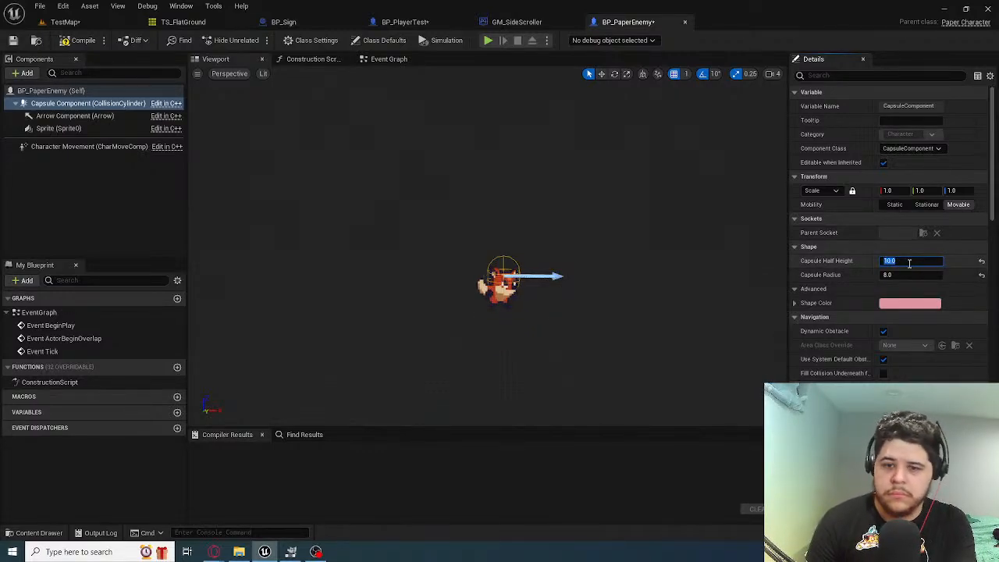
# Examine from several distances how the resized capsule of BP_PaperEnemy lines up with its sprite
pyautogui.moveTo(623, 289); pyautogui.dragTo(555, 293, button='right')
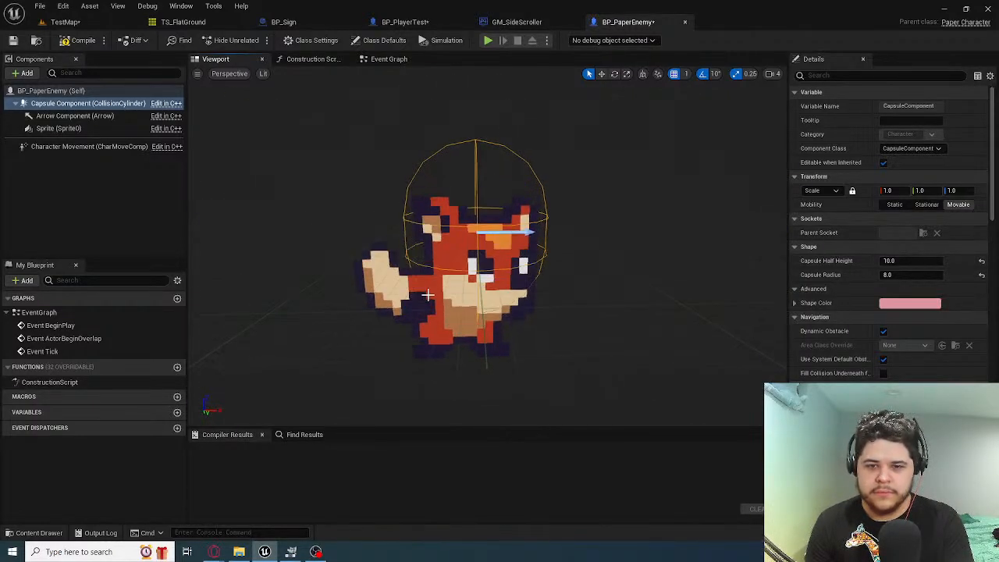
pyautogui.moveTo(429, 292); pyautogui.dragTo(431, 290, button='right')
pyautogui.scroll(-4, 435, 290)
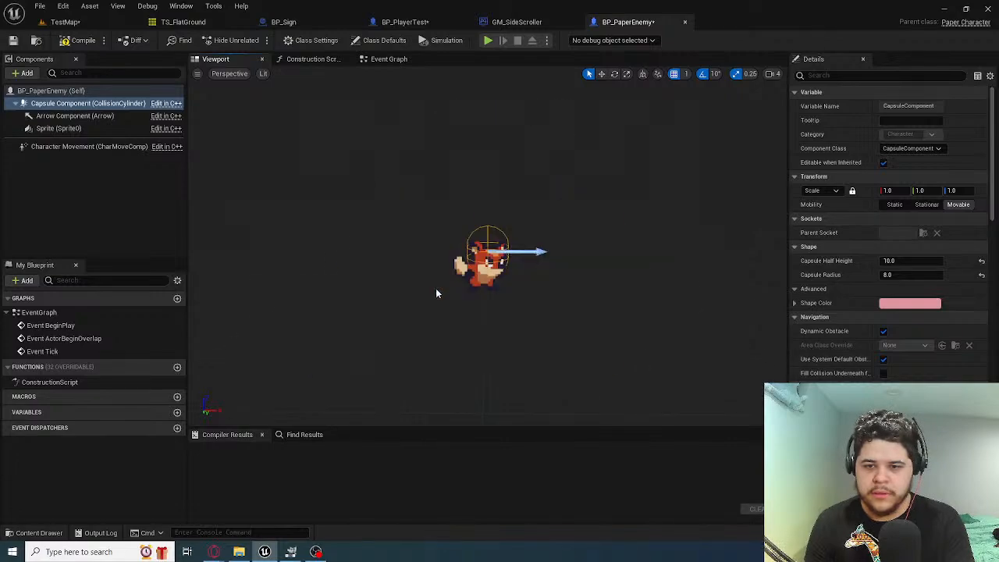
pyautogui.scroll(-6, 436, 293)
pyautogui.scroll(-1, 435, 288)
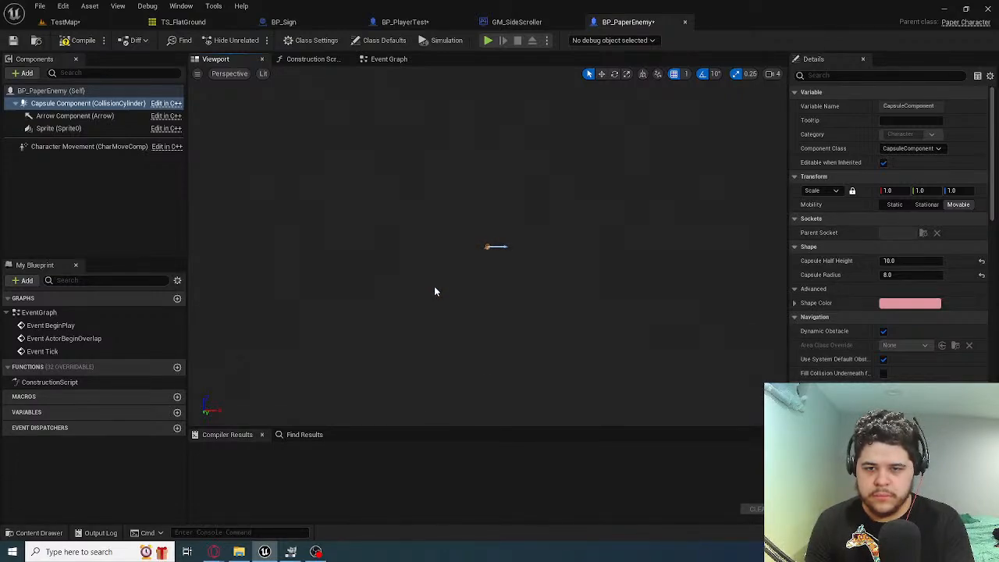
pyautogui.moveTo(433, 272); pyautogui.dragTo(449, 283, button='right')
pyautogui.press('f')
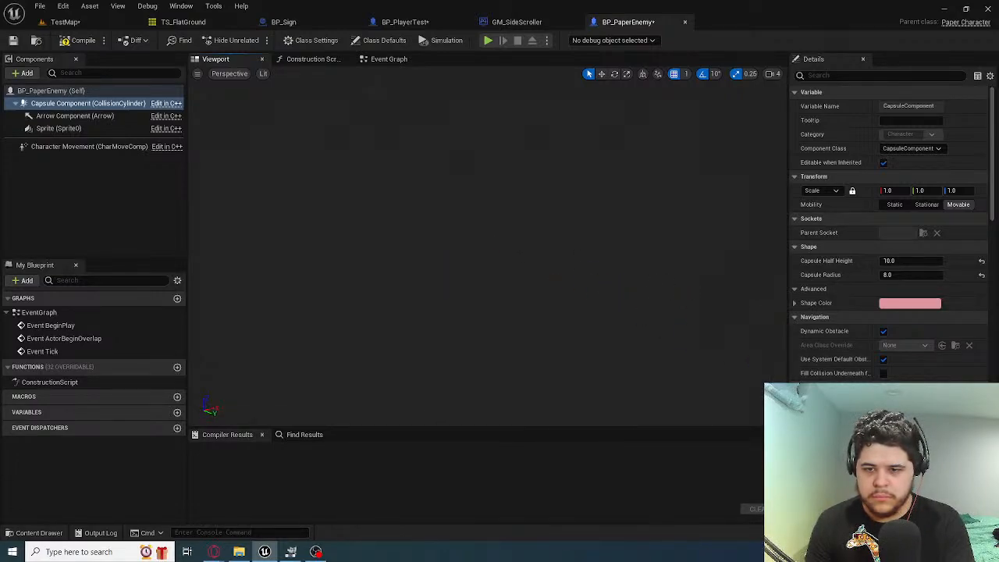
pyautogui.moveTo(449, 282); pyautogui.dragTo(382, 226, button='right')
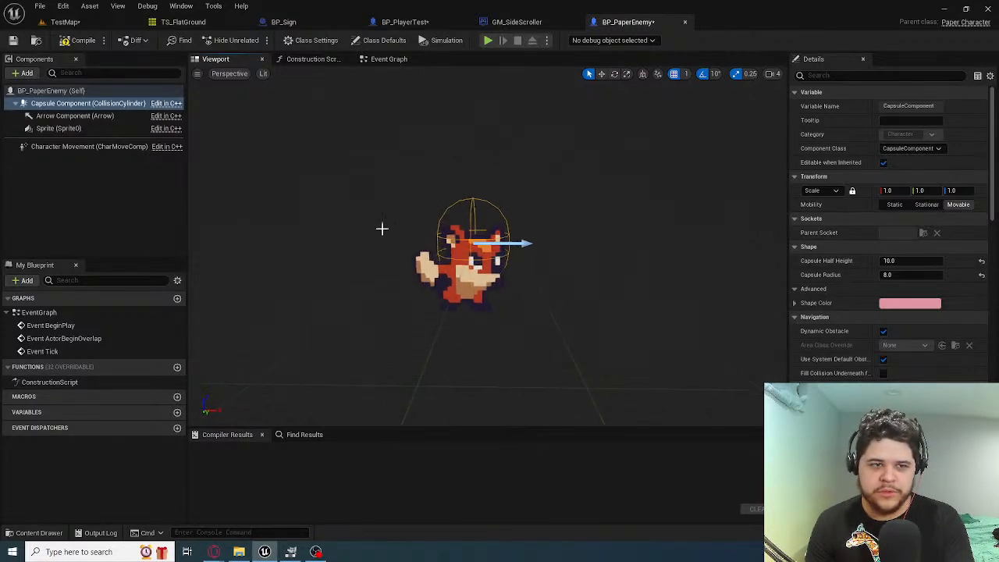
# Move the Sprite of BP_PaperEnemy up so it sits inside the capsule, and compile the blueprint
pyautogui.click(67, 128)
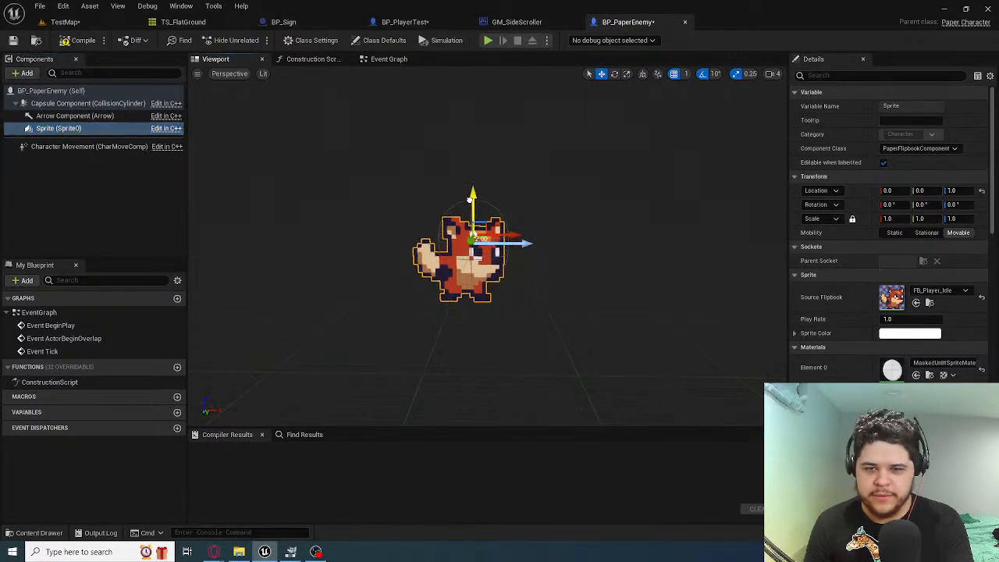
pyautogui.moveTo(466, 213); pyautogui.dragTo(466, 187)
pyautogui.moveTo(527, 256)
pyautogui.mouseDown(button='right')
pyautogui.moveTo(564, 257)
pyautogui.moveTo(534, 256)
pyautogui.mouseUp(button='right')
pyautogui.moveTo(501, 220); pyautogui.dragTo(492, 278)
pyautogui.moveTo(492, 279); pyautogui.dragTo(457, 264, button='right')
pyautogui.click(83, 39)
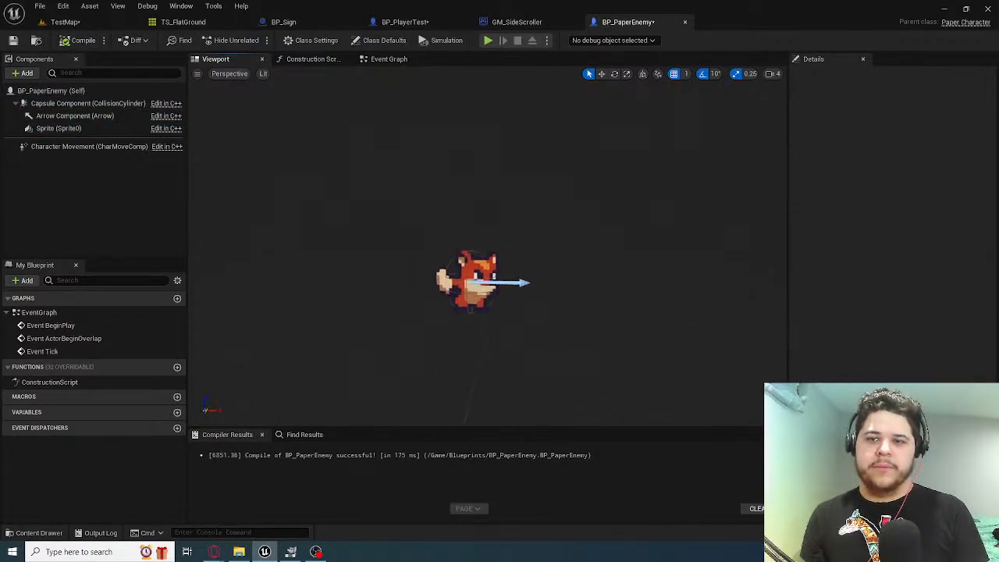
# Examine the Event Graphs of BP_PaperEnemy and BP_PlayerTest to locate the player's animation update node groups
pyautogui.click(379, 60)
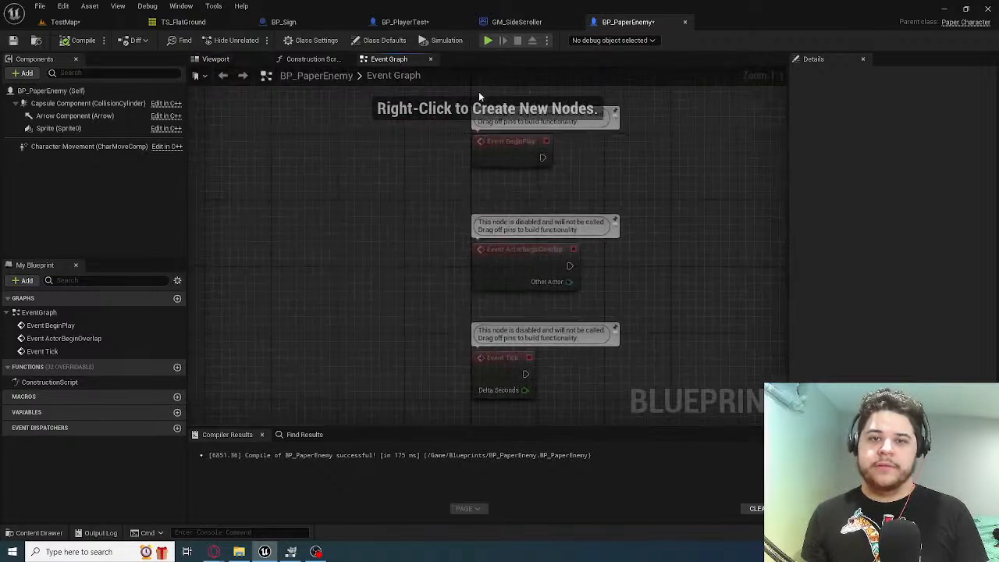
pyautogui.click(411, 24)
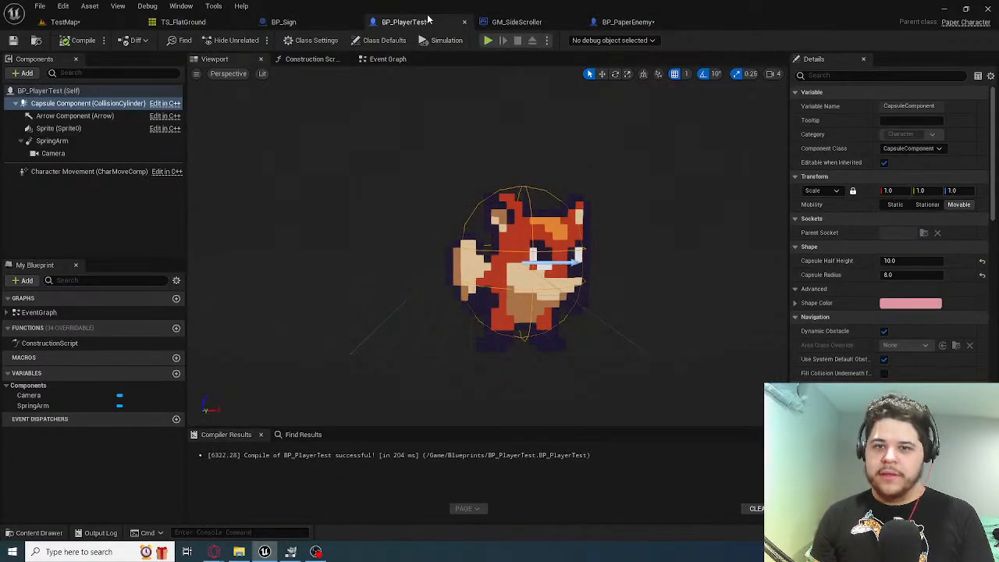
pyautogui.click(385, 59)
pyautogui.scroll(-7, 502, 183)
pyautogui.moveTo(427, 174); pyautogui.dragTo(473, 221, button='right')
pyautogui.scroll(2, 560, 234)
pyautogui.moveTo(559, 234); pyautogui.dragTo(688, 69, button='right')
pyautogui.scroll(2, 483, 187)
pyautogui.moveTo(592, 275); pyautogui.dragTo(398, 169, button='right')
pyautogui.scroll(-1, 554, 134)
pyautogui.scroll(-1, 398, 169)
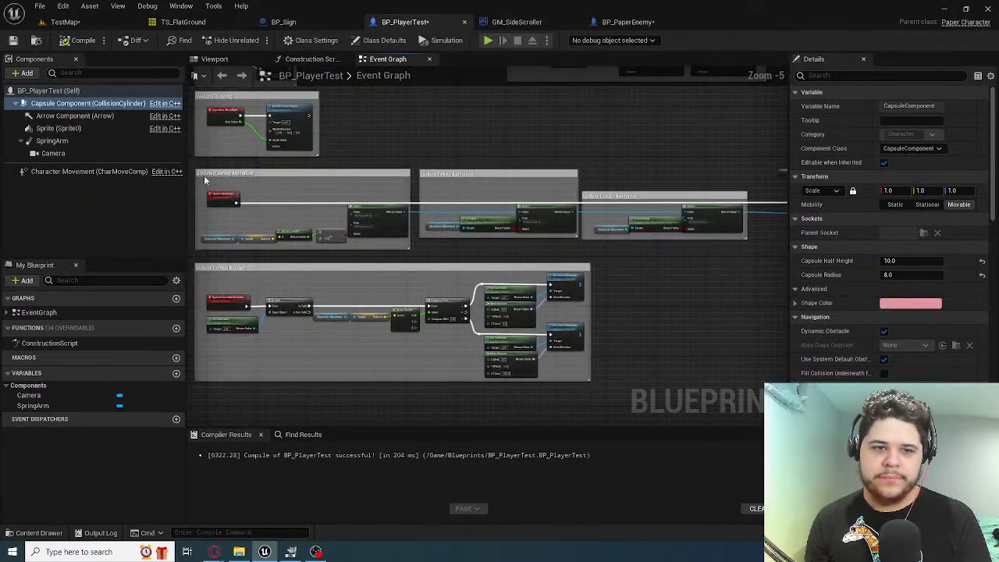
# Copy BP_PlayerTest's UpdateAnimation node groups, including the Set Flipbook node, into BP_PaperEnemy's Event Graph and arrange them below Event Tick
pyautogui.moveTo(194, 169); pyautogui.dragTo(687, 247)
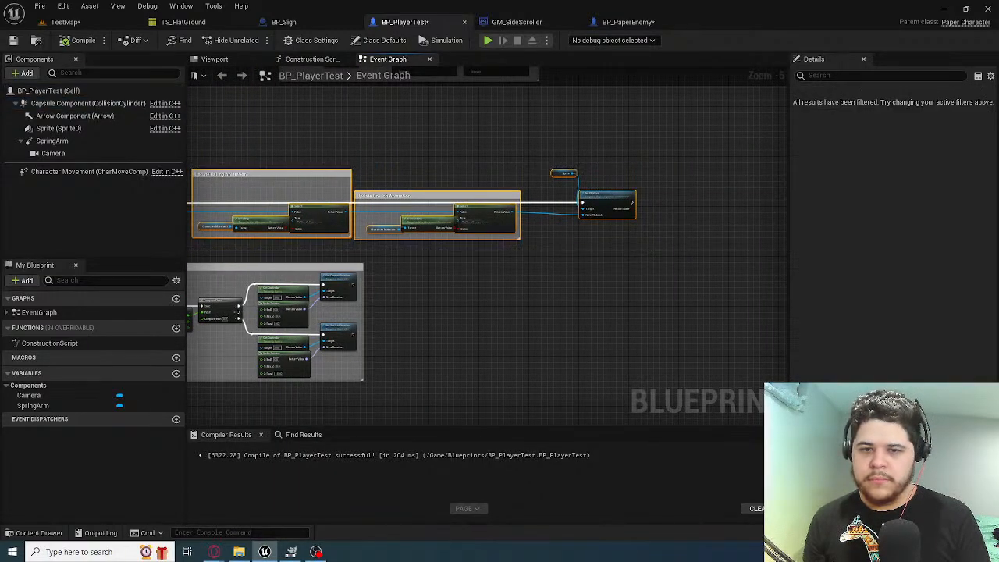
pyautogui.scroll(2, 584, 241)
pyautogui.click(618, 25)
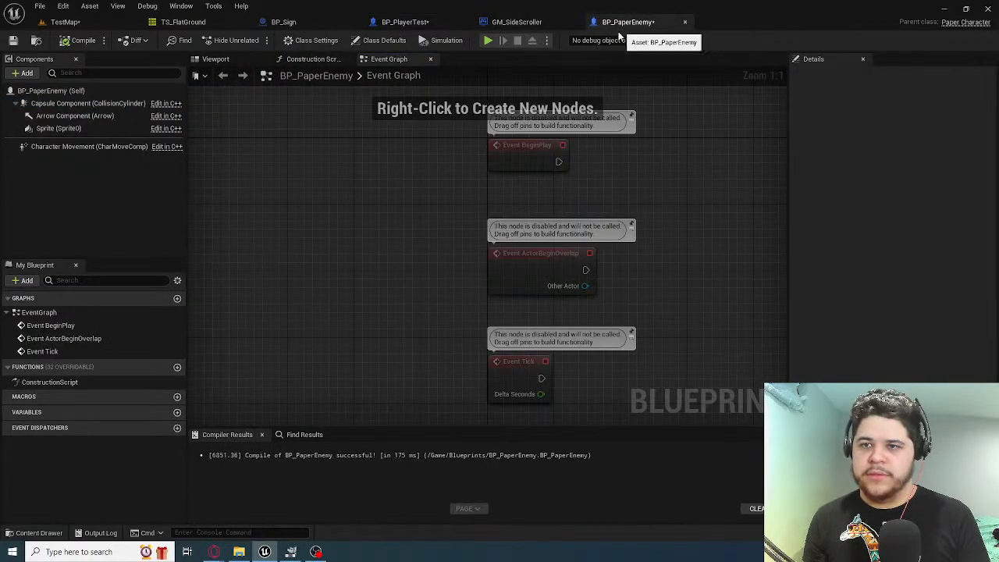
pyautogui.moveTo(430, 335); pyautogui.dragTo(287, 81, button='right')
pyautogui.hotkey('ctrl', 'v')
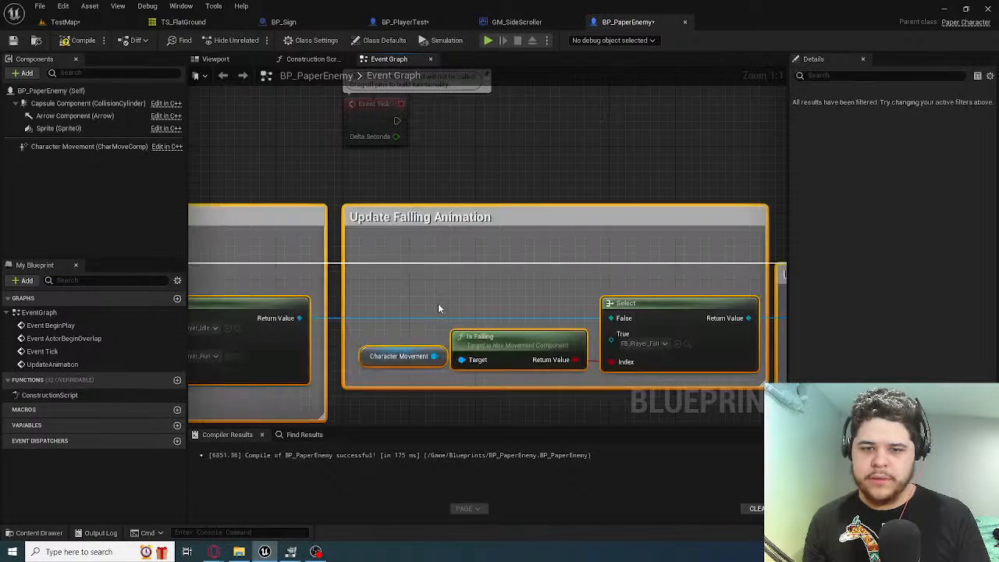
pyautogui.scroll(-3, 438, 302)
pyautogui.scroll(2, 601, 293)
pyautogui.moveTo(602, 293); pyautogui.dragTo(609, 293)
pyautogui.moveTo(427, 260); pyautogui.dragTo(435, 146, button='right')
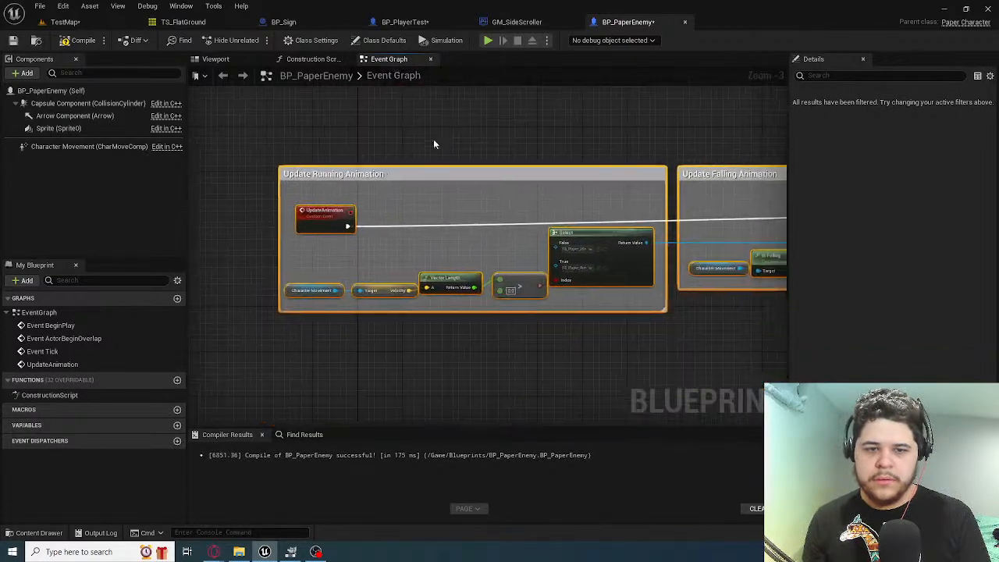
pyautogui.moveTo(396, 175); pyautogui.dragTo(470, 184)
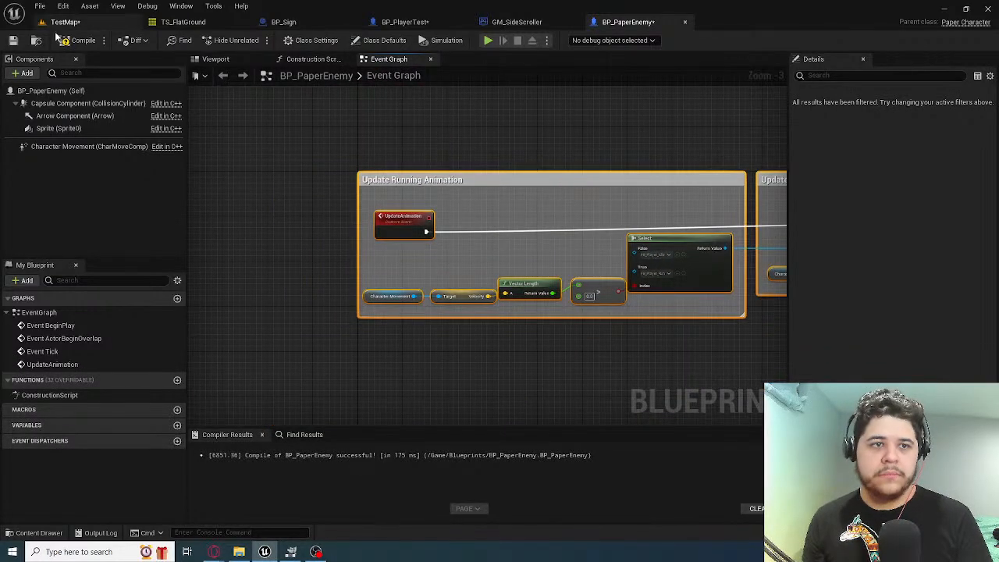
# Examine the UpdateControllerRotation logic in BP_PlayerTest's Event Graph and how it relates to the other node groups
pyautogui.click(511, 21)
pyautogui.click(405, 22)
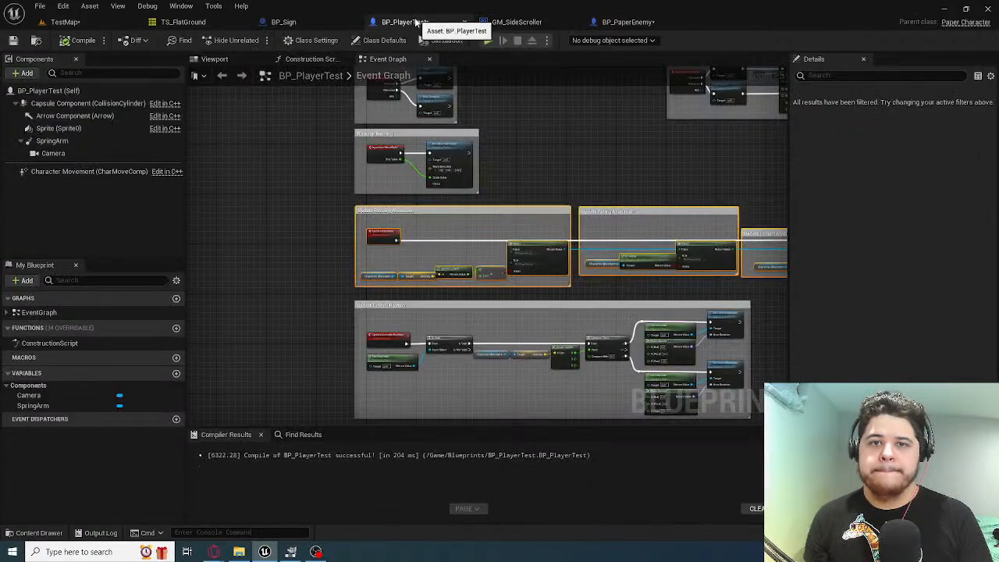
pyautogui.moveTo(370, 272); pyautogui.dragTo(305, 161, button='right')
pyautogui.click(281, 159)
pyautogui.scroll(4, 283, 159)
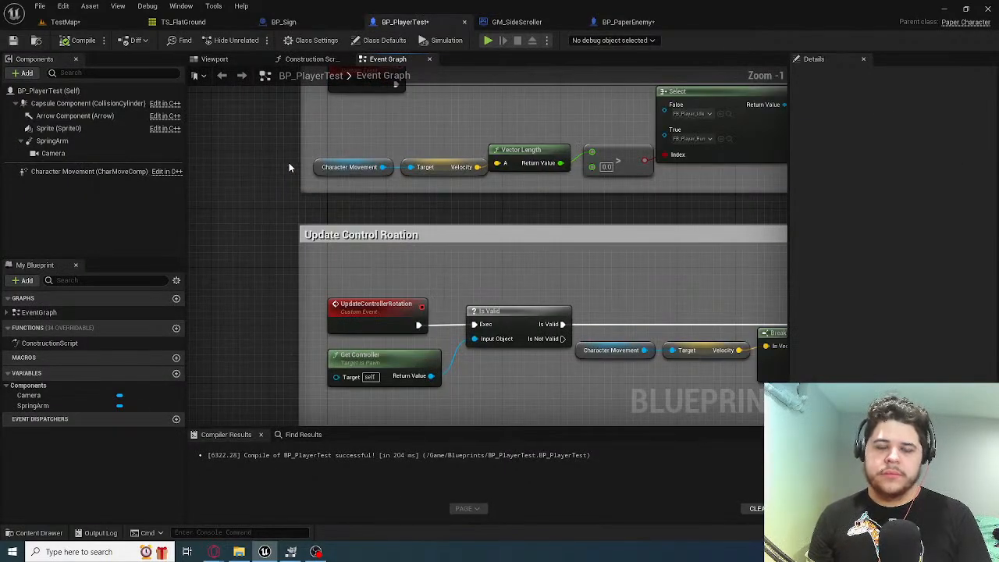
pyautogui.moveTo(552, 292); pyautogui.dragTo(516, 201, button='right')
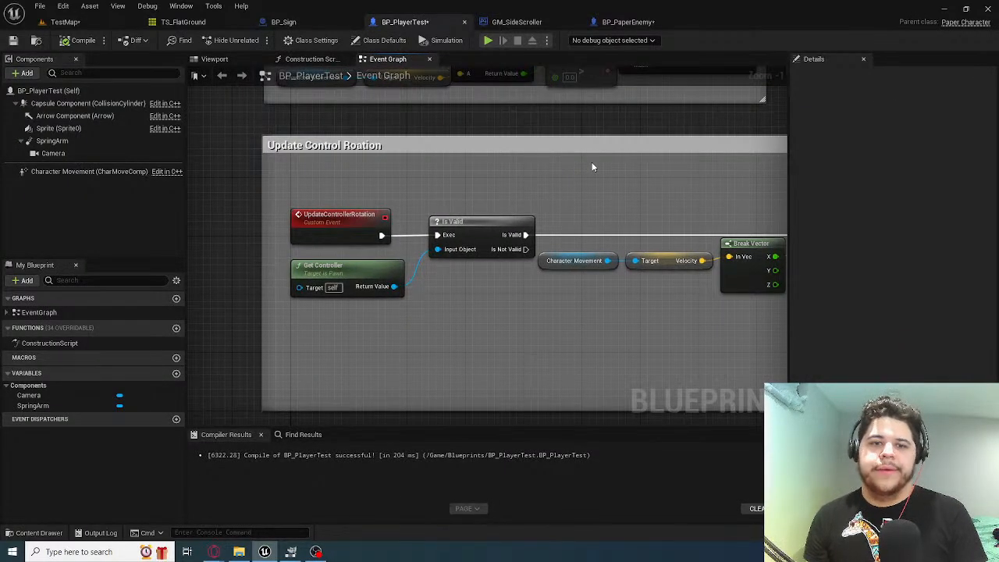
pyautogui.moveTo(635, 164); pyautogui.dragTo(517, 149, button='right')
pyautogui.scroll(-5, 435, 281)
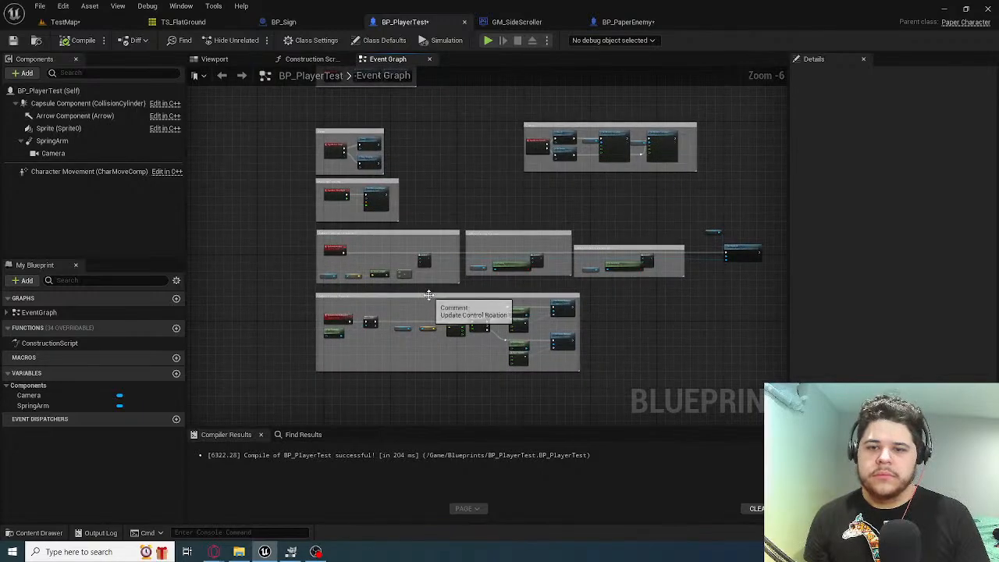
# Place BP_PaperEnemy on the ground beyond the attack sign in TestMap and playtest moving and jumping the player around it
pyautogui.click(90, 23)
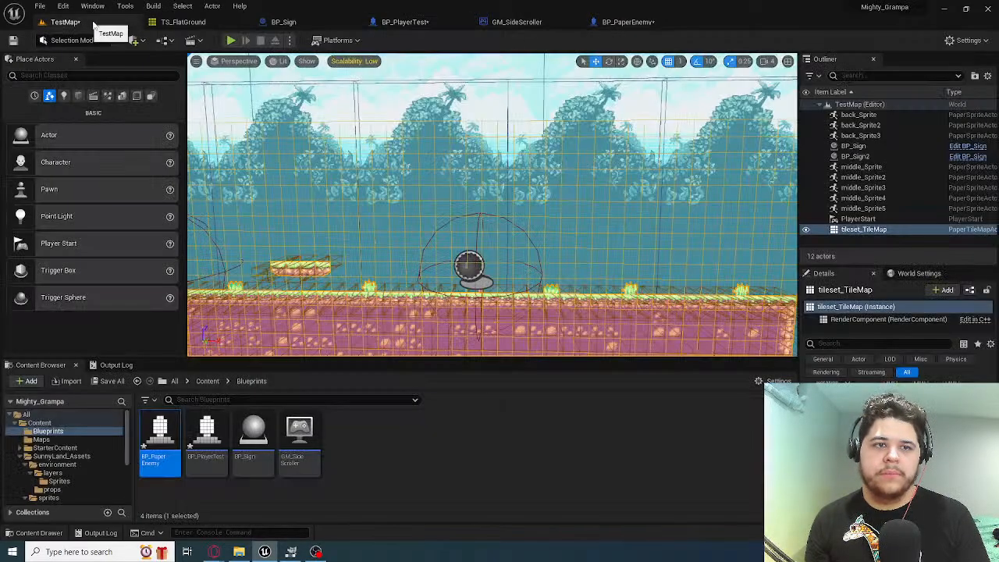
pyautogui.moveTo(160, 441); pyautogui.dragTo(609, 295)
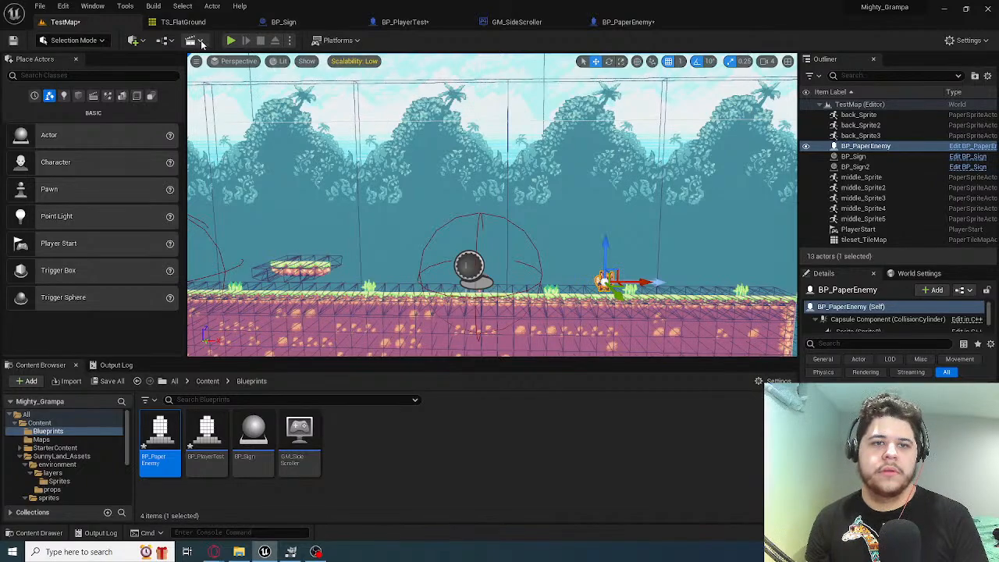
pyautogui.click(231, 40)
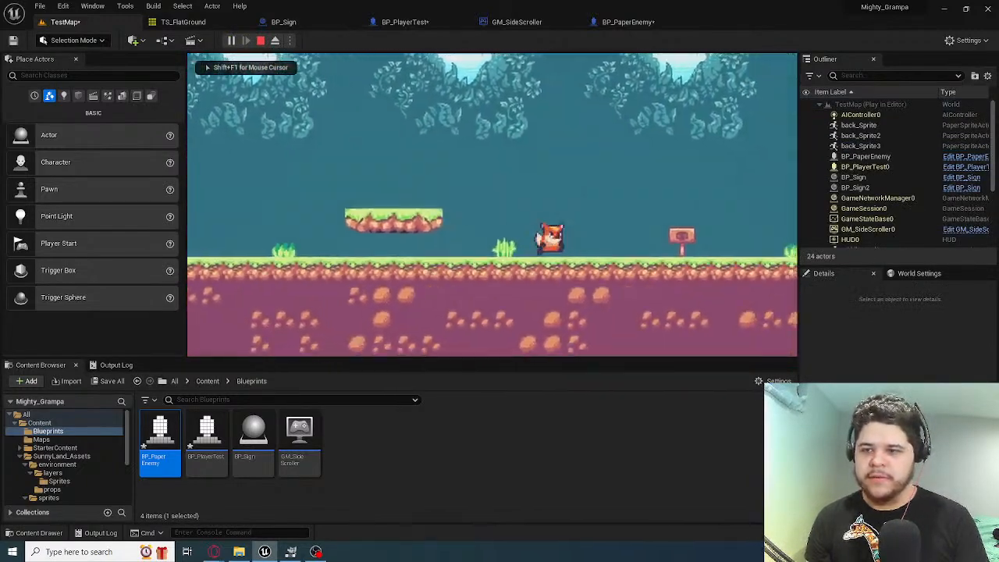
pyautogui.press('d')
pyautogui.press('d')
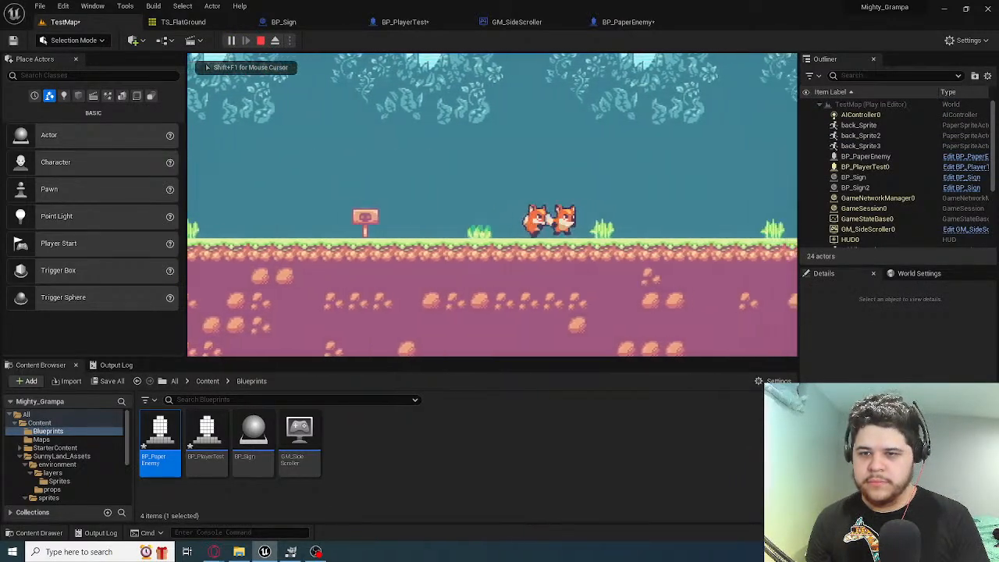
pyautogui.press('space')
pyautogui.press('a')
pyautogui.press('space')
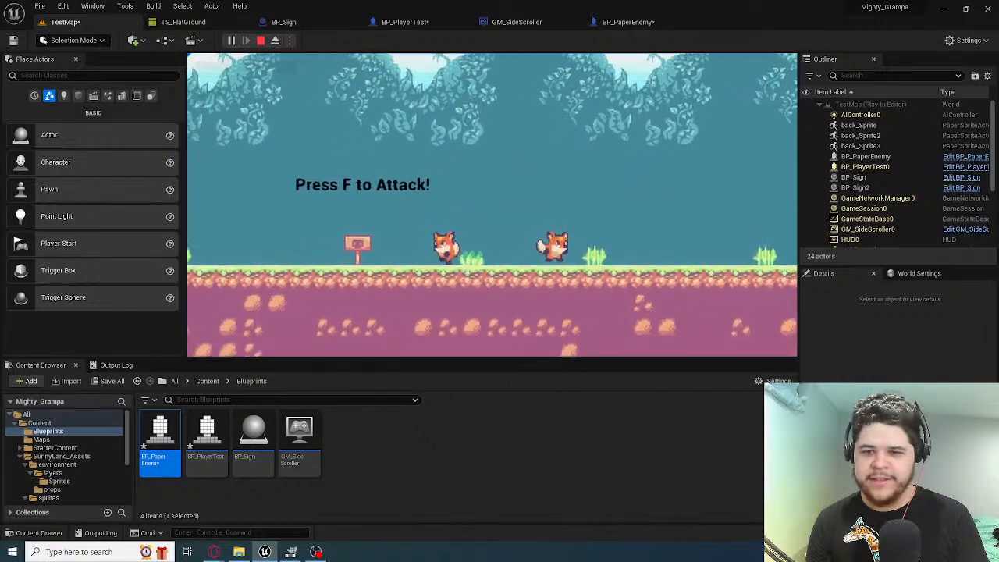
pyautogui.press('d')
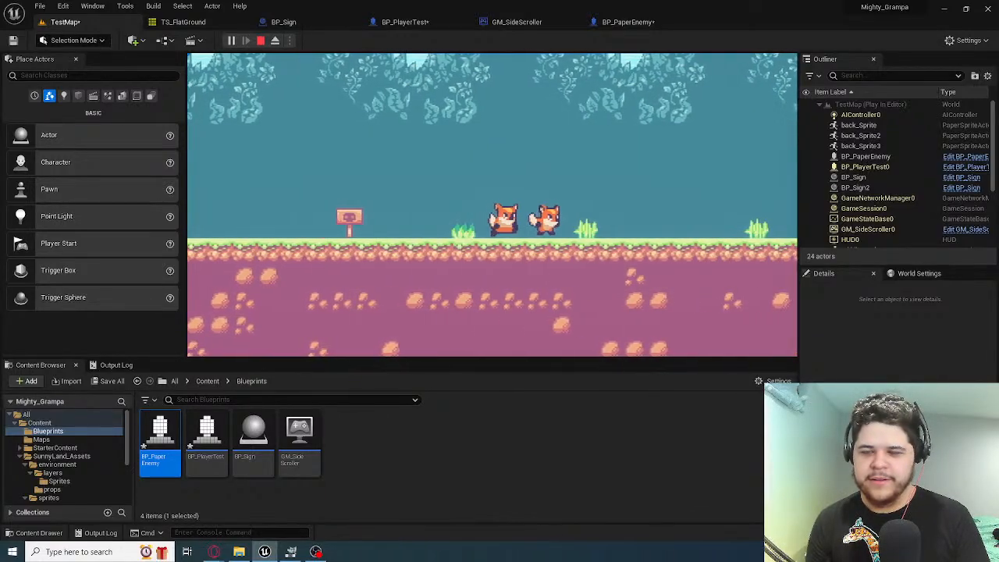
pyautogui.press('Escape')
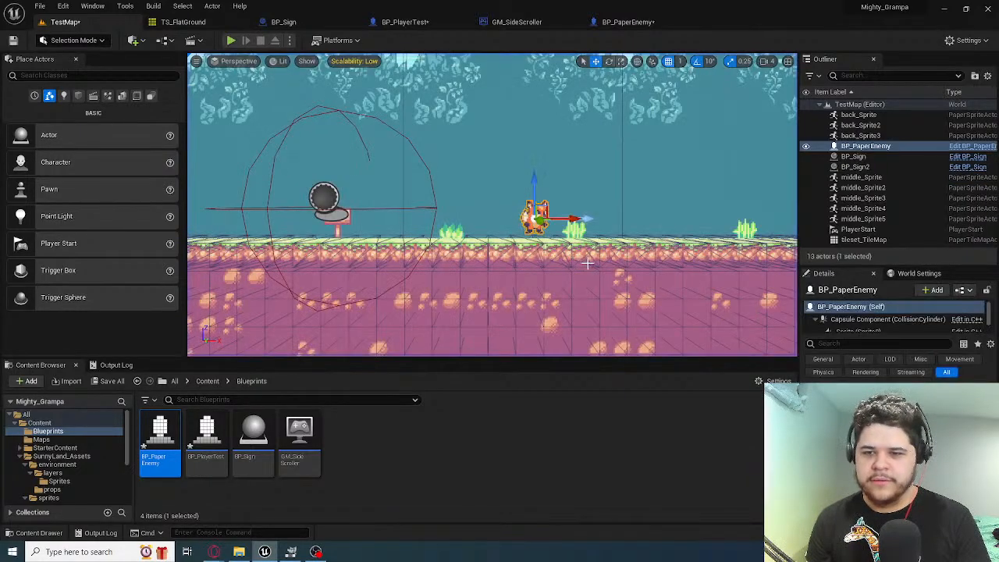
# Playtest TestMap, running the player up to BP_PaperEnemy and jumping back and forth over it
pyautogui.press('w')
pyautogui.moveTo(537, 198); pyautogui.dragTo(500, 188, button='right')
pyautogui.press('s')
pyautogui.press('f')
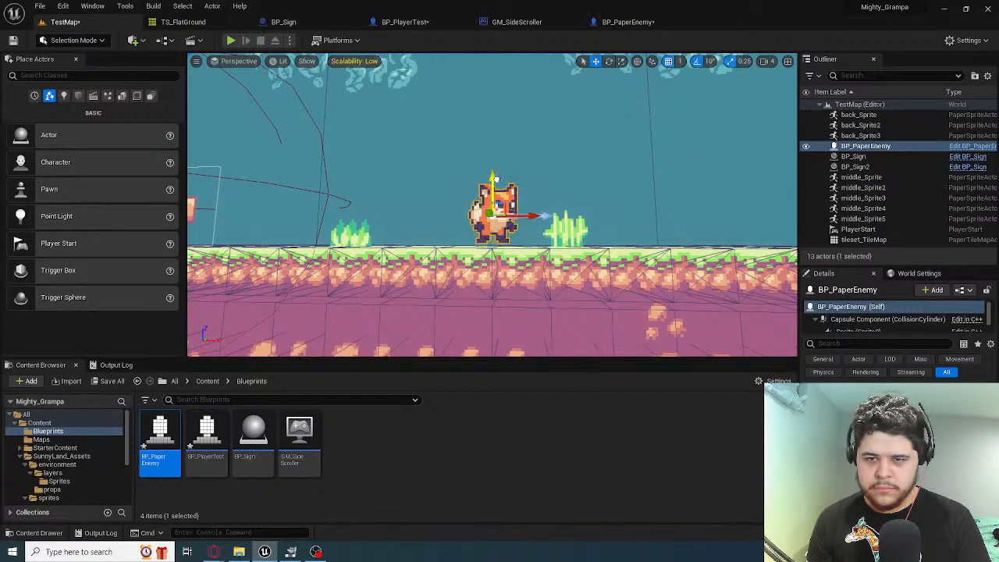
pyautogui.click(231, 41)
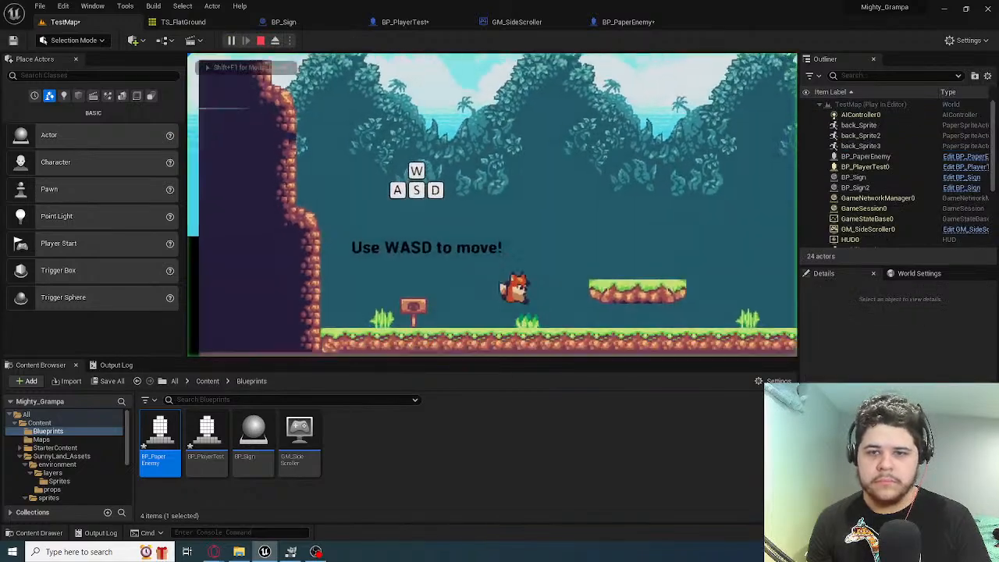
pyautogui.press('d')
pyautogui.press('d')
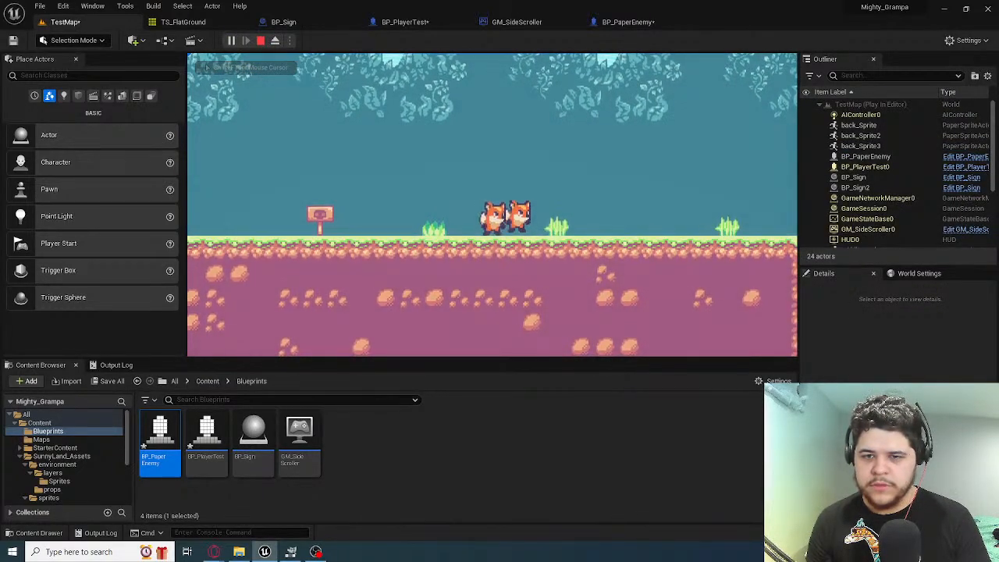
pyautogui.press('a')
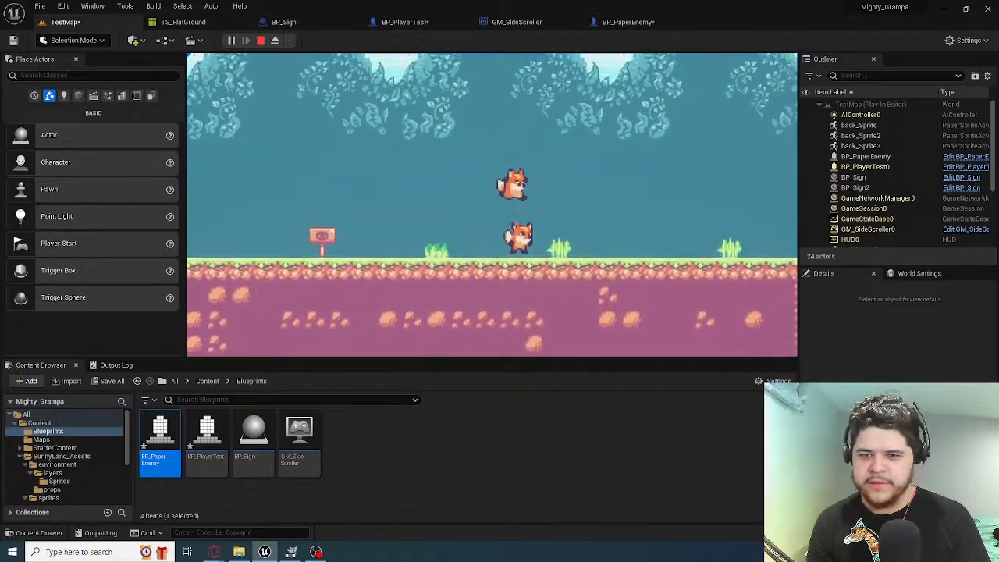
pyautogui.press('d')
pyautogui.press('a')
pyautogui.press('space')
pyautogui.press('d')
pyautogui.press('space')
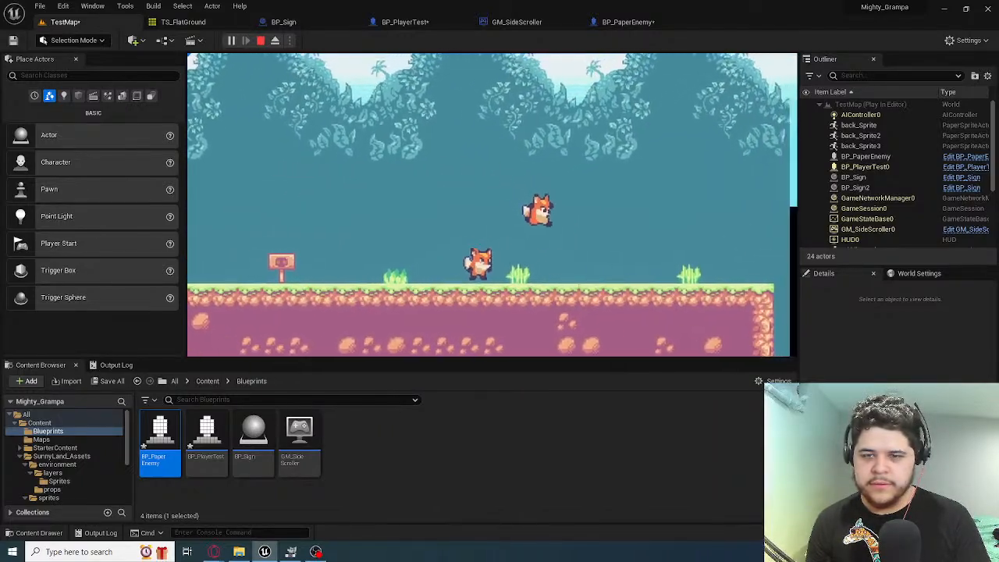
pyautogui.press('Escape')
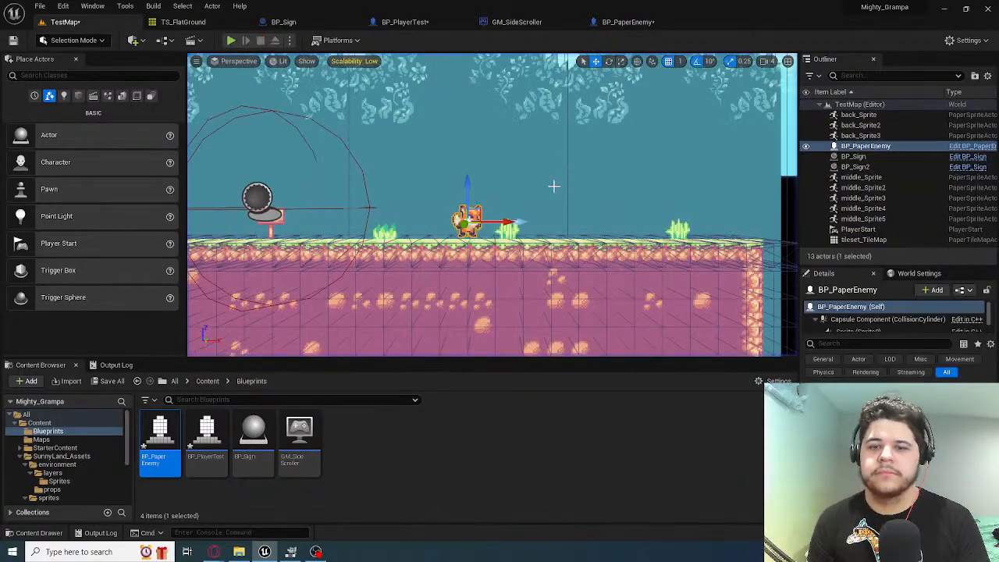
# Playtest TestMap again, comparing the player's height with BP_PaperEnemy's while standing beside it and walking back toward the attack sign
pyautogui.press('f')
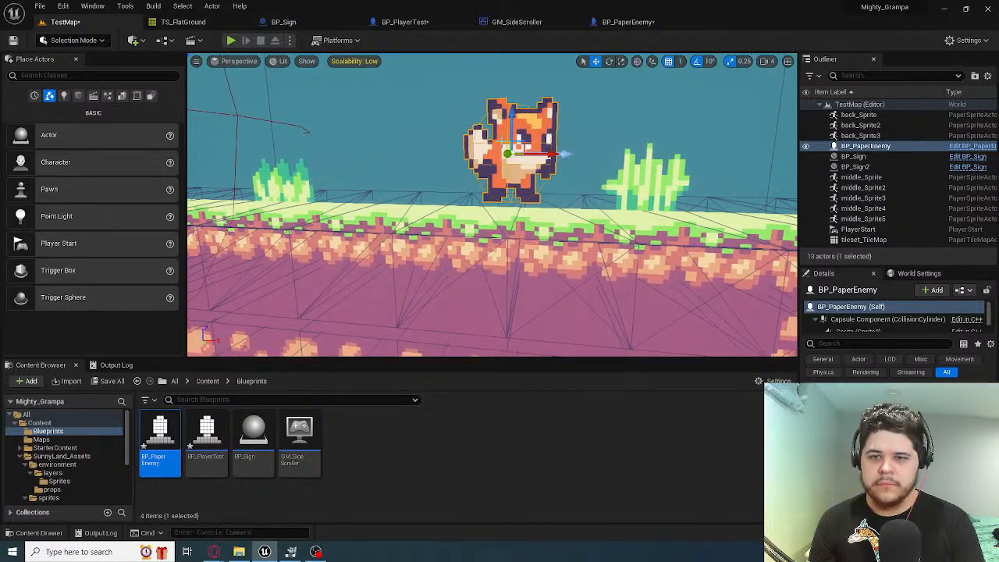
pyautogui.click(232, 41)
pyautogui.press('d')
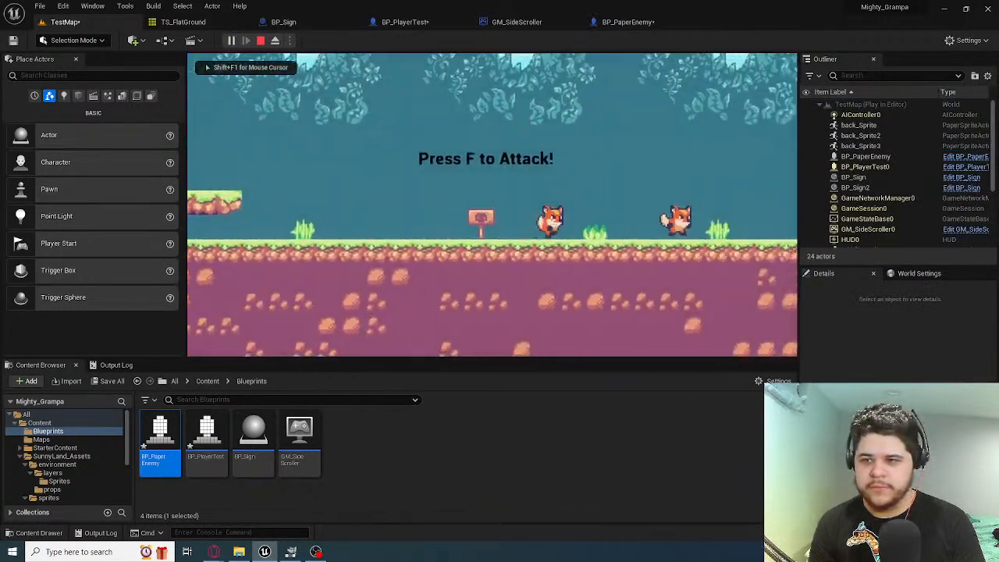
pyautogui.press('f')
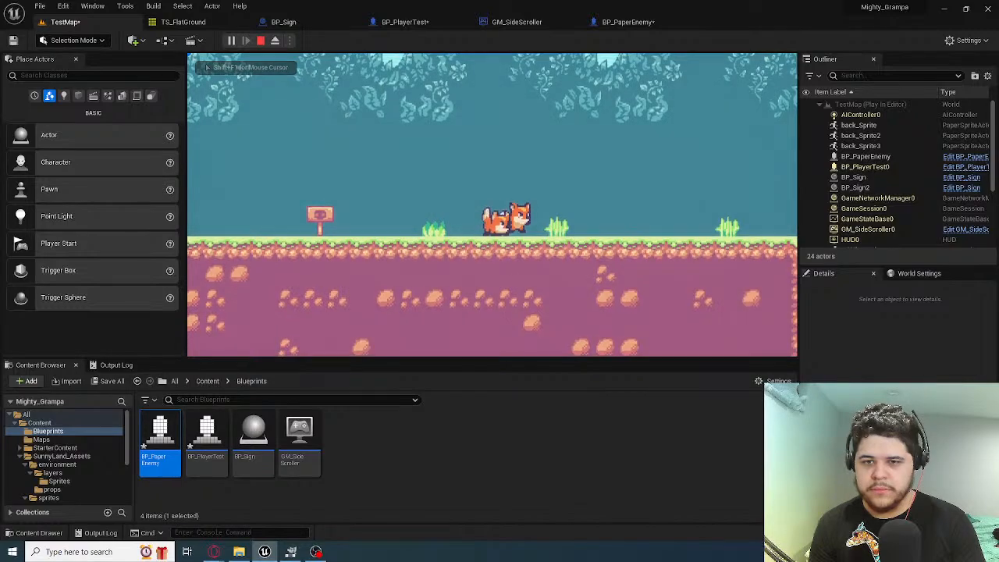
pyautogui.press('space')
pyautogui.press('d')
pyautogui.press('a')
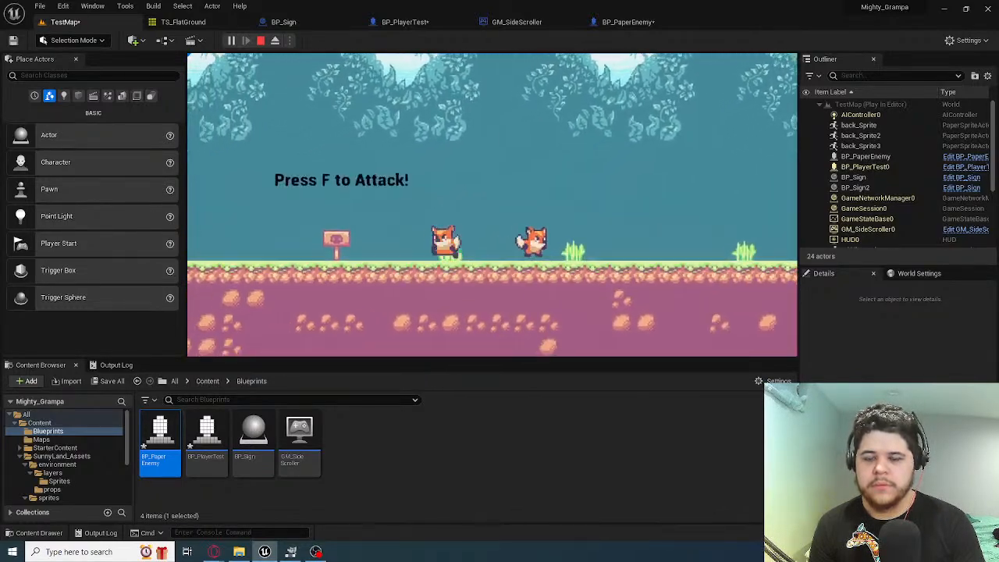
pyautogui.press('Escape')
# Save BP_PaperEnemy and review the animation node groups in its Event Graph
pyautogui.click(628, 22)
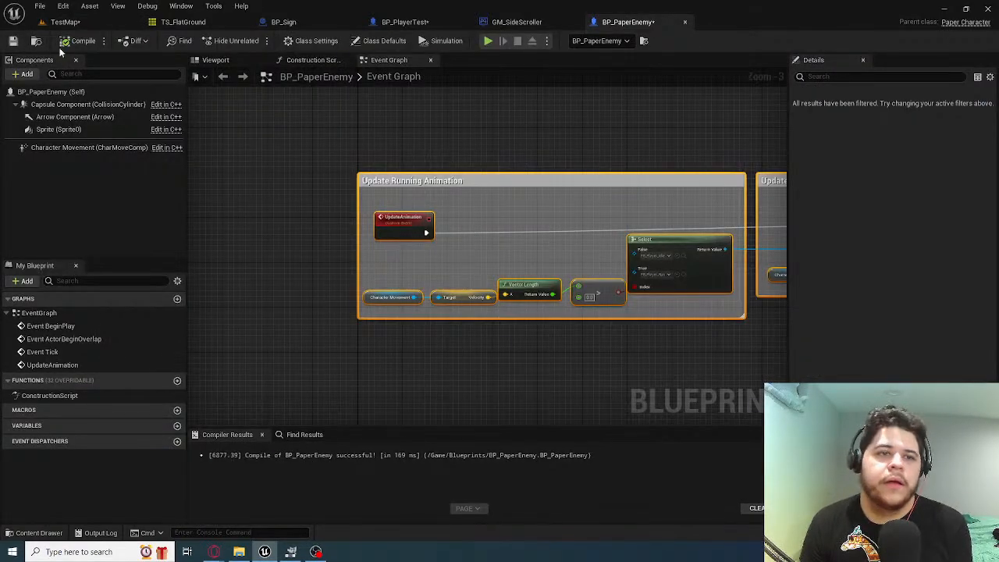
pyautogui.click(12, 41)
pyautogui.moveTo(526, 199); pyautogui.dragTo(359, 222, button='right')
pyautogui.moveTo(368, 174); pyautogui.dragTo(405, 251, button='right')
pyautogui.scroll(-2, 371, 232)
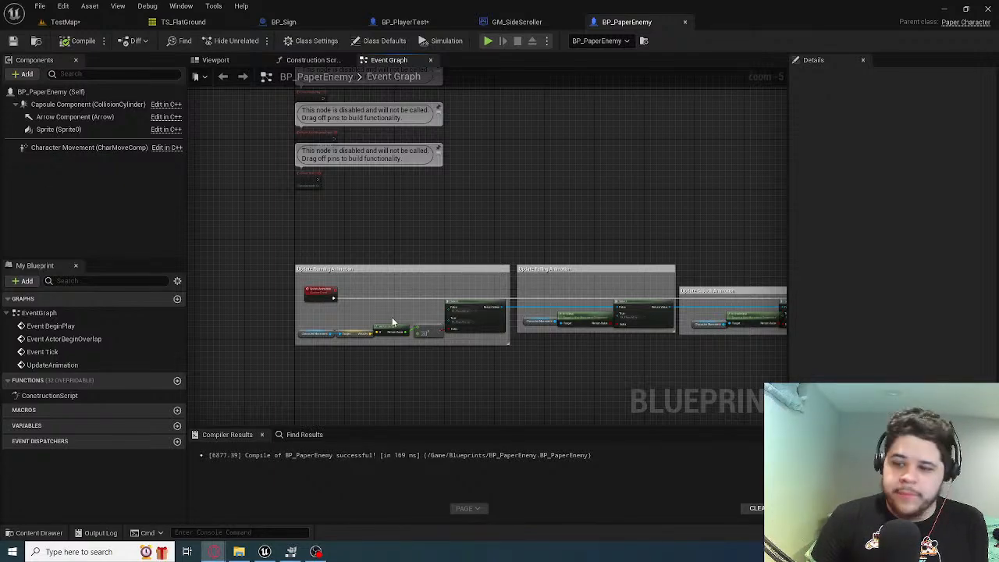
pyautogui.click(81, 23)
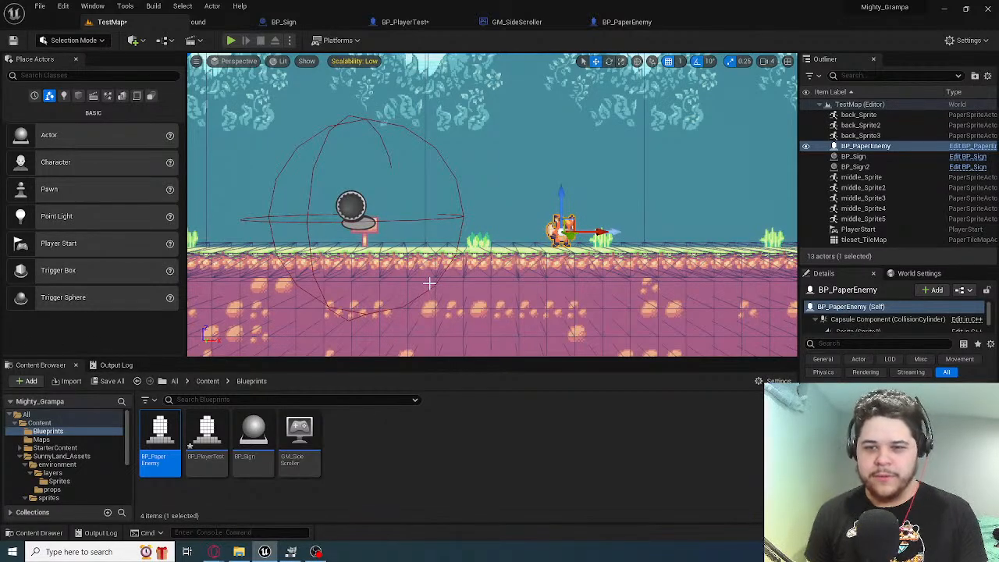
pyautogui.moveTo(492, 205)
pyautogui.mouseDown(button='right')
pyautogui.moveTo(460, 187)
pyautogui.moveTo(507, 211)
pyautogui.moveTo(523, 207)
pyautogui.moveTo(476, 205)
pyautogui.moveTo(488, 214)
pyautogui.moveTo(492, 205)
pyautogui.mouseUp(button='right')
pyautogui.moveTo(422, 215); pyautogui.dragTo(423, 216, button='right')
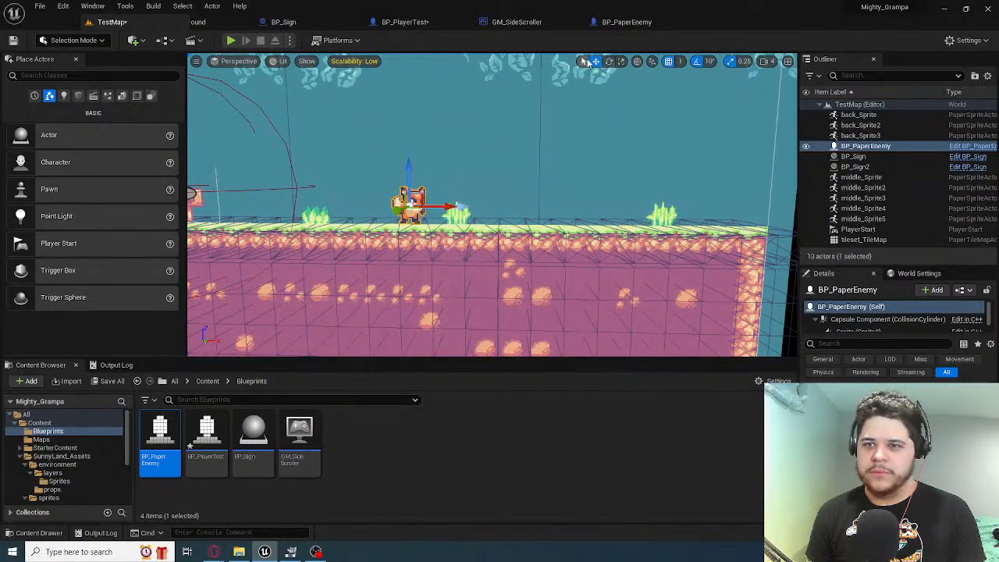
pyautogui.click(621, 22)
pyautogui.click(421, 23)
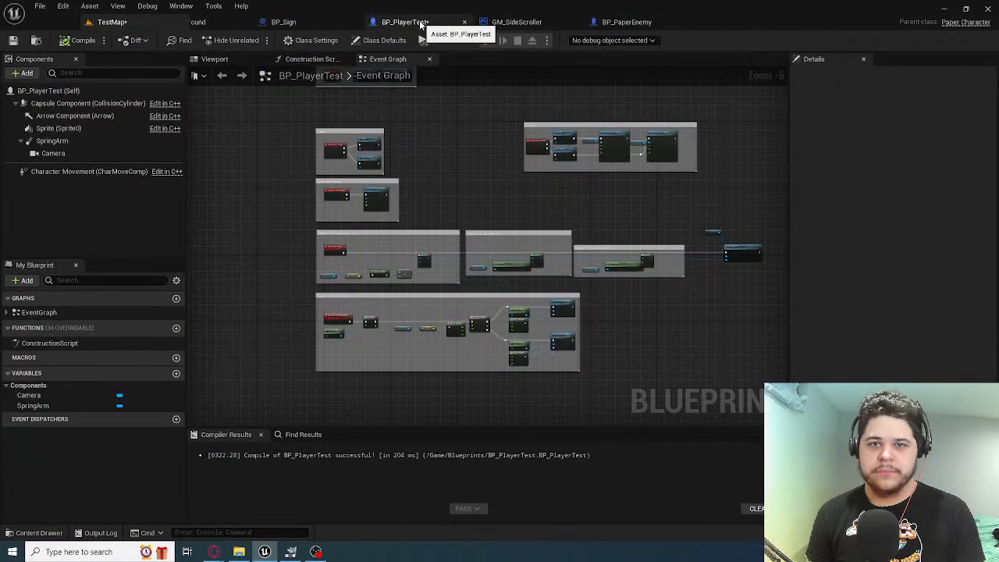
pyautogui.click(309, 21)
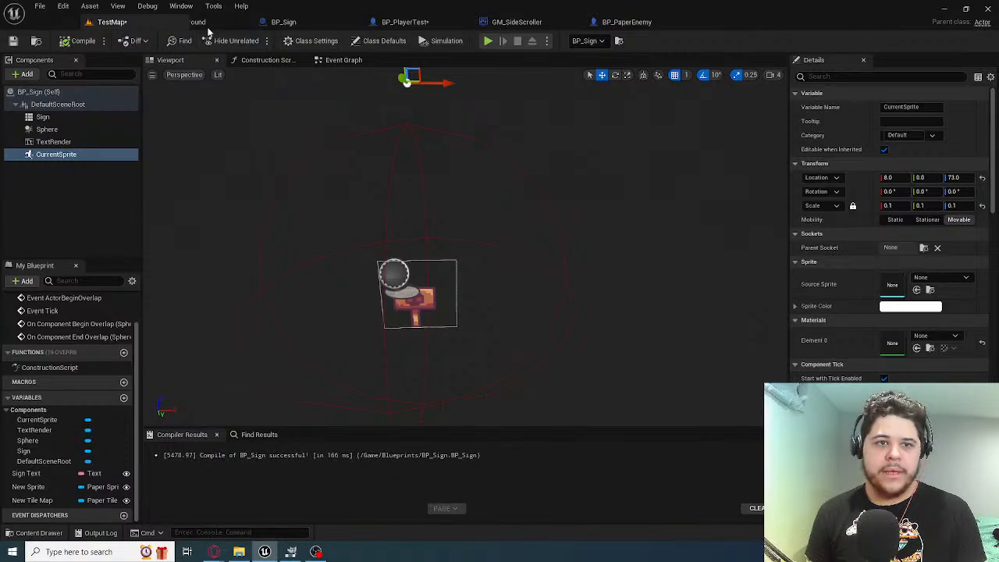
pyautogui.click(110, 22)
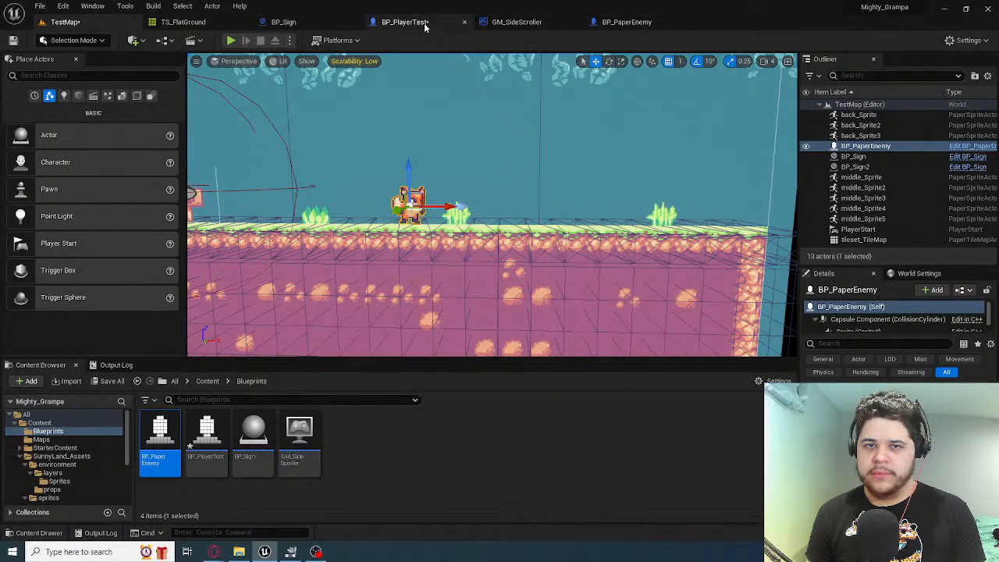
# Lower the Sprite component in BP_PaperEnemy's Viewport to a Z location of 5
pyautogui.click(625, 22)
pyautogui.click(216, 60)
pyautogui.moveTo(418, 219)
pyautogui.mouseDown(button='right')
pyautogui.moveTo(406, 262)
pyautogui.moveTo(418, 219)
pyautogui.mouseUp(button='right')
pyautogui.press('w')
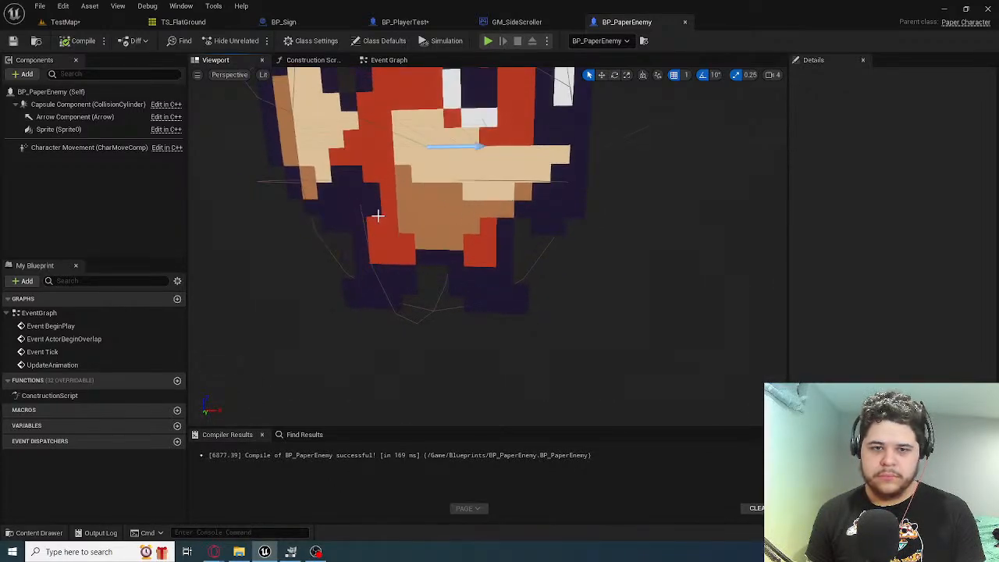
pyautogui.click(381, 212)
pyautogui.press('f')
pyautogui.moveTo(295, 154); pyautogui.dragTo(318, 140, button='right')
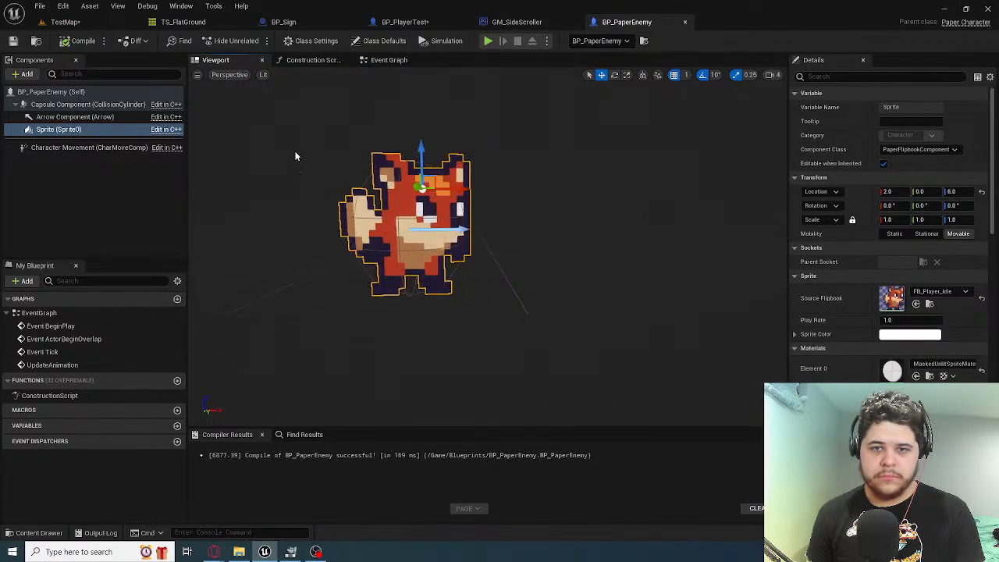
pyautogui.moveTo(422, 151); pyautogui.dragTo(423, 155)
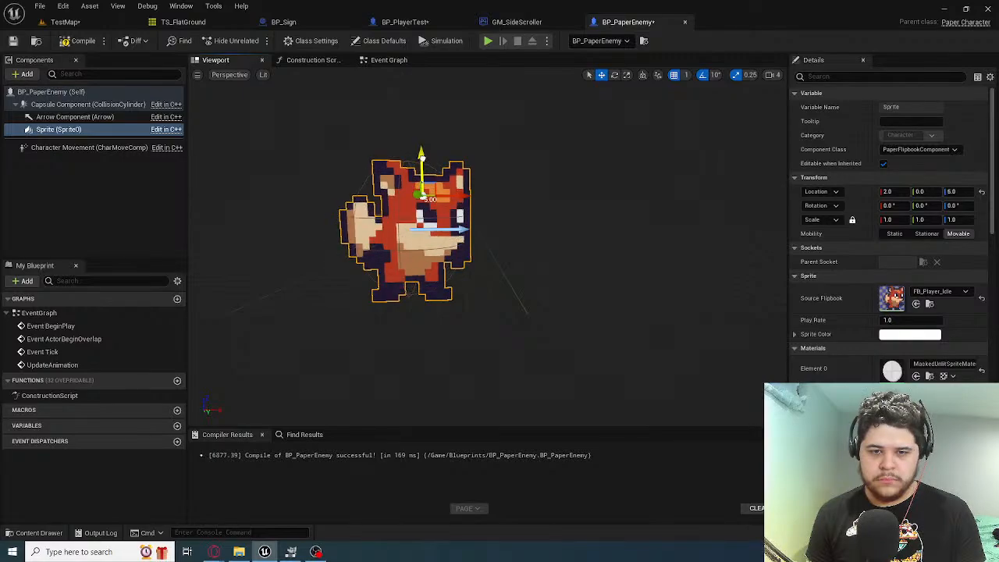
# Playtest TestMap to compare the lowered enemy sprite with the player and the ground
pyautogui.click(123, 24)
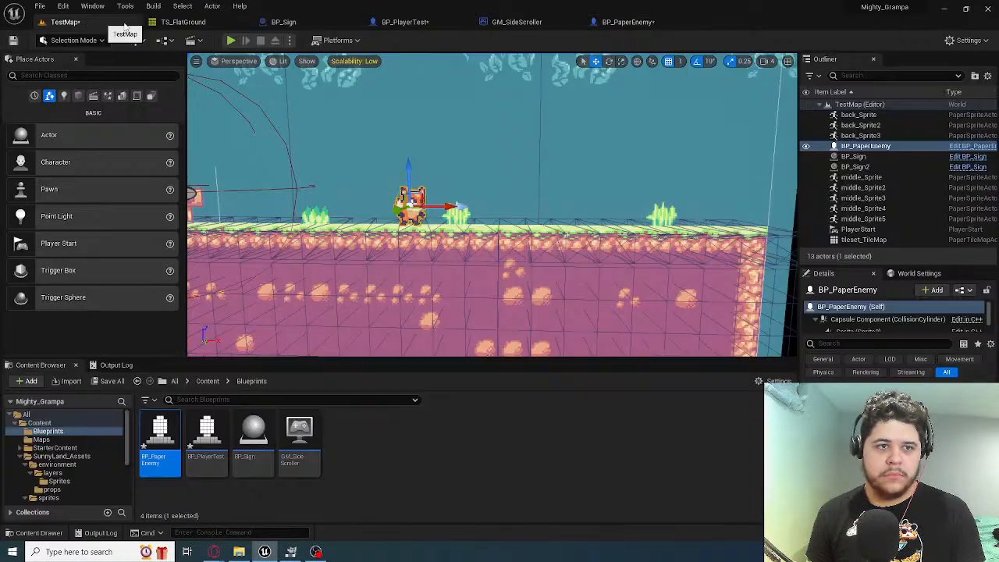
pyautogui.click(231, 40)
pyautogui.press('d')
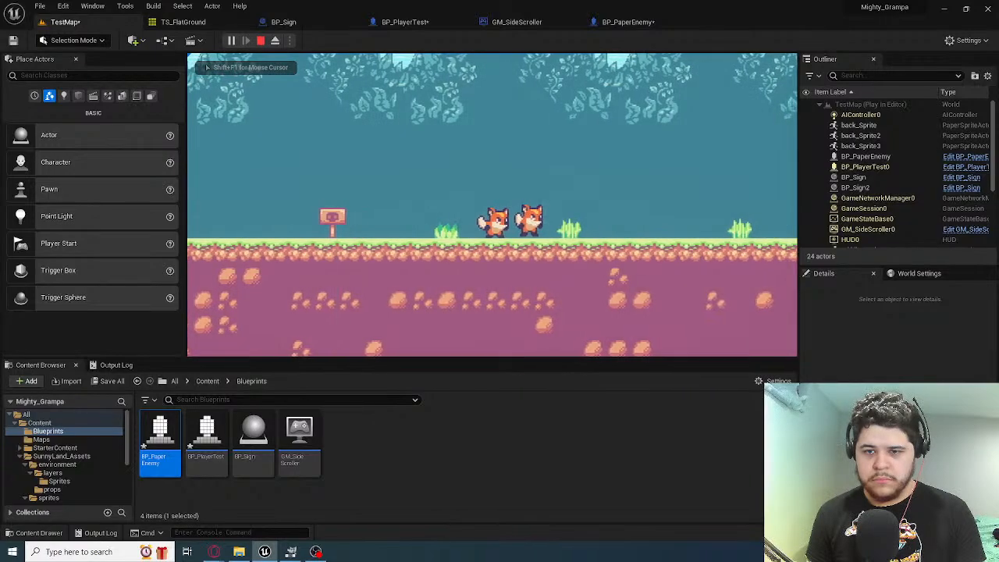
pyautogui.hotkey('shift', 'F1')
pyautogui.press('Escape')
# Lower BP_PaperEnemy's Sprite component to a Z location of 4 and compile the blueprint
pyautogui.click(621, 22)
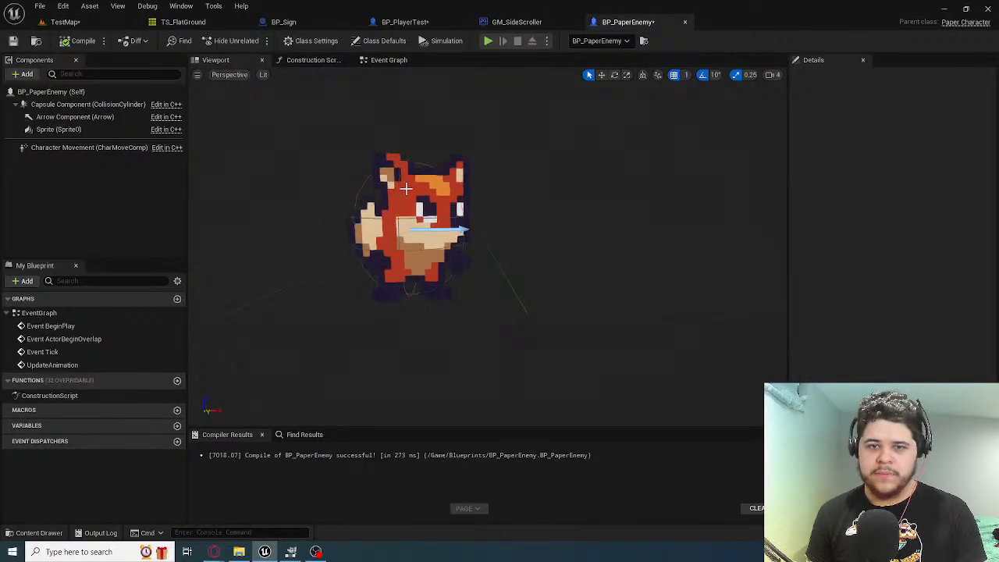
pyautogui.click(421, 168)
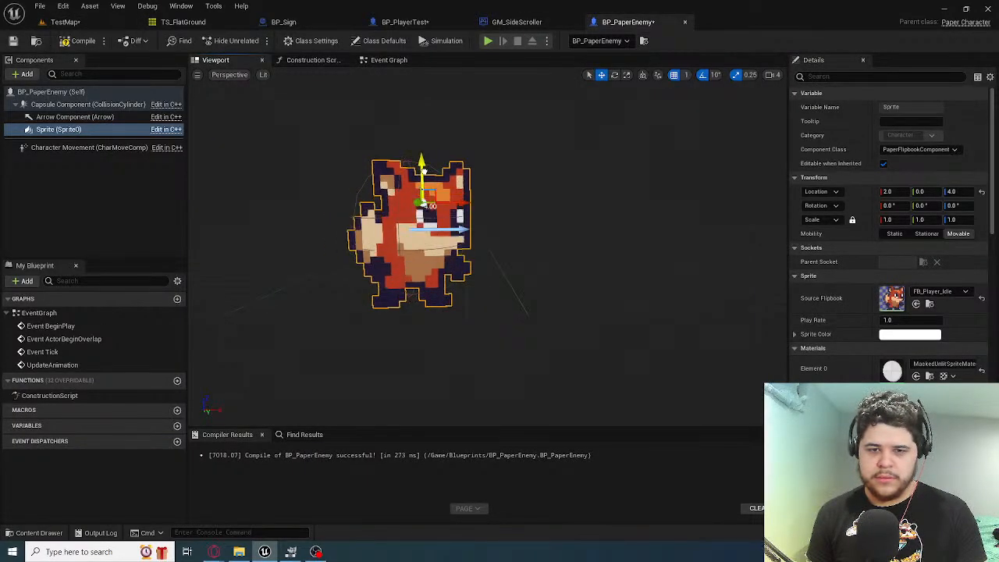
pyautogui.click(80, 41)
# Playtest TestMap, checking the enemy's ground alignment beside the player and jumping past it off the level's far end
pyautogui.click(64, 22)
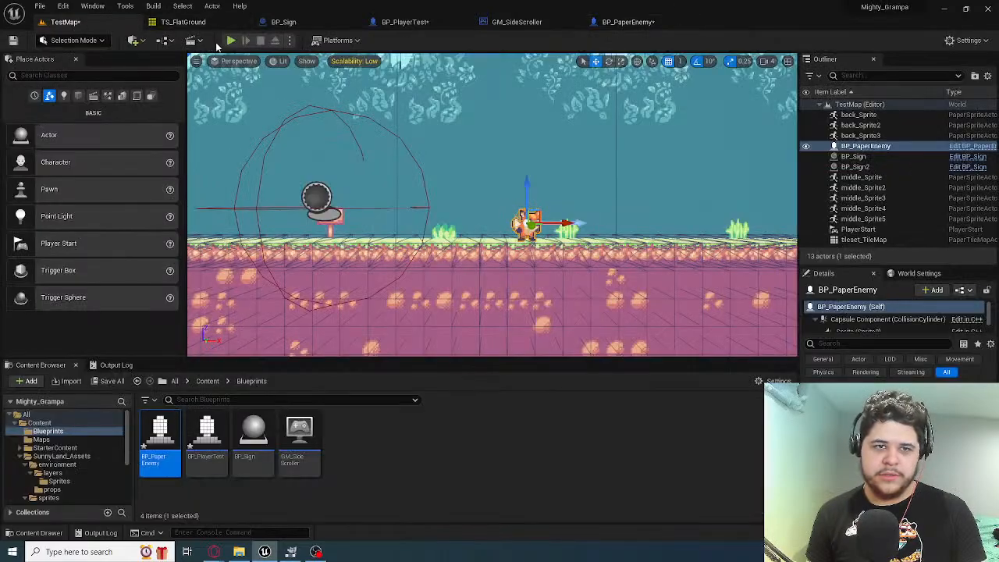
pyautogui.click(392, 117)
pyautogui.press('d')
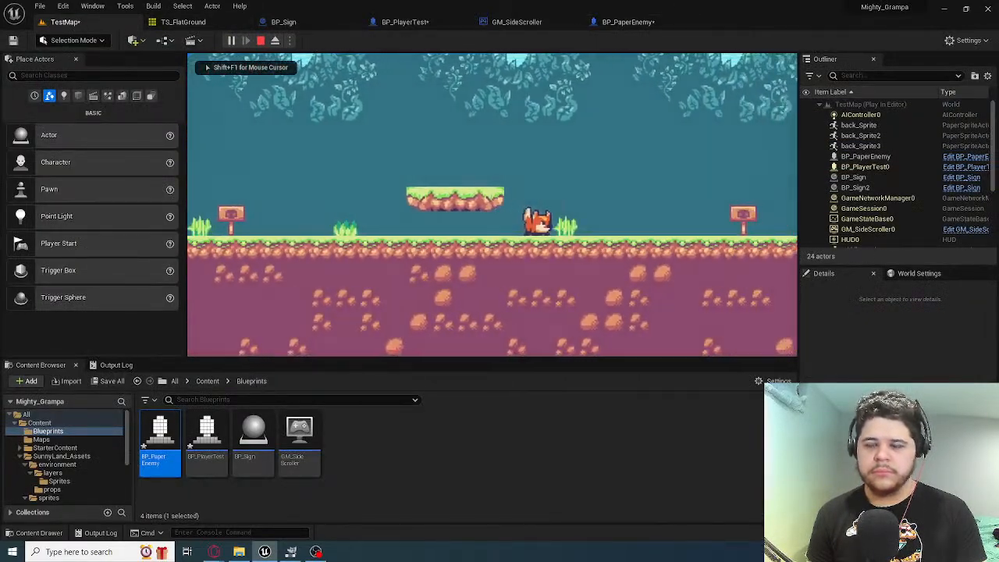
pyautogui.press('d')
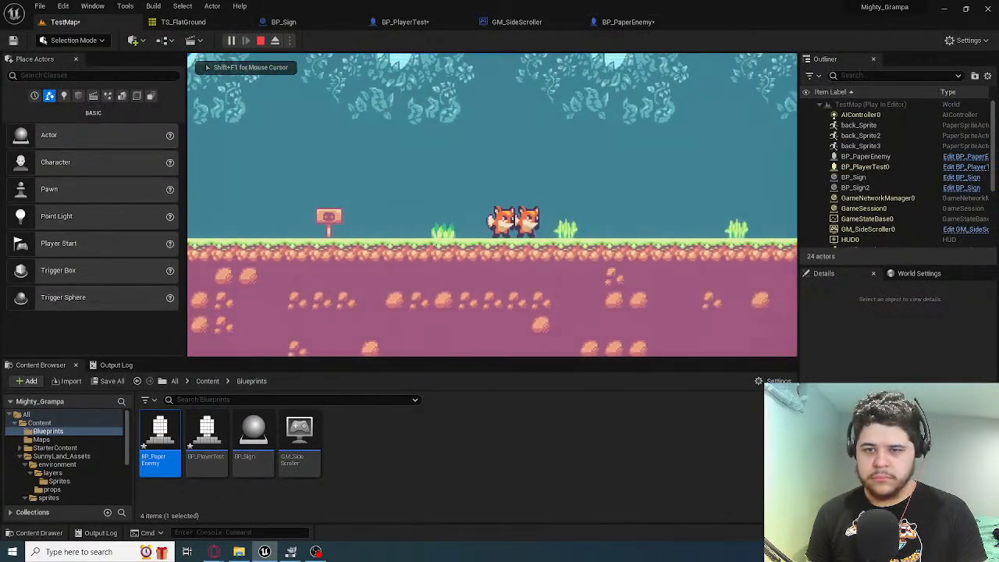
pyautogui.press('s')
pyautogui.press('a')
pyautogui.press('d')
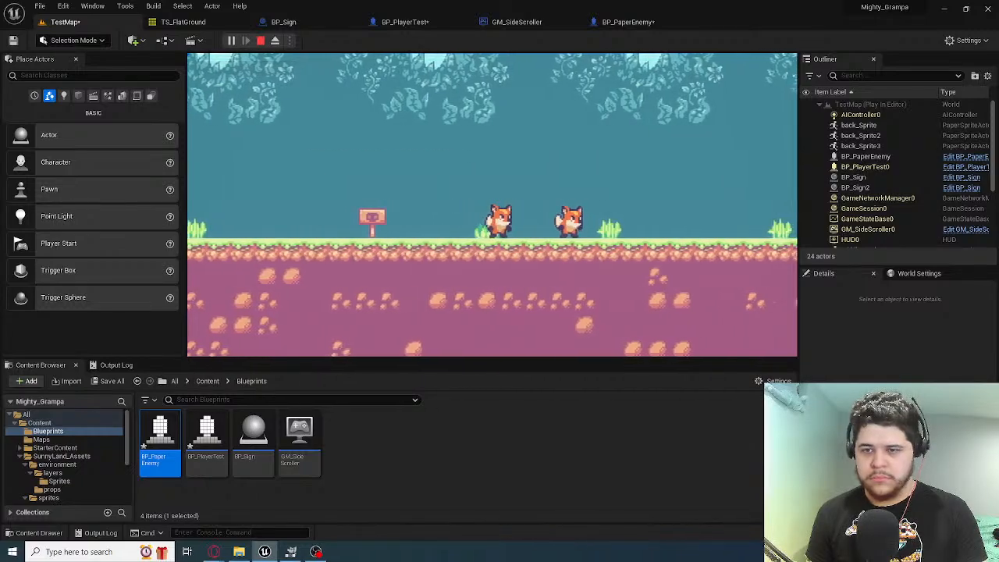
pyautogui.press('d')
pyautogui.press('space')
pyautogui.press('space')
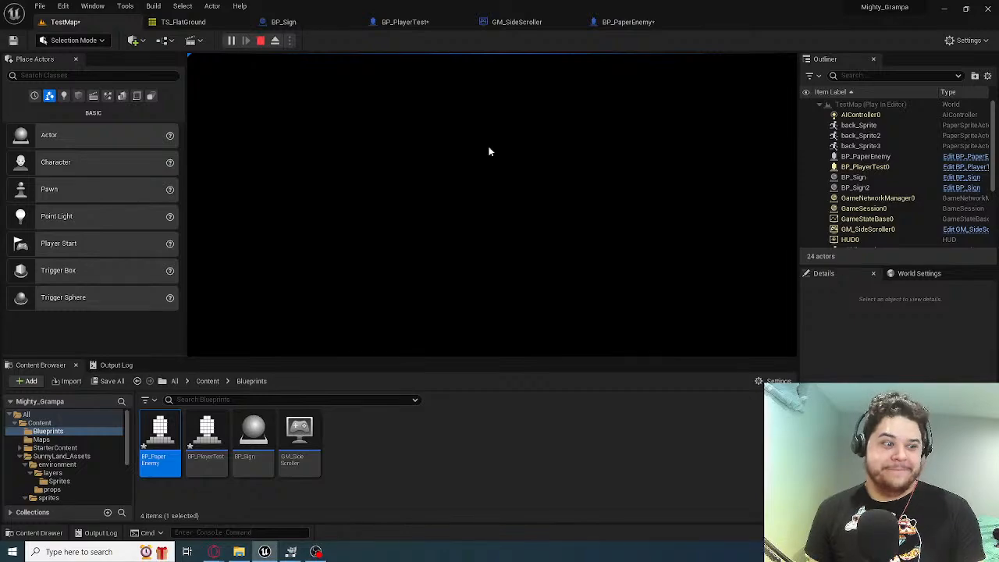
pyautogui.press('Escape')
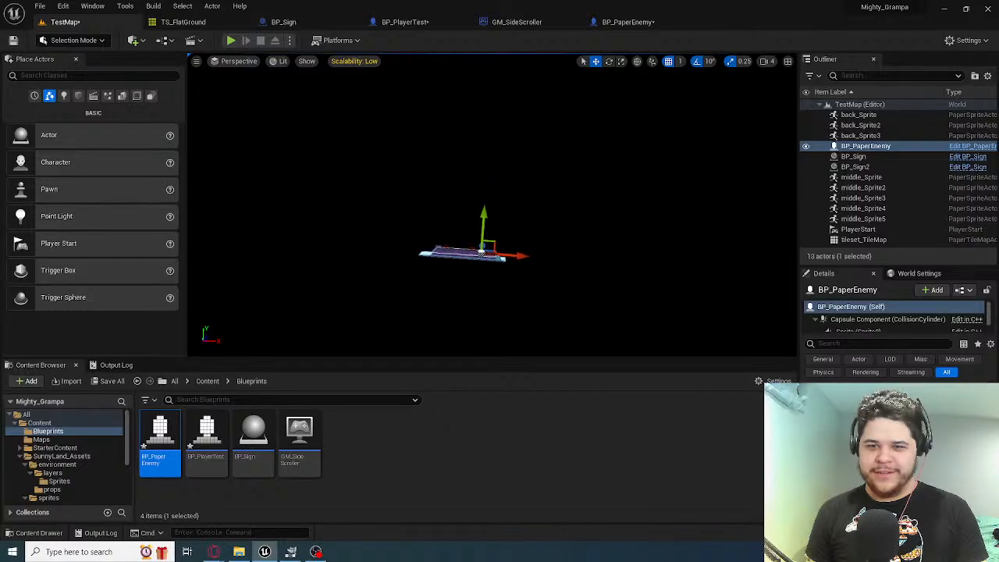
# Examine the level at an angle, selecting the middle background sprites to check their placement behind the ground tile map
pyautogui.press('f')
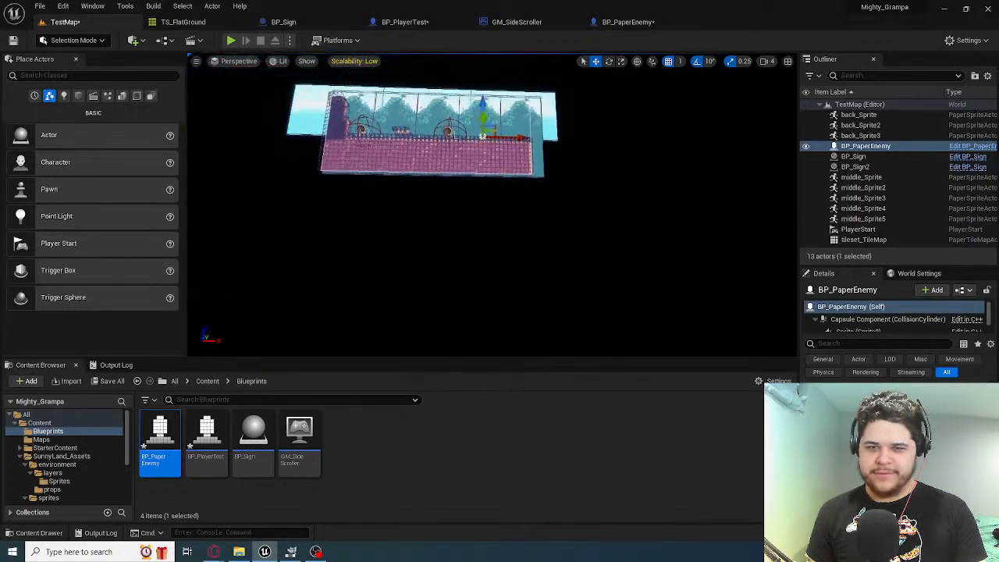
pyautogui.moveTo(493, 204); pyautogui.dragTo(429, 207, button='right')
pyautogui.moveTo(524, 149); pyautogui.dragTo(562, 148, button='right')
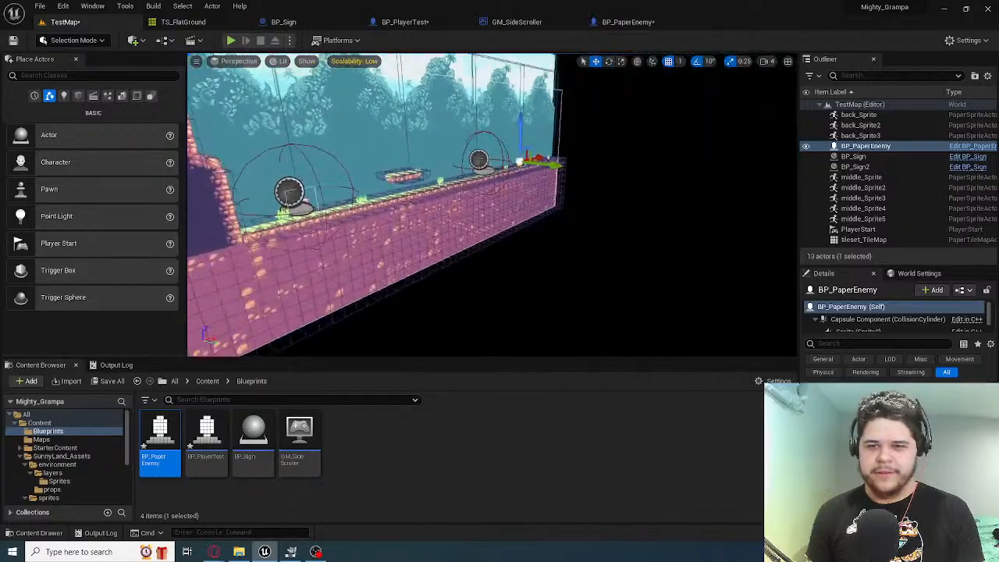
pyautogui.moveTo(395, 164); pyautogui.dragTo(313, 173, button='right')
pyautogui.click(394, 164)
pyautogui.keyDown('ctrl'); pyautogui.click(500, 158); pyautogui.keyUp('ctrl')
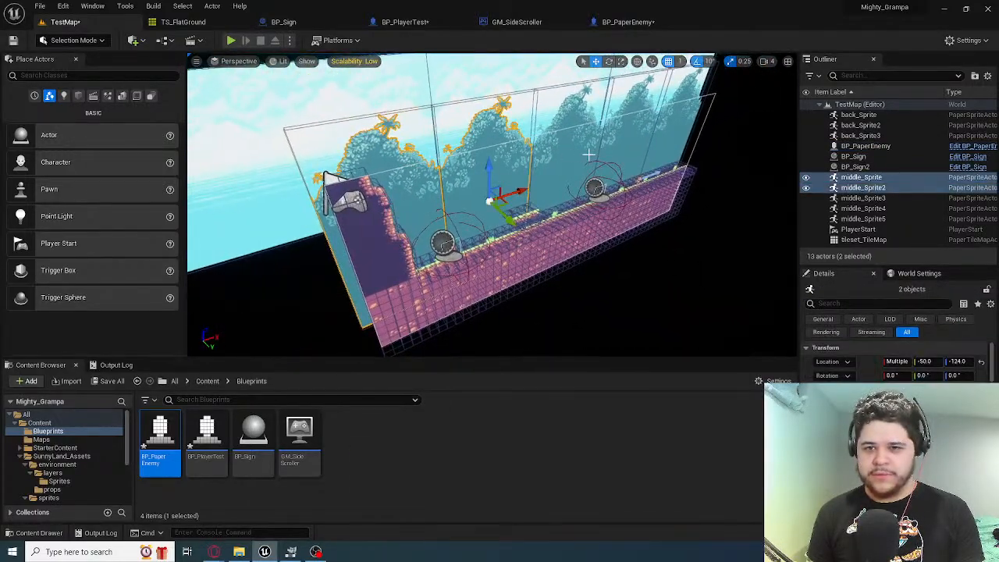
pyautogui.keyDown('ctrl'); pyautogui.click(589, 155); pyautogui.keyUp('ctrl')
pyautogui.keyDown('ctrl'); pyautogui.click(639, 143); pyautogui.keyUp('ctrl')
pyautogui.keyDown('ctrl'); pyautogui.click(668, 135); pyautogui.keyUp('ctrl')
pyautogui.moveTo(668, 134); pyautogui.dragTo(577, 142, button='right')
pyautogui.click(510, 159)
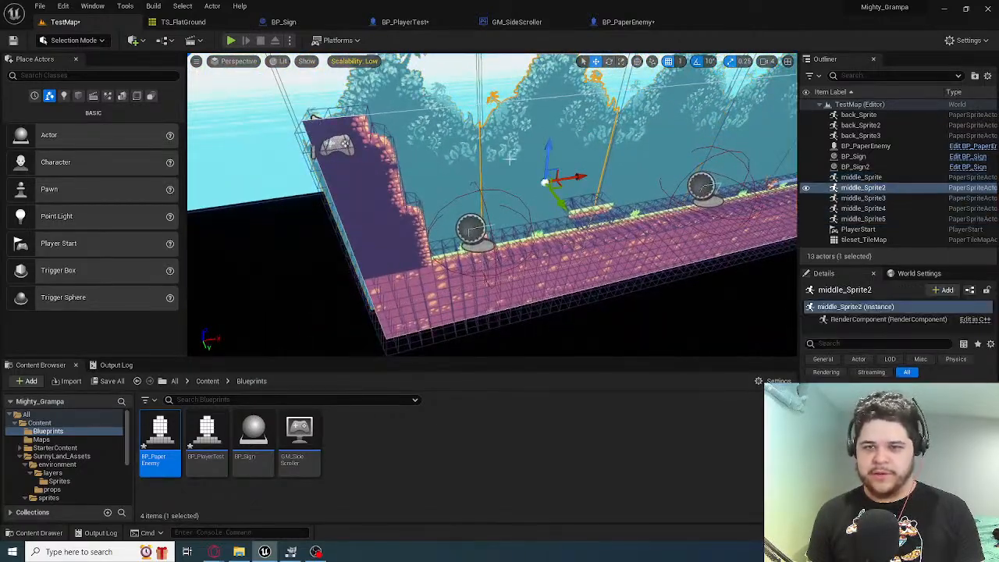
pyautogui.moveTo(509, 160); pyautogui.dragTo(573, 155, button='right')
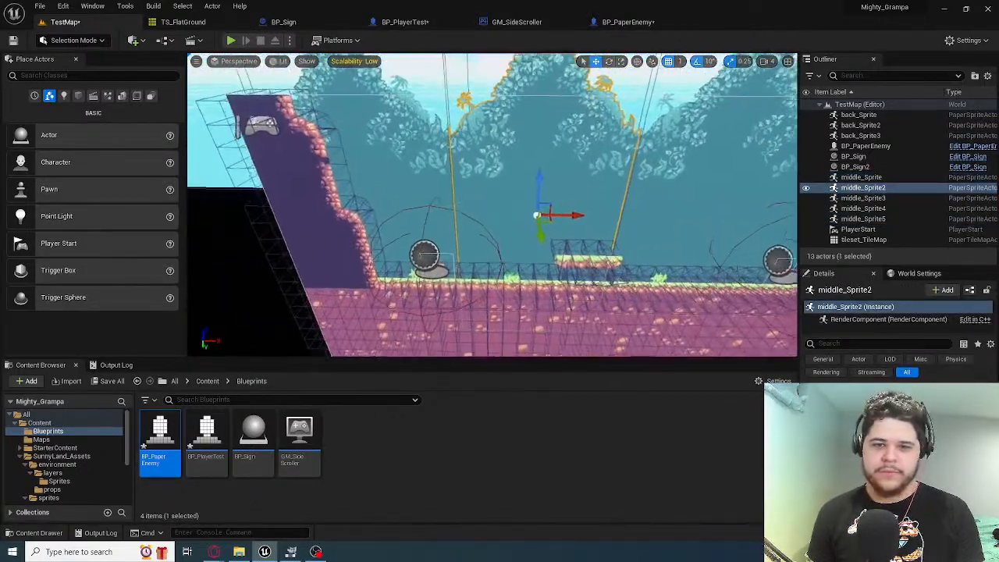
# Move the middle_Sprite4 background sprite forward along its depth axis, towards the ground tile map and BP_PaperEnemy
pyautogui.moveTo(437, 251); pyautogui.dragTo(430, 203, button='right')
pyautogui.click(430, 203)
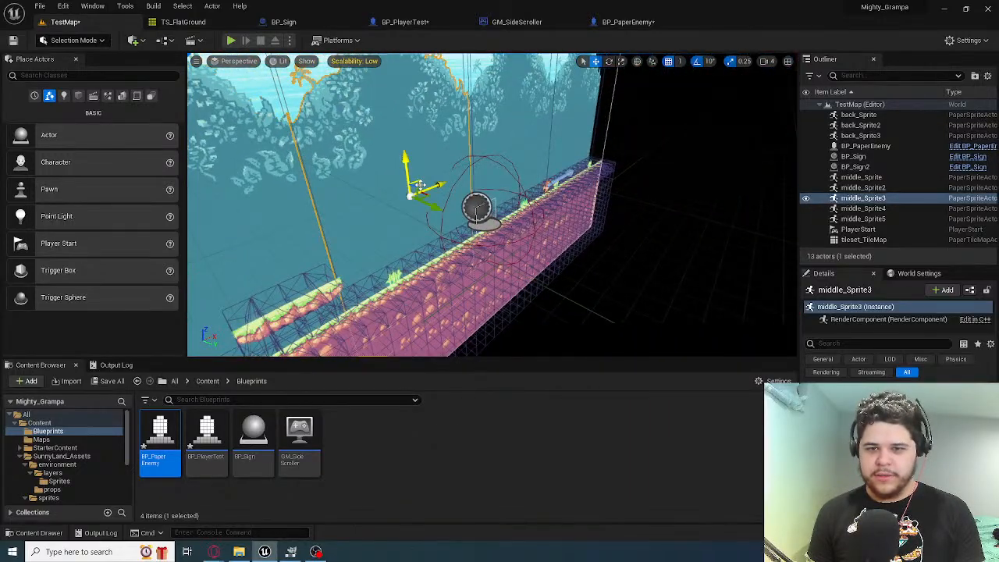
pyautogui.click(523, 147)
pyautogui.moveTo(522, 148)
pyautogui.mouseDown(button='right')
pyautogui.moveTo(508, 152)
pyautogui.moveTo(546, 168)
pyautogui.moveTo(535, 160)
pyautogui.mouseUp(button='right')
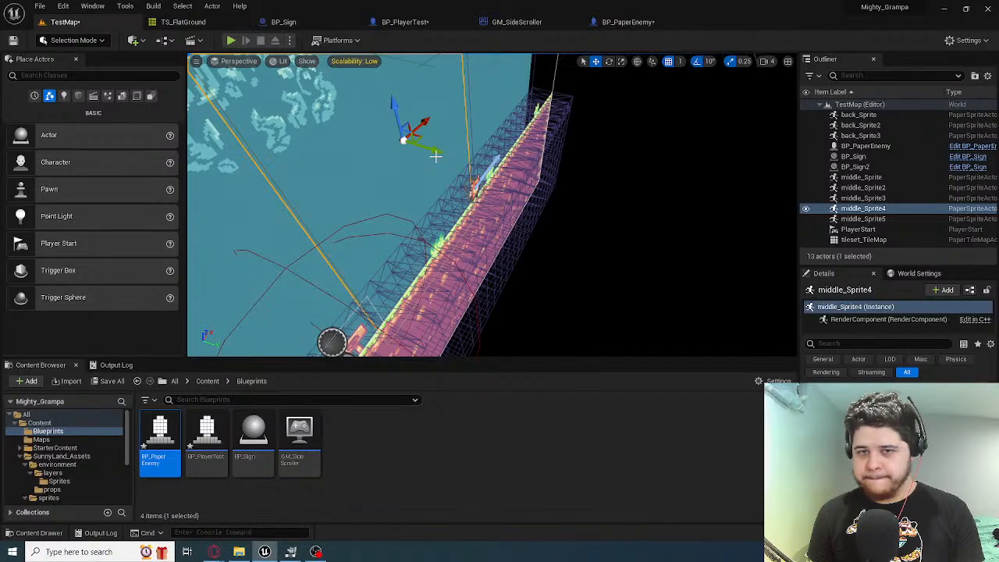
pyautogui.moveTo(435, 156); pyautogui.dragTo(492, 184, button='right')
pyautogui.moveTo(519, 219)
pyautogui.mouseDown(button='right')
pyautogui.moveTo(508, 210)
pyautogui.moveTo(522, 210)
pyautogui.mouseUp(button='right')
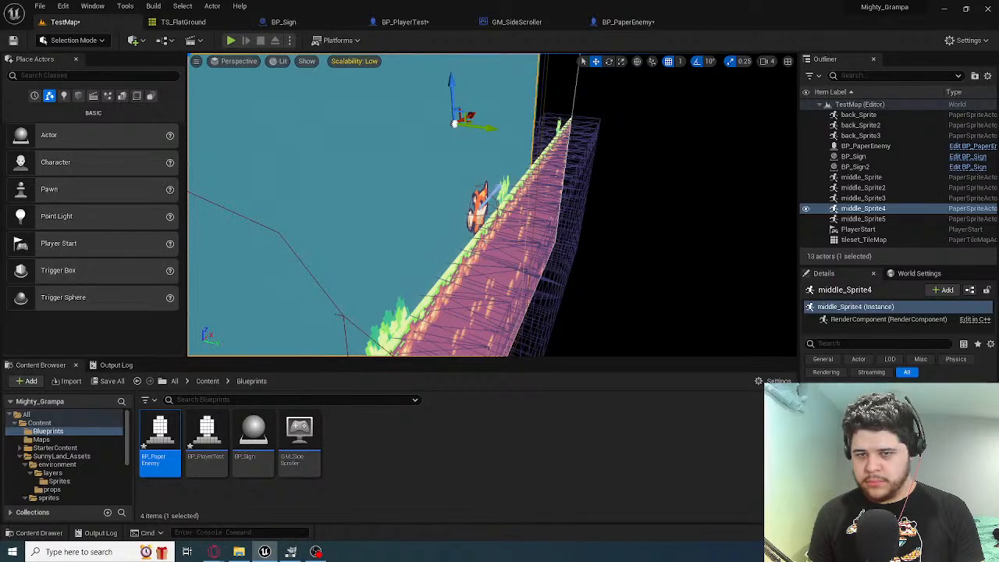
pyautogui.click(479, 195)
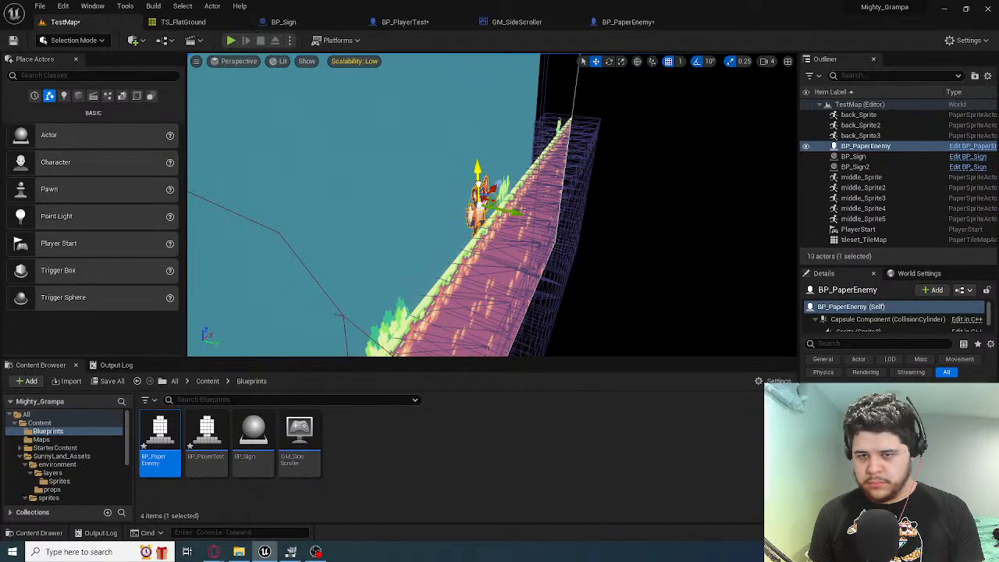
pyautogui.click(485, 195)
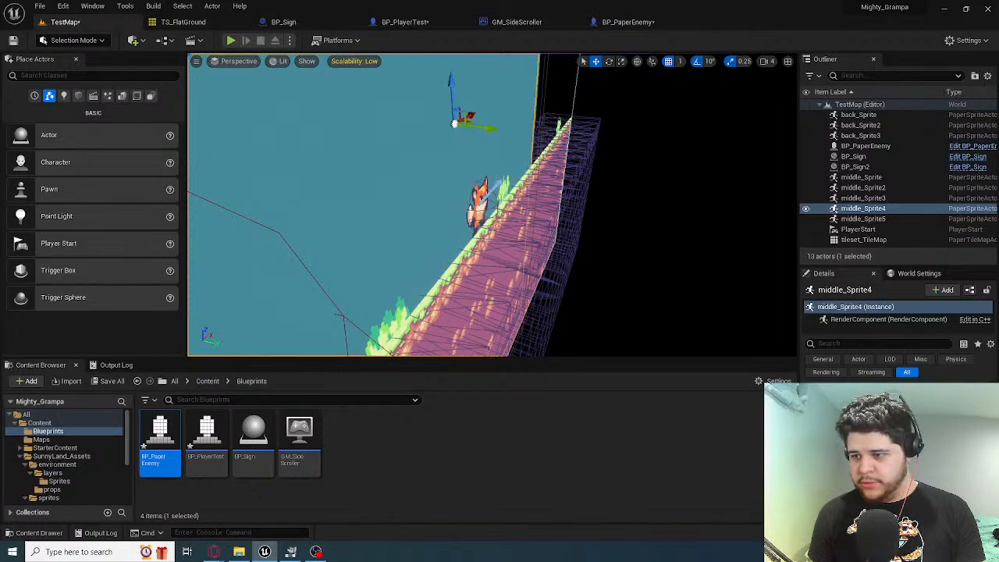
pyautogui.moveTo(486, 127); pyautogui.dragTo(491, 130)
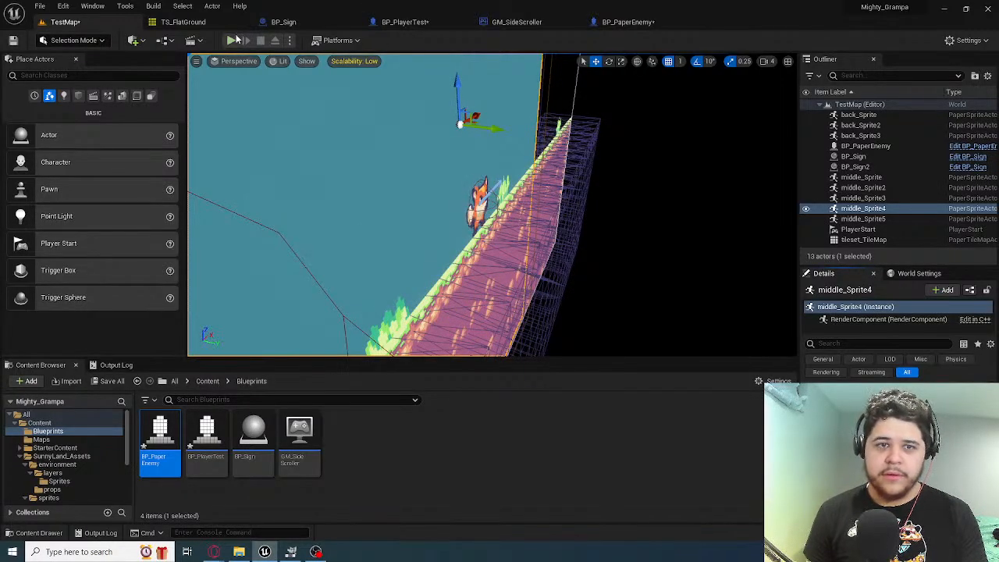
# Playtest TestMap as far as the attack sign, and inspect the layers' depth from the side in the editor
pyautogui.hotkey('alt', 'p')
pyautogui.press('d')
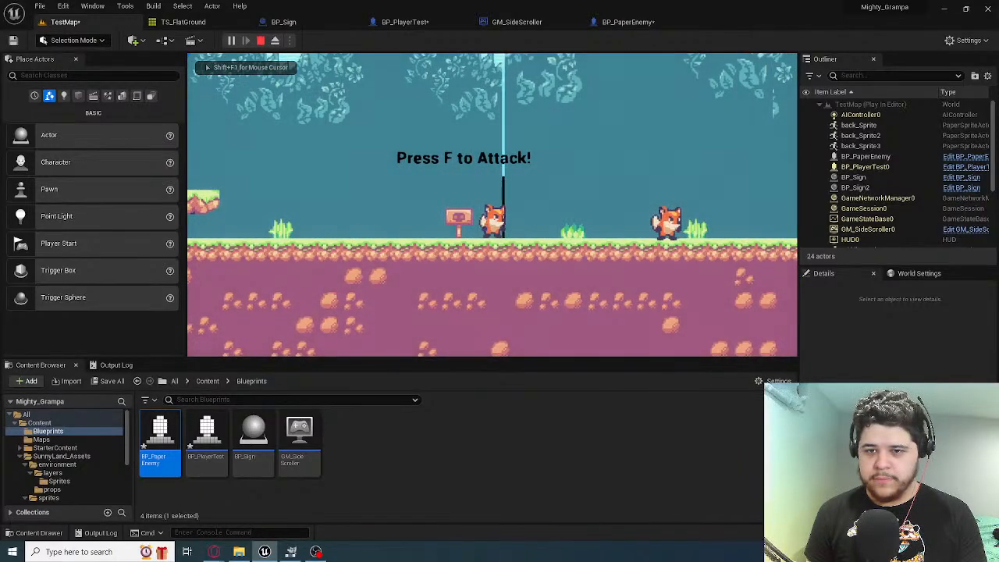
pyautogui.press('Escape')
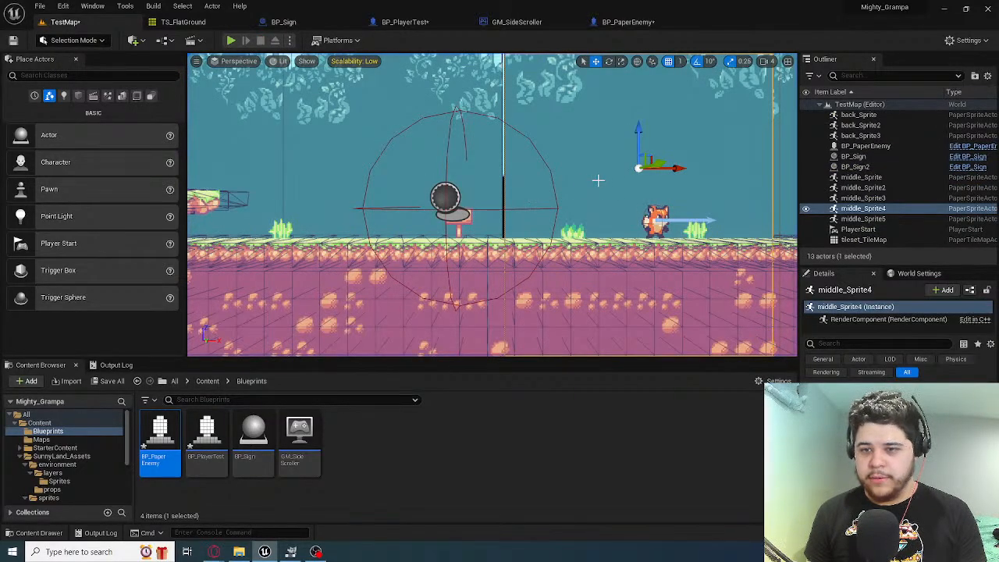
pyautogui.press('a')
pyautogui.moveTo(598, 180); pyautogui.dragTo(787, 187, button='right')
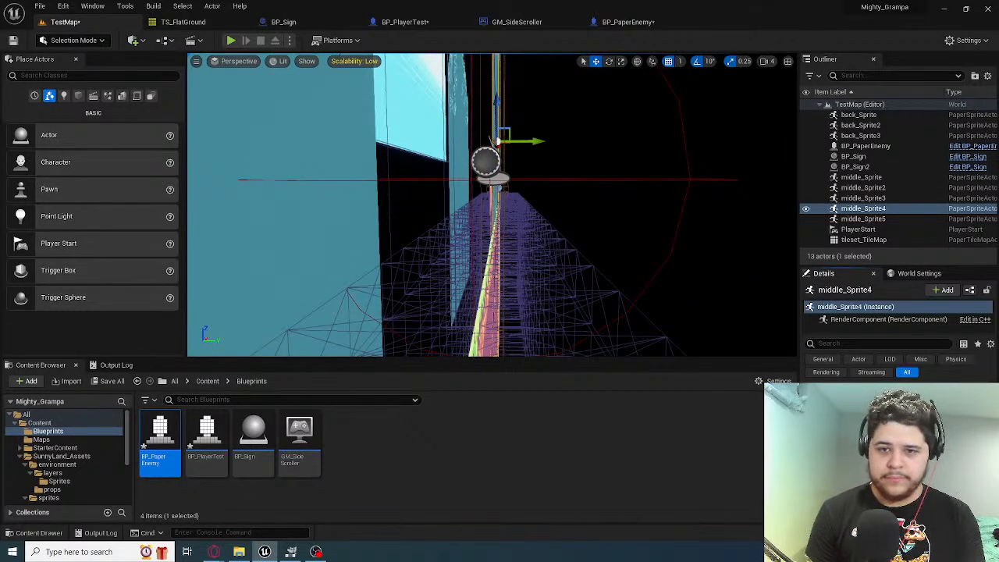
# Playtest TestMap repeatedly up to the attack sign, checking the background behind the player and the enemy
pyautogui.click(231, 40)
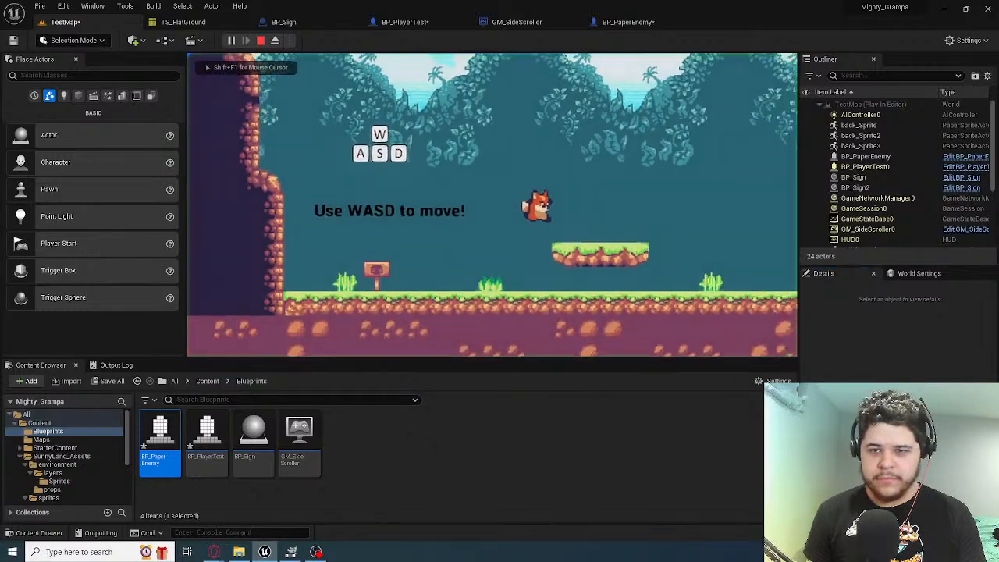
pyautogui.press('d')
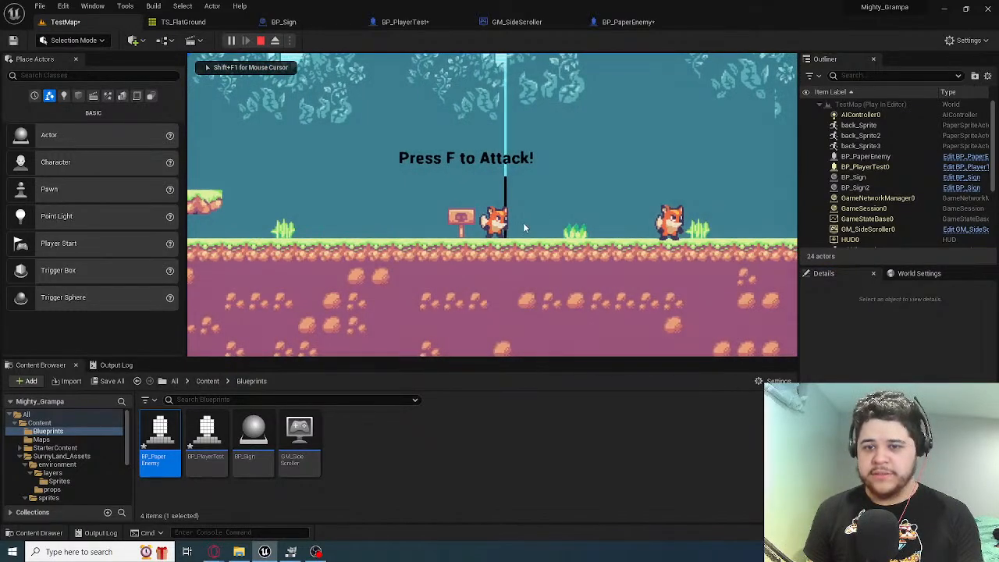
pyautogui.press('Escape')
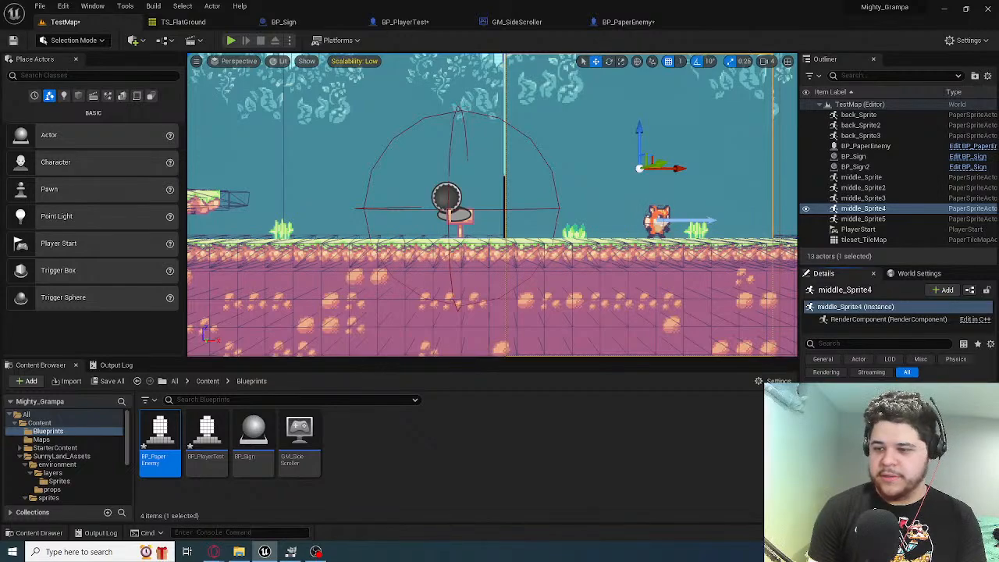
pyautogui.click(231, 41)
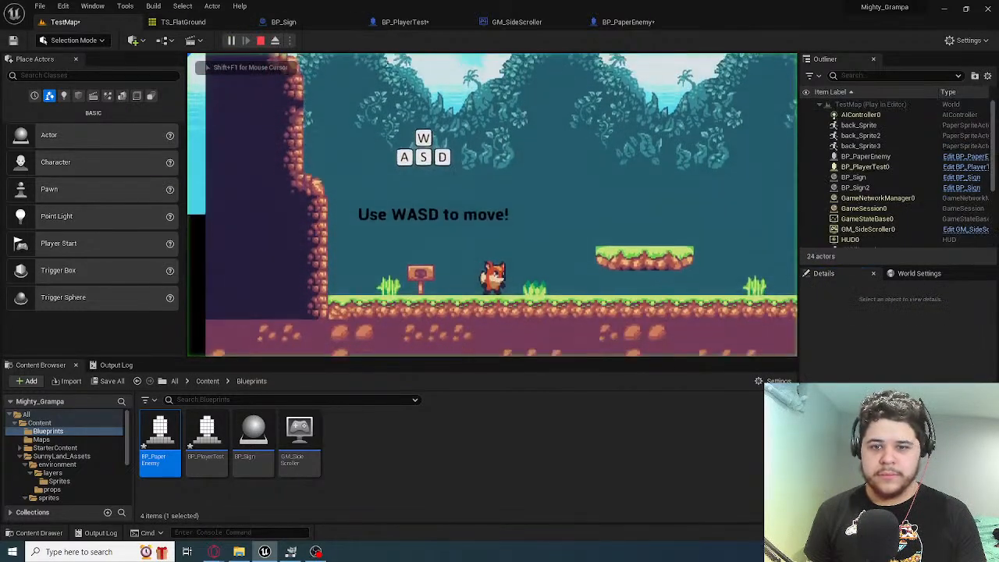
pyautogui.press('d')
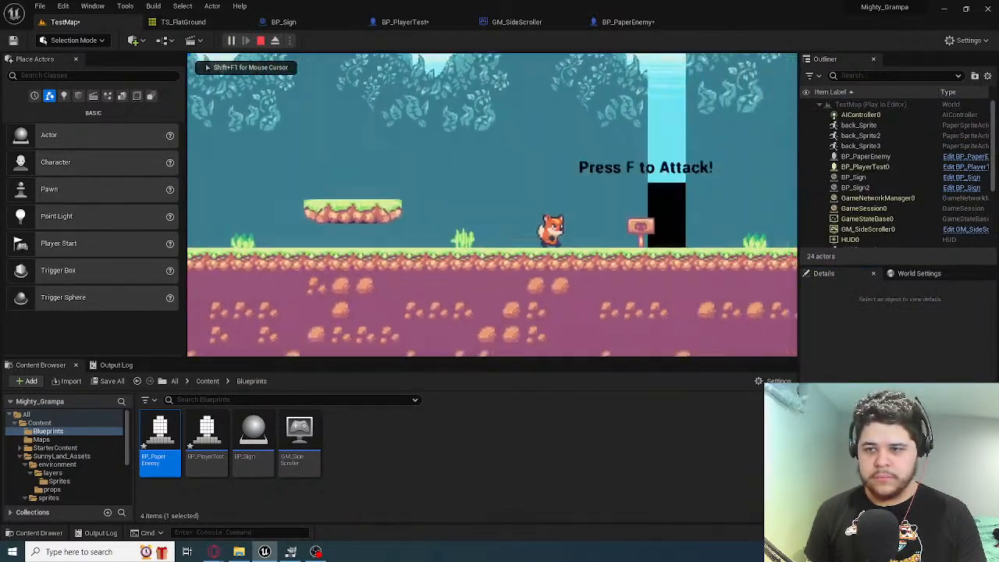
pyautogui.press('Escape')
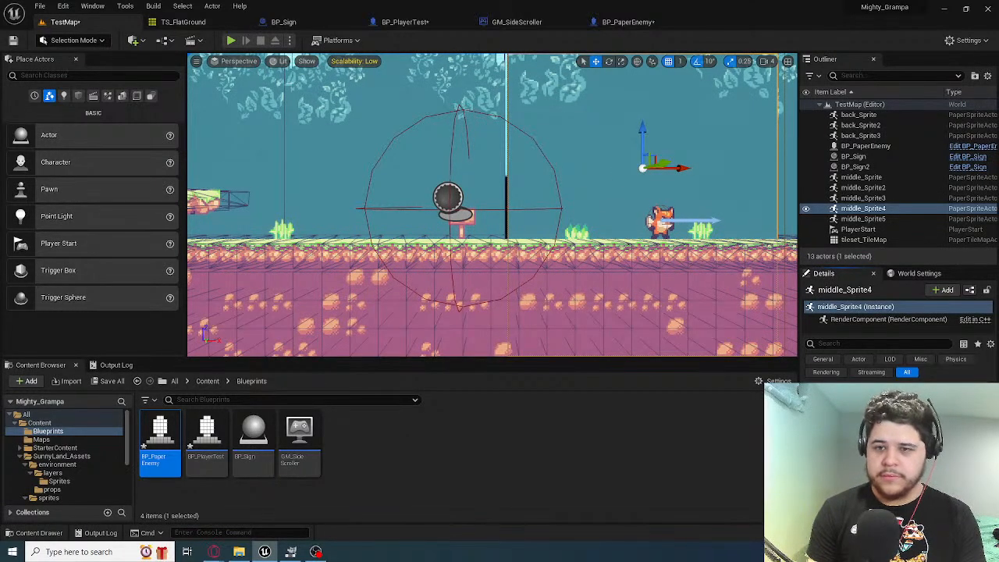
pyautogui.click(231, 40)
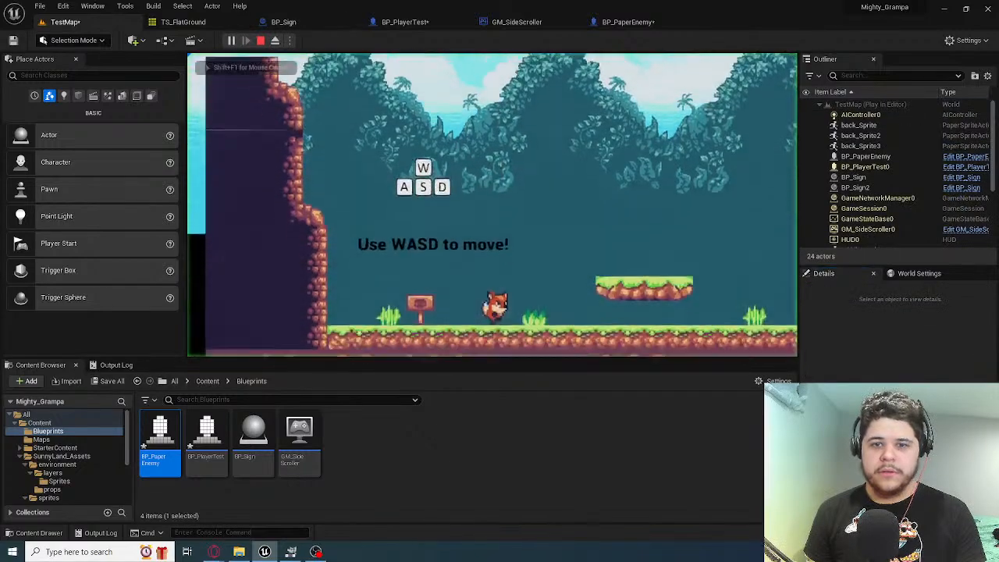
pyautogui.press('d')
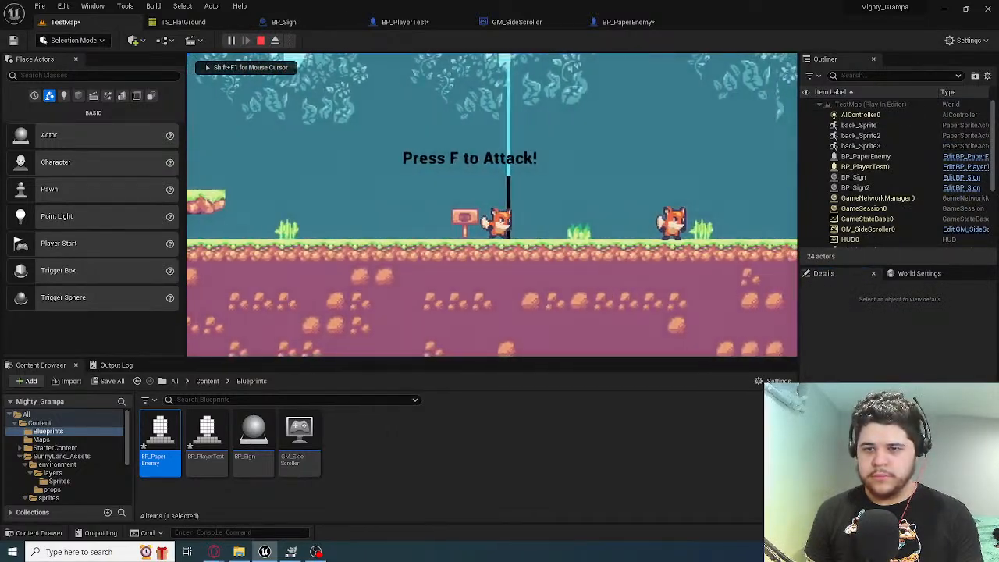
pyautogui.press('Escape')
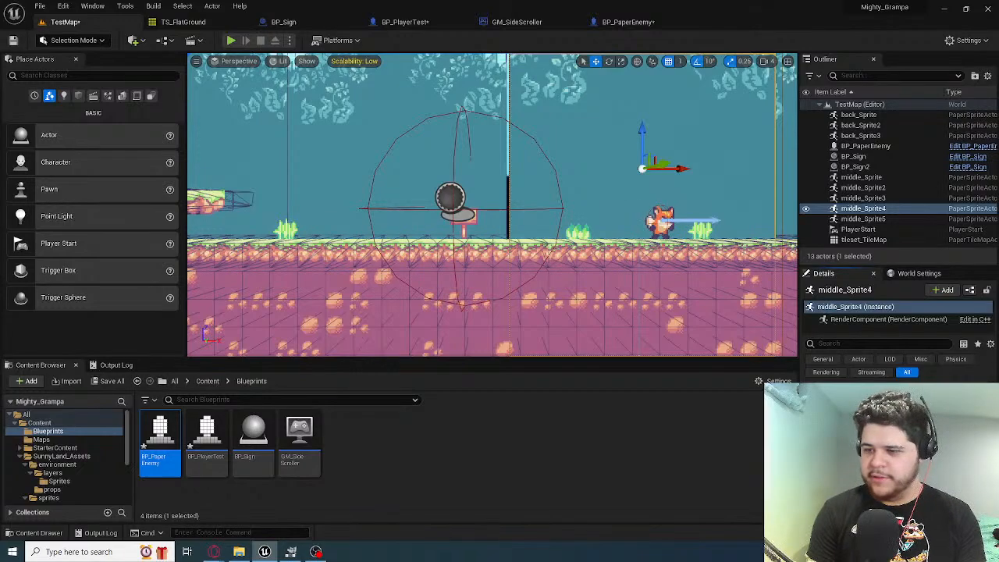
pyautogui.click(232, 40)
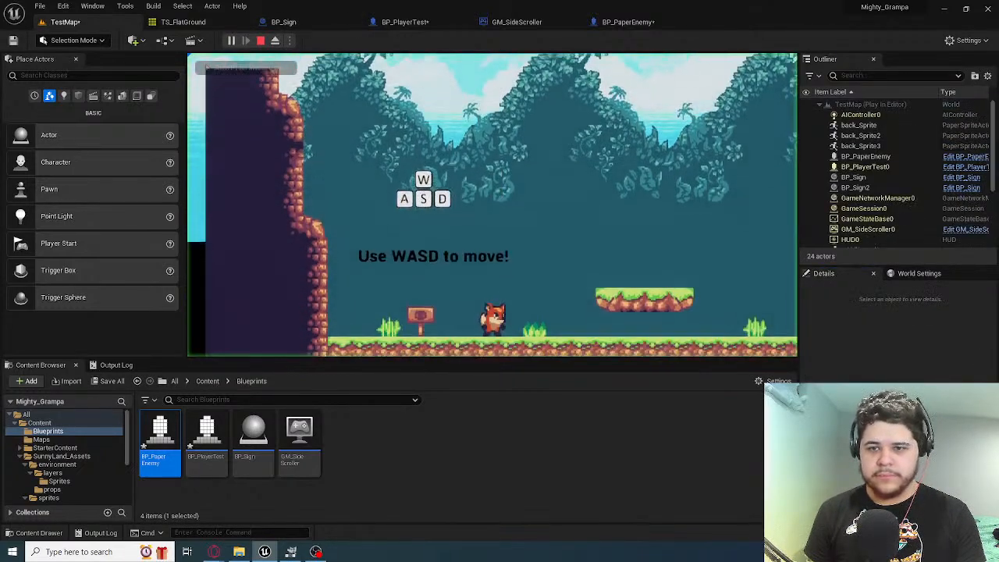
pyautogui.press('d')
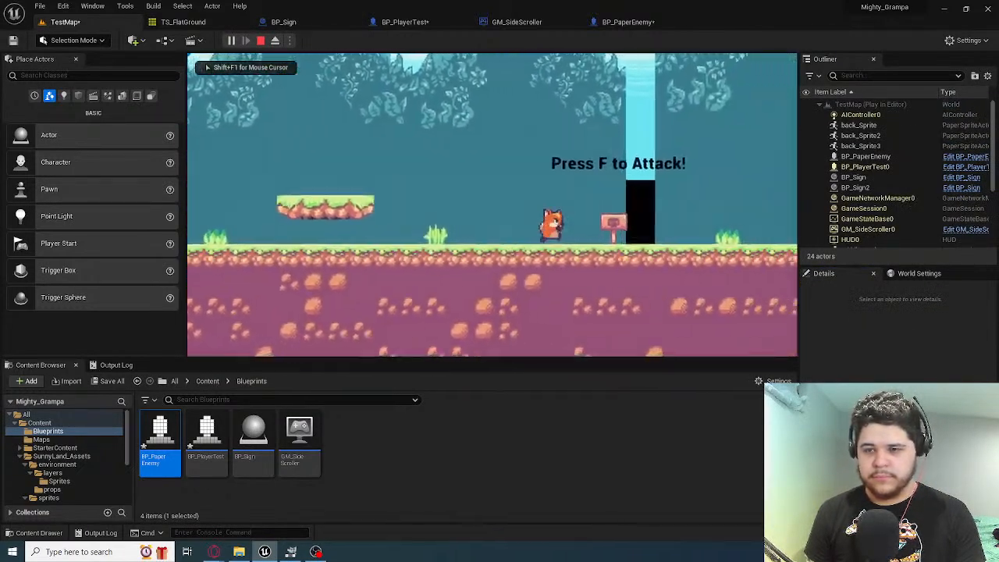
pyautogui.press('Escape')
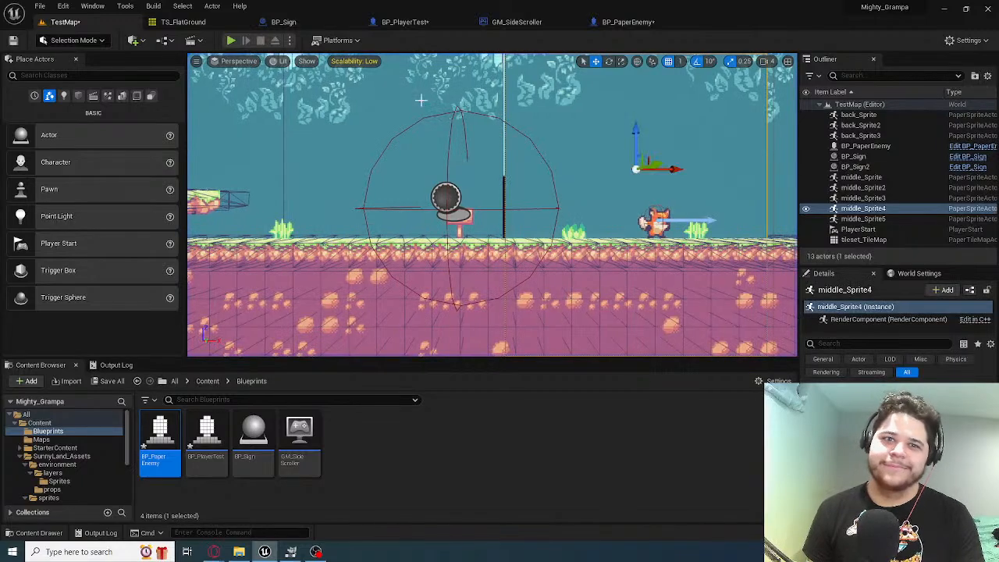
# Nudge middle_Sprite4 slightly along the X axis towards middle_Sprite3 and playtest the level past the attack sign to the enemy
pyautogui.moveTo(573, 115); pyautogui.dragTo(582, 114, button='right')
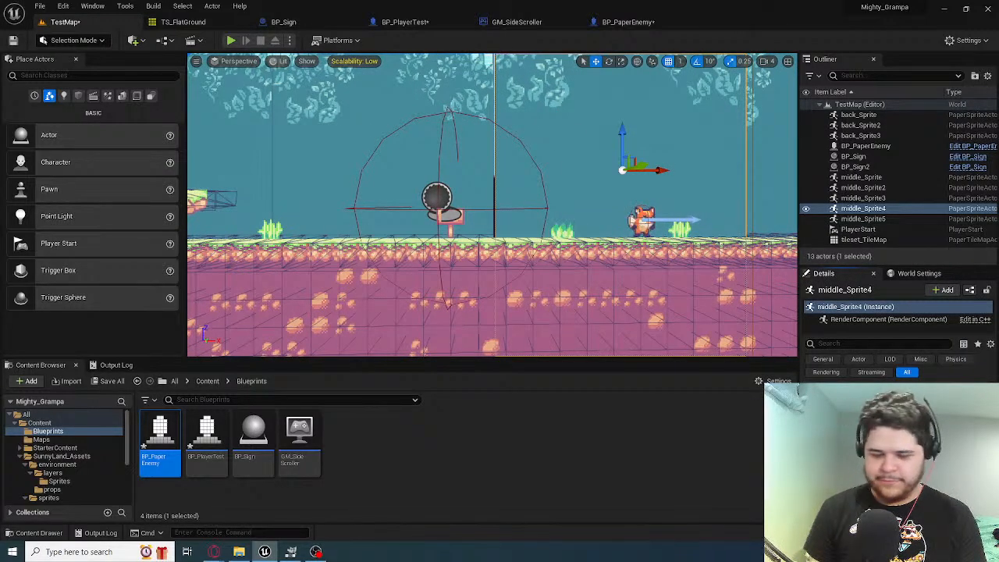
pyautogui.moveTo(640, 165); pyautogui.dragTo(636, 167)
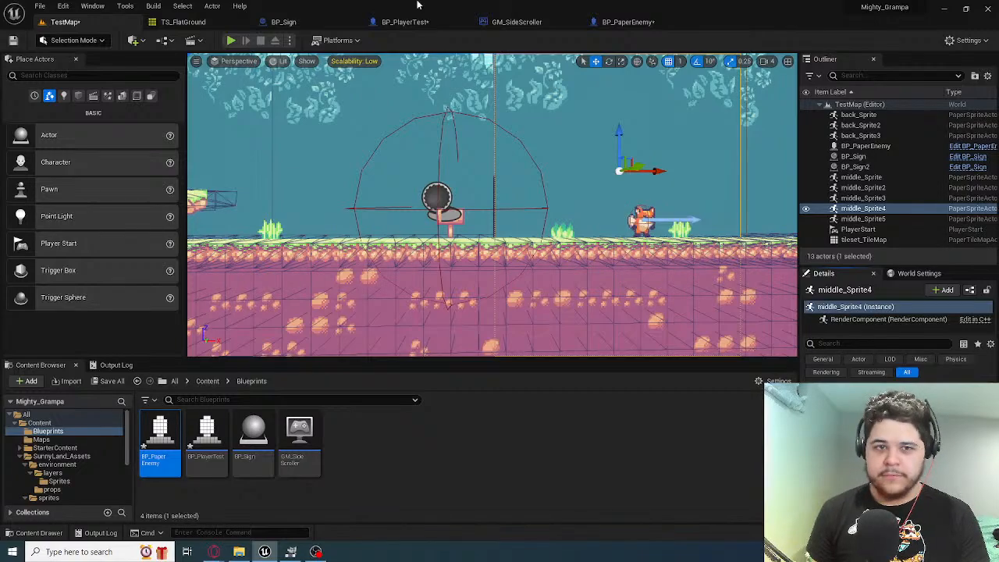
pyautogui.click(231, 40)
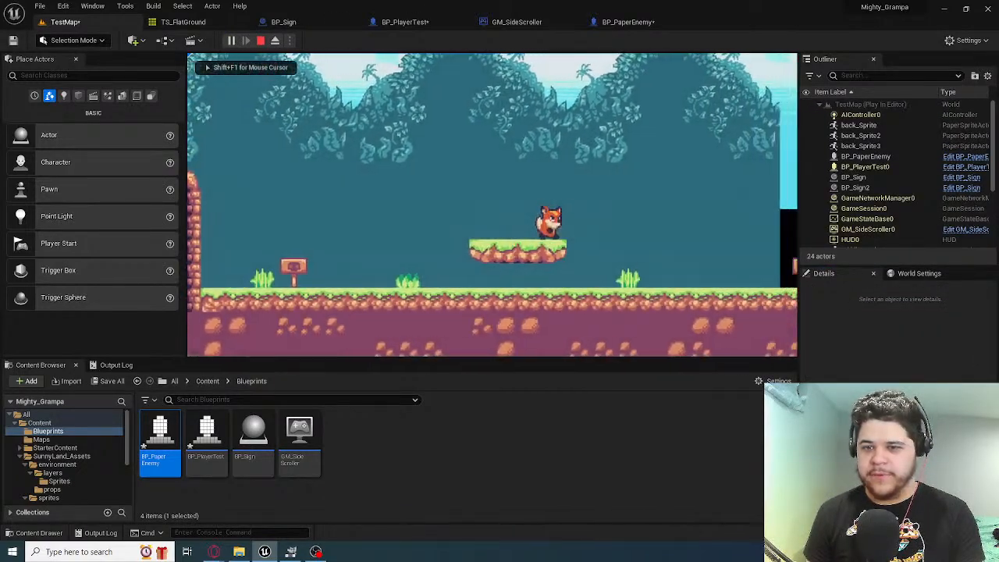
pyautogui.press('d')
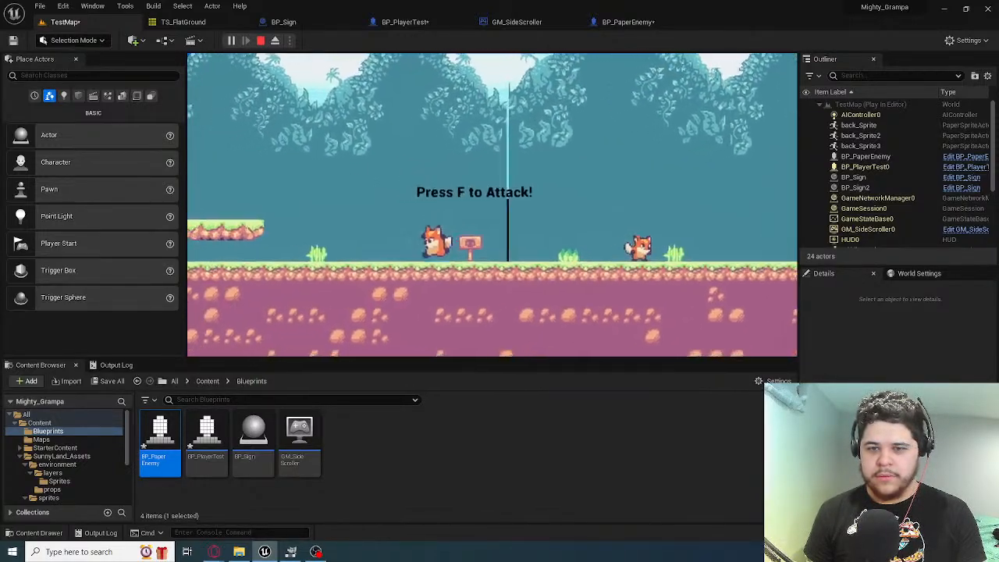
pyautogui.press('a')
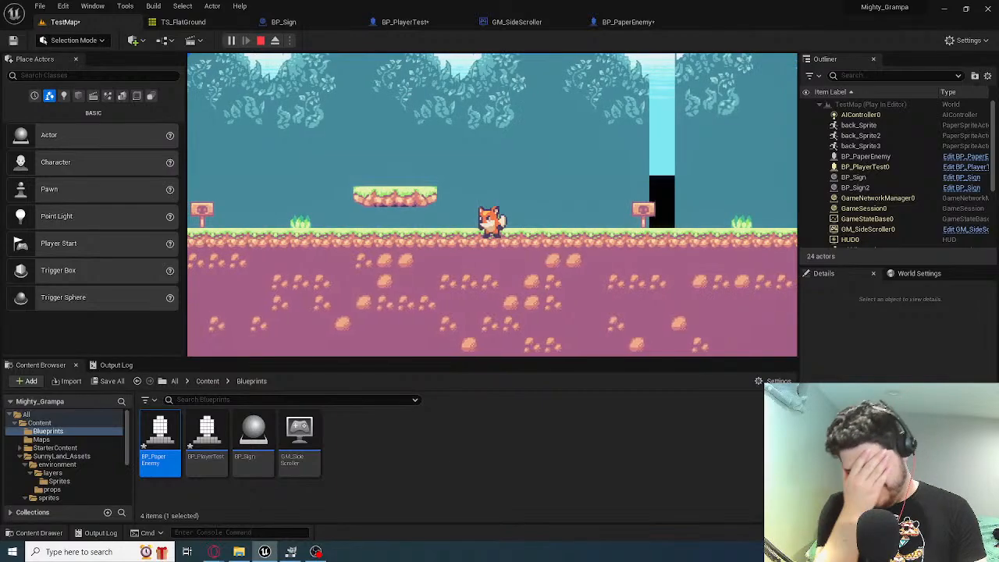
pyautogui.press('d')
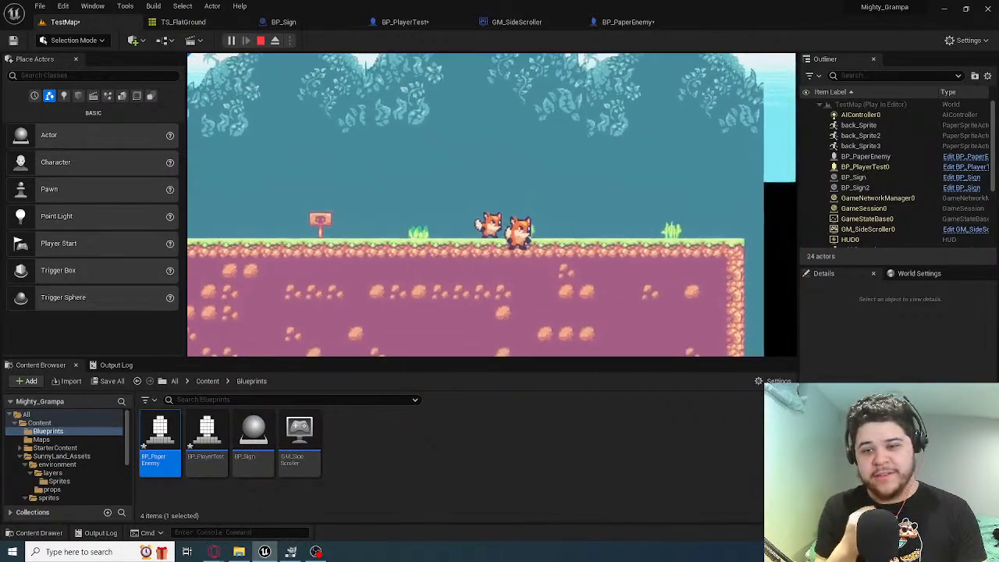
pyautogui.press('Escape')
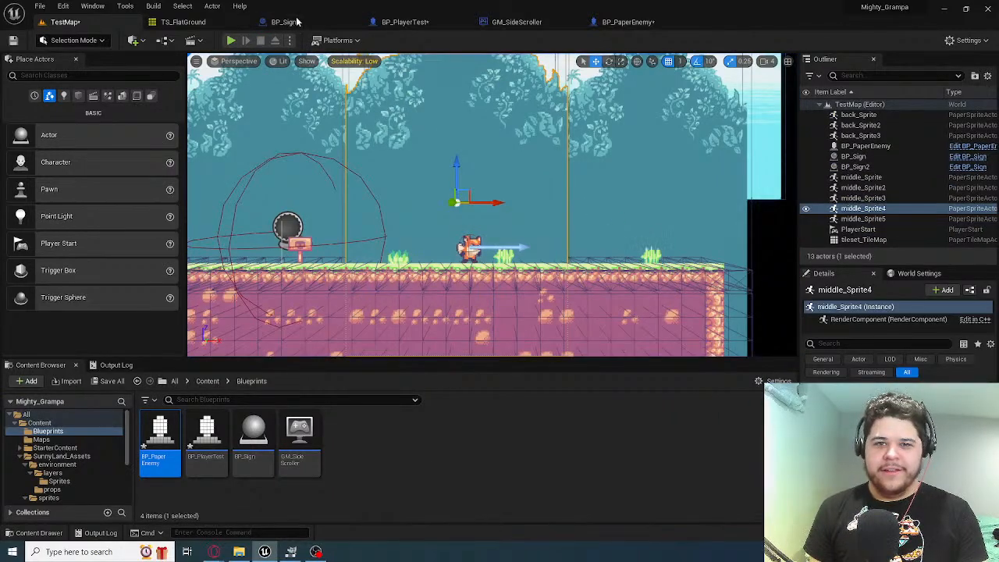
# Playtest TestMap, running to the enemy and jumping around it in both directions
pyautogui.hotkey('alt', 'p')
pyautogui.press('d')
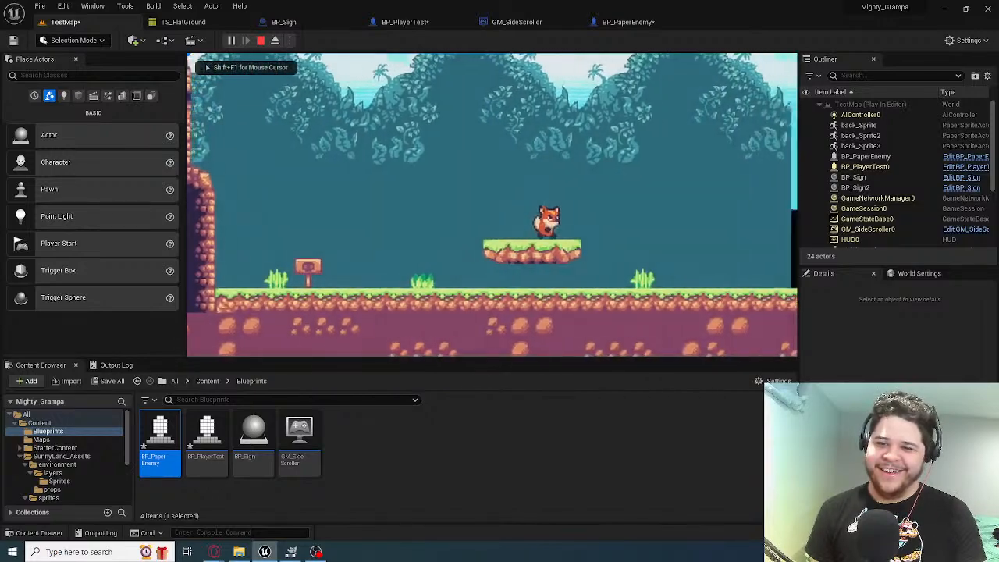
pyautogui.press('d')
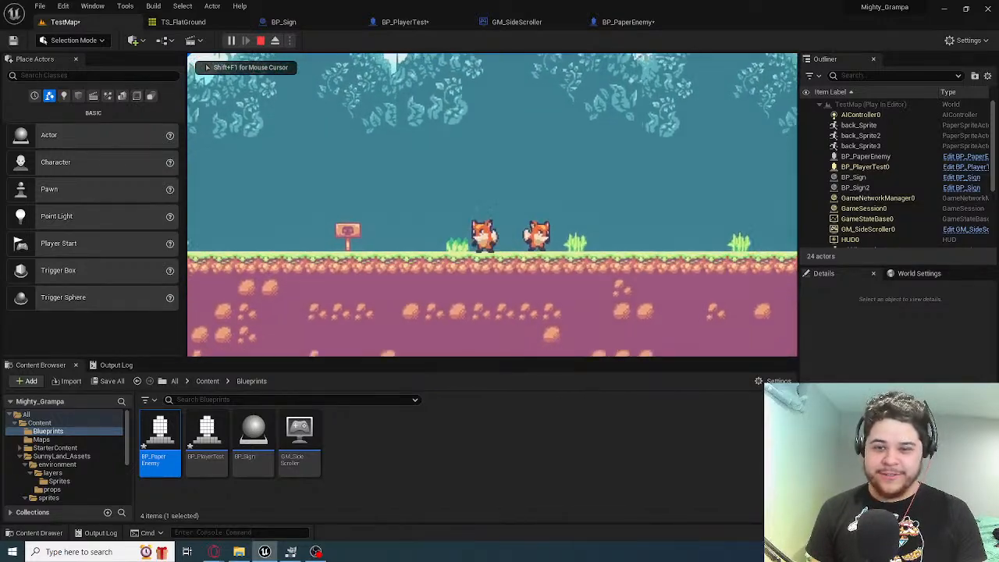
pyautogui.press('d')
pyautogui.press('space')
pyautogui.press('a')
pyautogui.press('space')
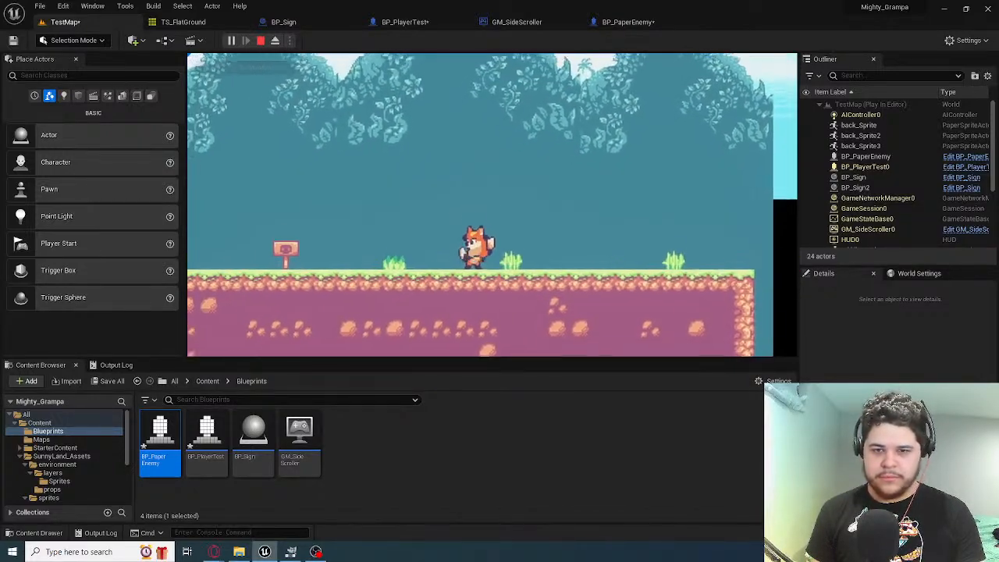
pyautogui.press('Escape')
# Inspect the background layers at an angle and undo the repositioning of middle_Sprite4
pyautogui.press('s')
pyautogui.moveTo(573, 192); pyautogui.dragTo(640, 200, button='right')
pyautogui.press('w')
pyautogui.press('d')
pyautogui.press('s')
pyautogui.press('w')
pyautogui.press('w')
pyautogui.press('a')
pyautogui.press('d')
pyautogui.moveTo(500, 209); pyautogui.dragTo(476, 212, button='right')
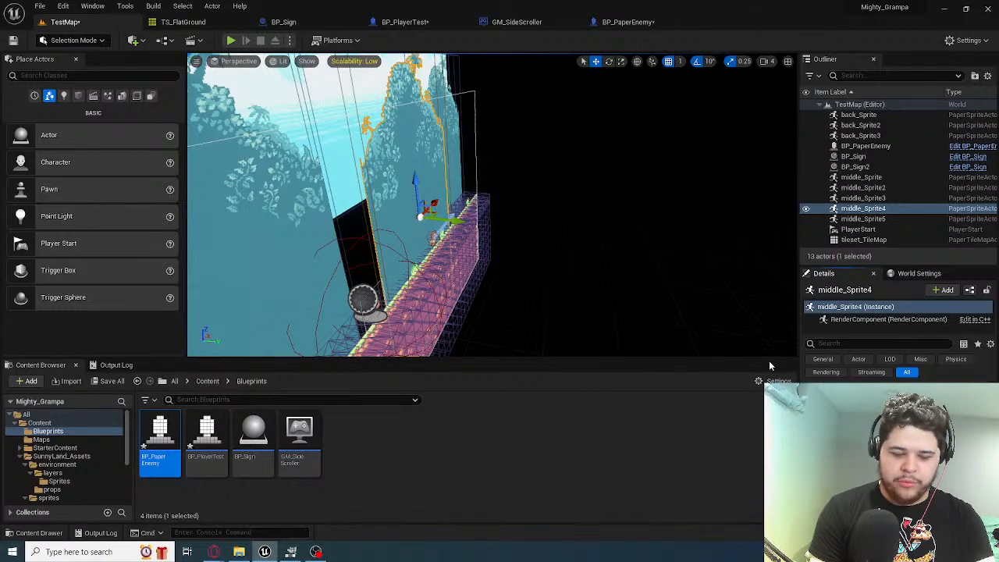
pyautogui.hotkey('ctrl', 'z')
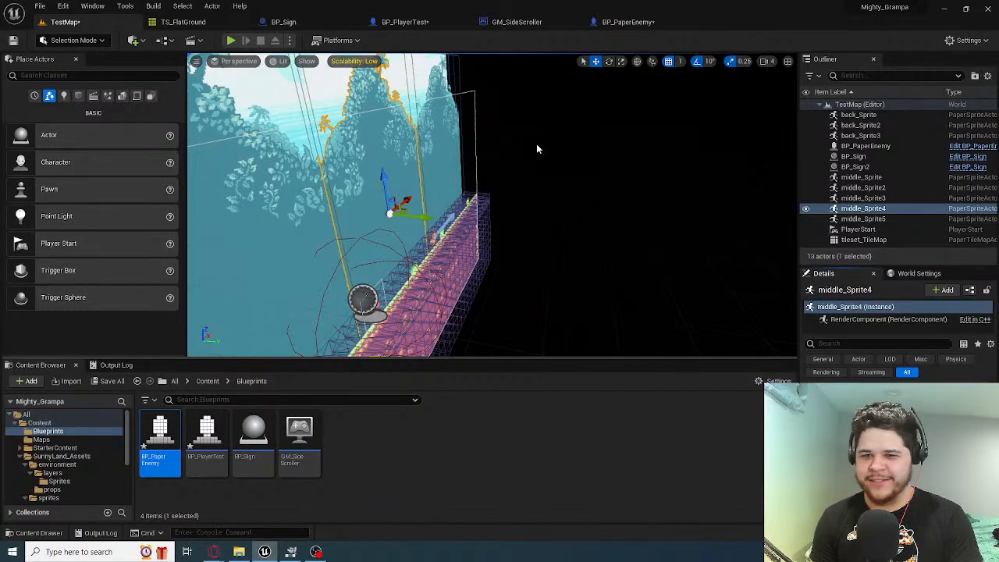
# Open the layers folder inside SunnyLand_Assets/environment among the project content
pyautogui.moveTo(537, 146); pyautogui.dragTo(558, 193, button='right')
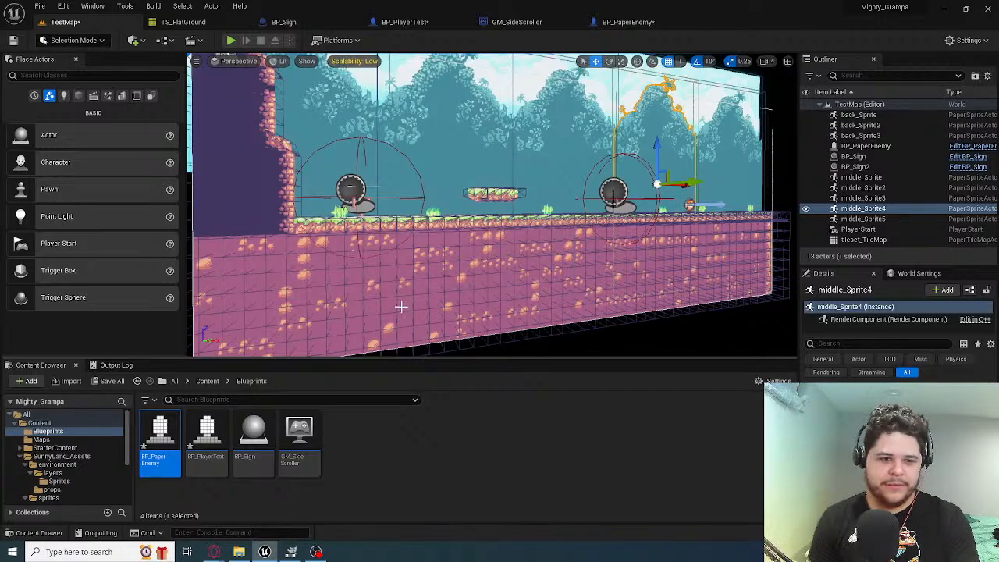
pyautogui.scroll(-3, 69, 468)
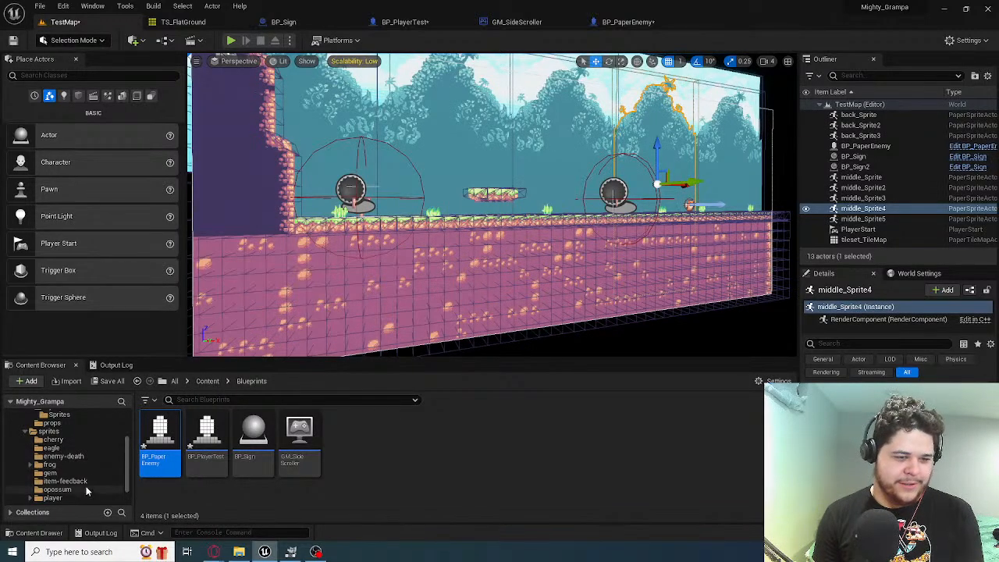
pyautogui.scroll(1, 68, 492)
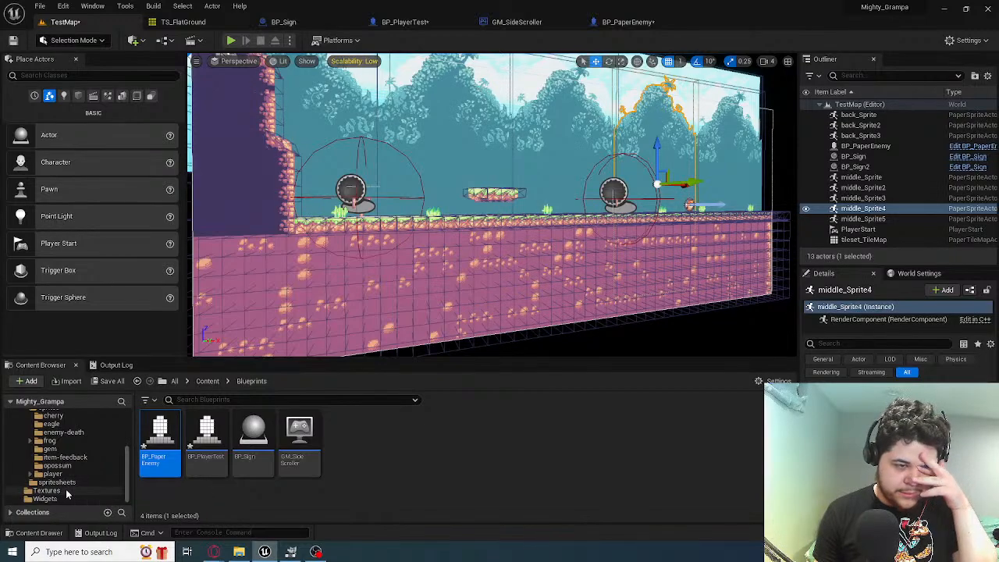
pyautogui.scroll(2, 66, 494)
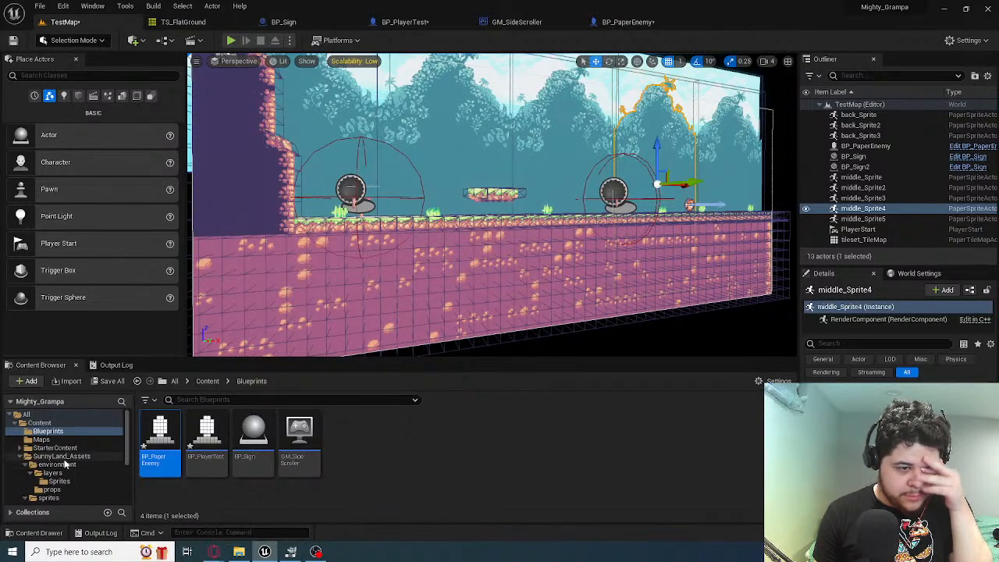
pyautogui.click(66, 465)
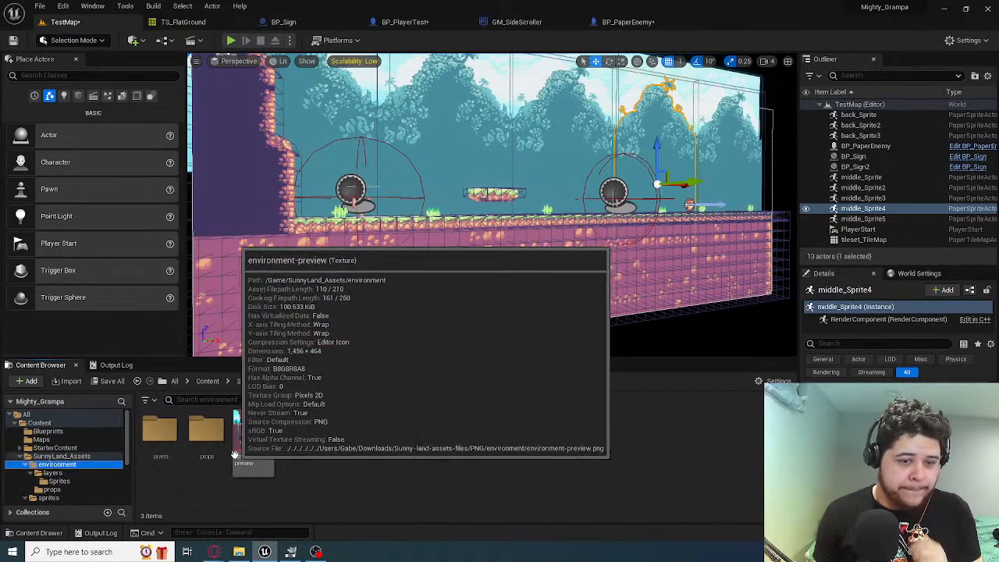
pyautogui.doubleClick(160, 433)
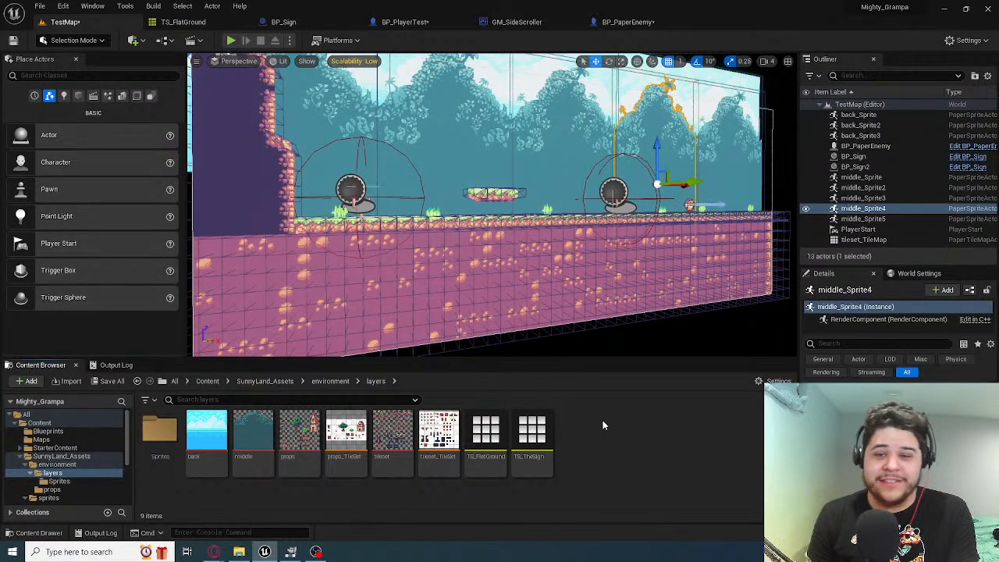
pyautogui.click(107, 552)
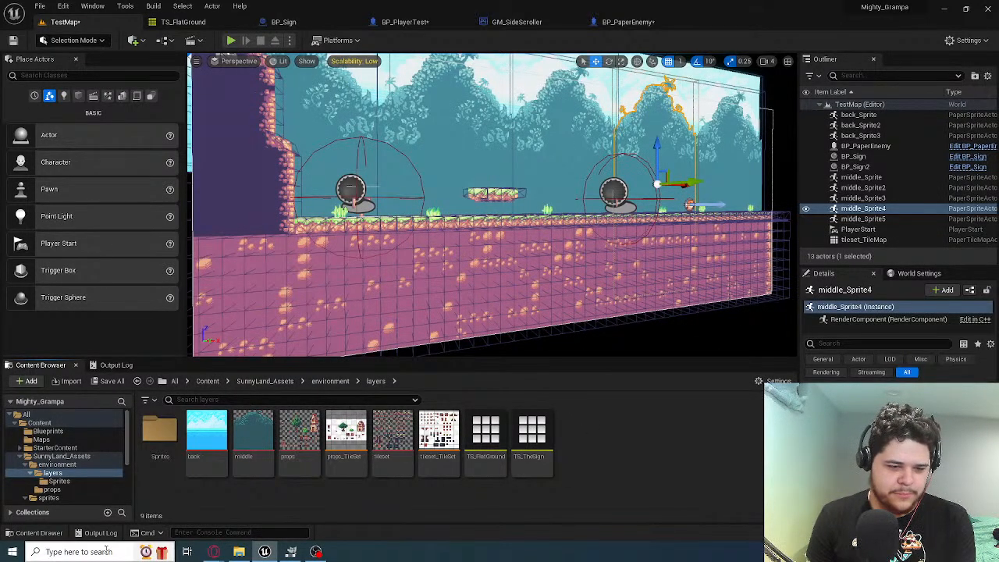
pyautogui.write('paint')
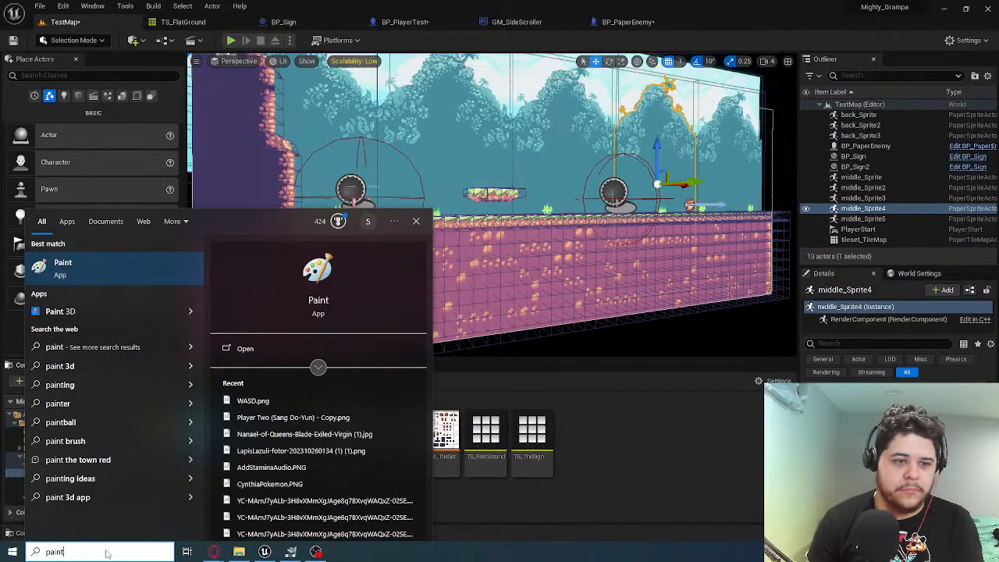
pyautogui.click(490, 509)
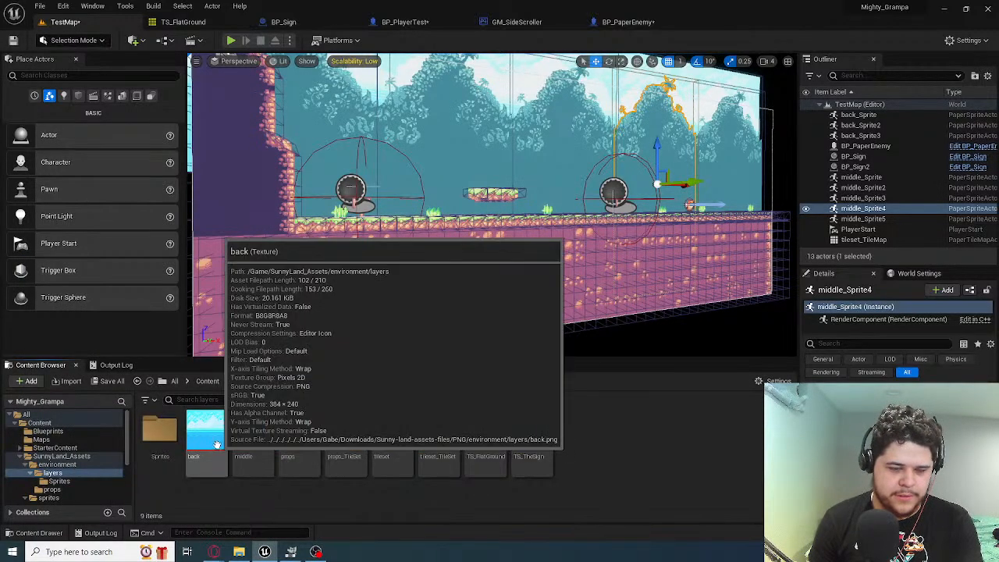
# Duplicate the back texture in the layers folder and name the copy Invisible
pyautogui.press('s')
pyautogui.moveTo(474, 118); pyautogui.dragTo(391, 121, button='right')
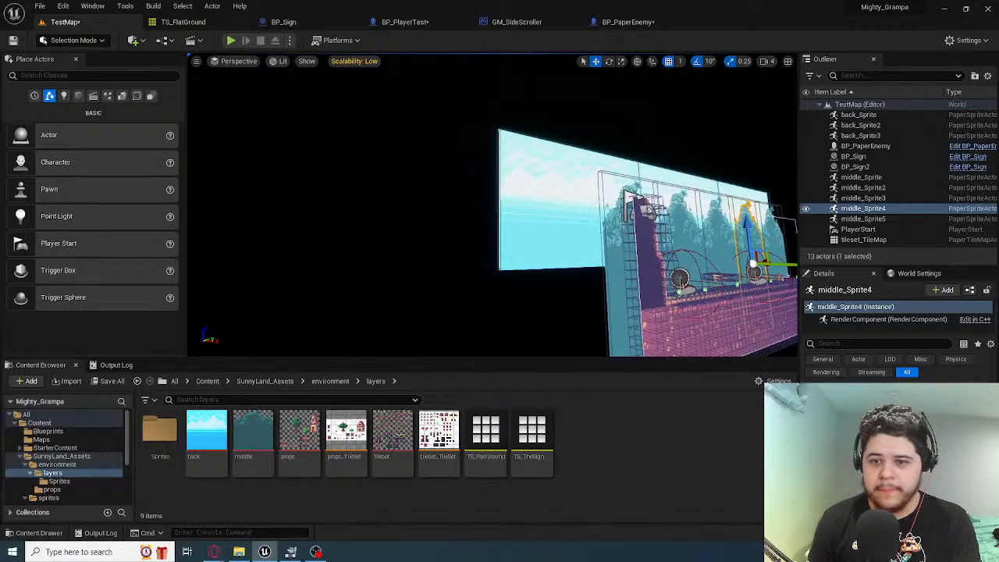
pyautogui.click(552, 204)
pyautogui.press('d')
pyautogui.moveTo(551, 204); pyautogui.dragTo(516, 234, button='right')
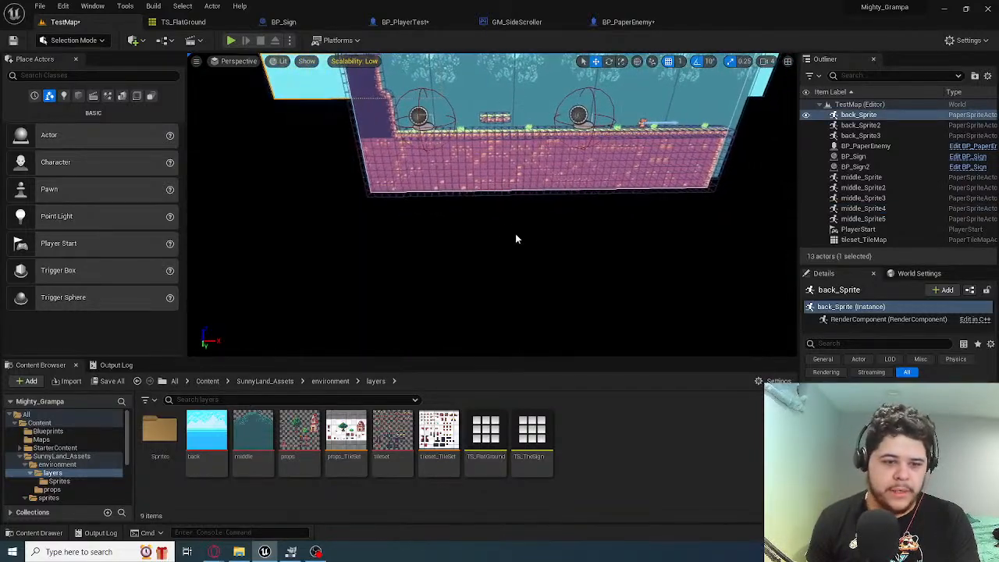
pyautogui.click(207, 434)
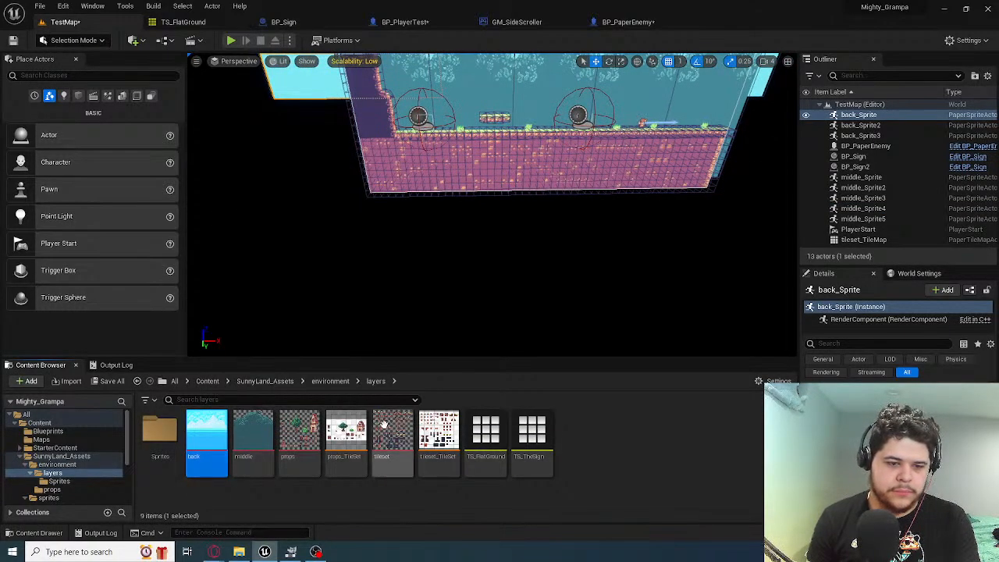
pyautogui.rightClick(215, 431)
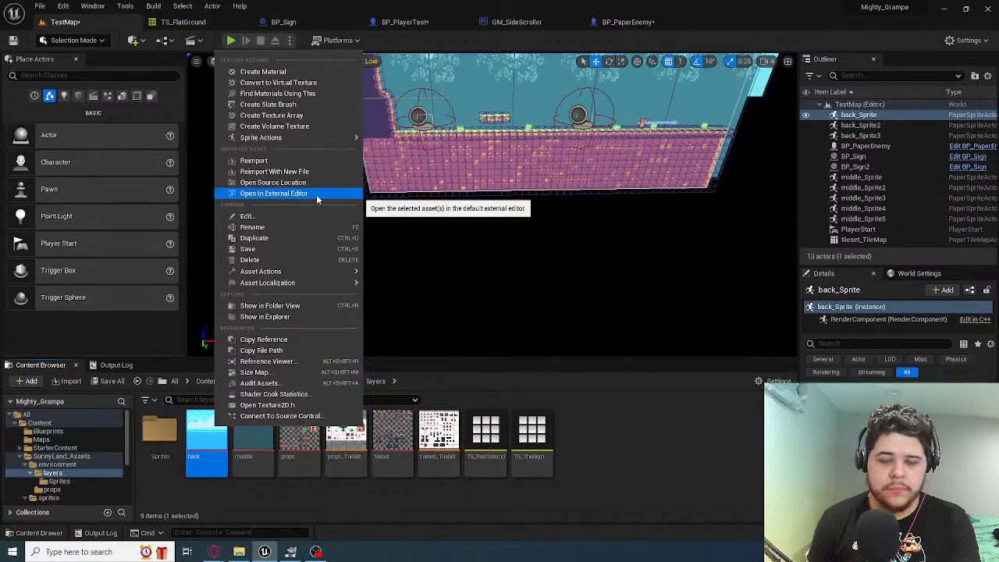
pyautogui.click(303, 238)
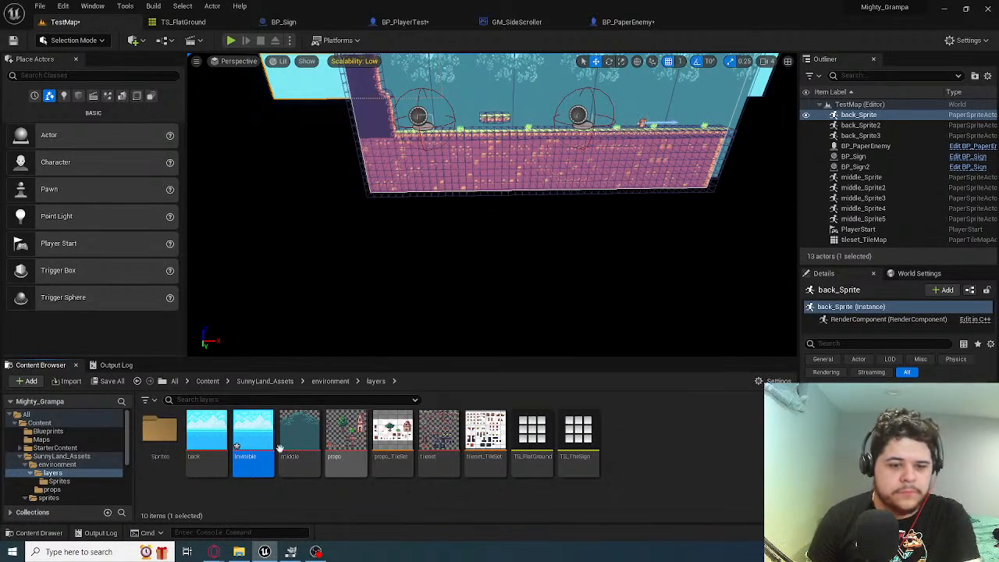
# Open the Invisible texture for editing, turn off sRGB and expand the advanced texture settings
pyautogui.doubleClick(253, 436)
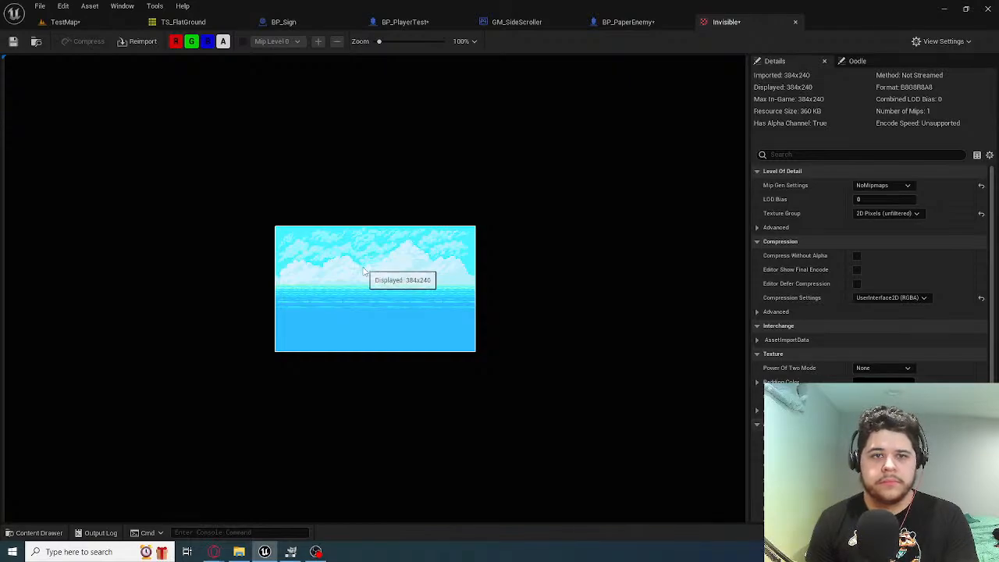
pyautogui.scroll(5, 363, 271)
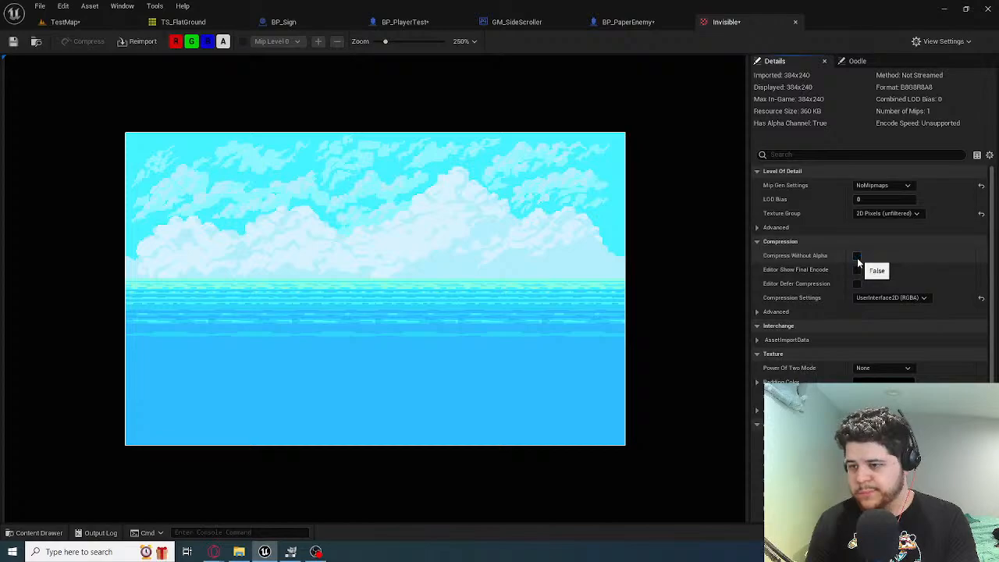
pyautogui.scroll(-5, 823, 343)
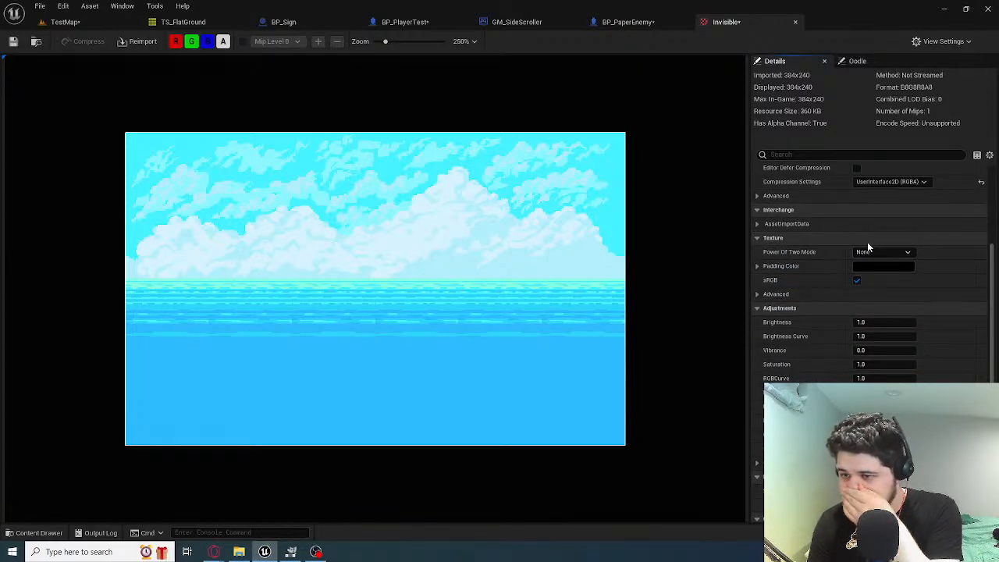
pyautogui.click(883, 267)
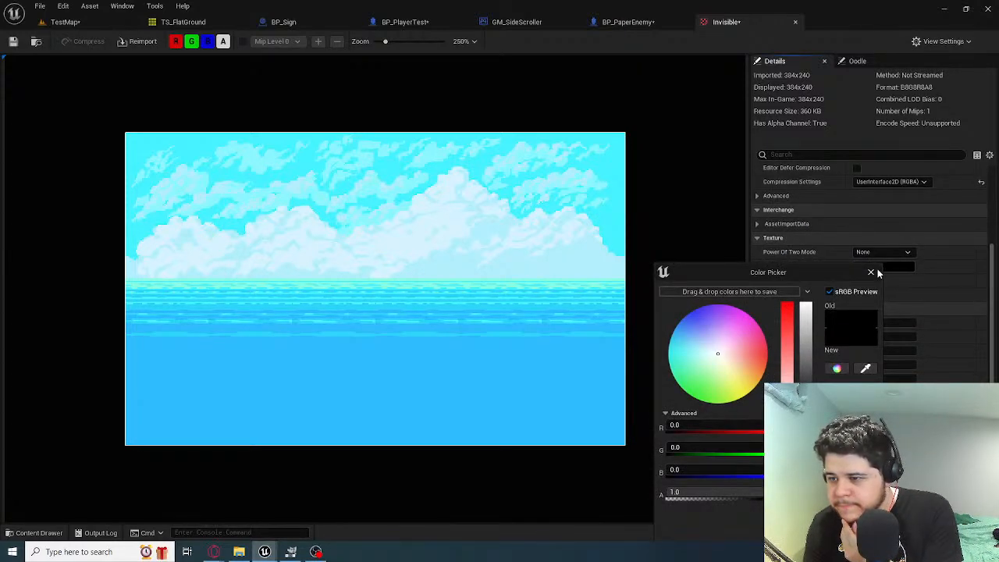
pyautogui.click(871, 272)
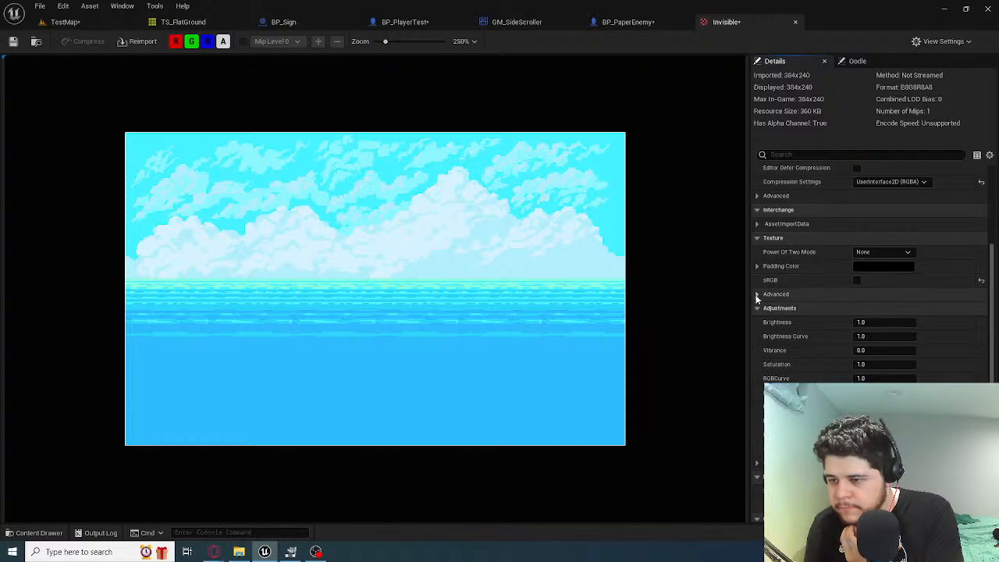
pyautogui.click(839, 295)
pyautogui.scroll(-2, 839, 320)
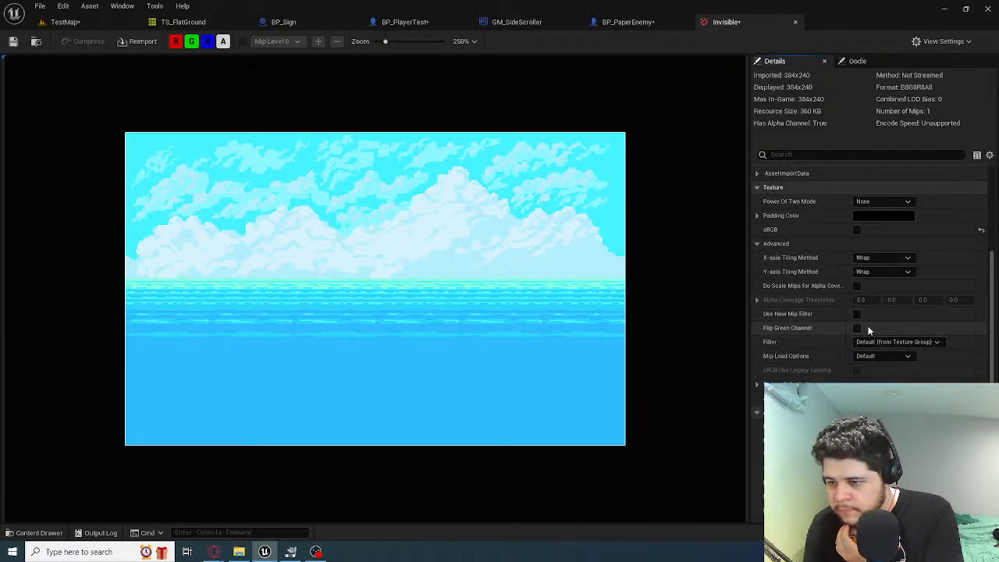
# Set the Invisible texture's Brightness, Brightness Curve, Saturation, RGBCurve and Max Alpha to 0, and save it
pyautogui.scroll(-2, 894, 376)
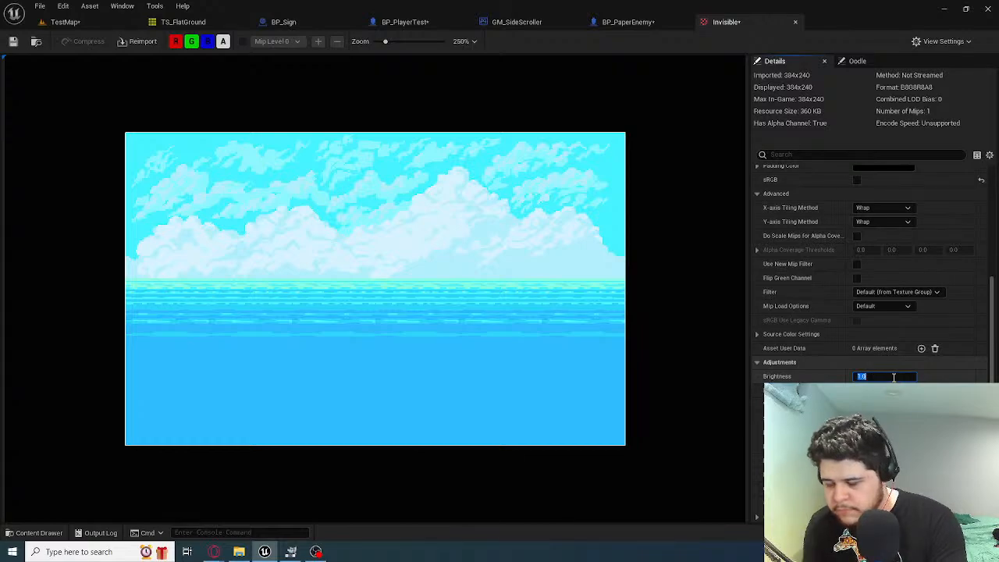
pyautogui.write('0')
pyautogui.press('Return')
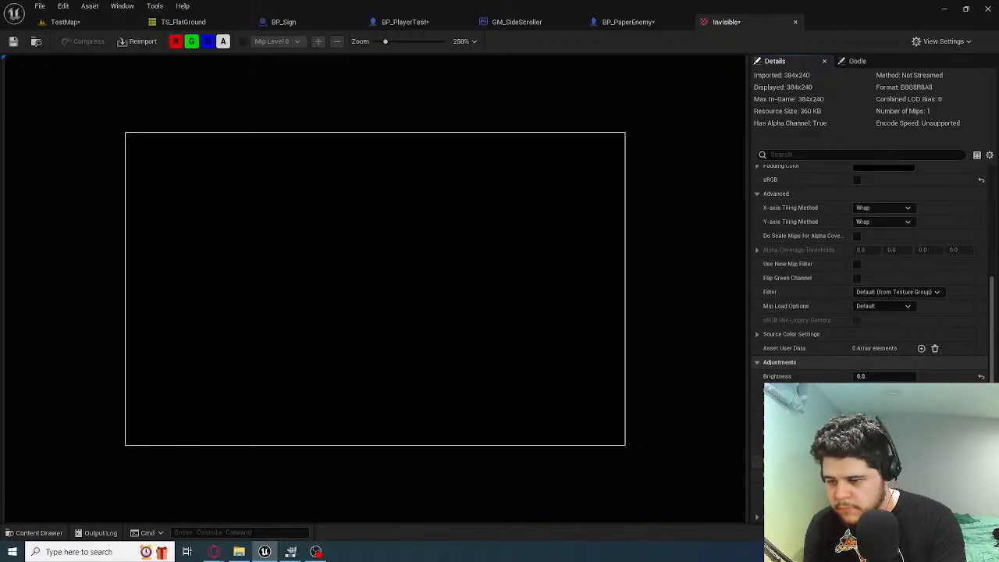
pyautogui.scroll(-2, 867, 273)
pyautogui.press('Return')
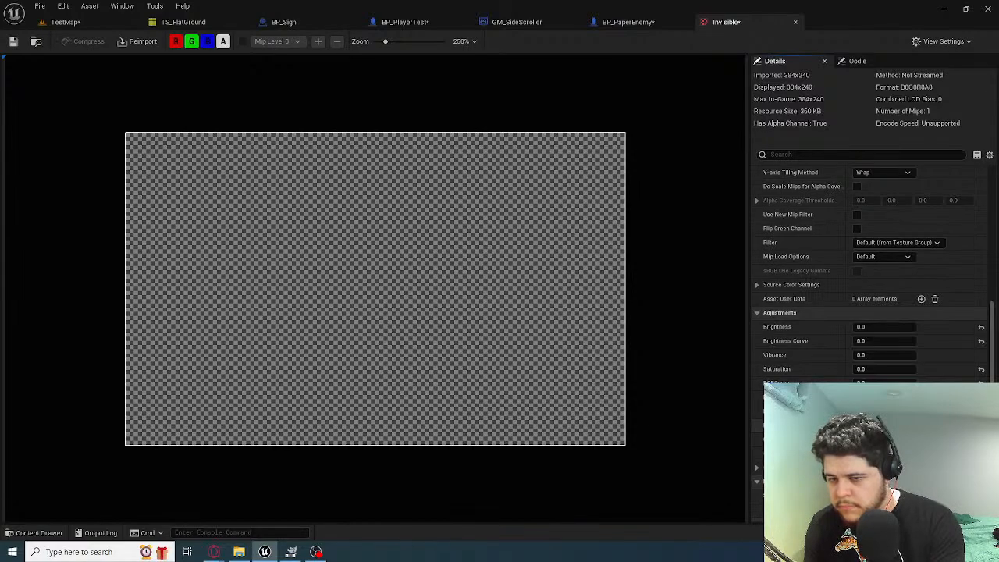
pyautogui.scroll(-2, 867, 273)
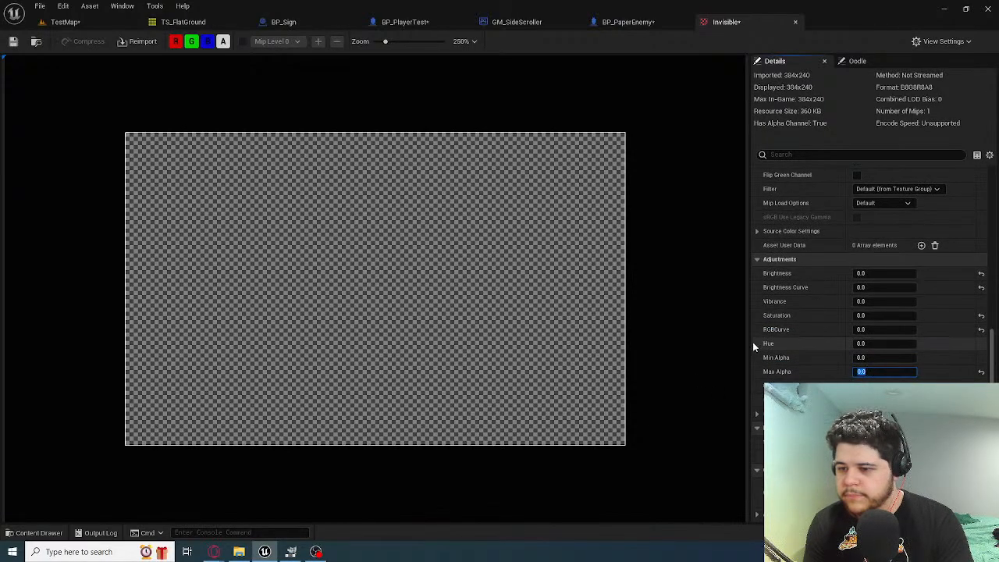
pyautogui.click(12, 45)
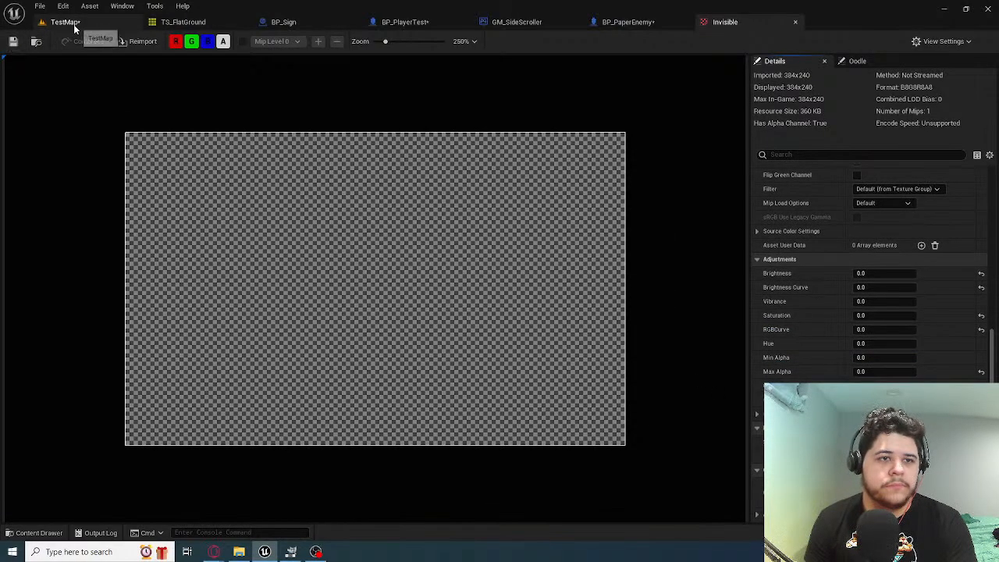
# Return to TestMap and try to place the Invisible texture directly in the level
pyautogui.click(65, 22)
pyautogui.moveTo(253, 434); pyautogui.dragTo(484, 191)
pyautogui.moveTo(438, 192); pyautogui.dragTo(327, 205, button='right')
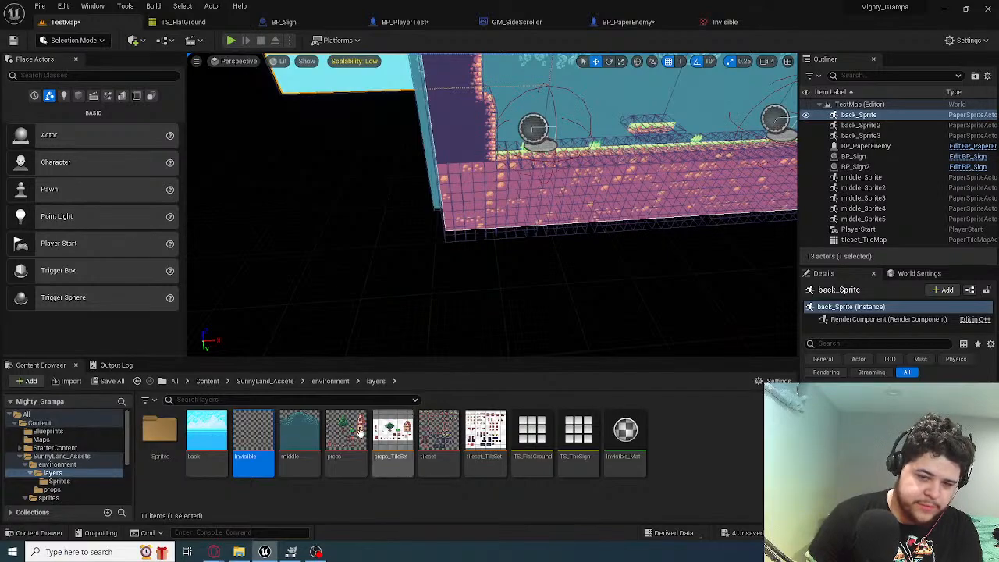
# Check the existing sprites in the Sprites folder and create a sprite from the Invisible texture in layers
pyautogui.rightClick(261, 441)
pyautogui.click(161, 433)
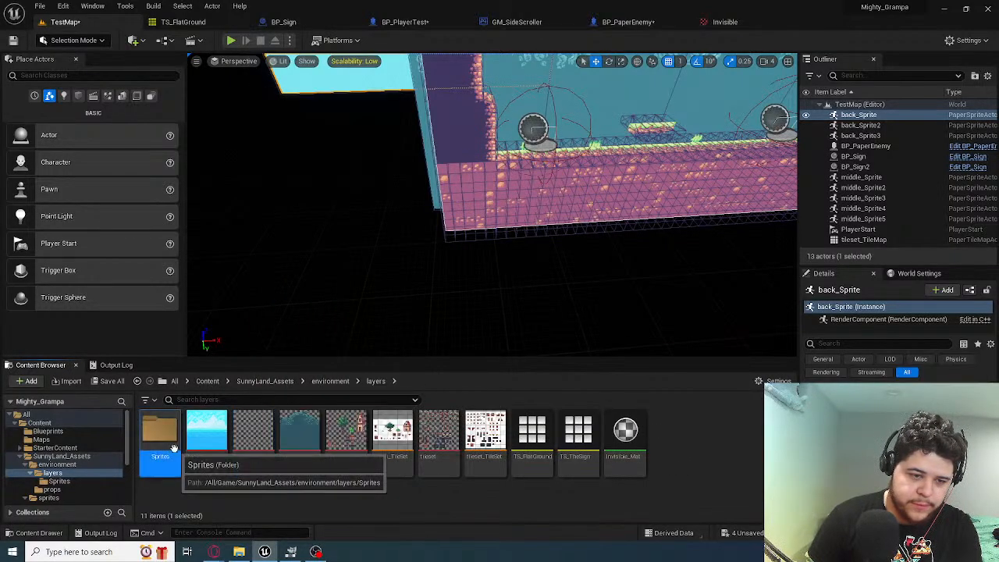
pyautogui.doubleClick(160, 434)
pyautogui.click(206, 441)
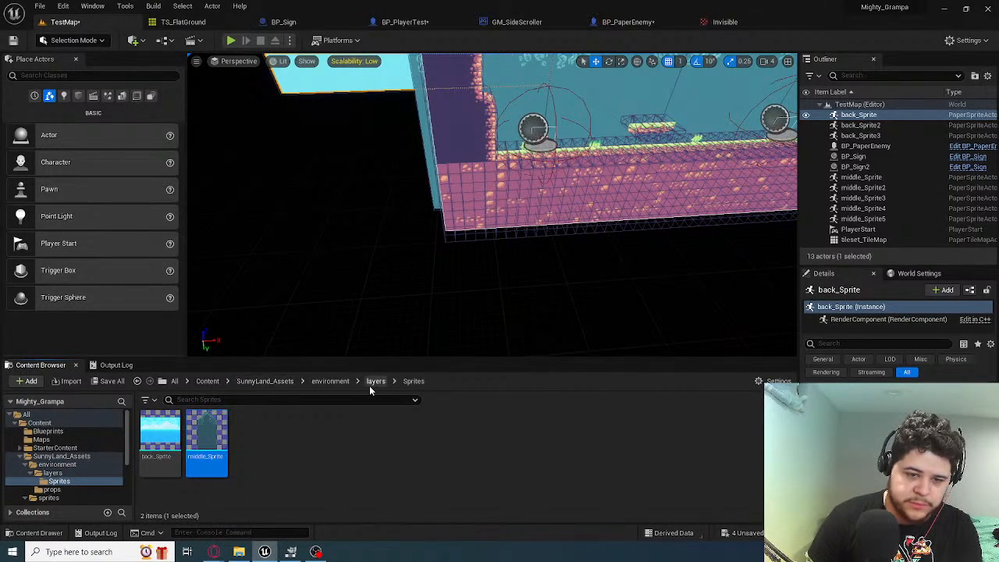
pyautogui.click(376, 381)
pyautogui.rightClick(252, 437)
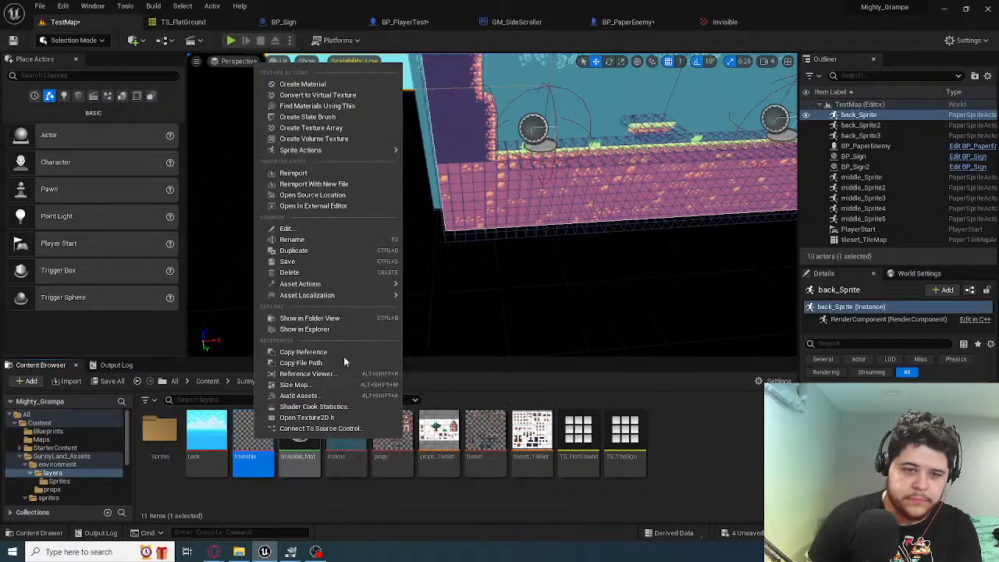
pyautogui.moveTo(324, 150)
pyautogui.click(437, 150)
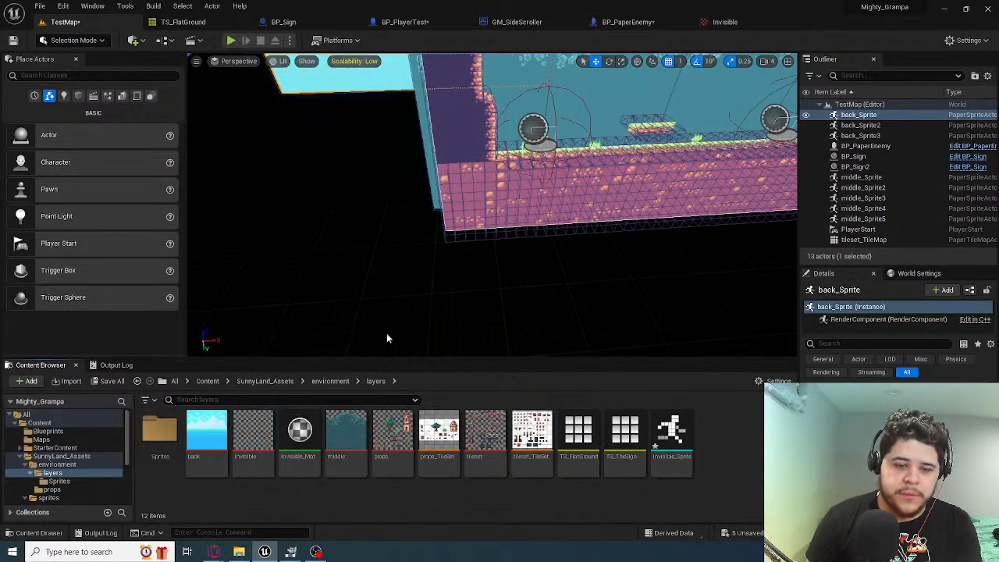
# Move the Invisible_Mat material from the layers folder into the Sprites folder
pyautogui.moveTo(300, 434); pyautogui.dragTo(153, 442)
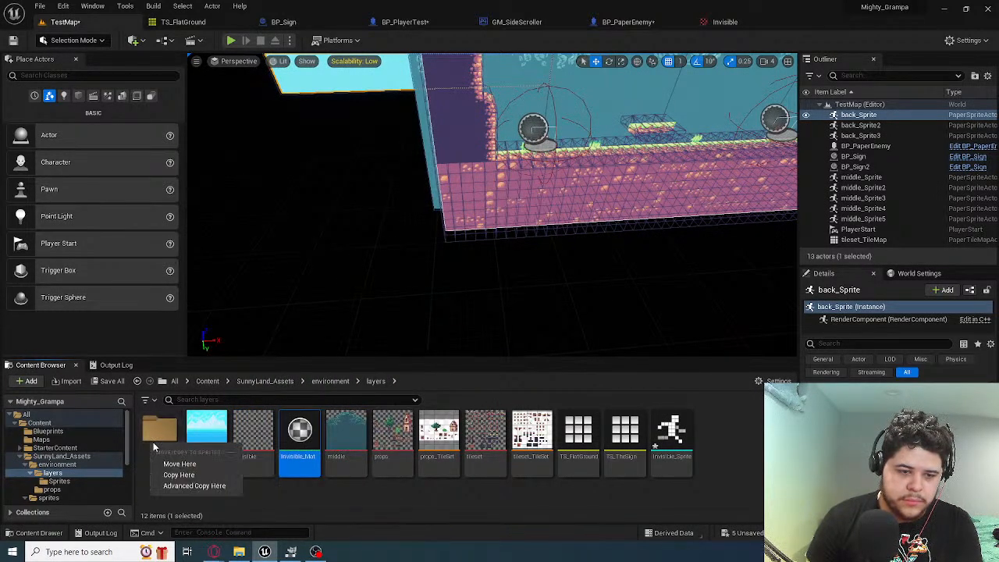
pyautogui.click(161, 426)
pyautogui.moveTo(299, 456); pyautogui.dragTo(160, 434)
pyautogui.click(184, 448)
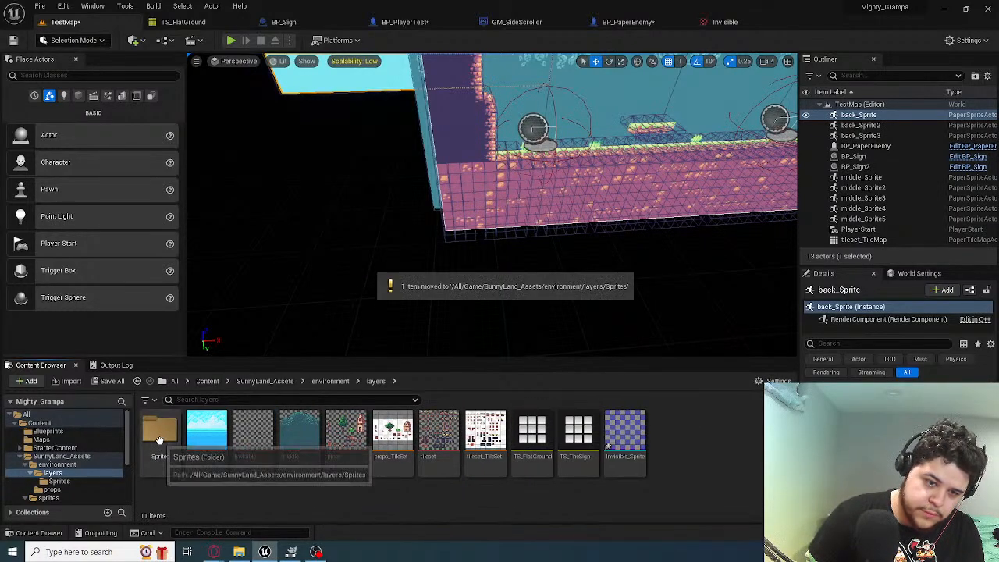
# Try applying Invisible_Mat from the Sprites folder to the level's tile map, and undo it
pyautogui.doubleClick(160, 429)
pyautogui.moveTo(207, 433); pyautogui.dragTo(346, 302)
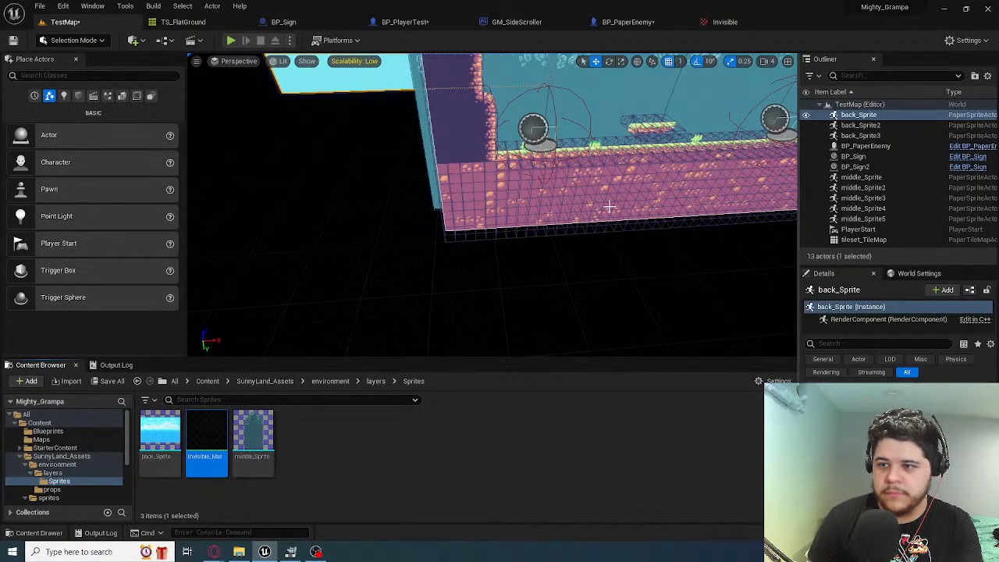
pyautogui.moveTo(610, 207); pyautogui.dragTo(664, 190, button='right')
pyautogui.moveTo(219, 441); pyautogui.dragTo(545, 260)
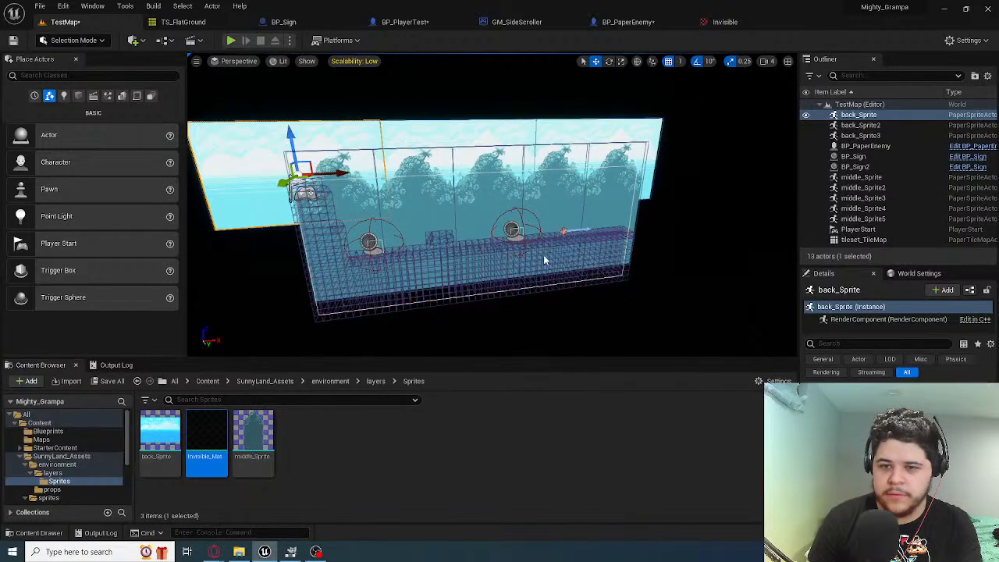
pyautogui.hotkey('ctrl', 'z')
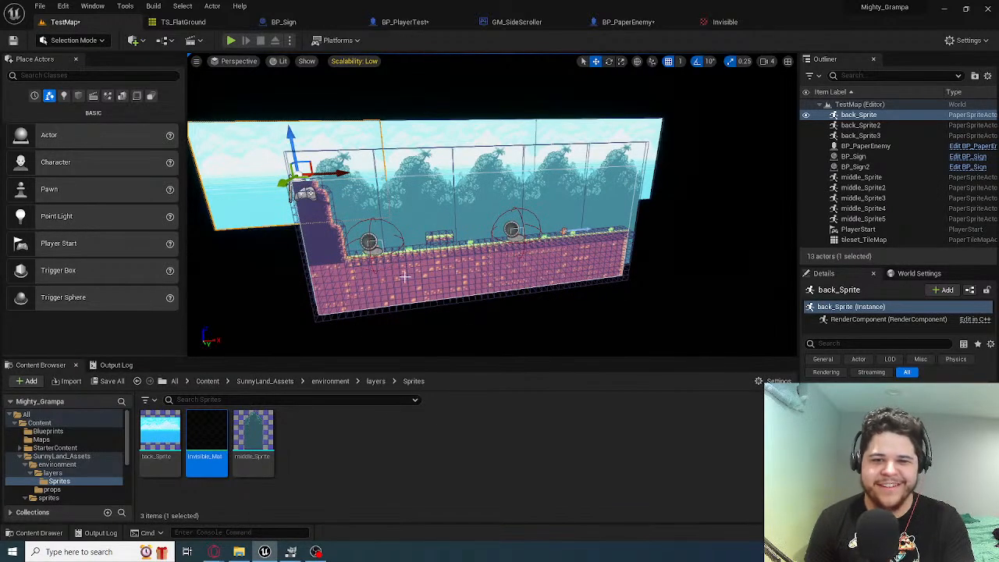
# Move Invisible_Sprite from the layers folder into the Sprites folder and open that folder
pyautogui.moveTo(545, 260); pyautogui.dragTo(531, 257, button='right')
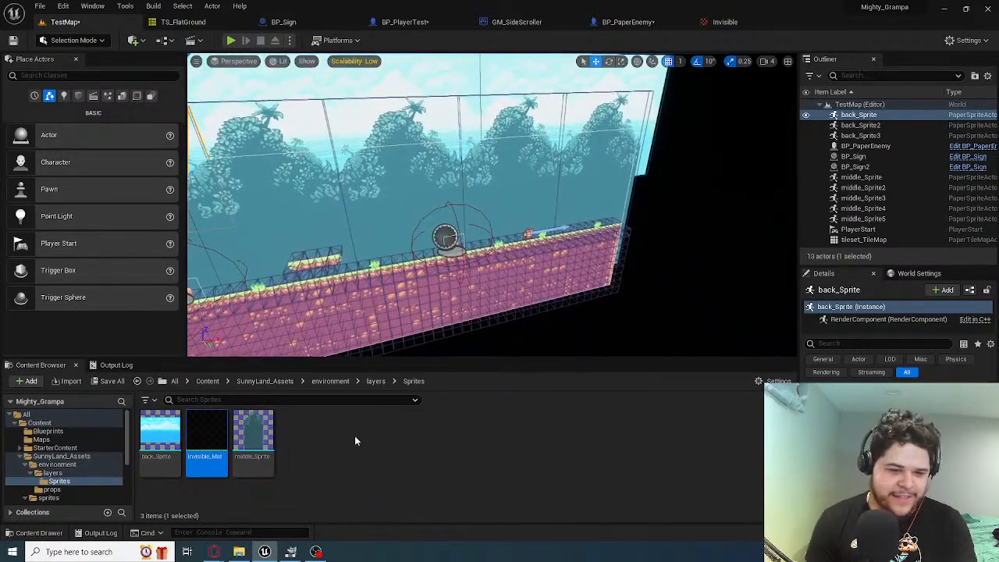
pyautogui.click(350, 439)
pyautogui.click(207, 437)
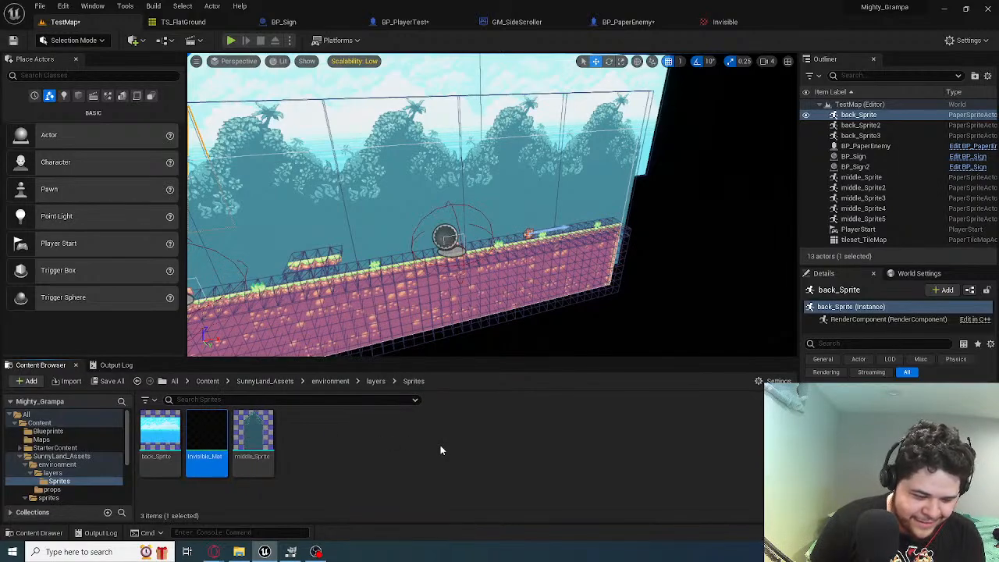
pyautogui.click(372, 382)
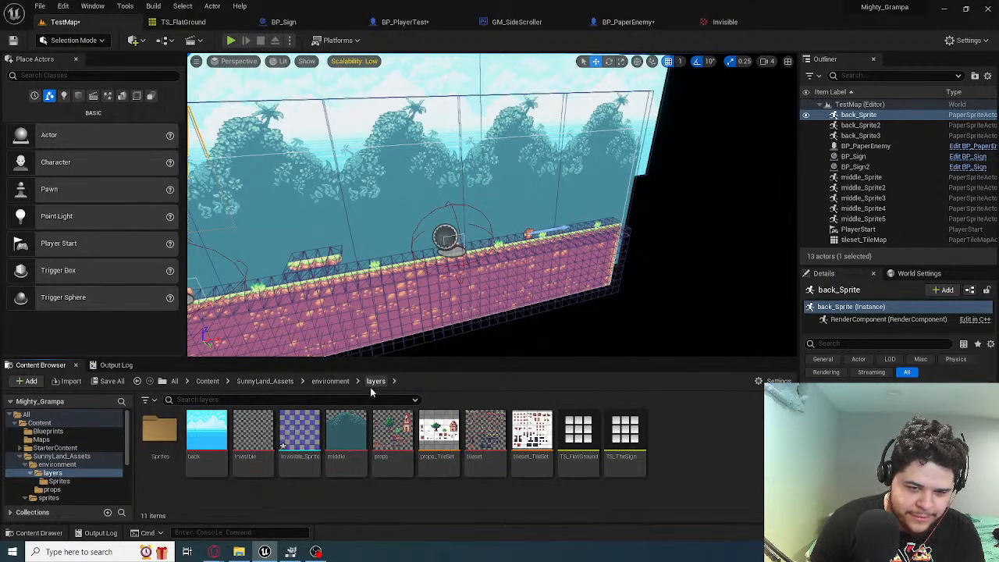
pyautogui.moveTo(307, 445); pyautogui.dragTo(152, 451)
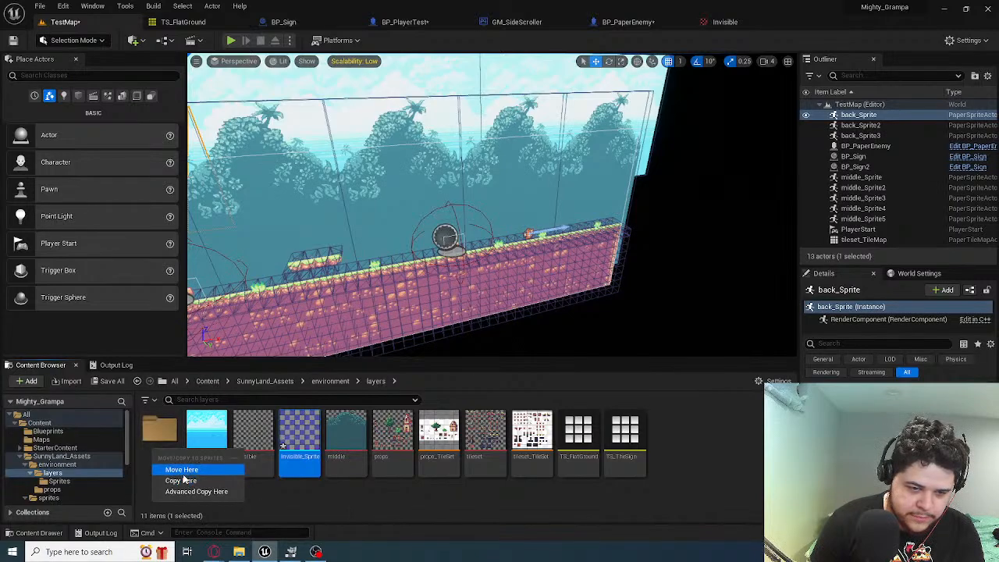
pyautogui.click(181, 471)
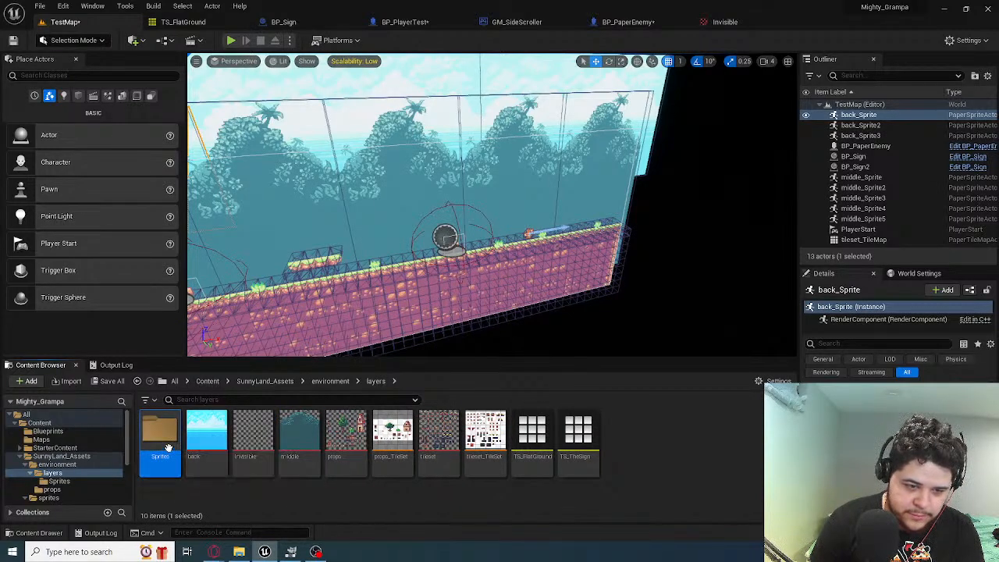
pyautogui.doubleClick(164, 447)
# Try to move the Invisible_Mat material from the Sprites folder back up to the layers folder
pyautogui.moveTo(222, 464); pyautogui.dragTo(376, 381)
pyautogui.moveTo(222, 461); pyautogui.dragTo(374, 382)
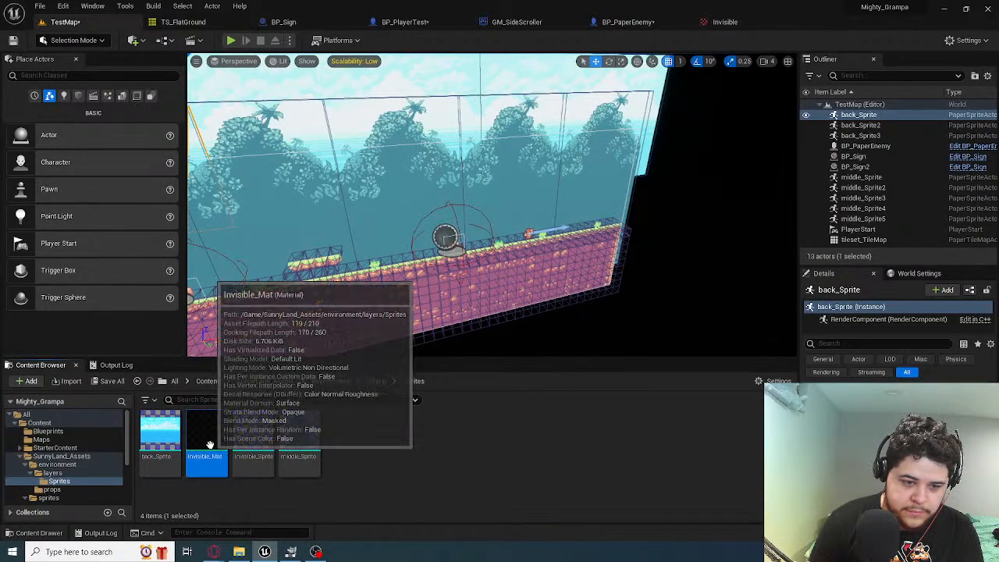
pyautogui.moveTo(207, 441); pyautogui.dragTo(375, 382)
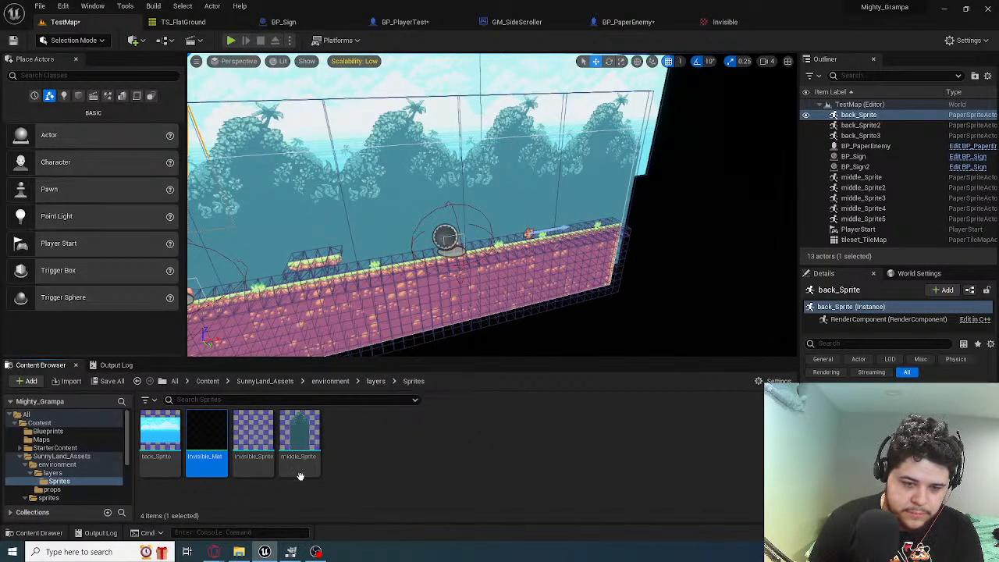
# Place Invisible_Sprite in the level at the ground tile map and adjust its height
pyautogui.moveTo(264, 456); pyautogui.dragTo(383, 311)
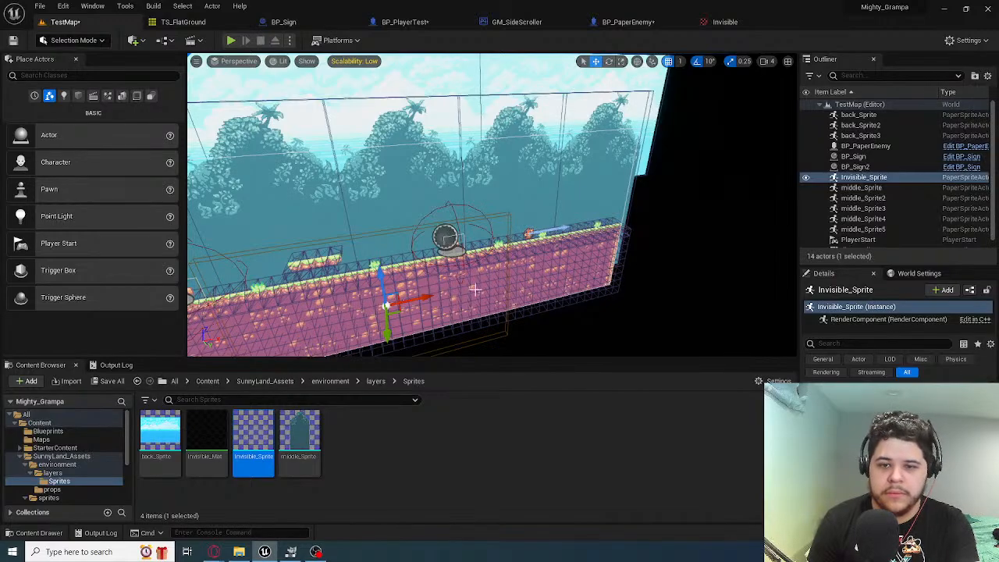
pyautogui.moveTo(475, 288); pyautogui.dragTo(445, 297, button='right')
pyautogui.moveTo(482, 223); pyautogui.dragTo(482, 199)
pyautogui.moveTo(481, 191); pyautogui.dragTo(482, 199)
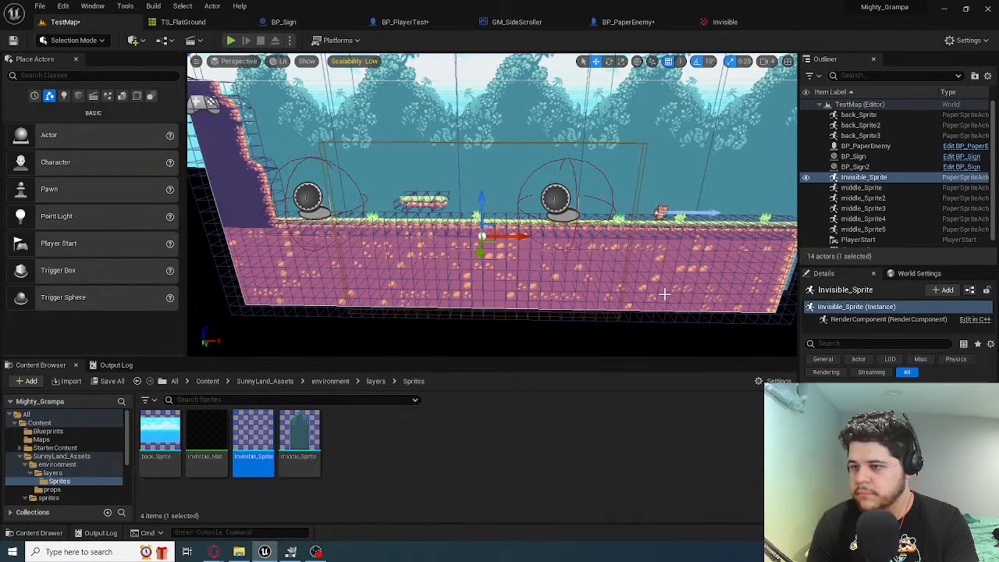
# Enlarge Invisible_Sprite to span the whole level and shift it along X and Z to line up with the tile map
pyautogui.press('s')
pyautogui.moveTo(665, 294); pyautogui.dragTo(681, 267, button='right')
pyautogui.press('w')
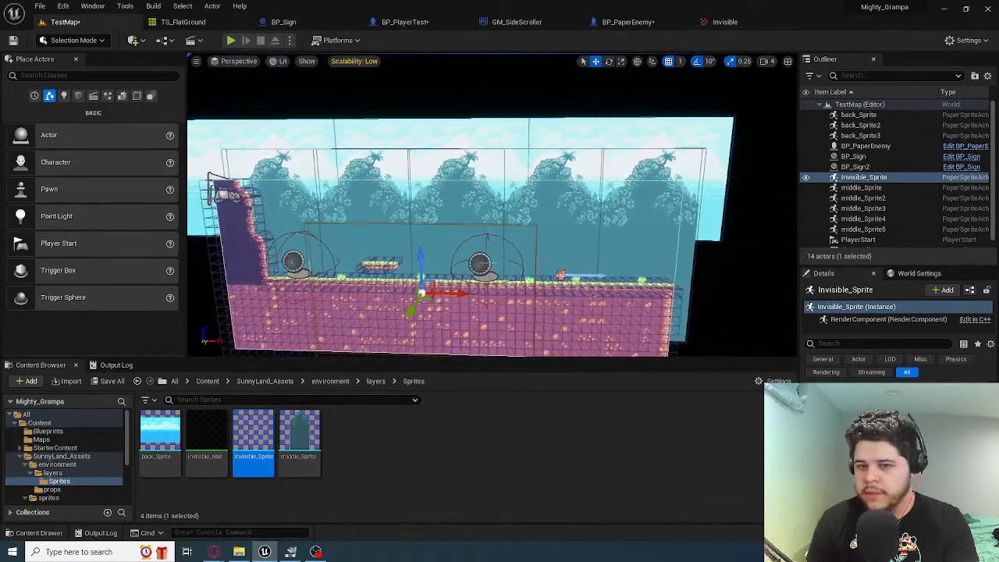
pyautogui.press('a')
pyautogui.press('d')
pyautogui.press('a')
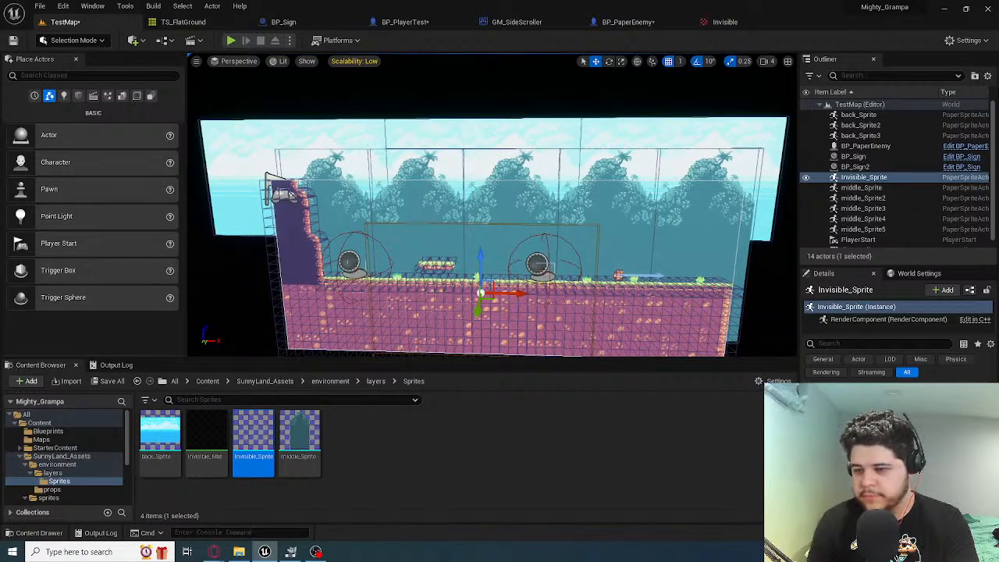
pyautogui.press('Return')
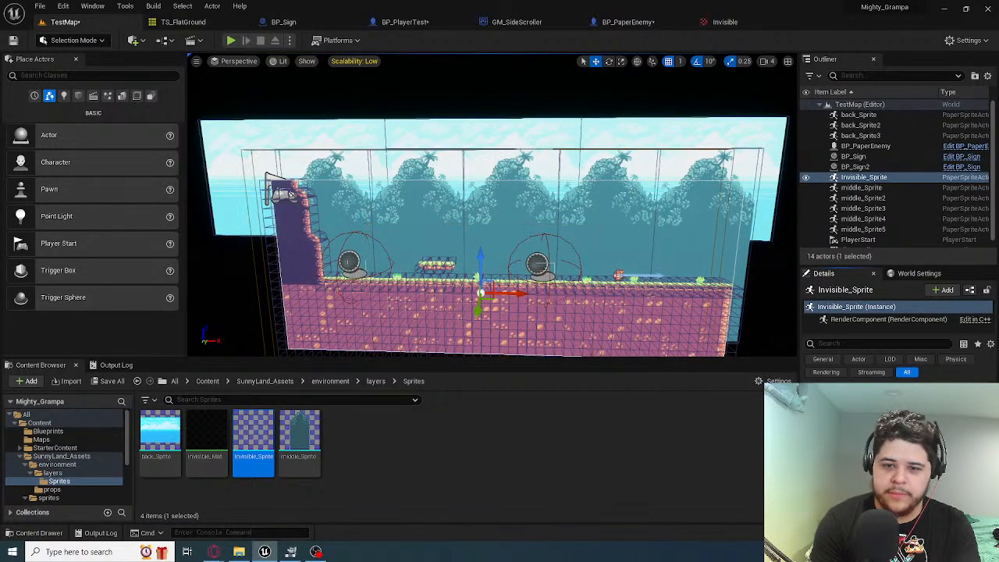
pyautogui.moveTo(519, 290); pyautogui.dragTo(532, 298)
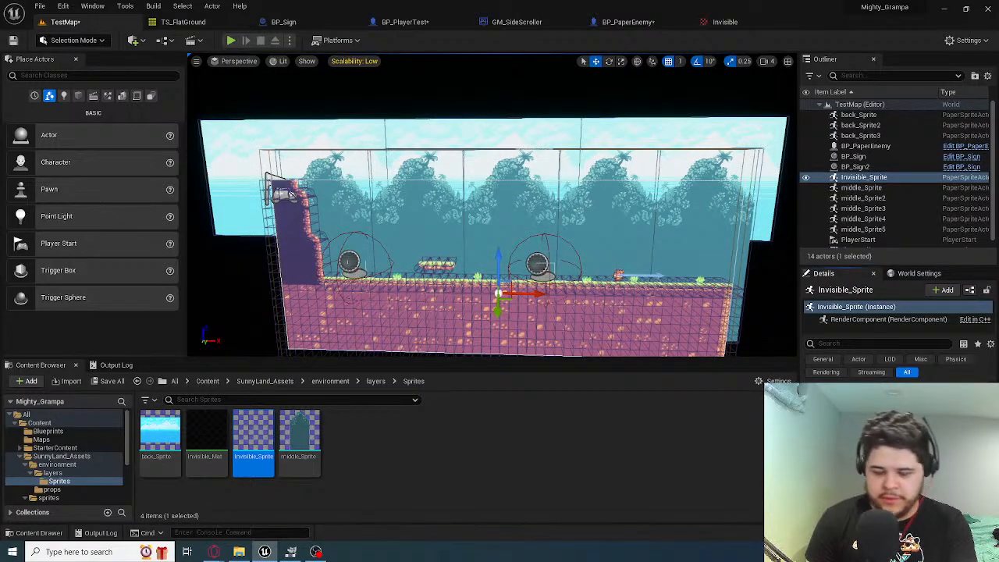
pyautogui.press('Return')
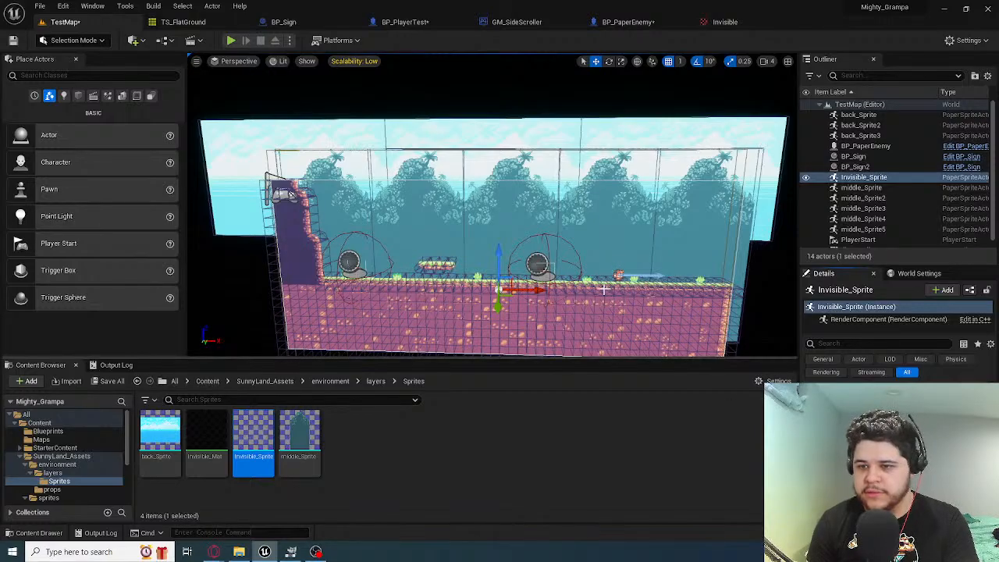
pyautogui.moveTo(493, 249)
pyautogui.mouseDown(button='right')
pyautogui.moveTo(671, 251)
pyautogui.moveTo(476, 258)
pyautogui.moveTo(501, 257)
pyautogui.mouseUp(button='right')
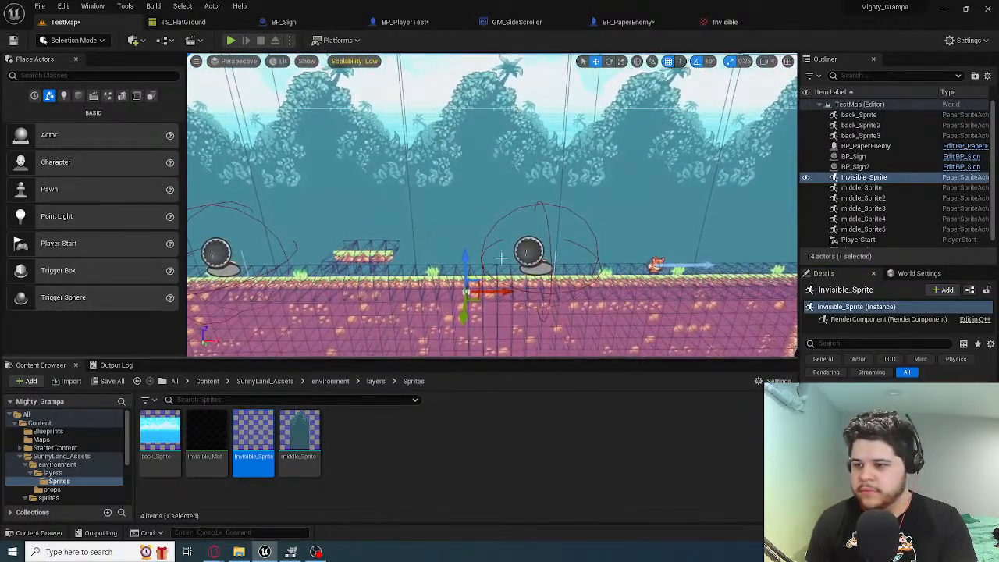
# Duplicate Invisible_Sprite, offset the copy along the Y axis, and briefly play-test the level
pyautogui.click(879, 179)
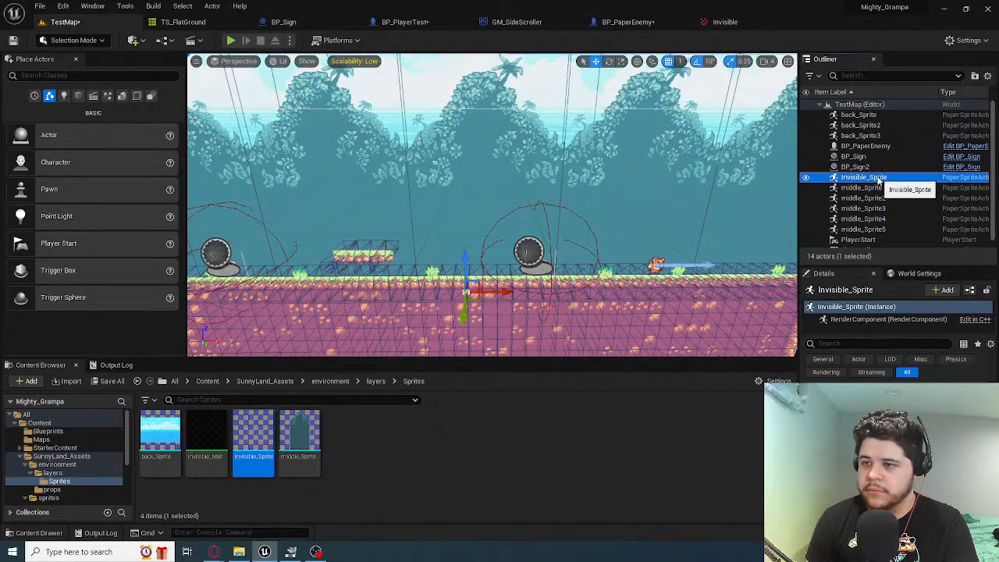
pyautogui.hotkey('ctrl', 'd')
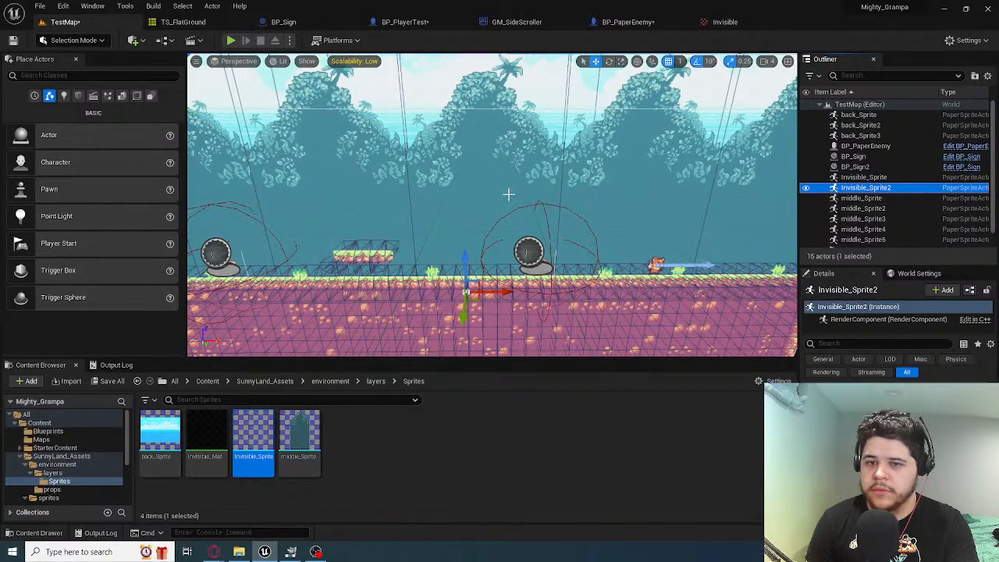
pyautogui.click(940, 398)
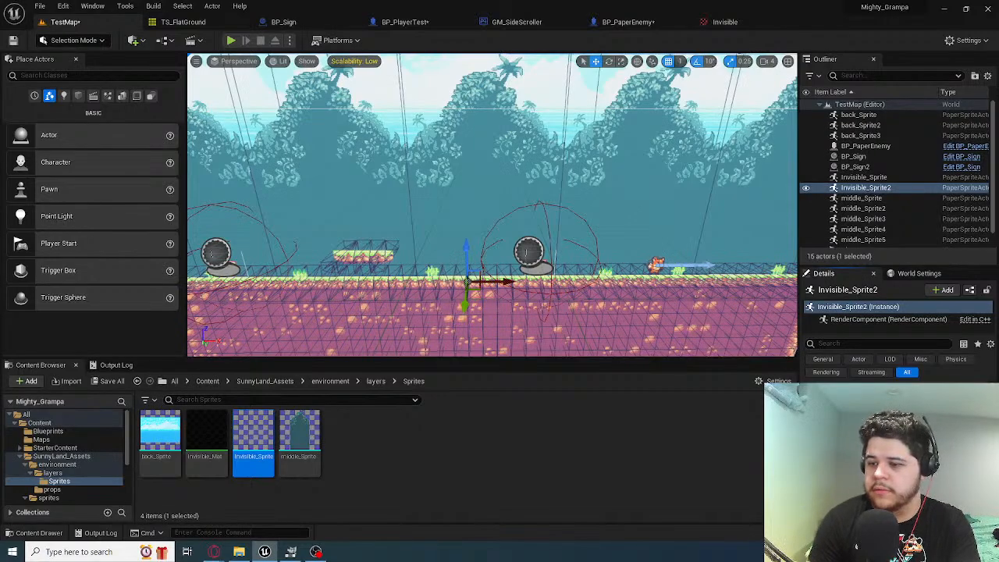
pyautogui.moveTo(489, 287); pyautogui.dragTo(359, 289, button='right')
pyautogui.click(231, 40)
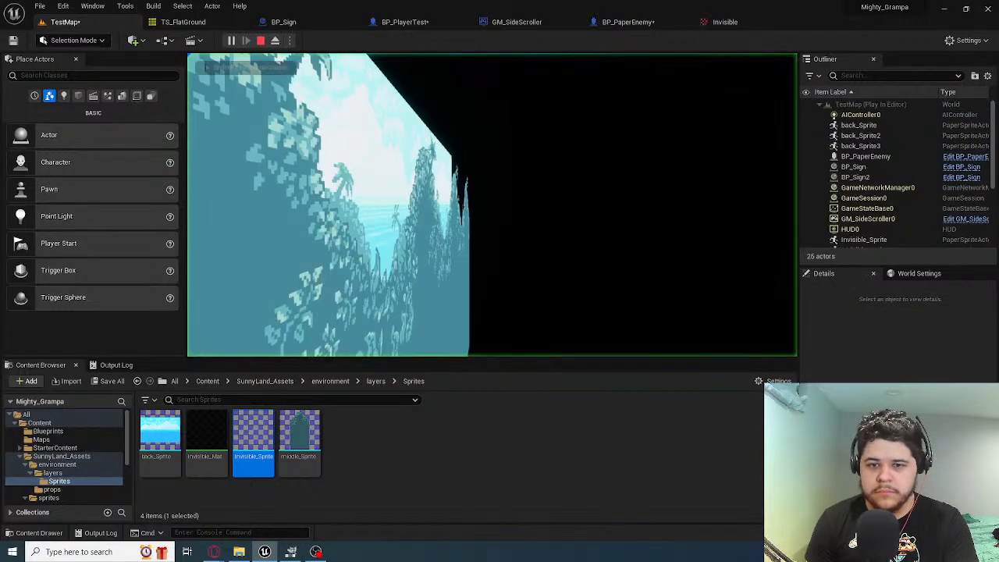
pyautogui.press('Escape')
# Shift the original Invisible_Sprite slightly along the Y axis, using a side view of the tile map
pyautogui.moveTo(424, 107); pyautogui.dragTo(343, 188, button='right')
pyautogui.press('w')
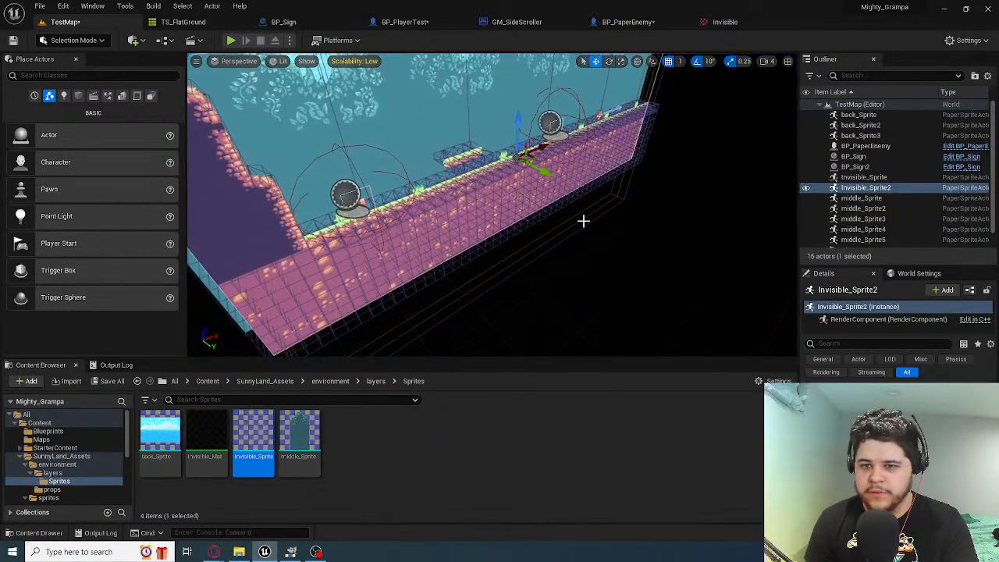
pyautogui.click(863, 177)
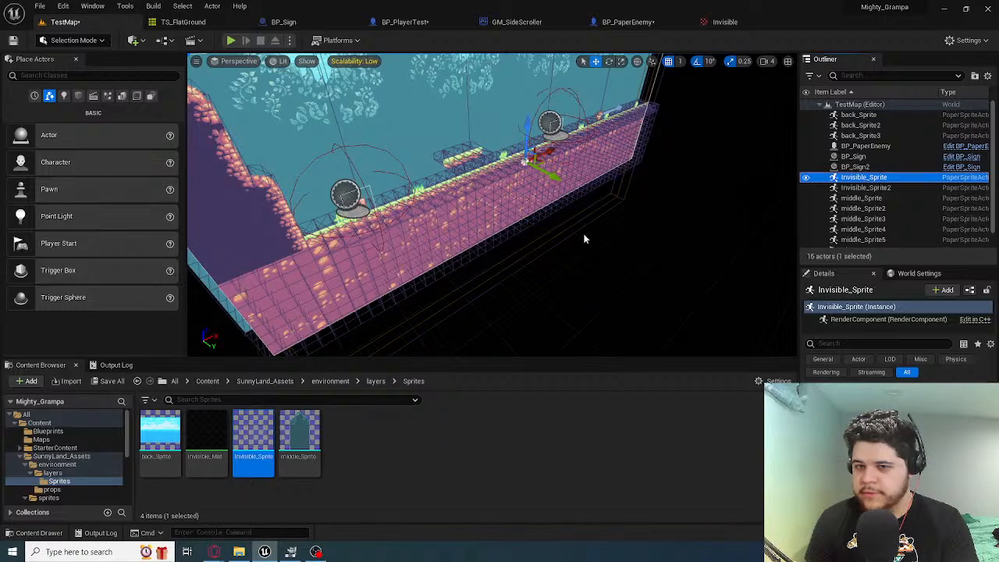
pyautogui.press('a')
pyautogui.moveTo(506, 201); pyautogui.dragTo(325, 131, button='right')
pyautogui.press('w')
pyautogui.press('d')
pyautogui.press('w')
pyautogui.press('d')
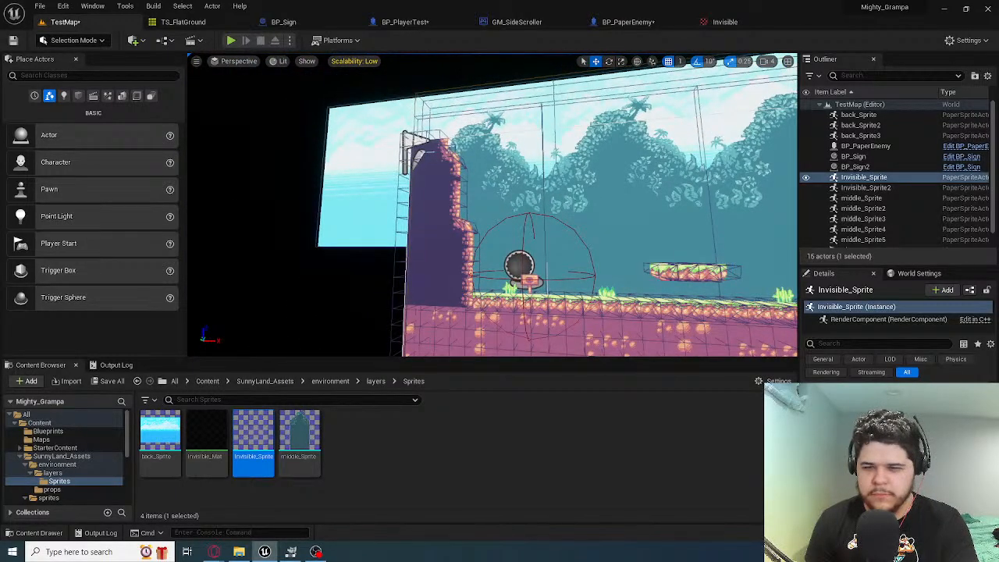
pyautogui.press('w')
pyautogui.moveTo(325, 131); pyautogui.dragTo(424, 140, button='right')
pyautogui.press('s')
pyautogui.press('w')
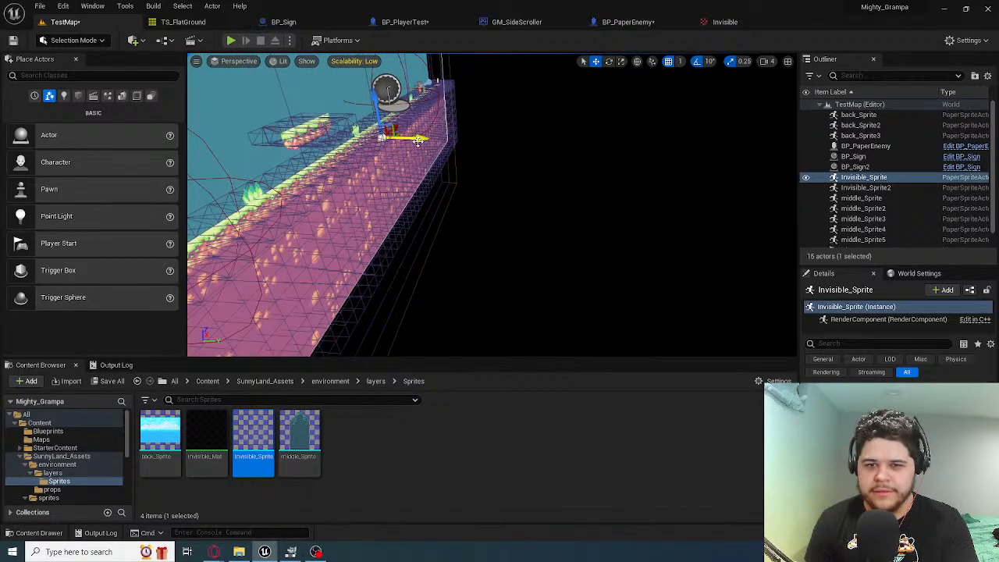
pyautogui.moveTo(418, 141); pyautogui.dragTo(435, 144)
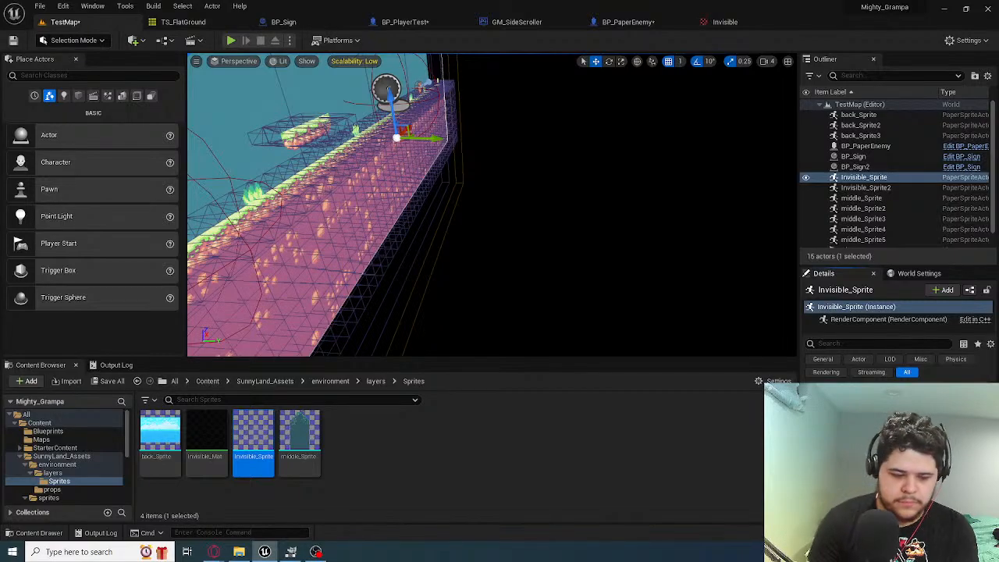
# Play the level and eject from the player to inspect the running scene from outside
pyautogui.click(230, 41)
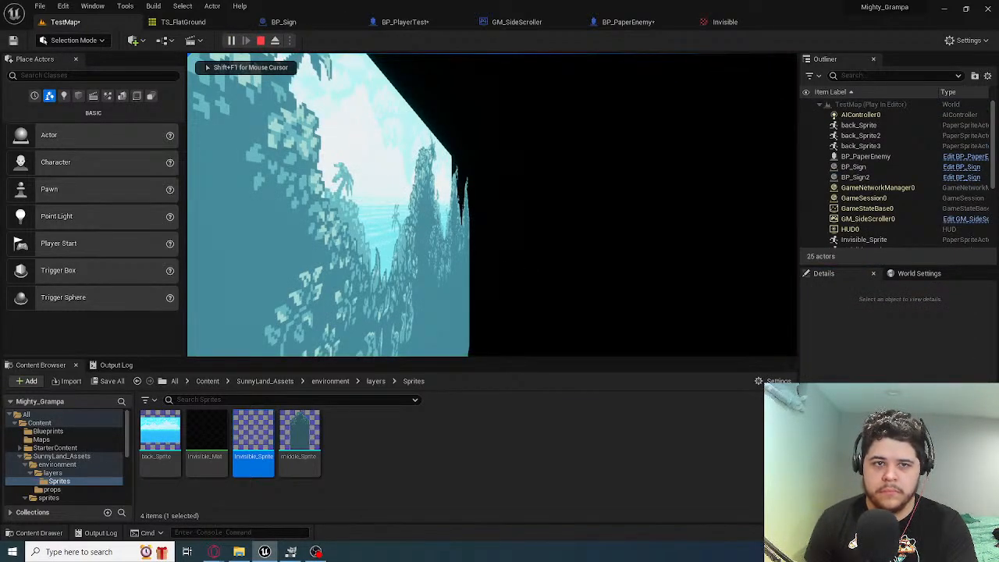
pyautogui.press('super')
pyautogui.click(275, 41)
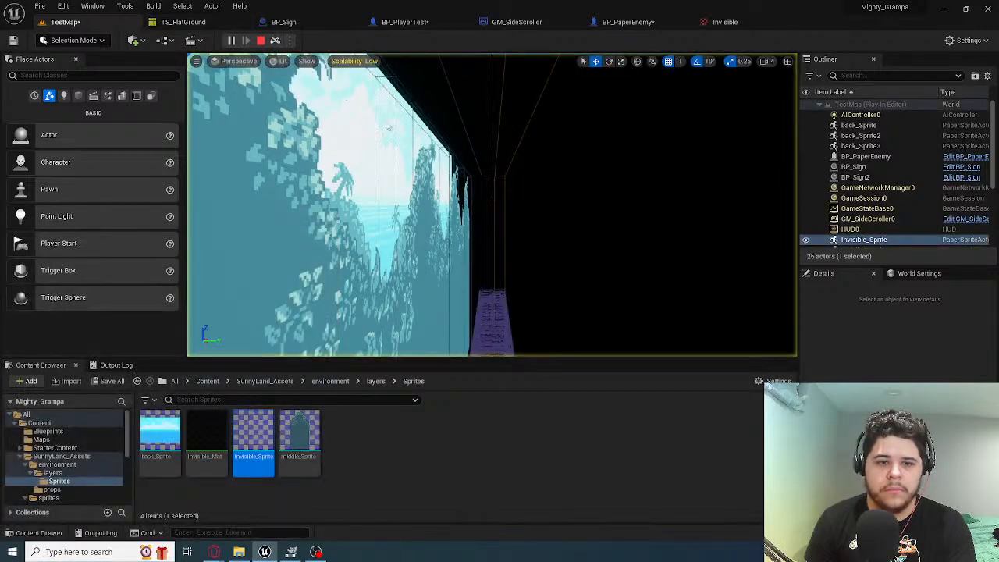
pyautogui.moveTo(375, 171); pyautogui.dragTo(336, 220, button='right')
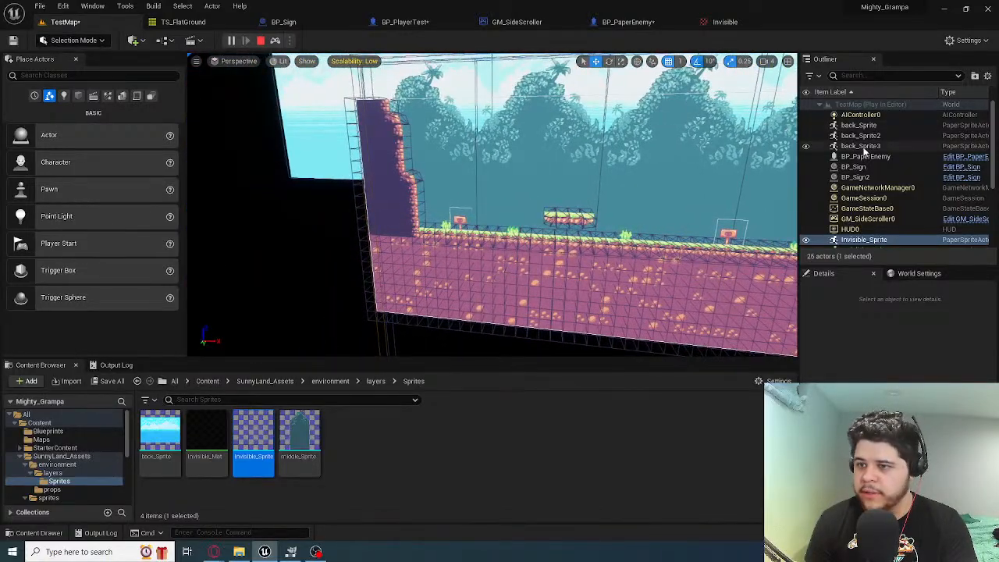
# Look for the spawned player among the running actors, focusing PlayerController0 and checking PlayerState0 and PlayerCameraManager0
pyautogui.scroll(-5, 859, 172)
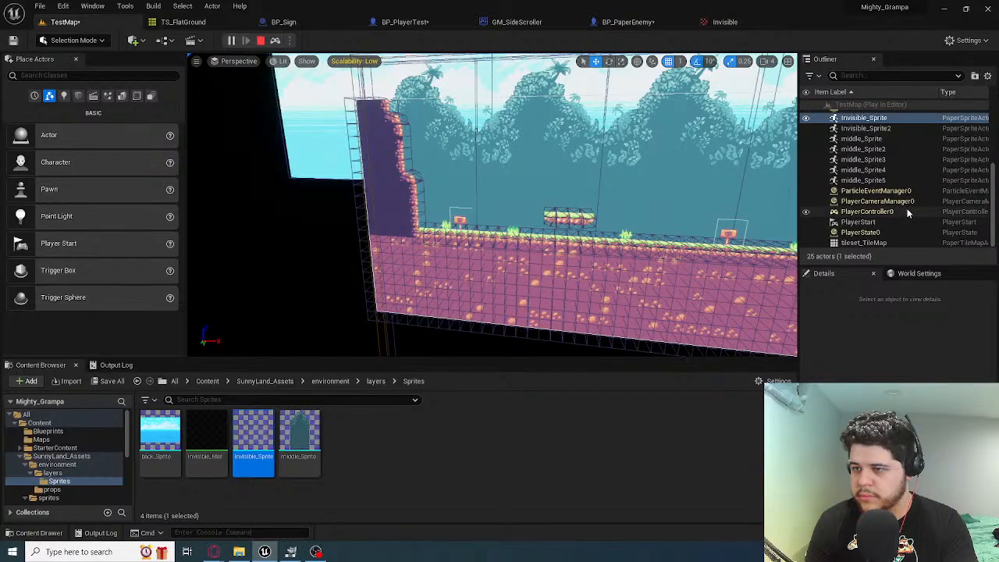
pyautogui.click(885, 212)
pyautogui.doubleClick(875, 212)
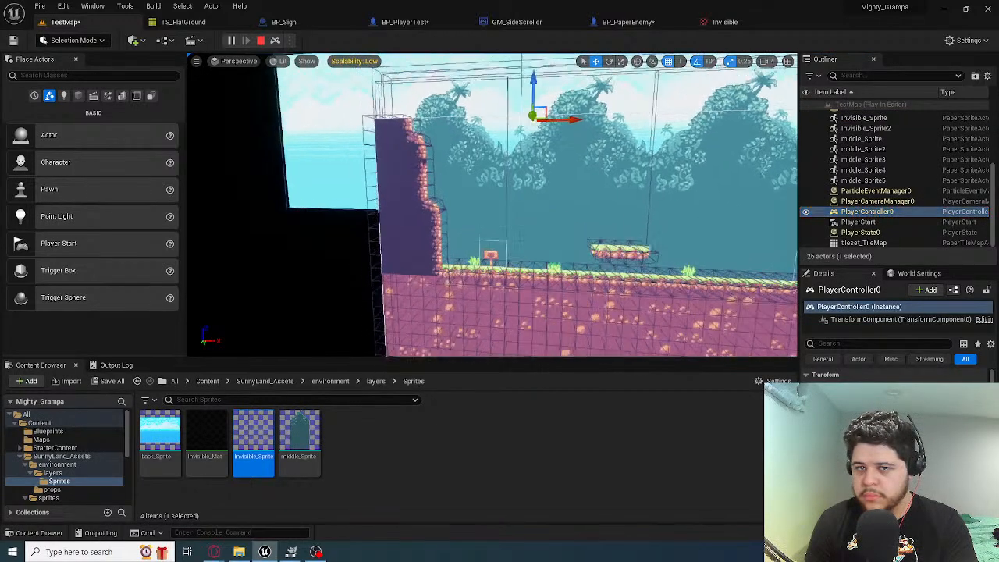
pyautogui.moveTo(499, 195); pyautogui.dragTo(292, 224, button='right')
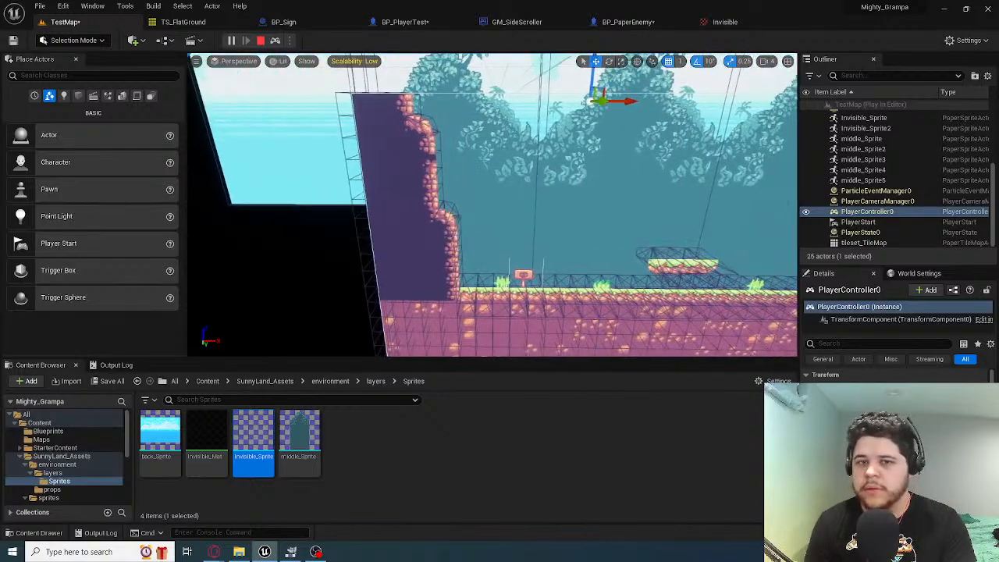
pyautogui.click(861, 233)
pyautogui.click(880, 201)
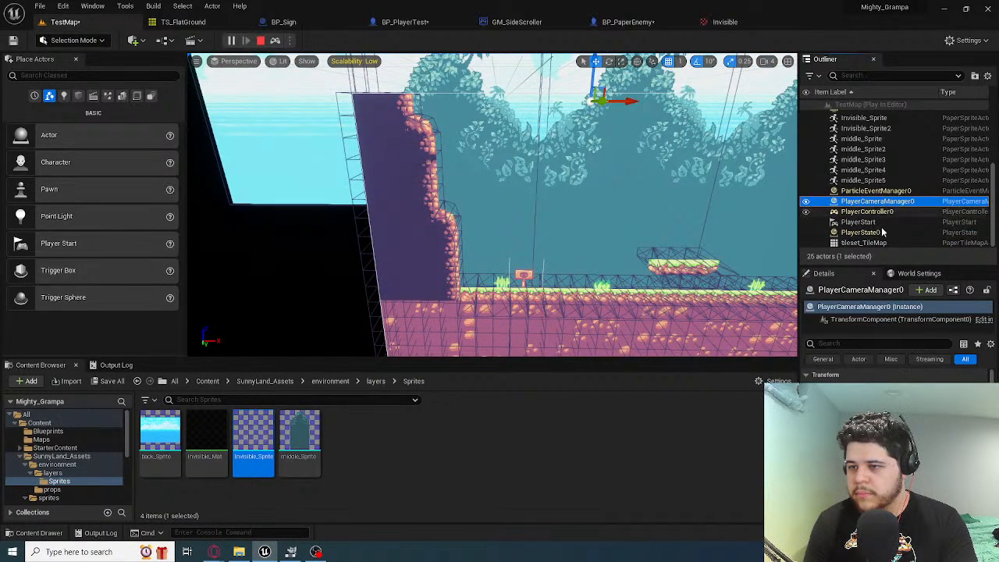
pyautogui.click(885, 233)
pyautogui.click(876, 201)
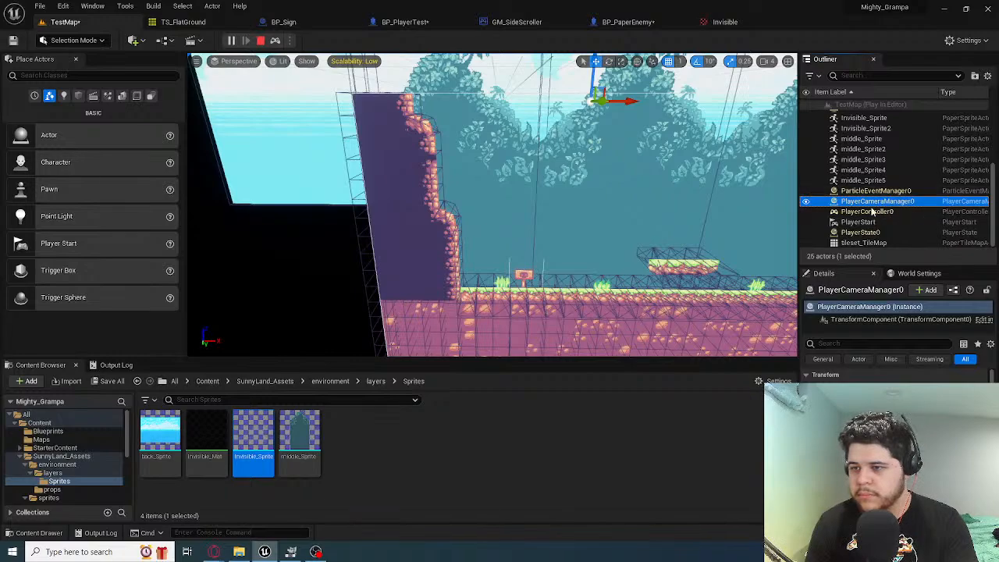
pyautogui.scroll(4, 878, 196)
pyautogui.scroll(-4, 879, 192)
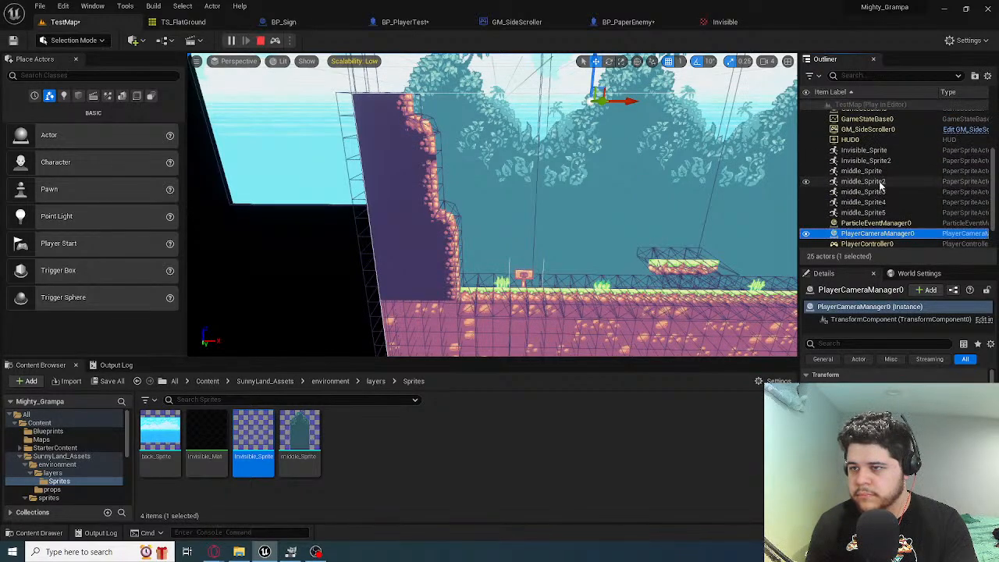
# Select Invisible_Sprite in the running level and examine its placement relative to the tile map from the side
pyautogui.moveTo(560, 202); pyautogui.dragTo(687, 203, button='right')
pyautogui.click(562, 202)
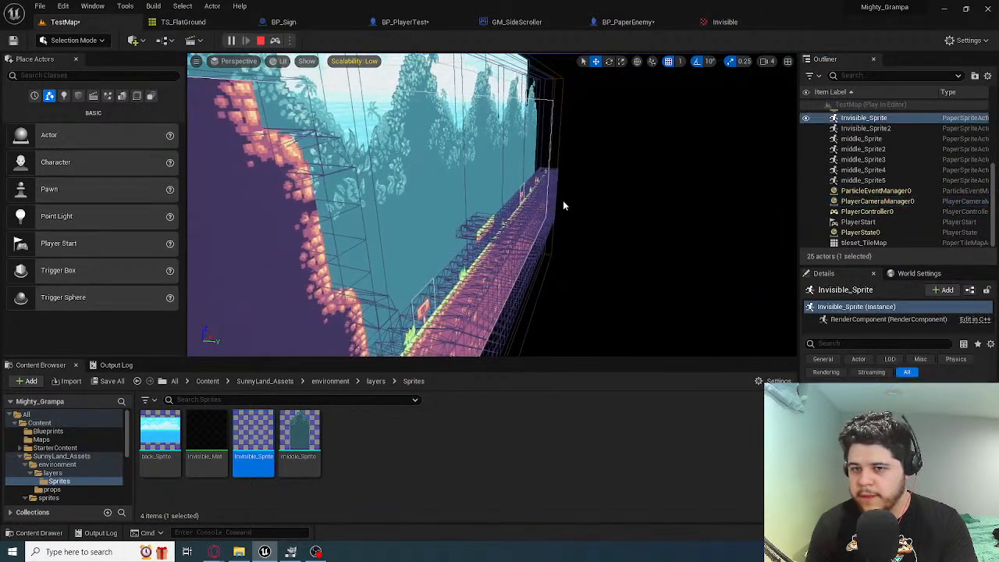
pyautogui.moveTo(608, 238); pyautogui.dragTo(486, 281, button='right')
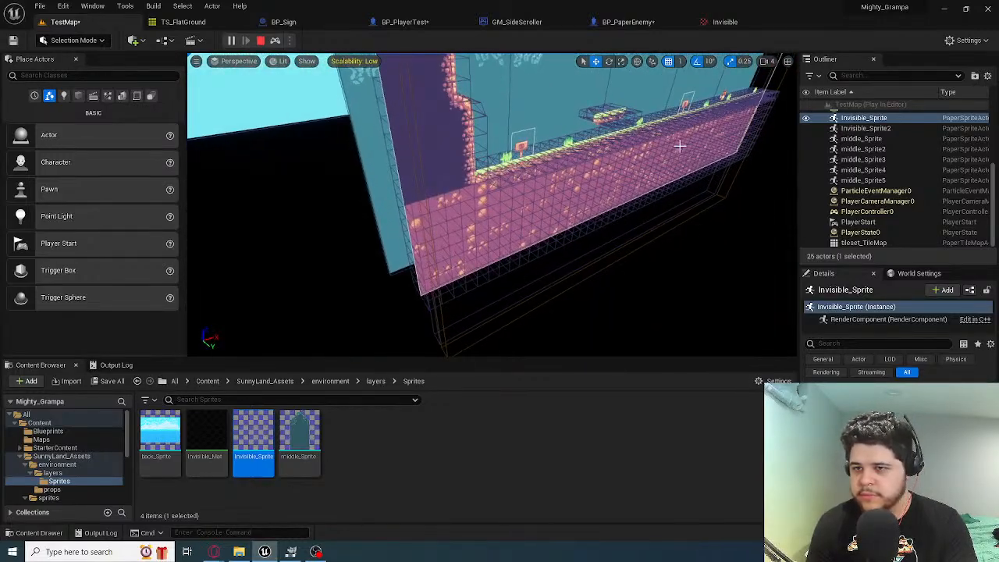
# Inspect the running level from several oblique angles, comparing the invisible sprite walls with the tile map's collision and the background layers
pyautogui.moveTo(613, 180); pyautogui.dragTo(734, 133, button='right')
pyautogui.moveTo(681, 351)
pyautogui.mouseDown(button='right')
pyautogui.moveTo(539, 355)
pyautogui.moveTo(597, 361)
pyautogui.moveTo(698, 342)
pyautogui.mouseUp(button='right')
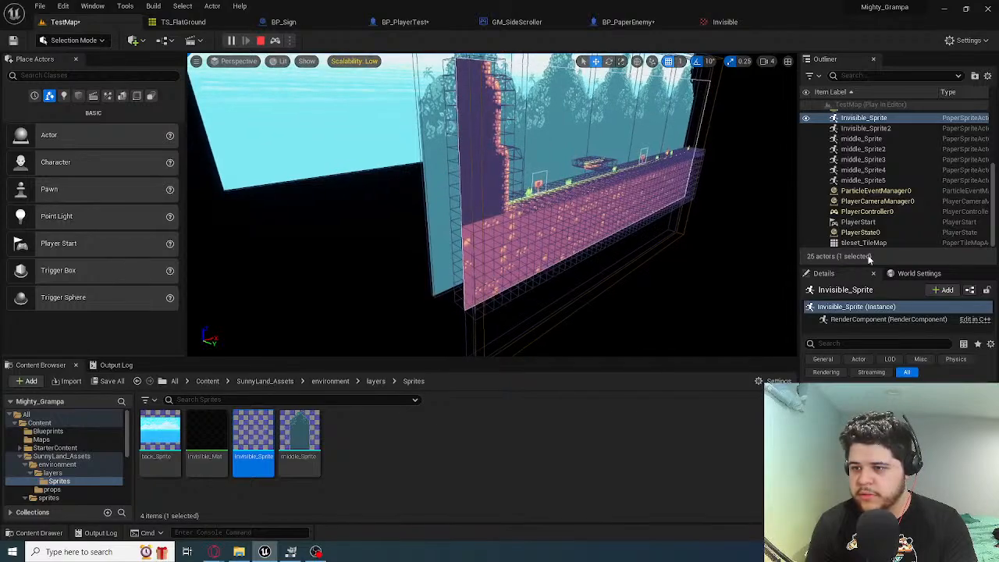
pyautogui.moveTo(743, 184); pyautogui.dragTo(671, 177, button='right')
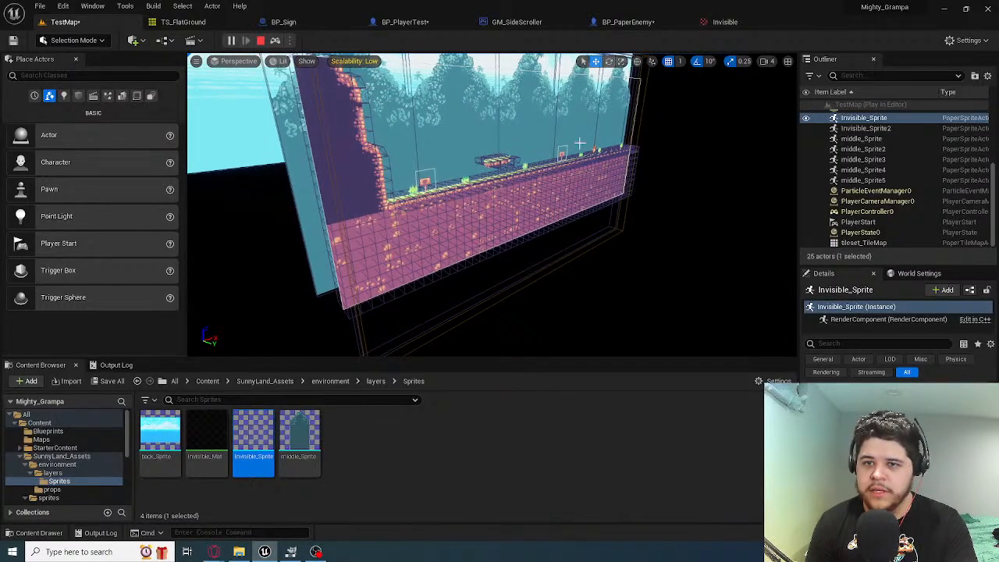
pyautogui.moveTo(580, 142); pyautogui.dragTo(692, 125, button='right')
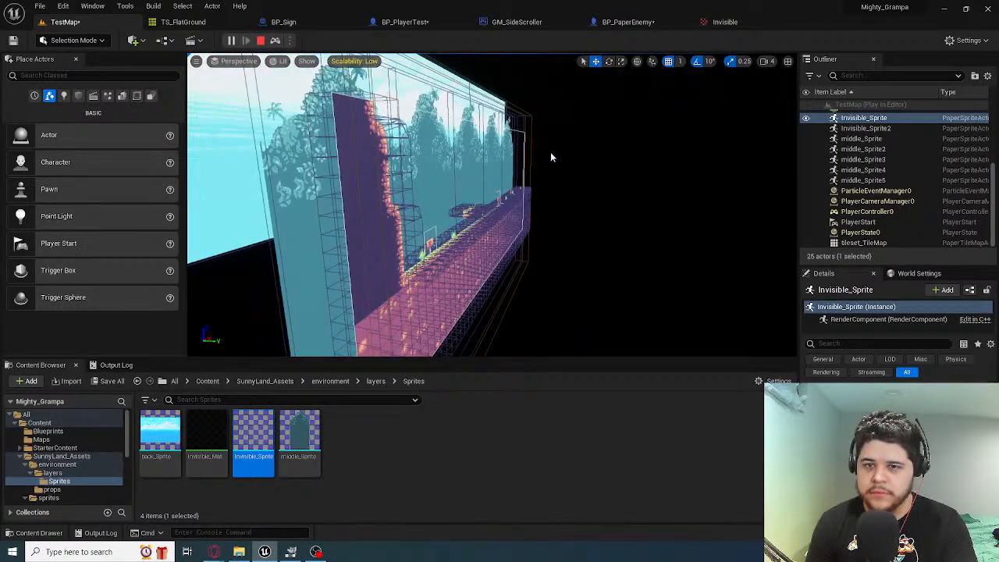
pyautogui.moveTo(551, 156); pyautogui.dragTo(401, 286, button='right')
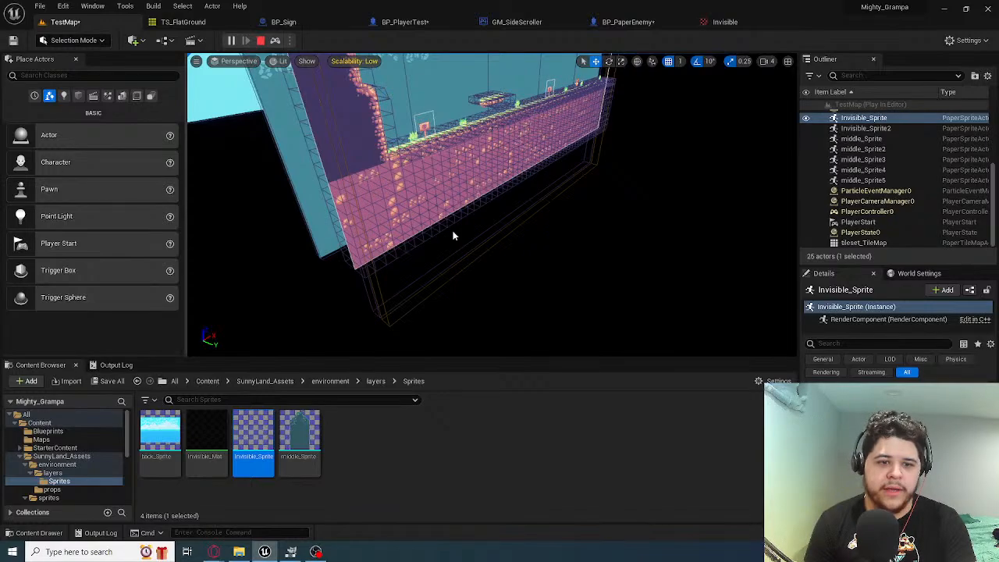
pyautogui.moveTo(634, 249); pyautogui.dragTo(580, 195, button='right')
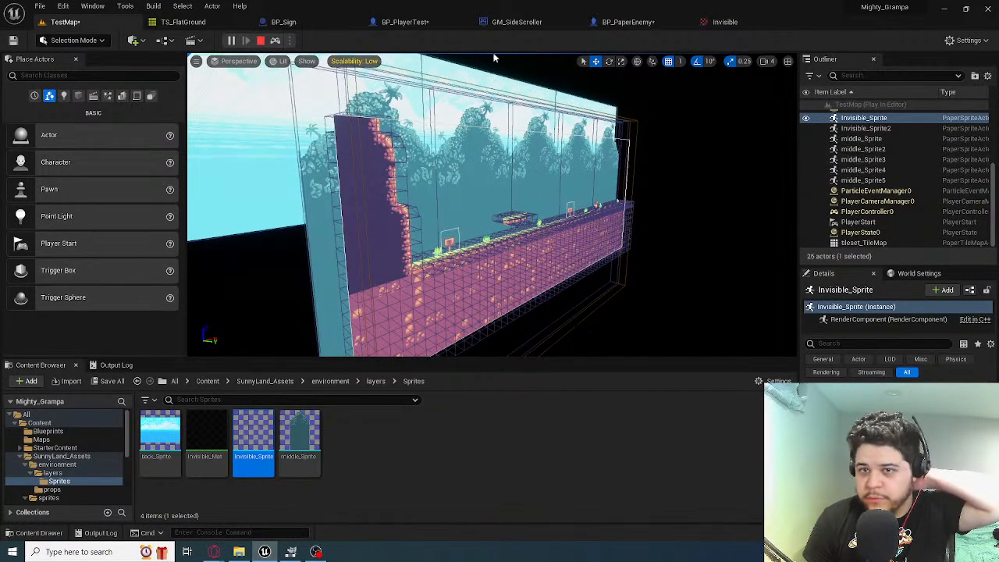
# Stop the running session, play the level again and move the player past the first sign and platform to the enemy
pyautogui.click(261, 43)
pyautogui.moveTo(571, 200); pyautogui.dragTo(617, 234, button='right')
pyautogui.click(232, 41)
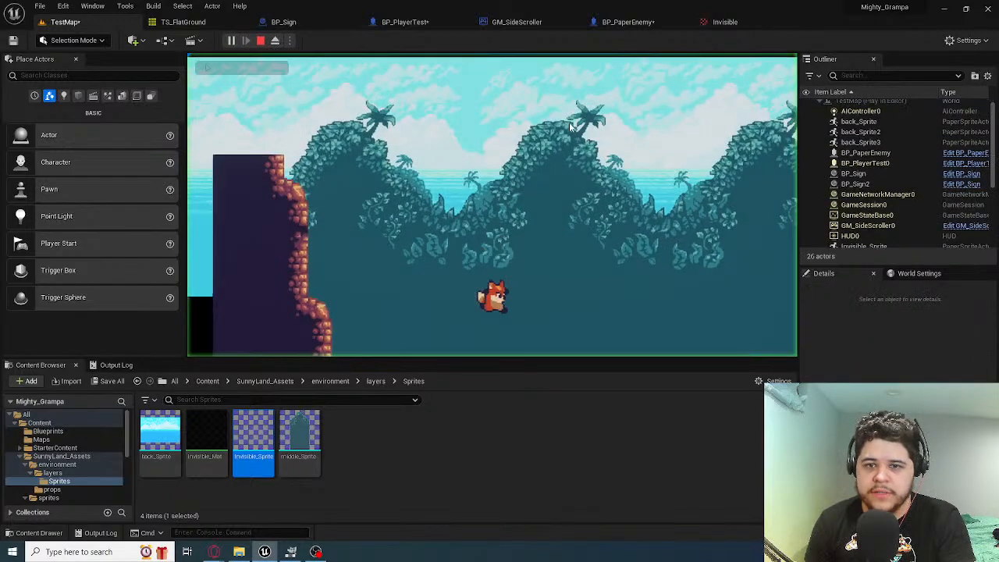
pyautogui.press('d')
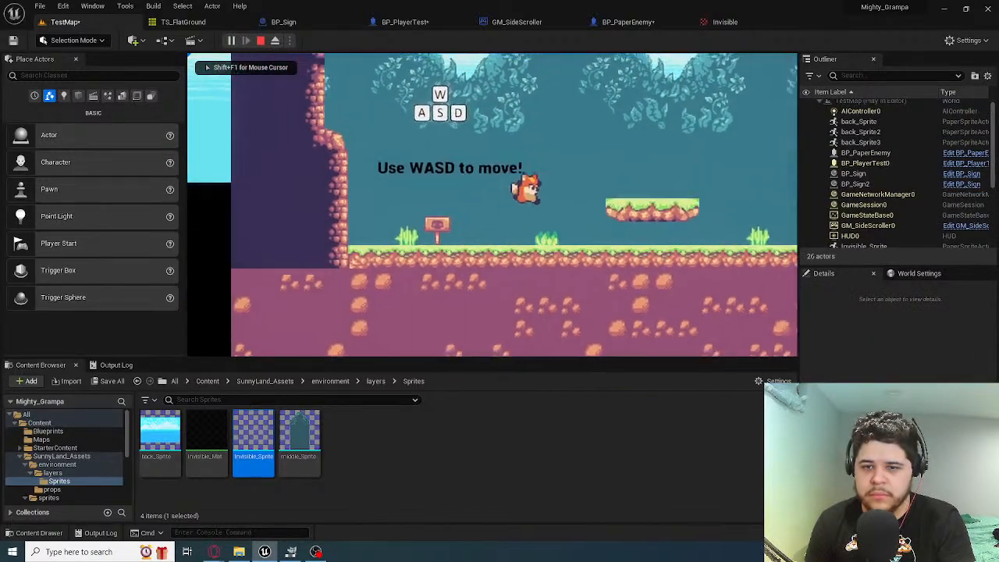
pyautogui.press('space')
# Test the player's collision with the enemy beside the attack sign by repeatedly jumping over it and moving back and forth
pyautogui.press('space')
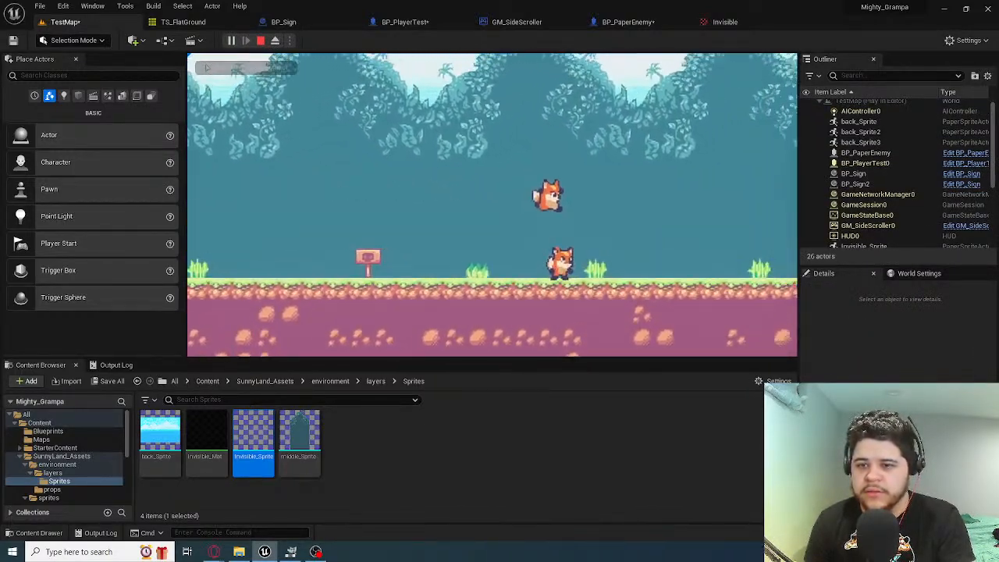
pyautogui.press('a')
pyautogui.press('space')
pyautogui.press('d')
pyautogui.press('a')
pyautogui.press('d')
pyautogui.press('space')
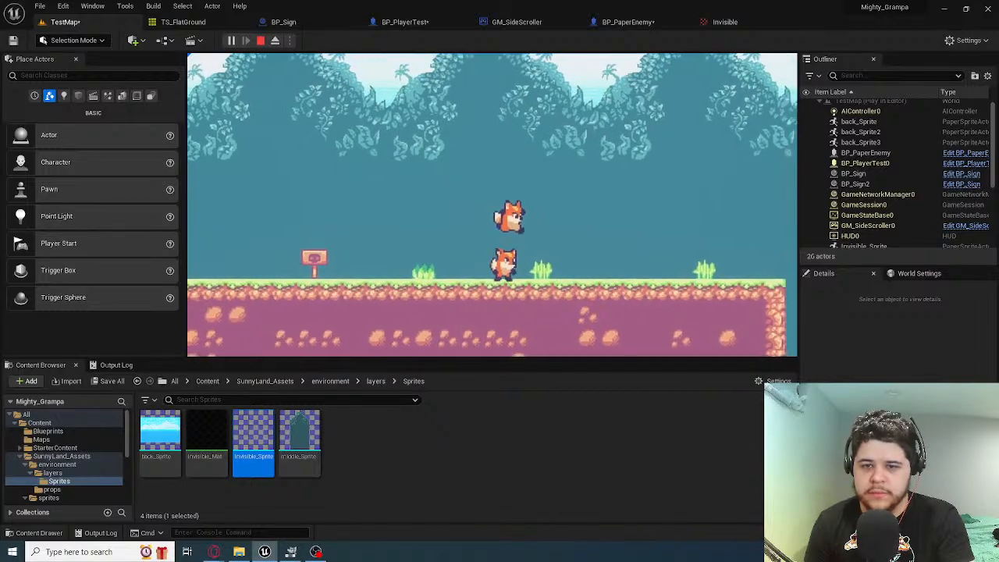
pyautogui.press('a')
pyautogui.press('space')
pyautogui.press('d')
pyautogui.press('space')
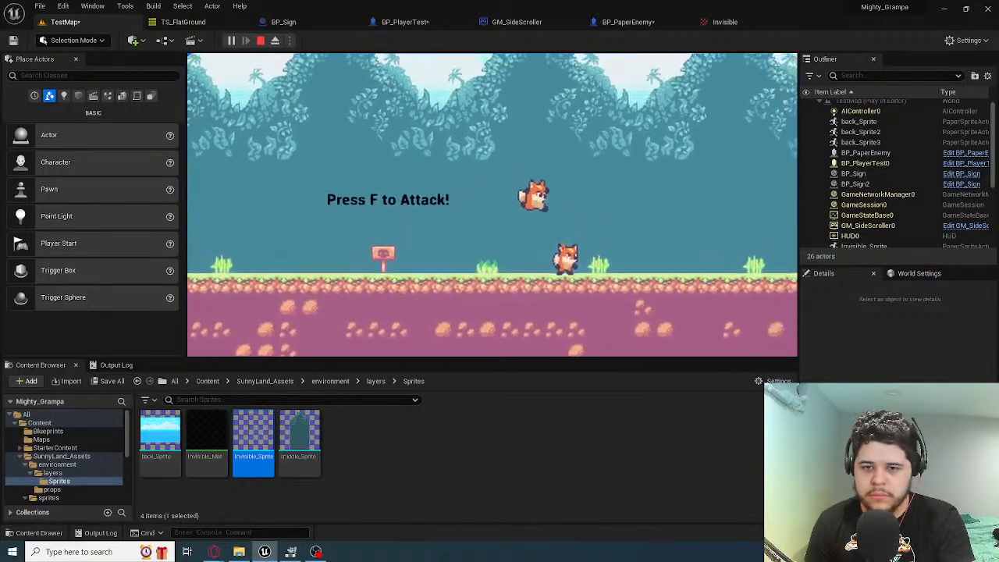
pyautogui.press('a')
pyautogui.press('space')
pyautogui.press('d')
pyautogui.press('d')
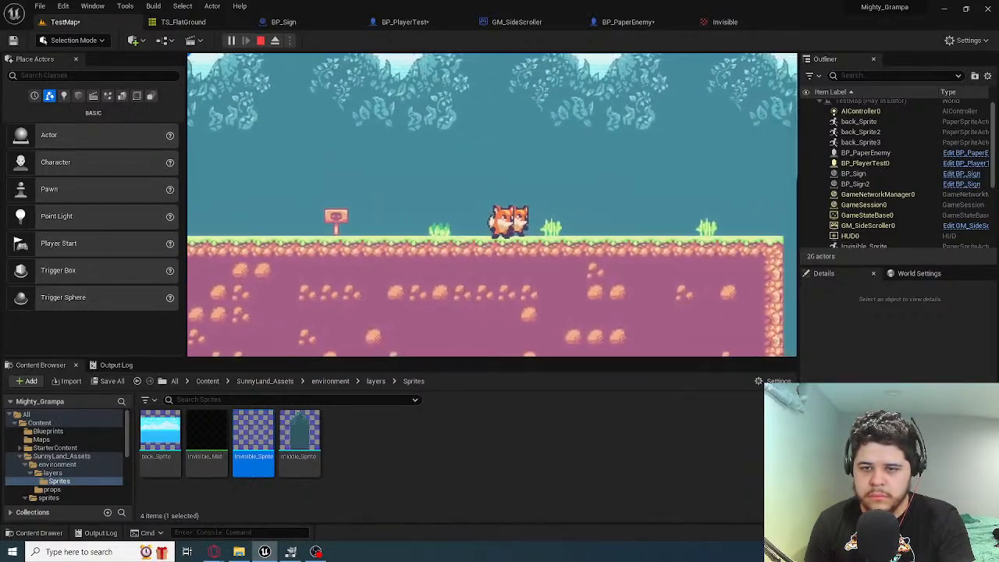
pyautogui.press('space')
pyautogui.press('a')
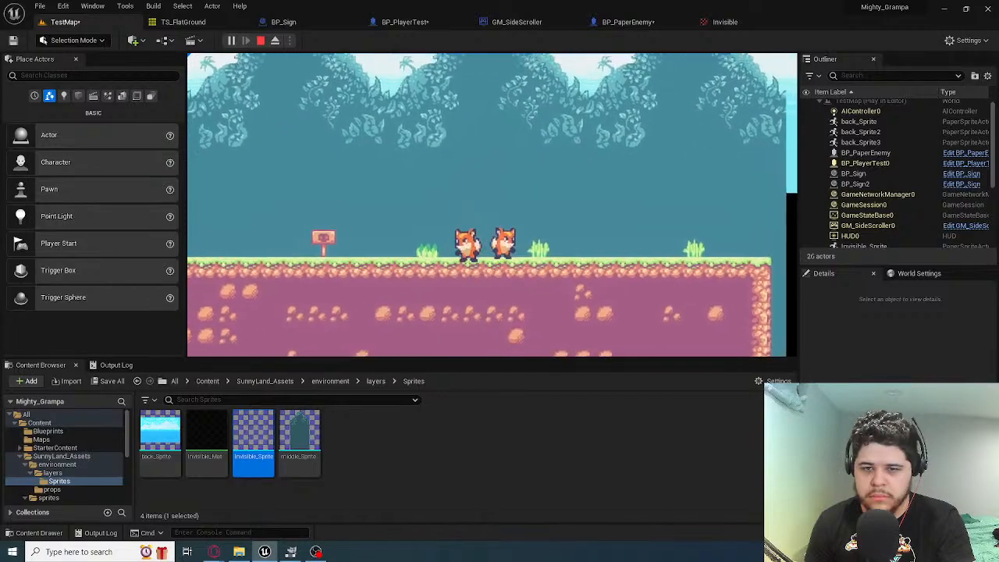
pyautogui.press('d')
pyautogui.press('space')
pyautogui.press('space')
pyautogui.press('a')
pyautogui.press('space')
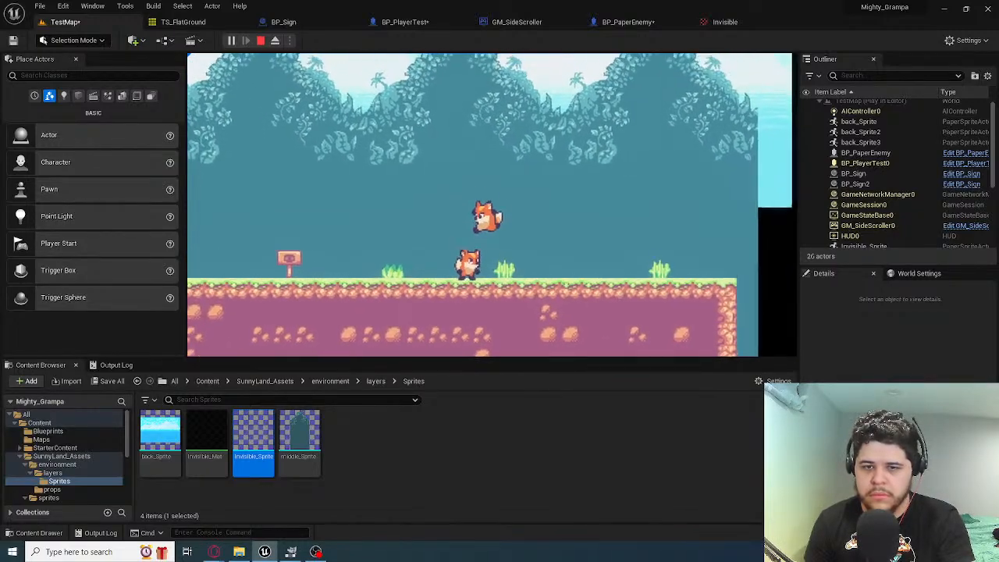
pyautogui.press('space')
pyautogui.press('a')
pyautogui.press('d')
pyautogui.press('space')
pyautogui.press('a')
pyautogui.press('space')
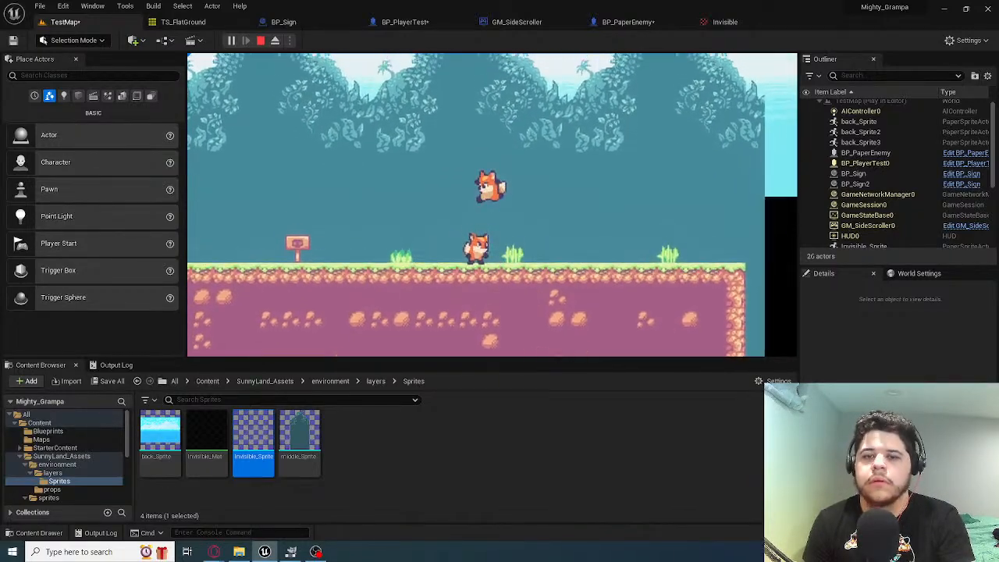
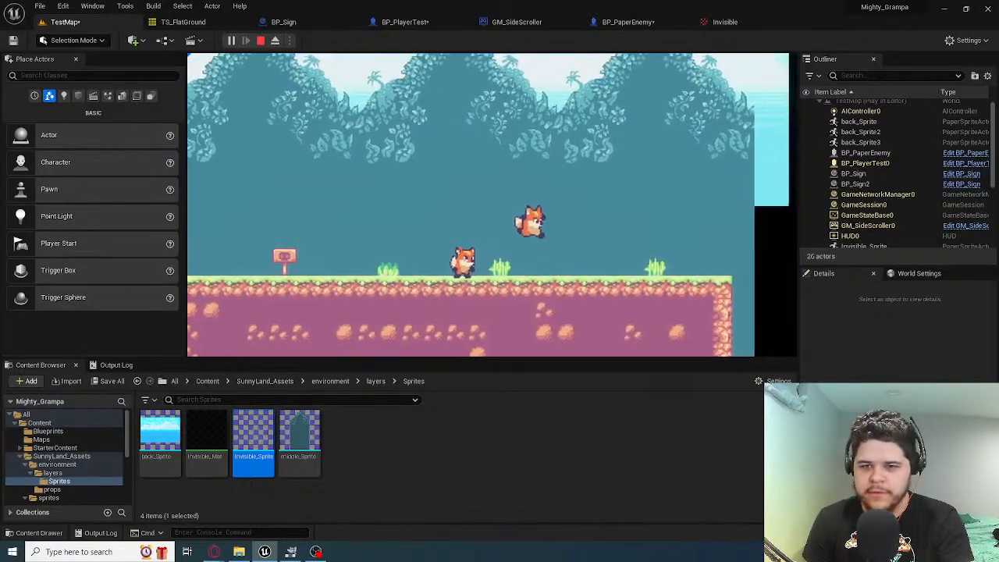
# Play-test the player fox's running and jumping around the platform and the enemy, and end the session
pyautogui.press('a')
pyautogui.press('space')
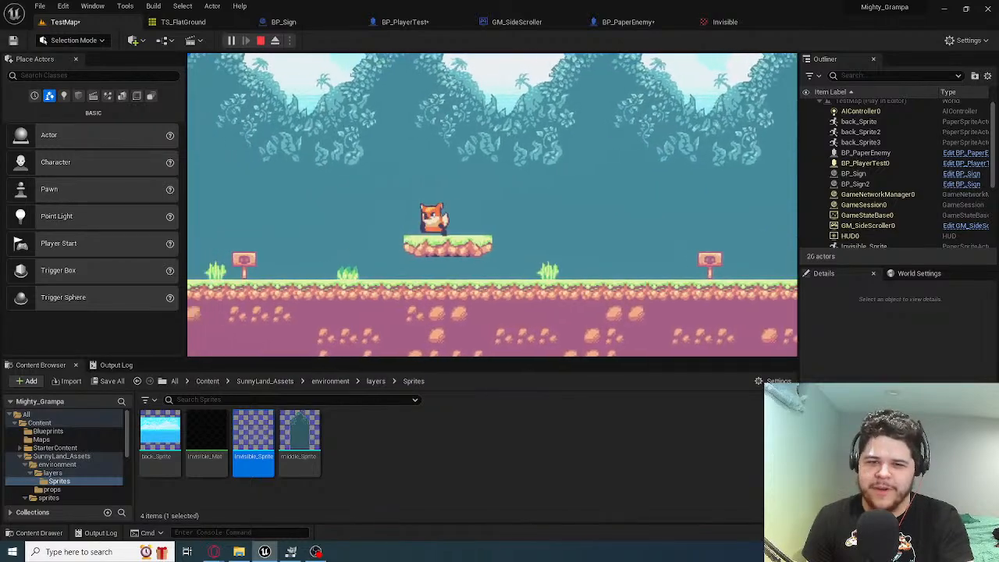
pyautogui.press('space')
pyautogui.press('d')
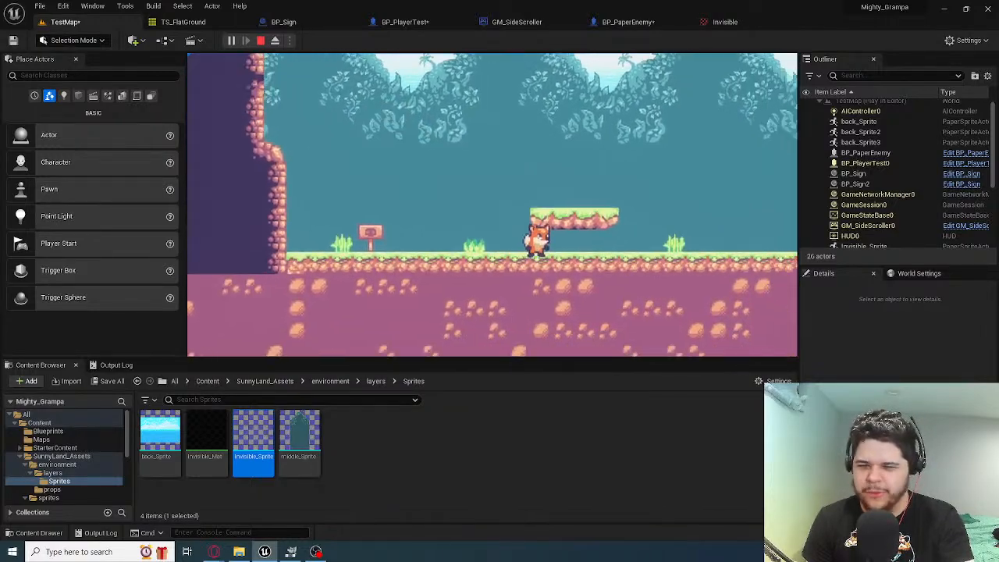
pyautogui.press('space')
pyautogui.press('space')
pyautogui.press('a')
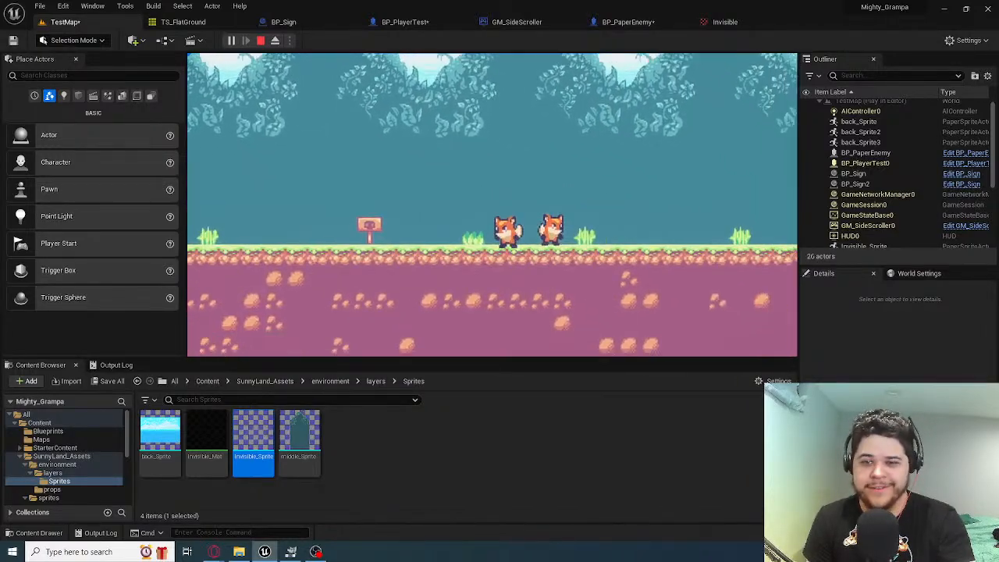
pyautogui.press('Escape')
# Move Invisible_Sprite along the Y axis to line it up with the ground tiles
pyautogui.moveTo(567, 183); pyautogui.dragTo(710, 188, button='right')
pyautogui.moveTo(546, 195); pyautogui.dragTo(507, 151, button='right')
pyautogui.press('w')
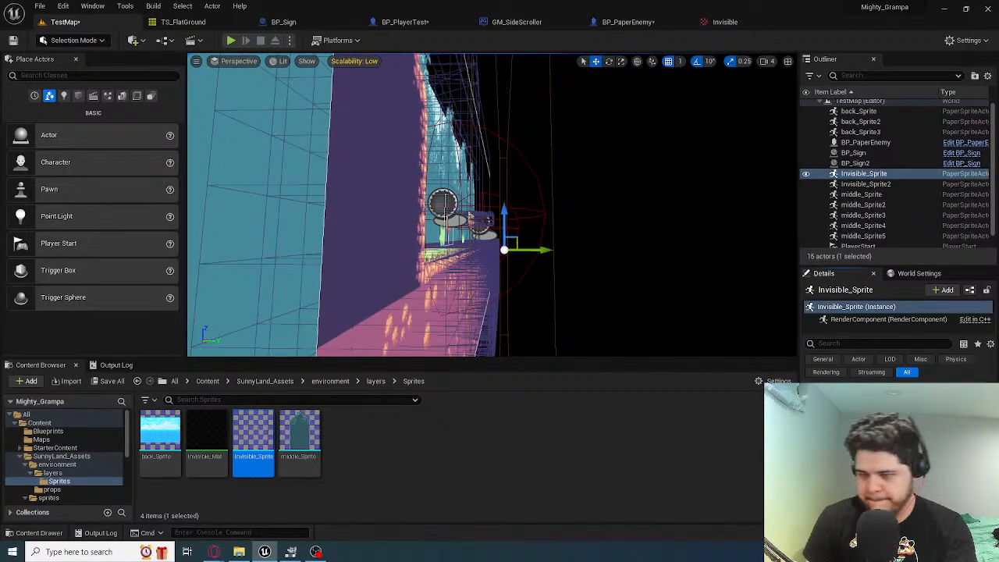
pyautogui.press('Return')
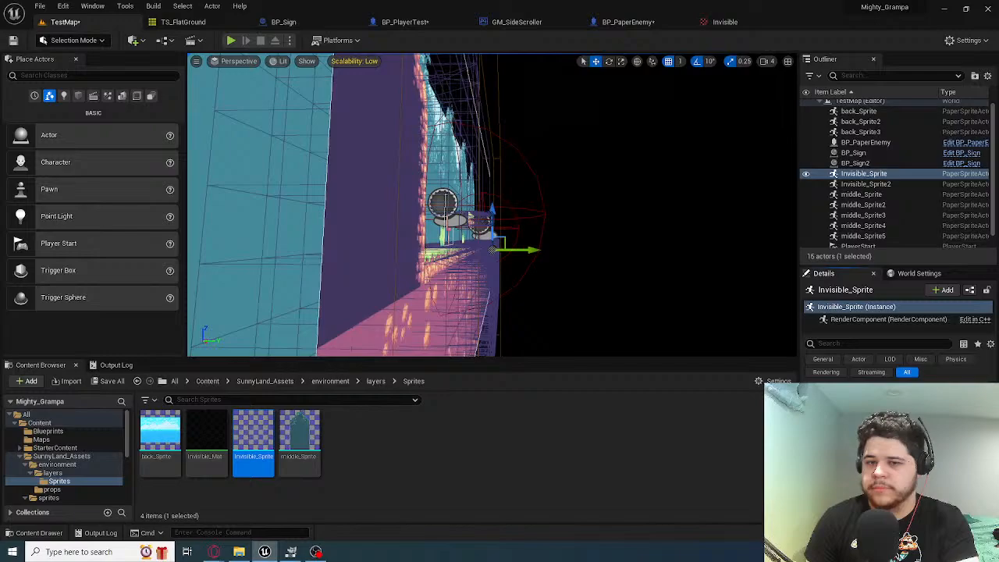
# Run and stop the level several times to check whether the player fox spawns
pyautogui.click(231, 40)
pyautogui.click(494, 281)
pyautogui.press('Escape')
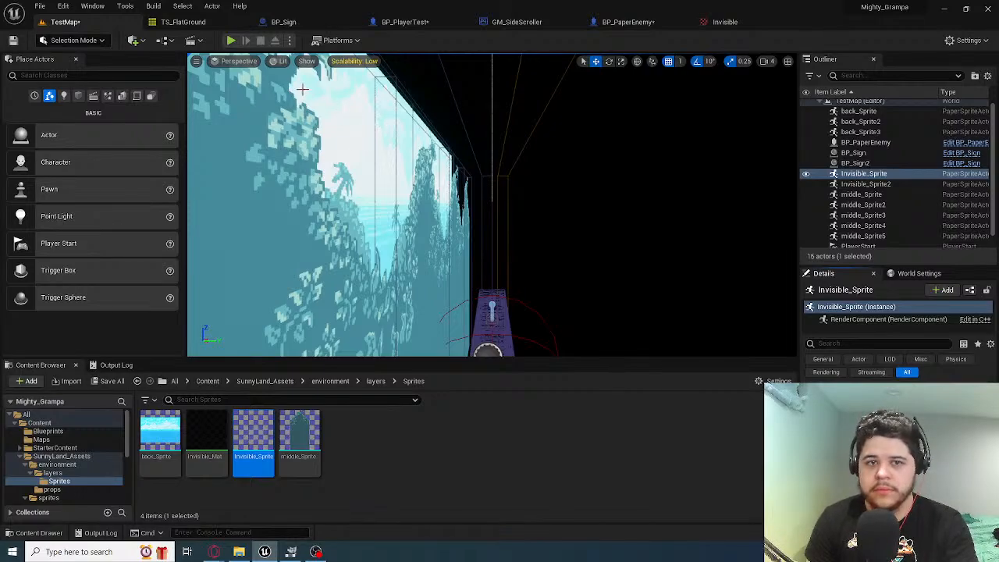
pyautogui.click(229, 40)
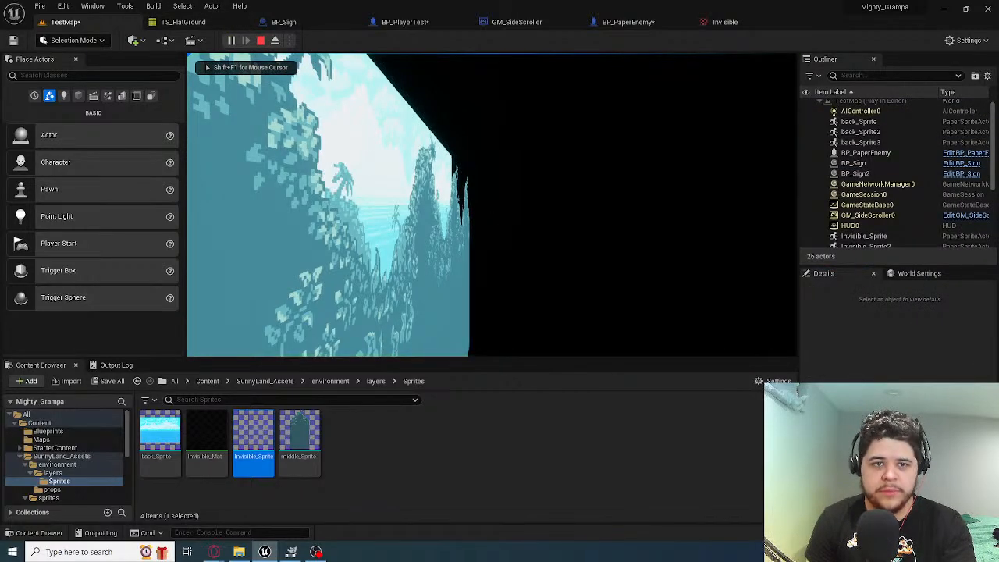
pyautogui.press('Escape')
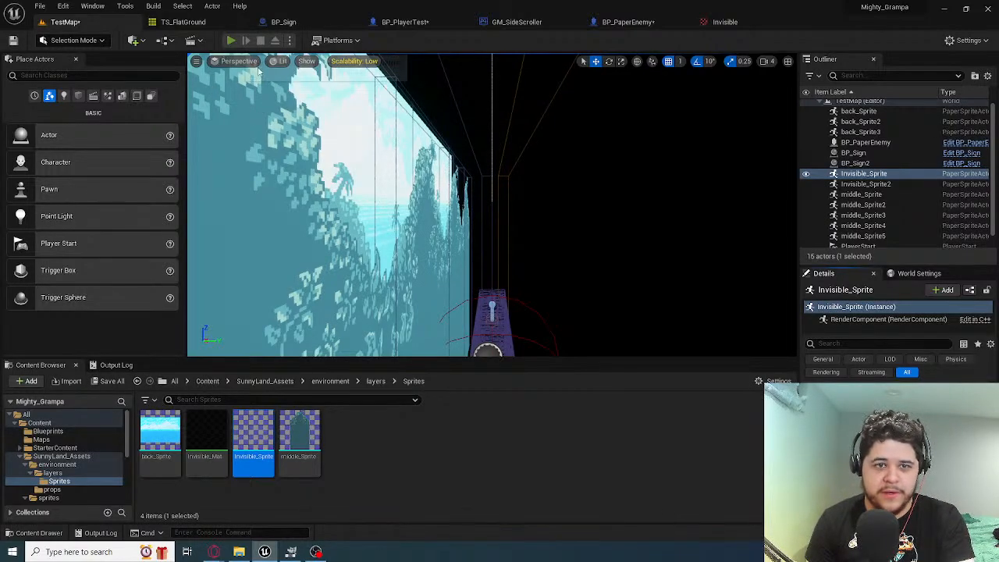
pyautogui.click(231, 40)
pyautogui.press('Escape')
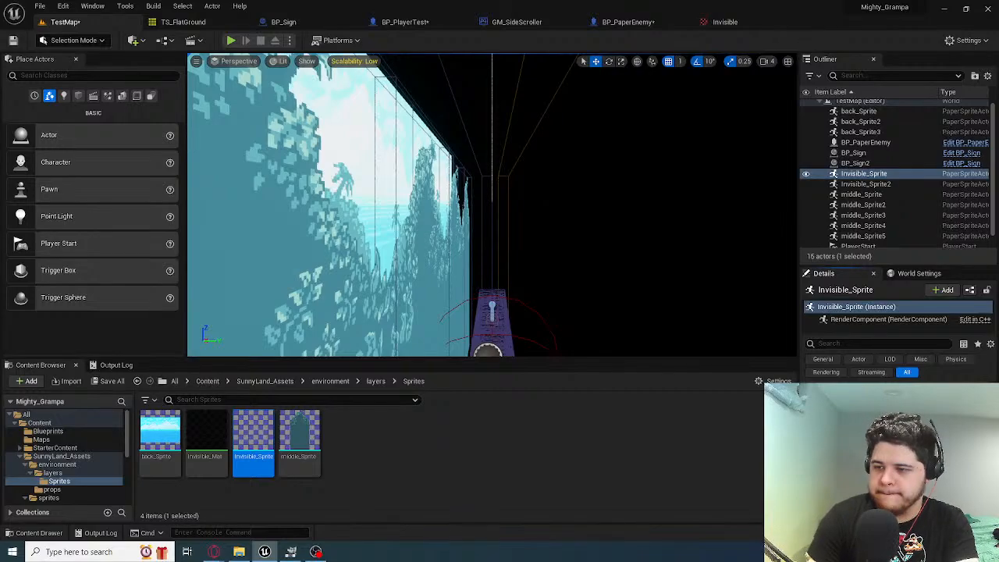
pyautogui.click(231, 40)
pyautogui.press('Escape')
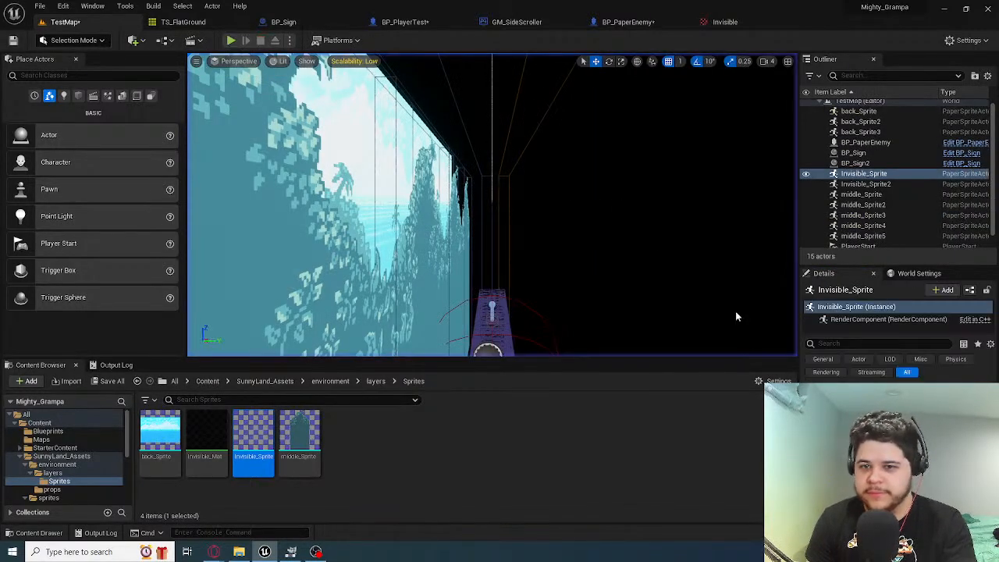
# Rerun the level from other viewport camera positions to check how play starts
pyautogui.moveTo(503, 174); pyautogui.dragTo(502, 174, button='right')
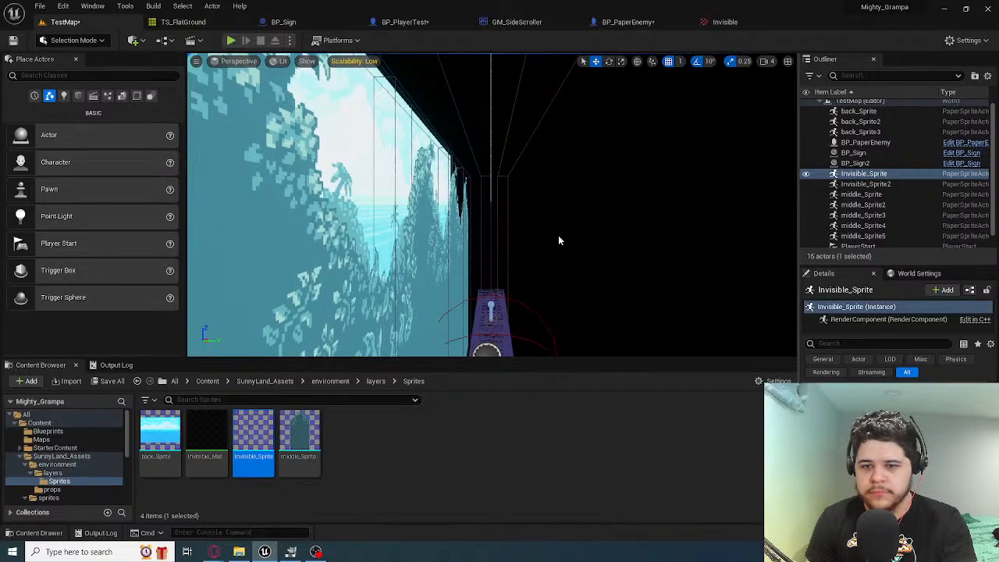
pyautogui.press('s')
pyautogui.moveTo(560, 240); pyautogui.dragTo(559, 244, button='right')
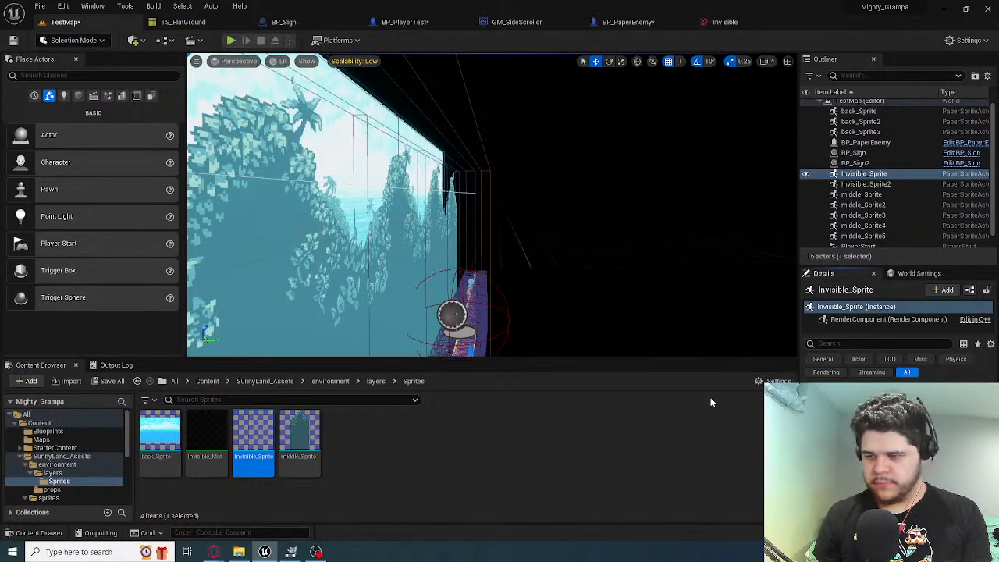
pyautogui.click(231, 40)
pyautogui.press('Escape')
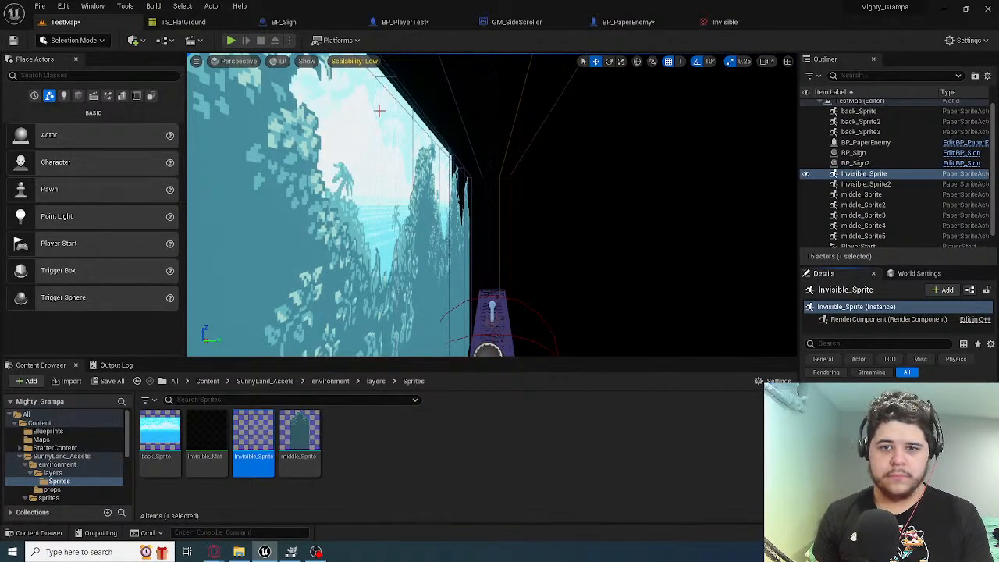
pyautogui.click(231, 39)
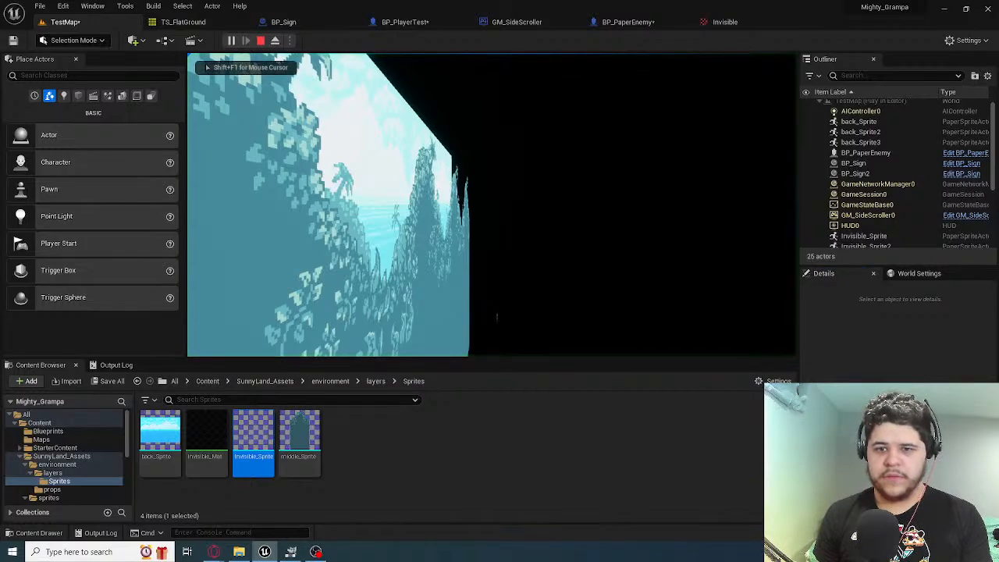
pyautogui.press('Escape')
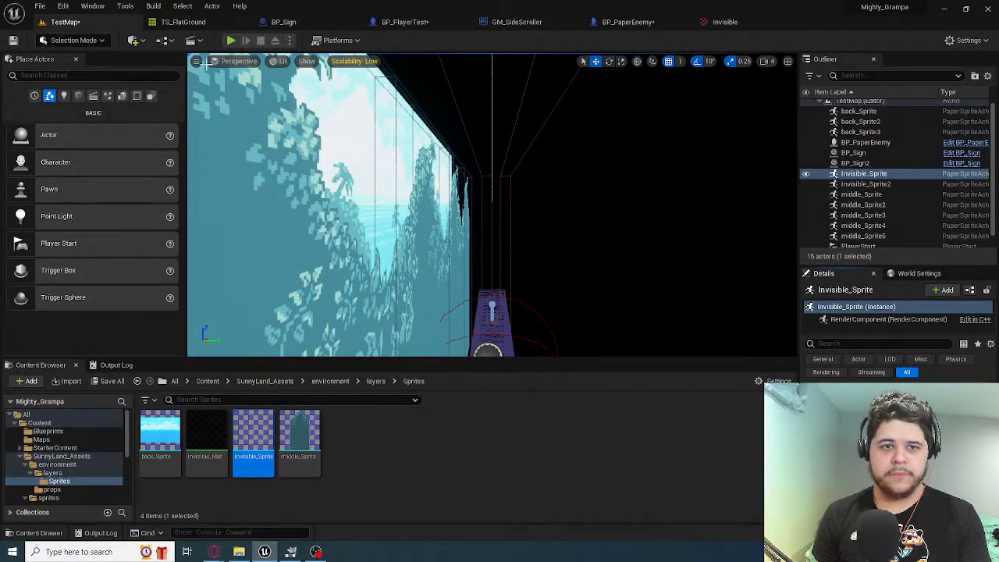
pyautogui.click(231, 40)
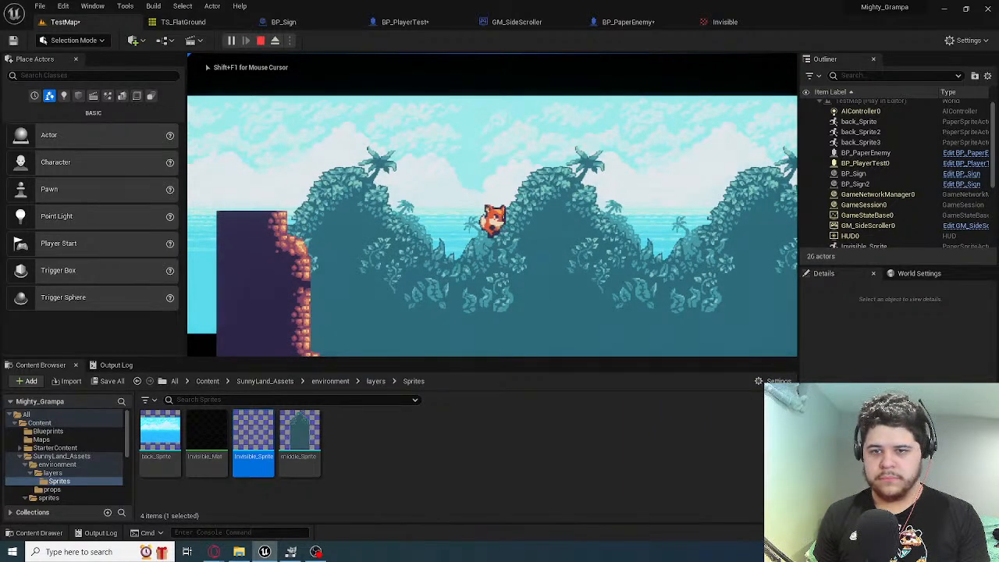
pyautogui.press('Escape')
# Start play mode and run the player fox along the ground past the second sign and the enemy
pyautogui.moveTo(655, 296); pyautogui.dragTo(758, 309, button='right')
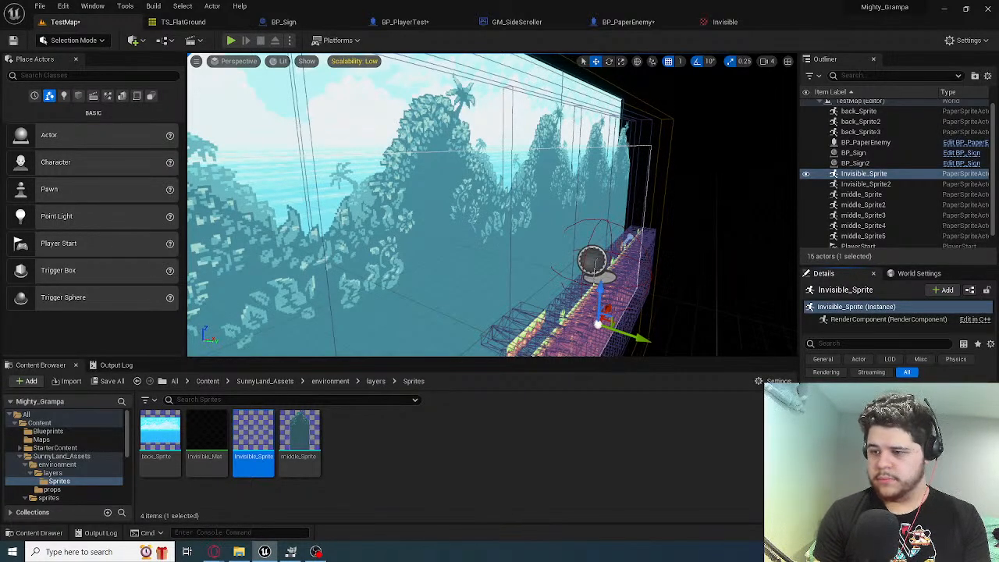
pyautogui.hotkey('alt', 'p')
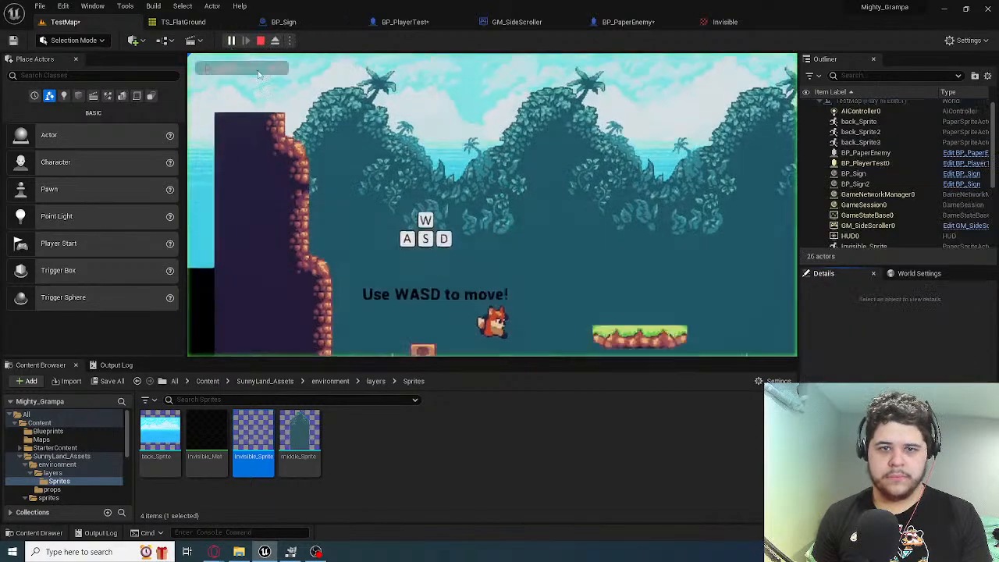
pyautogui.press('d')
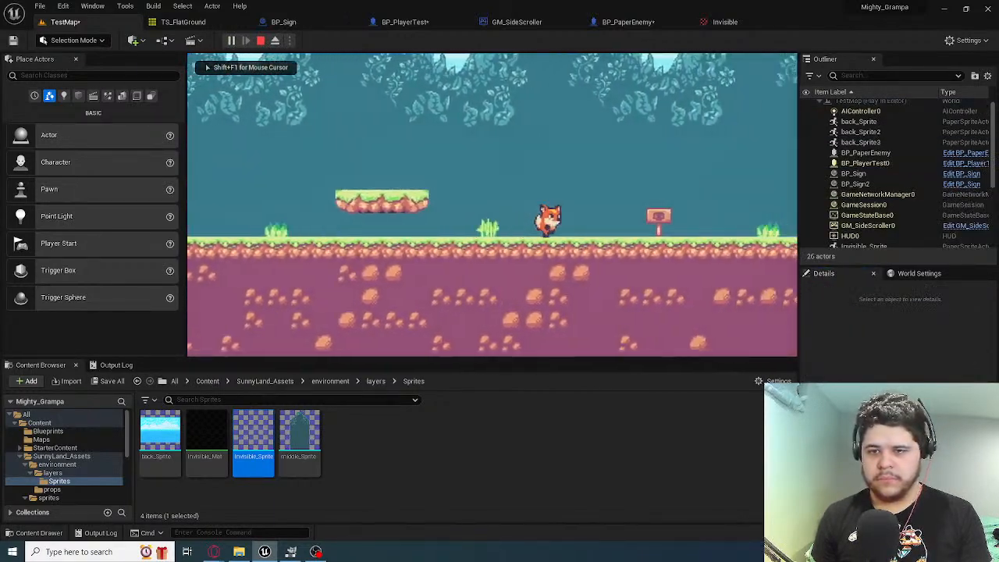
pyautogui.press('d')
pyautogui.press('space')
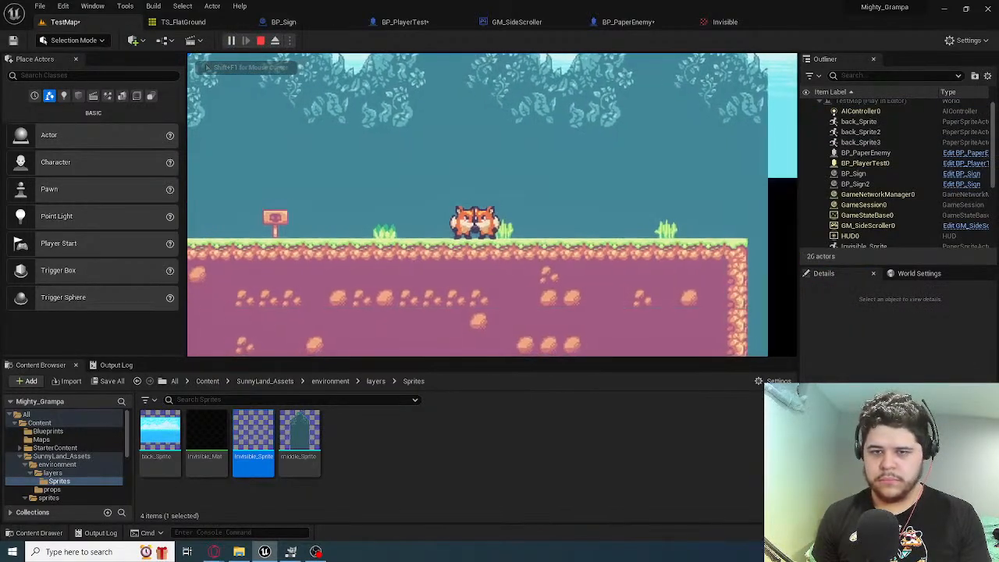
pyautogui.press('d')
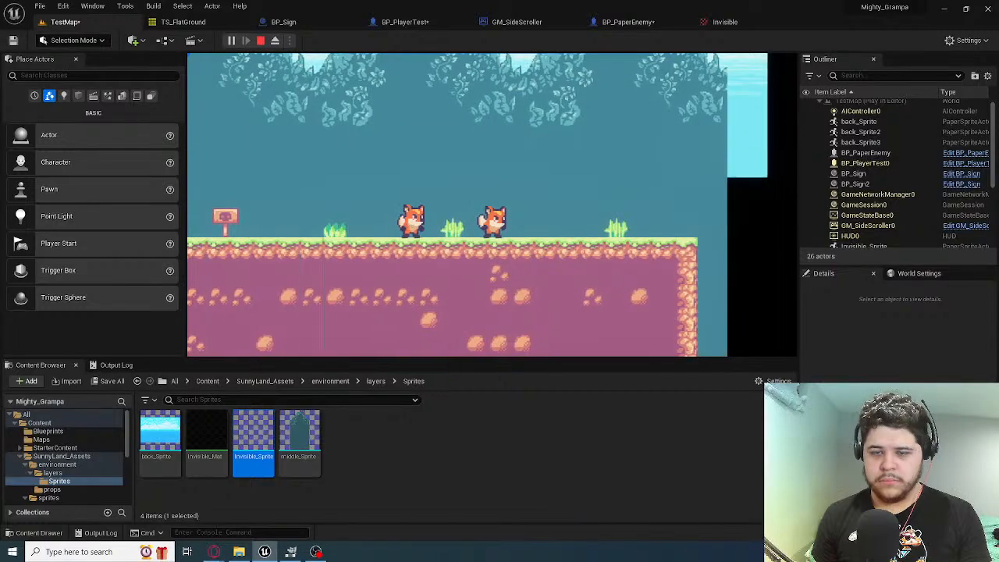
# Jump the player fox back and forth over the enemy to test their collision
pyautogui.press('a')
pyautogui.press('space')
pyautogui.press('d')
pyautogui.press('space')
pyautogui.press('a')
pyautogui.press('space')
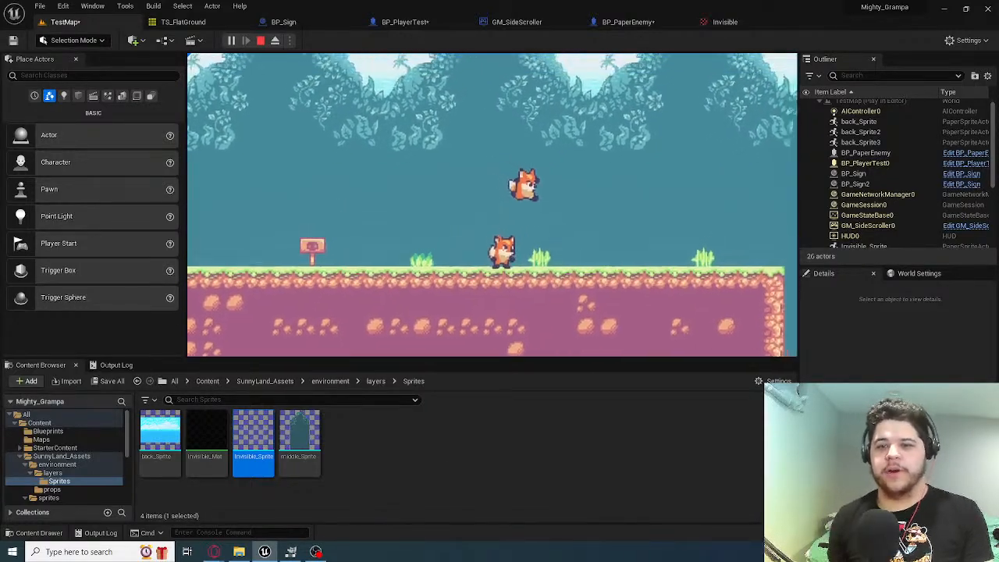
pyautogui.press('a')
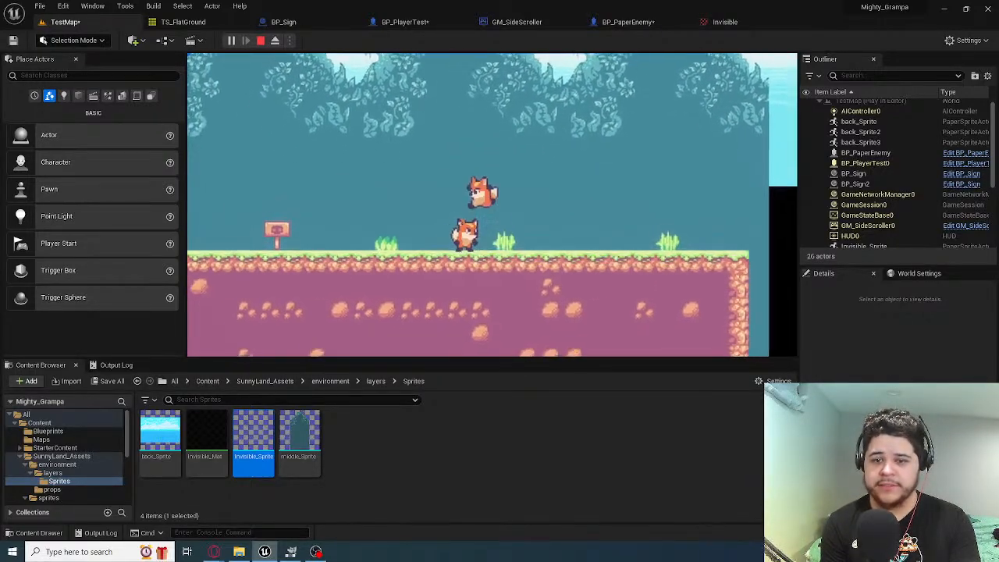
# Test repeated jumps onto and across the enemy, return to the attack sign, and end the play session
pyautogui.press('d')
pyautogui.press('space')
pyautogui.press('a')
pyautogui.press('d')
pyautogui.press('space')
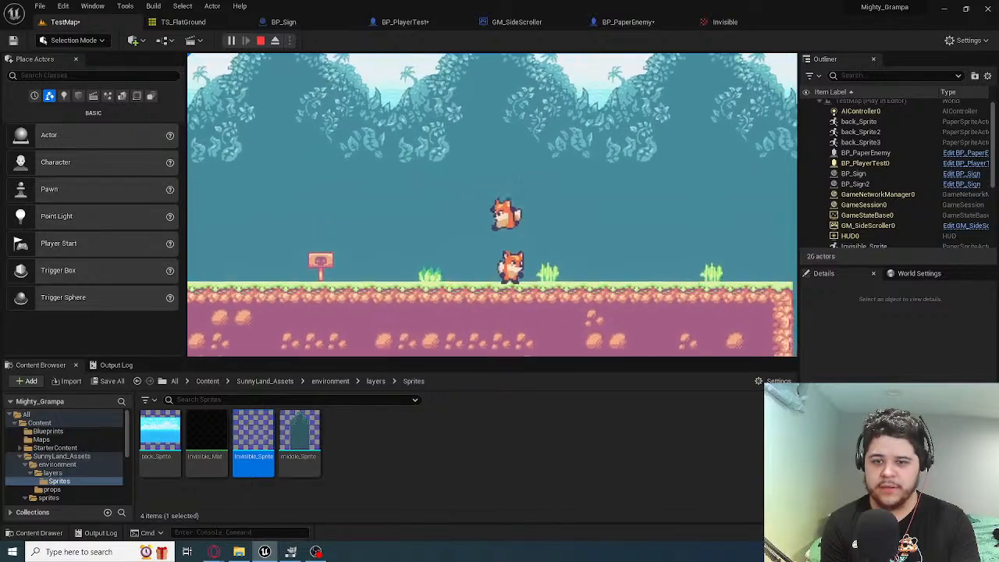
pyautogui.press('d')
pyautogui.press('space')
pyautogui.press('a')
pyautogui.press('space')
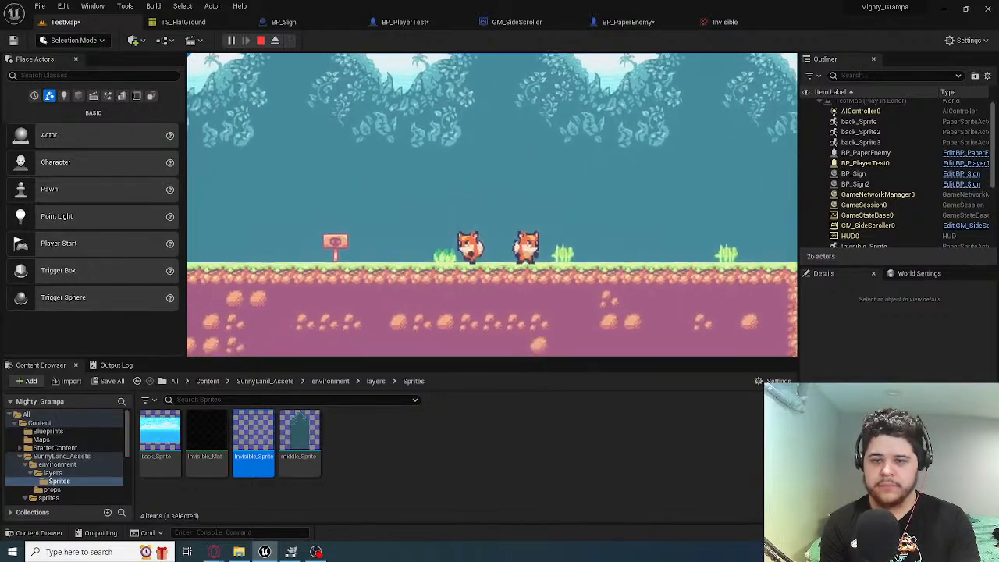
pyautogui.press('d')
pyautogui.press('space')
pyautogui.press('a')
pyautogui.press('space')
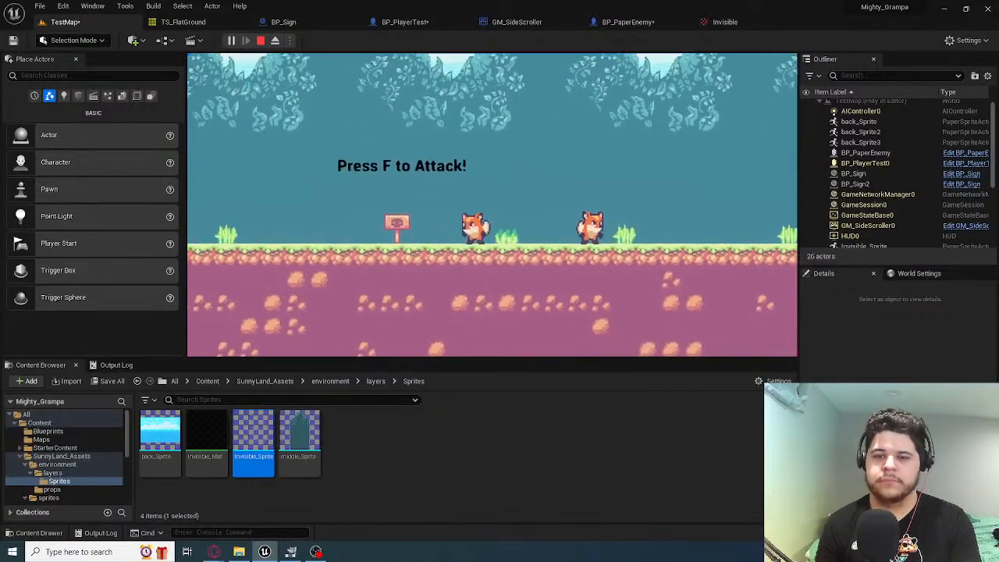
pyautogui.press('Escape')
# Inspect the enemy fox beside the second sign in the level editor
pyautogui.moveTo(555, 228); pyautogui.dragTo(611, 229, button='right')
pyautogui.press('w')
pyautogui.press('d')
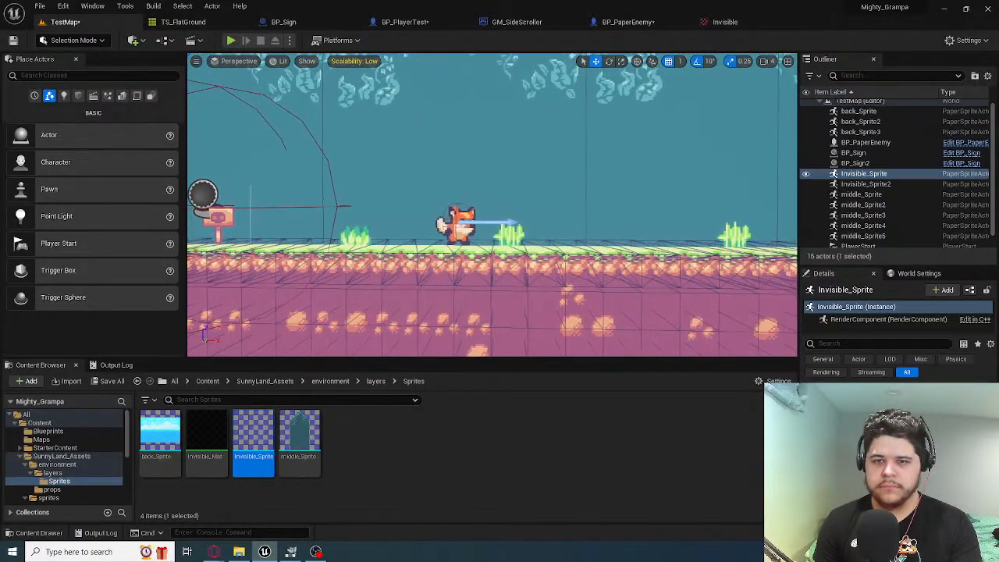
pyautogui.press('a')
pyautogui.press('s')
pyautogui.press('w')
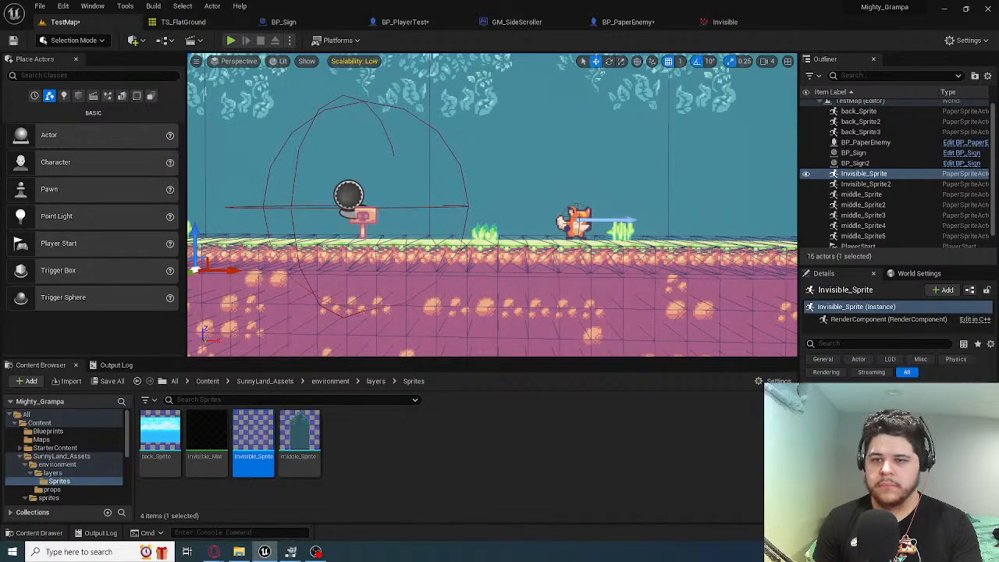
pyautogui.click(575, 221)
# Open the BP_PaperEnemy event graph and examine its BeginPlay, ActorBeginOverlap and Tick events
pyautogui.click(628, 22)
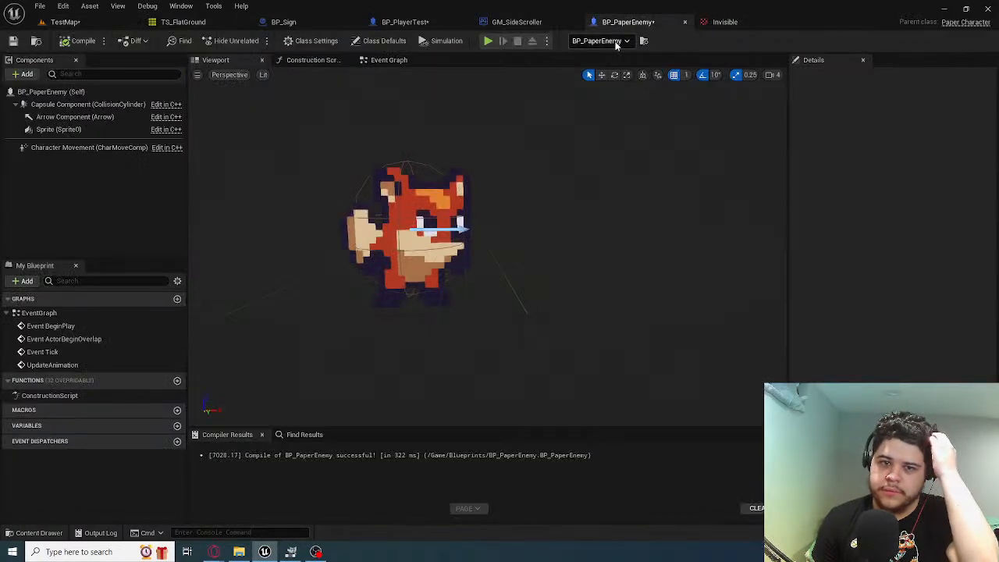
pyautogui.click(390, 60)
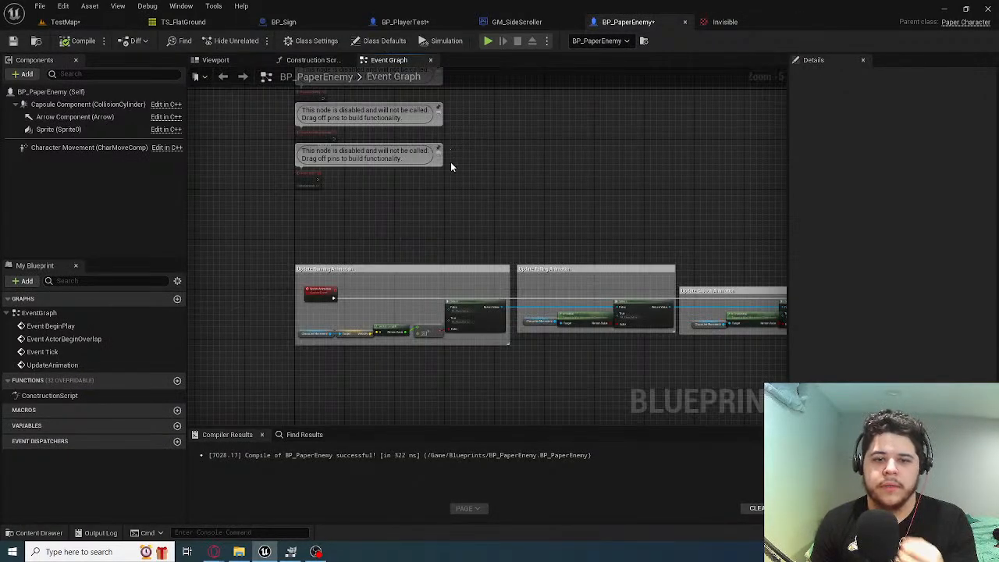
pyautogui.scroll(4, 343, 200)
pyautogui.moveTo(344, 200); pyautogui.dragTo(445, 273, button='right')
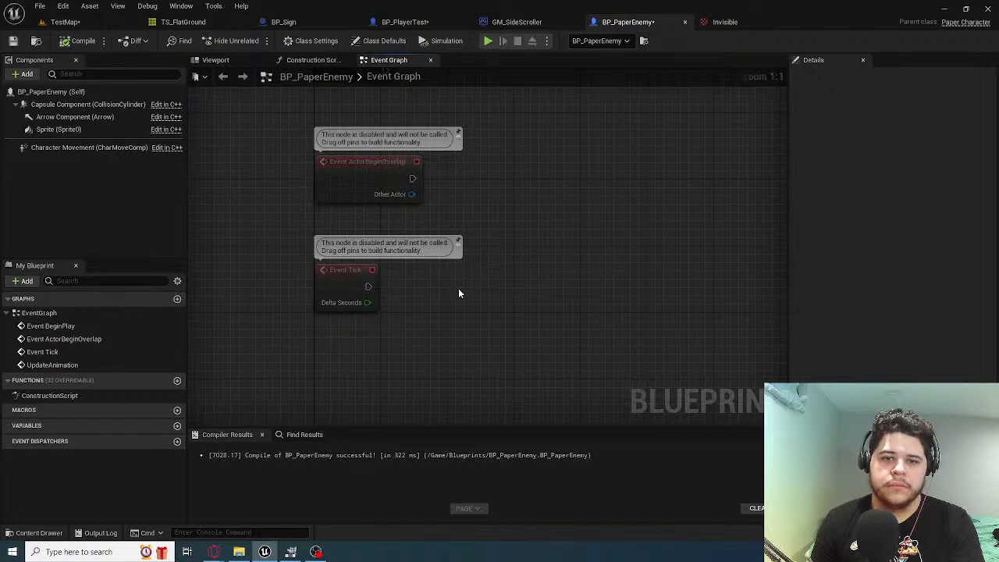
pyautogui.moveTo(411, 182); pyautogui.dragTo(405, 257, button='right')
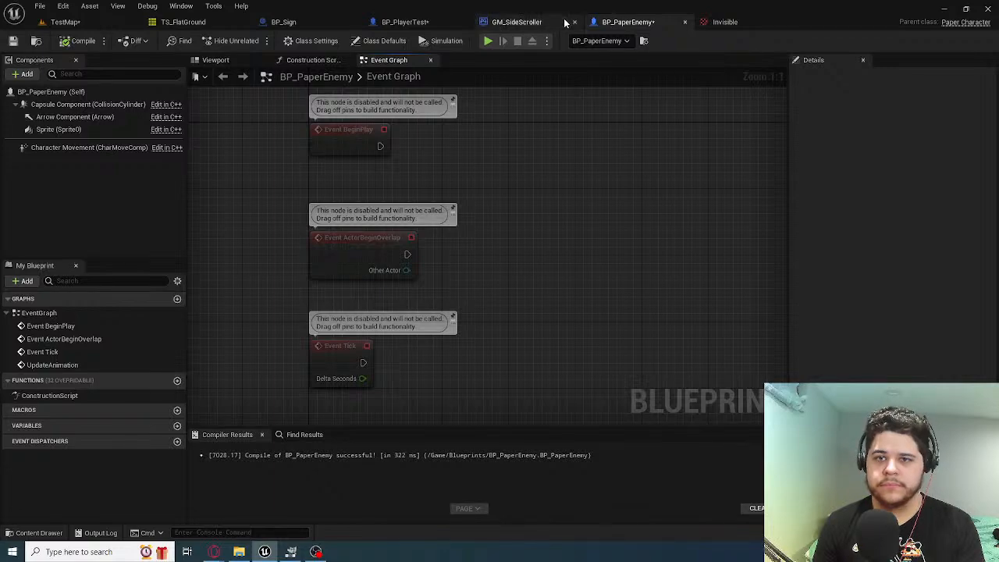
# Copy the Get Player Pawn, equality and Branch nodes from BP_Sign's On Component Begin Overlap (Sphere) logic
pyautogui.click(410, 22)
pyautogui.scroll(2, 524, 185)
pyautogui.scroll(-2, 524, 184)
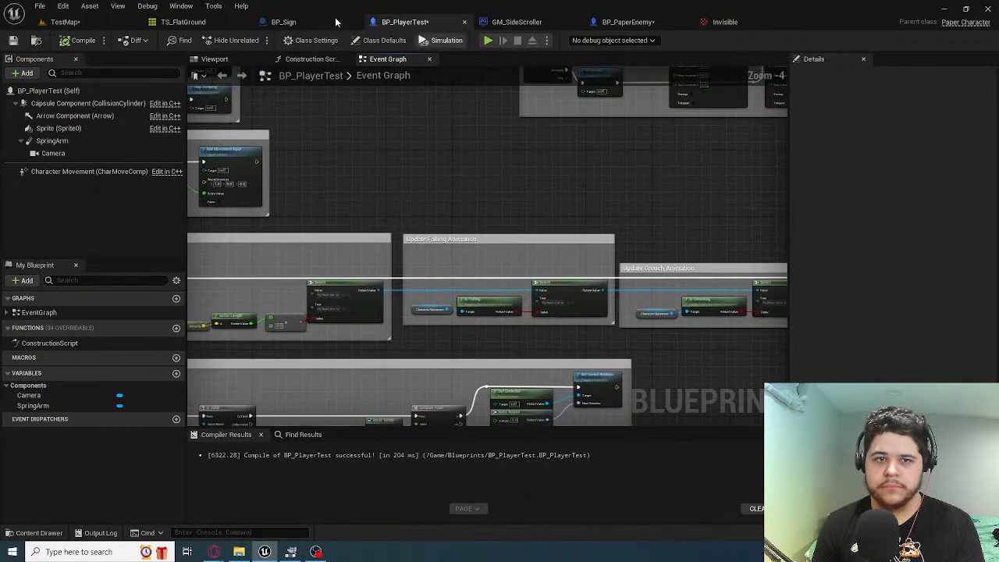
pyautogui.click(332, 21)
pyautogui.click(347, 61)
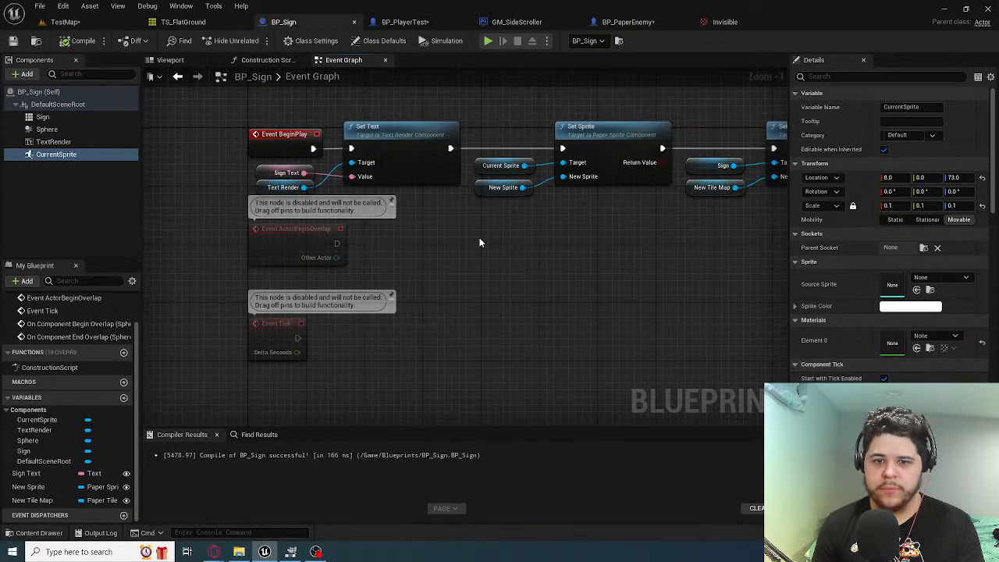
pyautogui.moveTo(430, 233); pyautogui.dragTo(449, 378, button='right')
pyautogui.moveTo(404, 242); pyautogui.dragTo(438, 78, button='right')
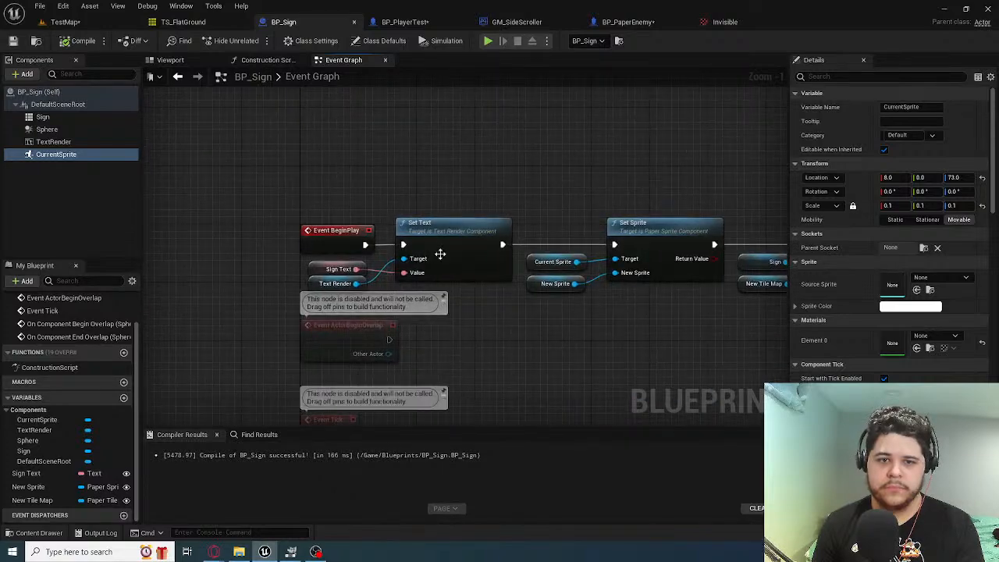
pyautogui.moveTo(439, 254); pyautogui.dragTo(357, 78, button='right')
pyautogui.moveTo(438, 230); pyautogui.dragTo(437, 78, button='right')
pyautogui.moveTo(345, 118); pyautogui.dragTo(326, 185, button='right')
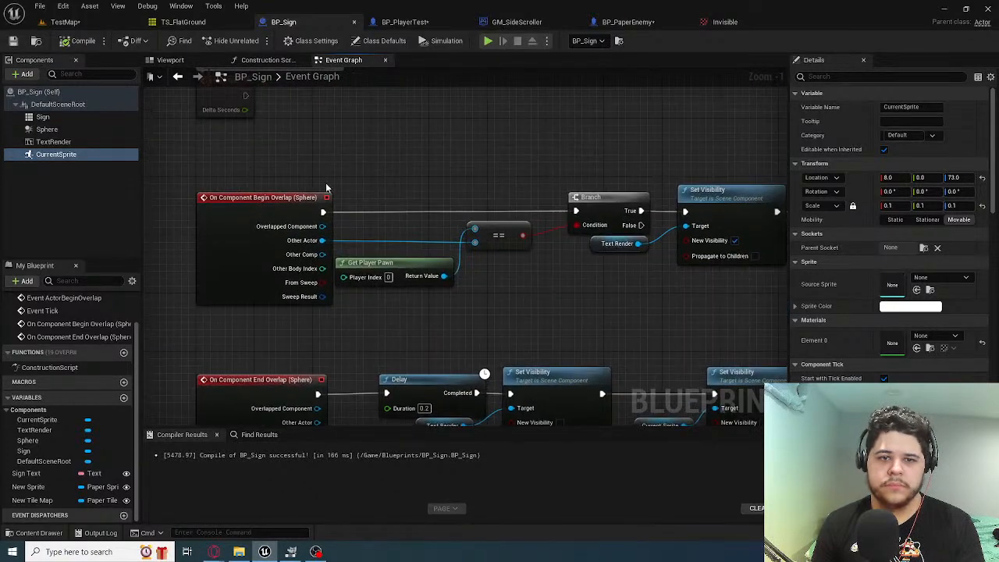
pyautogui.moveTo(396, 303); pyautogui.dragTo(578, 225)
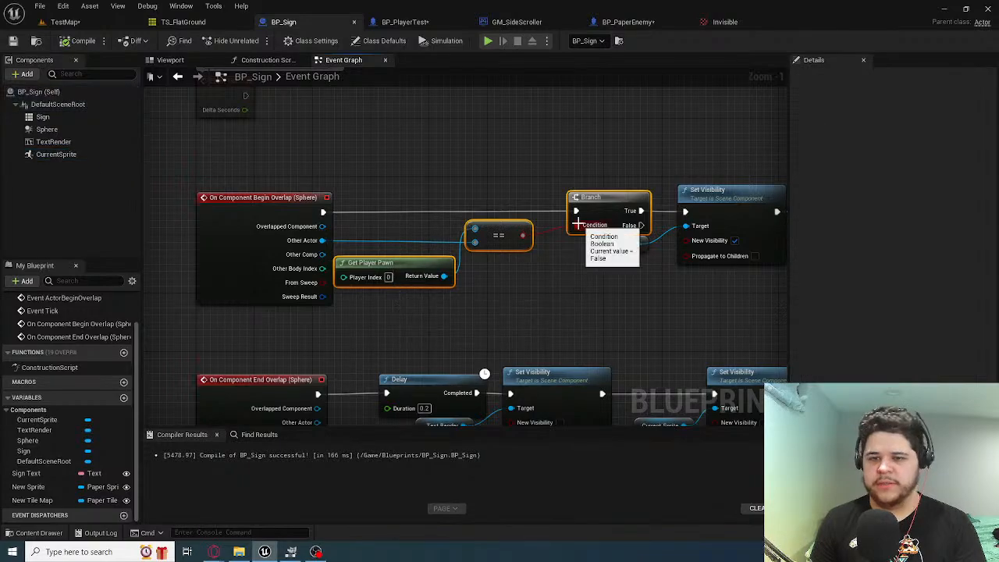
# Close the Invisible texture asset and return to the BP_PaperEnemy event graph
pyautogui.click(725, 22)
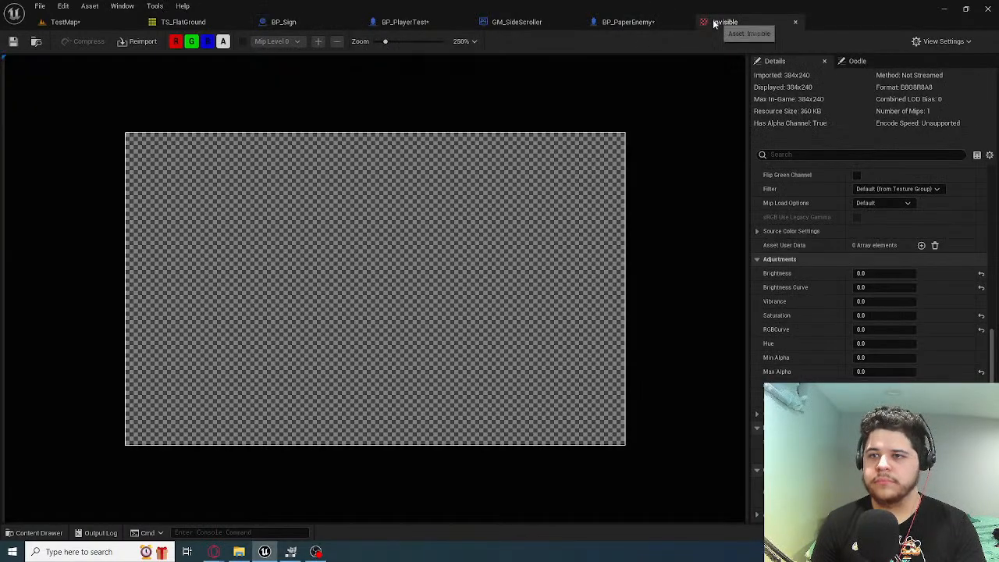
pyautogui.click(629, 21)
pyautogui.click(795, 22)
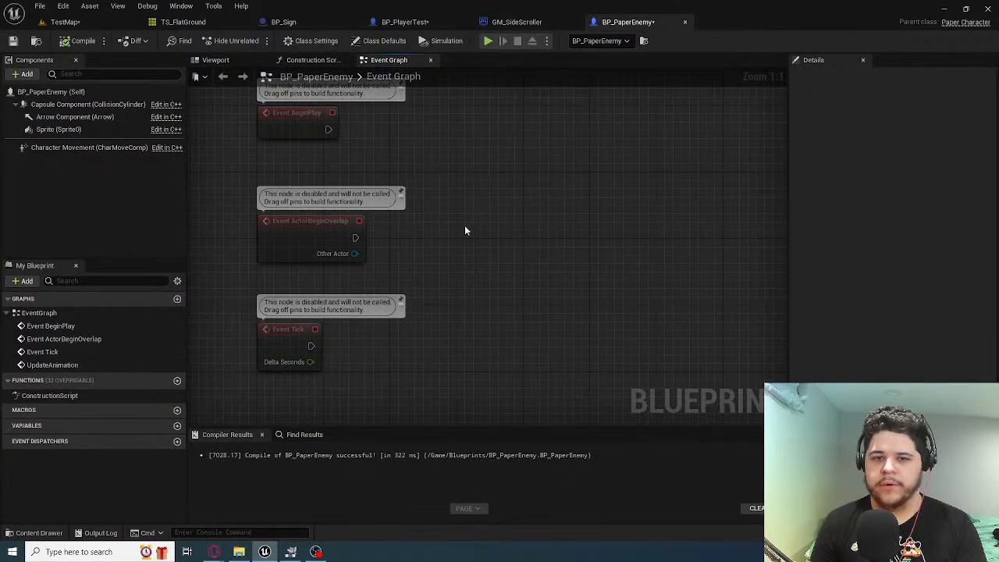
# Paste the copied nodes beside Event ActorBeginOverlap and connect its Other Actor output to the equality node
pyautogui.hotkey('ctrl', 'v')
pyautogui.moveTo(356, 255); pyautogui.dragTo(510, 266)
pyautogui.moveTo(563, 325); pyautogui.dragTo(497, 327, button='right')
pyautogui.moveTo(603, 322); pyautogui.dragTo(404, 211)
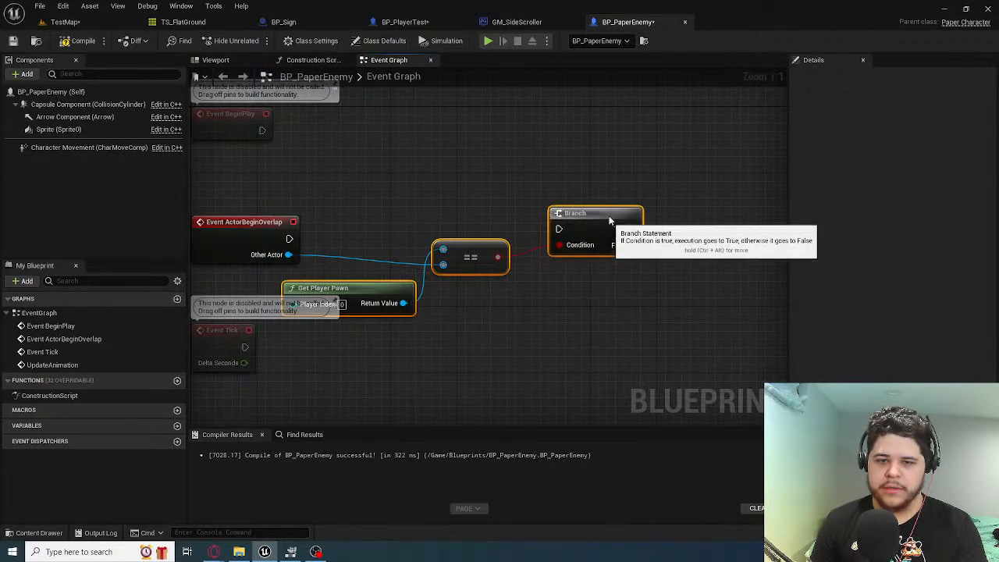
pyautogui.moveTo(606, 223)
pyautogui.mouseDown()
pyautogui.moveTo(614, 219)
pyautogui.moveTo(608, 230)
pyautogui.moveTo(599, 221)
pyautogui.mouseUp()
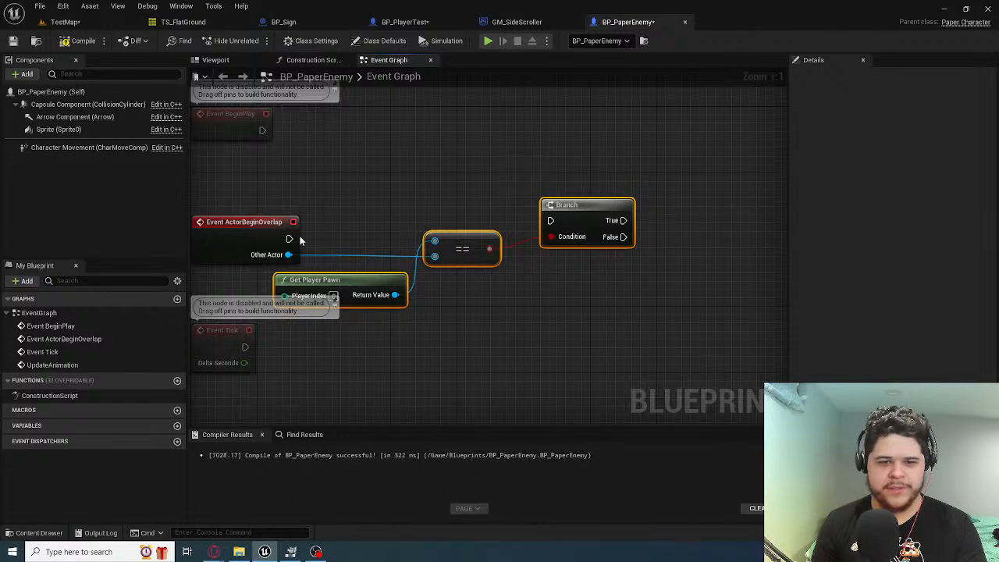
# Connect the ActorBeginOverlap execution output to the Branch node, line up the pasted nodes, and compile BP_PaperEnemy
pyautogui.moveTo(338, 278); pyautogui.dragTo(371, 279)
pyautogui.moveTo(289, 239); pyautogui.dragTo(605, 236)
pyautogui.click(561, 155)
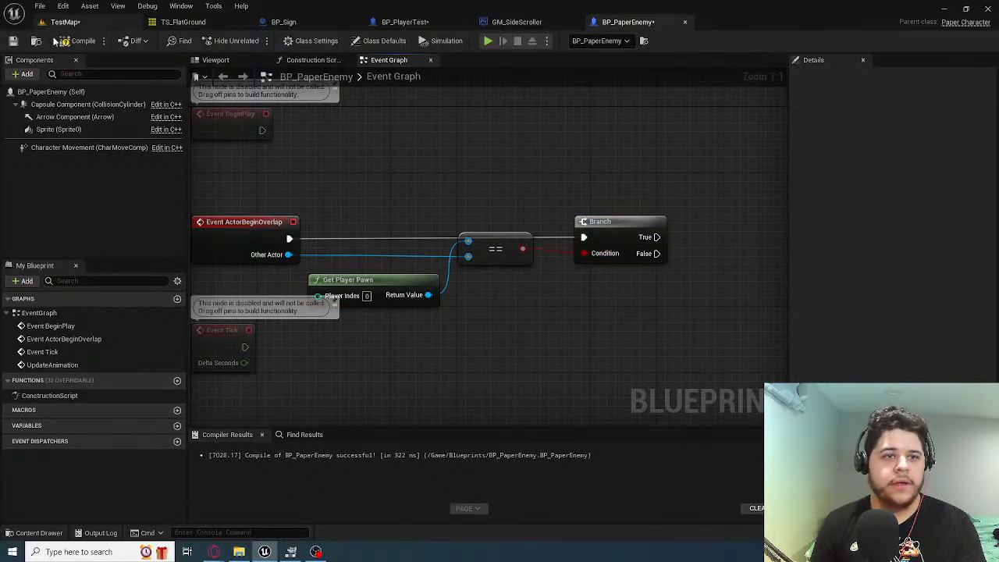
pyautogui.click(61, 45)
pyautogui.moveTo(544, 190); pyautogui.dragTo(554, 163, button='right')
pyautogui.moveTo(576, 211); pyautogui.dragTo(568, 217)
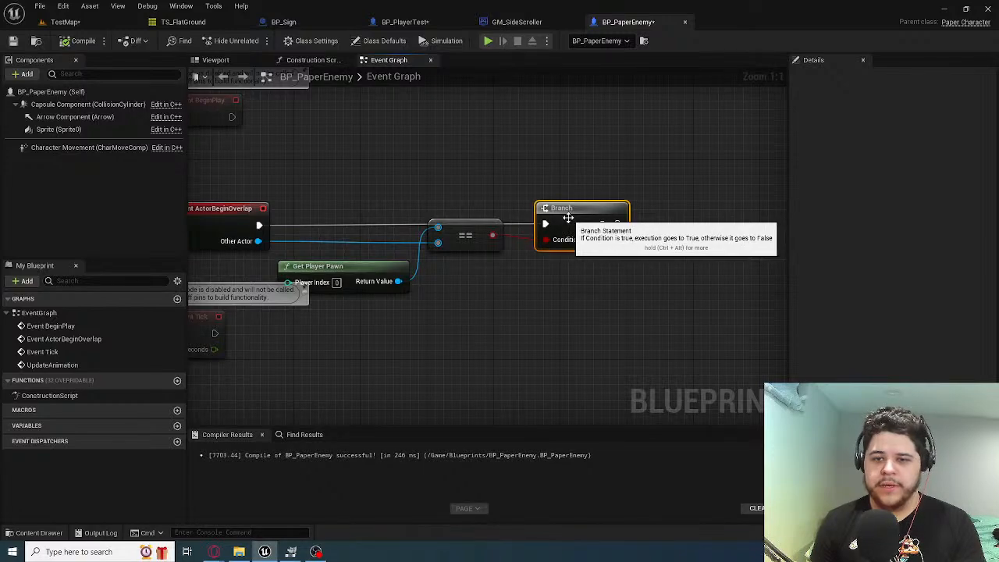
pyautogui.moveTo(582, 186); pyautogui.dragTo(505, 181, button='right')
pyautogui.click(482, 186)
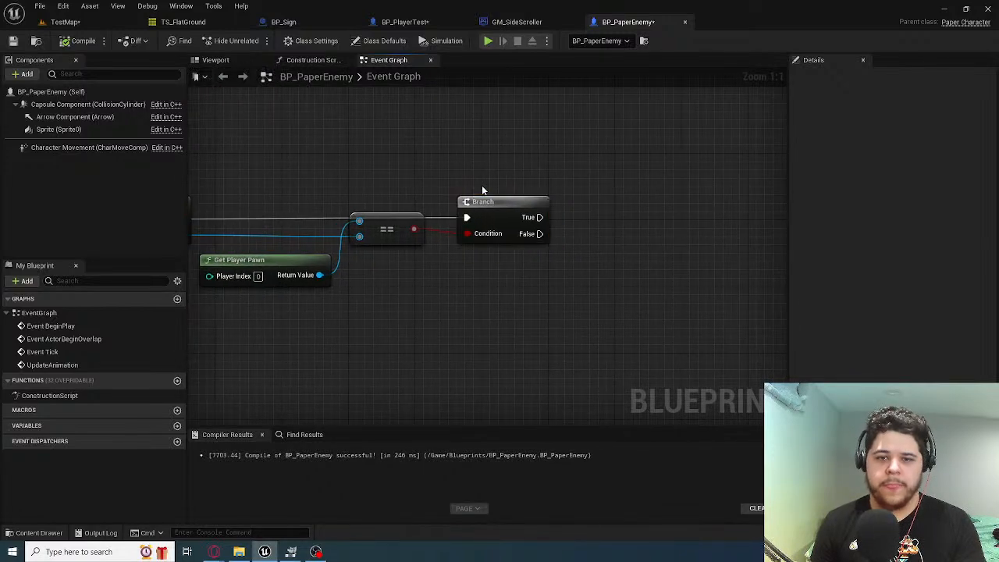
# Return to the TestMap level editor and open the project's Blueprints content folder
pyautogui.click(406, 22)
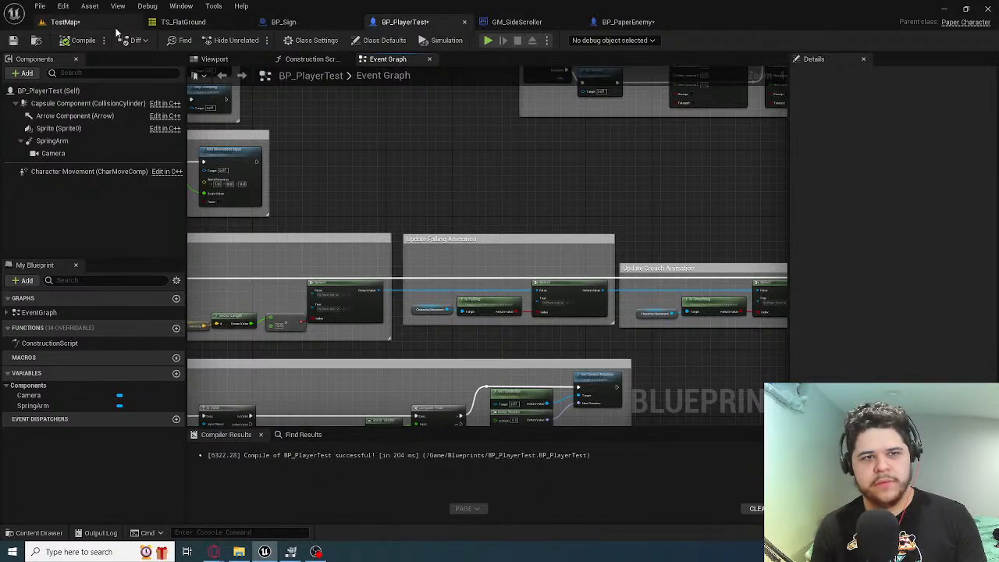
pyautogui.click(65, 22)
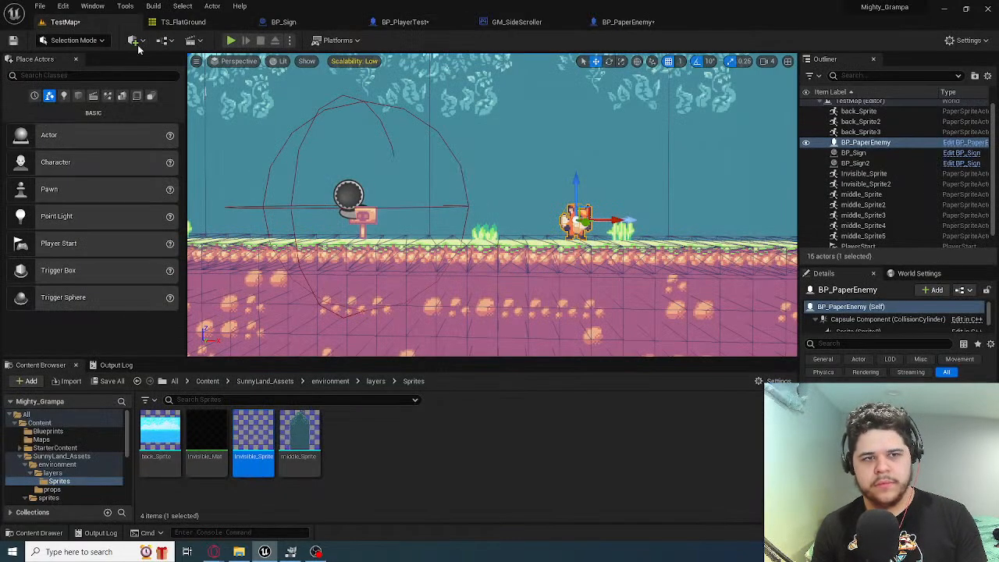
pyautogui.click(48, 431)
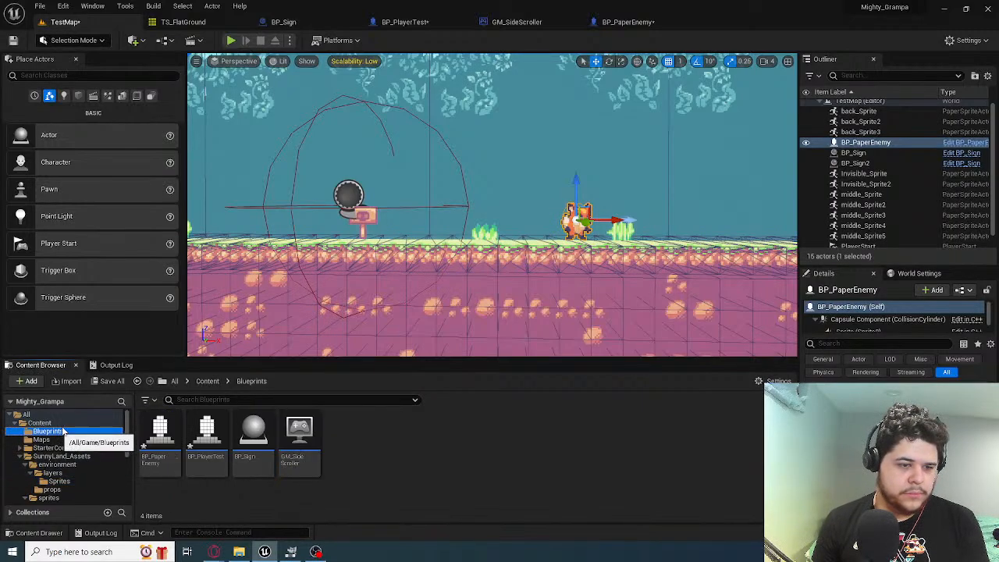
pyautogui.rightClick(346, 451)
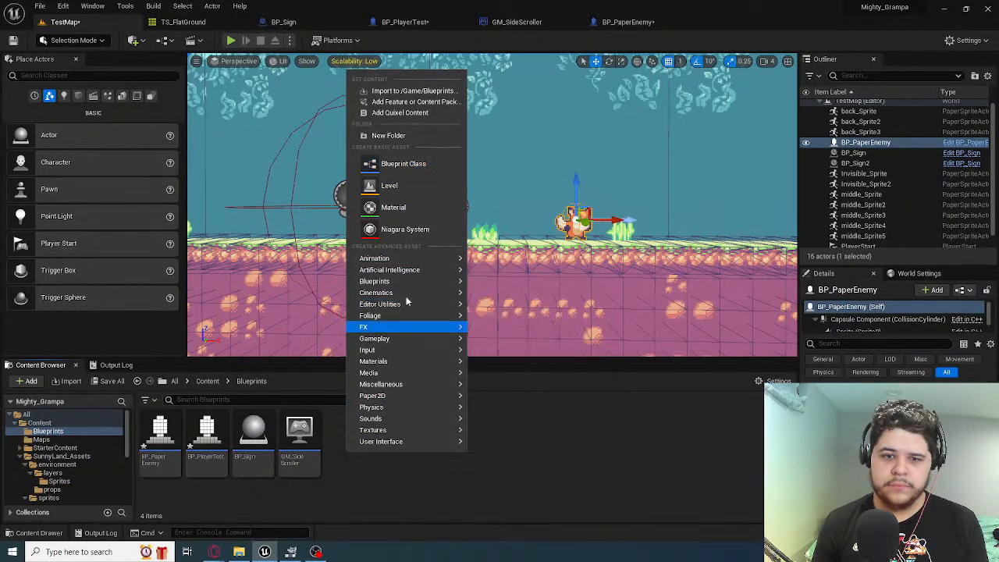
pyautogui.moveTo(422, 417)
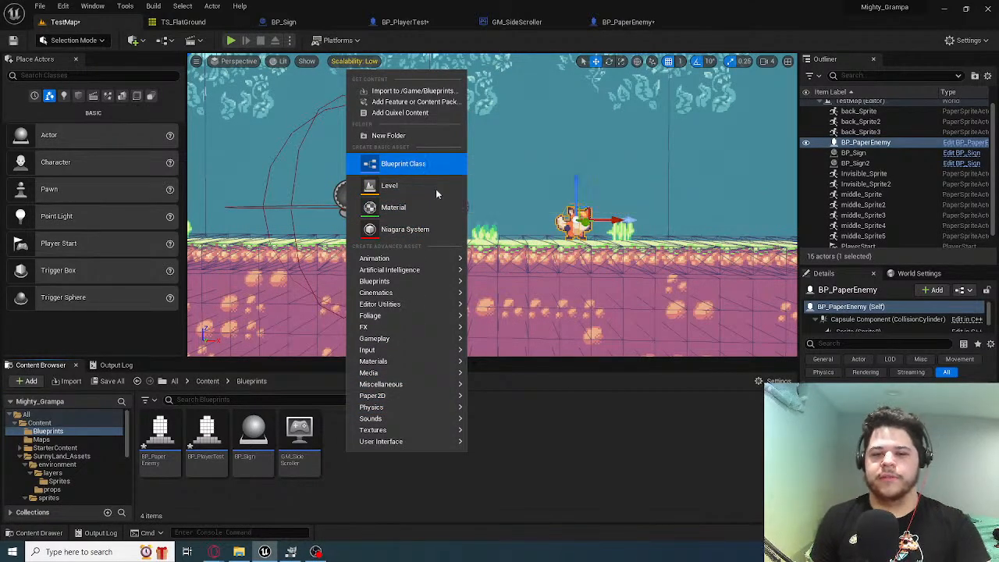
pyautogui.moveTo(428, 282)
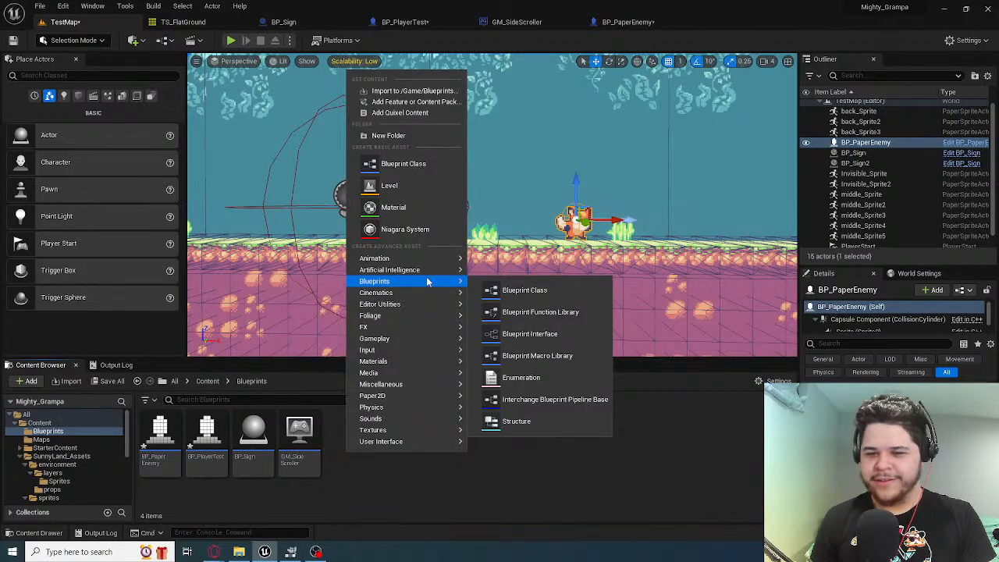
pyautogui.press('Escape')
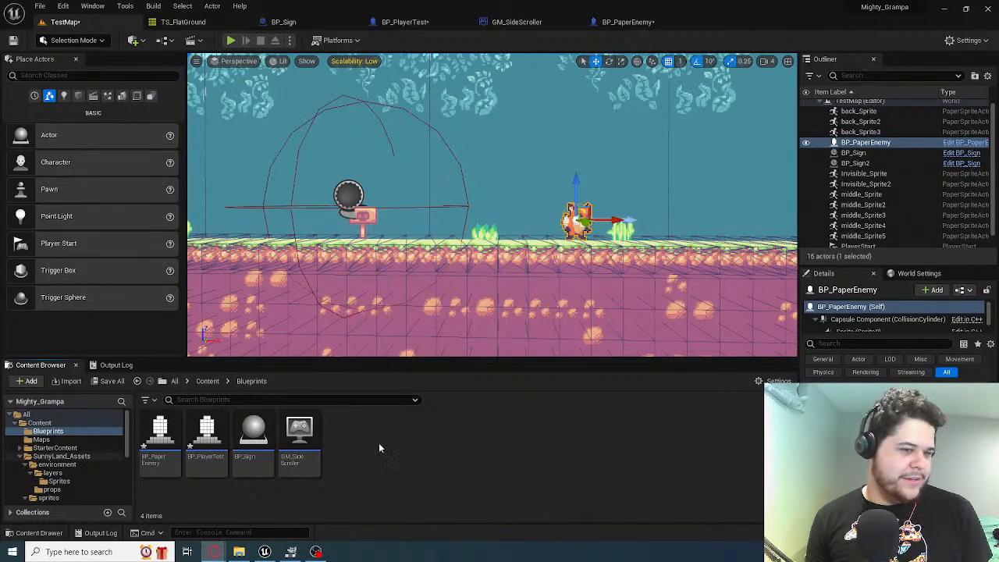
# Create a blueprint class based on Actor Component in the Blueprints folder and name it AC_Stats
pyautogui.rightClick(431, 430)
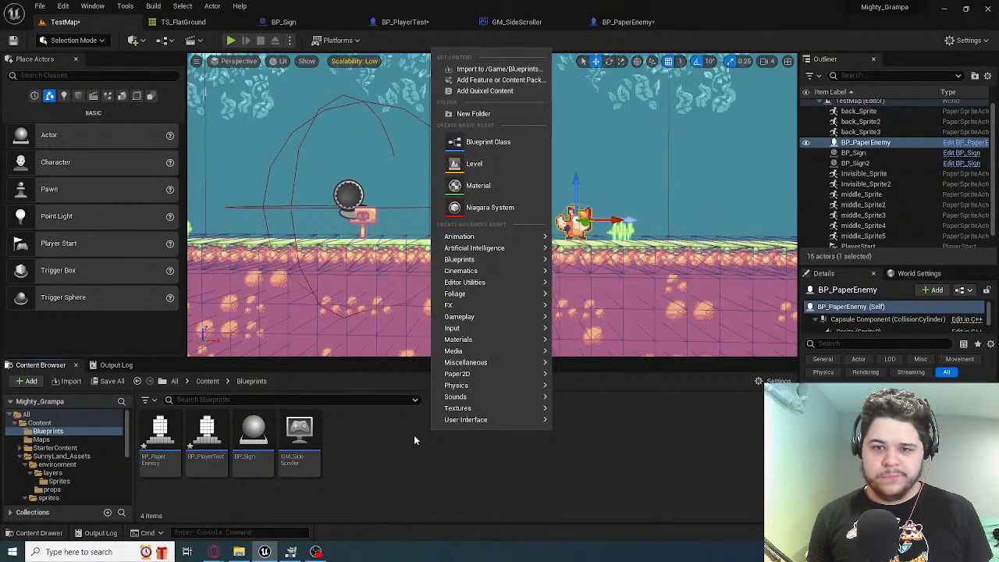
pyautogui.click(491, 142)
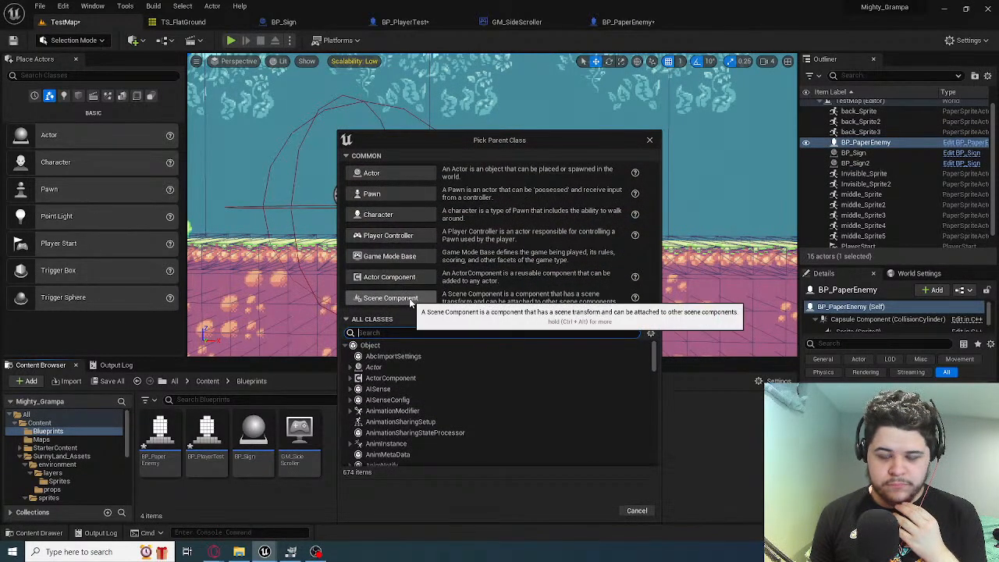
pyautogui.click(390, 277)
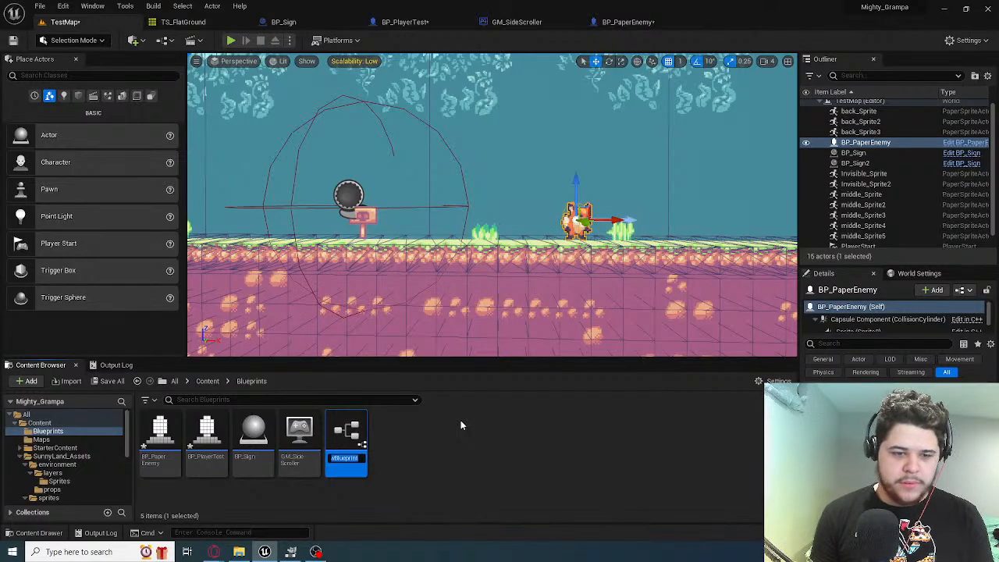
pyautogui.write('SC')
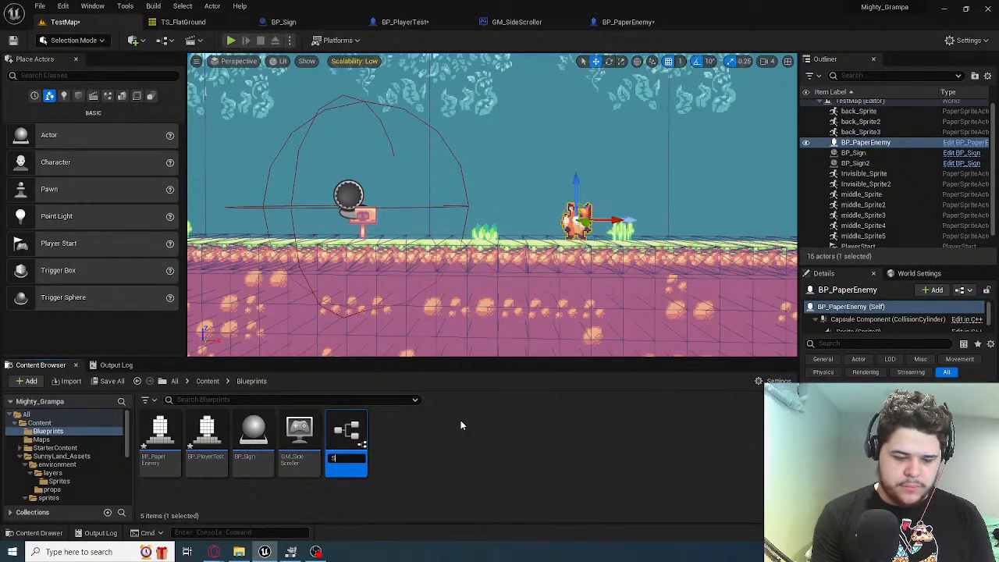
pyautogui.press('BackSpace')
pyautogui.press('BackSpace')
pyautogui.write('AC_')
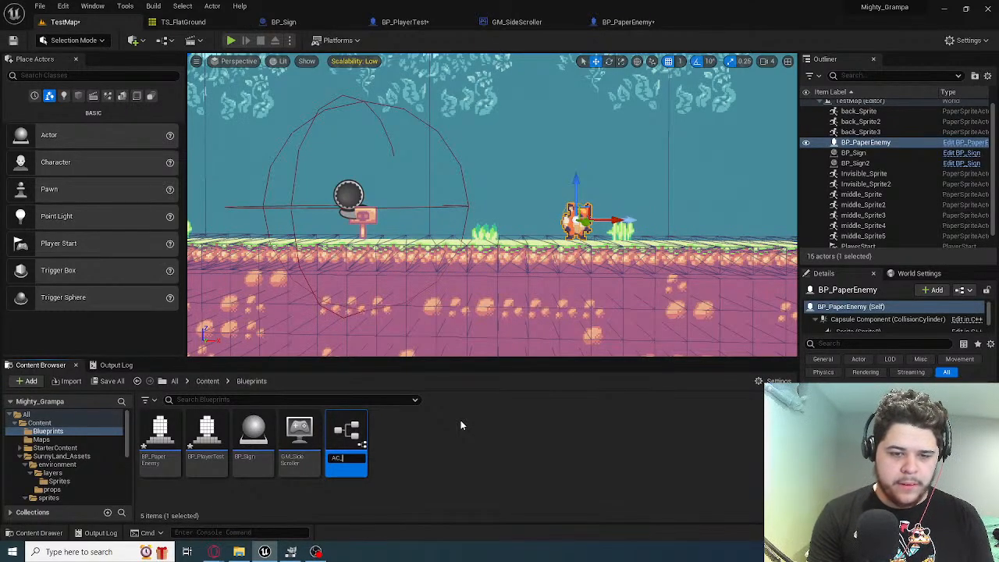
pyautogui.write('Stats')
pyautogui.press('Return')
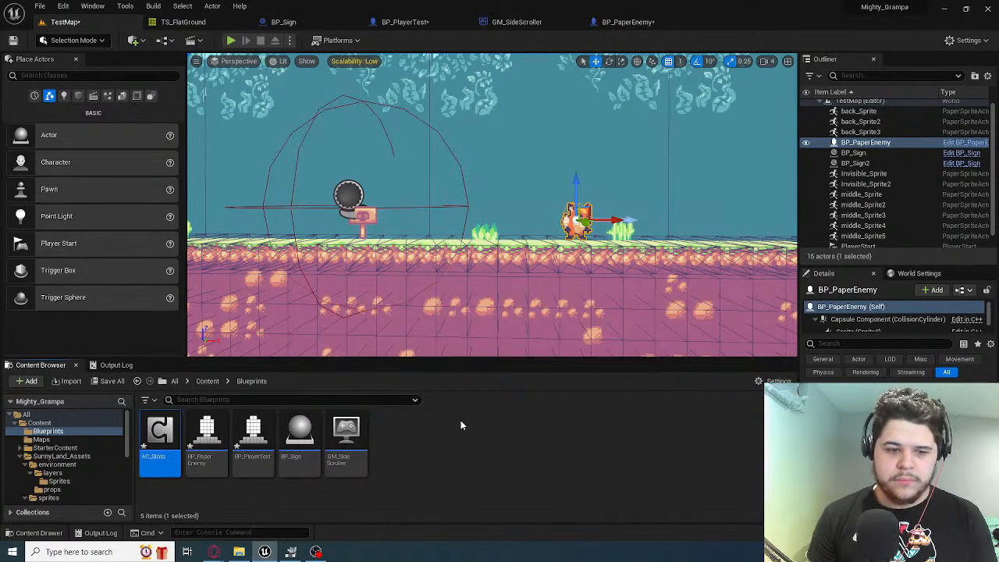
# Open AC_Stats and add a variable named Health of type Float
pyautogui.doubleClick(153, 442)
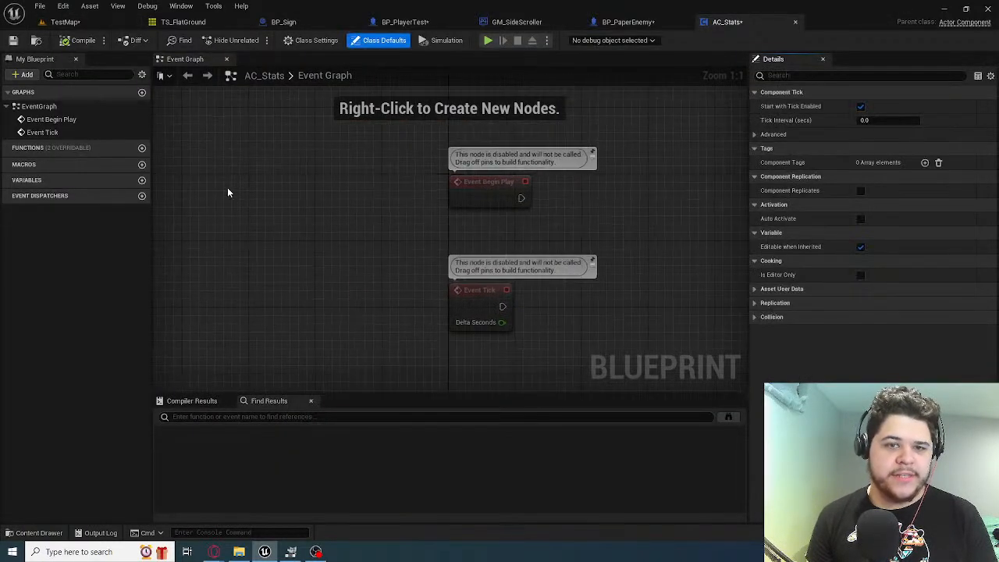
pyautogui.click(142, 181)
pyautogui.write('Heal')
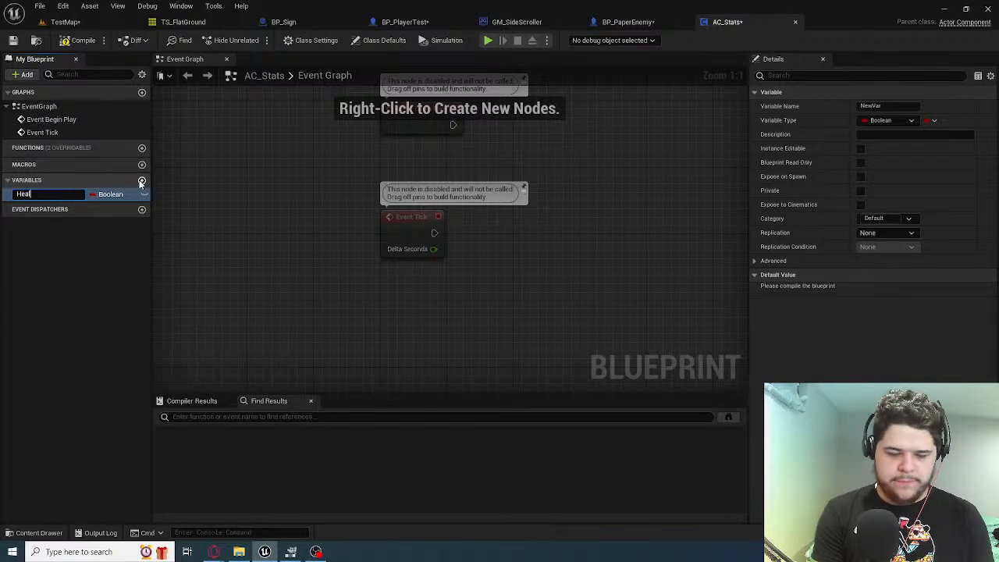
pyautogui.write('th')
pyautogui.press('Return')
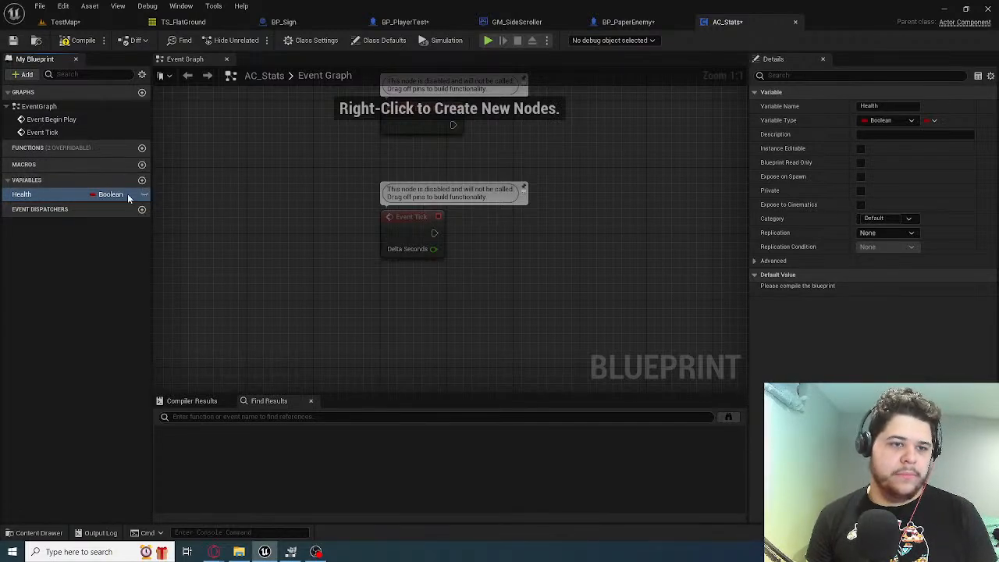
pyautogui.click(118, 194)
pyautogui.click(125, 264)
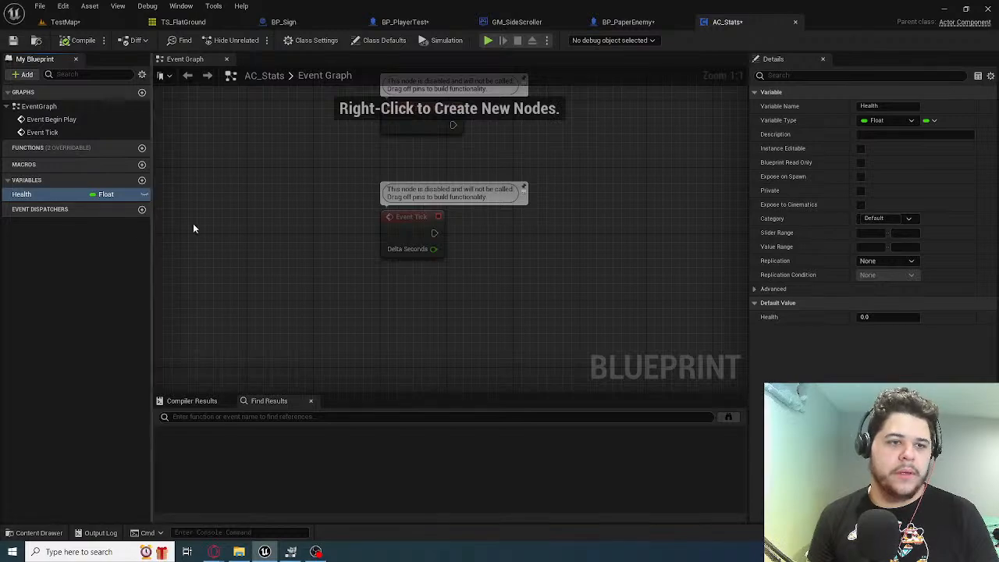
# Add a second Float variable named MaxHealth to AC_Stats
pyautogui.moveTo(258, 225); pyautogui.dragTo(242, 225, button='right')
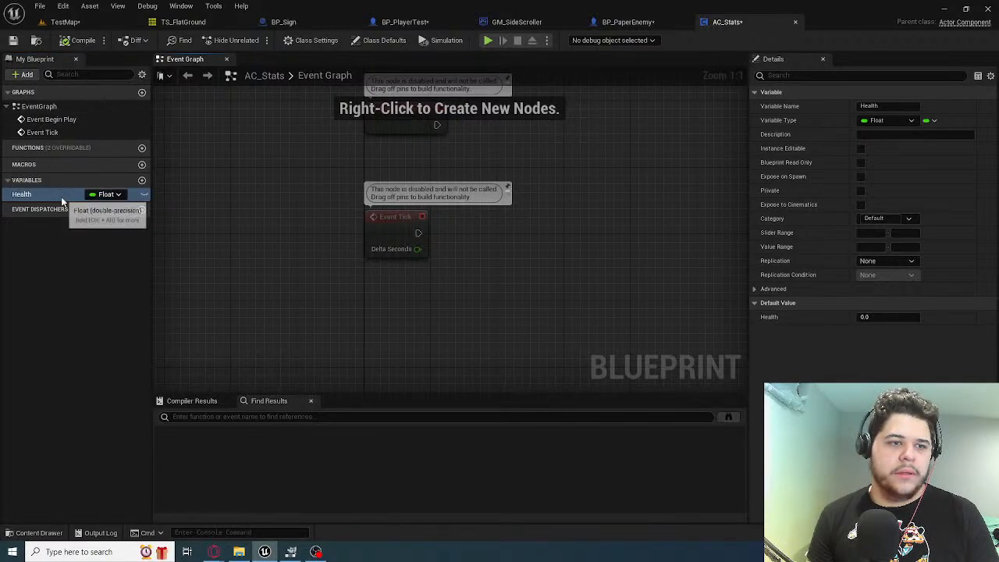
pyautogui.click(23, 74)
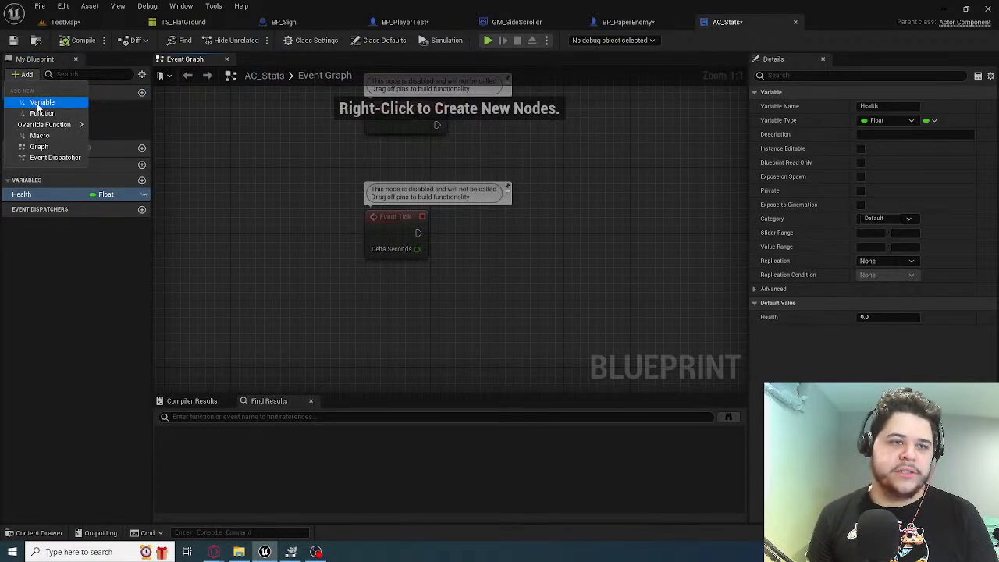
pyautogui.click(208, 200)
pyautogui.click(24, 75)
pyautogui.click(36, 103)
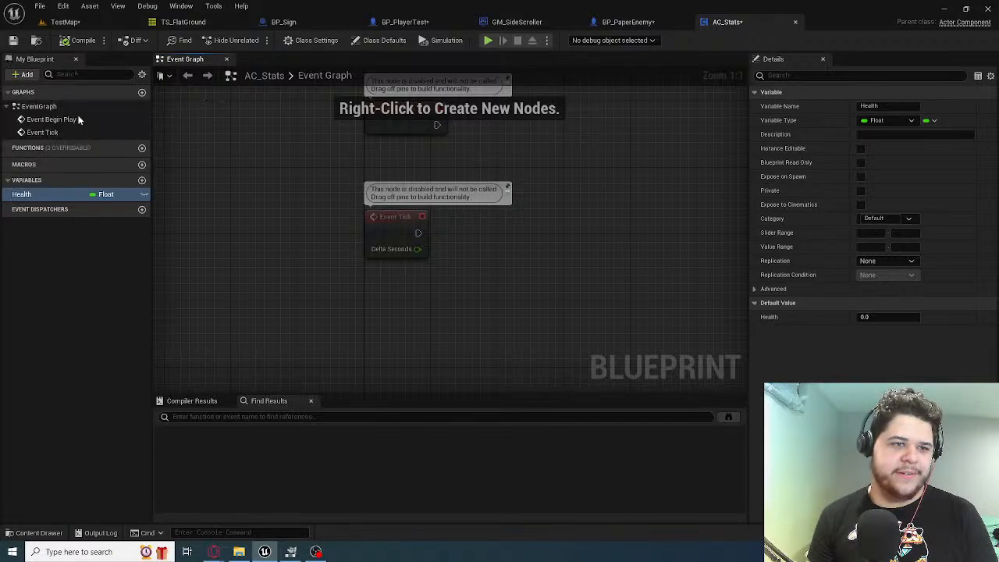
pyautogui.write('MaxHealth')
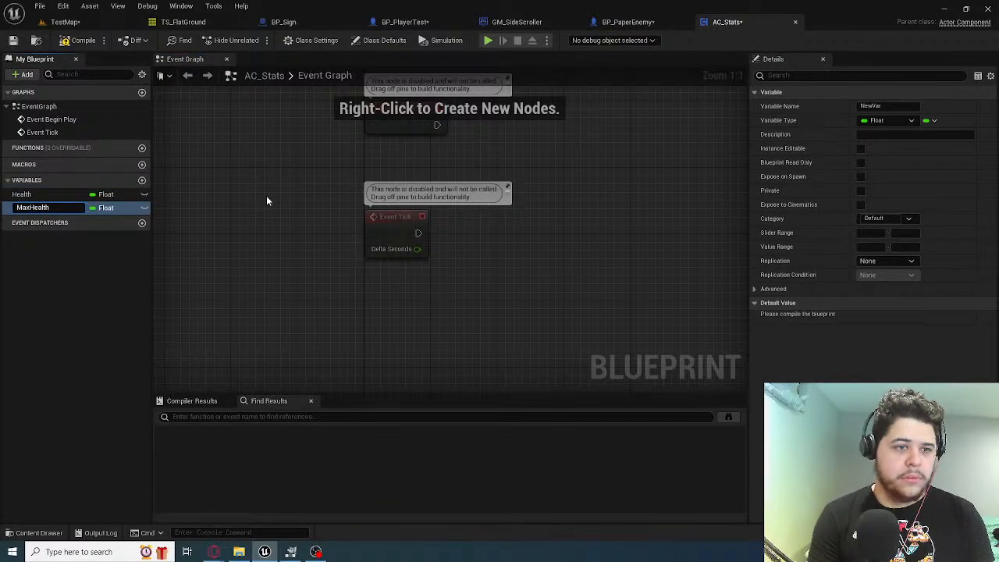
pyautogui.press('Return')
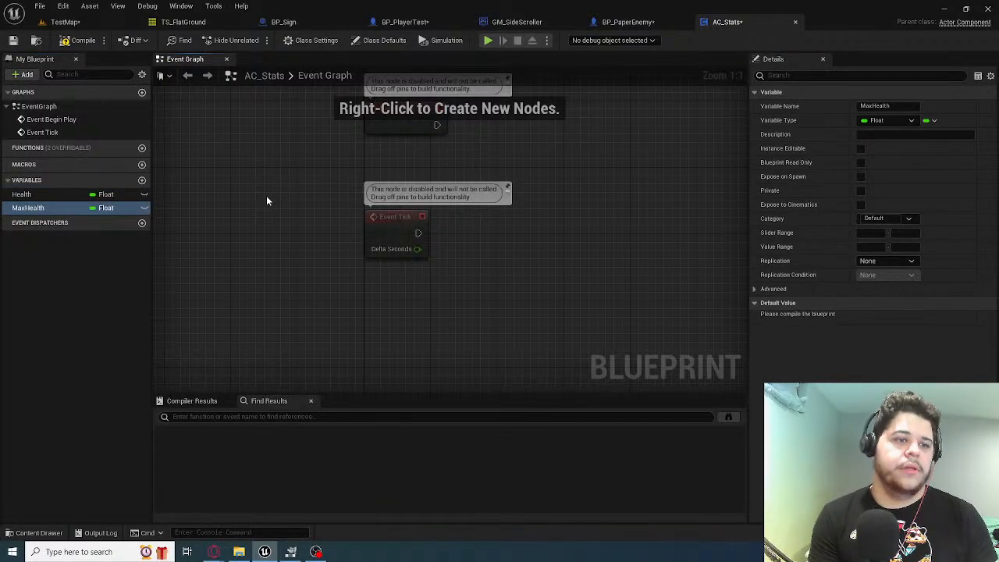
# Rename the Health variable in AC_Stats to CurrentHealth and compile the blueprint
pyautogui.click(54, 194)
pyautogui.click(870, 107)
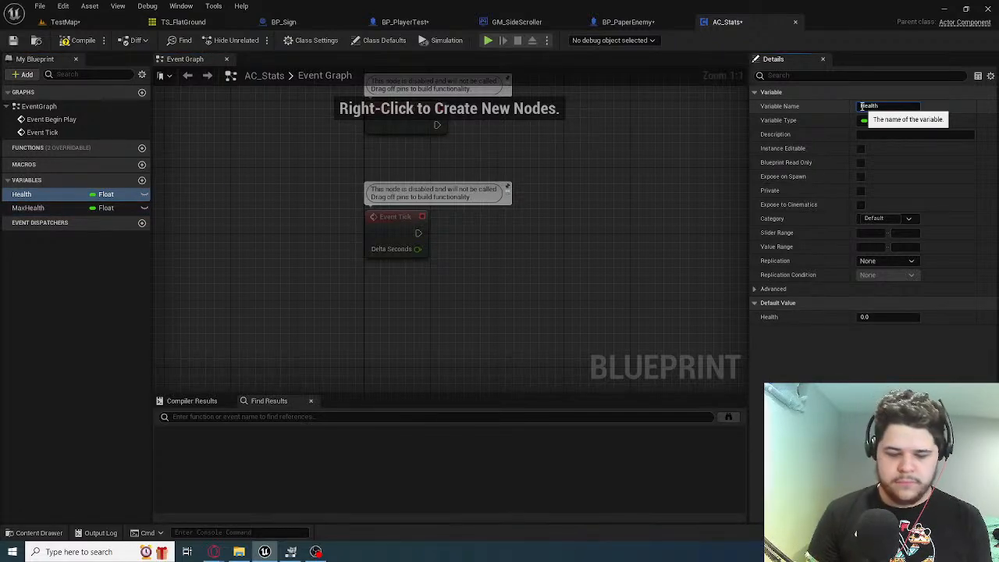
pyautogui.write('Current')
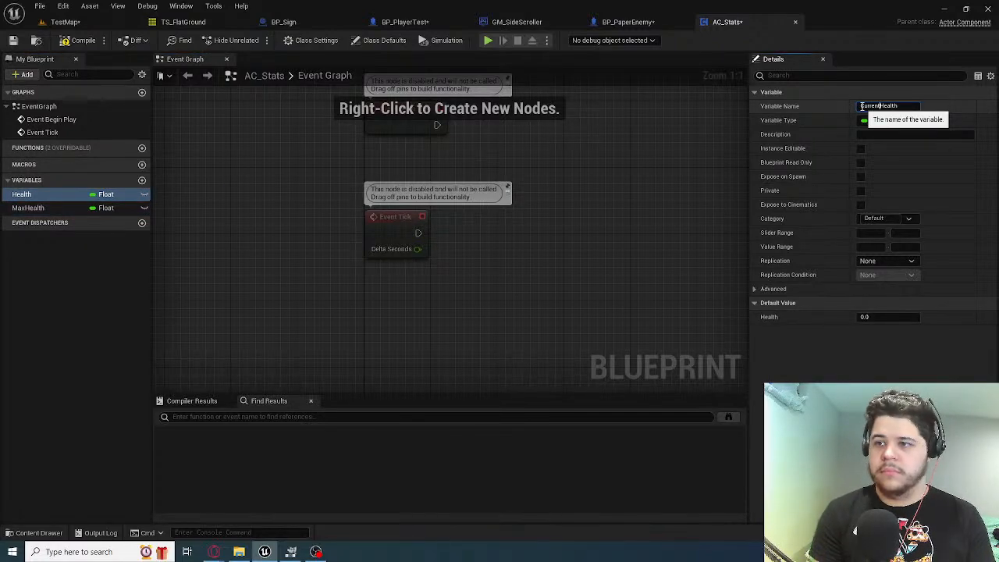
pyautogui.press('Return')
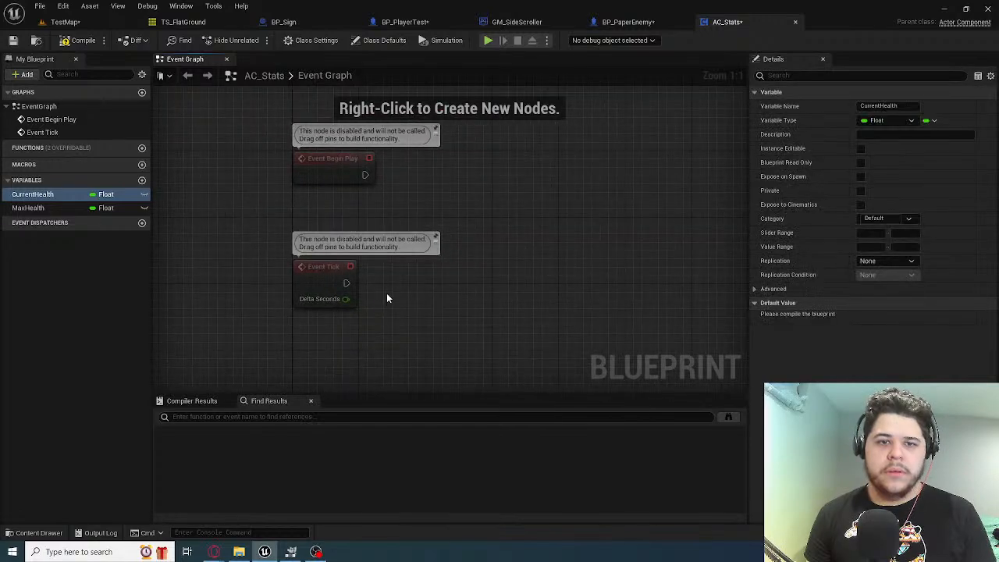
pyautogui.click(81, 41)
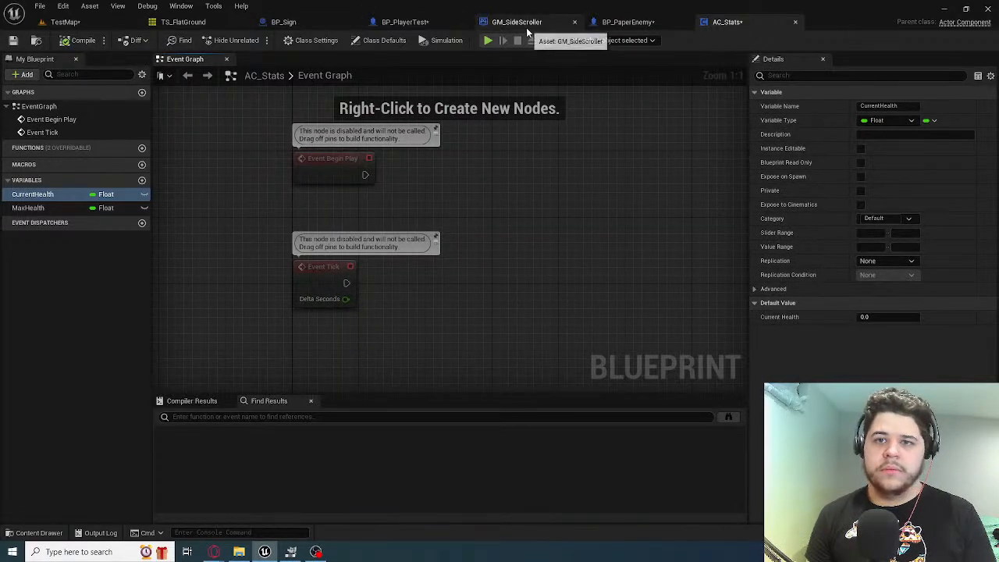
# Open BP_PlayerTest and add the AC_Stats component to it
pyautogui.click(406, 21)
pyautogui.click(28, 72)
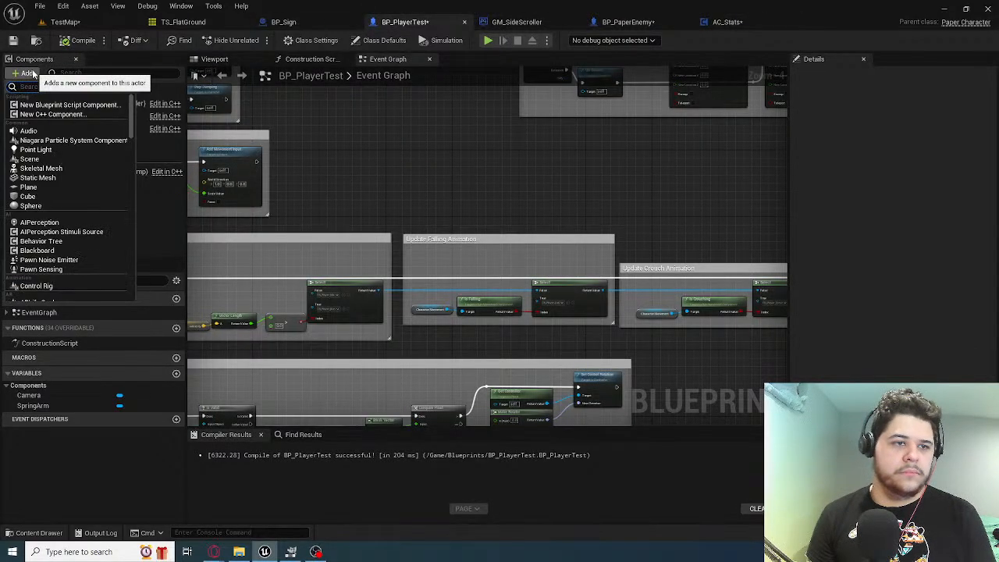
pyautogui.write('stat')
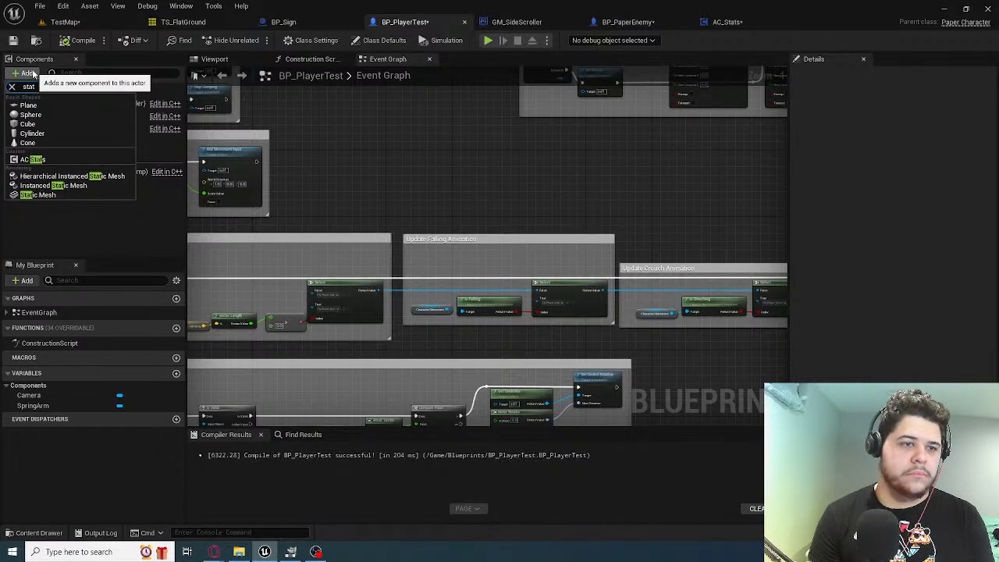
pyautogui.press('Down')
pyautogui.press('Down')
pyautogui.press('Down')
pyautogui.press('Down')
pyautogui.press('Down')
pyautogui.press('Down')
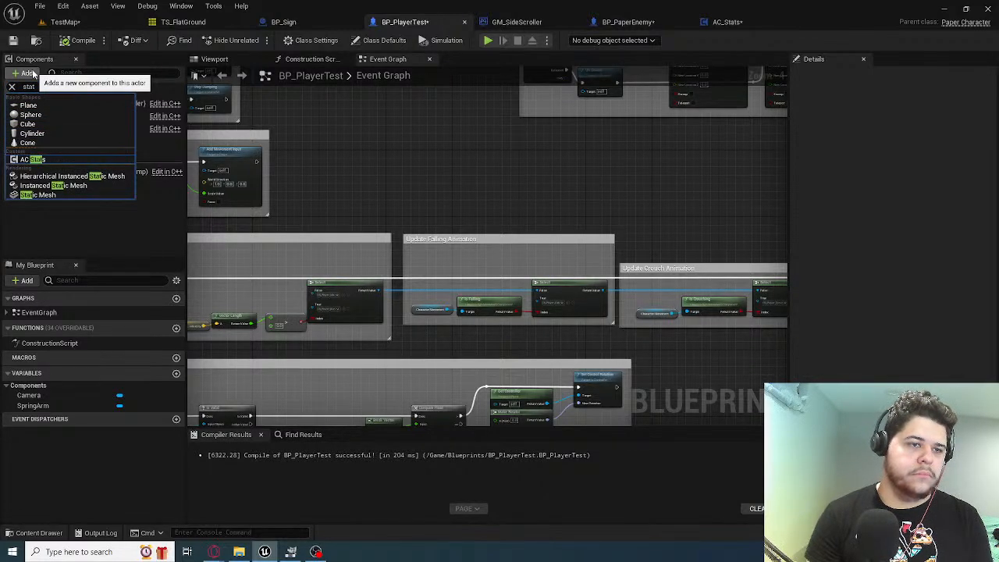
pyautogui.press('Return')
pyautogui.press('Return')
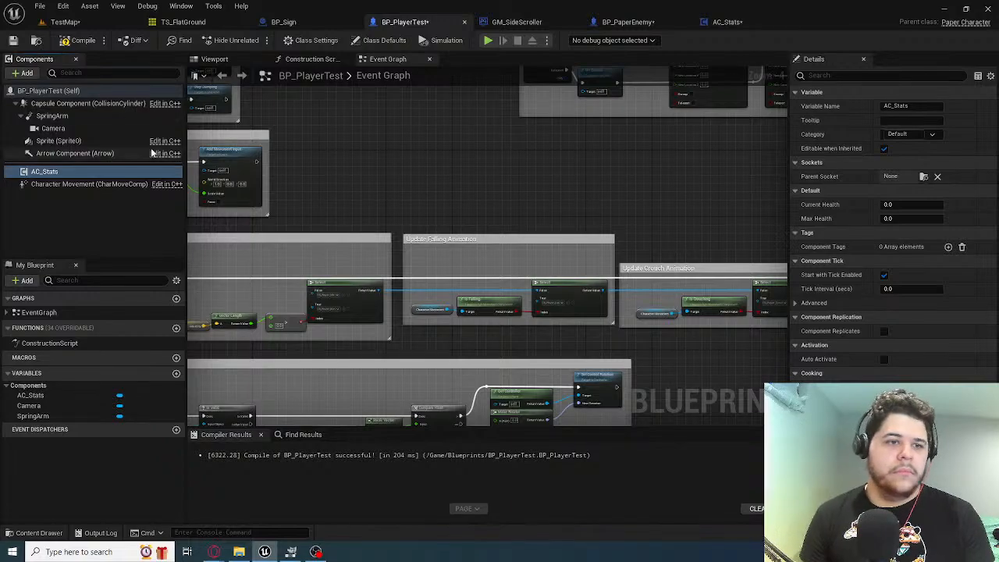
# With the AC_Stats component selected, search the available BP_PlayerTest event graph actions for health
pyautogui.scroll(-6, 393, 226)
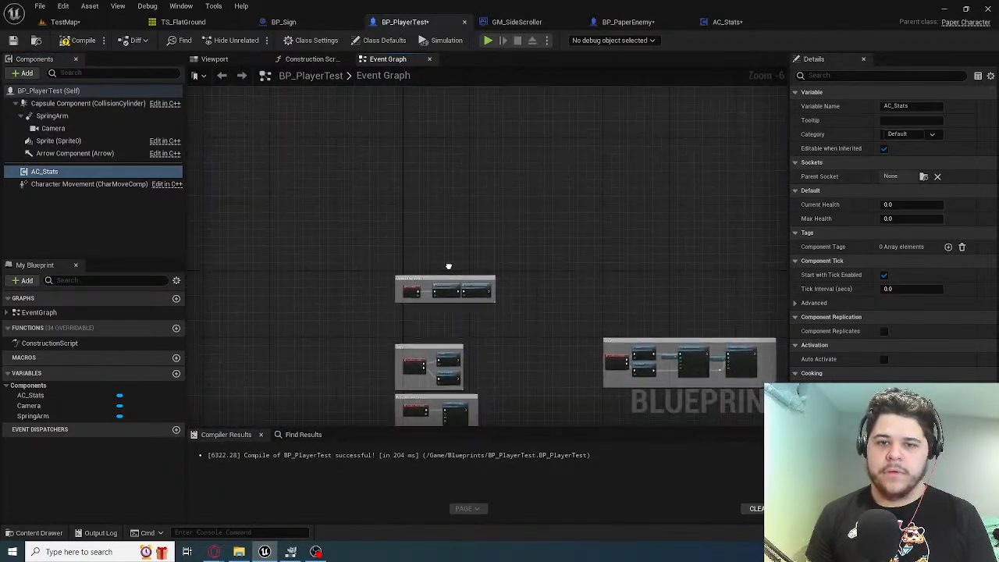
pyautogui.scroll(5, 448, 266)
pyautogui.scroll(-1, 405, 282)
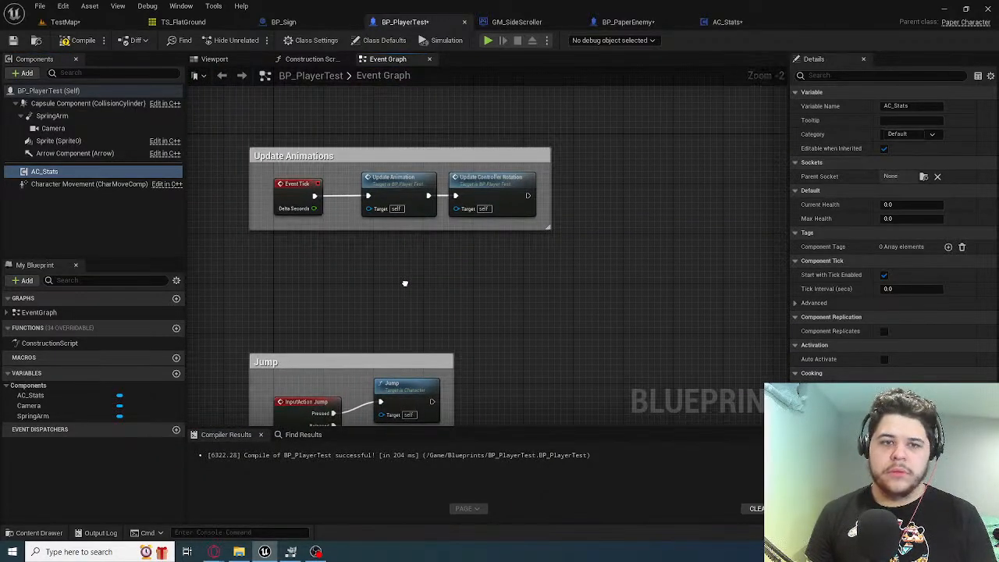
pyautogui.moveTo(405, 284); pyautogui.dragTo(406, 282, button='right')
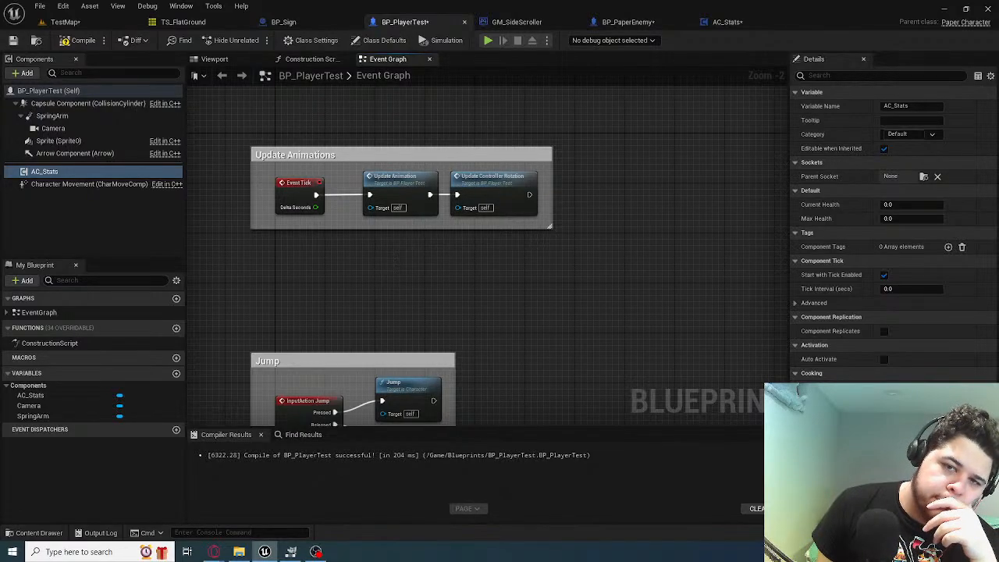
pyautogui.scroll(-5, 396, 258)
pyautogui.moveTo(397, 230); pyautogui.dragTo(399, 66, button='right')
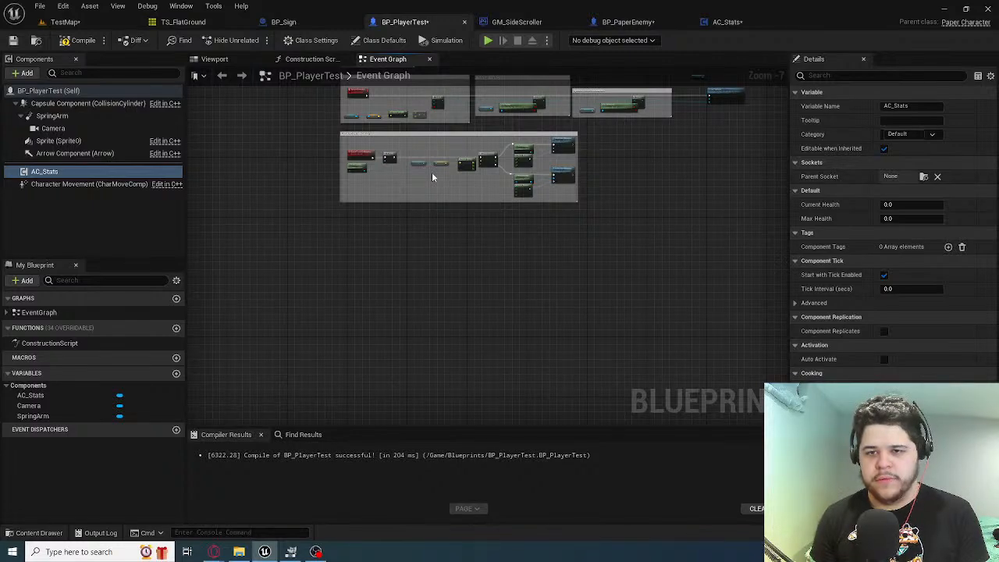
pyautogui.scroll(1, 432, 176)
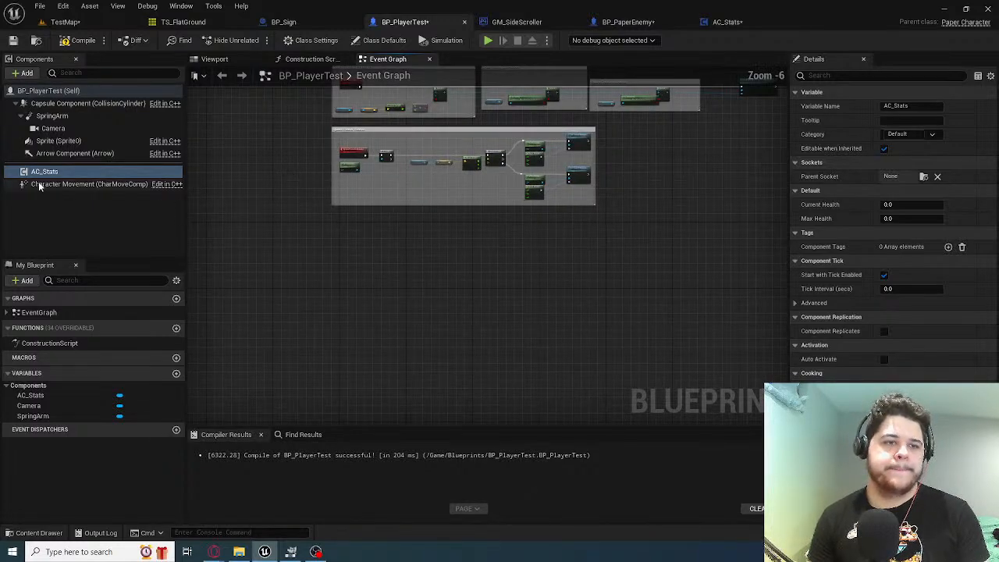
pyautogui.click(65, 173)
pyautogui.click(325, 292)
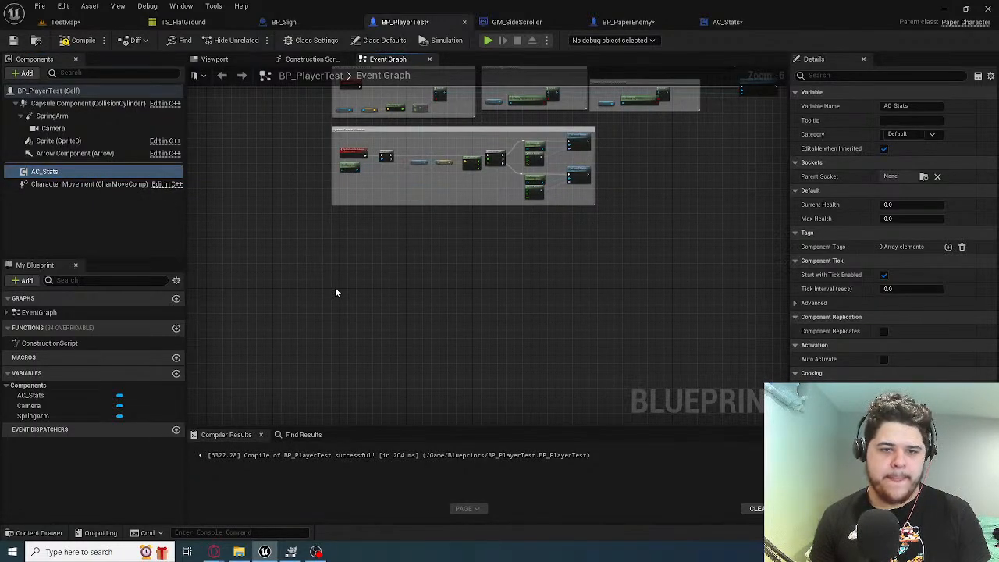
pyautogui.rightClick(336, 292)
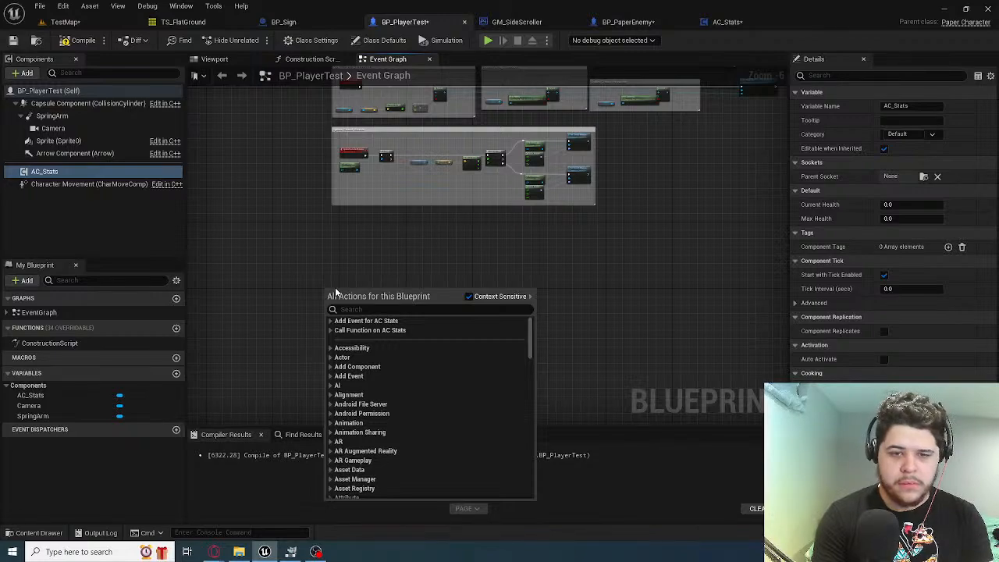
pyautogui.write('health')
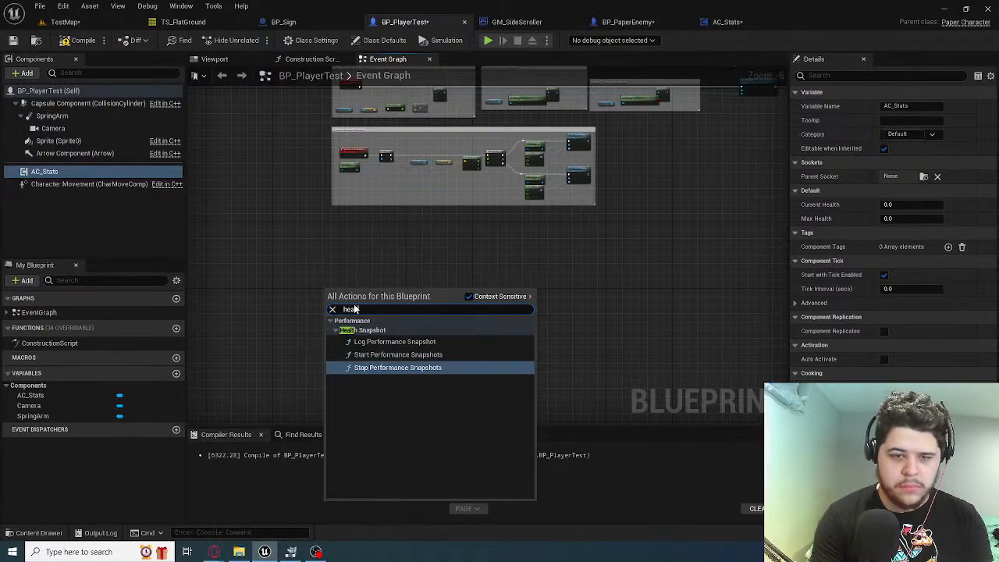
pyautogui.click(390, 247)
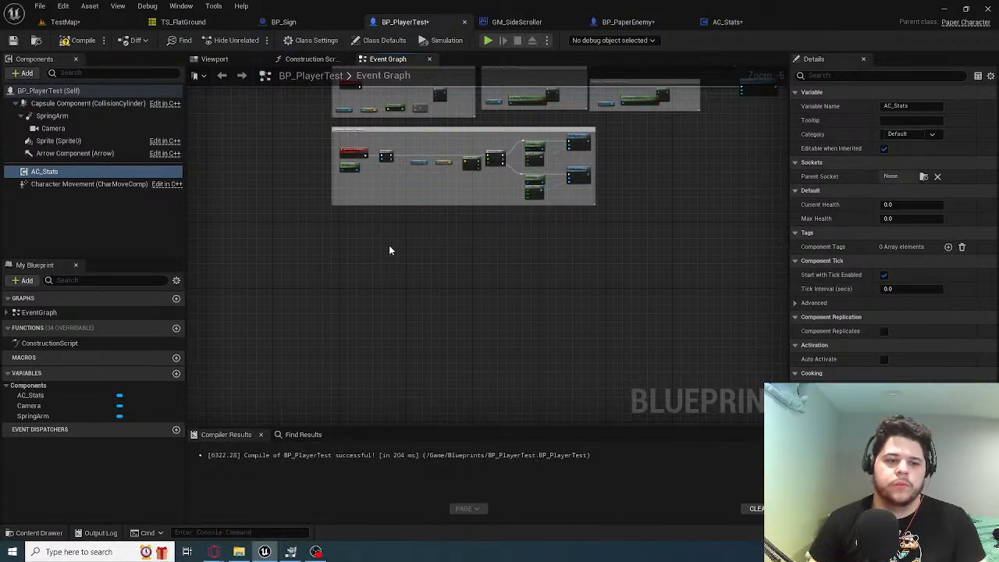
# Examine the existing Jump, Walking/Running, animation and control rotation node groups in the BP_PlayerTest event graph
pyautogui.scroll(3, 378, 224)
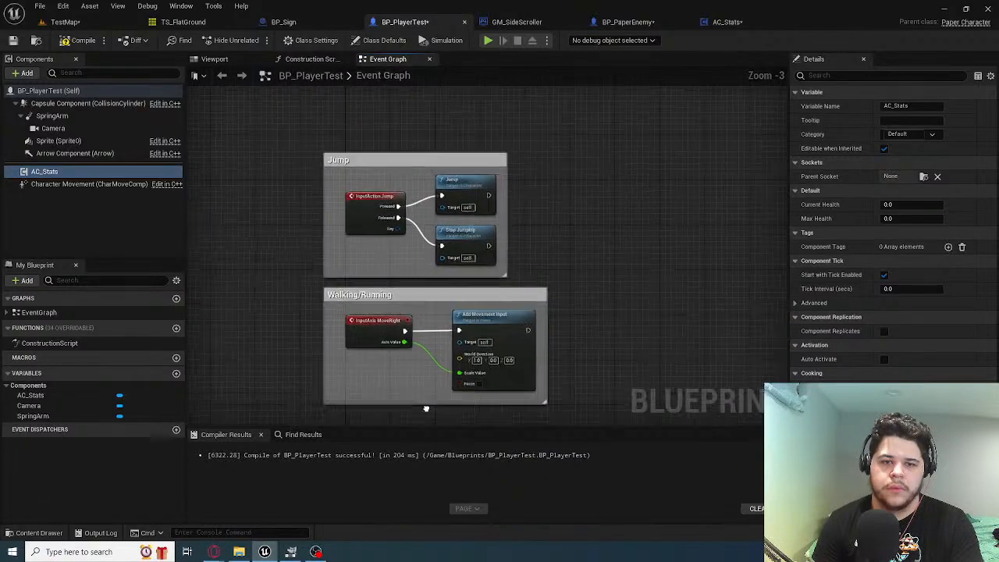
pyautogui.moveTo(427, 409); pyautogui.dragTo(422, 421, button='right')
pyautogui.moveTo(430, 194); pyautogui.dragTo(423, 412, button='right')
pyautogui.moveTo(408, 331); pyautogui.dragTo(397, 166, button='right')
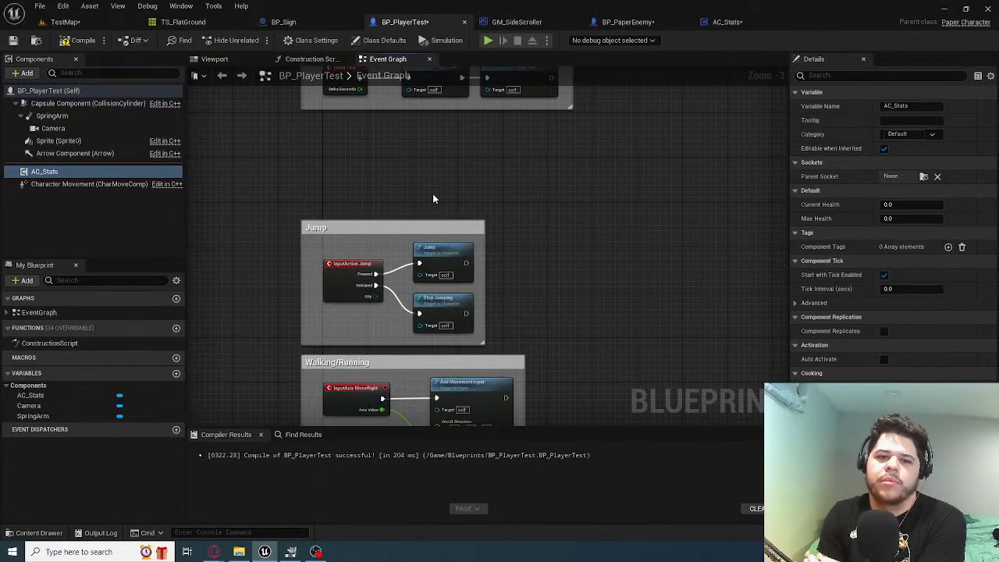
pyautogui.scroll(-2, 433, 188)
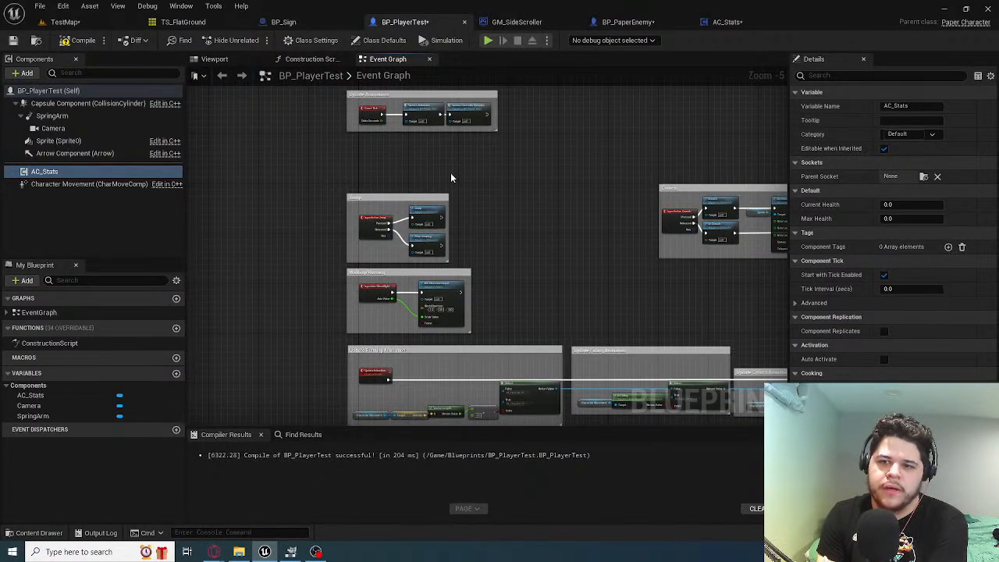
pyautogui.scroll(2, 450, 173)
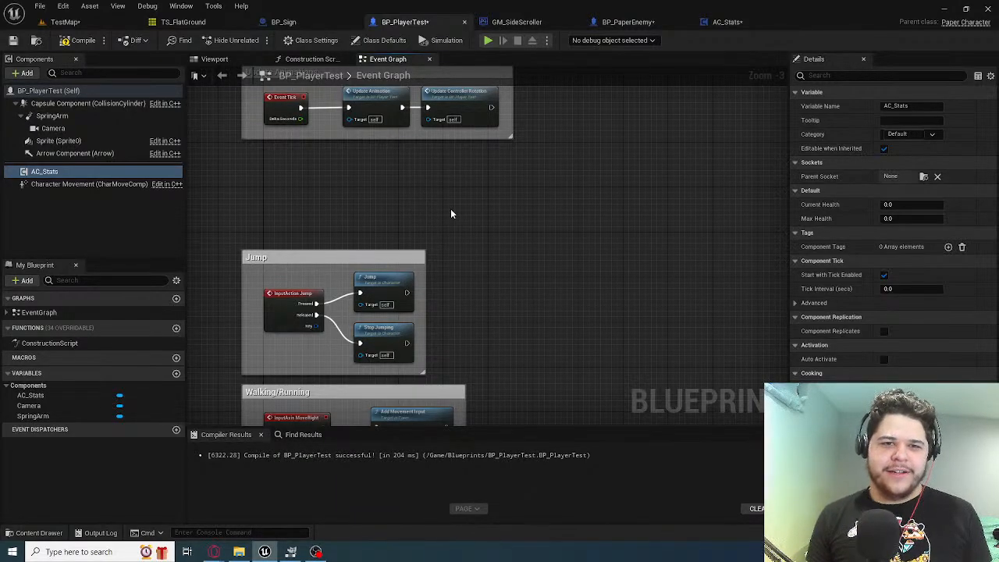
pyautogui.scroll(-2, 445, 180)
pyautogui.scroll(2, 404, 200)
pyautogui.scroll(-2, 404, 200)
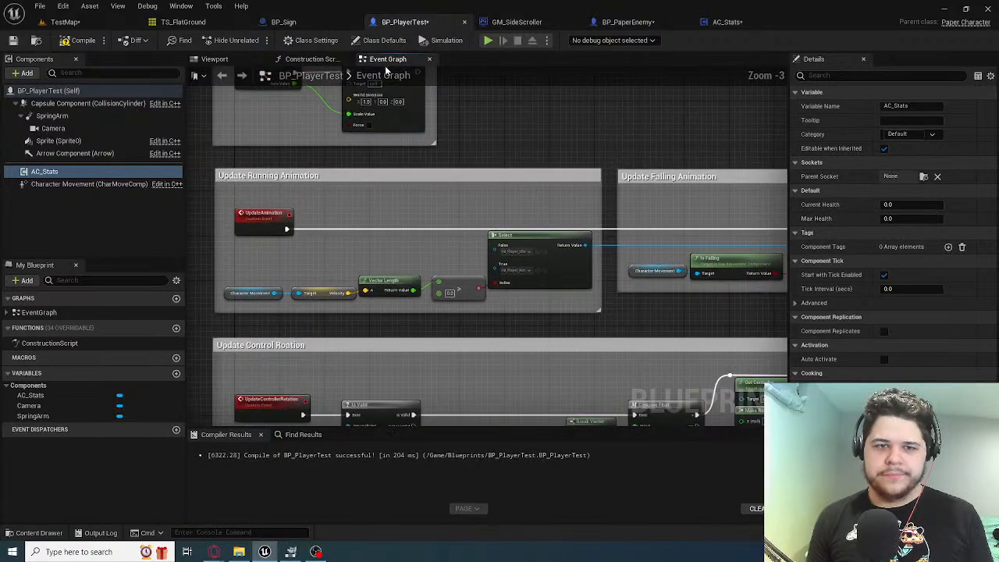
pyautogui.scroll(2, 491, 226)
pyautogui.moveTo(490, 226); pyautogui.dragTo(587, 74, button='right')
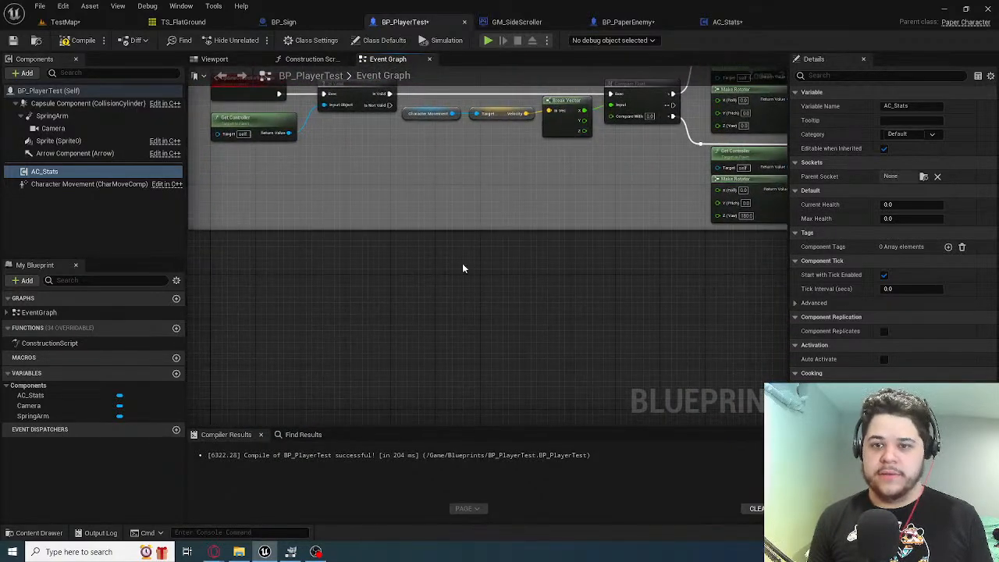
pyautogui.moveTo(463, 263); pyautogui.dragTo(539, 207, button='right')
pyautogui.moveTo(296, 268); pyautogui.dragTo(310, 199, button='right')
# Create a new function named HealthChange in BP_PlayerTest
pyautogui.rightClick(311, 199)
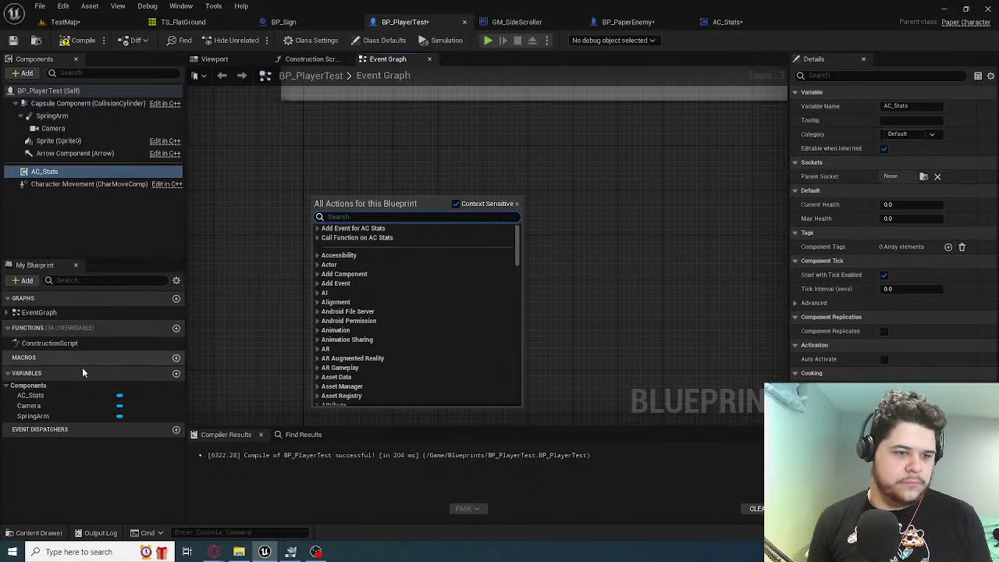
pyautogui.click(176, 328)
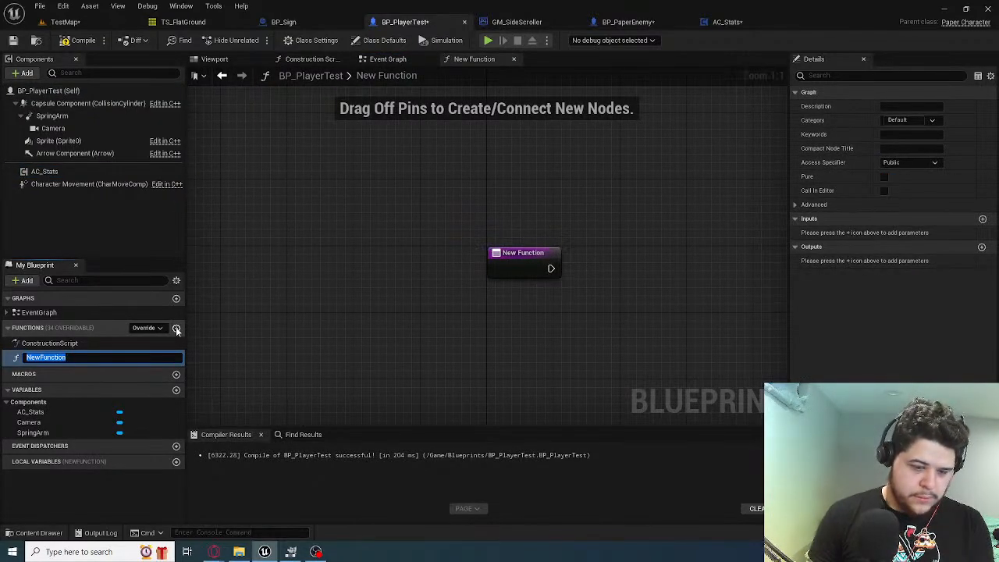
pyautogui.write('Health')
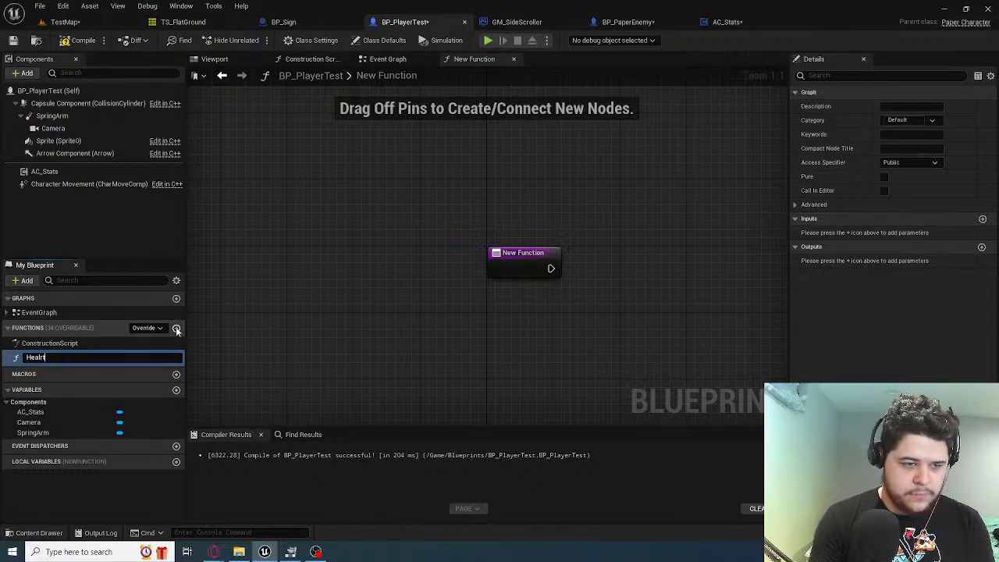
pyautogui.write('Change')
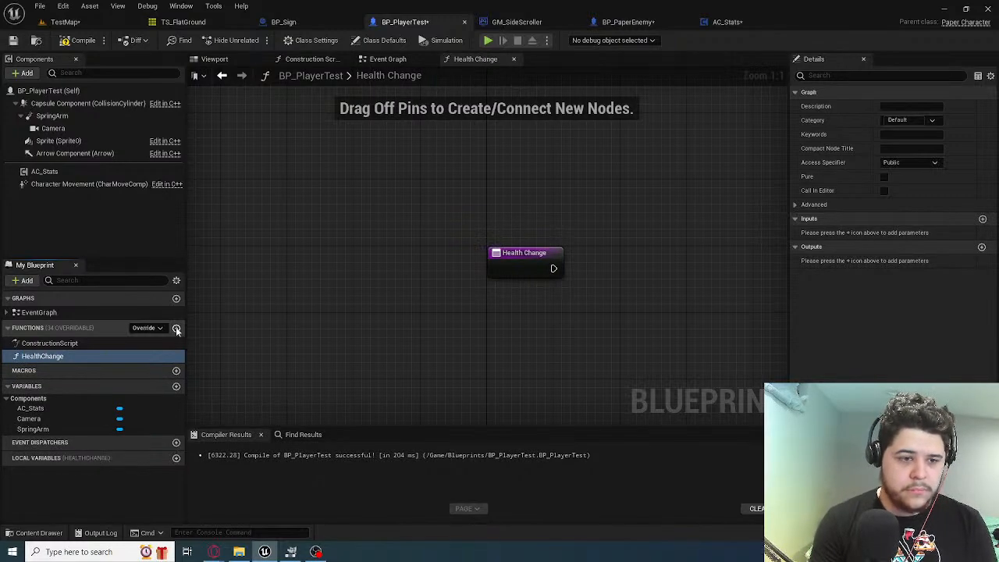
pyautogui.press('Return')
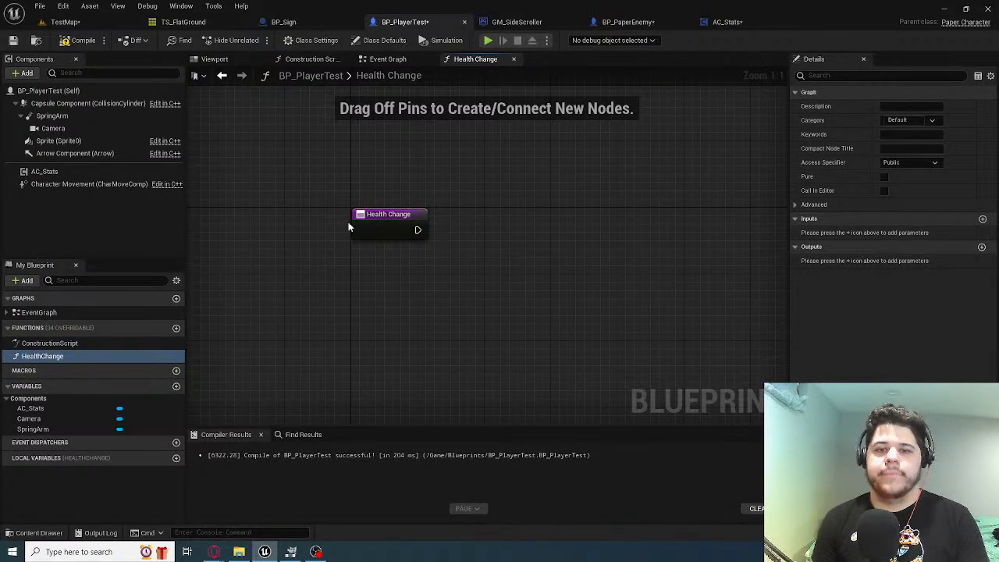
pyautogui.moveTo(368, 195); pyautogui.dragTo(304, 185, button='right')
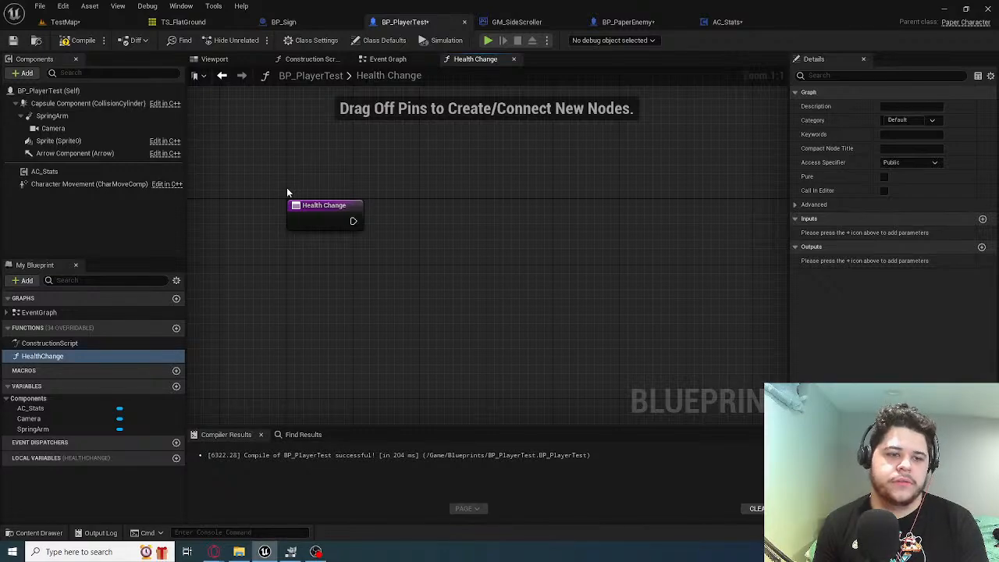
# Add a custom event to the BP_PlayerTest event graph, below the Update Control Rotation group
pyautogui.click(386, 59)
pyautogui.moveTo(424, 226); pyautogui.dragTo(358, 303, button='right')
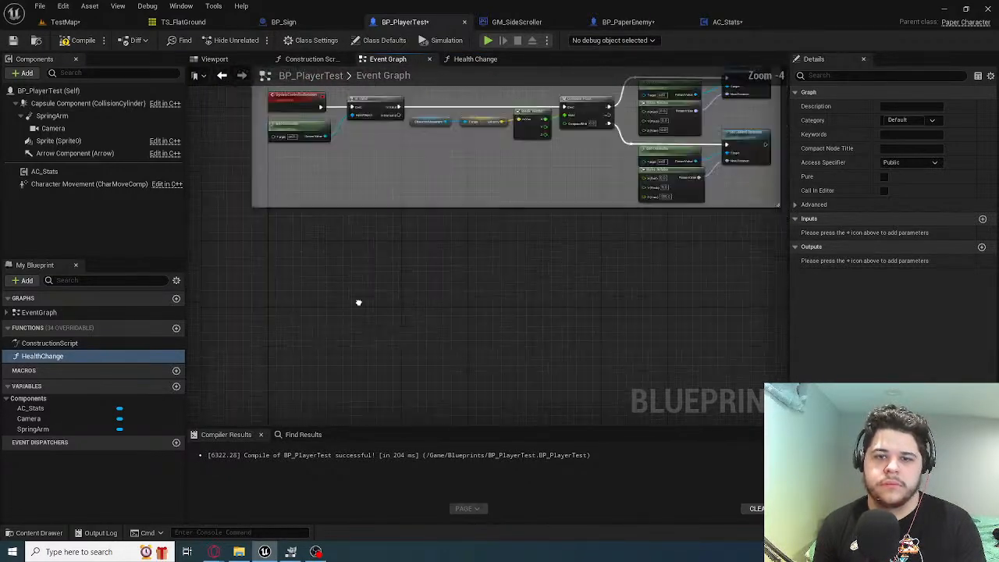
pyautogui.scroll(-3, 358, 303)
pyautogui.scroll(2, 397, 194)
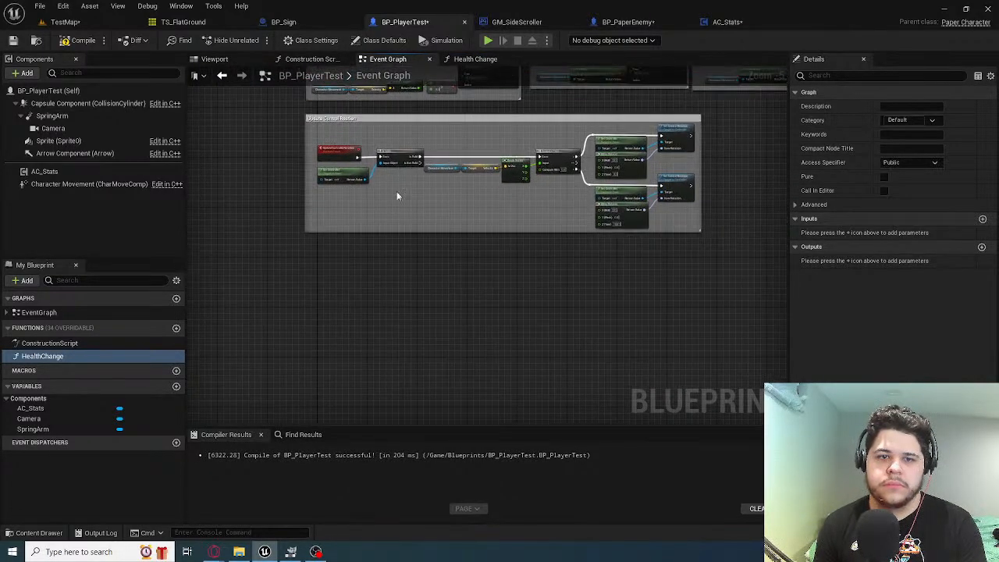
pyautogui.moveTo(397, 193); pyautogui.dragTo(377, 180, button='right')
pyautogui.rightClick(353, 261)
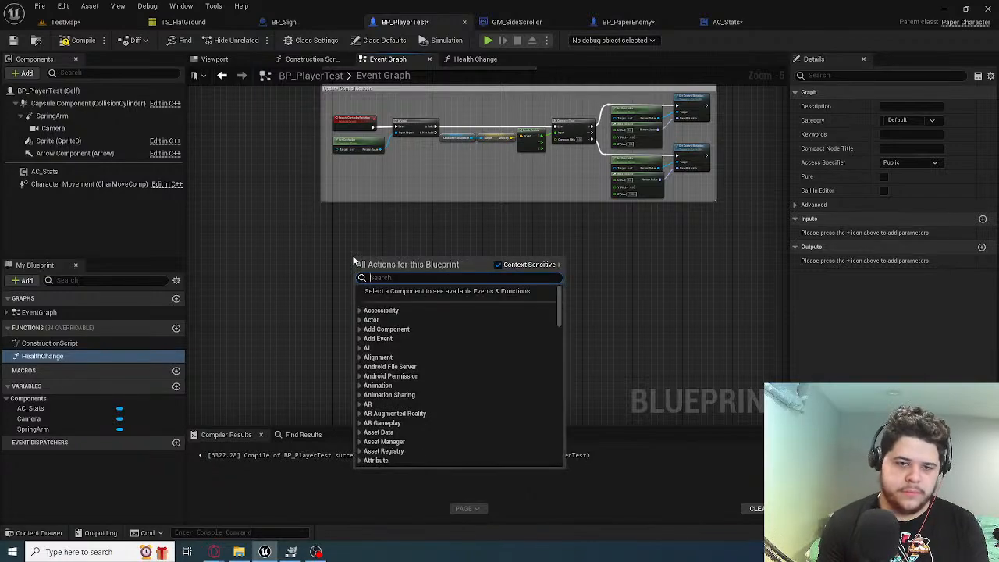
pyautogui.write('custom')
pyautogui.press('Return')
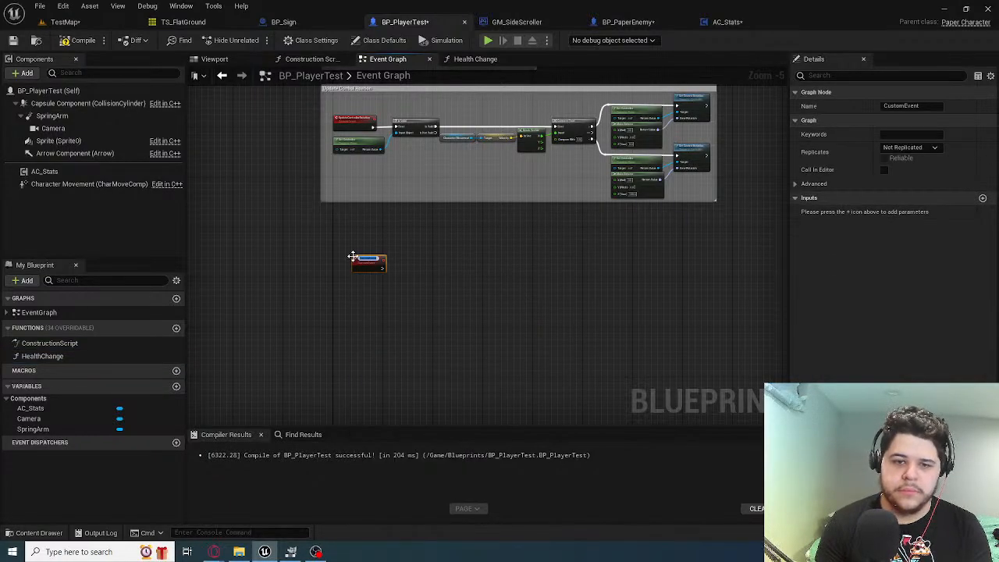
# Name the new custom event ChangeHealth and position its node in the empty area below the comment group
pyautogui.scroll(4, 354, 257)
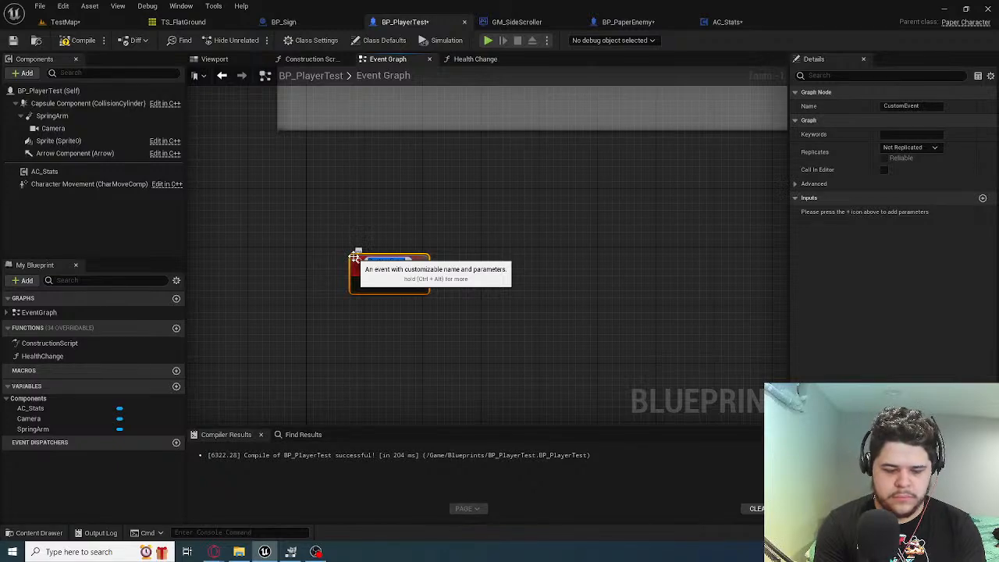
pyautogui.write('OhangeH')
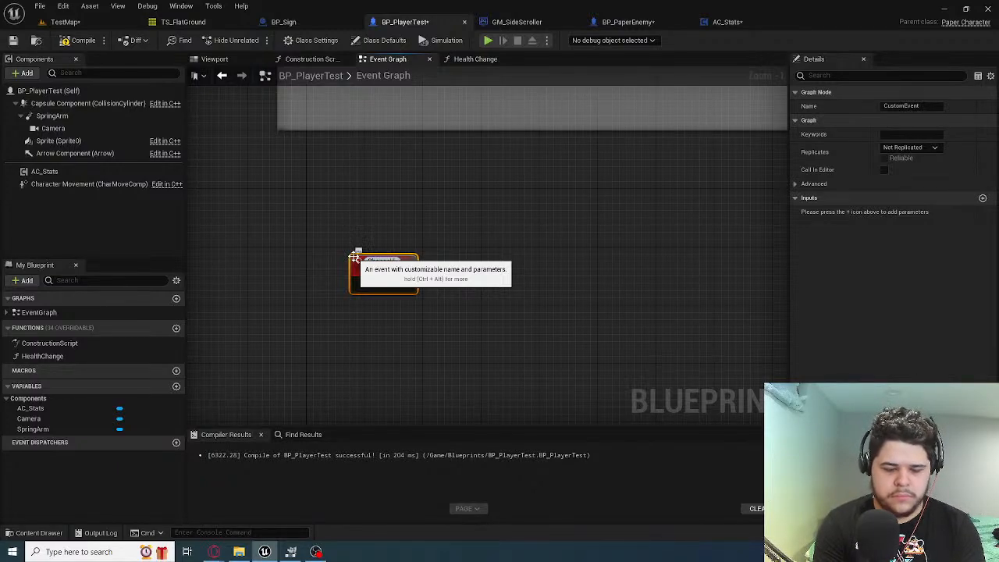
pyautogui.write('ealth')
pyautogui.press('Return')
pyautogui.moveTo(391, 258); pyautogui.dragTo(346, 210)
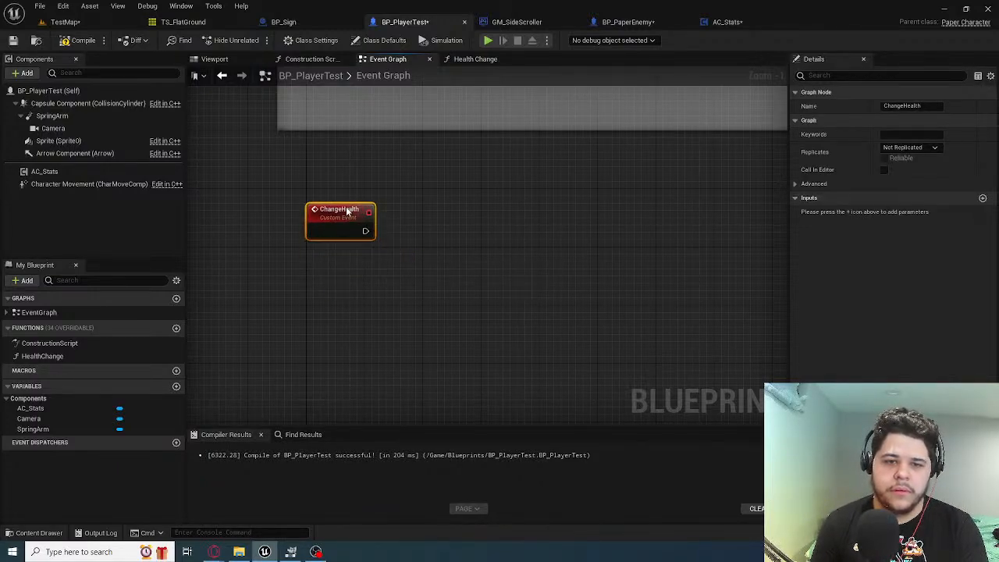
pyautogui.moveTo(394, 211); pyautogui.dragTo(339, 217, button='right')
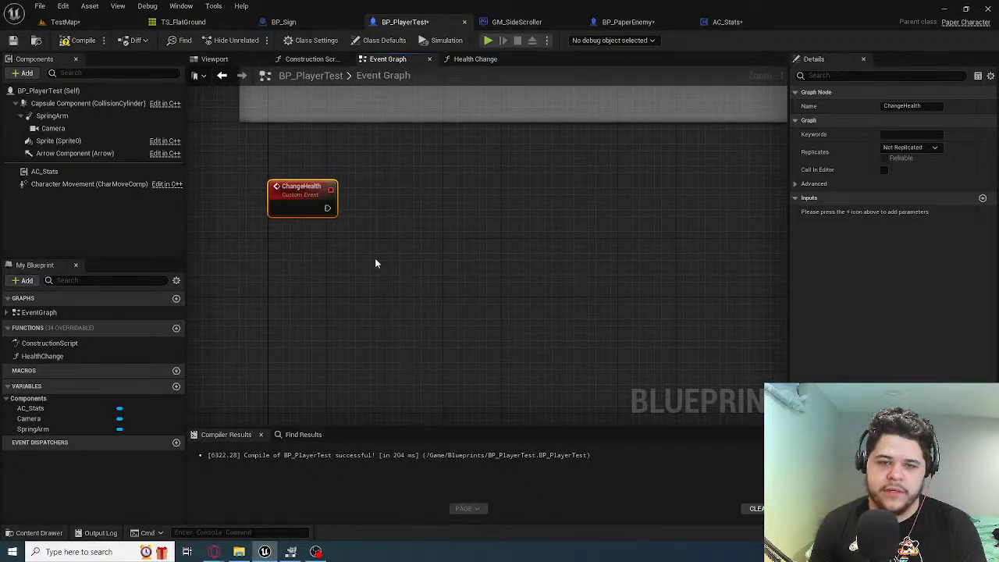
# Search the actions available from the ChangeHealth event's execution output for heal
pyautogui.scroll(1, 360, 219)
pyautogui.rightClick(360, 220)
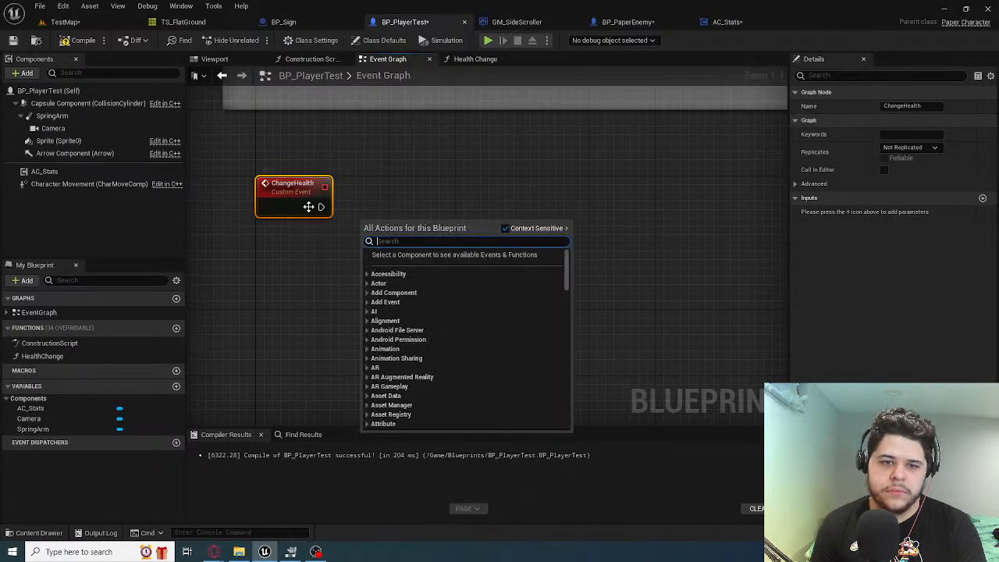
pyautogui.click(321, 206)
pyautogui.moveTo(321, 206); pyautogui.dragTo(364, 209)
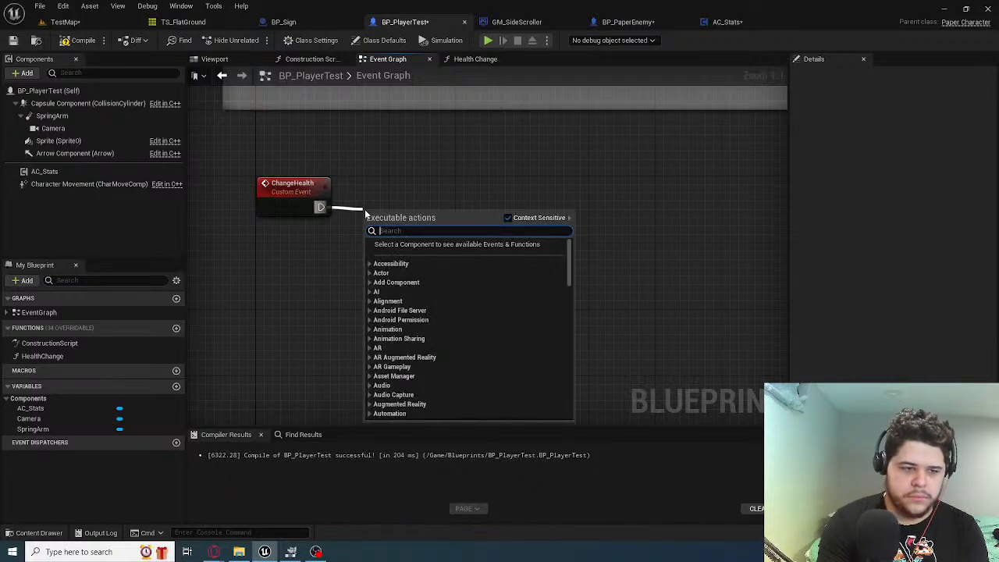
pyautogui.write('heal')
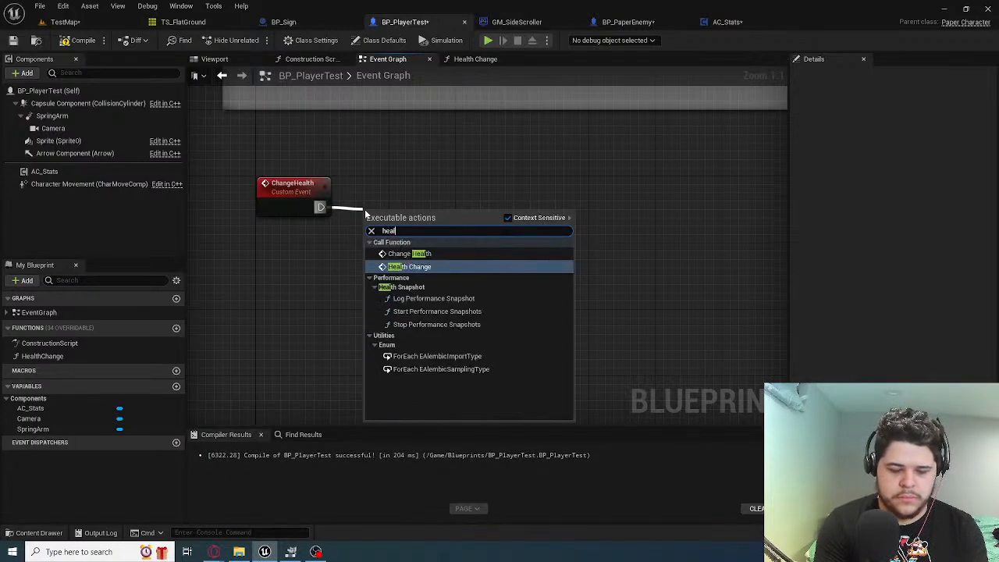
pyautogui.press('BackSpace')
pyautogui.press('BackSpace')
pyautogui.press('BackSpace')
pyautogui.press('BackSpace')
pyautogui.click(81, 359)
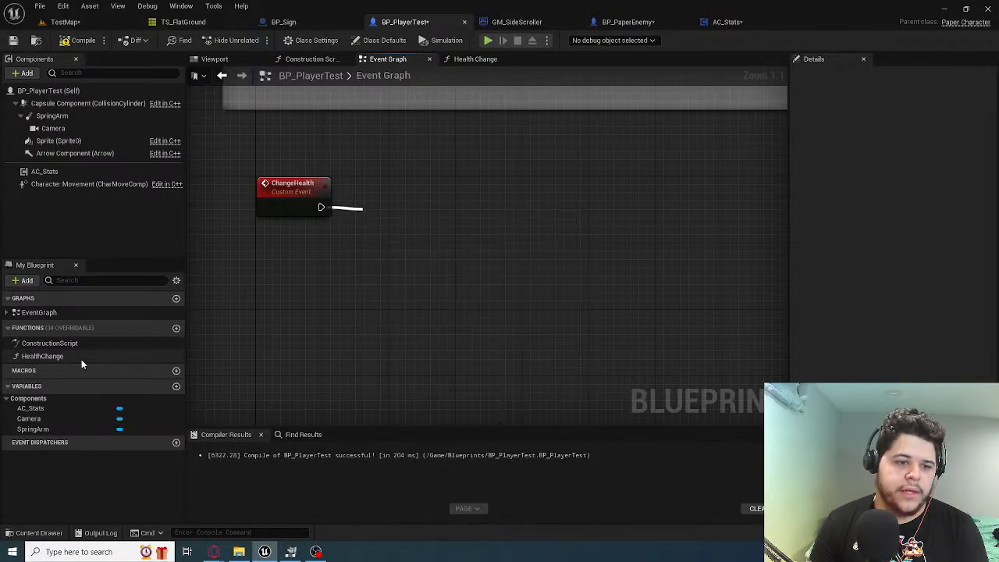
pyautogui.rightClick(81, 359)
pyautogui.click(133, 392)
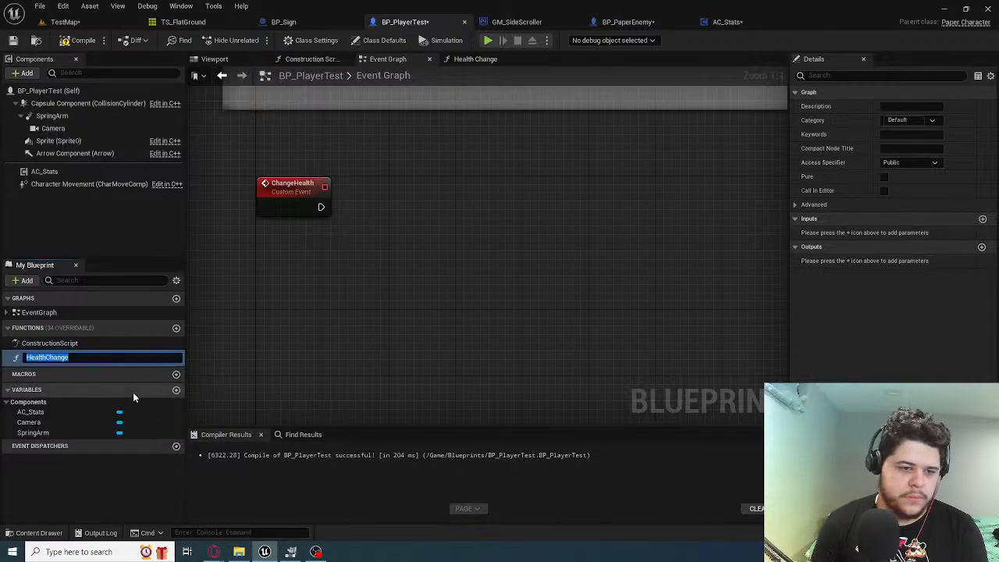
pyautogui.press('Left')
pyautogui.press('Right')
pyautogui.press('Right')
pyautogui.press('Right')
pyautogui.press('Right')
pyautogui.press('Return')
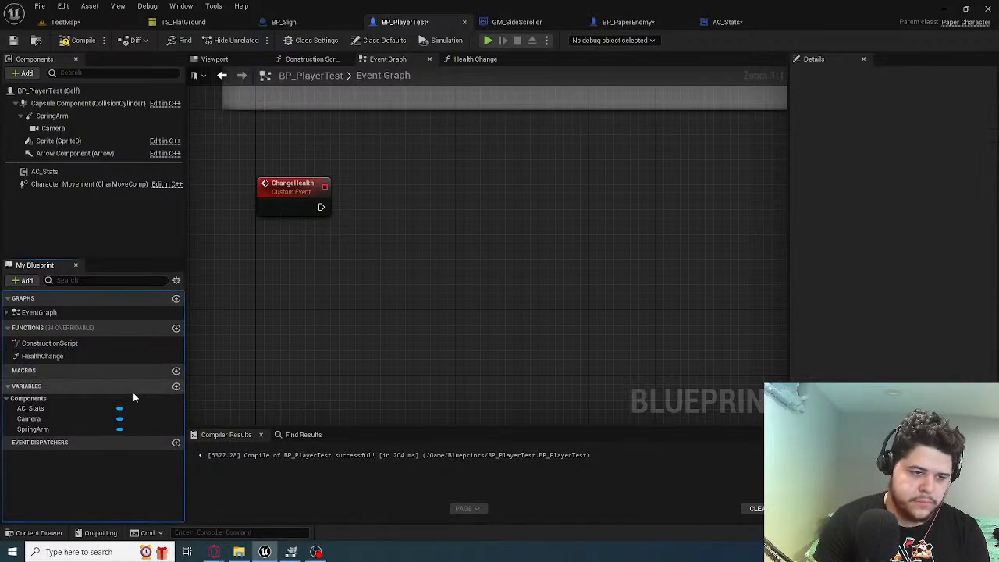
# Rename the HealthChange function to UpdateHealth
pyautogui.rightClick(54, 358)
pyautogui.click(90, 388)
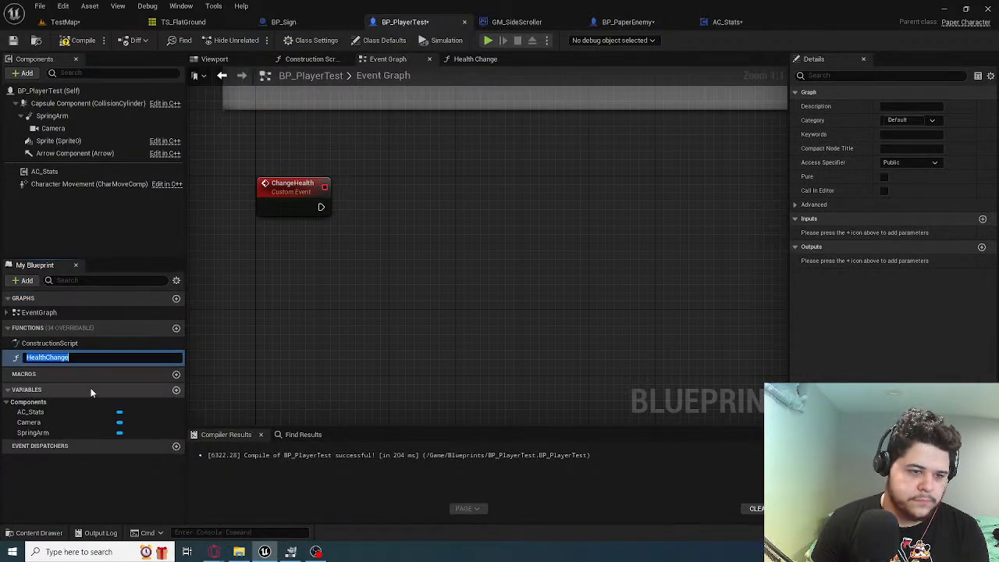
pyautogui.press('Right')
pyautogui.press('BackSpace')
pyautogui.press('BackSpace')
pyautogui.press('BackSpace')
pyautogui.press('BackSpace')
pyautogui.press('BackSpace')
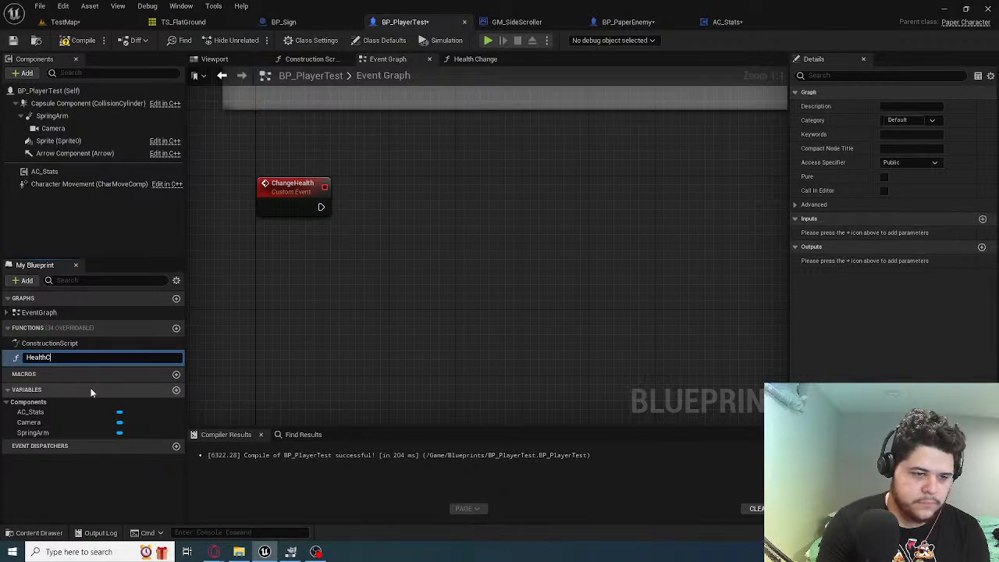
pyautogui.write('Update')
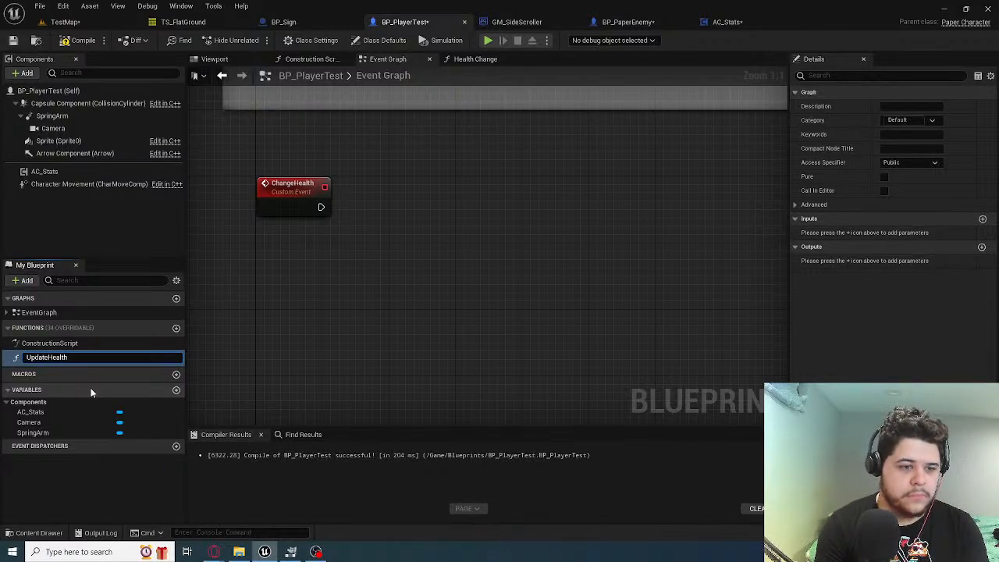
pyautogui.press('Return')
# Call UpdateHealth from the ChangeHealth event by connecting their execution pins, align the nodes and compile the blueprint
pyautogui.moveTo(74, 356)
pyautogui.mouseDown()
pyautogui.moveTo(86, 367)
pyautogui.moveTo(376, 193)
pyautogui.moveTo(395, 193)
pyautogui.mouseUp()
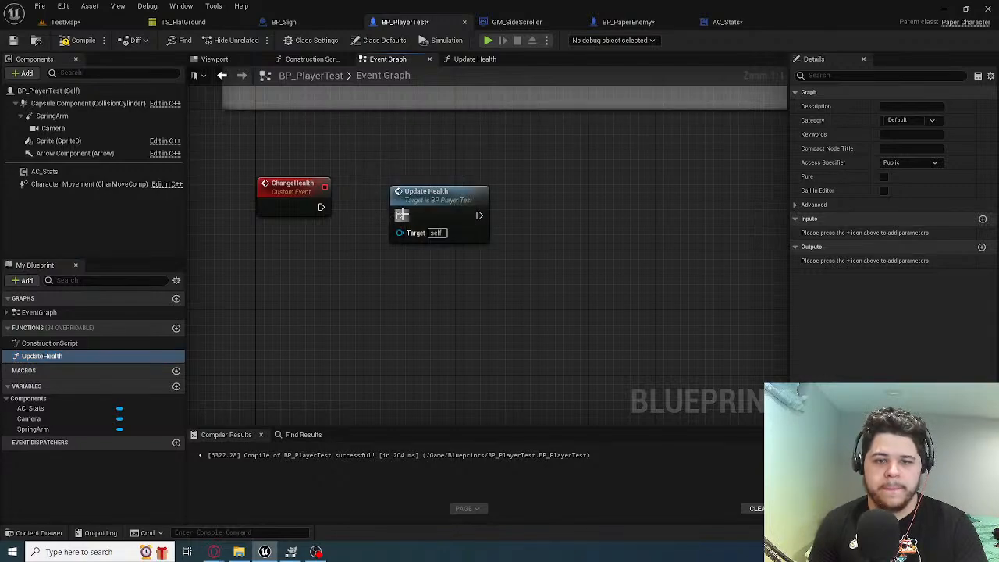
pyautogui.moveTo(321, 207); pyautogui.dragTo(400, 216)
pyautogui.moveTo(424, 206); pyautogui.dragTo(404, 203)
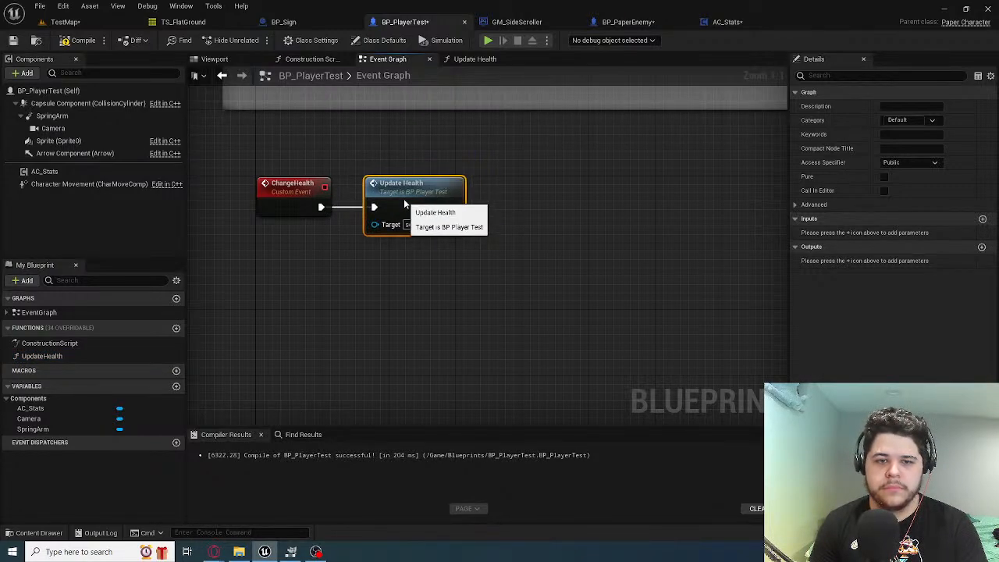
pyautogui.click(78, 40)
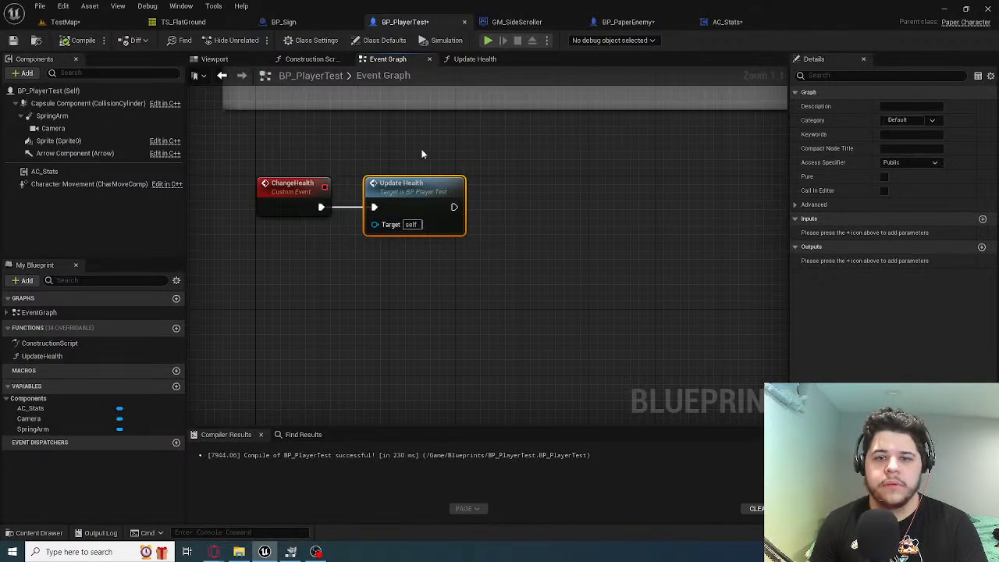
# Review the UpdateHealth function graph and the ChangeHealth nodes in the event graph, and return to the TestMap level
pyautogui.click(472, 59)
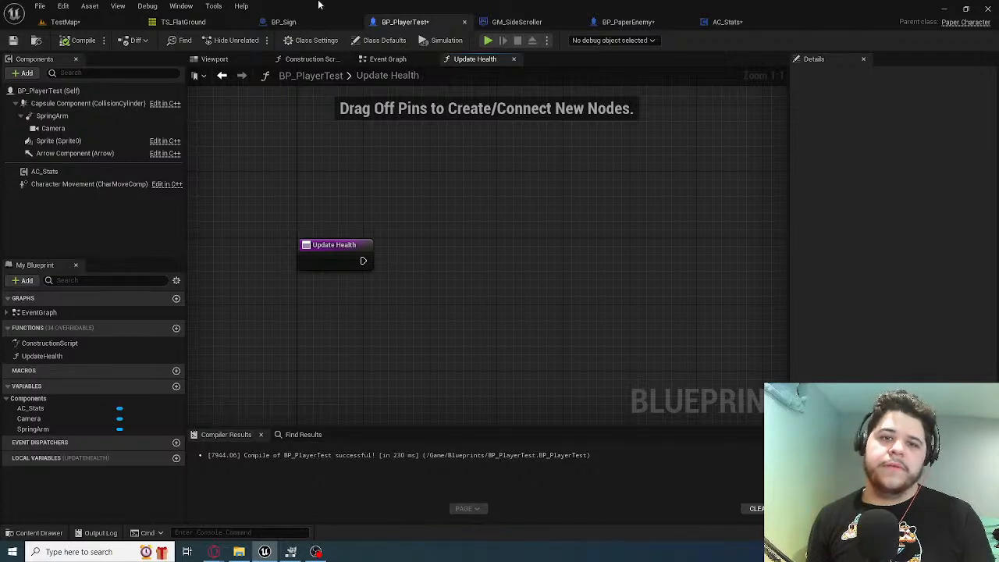
pyautogui.click(413, 59)
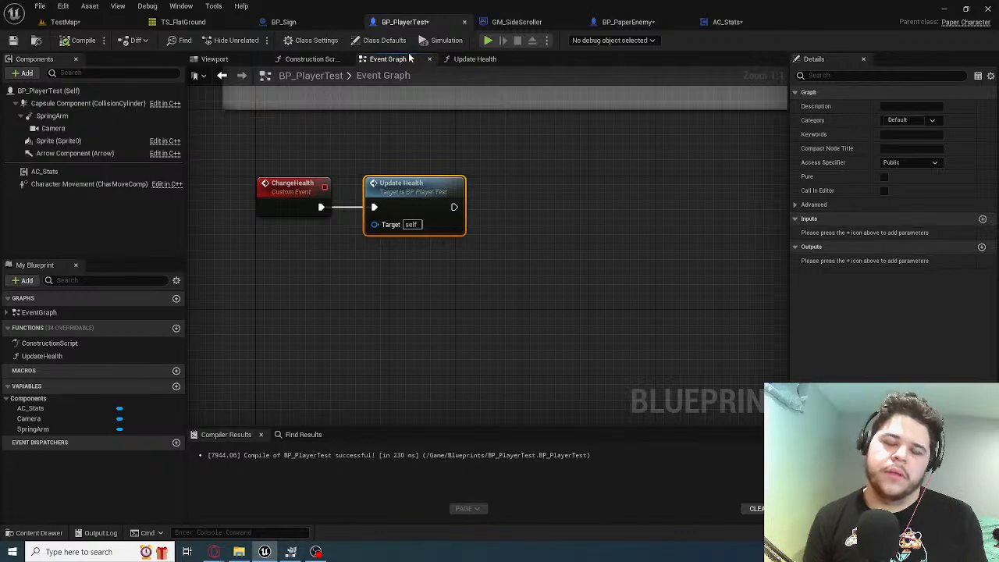
pyautogui.scroll(-1, 346, 161)
pyautogui.moveTo(347, 160); pyautogui.dragTo(363, 210, button='right')
pyautogui.scroll(-2, 325, 328)
pyautogui.scroll(1, 363, 209)
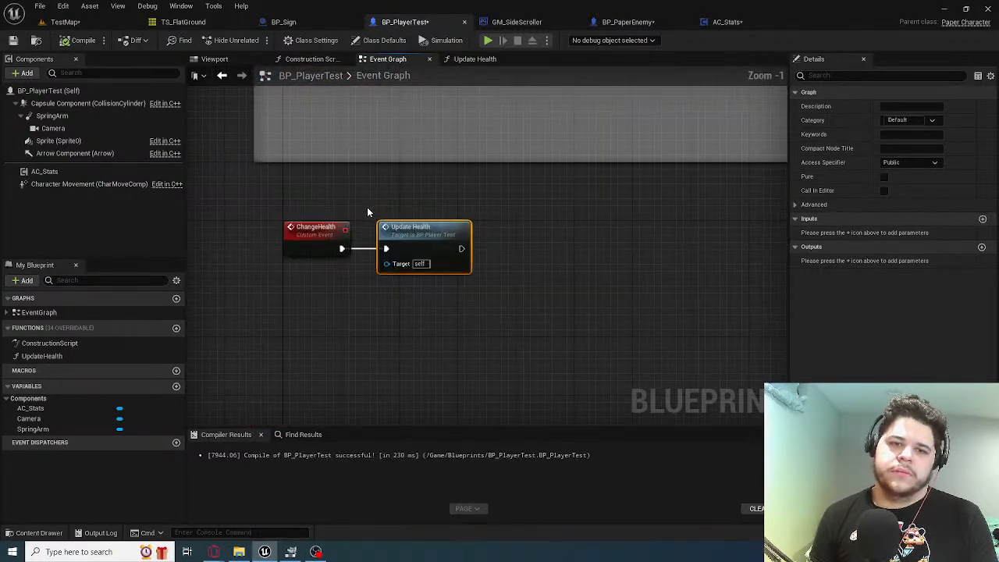
pyautogui.scroll(2, 365, 207)
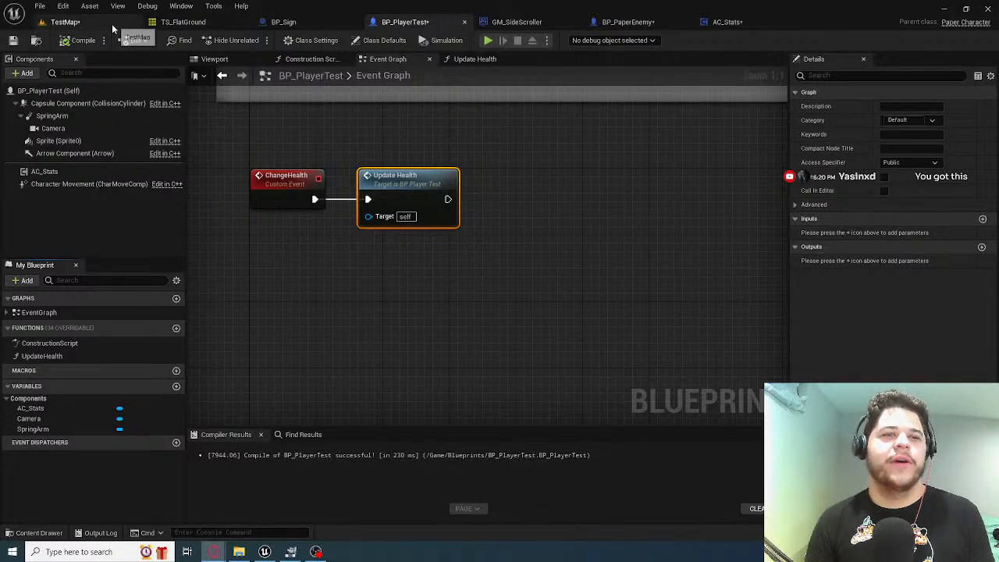
pyautogui.click(65, 22)
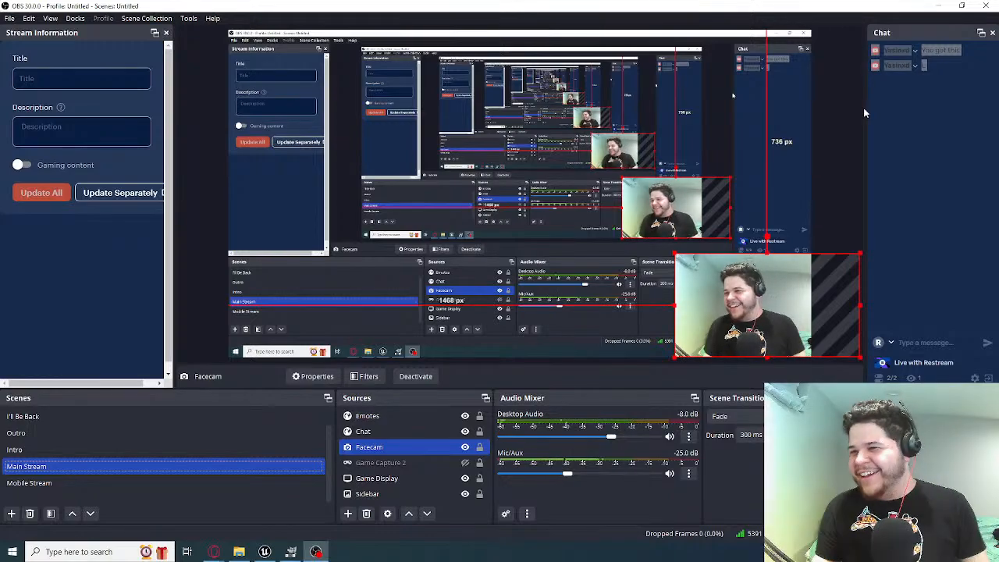
pyautogui.click(893, 111)
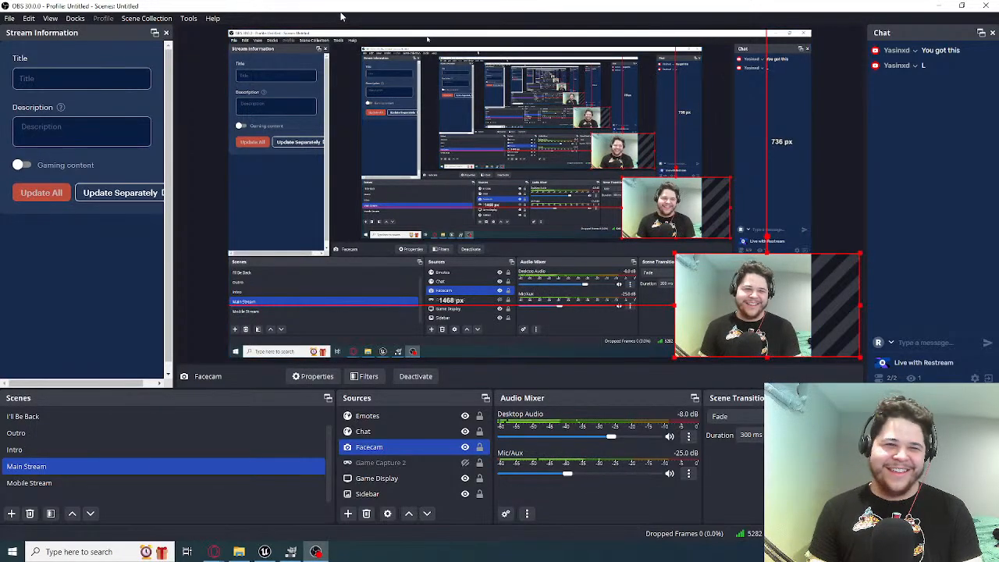
pyautogui.click(265, 552)
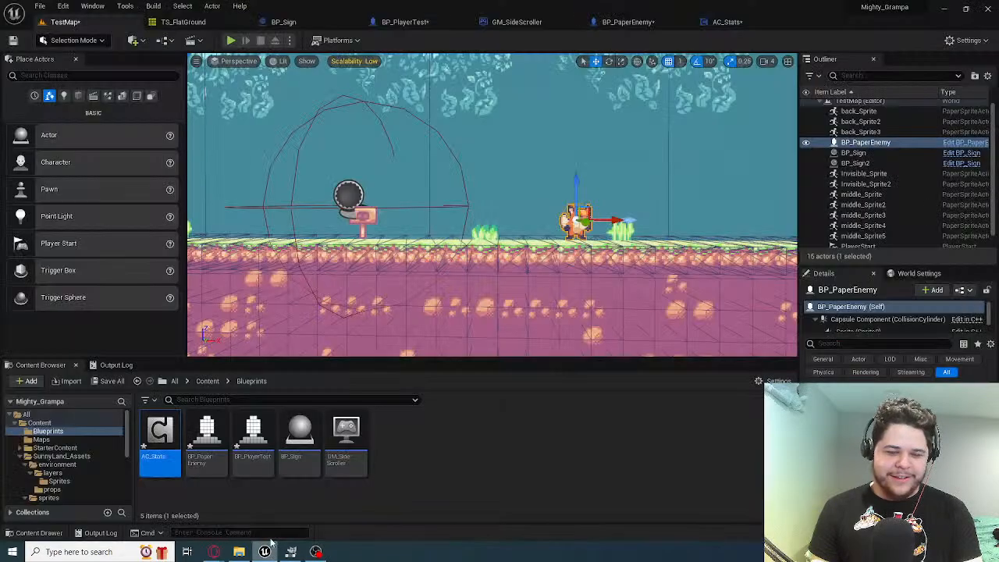
pyautogui.click(265, 552)
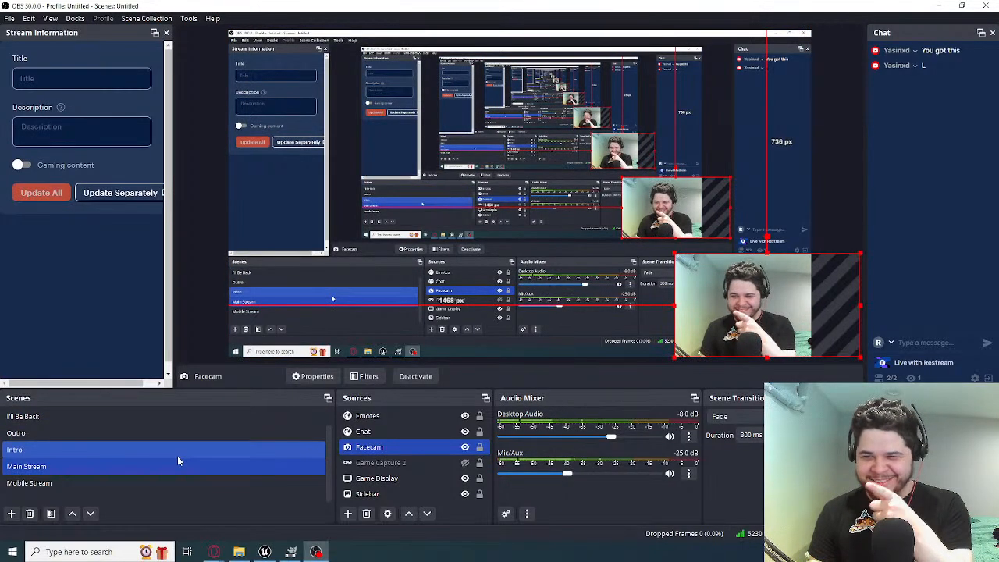
pyautogui.click(83, 434)
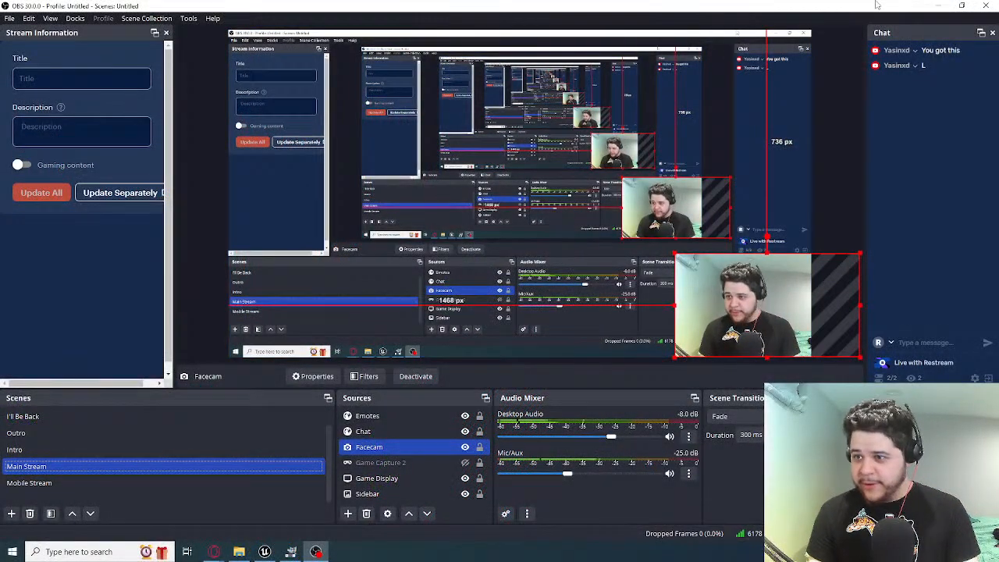
pyautogui.click(938, 6)
pyautogui.click(266, 552)
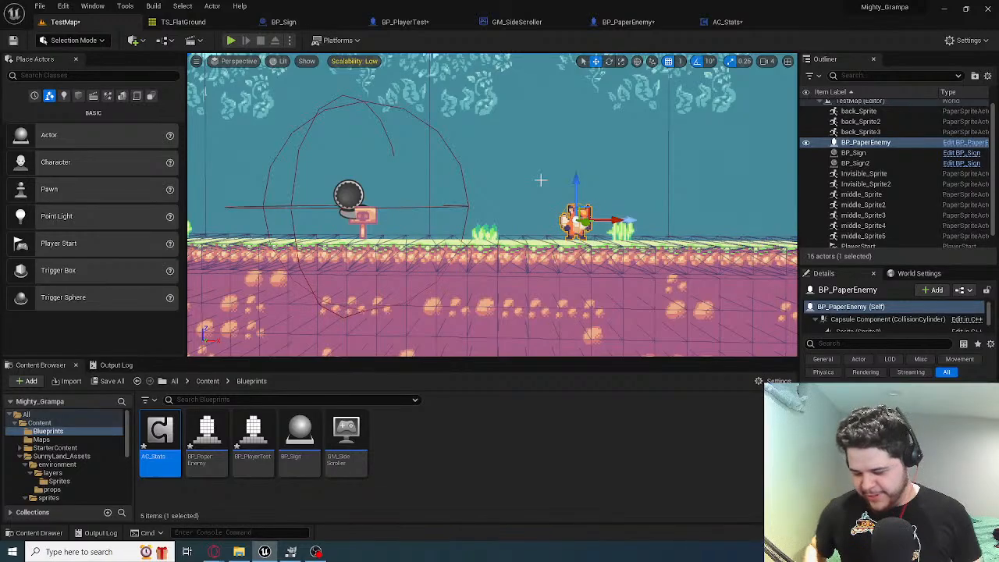
# Switch to OBS and activate the Outro scene to end the stream
pyautogui.click(316, 552)
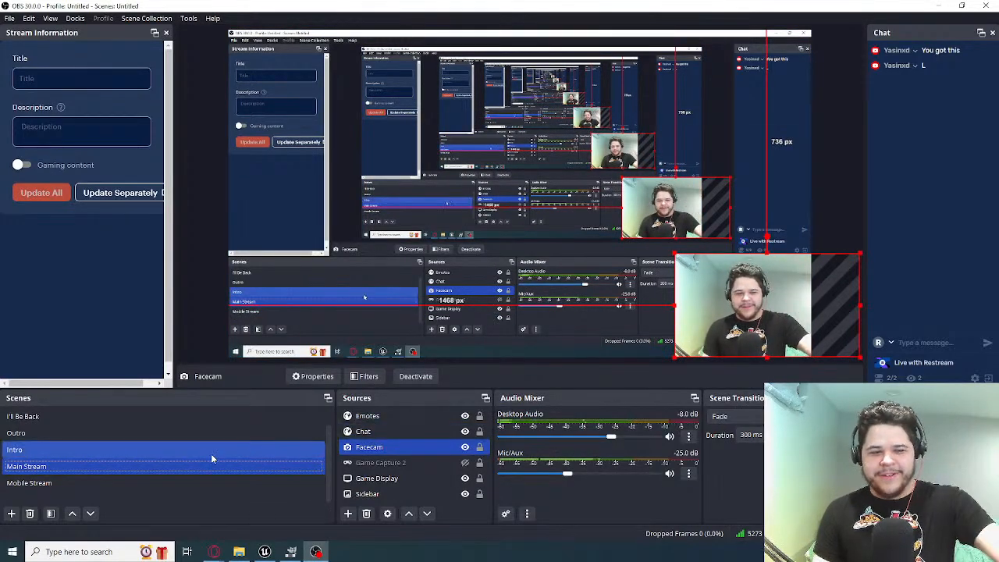
pyautogui.click(173, 434)
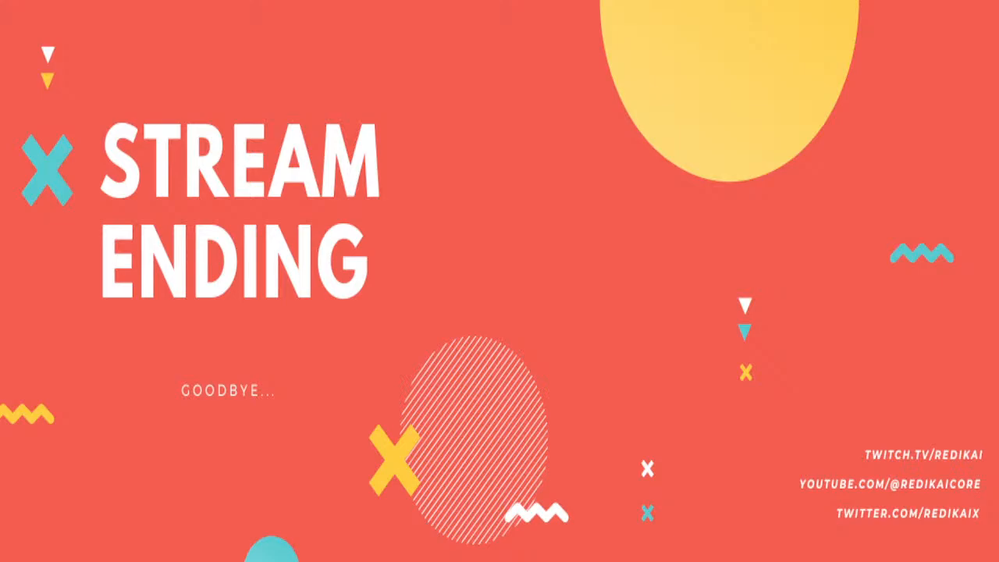